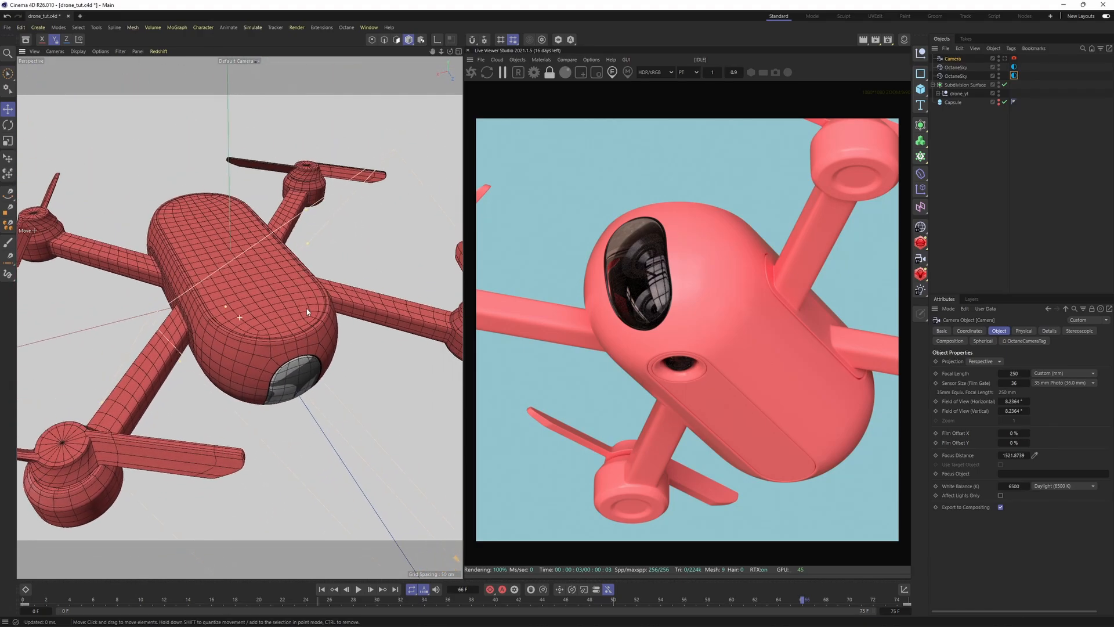
Step: Examine the finished drone model from the front and the underside in the perspective view
scroll(260, 311, up, 3)
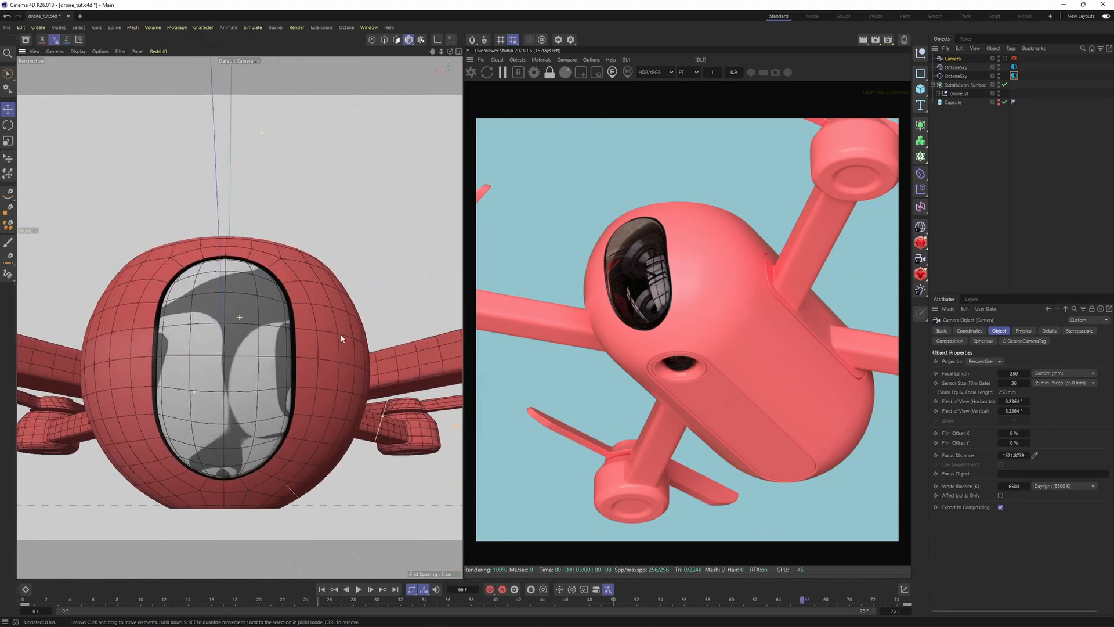
alt+drag(269, 416, 246, 333)
scroll(246, 331, up, 3)
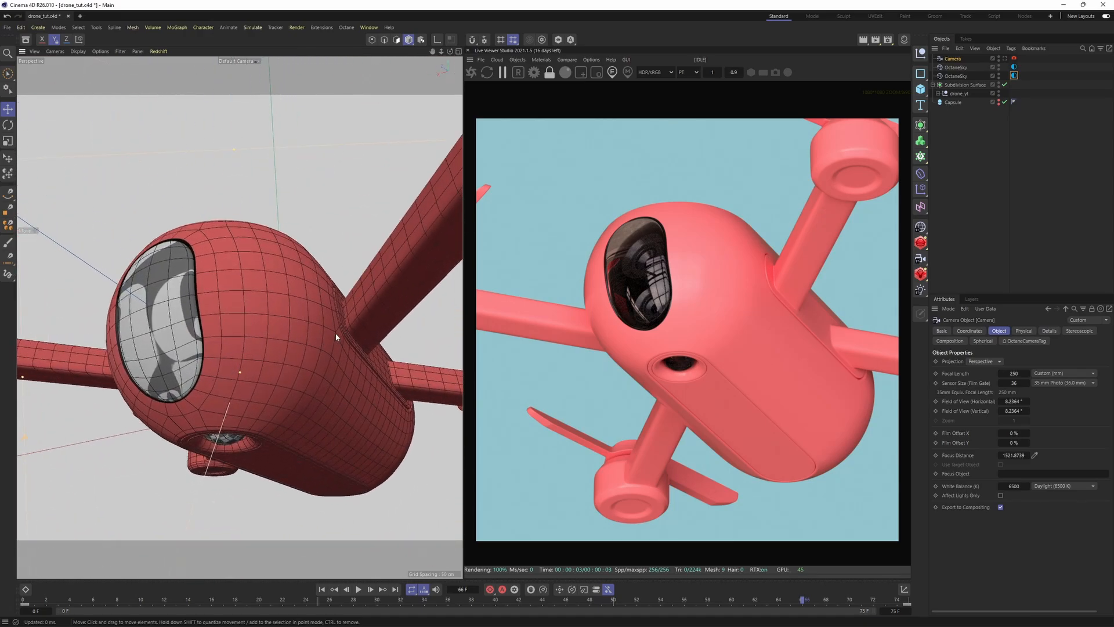
alt+drag(336, 336, 314, 297)
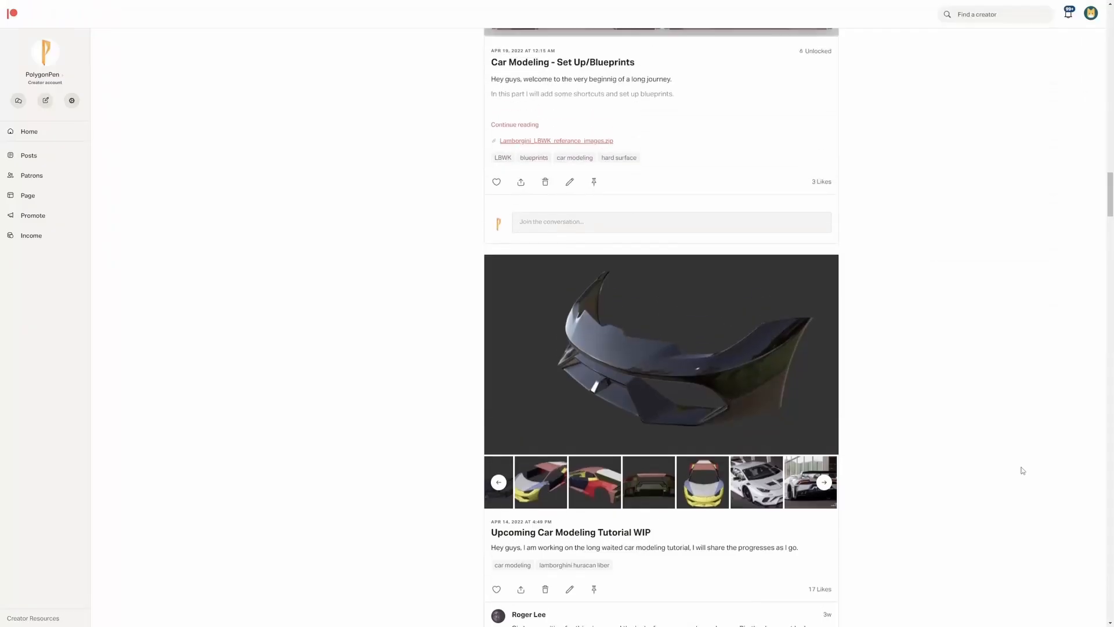
Step: Switch to the browser and look through the Patreon car modeling posts and the Advanced Hard Surface Product Modeling and Rendering Tutorial page
scroll(1020, 468, up, 10)
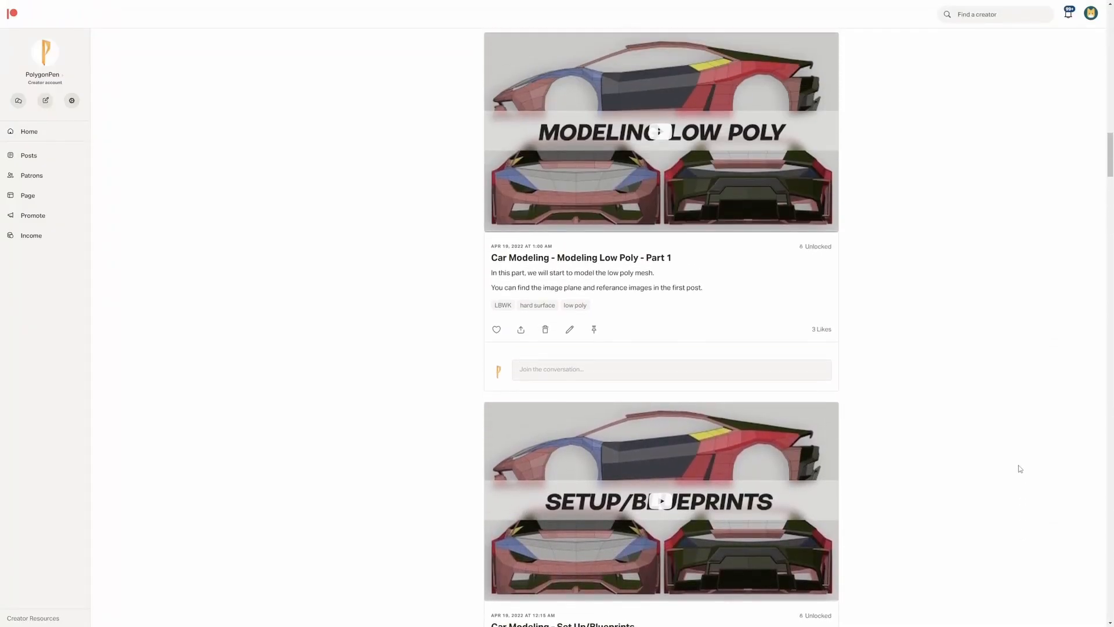
scroll(1019, 468, up, 8)
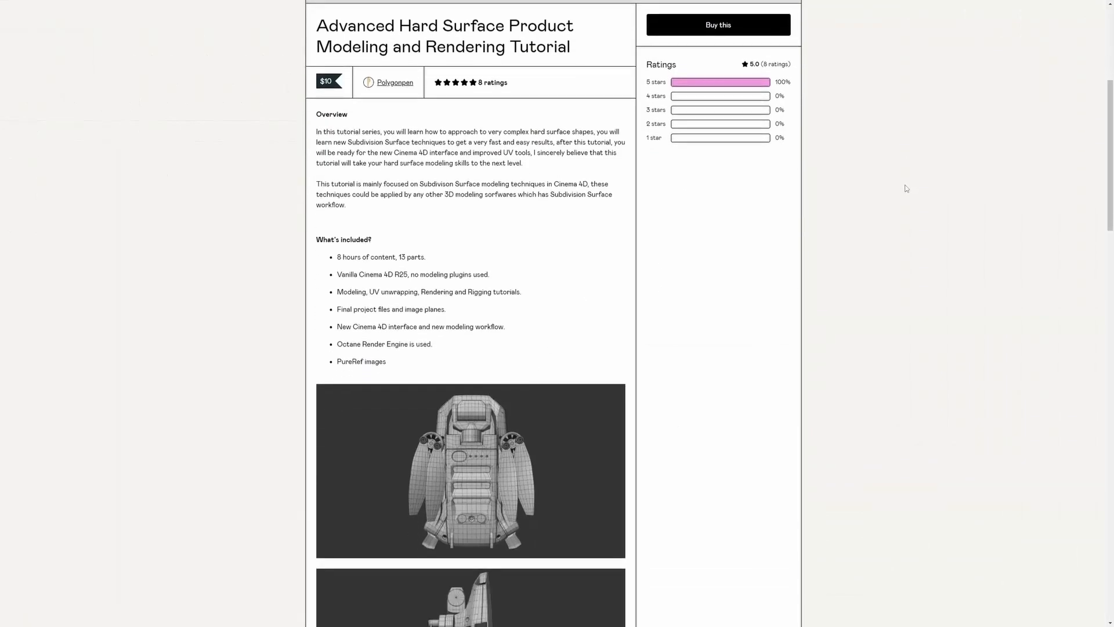
scroll(905, 191, down, 10)
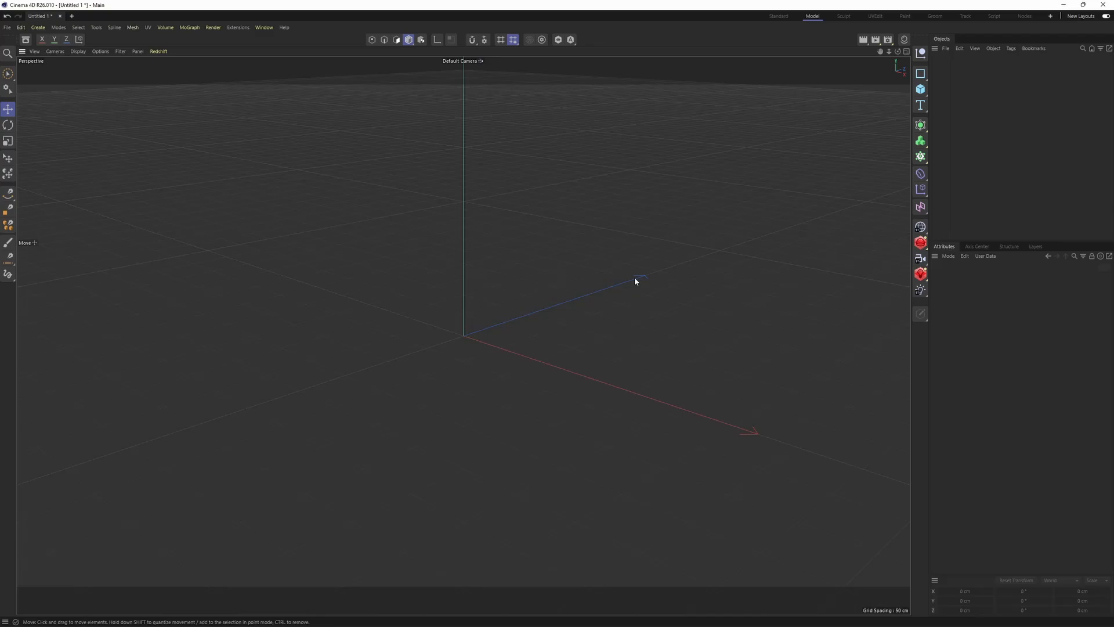
Step: Load the top image from the image_planes folder as the background of the Top view
middle_click(558, 215)
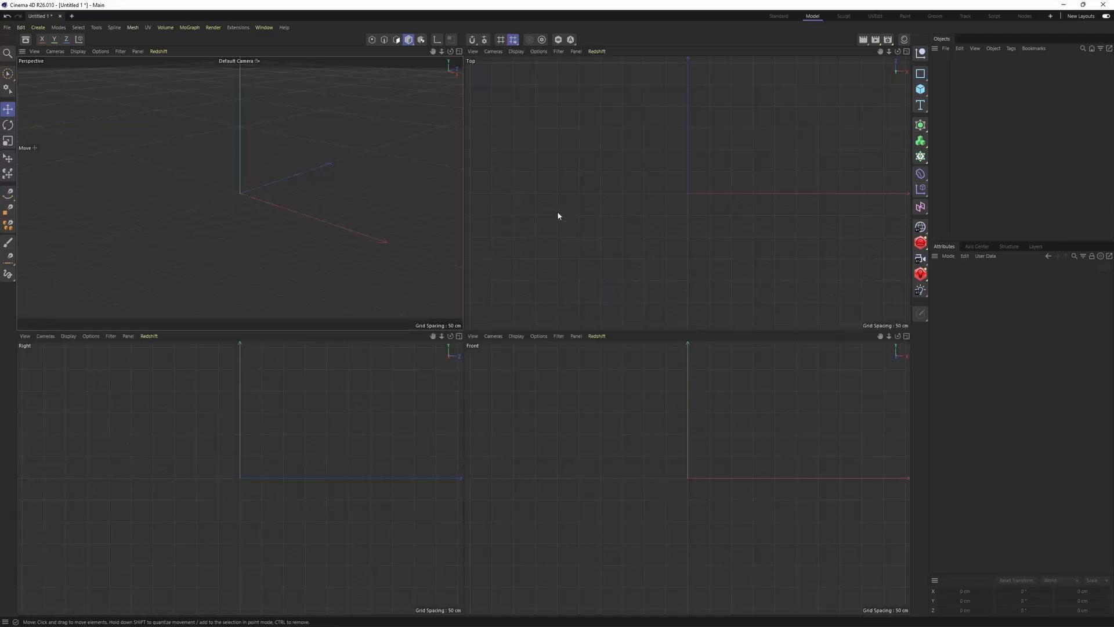
middle_click(643, 240)
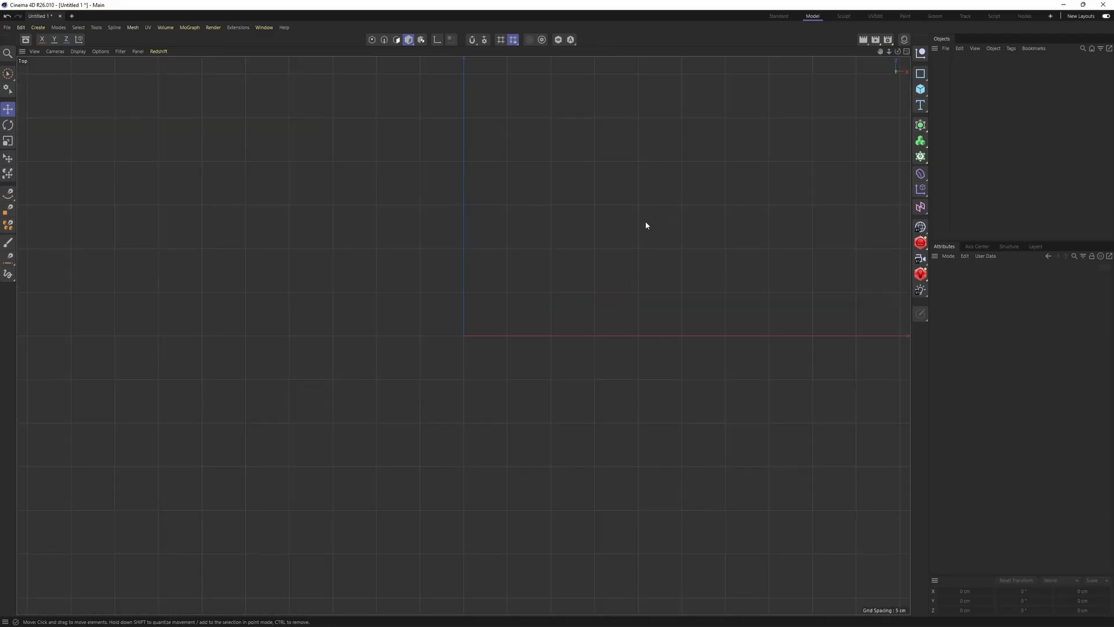
key(shift+v)
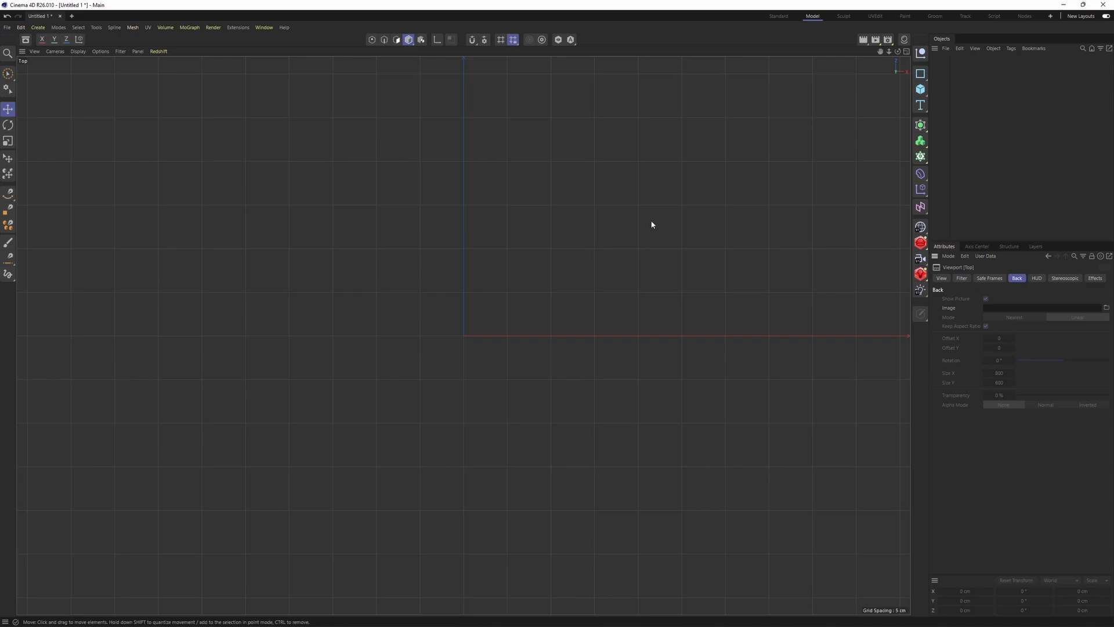
click(1107, 309)
double_click(389, 194)
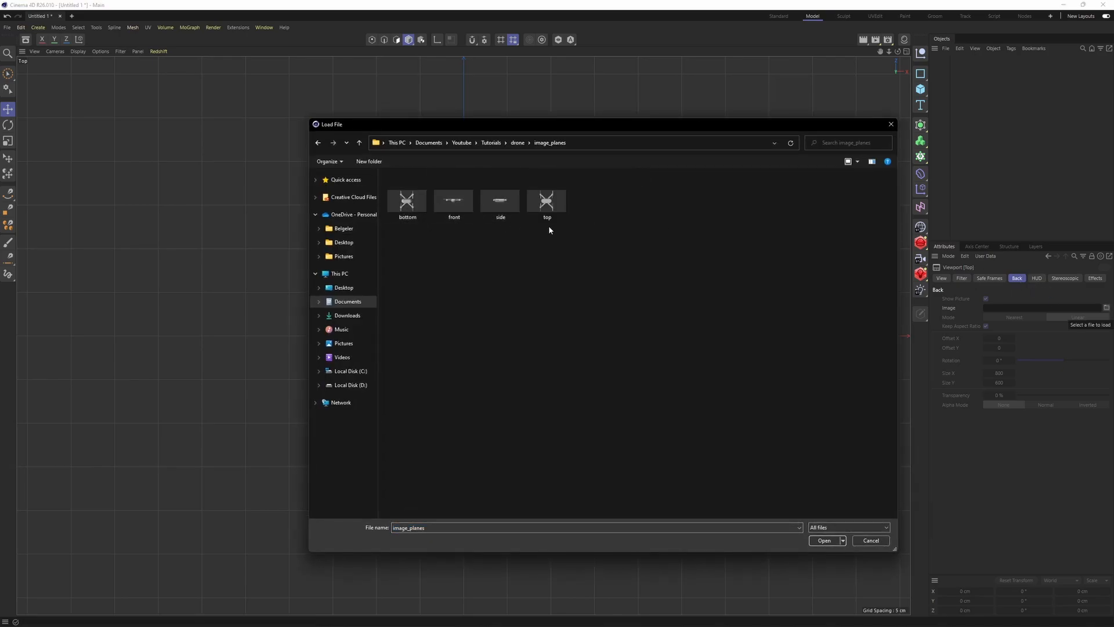
double_click(548, 206)
Step: Load the front image from the image_planes folder as the background of the Front view
middle_click(552, 281)
middle_click(582, 397)
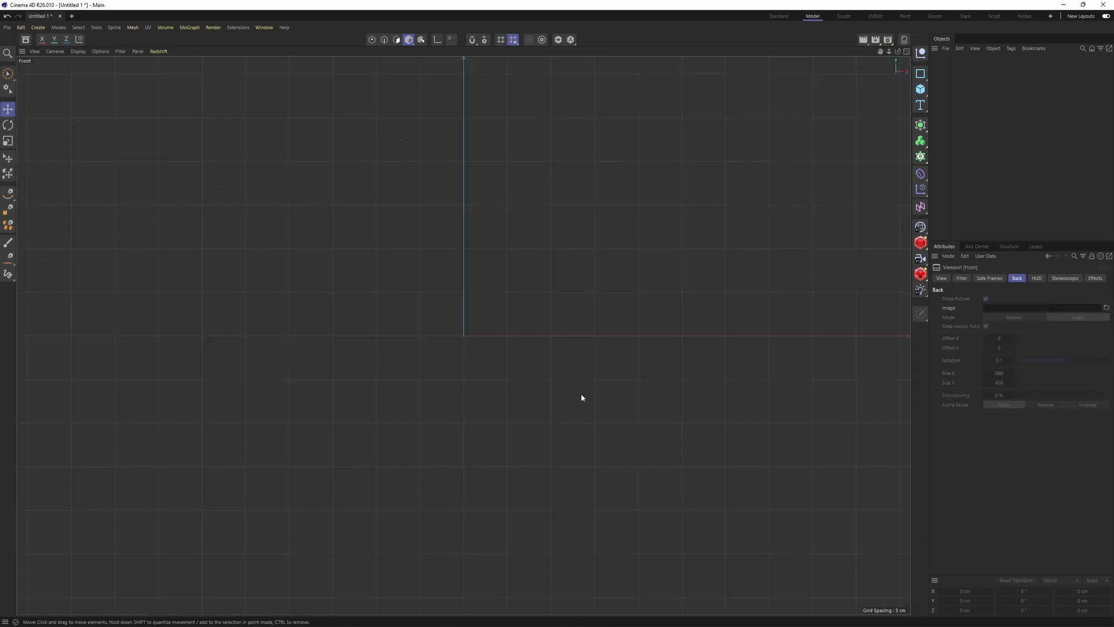
click(1106, 308)
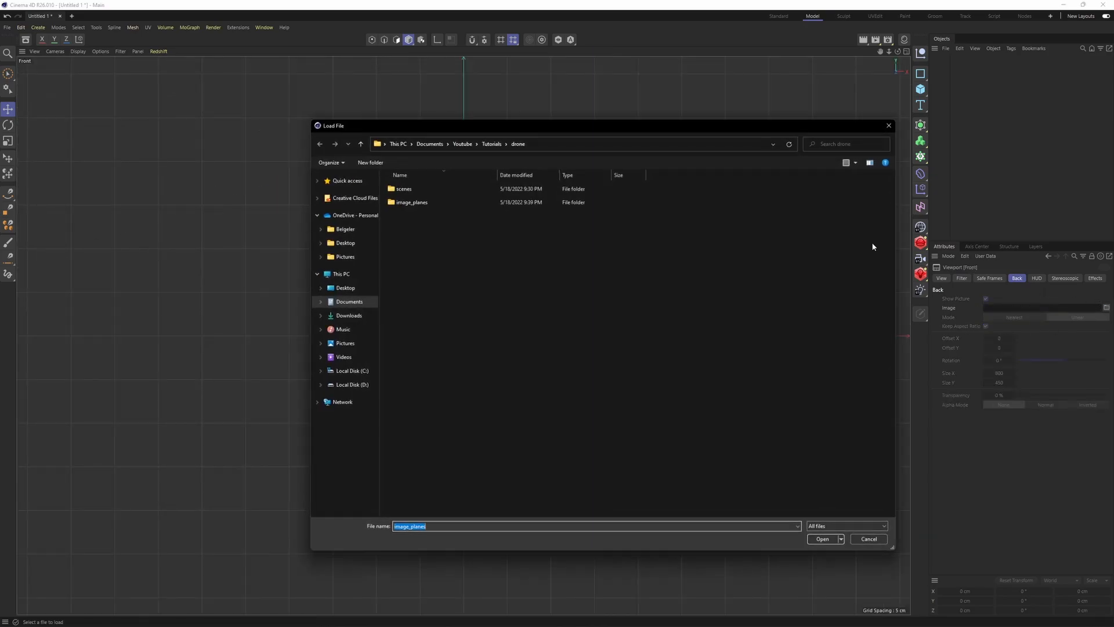
double_click(465, 191)
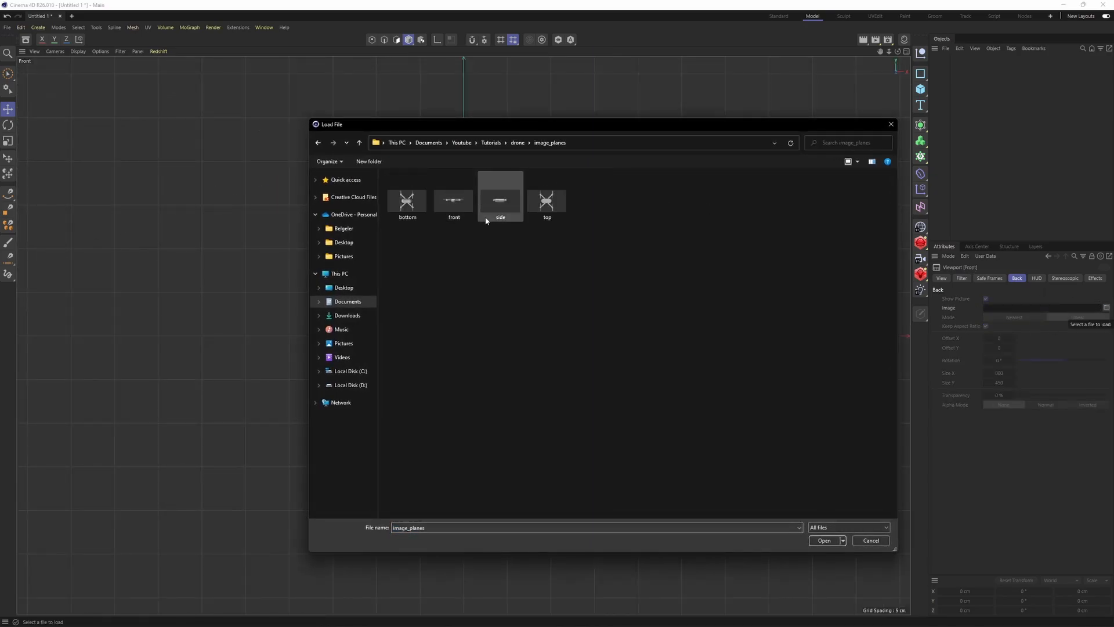
double_click(459, 203)
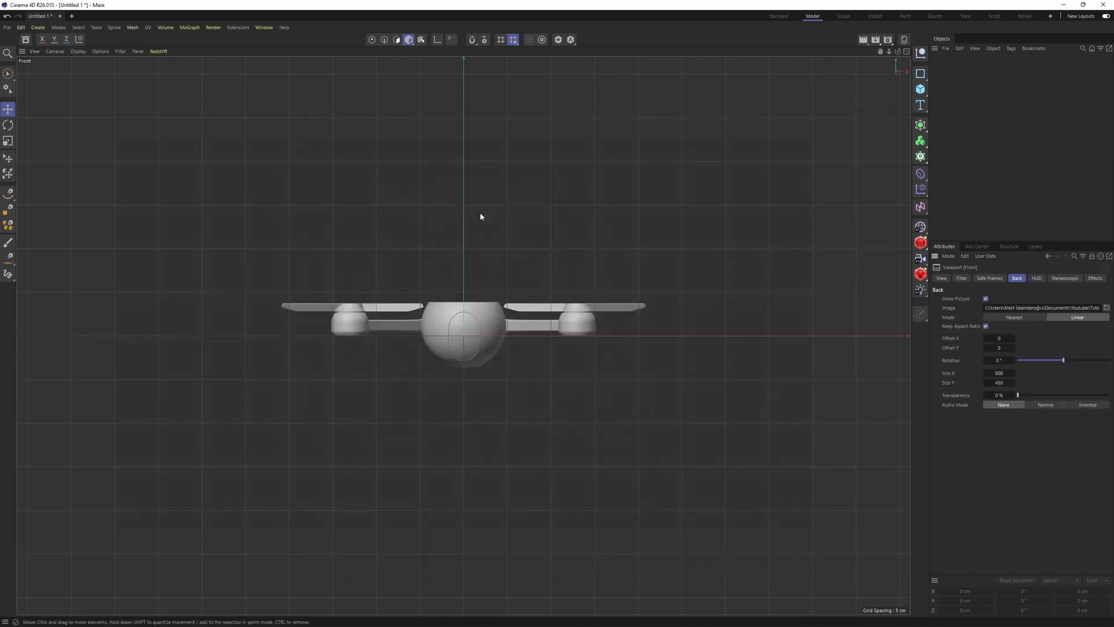
Step: Load the side image from the image_planes folder as the background of the Right view
middle_click(527, 313)
middle_click(404, 380)
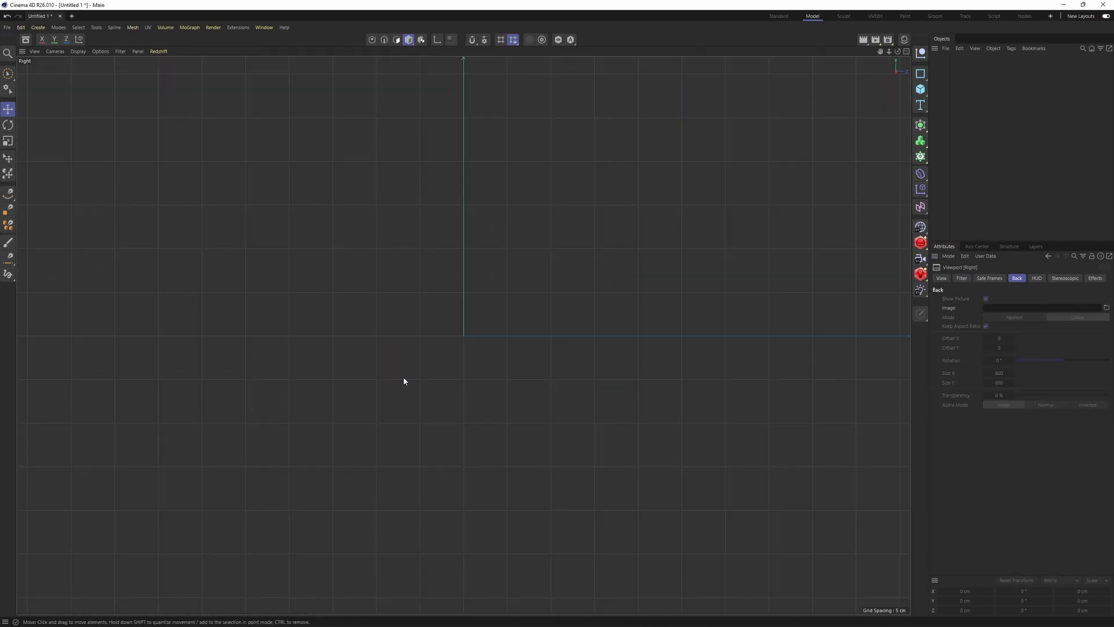
click(1107, 308)
double_click(407, 200)
double_click(502, 198)
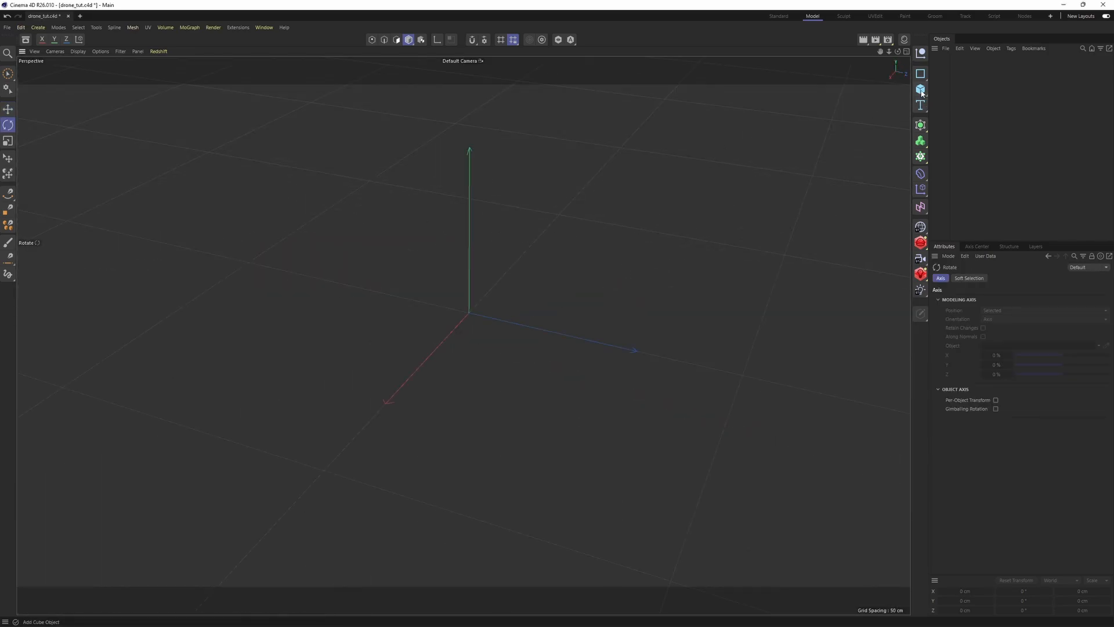
Step: Add a Capsule primitive for the drone body and set its orientation to +Z
click(922, 90)
click(959, 153)
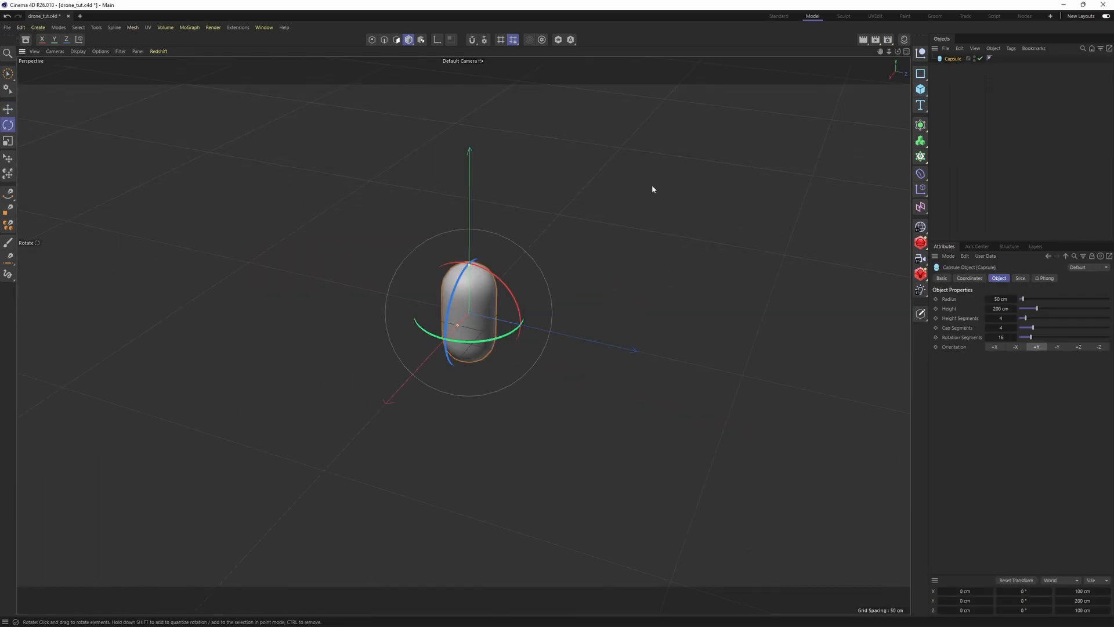
alt+middle_drag(492, 284, 524, 258)
alt+right_drag(523, 258, 543, 245)
alt+middle_drag(543, 245, 525, 262)
alt+drag(525, 263, 503, 267)
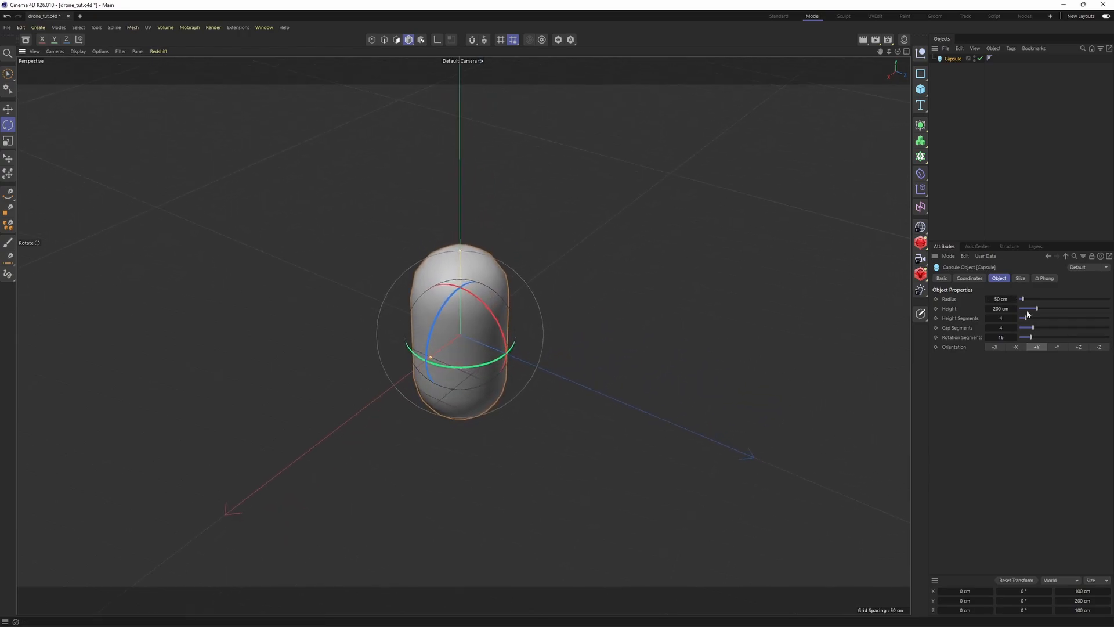
click(1079, 347)
scroll(580, 299, up, 4)
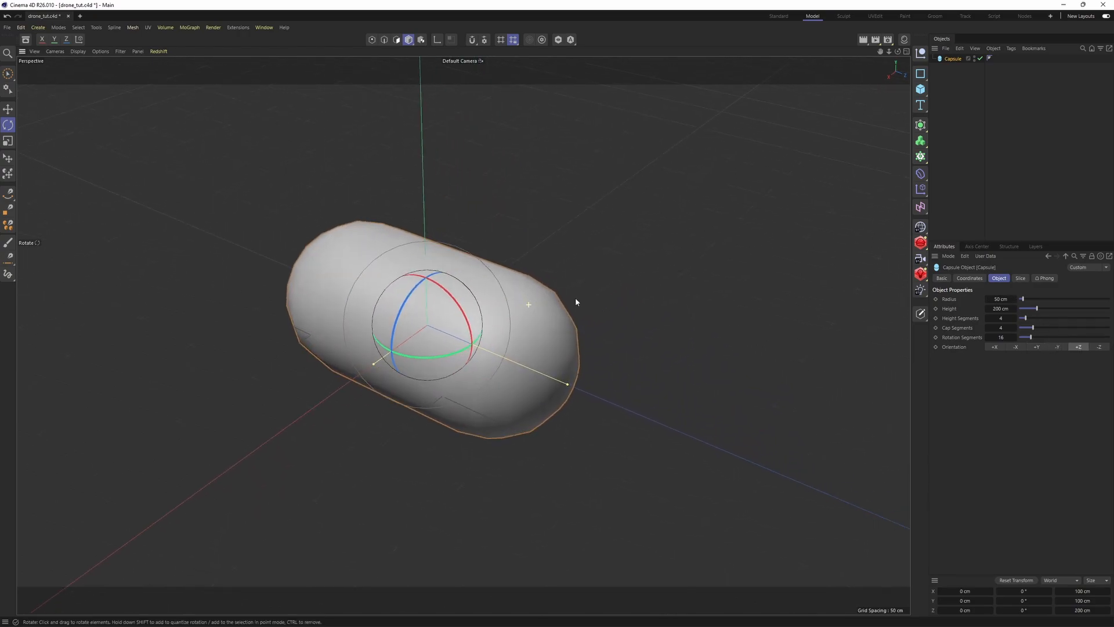
Step: Set the perspective view to a shaded display with mesh lines
click(78, 51)
click(104, 87)
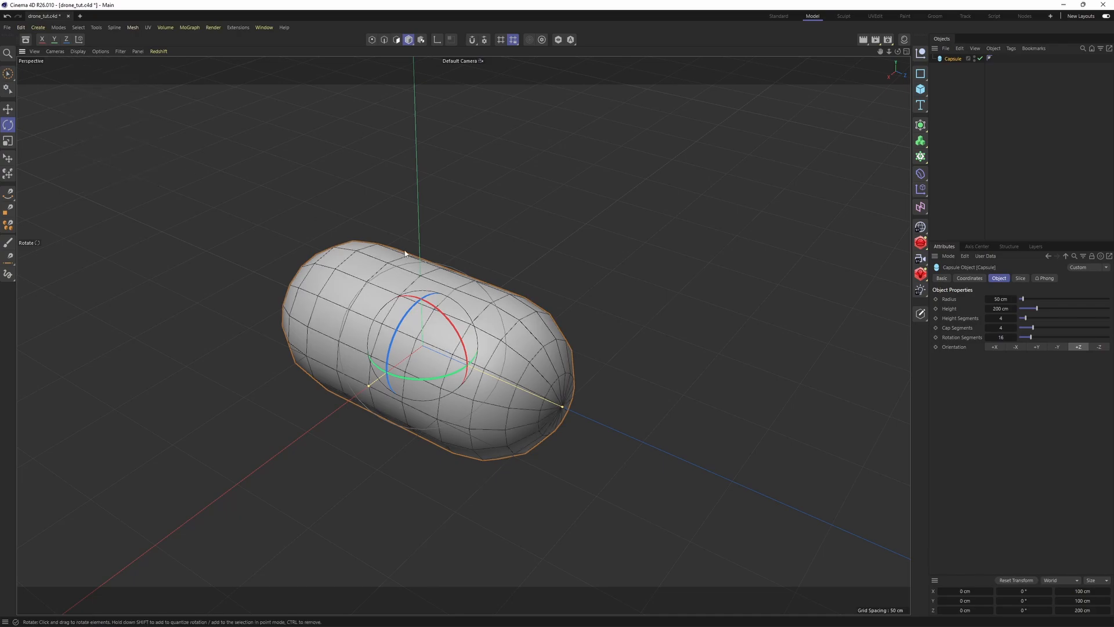
scroll(433, 307, up, 2)
Step: Raise the capsule about 9.9 cm along Y in the Front view to match the body's underside in the reference
key(e)
middle_click(510, 327)
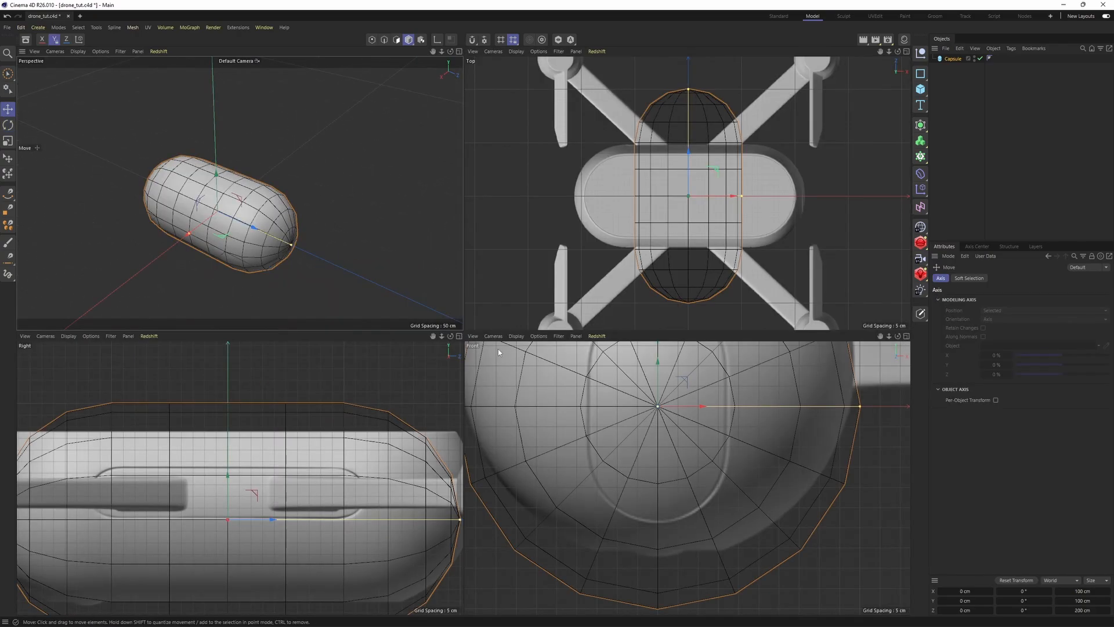
middle_click(498, 349)
scroll(554, 286, down, 5)
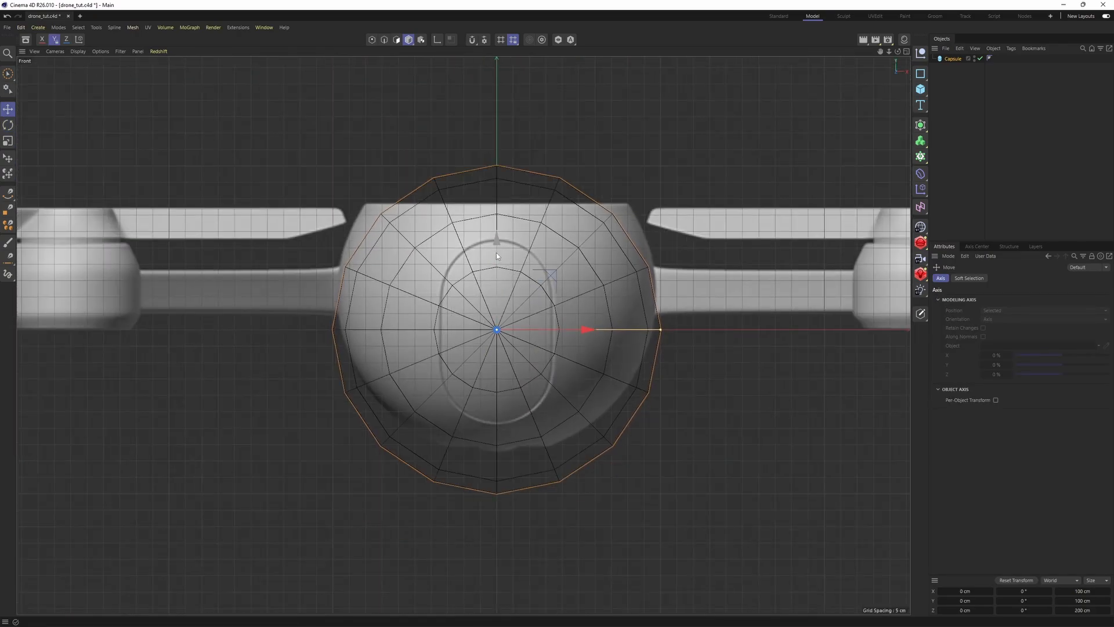
drag(496, 253, 495, 221)
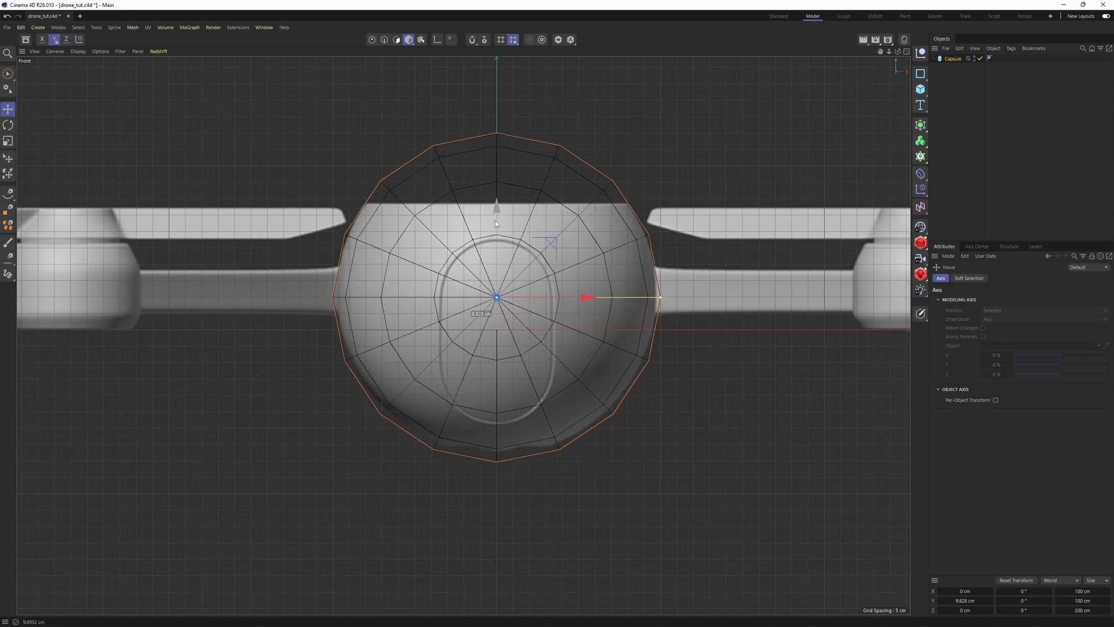
Step: Rotate the Top view's background image to 90° so the drone body lines up with the capsule
middle_click(496, 221)
middle_click(495, 223)
scroll(587, 187, down, 6)
alt+middle_drag(580, 218, 511, 274)
scroll(511, 276, up, 2)
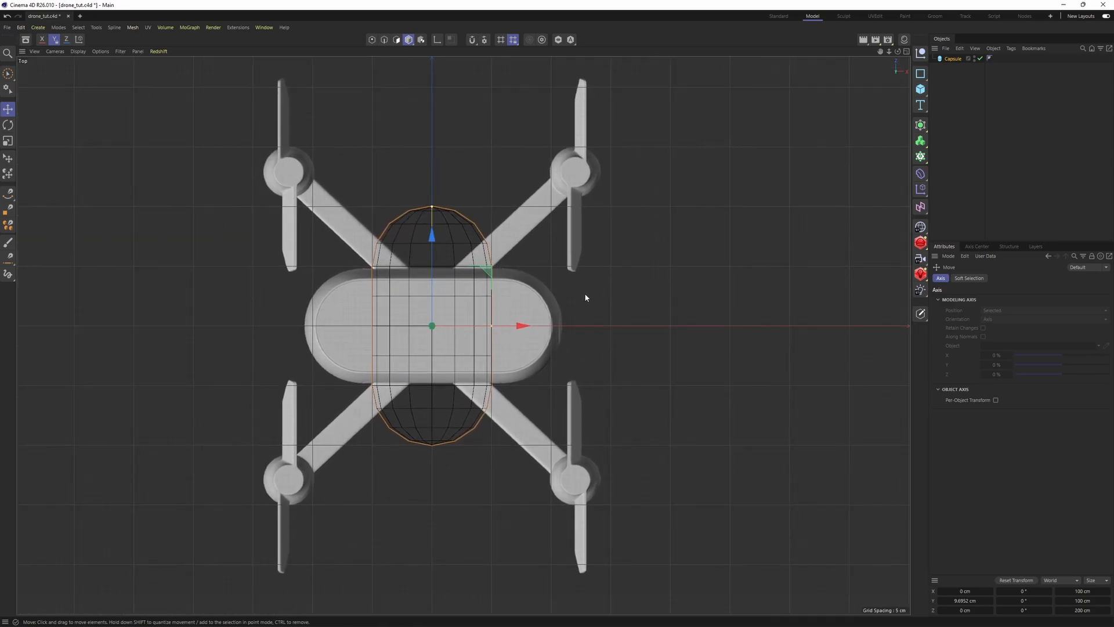
key(shift+v)
drag(1065, 365, 1075, 363)
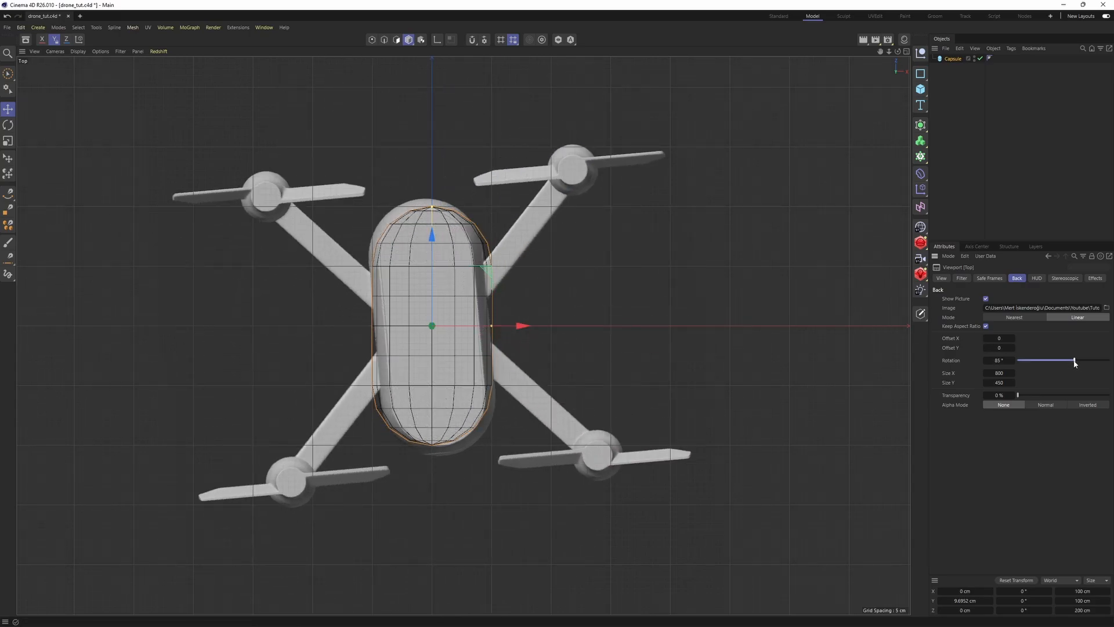
click(1007, 358)
text(90)
key(Return)
Step: Lengthen the capsule to a height of about 216 cm in the Top view and check its fit in the Front view
click(952, 59)
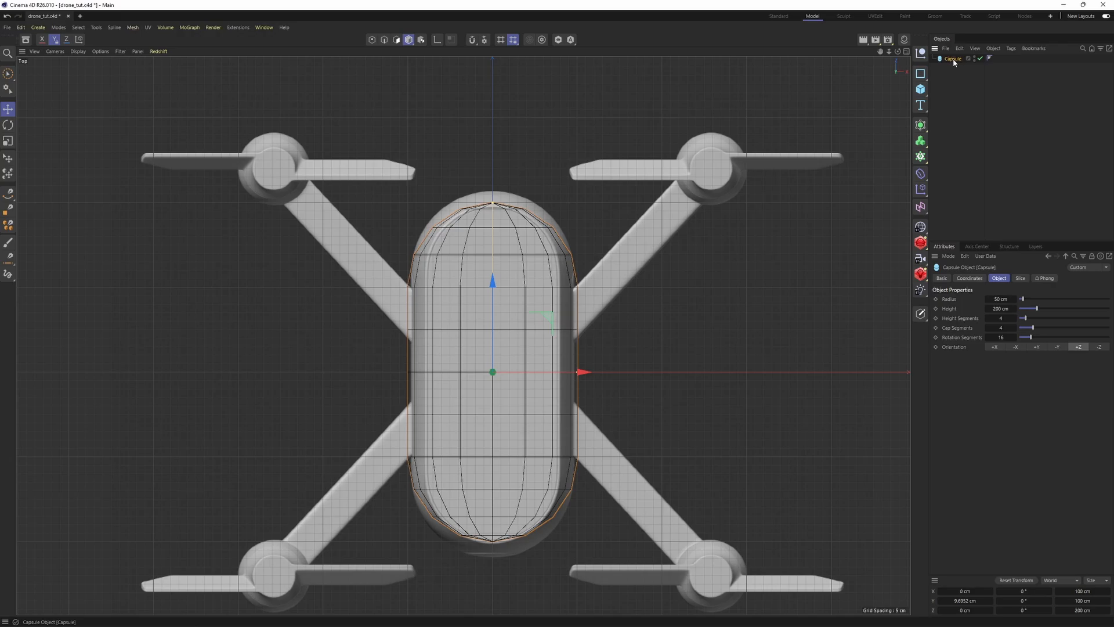
drag(492, 204, 492, 191)
middle_click(492, 191)
middle_click(383, 232)
middle_click(672, 426)
middle_click(672, 425)
scroll(615, 311, up, 3)
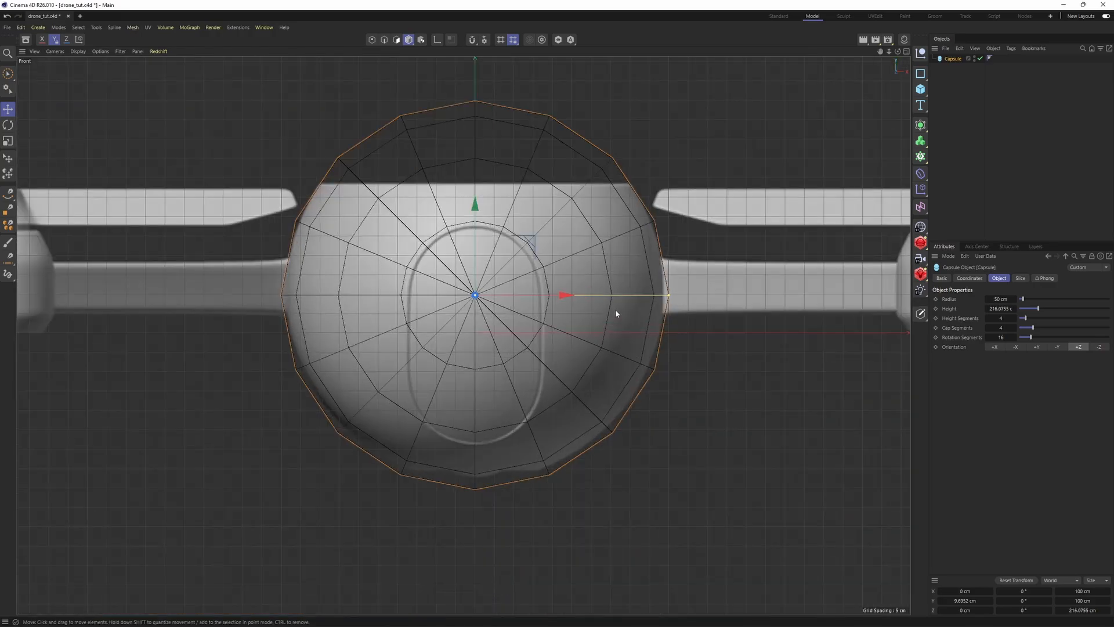
alt+middle_drag(615, 311, 623, 329)
Step: Increase the capsule's subdivisions to 30 height segments, 15 cap segments and 85 rotation segments
middle_click(624, 329)
middle_click(296, 247)
alt+drag(318, 253, 249, 243)
alt+middle_drag(432, 267, 509, 299)
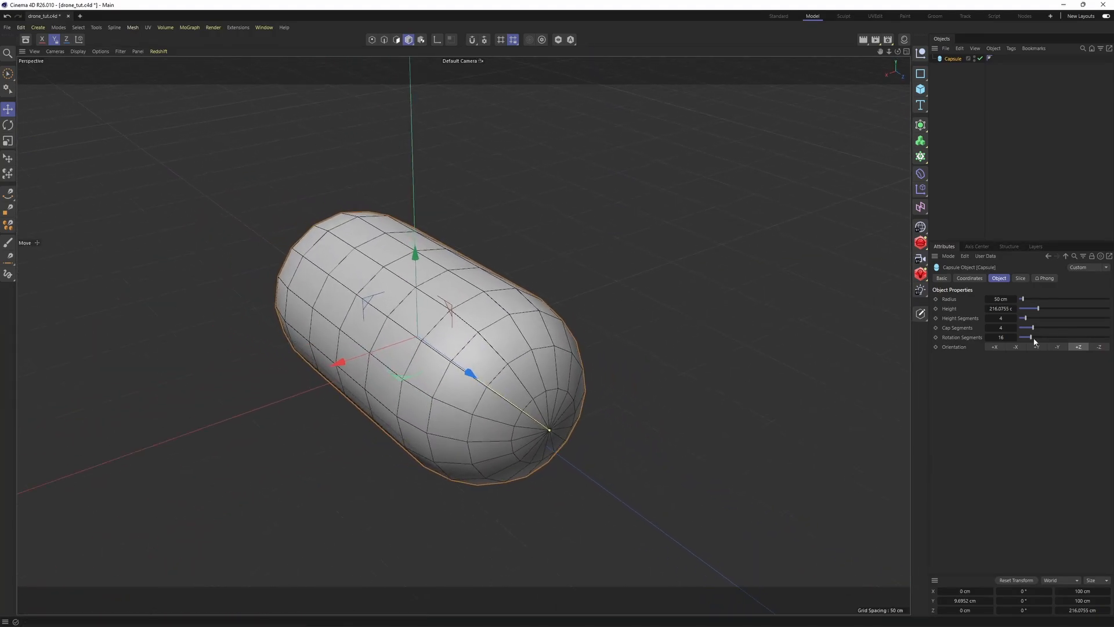
mouse_move(1078, 338)
mouse_down()
mouse_move(1096, 339)
mouse_move(1064, 318)
mouse_move(1085, 318)
mouse_up()
alt+middle_drag(515, 338, 596, 330)
alt+drag(596, 331, 636, 307)
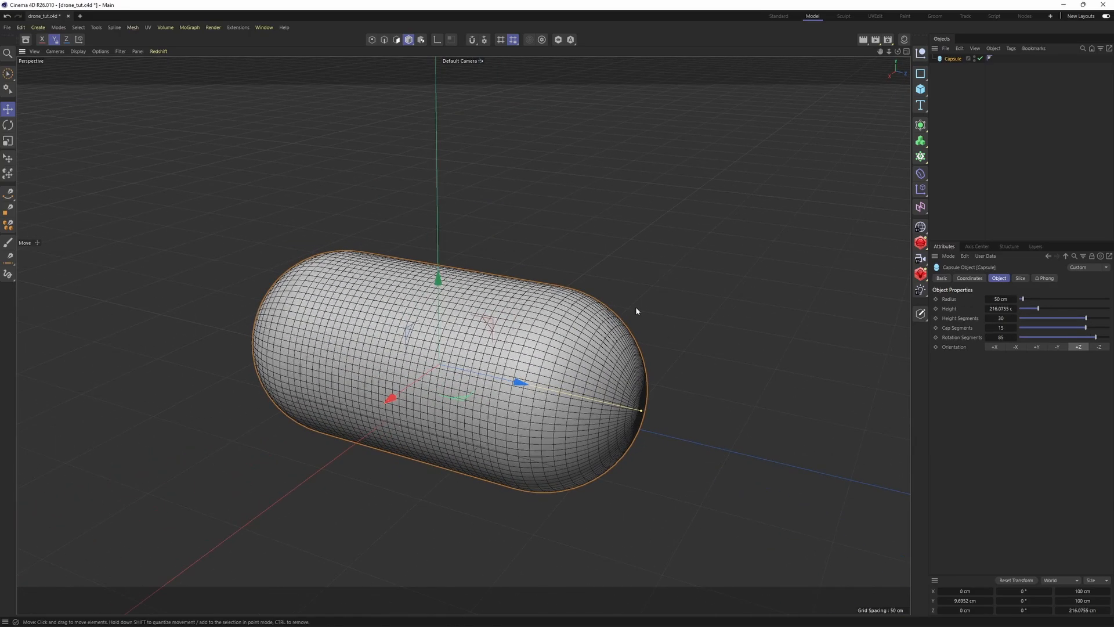
alt+right_drag(635, 306, 628, 347)
alt+middle_drag(627, 347, 664, 313)
alt+drag(664, 314, 596, 325)
Step: Compare the capsule with the Front view reference and reduce its radius to 49 cm
click(984, 158)
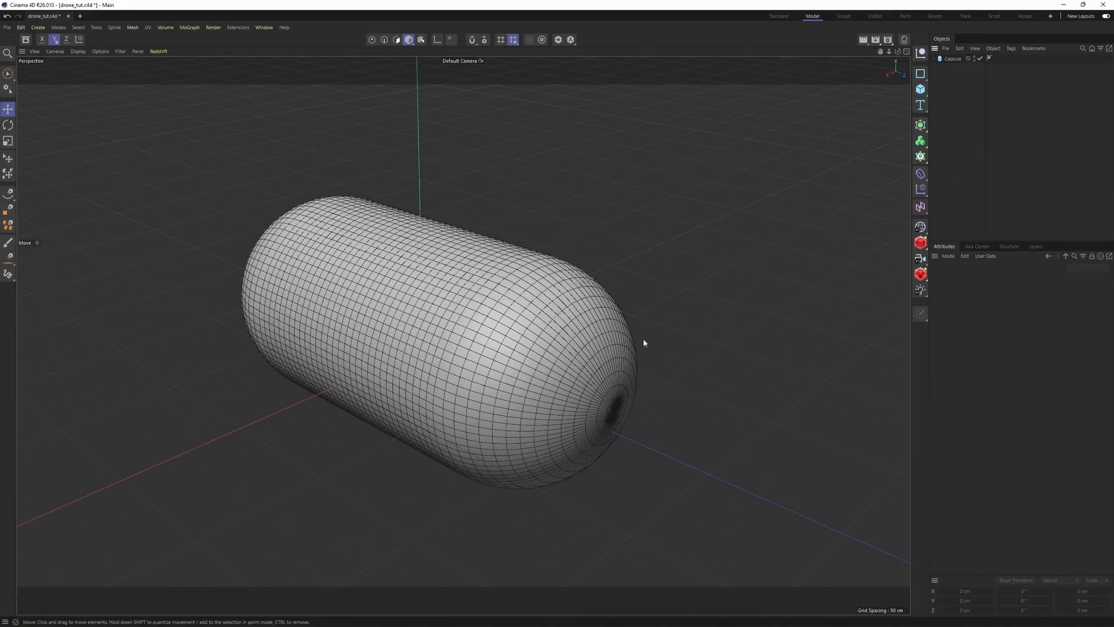
alt+middle_drag(727, 213, 687, 253)
alt+drag(687, 253, 649, 291)
middle_click(647, 292)
middle_click(646, 341)
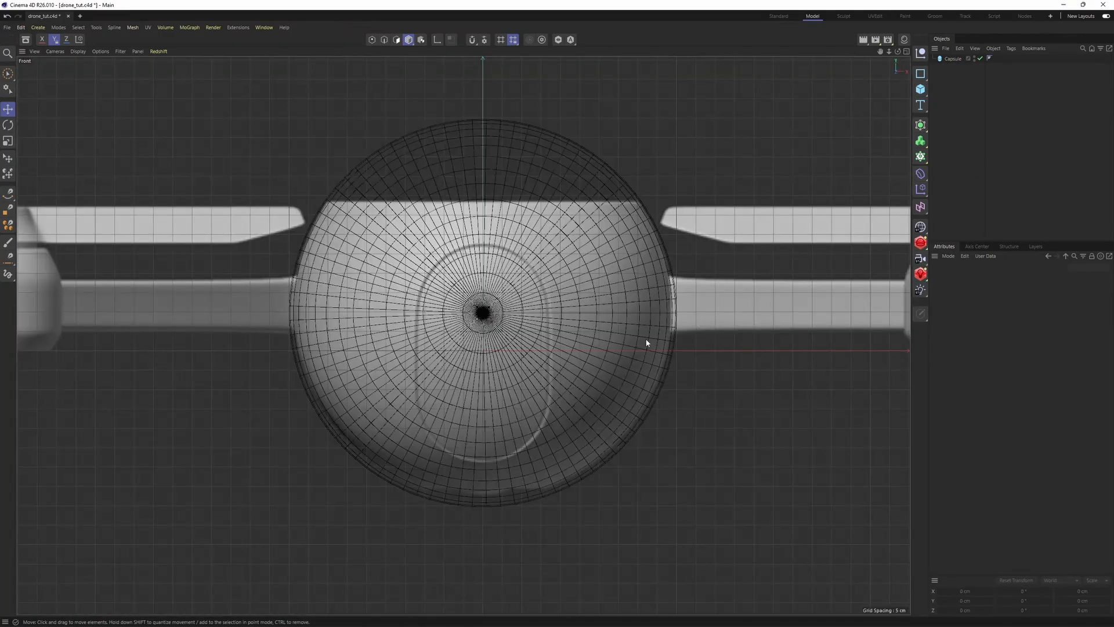
alt+middle_drag(622, 290, 657, 327)
click(634, 210)
scroll(812, 343, up, 3)
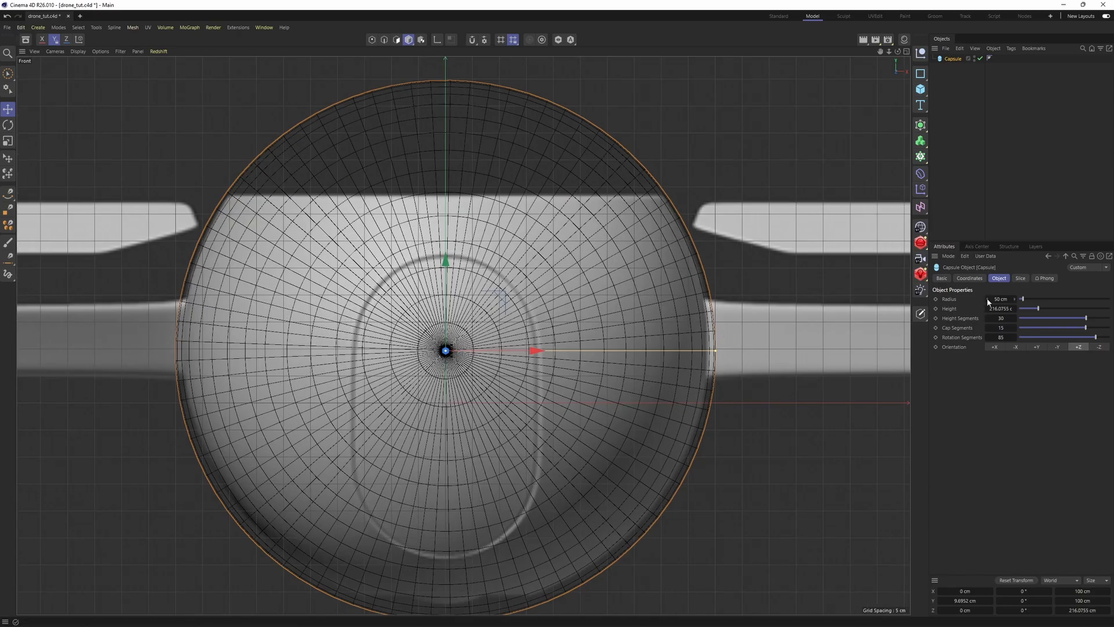
click(987, 299)
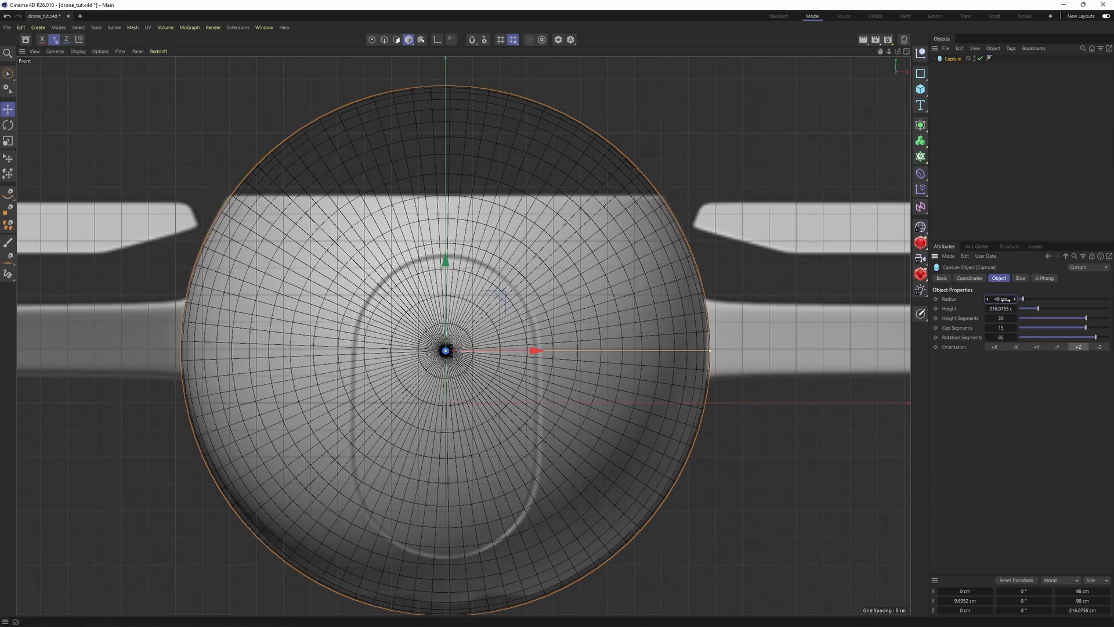
Step: Nudge the capsule up to a Y position of about 10.3 cm in the Front view and return to the perspective view
middle_drag(491, 328, 521, 293)
alt+middle_drag(412, 231, 421, 241)
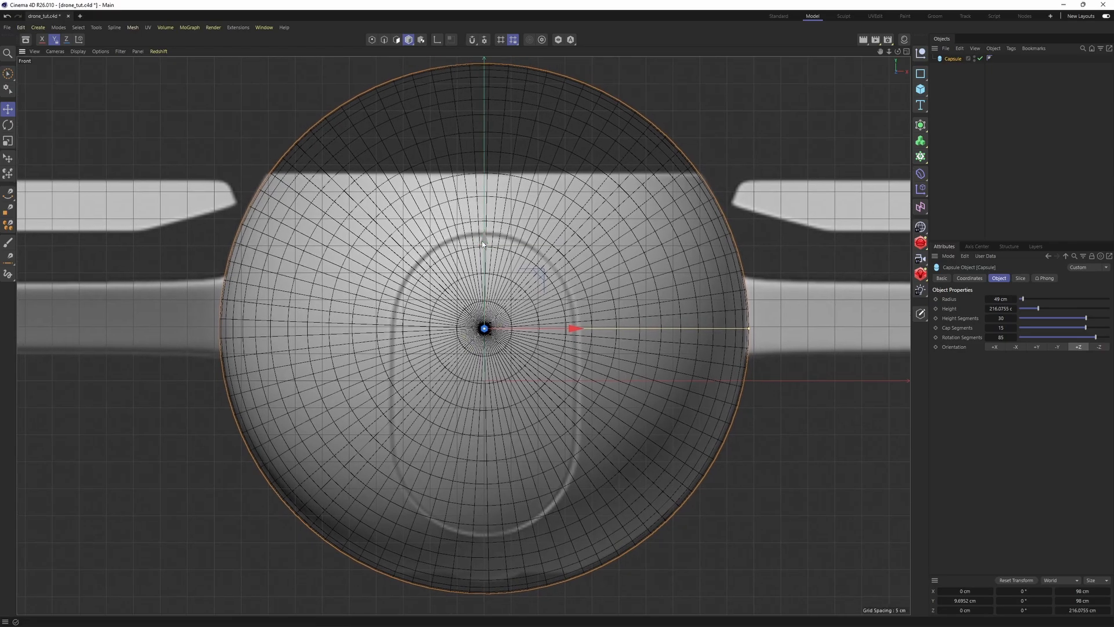
drag(485, 239, 485, 236)
middle_click(306, 193)
middle_click(306, 193)
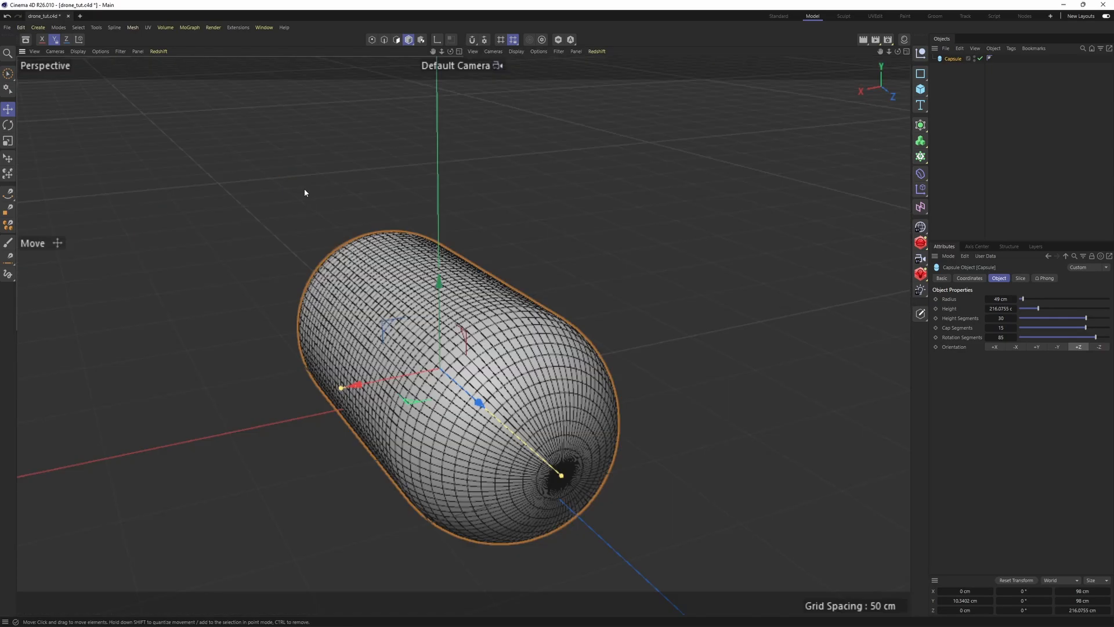
Step: Add a cube and, in the Front view, flatten it to about 77.5 cm high and position it over the capsule's top
click(987, 159)
drag(922, 91, 947, 104)
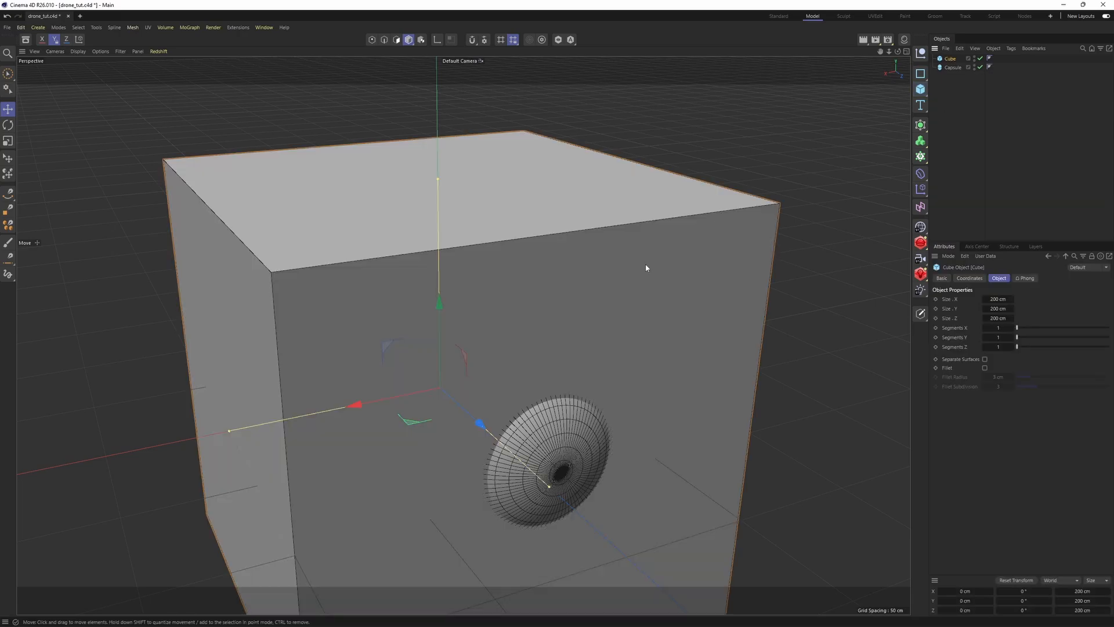
key(F4)
scroll(602, 266, down, 4)
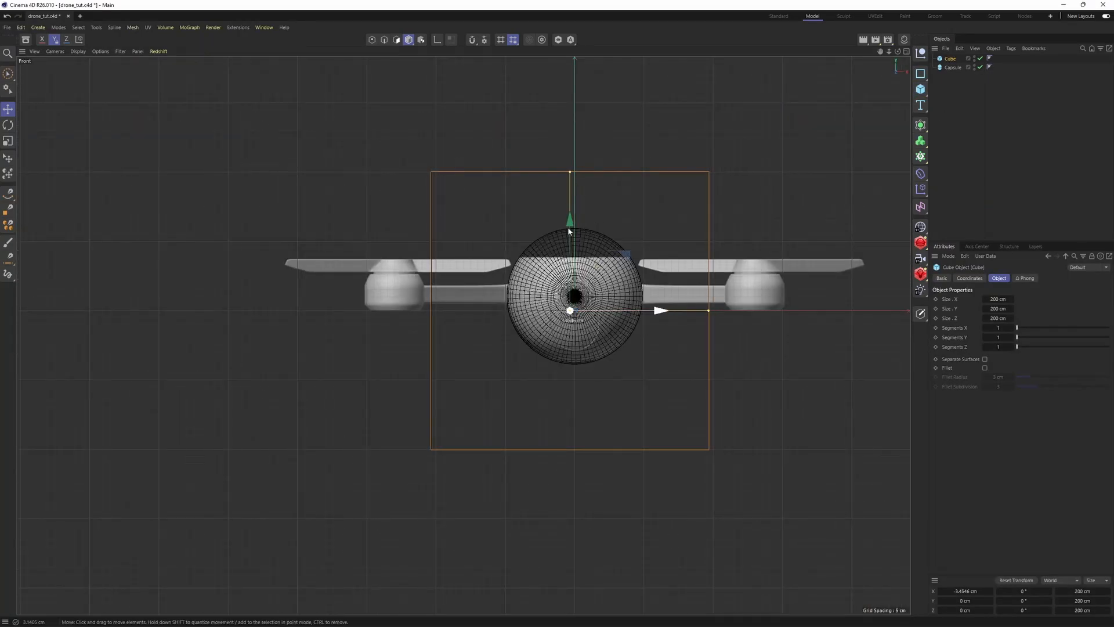
drag(575, 171, 574, 128)
mouse_move(589, 138)
alt+middle_down()
mouse_move(584, 129)
mouse_move(573, 138)
alt+middle_up()
Step: Duplicate the cube downward to a Y position of about -74.2 cm so it slightly overlaps the capsule's bottom
drag(566, 120, 548, 325)
scroll(567, 348, up, 6)
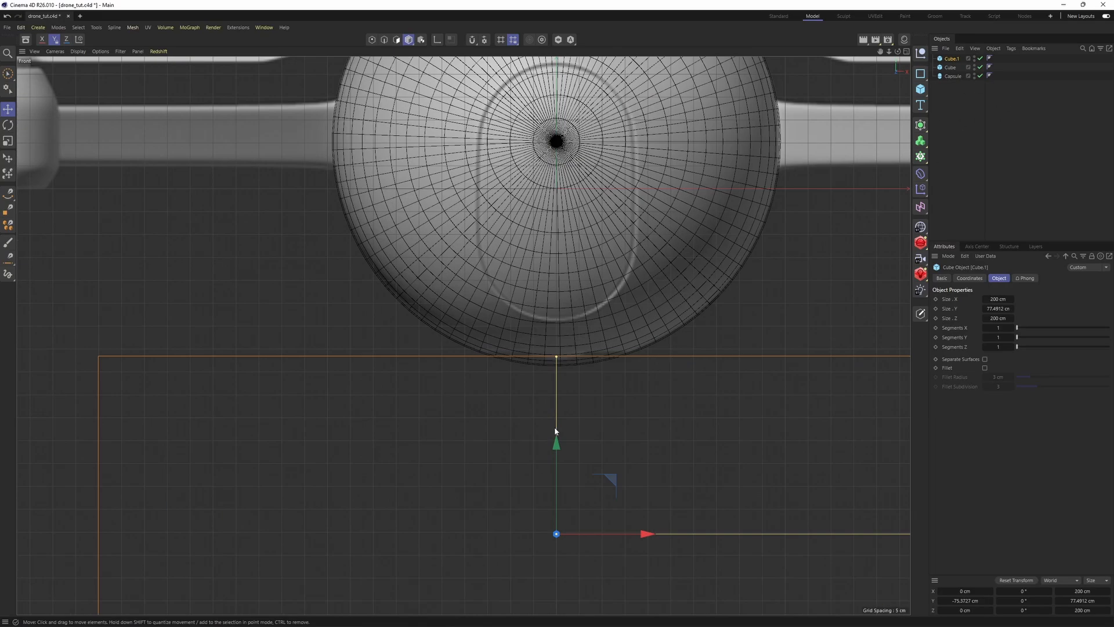
drag(555, 441, 556, 442)
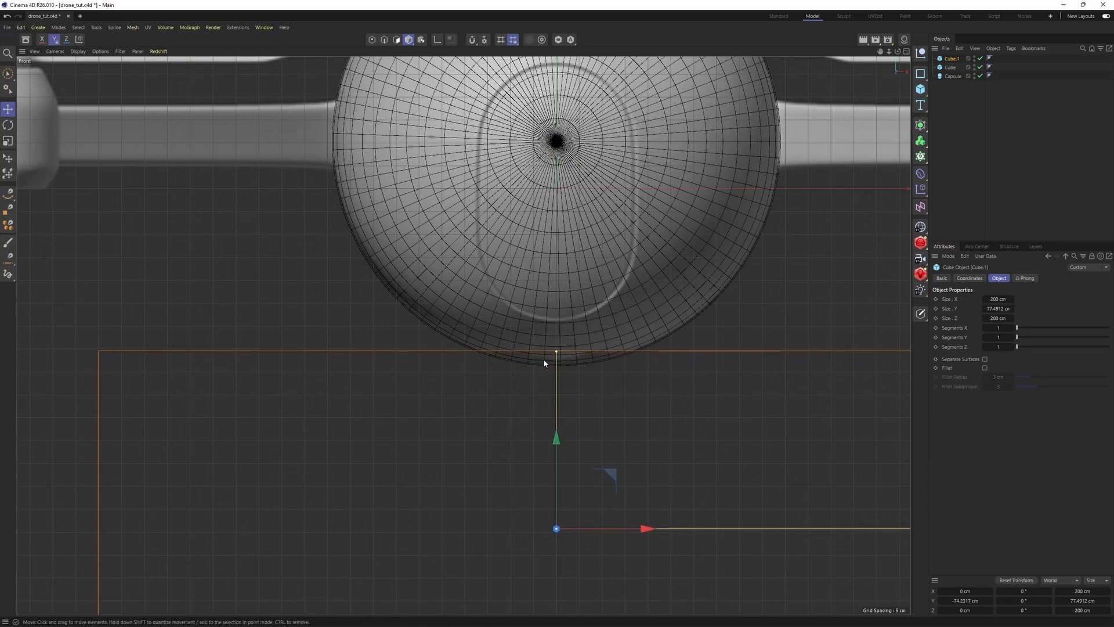
Step: Lengthen the cubes to about 282 cm in Z so they extend past both ends of the capsule
key(F1)
scroll(590, 268, down, 4)
alt+drag(631, 255, 676, 239)
shift+click(635, 219)
click(635, 206)
alt+drag(635, 206, 606, 332)
click(610, 382)
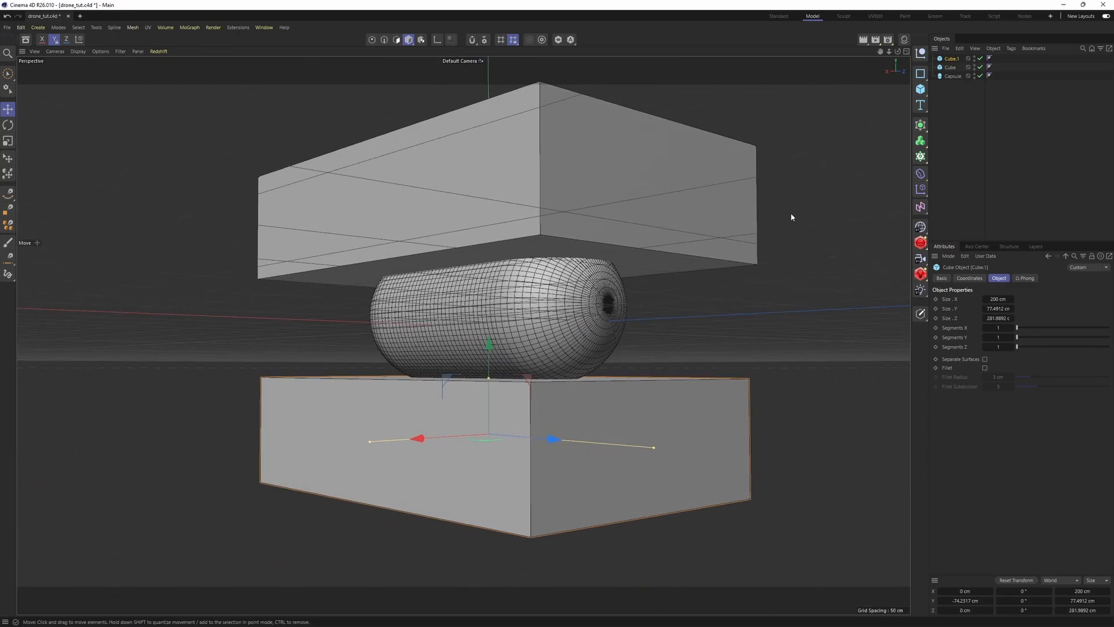
Step: Group the two cutter cubes under a null
shift+click(952, 68)
key(alt+g)
click(957, 83)
Step: Put the capsule in a Boole object and place the null of cubes below it as the subtracted shape
click(949, 69)
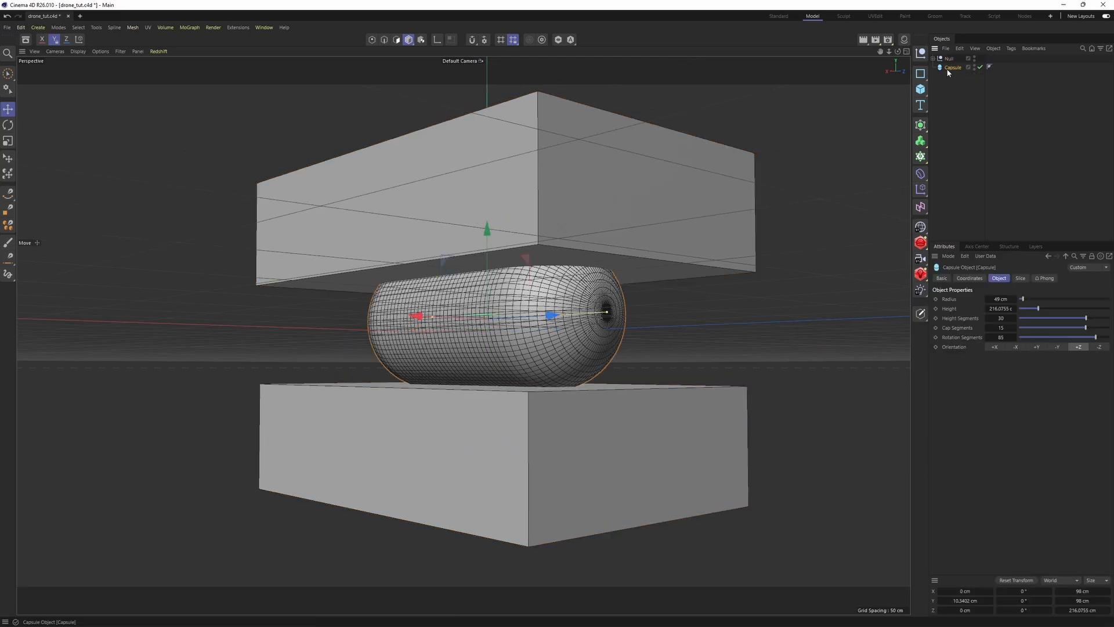
alt+middle_drag(621, 234, 589, 208)
alt+drag(588, 209, 618, 225)
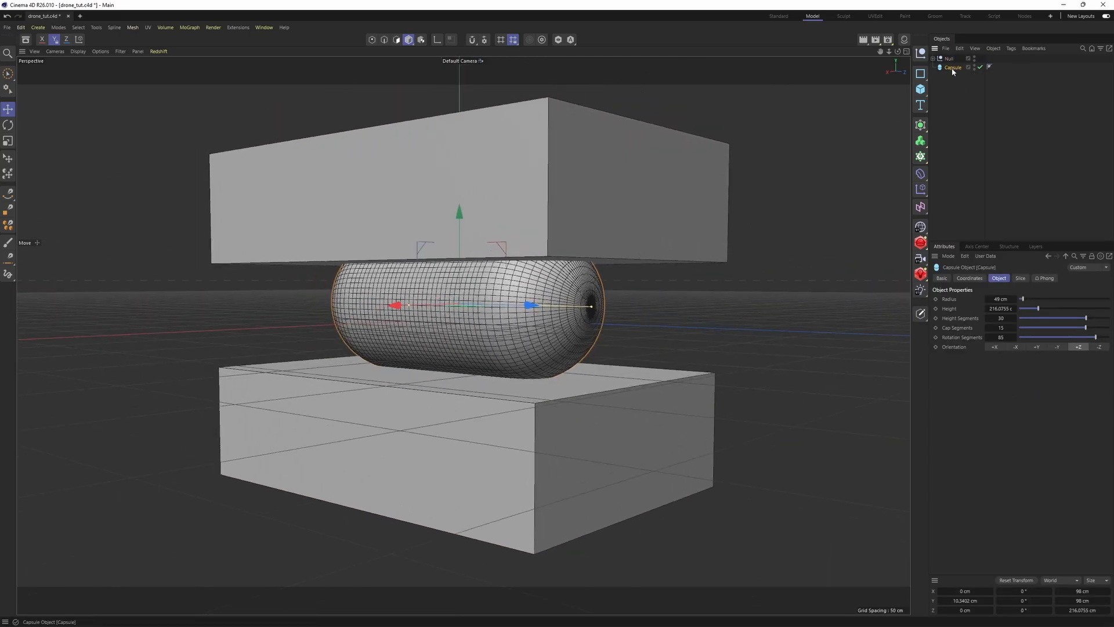
click(919, 127)
click(1021, 195)
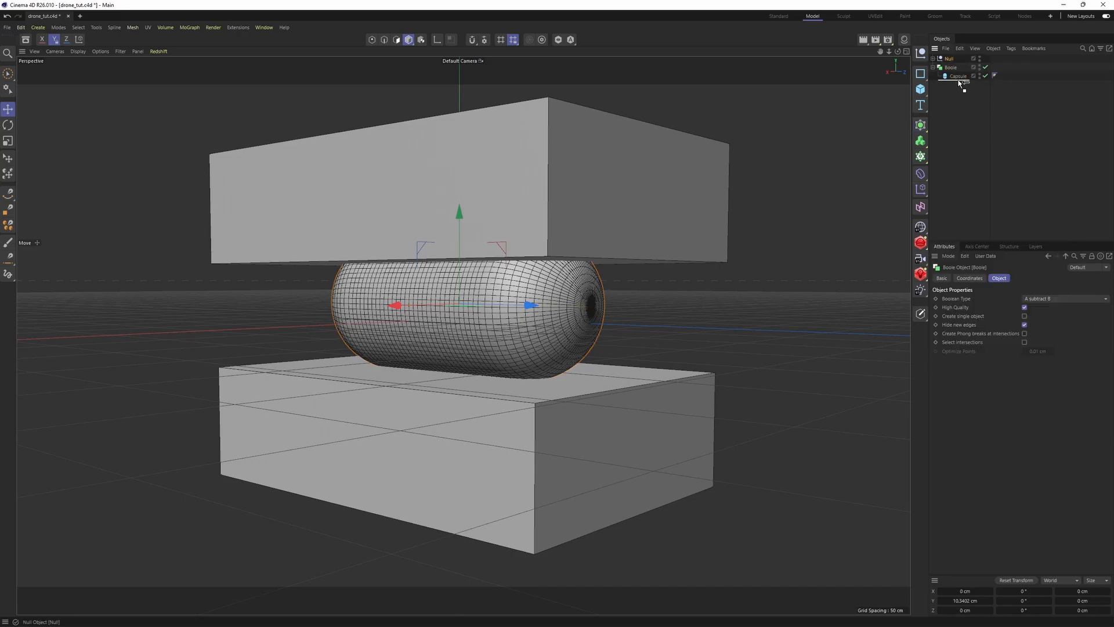
drag(957, 80, 959, 80)
alt+drag(557, 216, 580, 278)
Step: Add another cube in the Front view and reduce its height to about 51 cm for the front opening
middle_click(593, 334)
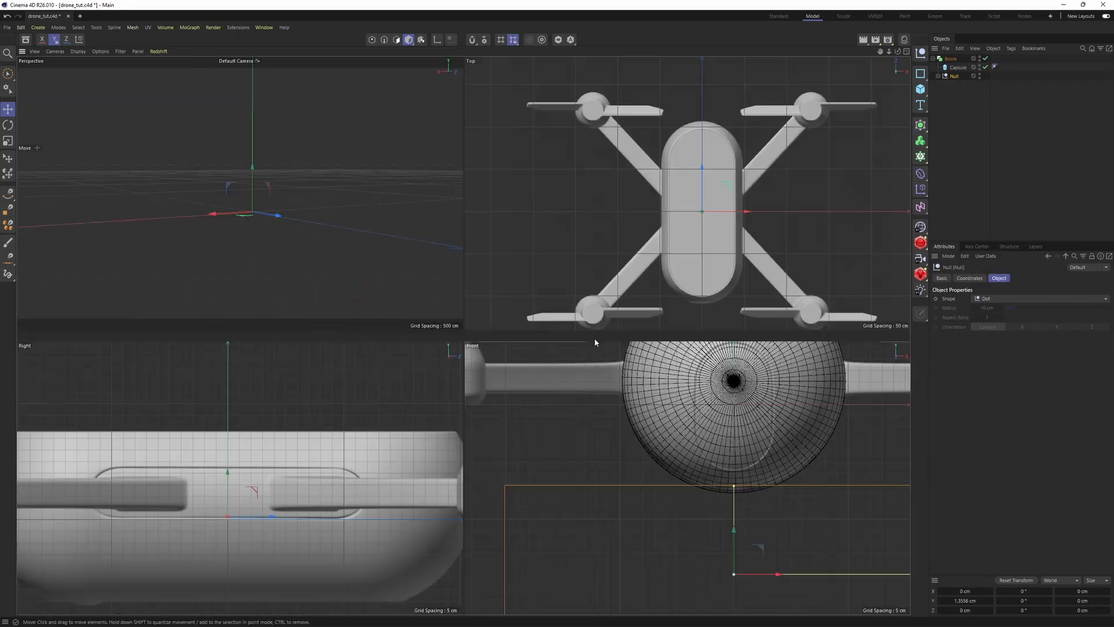
middle_click(635, 437)
scroll(615, 322, down, 4)
alt+middle_drag(615, 323, 558, 398)
scroll(702, 261, up, 3)
alt+middle_drag(701, 261, 733, 268)
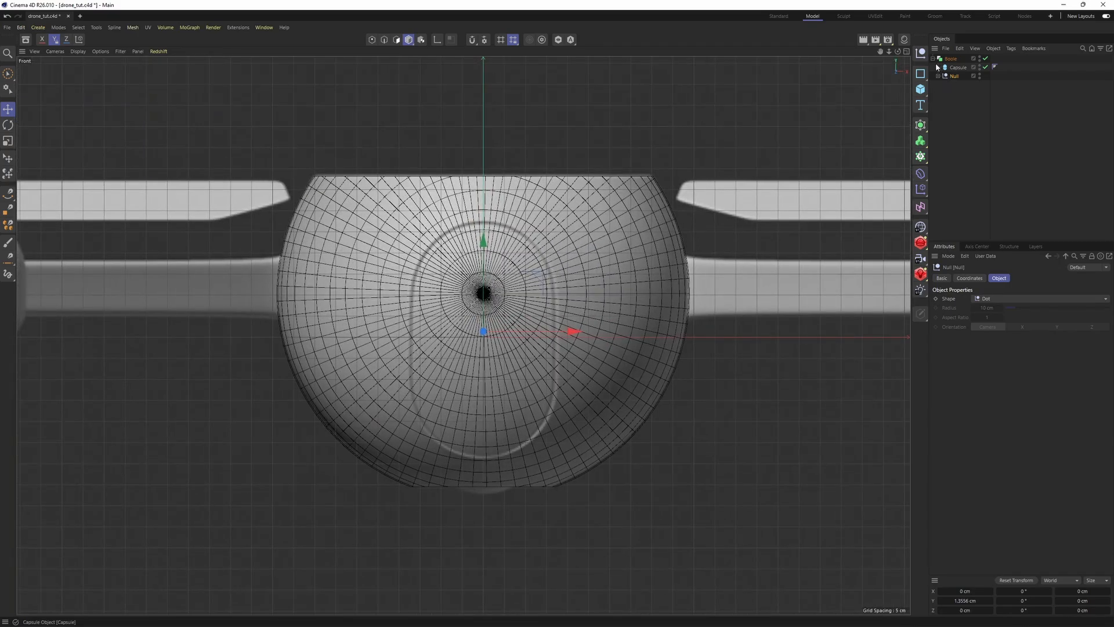
click(920, 89)
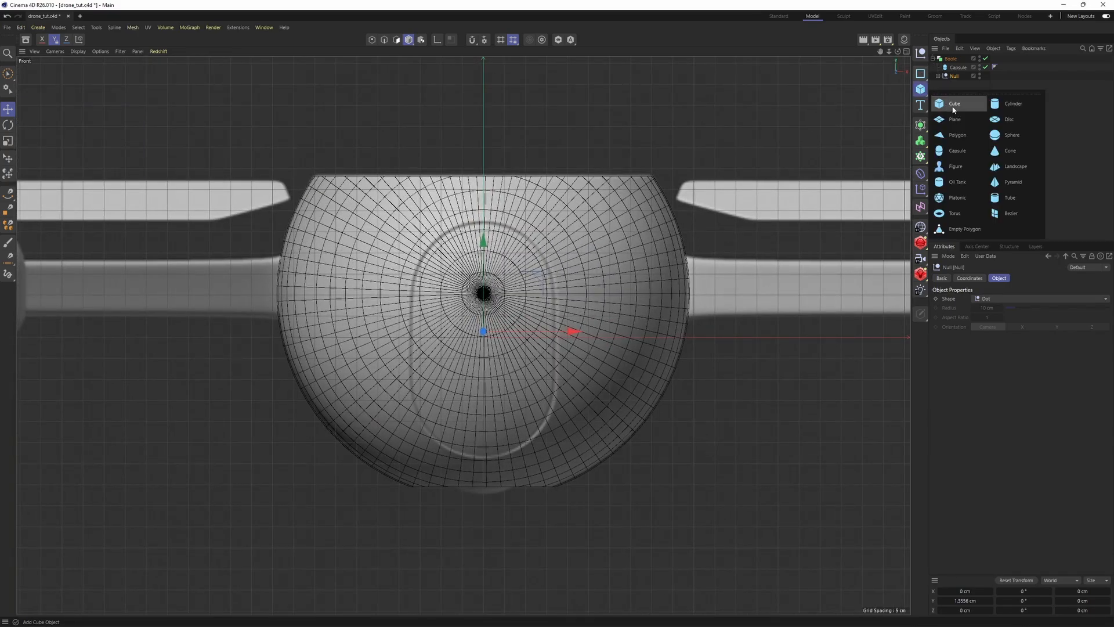
click(966, 105)
scroll(549, 222, down, 5)
scroll(576, 203, up, 2)
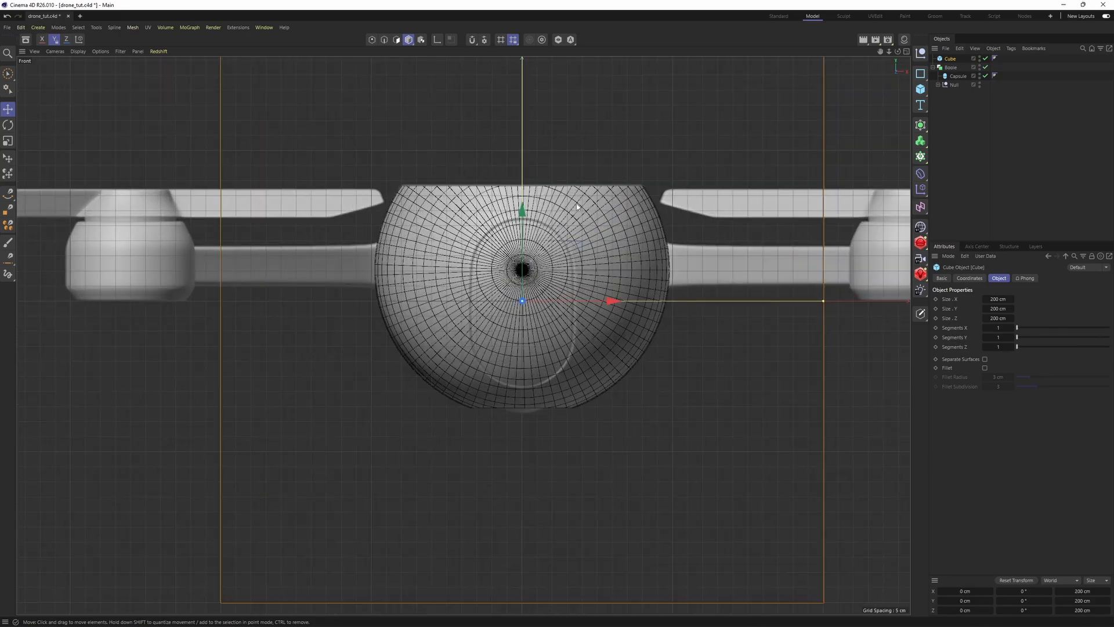
scroll(576, 203, down, 3)
drag(550, 100, 552, 189)
scroll(596, 216, up, 2)
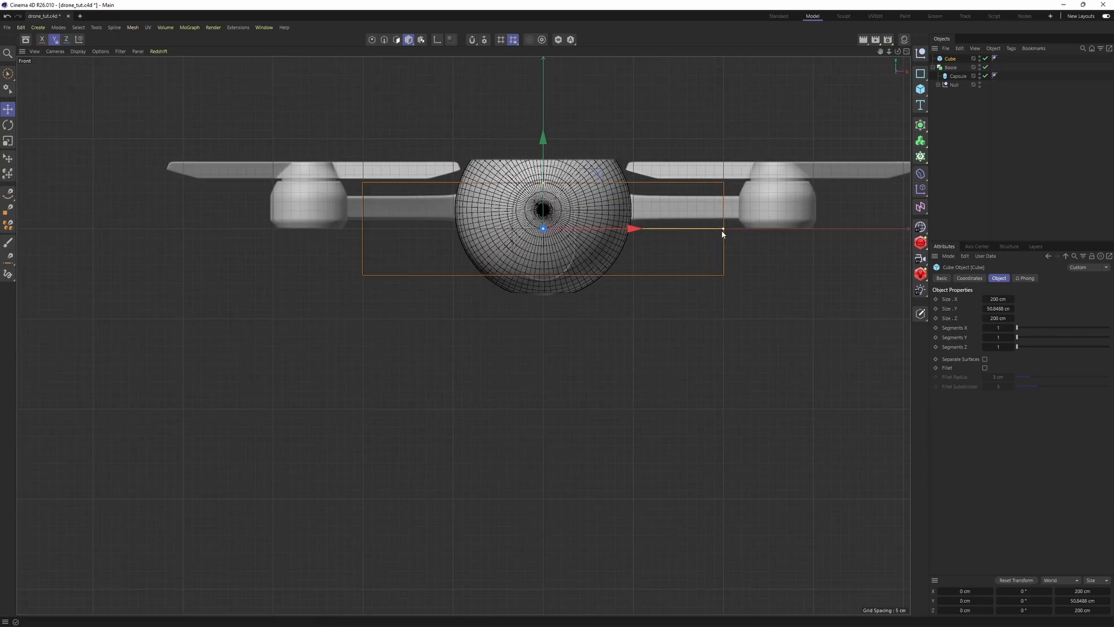
Step: Fit the cube to the reference's front opening, about 33.9 cm wide and 56 cm high at Y -0.25 cm
drag(723, 230, 572, 235)
scroll(574, 241, up, 5)
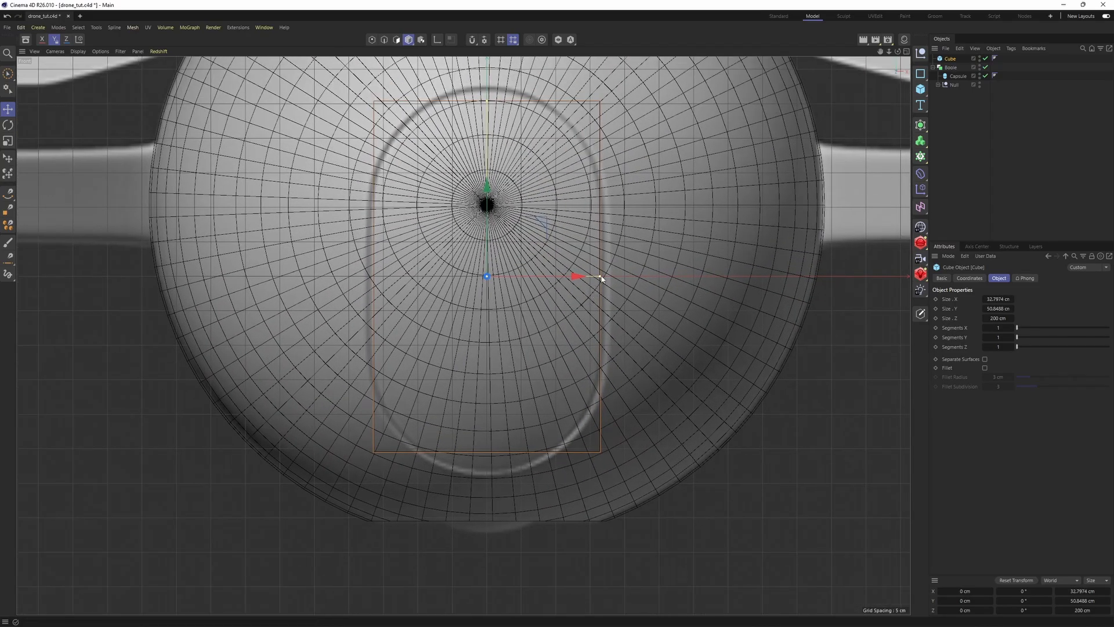
drag(601, 278, 605, 278)
alt+middle_drag(486, 120, 478, 163)
drag(478, 131, 478, 120)
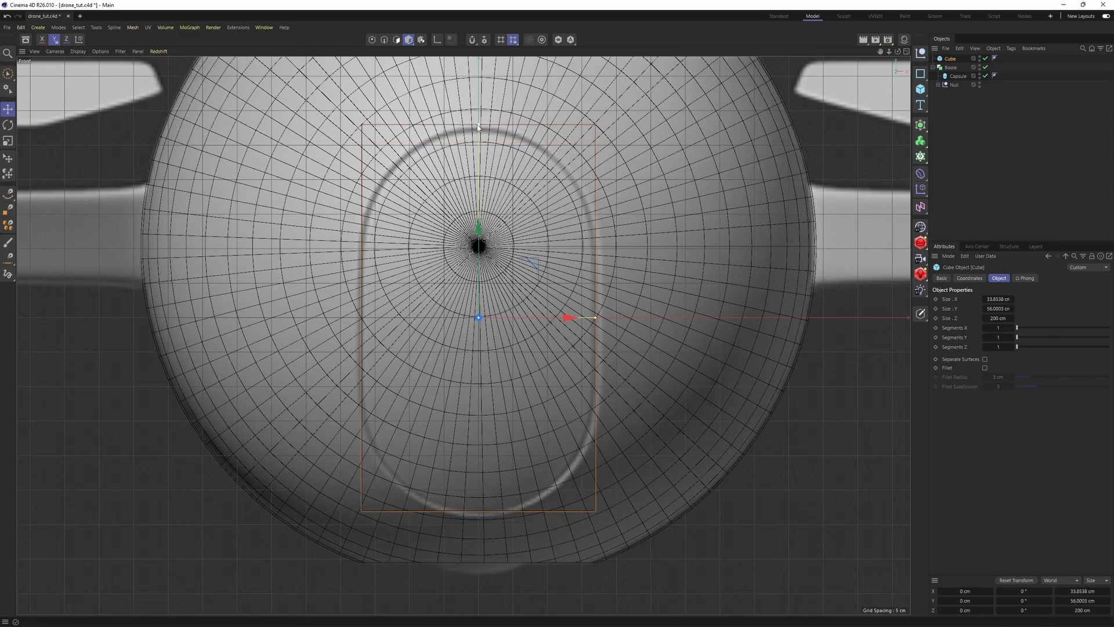
scroll(518, 230, down, 1)
alt+middle_drag(516, 235, 505, 256)
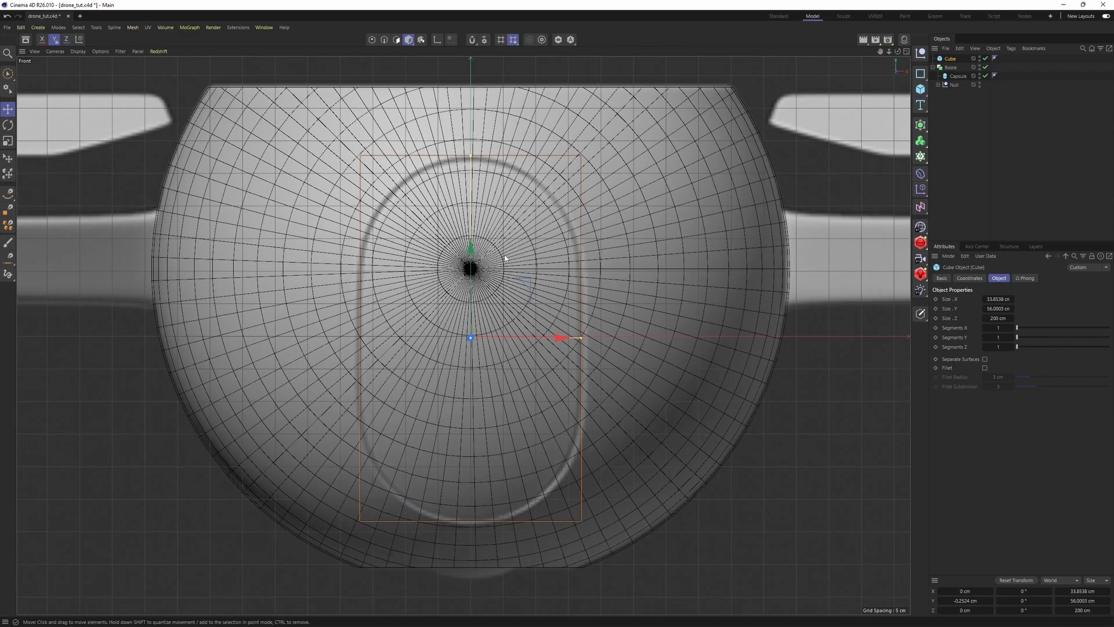
alt+middle_drag(778, 240, 771, 269)
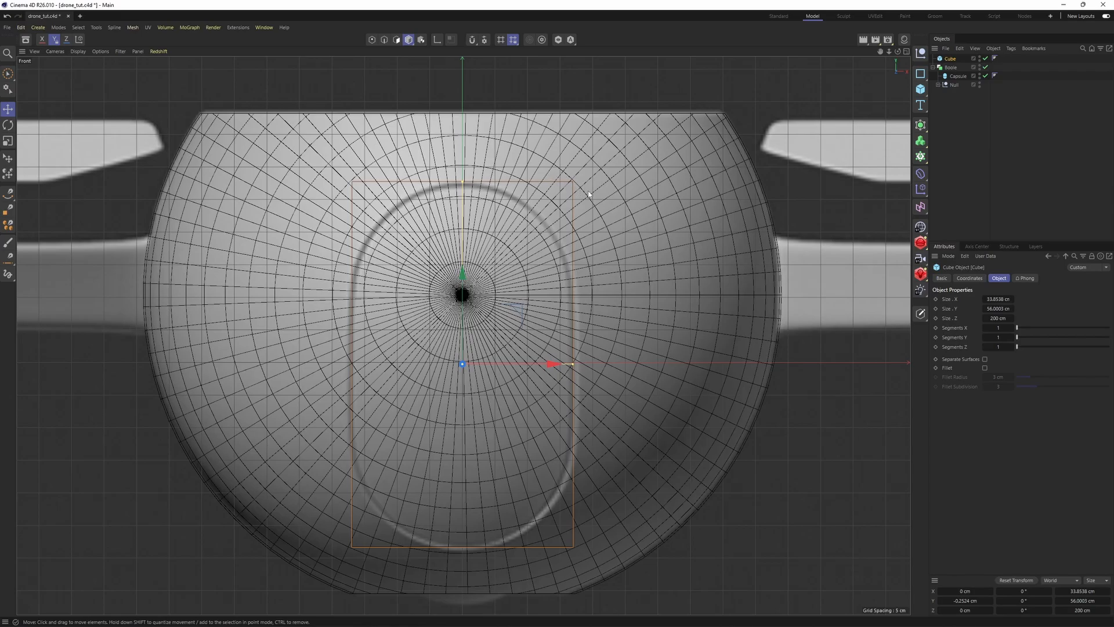
Step: Enable the cube's fillet with a radius of about 16.9 cm and 20 subdivisions
click(985, 368)
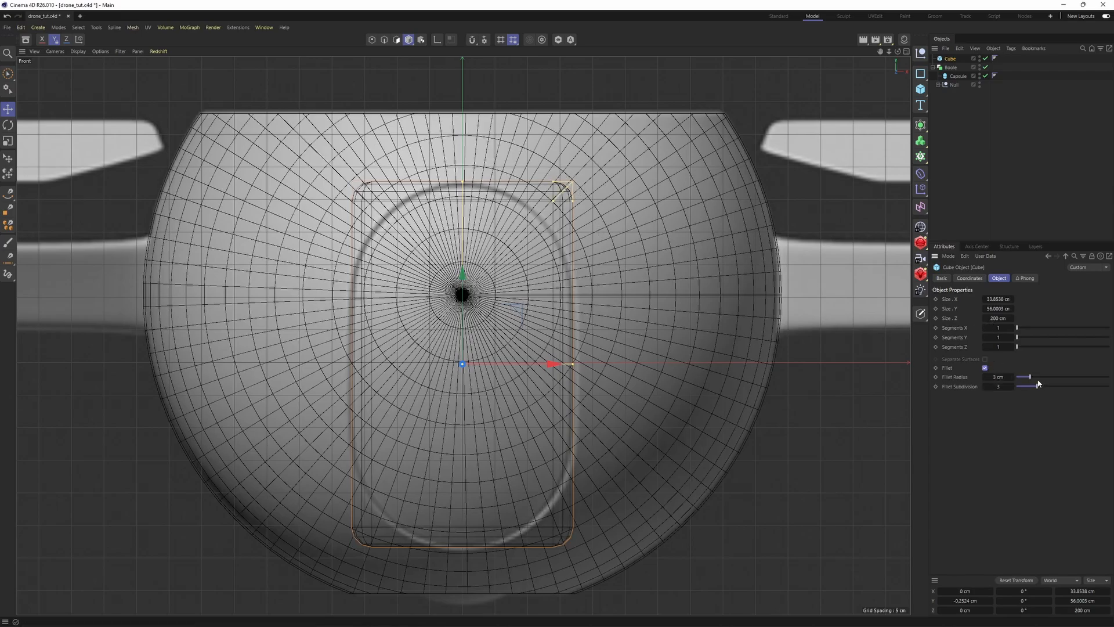
drag(1033, 380, 1109, 387)
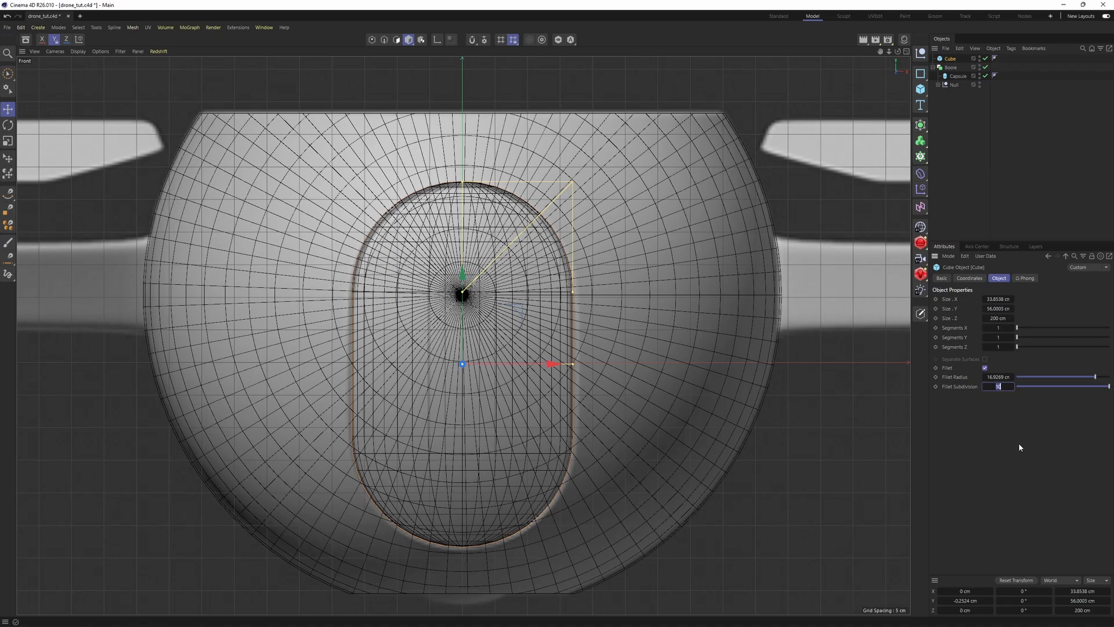
key(Return)
Step: Move the rounded cube forward to a Z position of about 170.6 cm so it only penetrates the body's front
middle_click(755, 351)
middle_click(353, 221)
alt+drag(453, 278, 746, 453)
scroll(488, 345, up, 3)
alt+middle_drag(610, 391, 522, 388)
middle_click(576, 307)
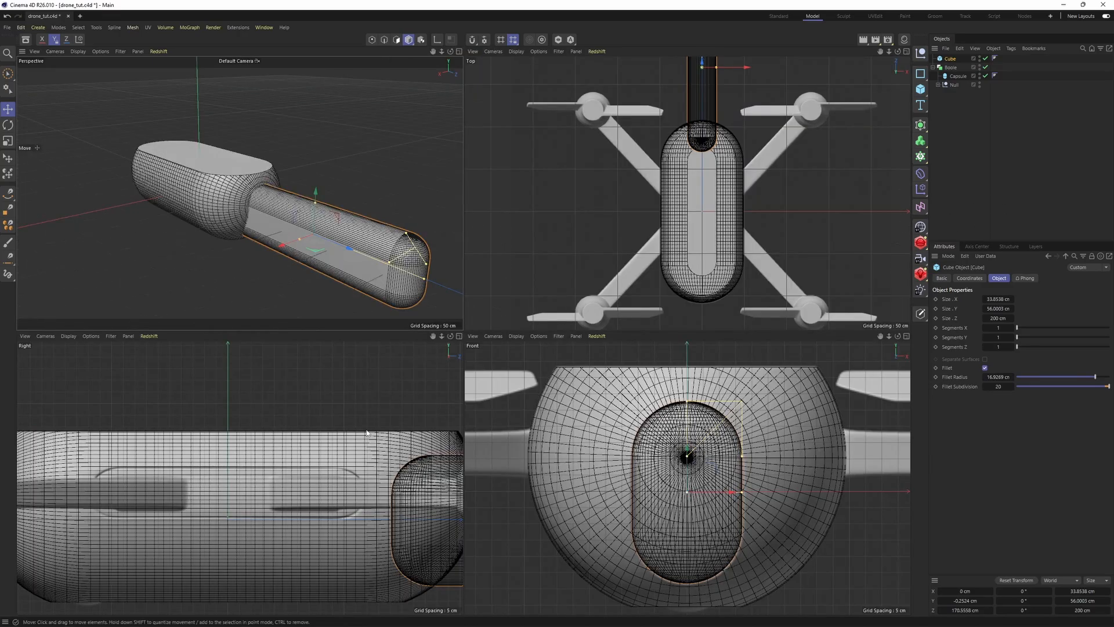
Step: Add a cube in the Right view for the body's side slot and begin flattening it to about 51 cm high
middle_click(400, 378)
scroll(588, 318, down, 5)
alt+middle_drag(587, 317, 569, 326)
click(458, 322)
scroll(456, 325, up, 5)
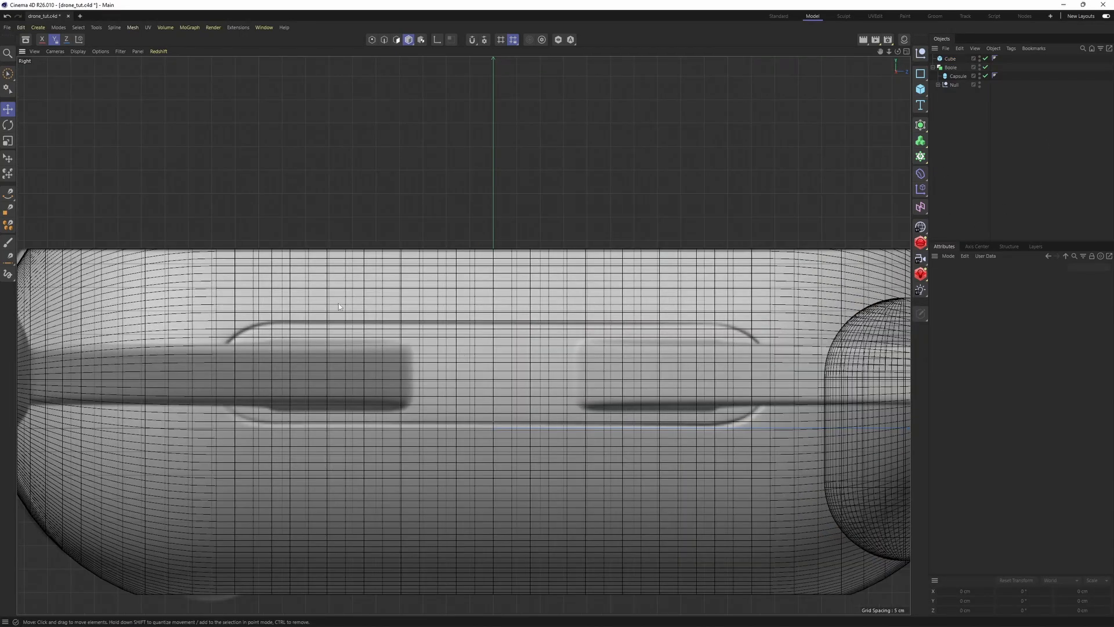
click(922, 92)
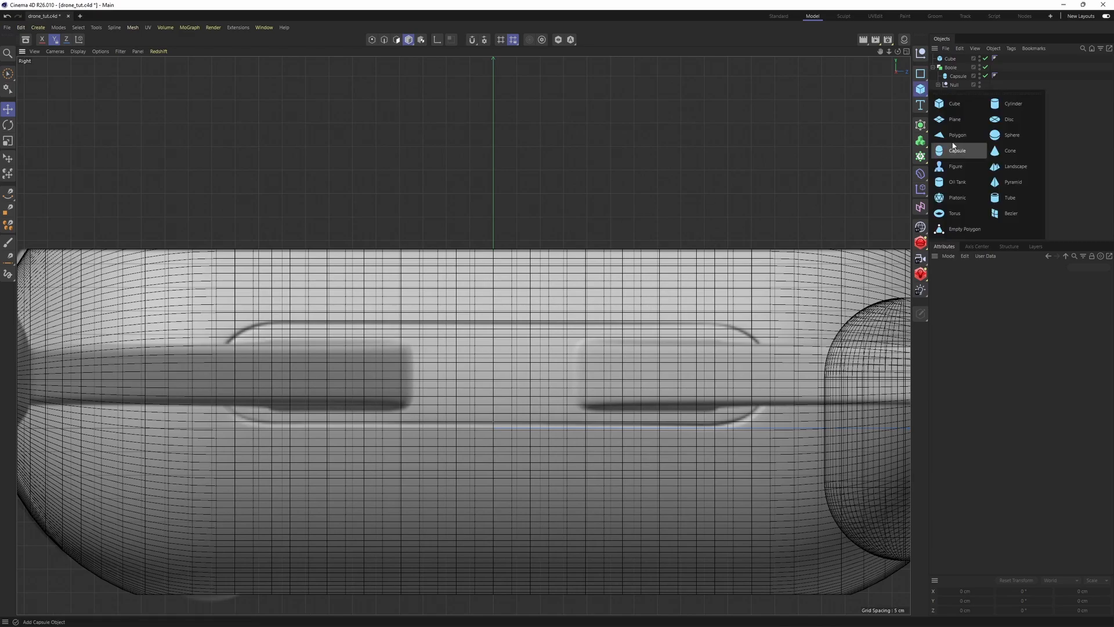
click(954, 103)
scroll(557, 169, down, 5)
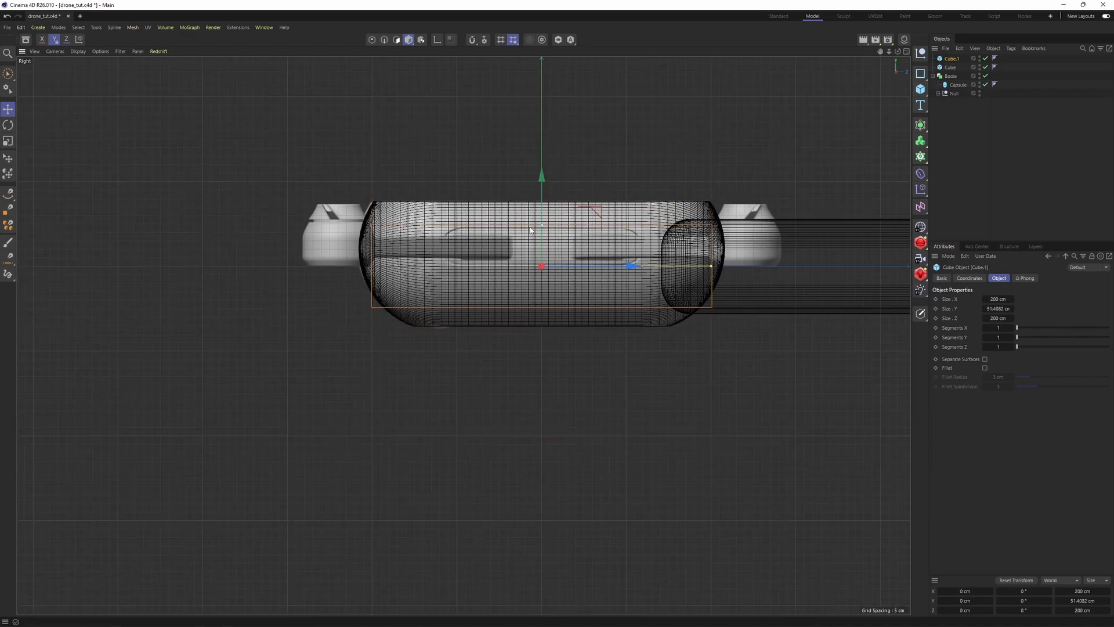
Step: Fit the cube's height to the side slot outline at about 22.2 cm and raise it to Y 11.8 cm
scroll(535, 231, up, 5)
drag(530, 227, 551, 183)
scroll(549, 214, up, 3)
drag(551, 227, 556, 208)
alt+middle_drag(747, 261, 497, 272)
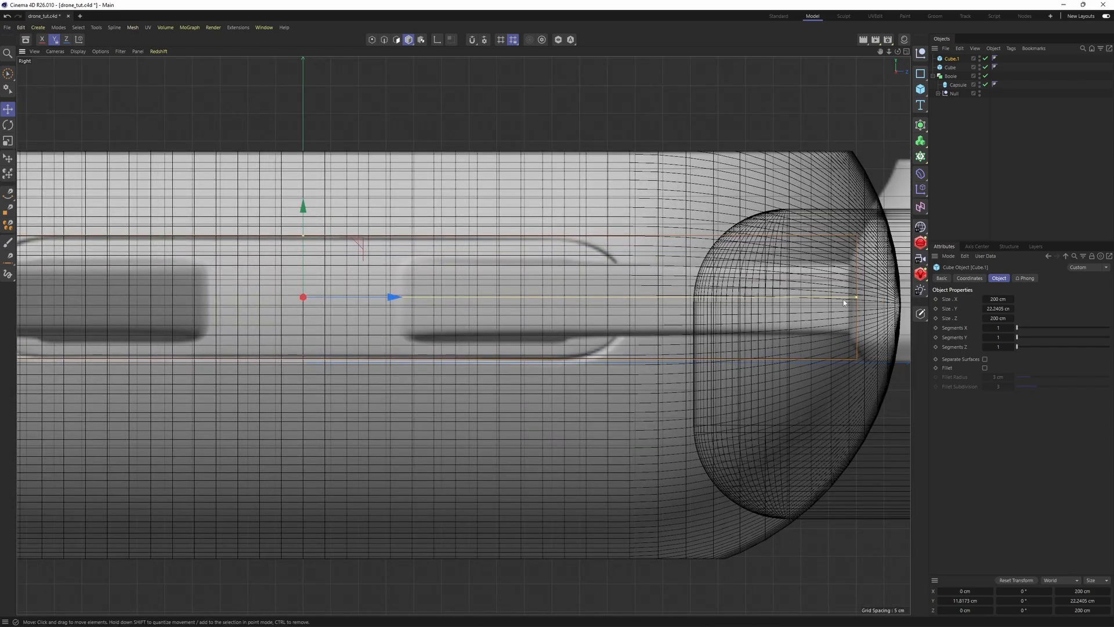
Step: Shorten the slot cube to about 117 cm in Z and fillet it with an 11.1 cm radius and 20 subdivisions
click(985, 368)
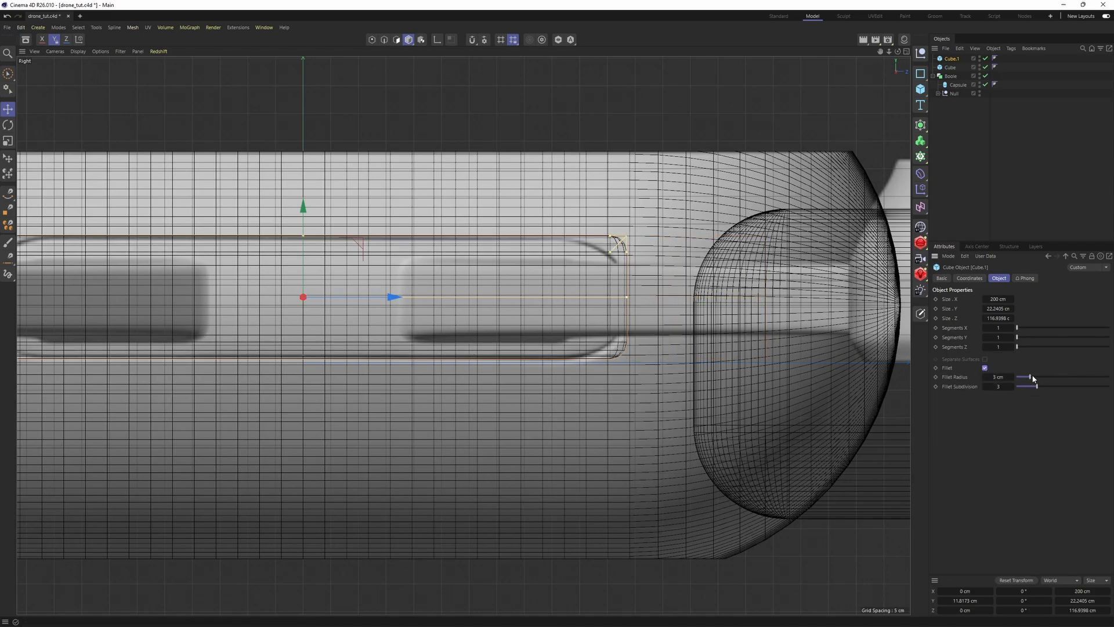
drag(1033, 378, 1059, 387)
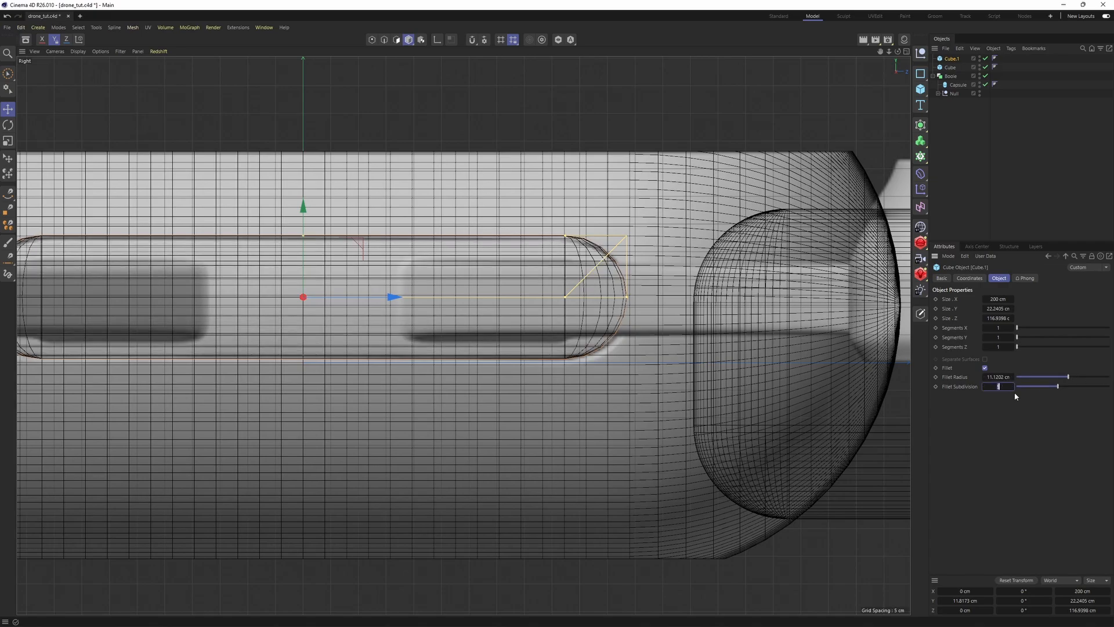
key(Return)
alt+middle_drag(678, 279, 719, 323)
Step: Move both rounded cubes into the Boole's null to cut the front opening and side slots from the body
key(F1)
ctrl+click(946, 60)
ctrl+click(950, 68)
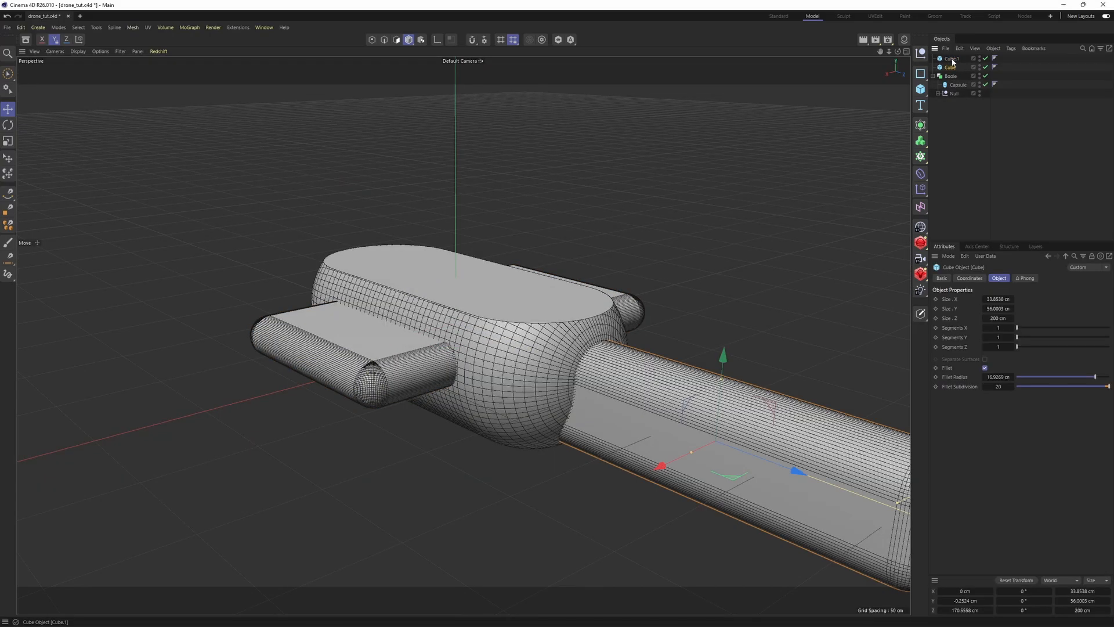
drag(957, 96, 955, 93)
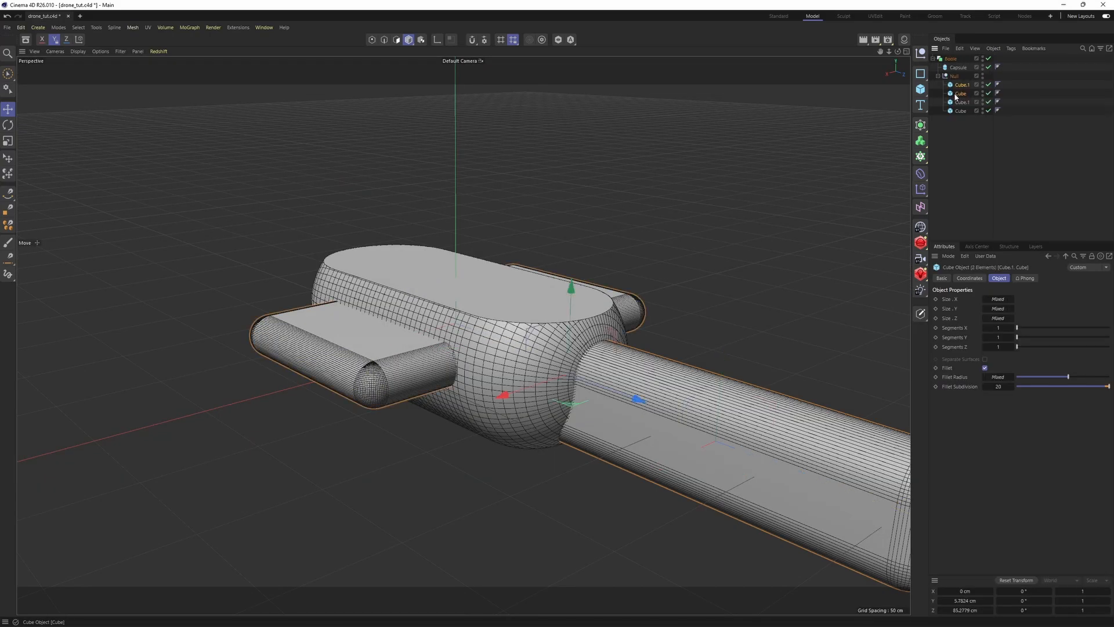
click(954, 76)
alt+drag(627, 273, 679, 256)
click(1021, 113)
alt+middle_drag(718, 166, 708, 207)
alt+drag(707, 207, 704, 247)
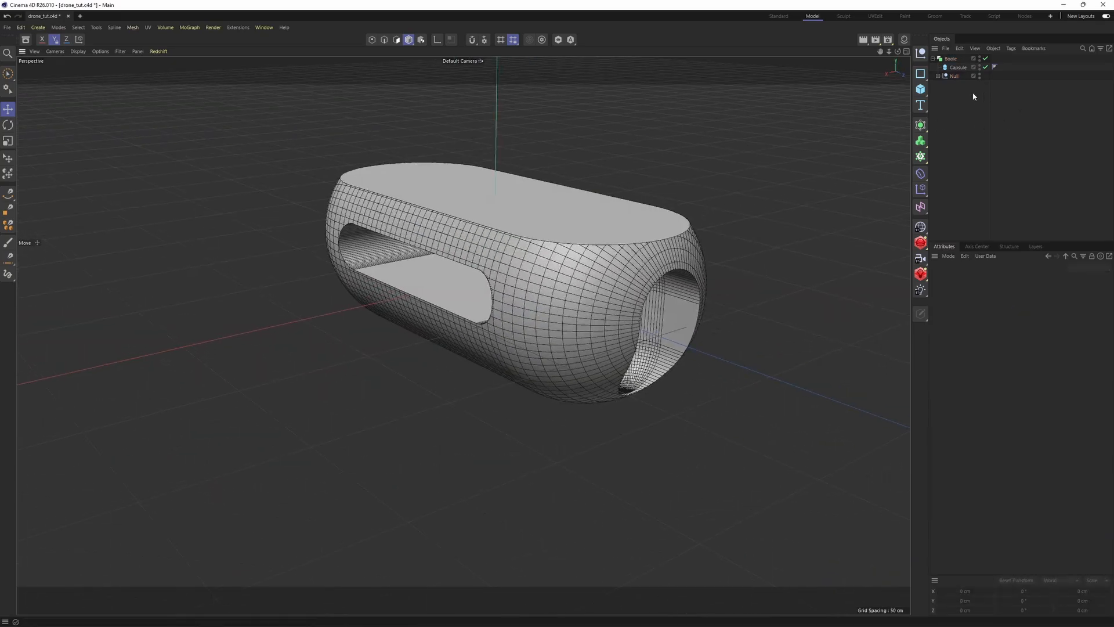
Step: Add a Remesh generator and nest the Boole inside it
click(923, 127)
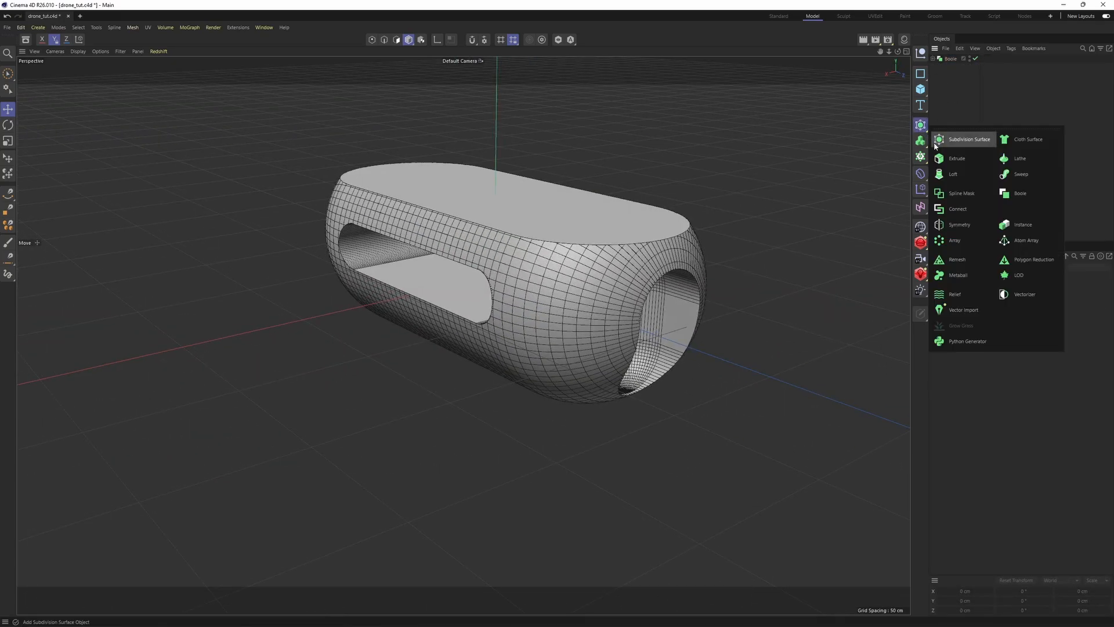
click(955, 260)
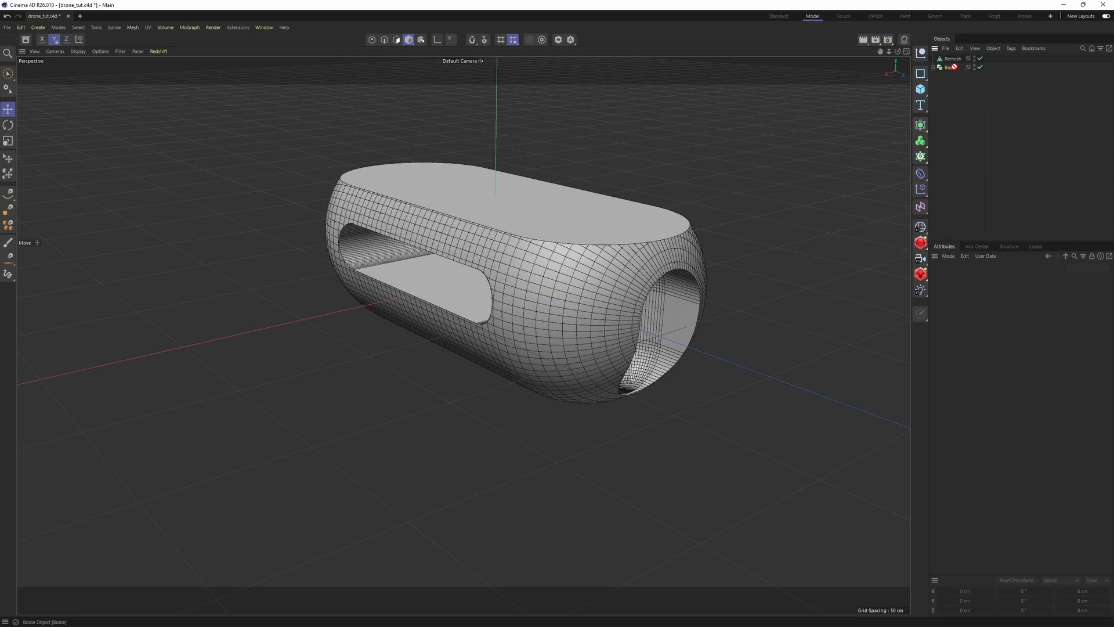
drag(956, 62, 957, 63)
click(1009, 141)
alt+drag(664, 217, 838, 198)
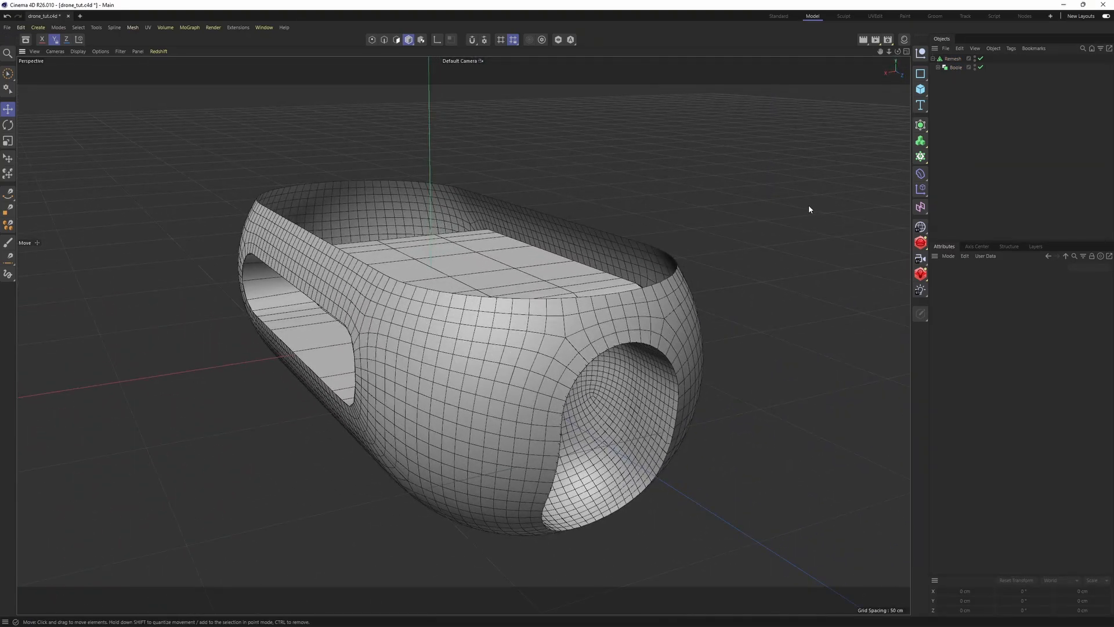
Step: Enable Create single object on the Boole so the Remesh works on one merged body
click(953, 59)
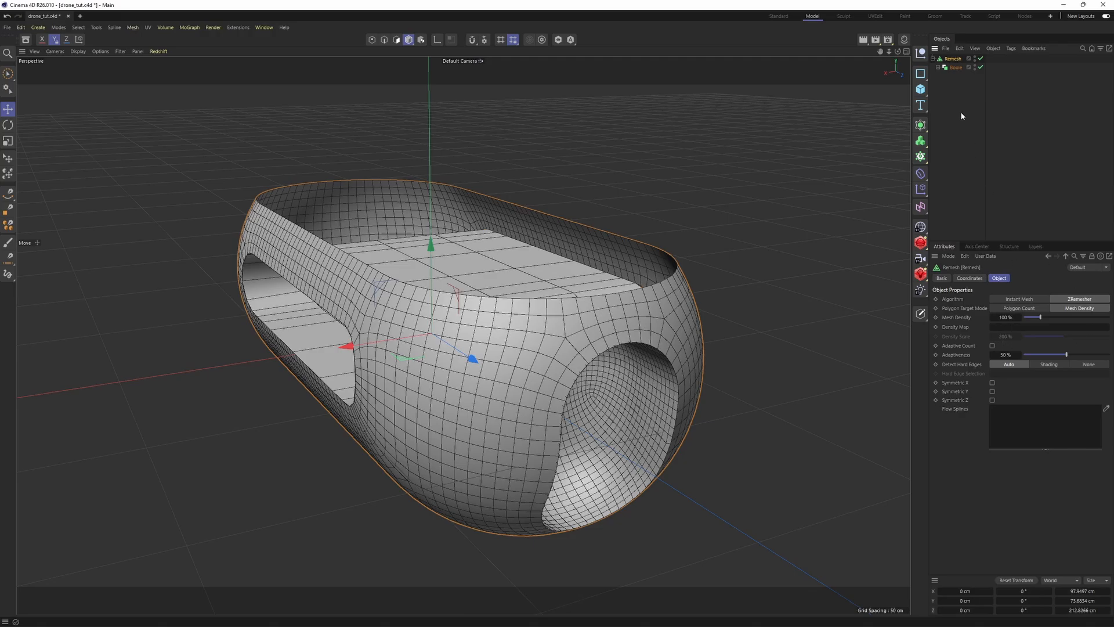
click(955, 68)
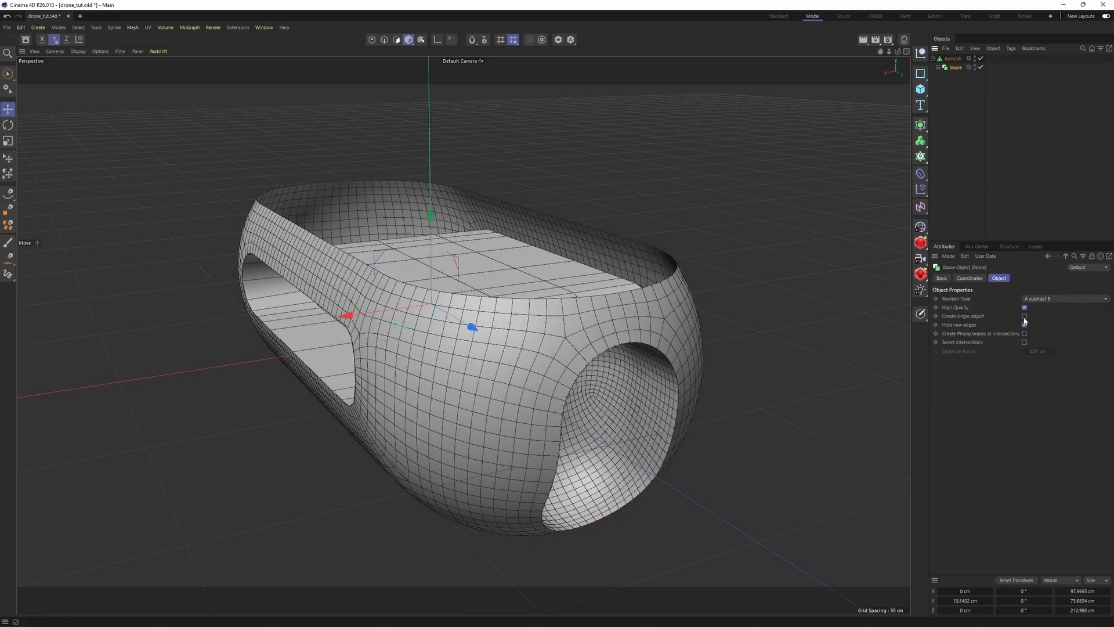
alt+middle_drag(600, 261, 607, 299)
alt+drag(607, 298, 609, 357)
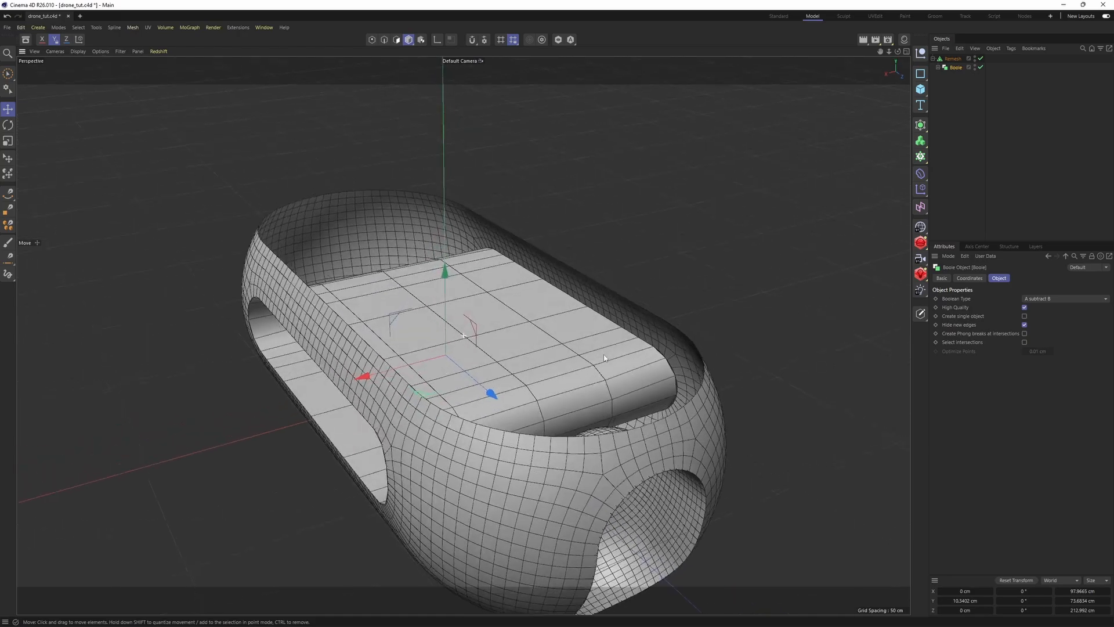
click(1025, 316)
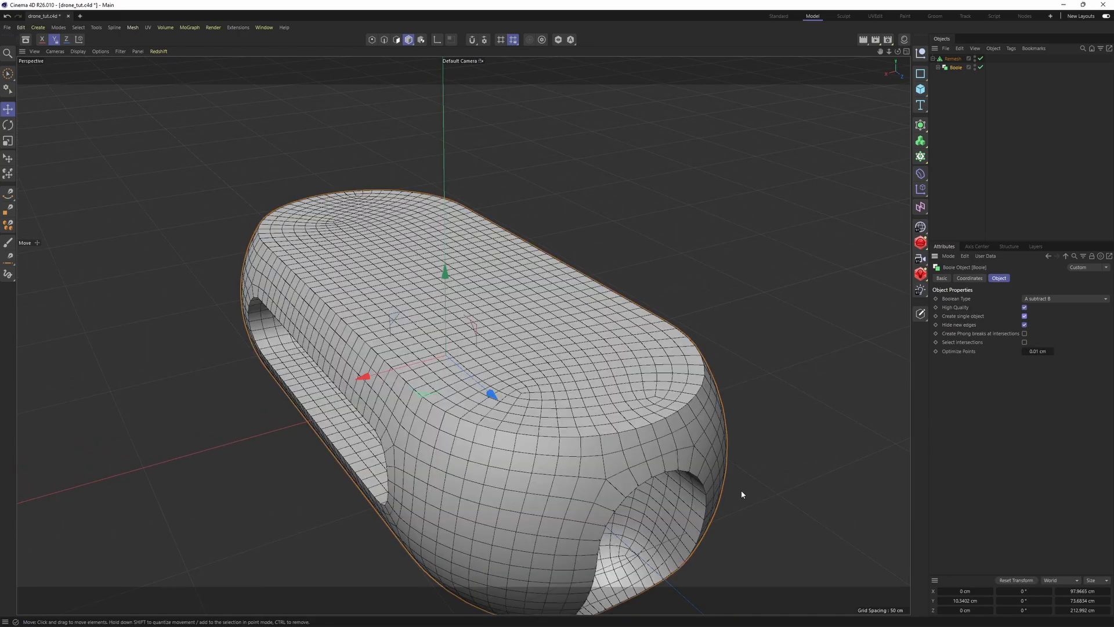
alt+drag(717, 427, 592, 464)
alt+drag(679, 349, 759, 331)
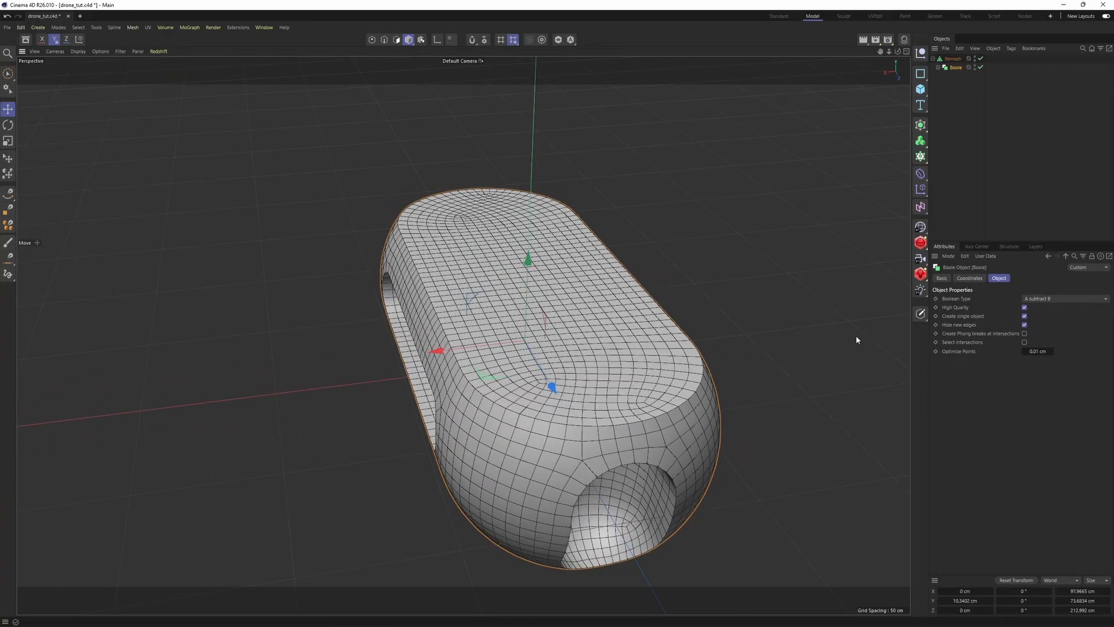
alt+drag(534, 404, 576, 365)
alt+middle_drag(636, 342, 653, 377)
scroll(673, 360, up, 2)
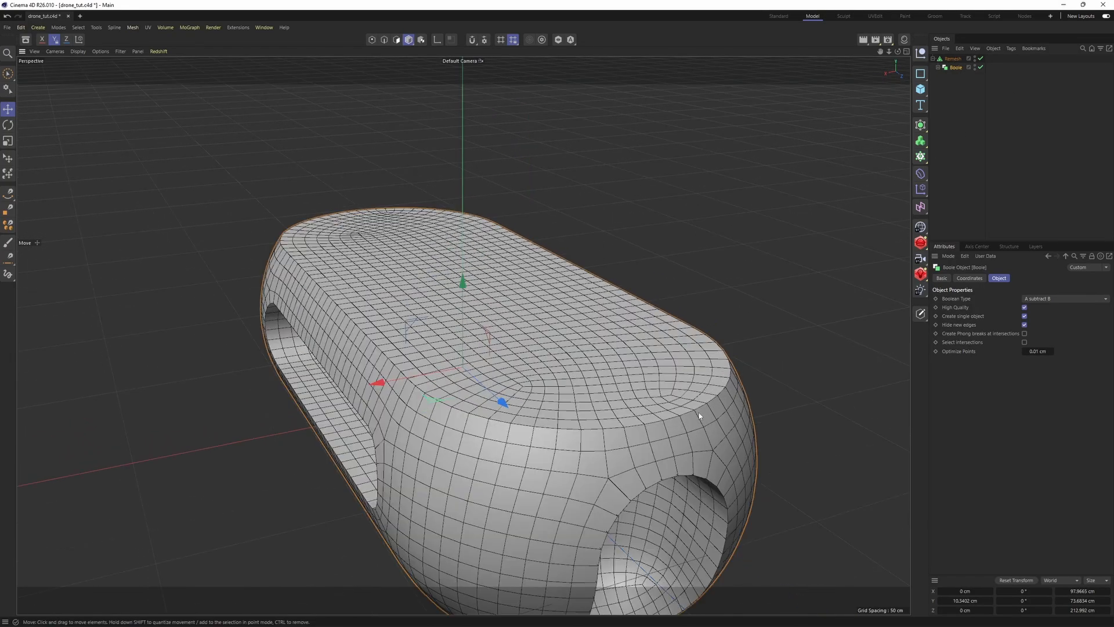
alt+drag(616, 413, 562, 439)
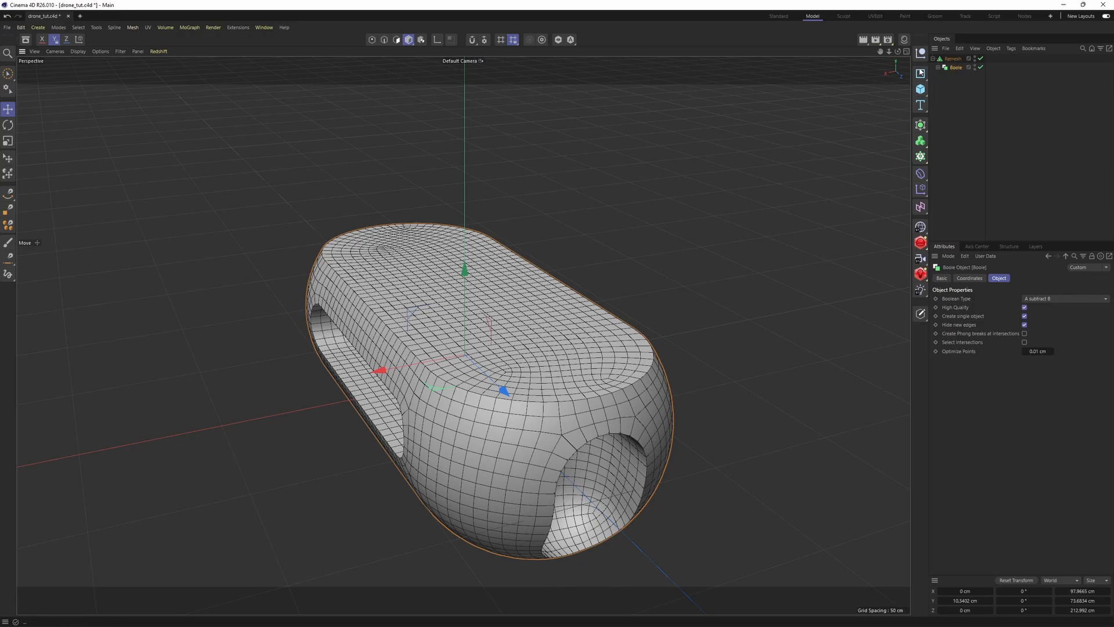
Step: Turn on Symmetric X for the Remesh generator
click(953, 58)
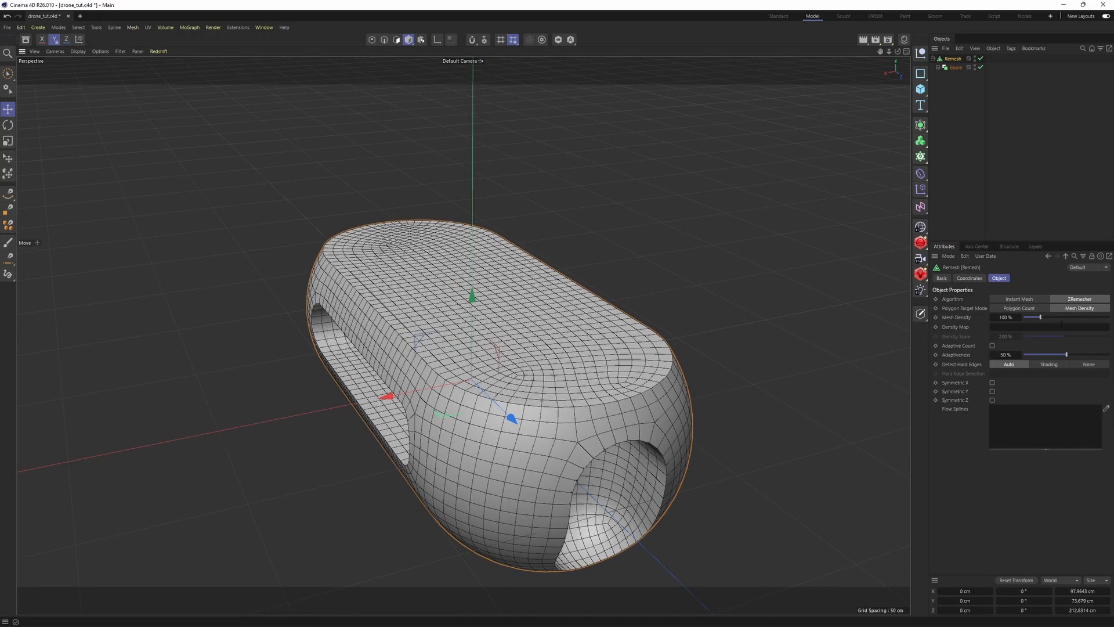
alt+drag(682, 325, 650, 314)
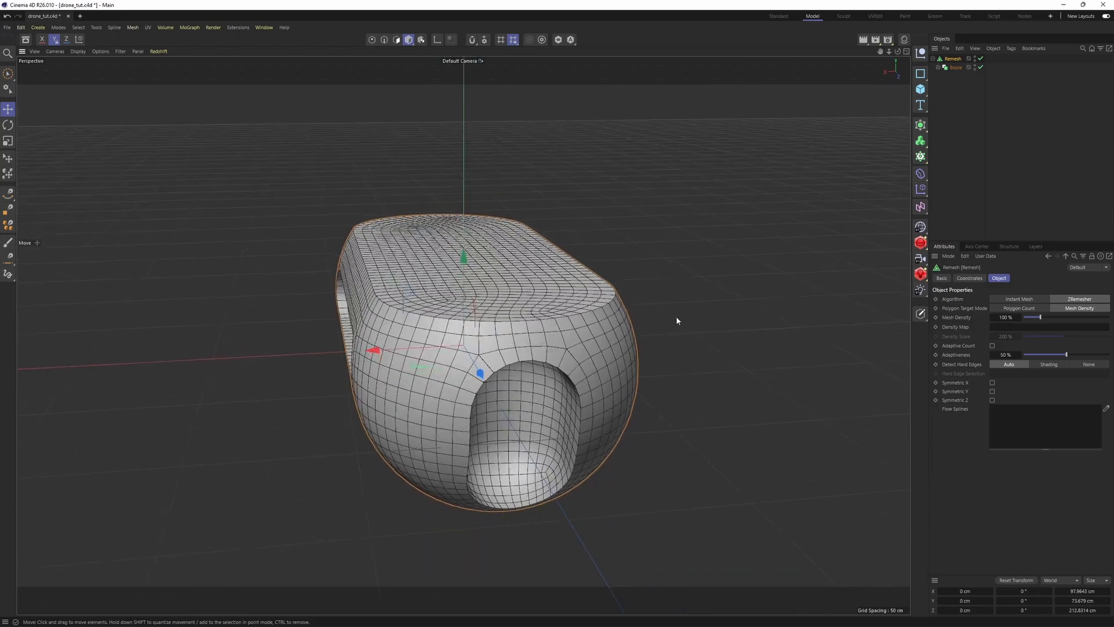
click(993, 384)
alt+drag(458, 343, 543, 325)
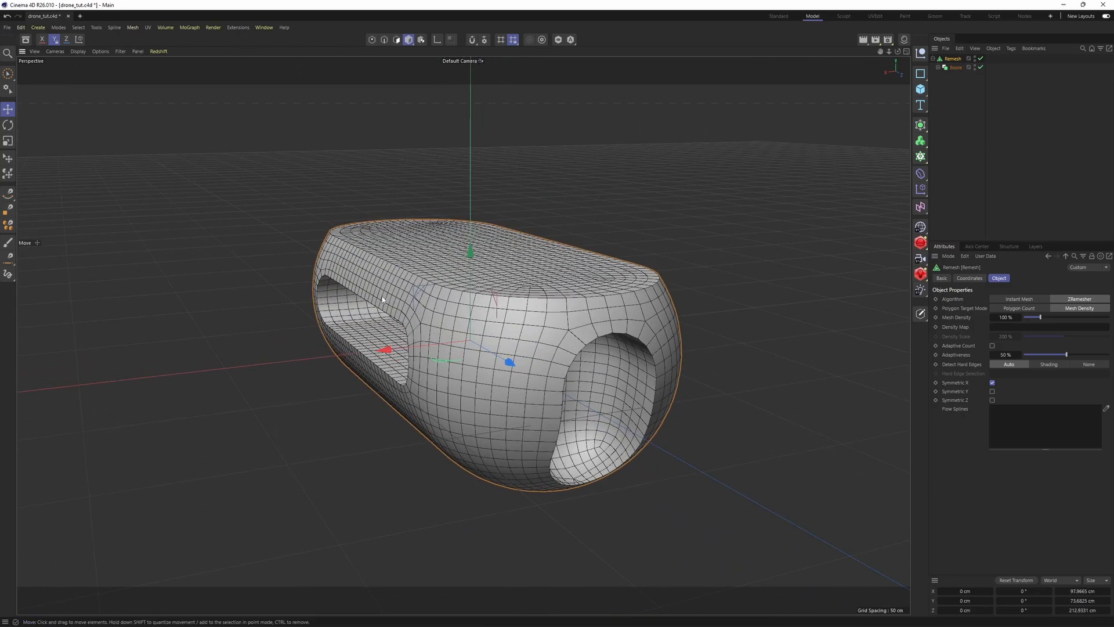
alt+drag(376, 317, 601, 368)
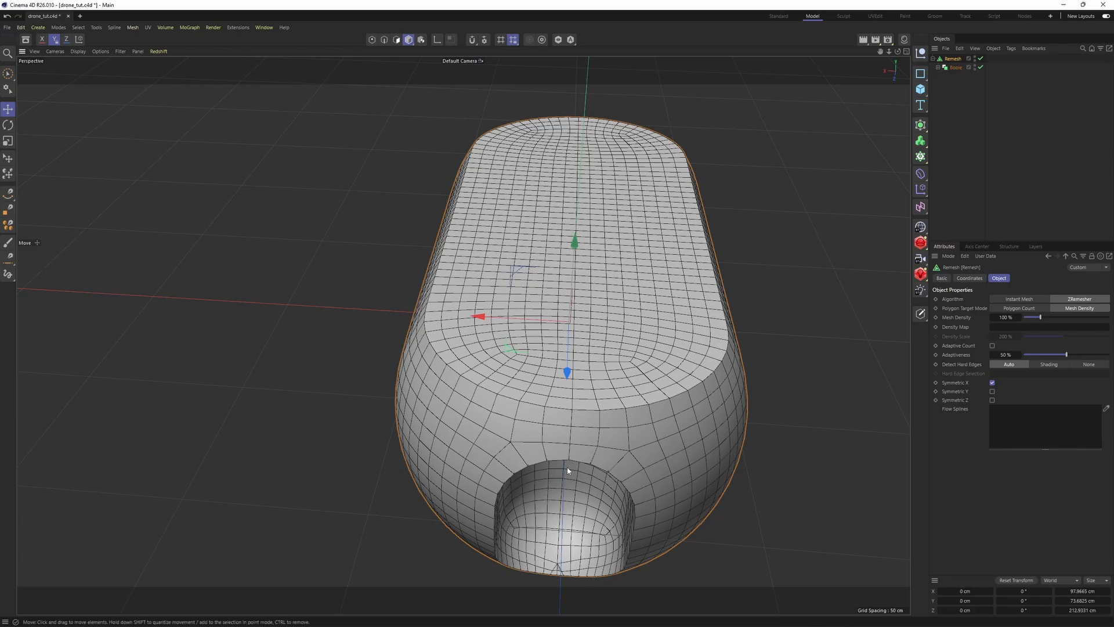
Step: Set the Remesh generator's mesh density to 50%
alt+drag(566, 467, 531, 363)
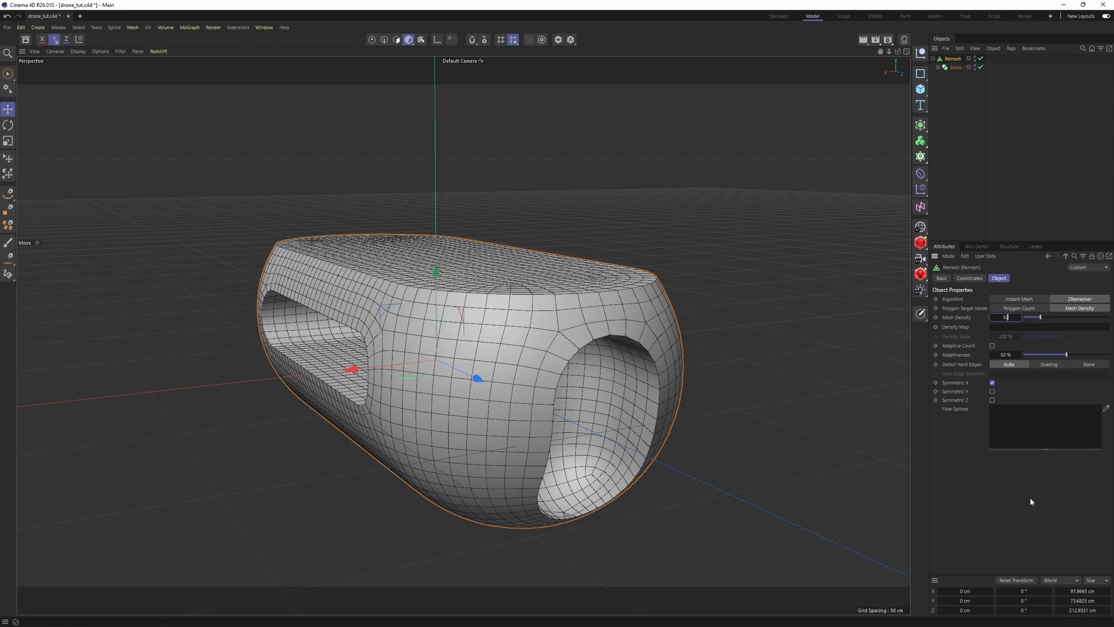
key(Return)
alt+drag(696, 279, 615, 458)
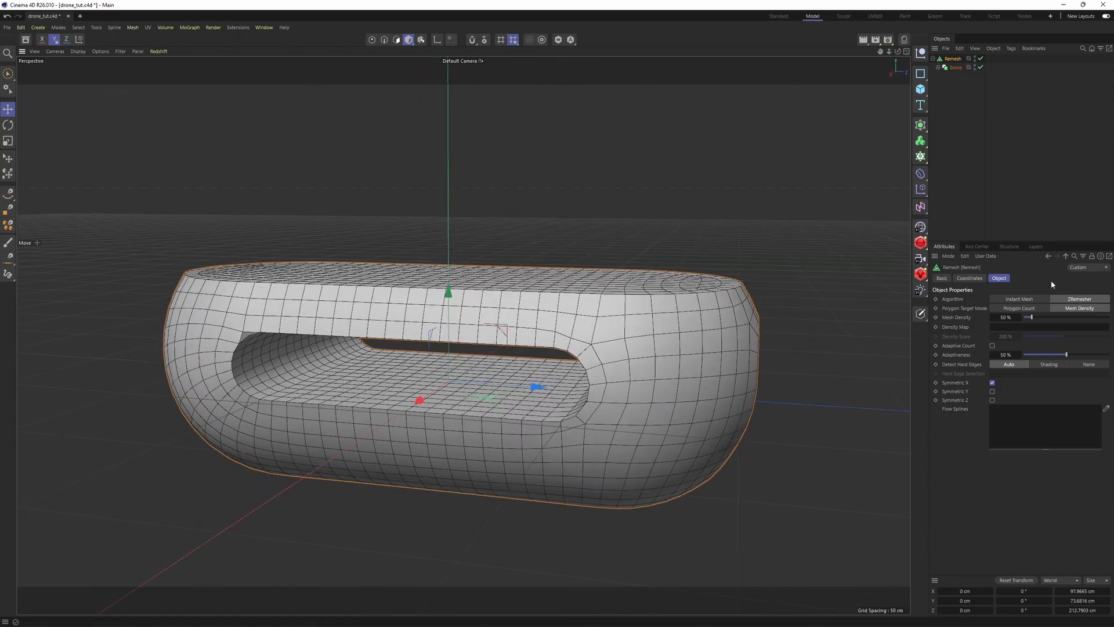
Step: Lower the Remesh generator's mesh density to 35%
drag(1010, 317, 1007, 316)
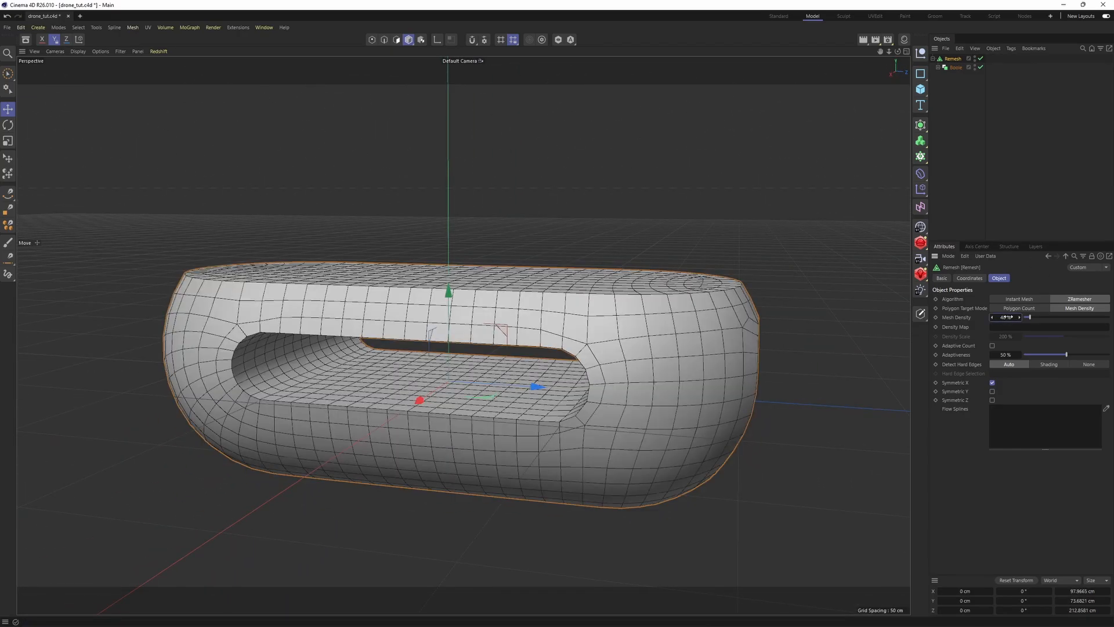
alt+drag(691, 433, 571, 376)
text(35)
key(Return)
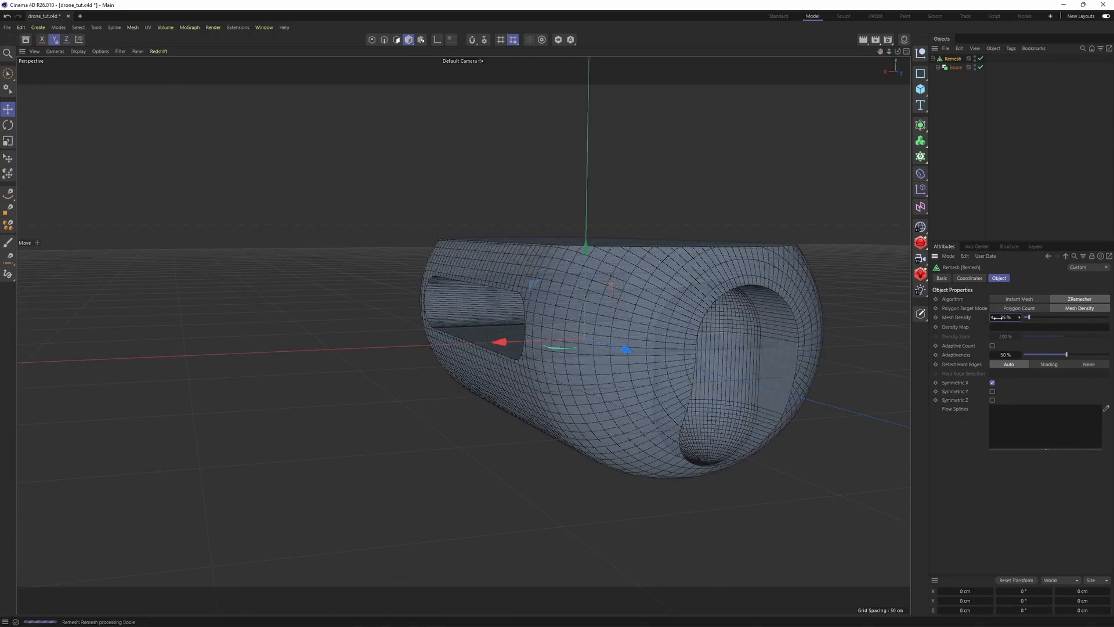
alt+drag(506, 288, 720, 343)
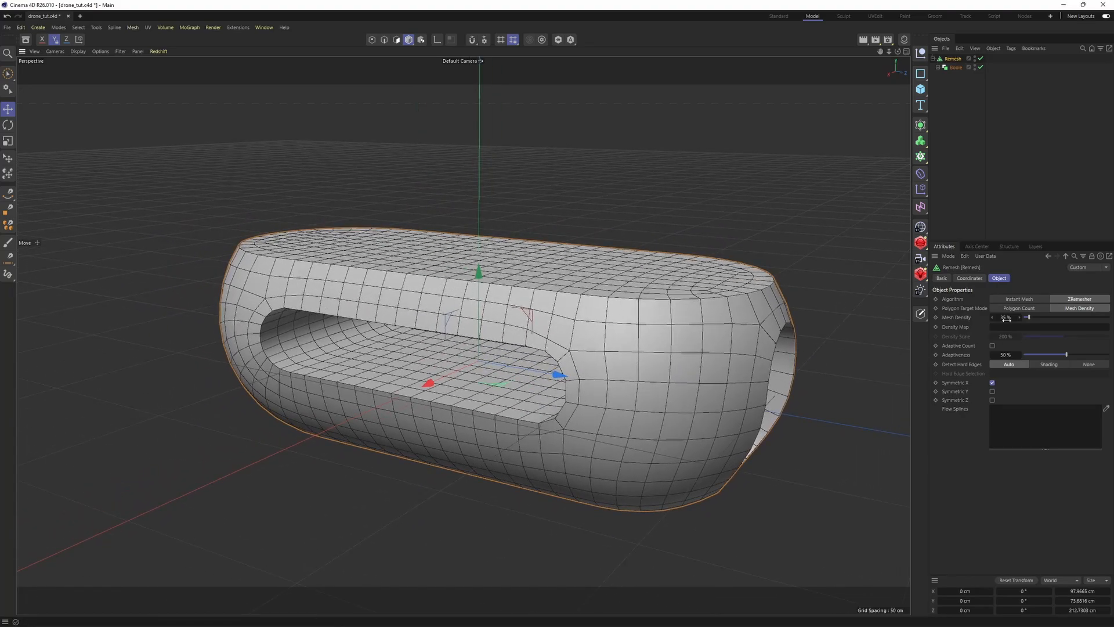
Step: Try a coarser Remesh mesh density of 25%
text(25)
key(Return)
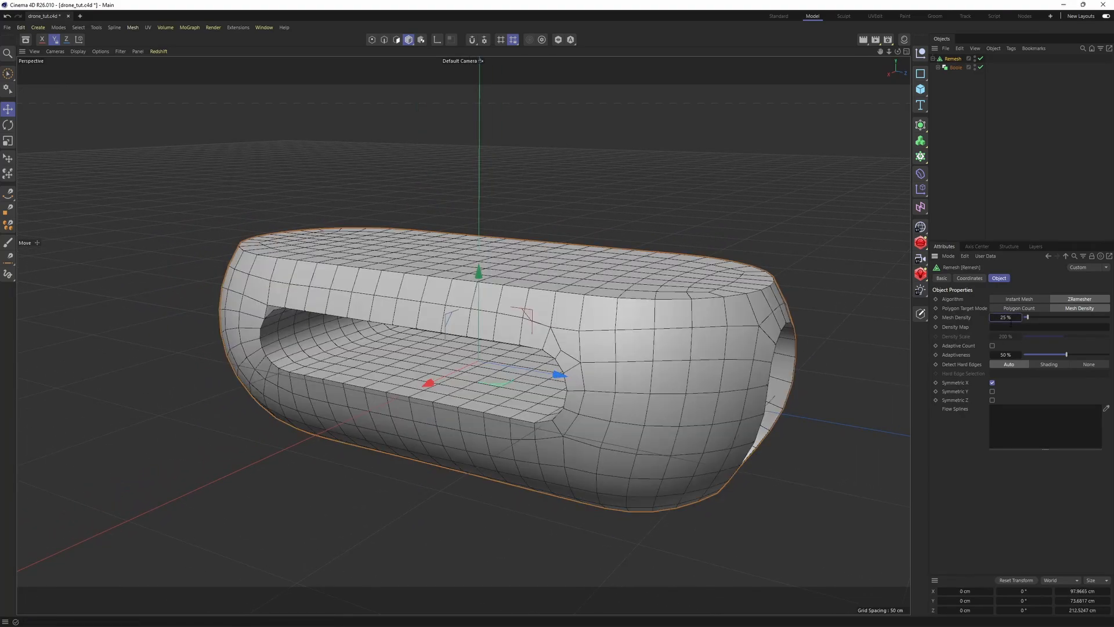
scroll(608, 359, up, 3)
alt+drag(608, 359, 673, 359)
alt+middle_drag(673, 358, 719, 354)
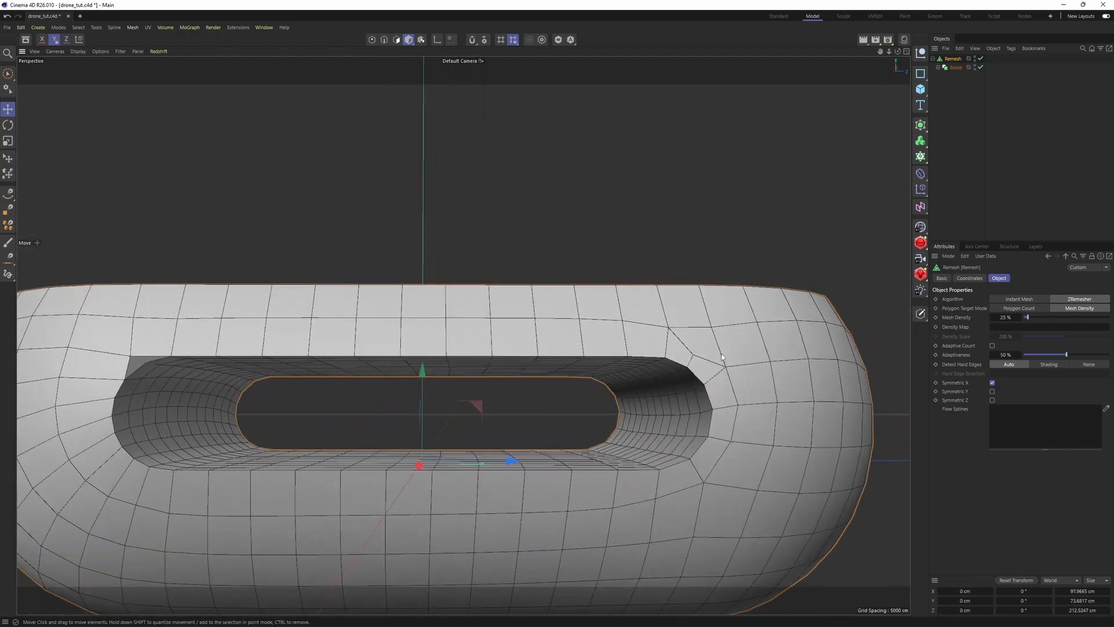
Step: Raise the Remesh mesh density back to 35%
double_click(1002, 317)
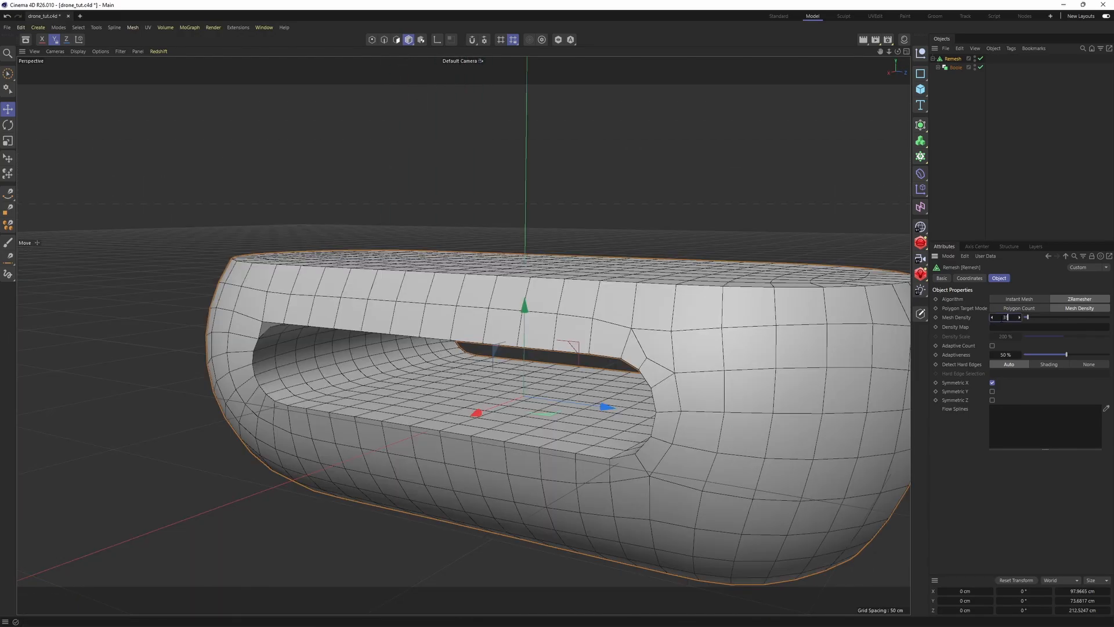
text(35)
key(Return)
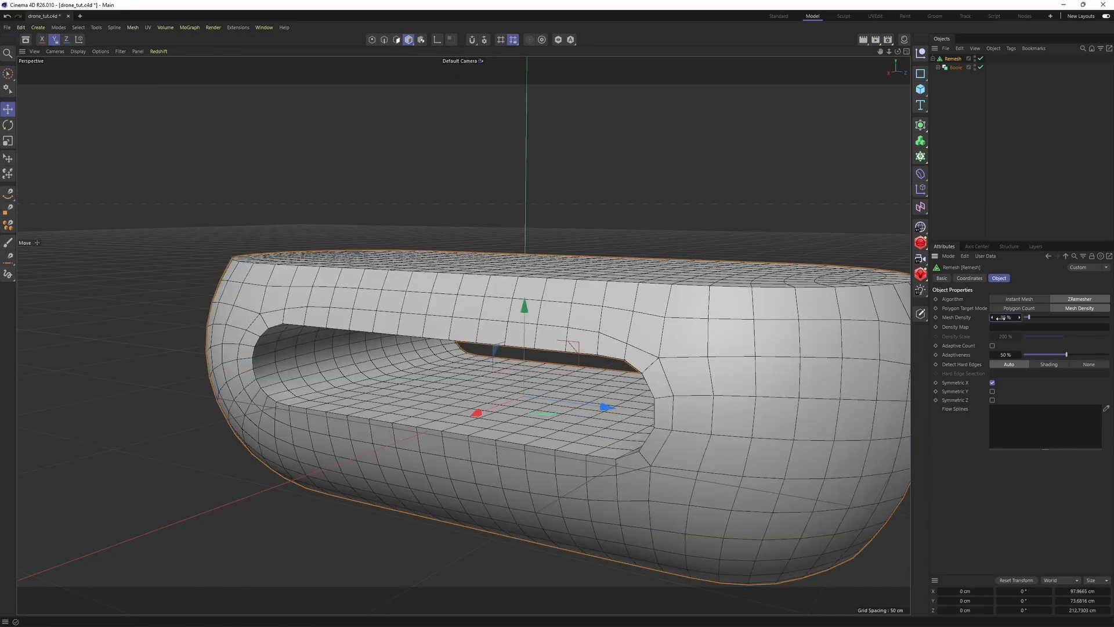
scroll(611, 358, down, 2)
alt+middle_drag(612, 358, 588, 363)
alt+drag(588, 363, 423, 324)
Step: Examine the remeshed body's openings and underside from several angles and check the reference views
middle_click(511, 352)
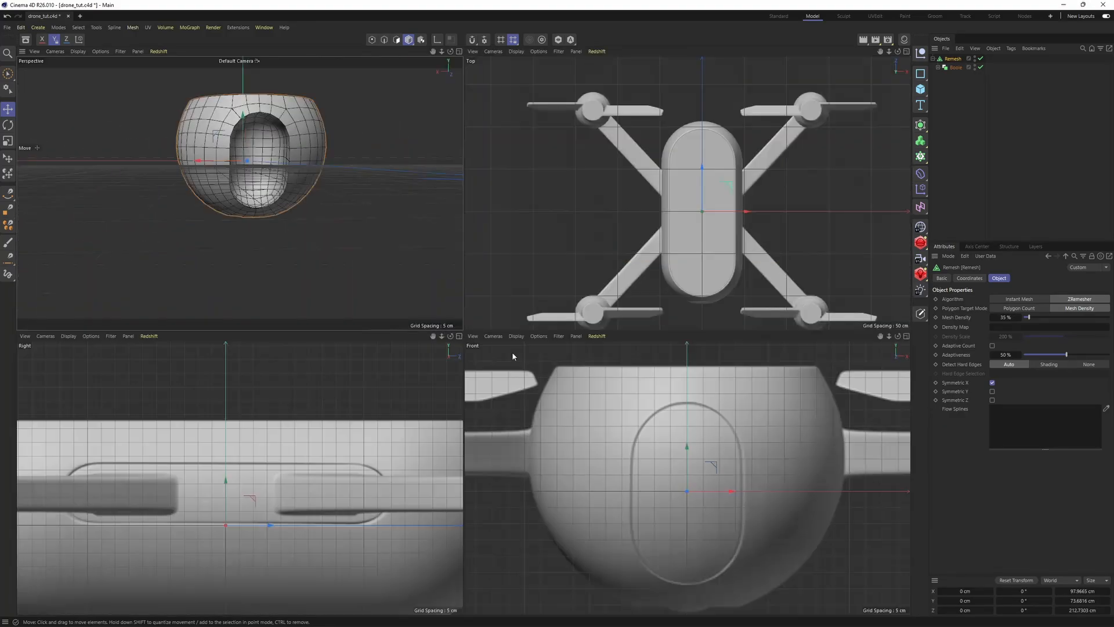
middle_click(671, 476)
middle_click(587, 480)
middle_click(305, 237)
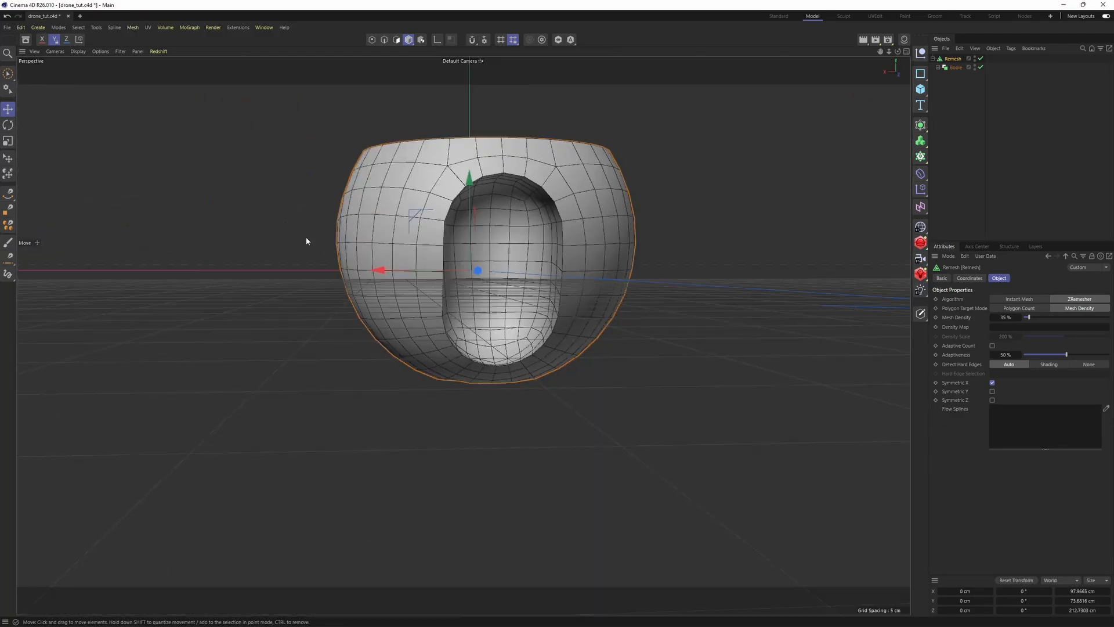
alt+drag(305, 236, 626, 313)
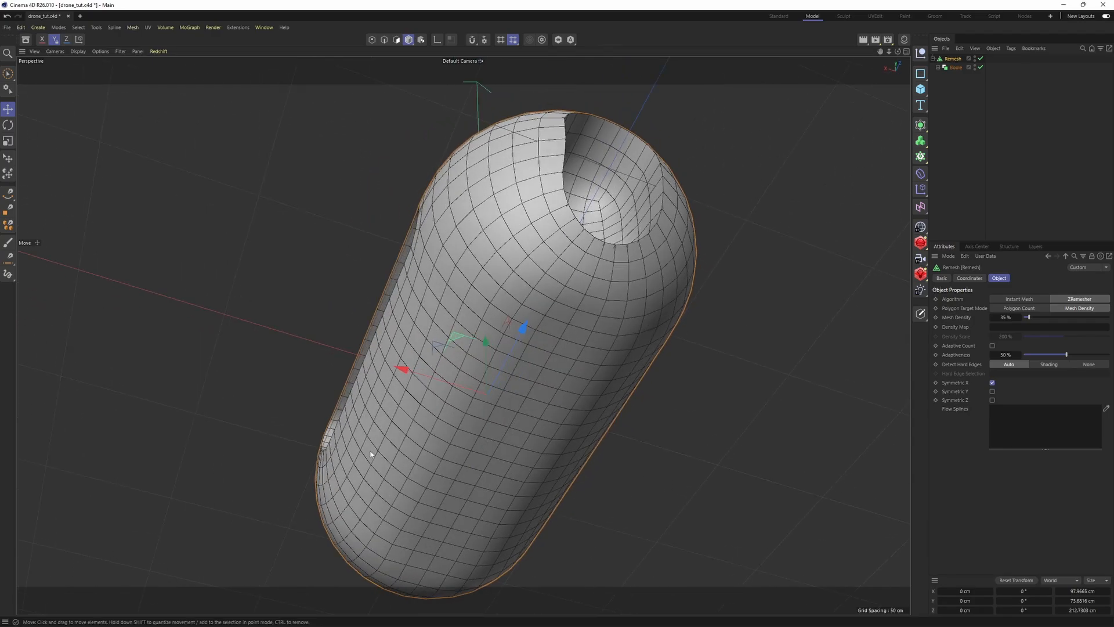
alt+drag(556, 306, 556, 339)
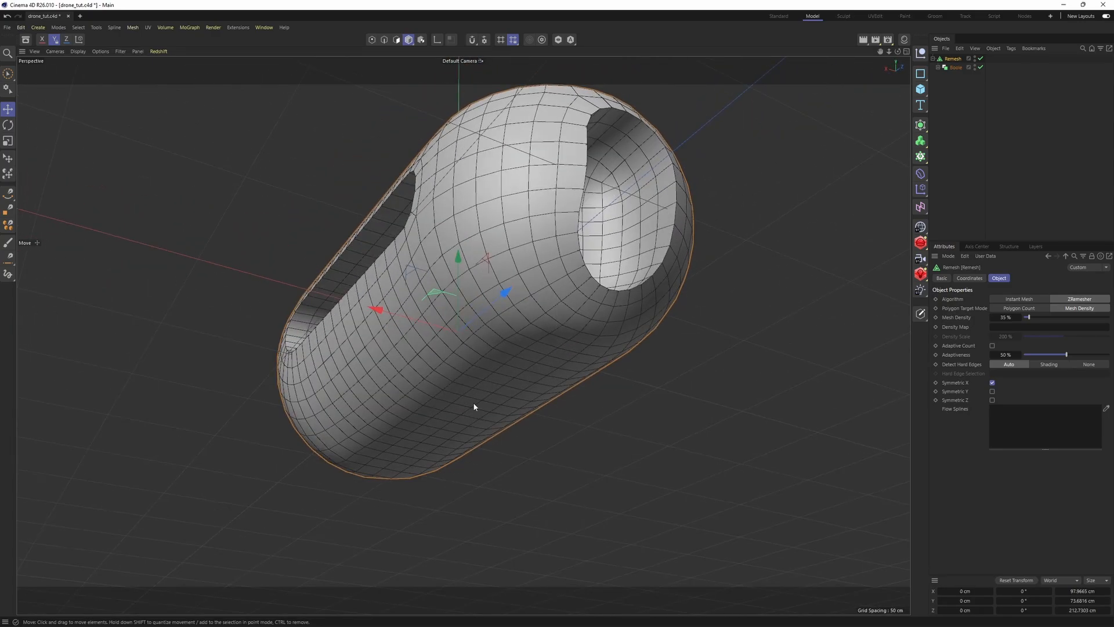
alt+drag(474, 406, 529, 410)
scroll(529, 410, up, 2)
key(Return)
alt+right_drag(583, 405, 540, 400)
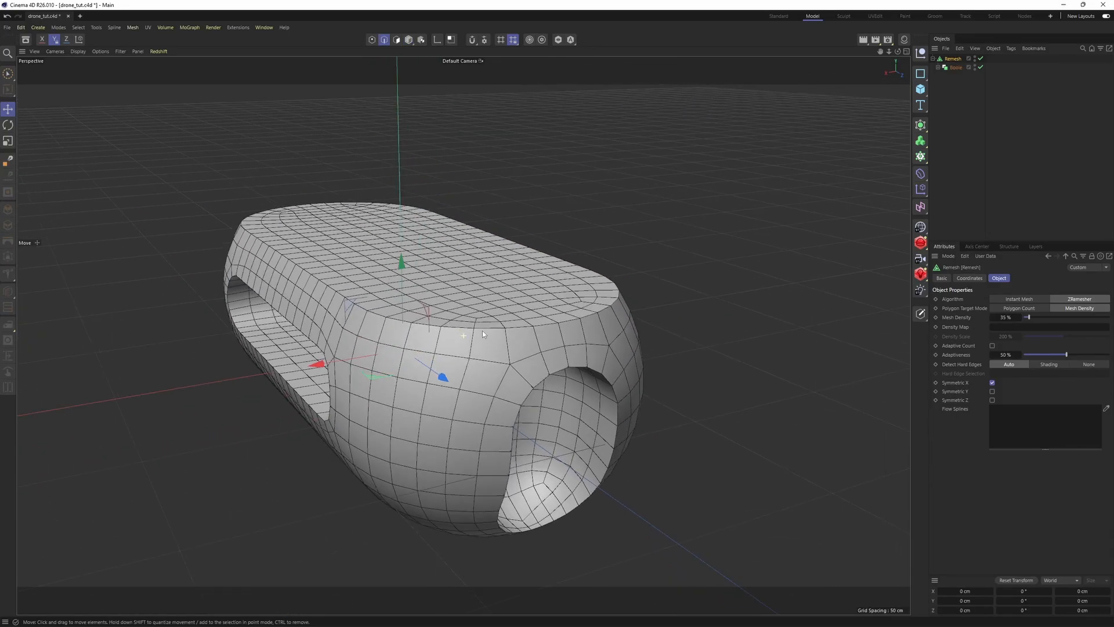
alt+drag(539, 400, 549, 299)
alt+drag(617, 331, 443, 338)
mouse_move(468, 296)
alt+mouse_down()
mouse_move(502, 413)
mouse_move(490, 294)
mouse_move(459, 312)
alt+mouse_up()
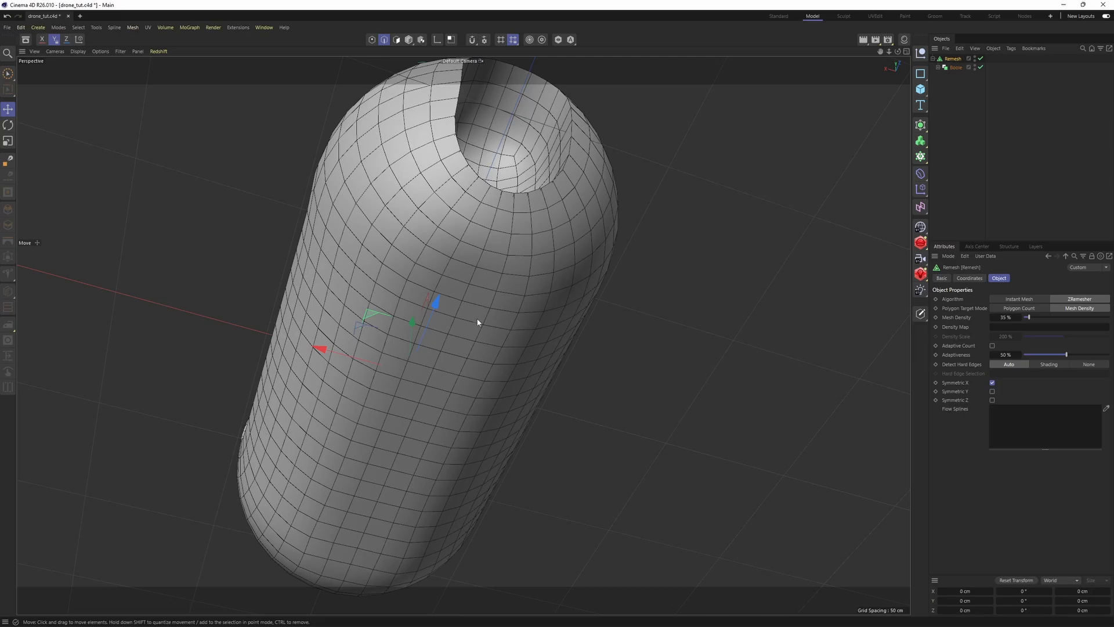
alt+drag(478, 323, 519, 421)
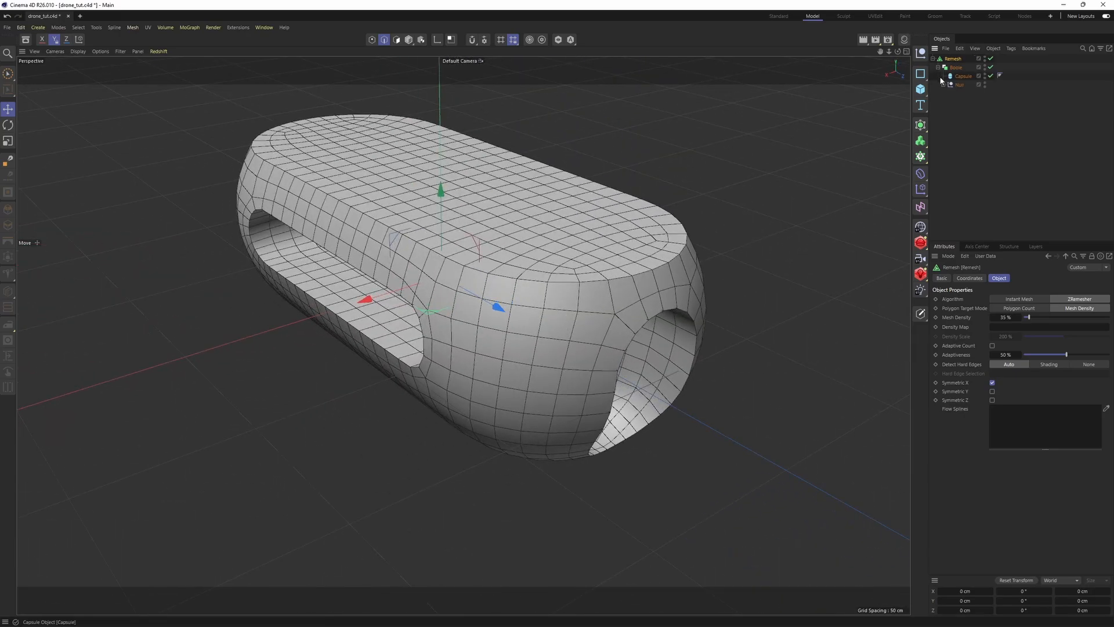
Step: Turn off the Remesh and Boole, and make the large cutting cube beneath the body an editable polygon object
click(943, 85)
click(961, 85)
alt+drag(575, 328, 581, 216)
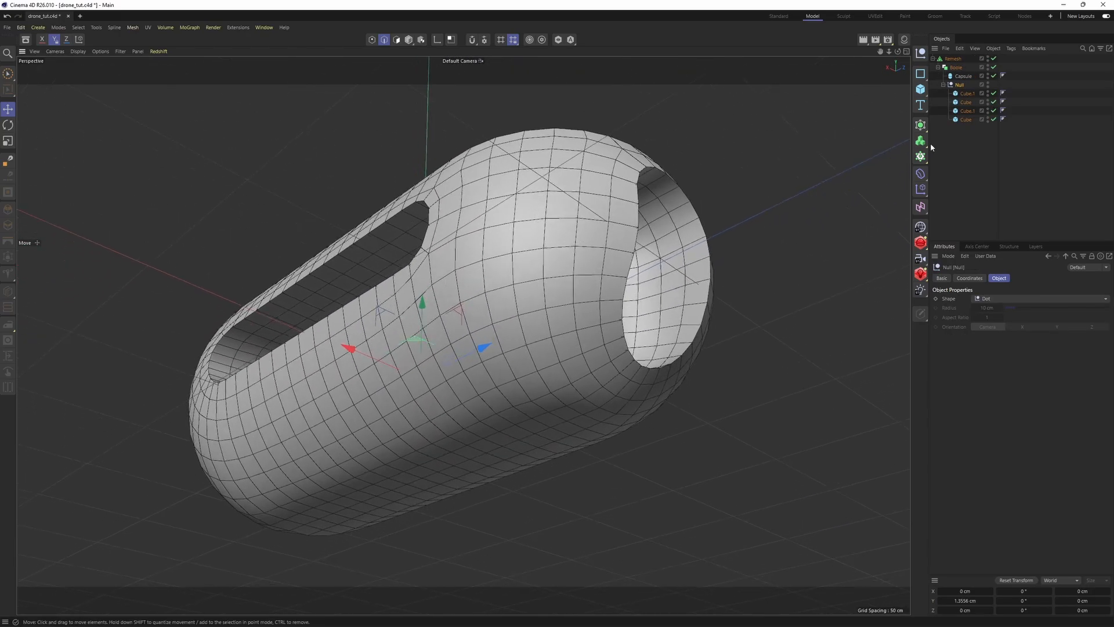
click(966, 120)
alt+drag(839, 169, 494, 270)
click(967, 111)
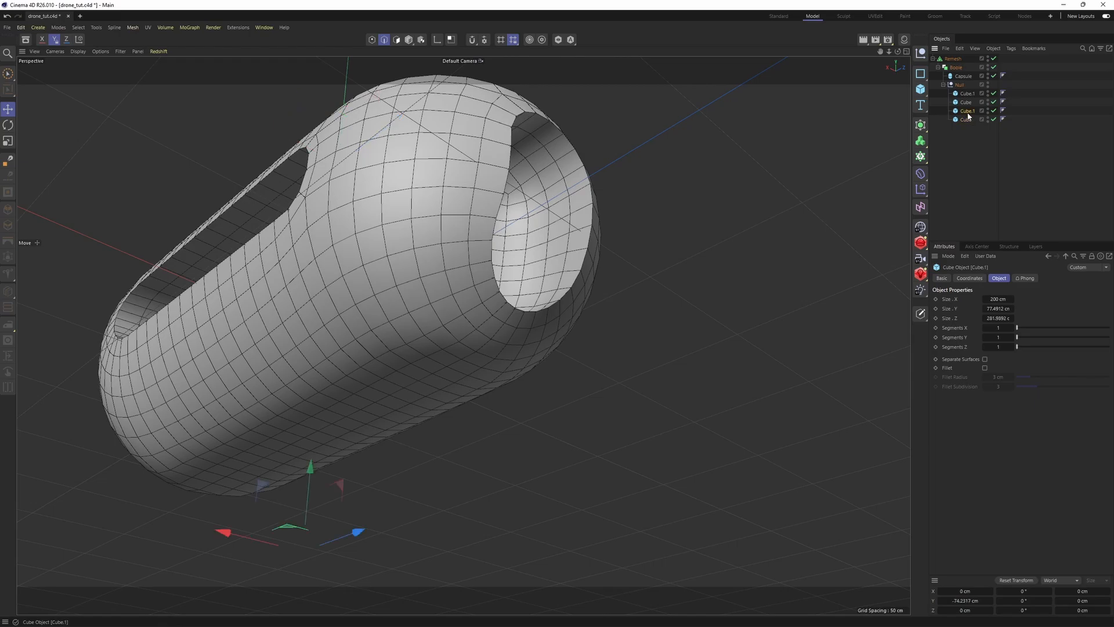
alt+drag(587, 232, 593, 266)
alt+drag(430, 338, 410, 372)
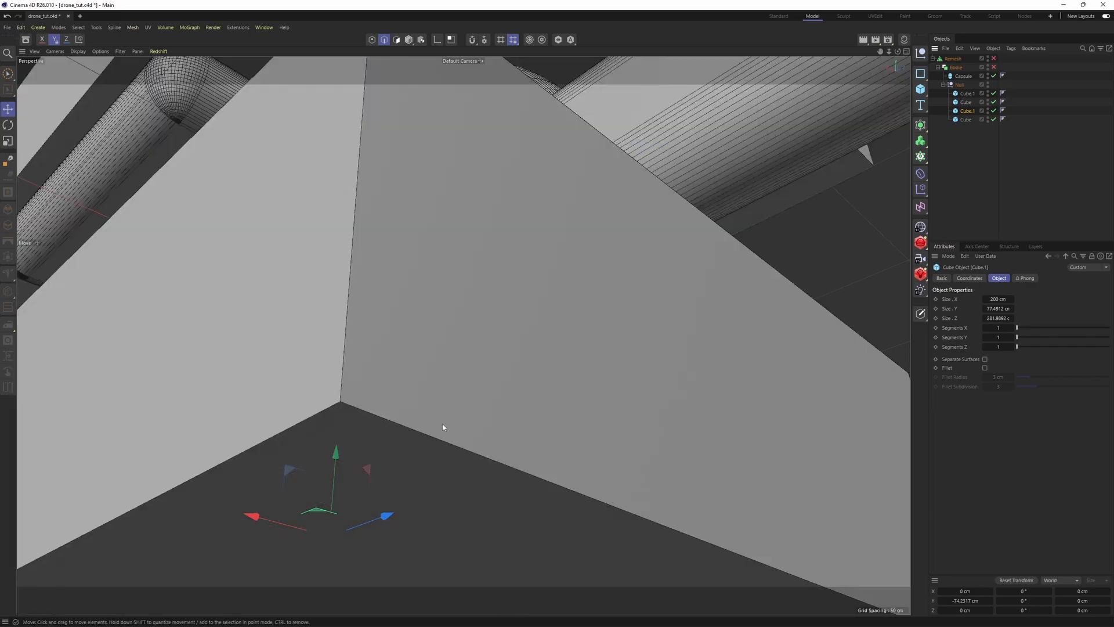
alt+drag(442, 423, 450, 455)
alt+right_drag(465, 390, 378, 405)
alt+drag(502, 323, 583, 279)
key(c)
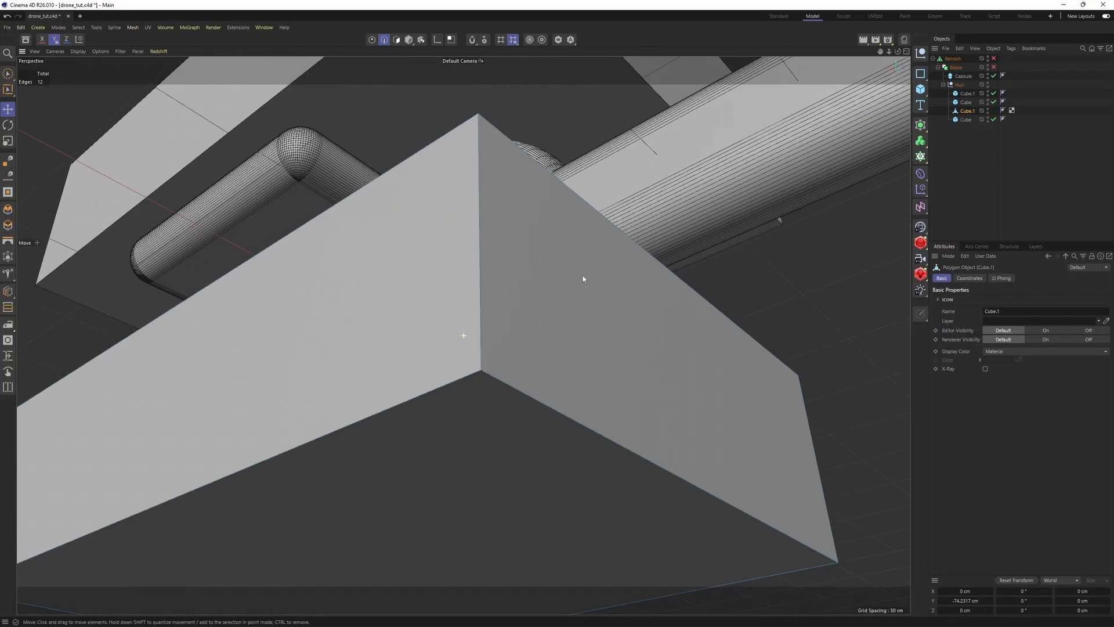
Step: Turn the Boole back on so the capsule cuts show, leaving the Remesh off
click(994, 68)
alt+drag(506, 302, 503, 266)
alt+right_drag(504, 266, 580, 255)
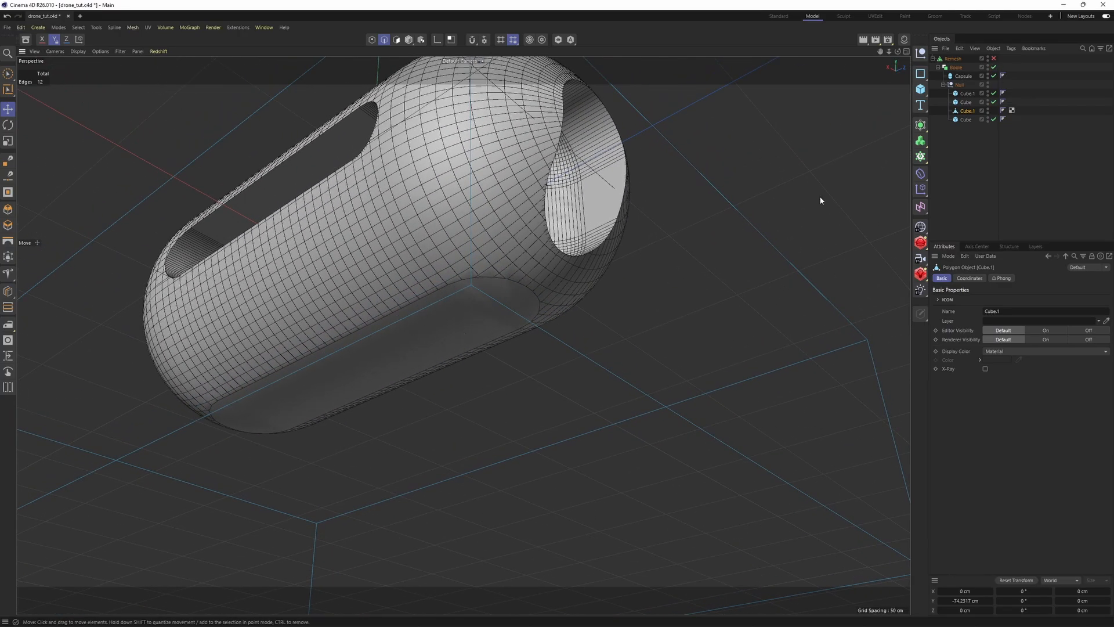
Step: Delete the bottom polygon of the large cutting cube beneath the body
click(968, 148)
click(968, 111)
alt+drag(557, 272, 735, 266)
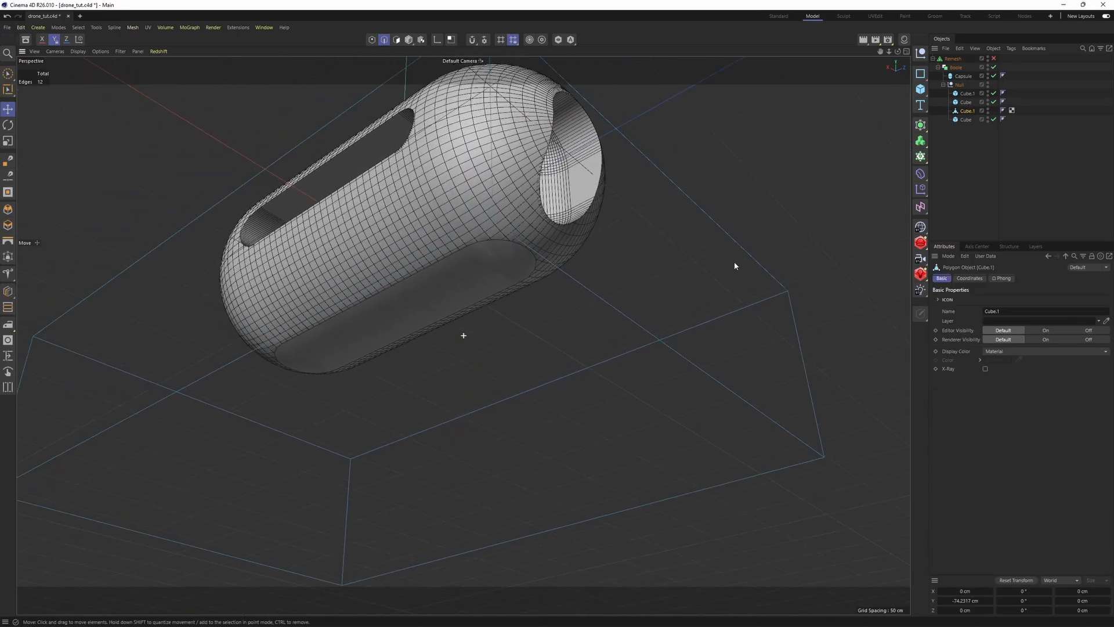
alt+middle_drag(507, 250, 594, 231)
alt+right_drag(594, 231, 568, 247)
key(Return)
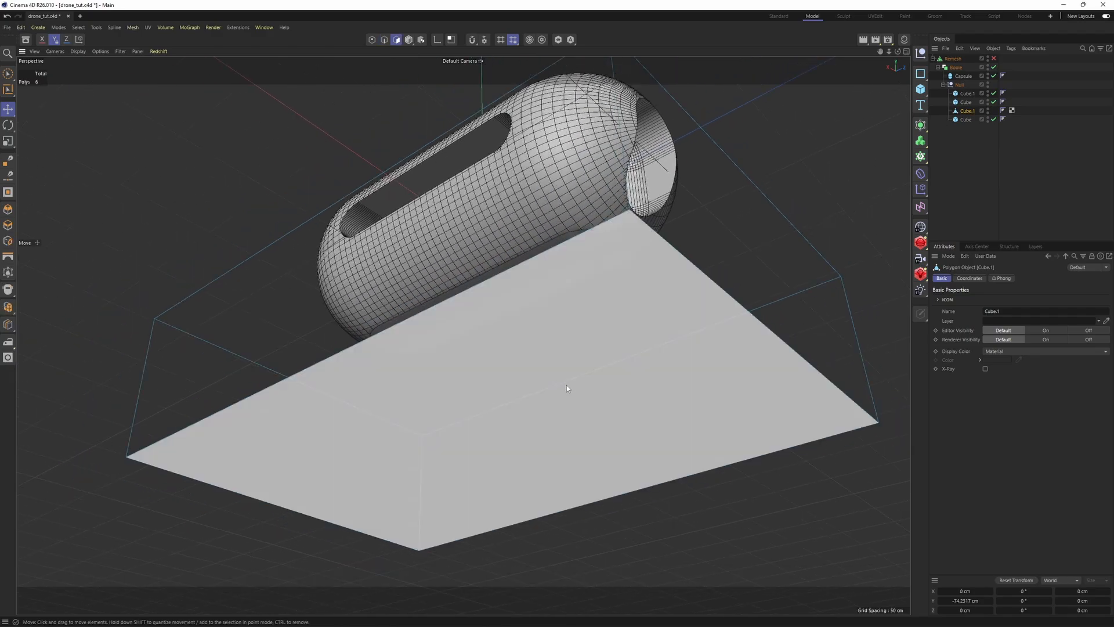
click(566, 384)
key(Delete)
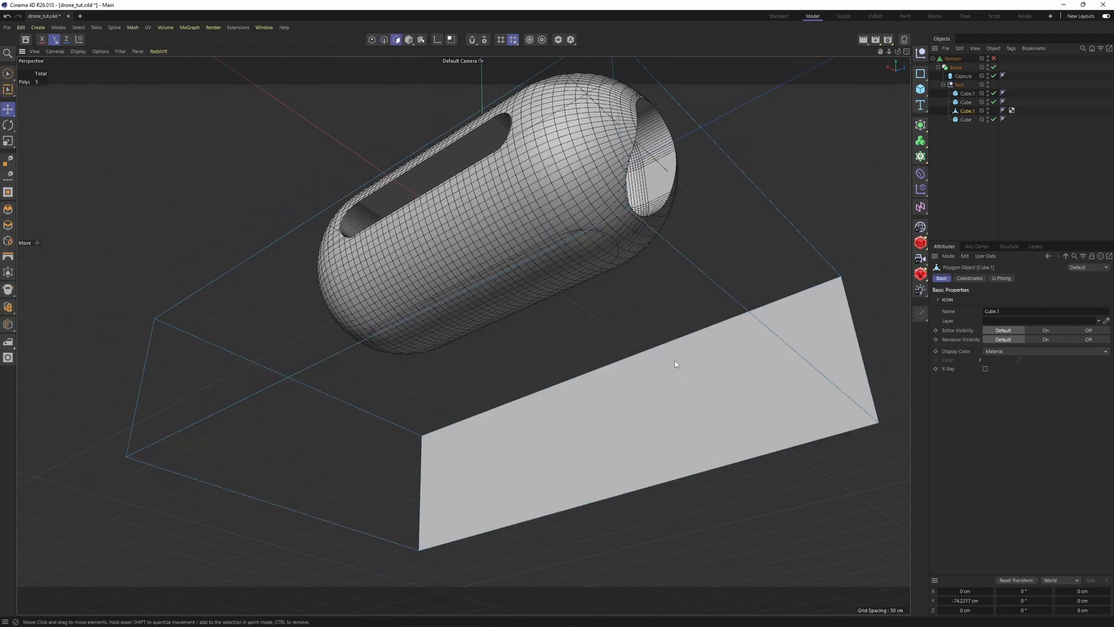
Step: Turn the Remesh back on to rebuild the body mesh from the updated Boole cuts
alt+right_drag(555, 234, 583, 233)
alt+middle_drag(528, 295, 463, 336)
alt+right_drag(463, 336, 556, 239)
alt+drag(556, 239, 482, 238)
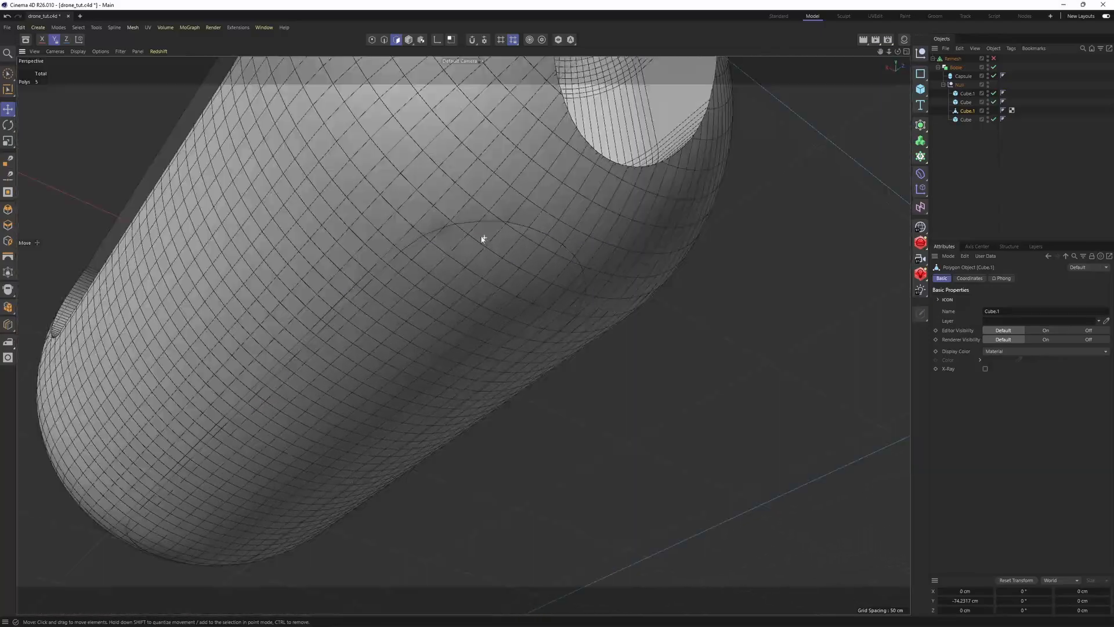
alt+right_drag(483, 238, 447, 246)
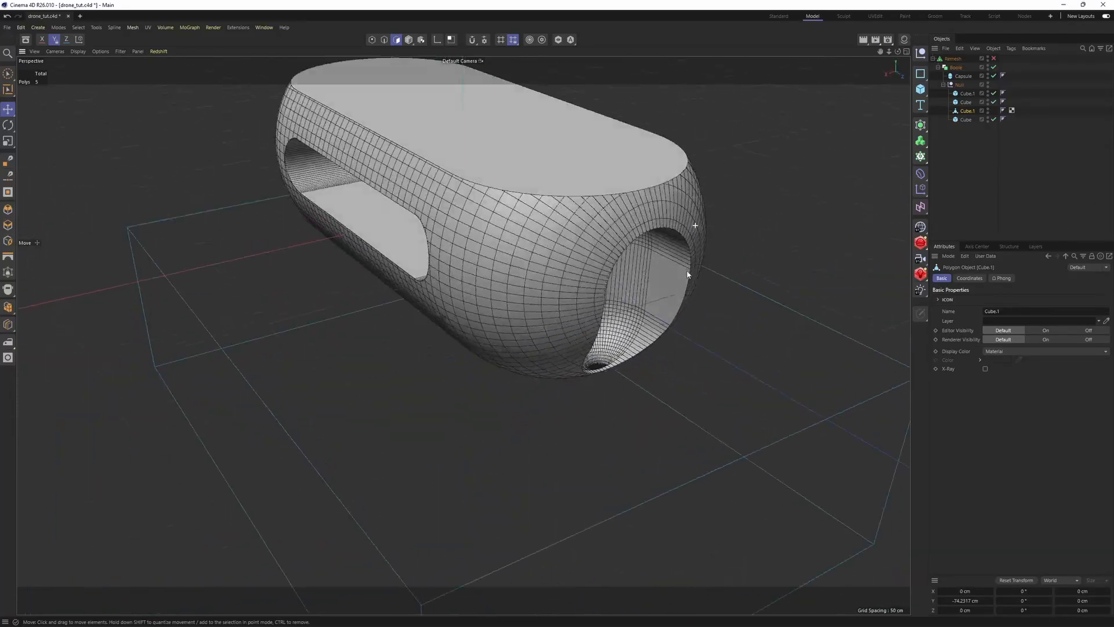
alt+drag(687, 272, 777, 264)
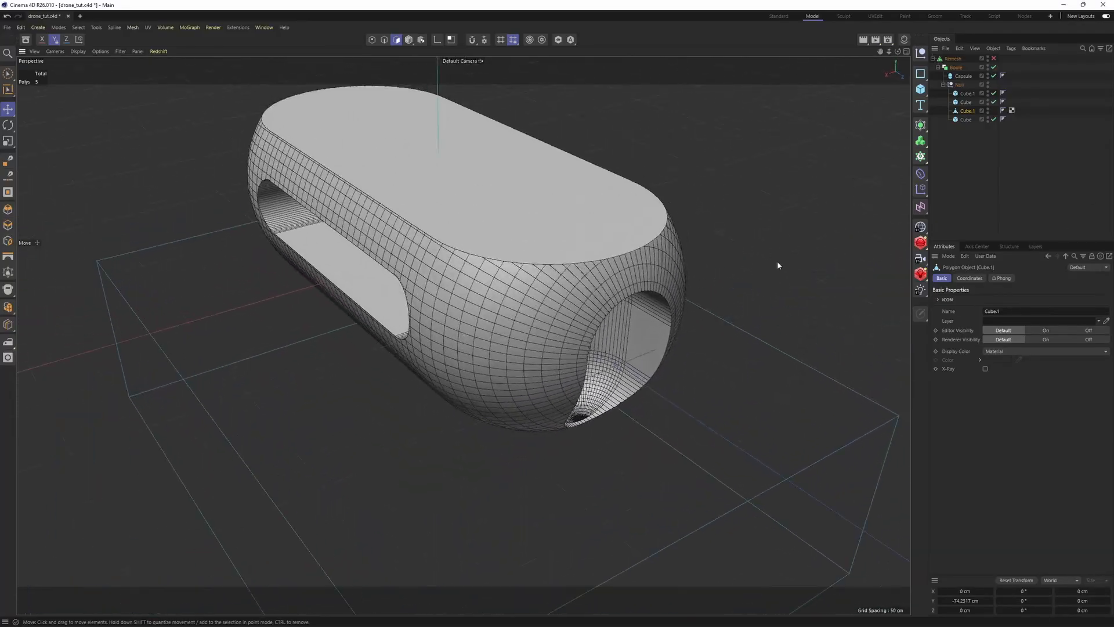
alt+drag(758, 207, 662, 110)
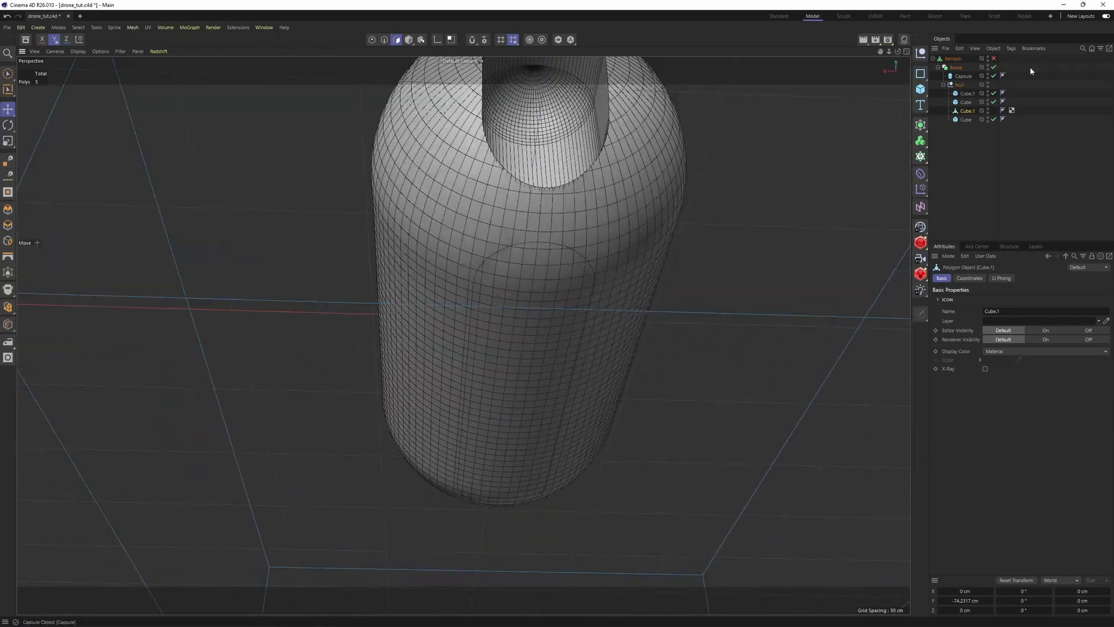
click(994, 59)
Step: Examine the remeshed body's underside recess, side slot and front opening from several angles
alt+drag(626, 244, 673, 295)
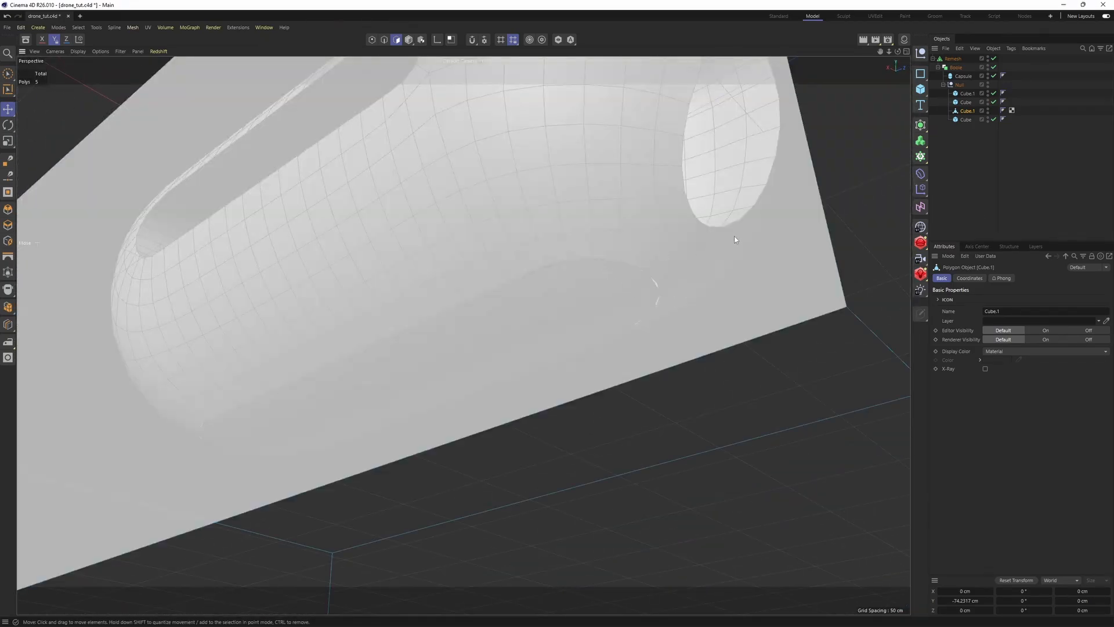
alt+right_drag(737, 239, 804, 308)
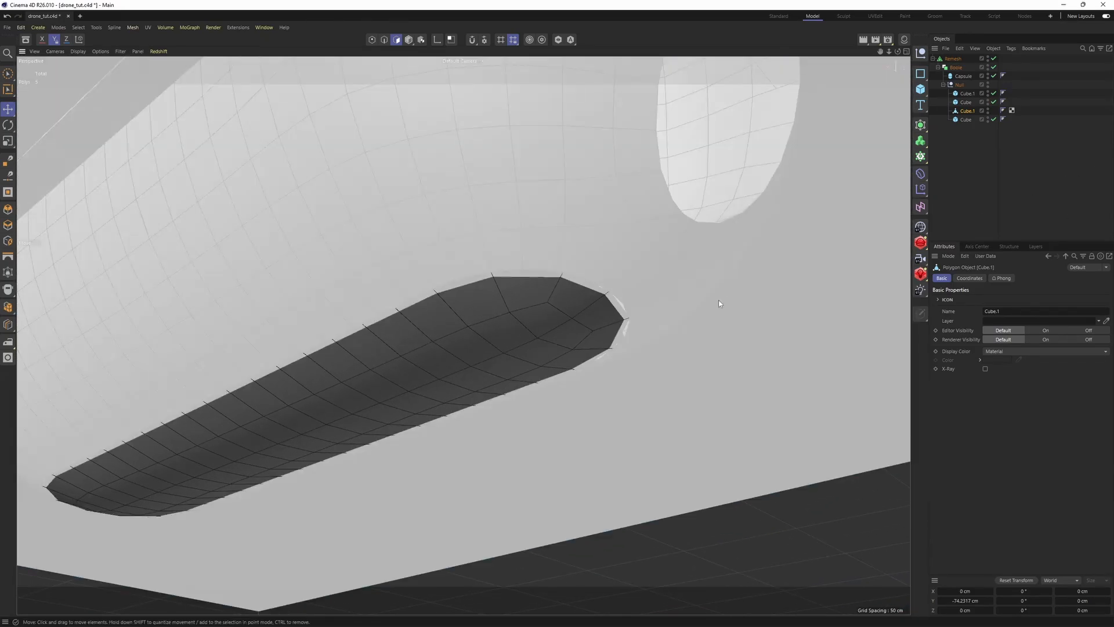
alt+drag(615, 232, 656, 249)
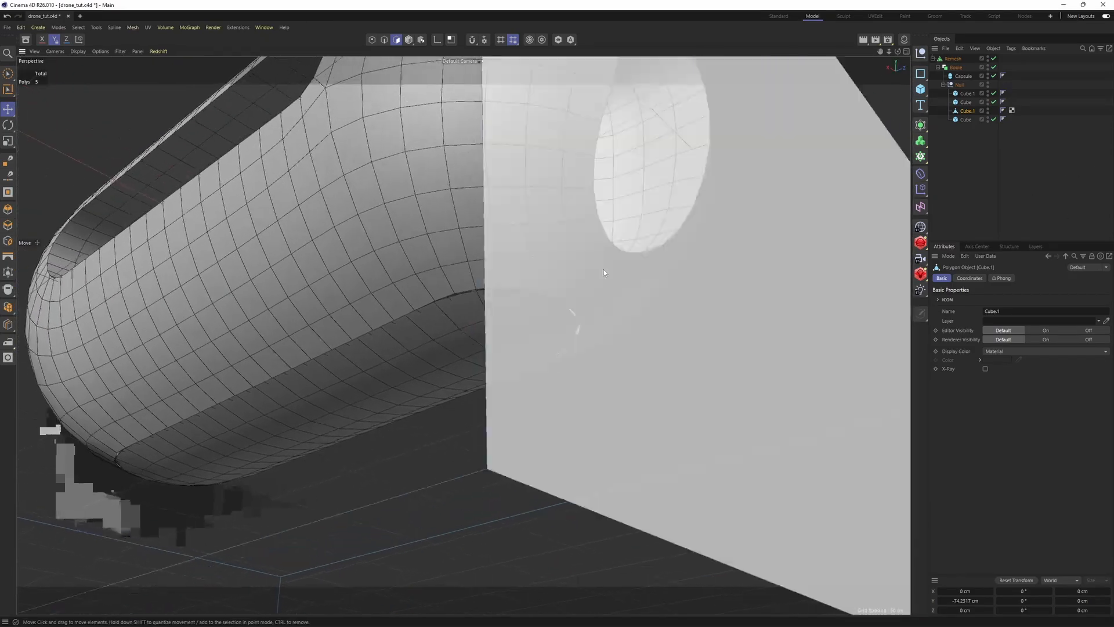
alt+right_drag(649, 240, 604, 259)
alt+drag(595, 323, 637, 440)
alt+middle_drag(636, 440, 651, 531)
click(1046, 172)
alt+drag(708, 233, 569, 232)
click(952, 60)
click(983, 151)
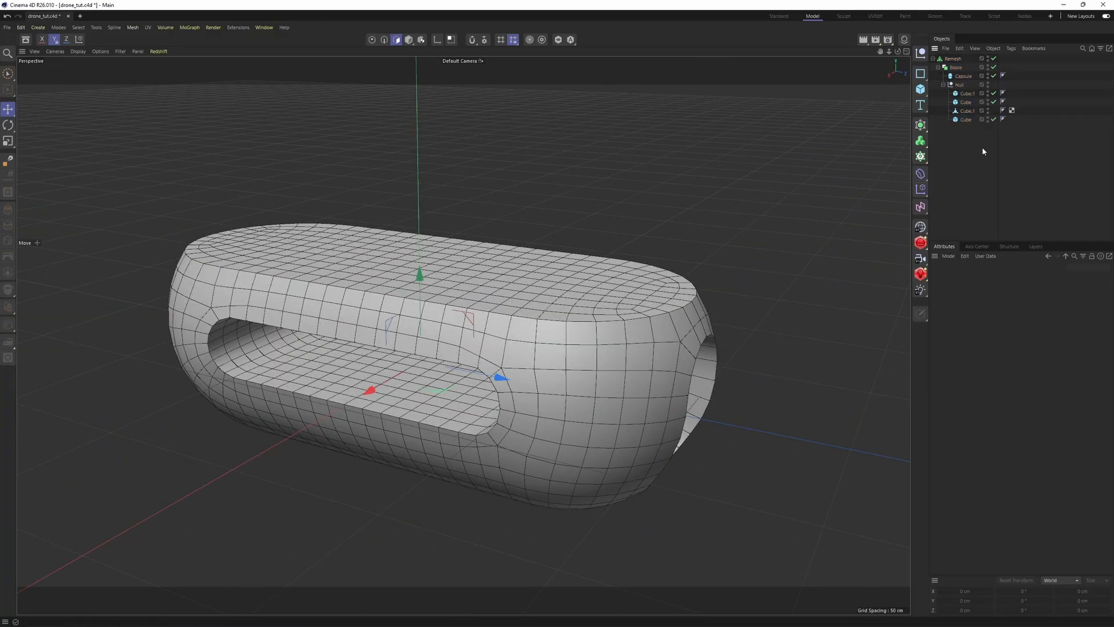
Step: Duplicate the capsule outside the Remesh hierarchy as a backup and hide the copy
click(963, 76)
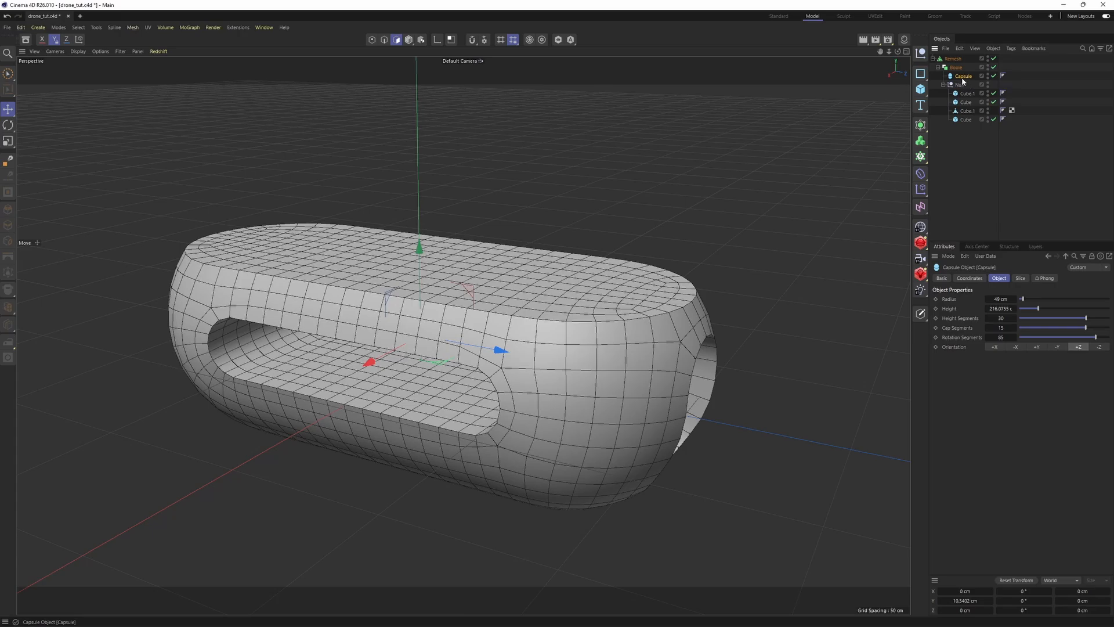
ctrl+drag(958, 132, 960, 134)
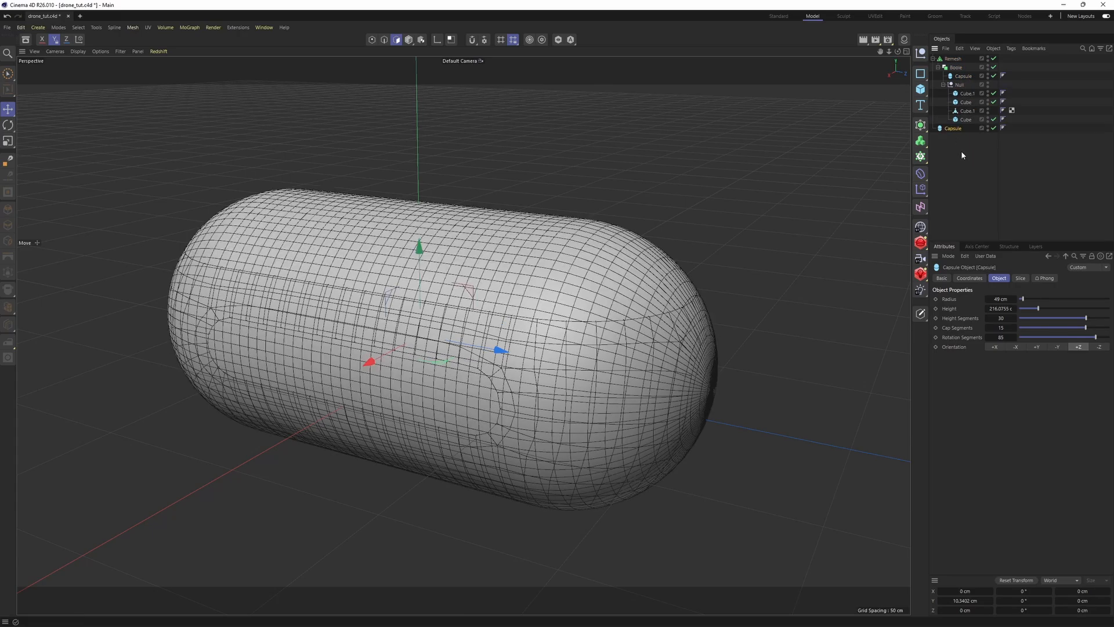
click(961, 151)
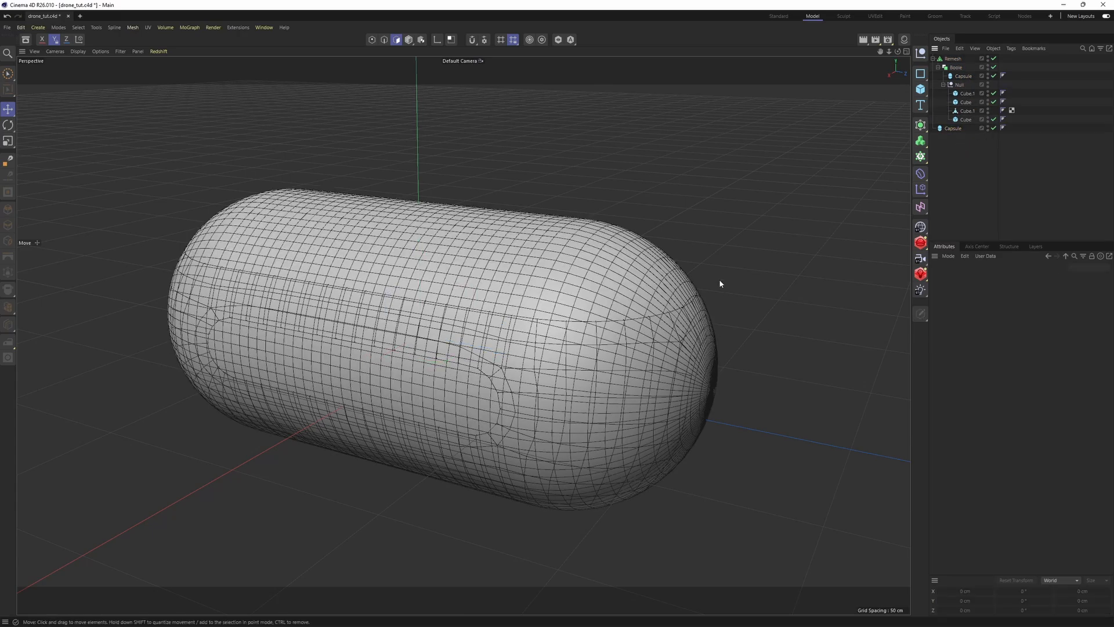
click(987, 126)
Step: Make the Remesh editable, take Boole_remesh out of its null and delete the leftover null
click(952, 59)
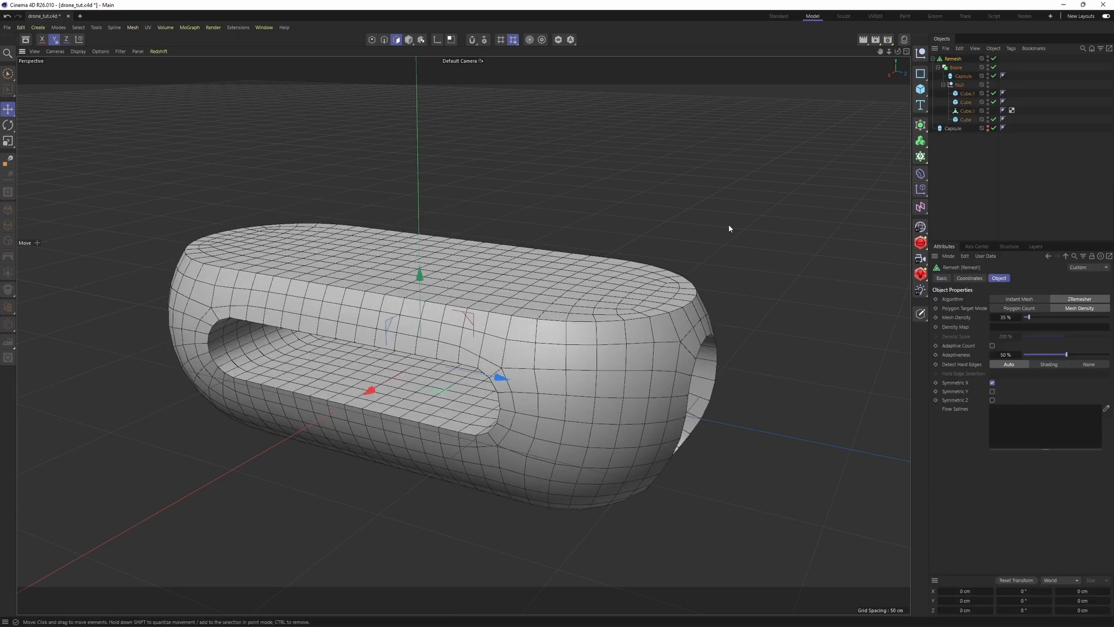
alt+drag(729, 227, 701, 227)
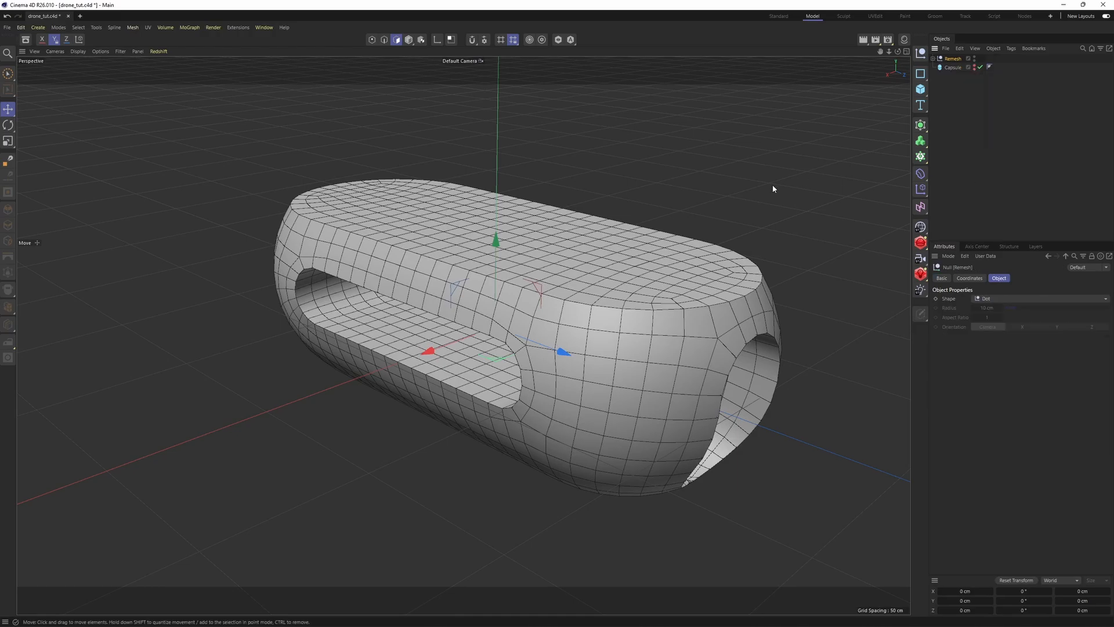
alt+middle_drag(774, 187, 711, 199)
drag(958, 74, 958, 73)
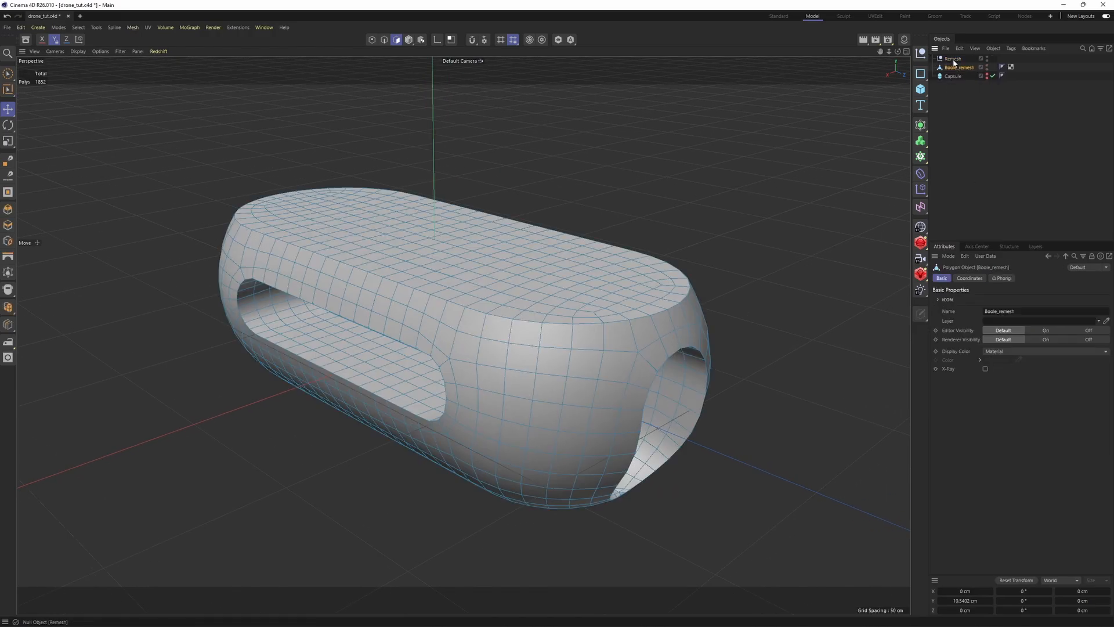
click(954, 59)
key(Delete)
click(951, 60)
Step: Merge the stray points on the lower rim of the front opening using Slide and the Polygon Pen
alt+middle_drag(571, 390, 463, 333)
alt+drag(462, 333, 567, 182)
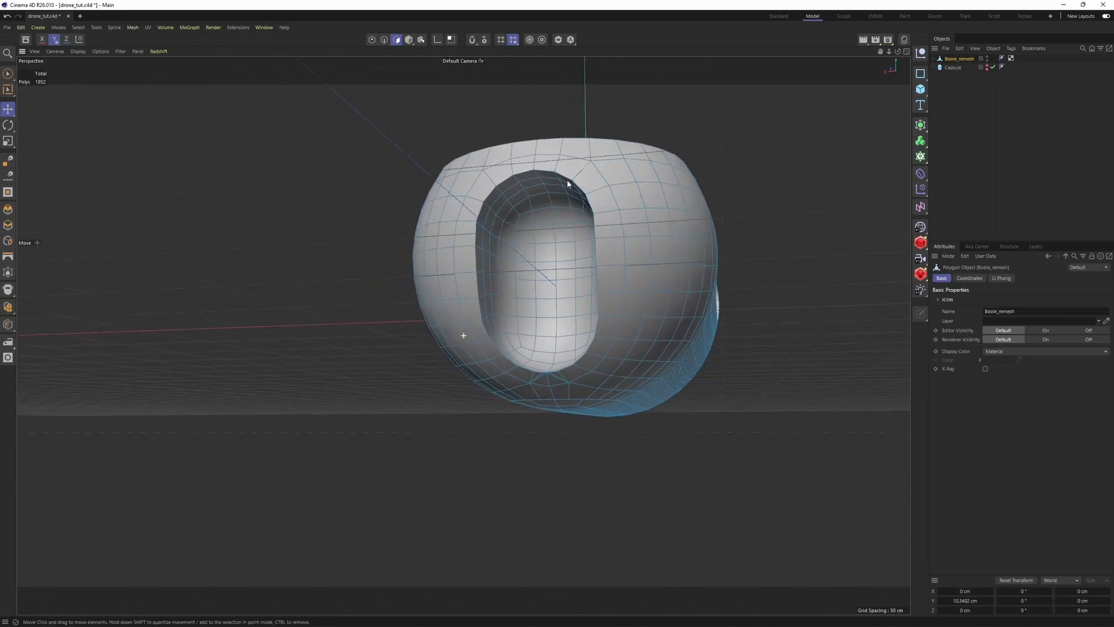
key(Return)
alt+drag(517, 351, 527, 273)
alt+right_drag(527, 273, 562, 264)
scroll(564, 269, up, 3)
alt+drag(571, 292, 559, 333)
scroll(573, 256, up, 5)
alt+middle_drag(532, 477, 537, 398)
scroll(557, 401, up, 3)
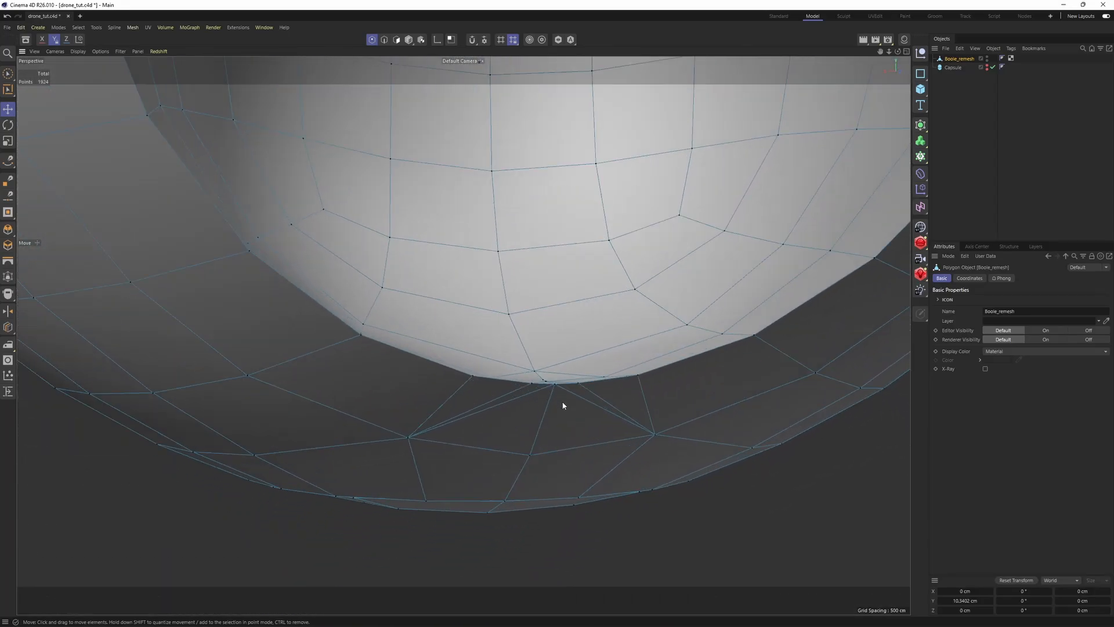
scroll(551, 398, up, 1)
key(m)
key(o)
scroll(562, 391, up, 1)
alt+drag(544, 393, 577, 359)
key(m)
key(e)
key(ctrl+z)
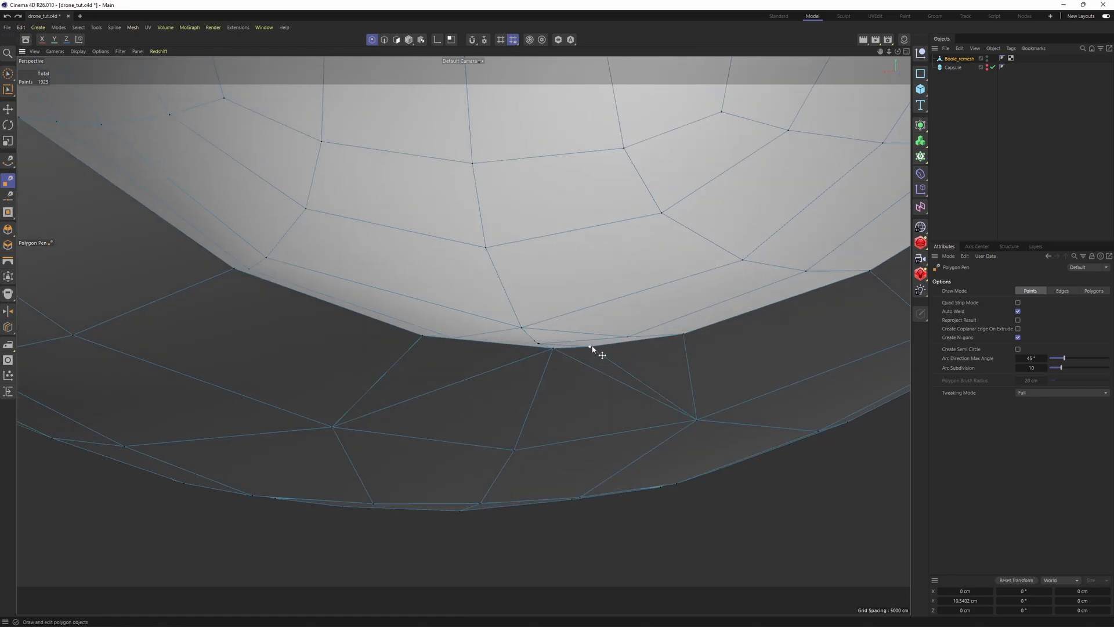
Step: Remove the extra diagonal edges just below the front opening's lower rim with the Polygon Pen
ctrl+click(614, 381)
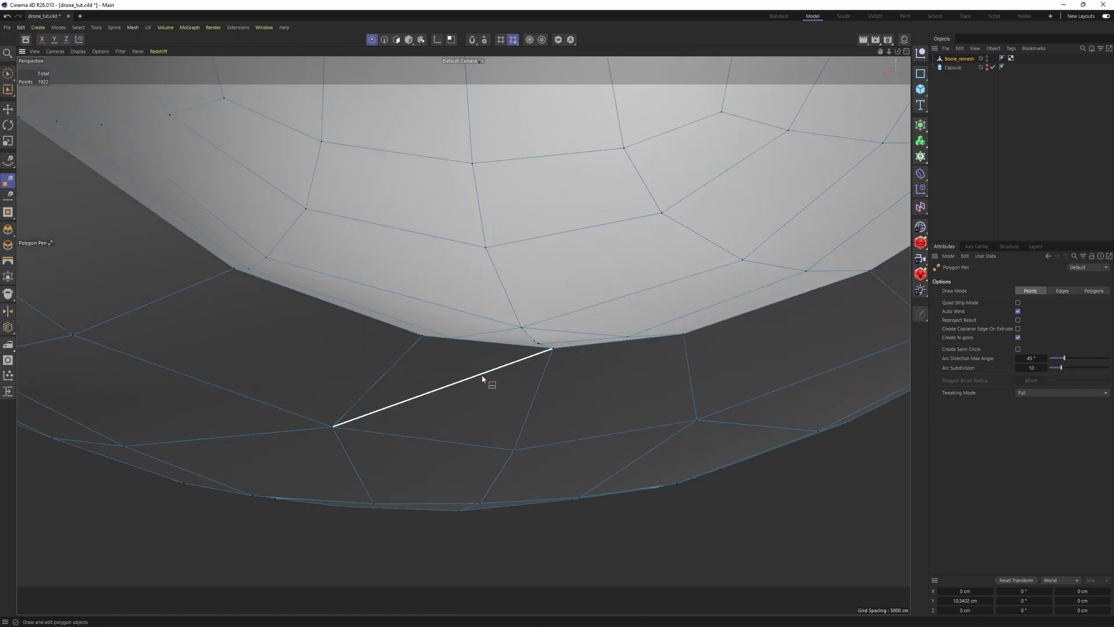
alt+drag(575, 327, 538, 371)
scroll(538, 359, up, 4)
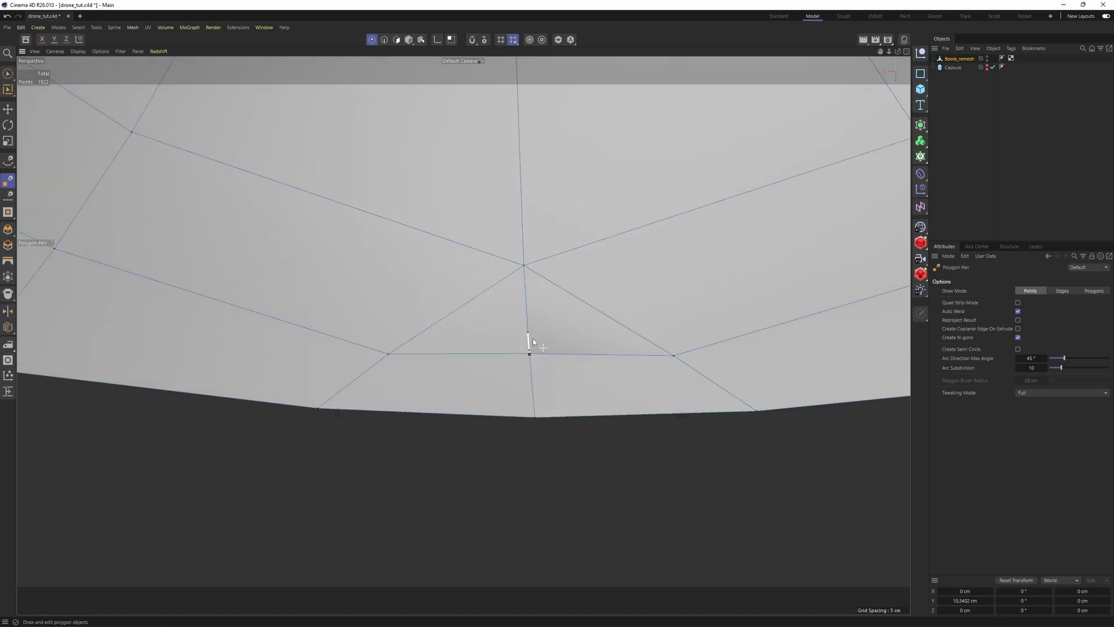
scroll(552, 328, down, 5)
scroll(549, 337, down, 8)
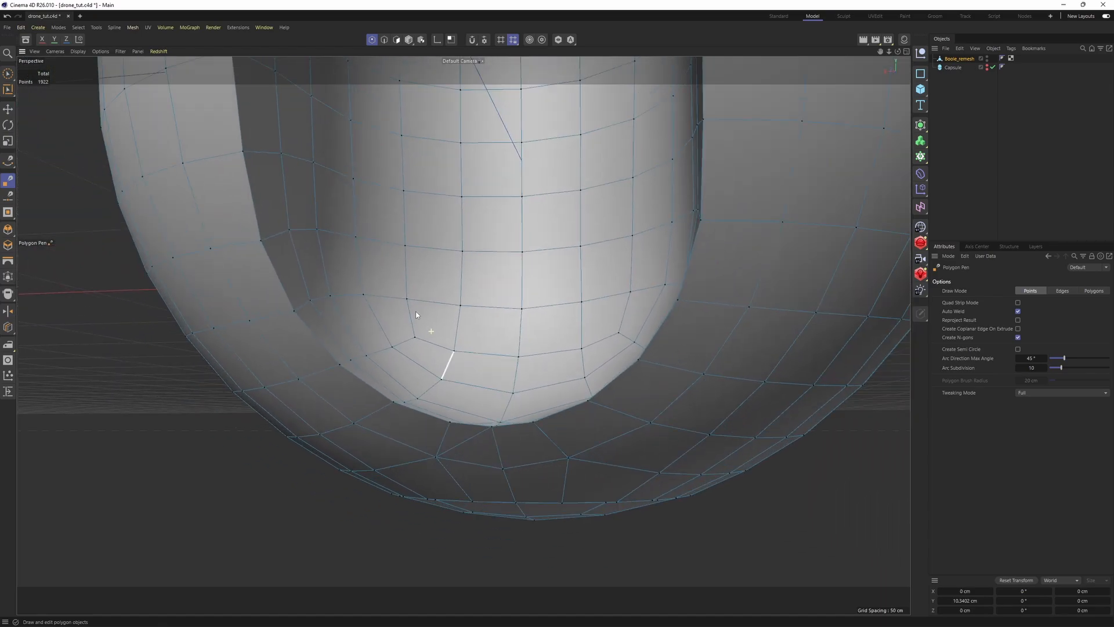
scroll(415, 312, down, 3)
alt+middle_drag(406, 313, 372, 371)
Step: Select the edge loop around the front opening, fill-select the recess polygons inside it and delete them
key(Return)
key(e)
double_click(282, 357)
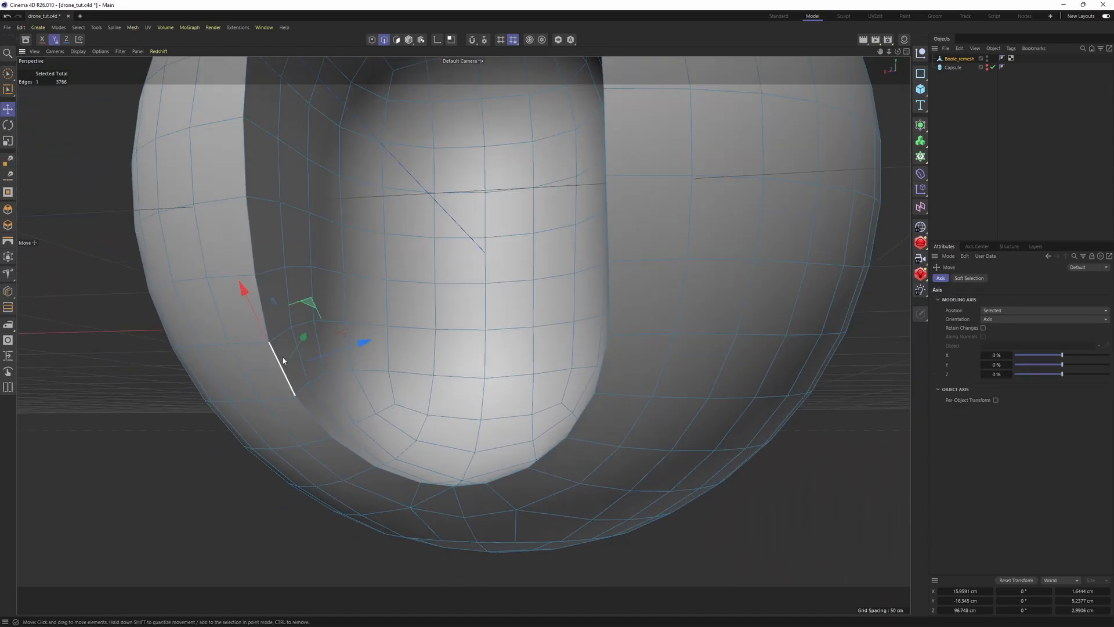
alt+middle_drag(334, 308, 338, 363)
alt+drag(339, 365, 349, 282)
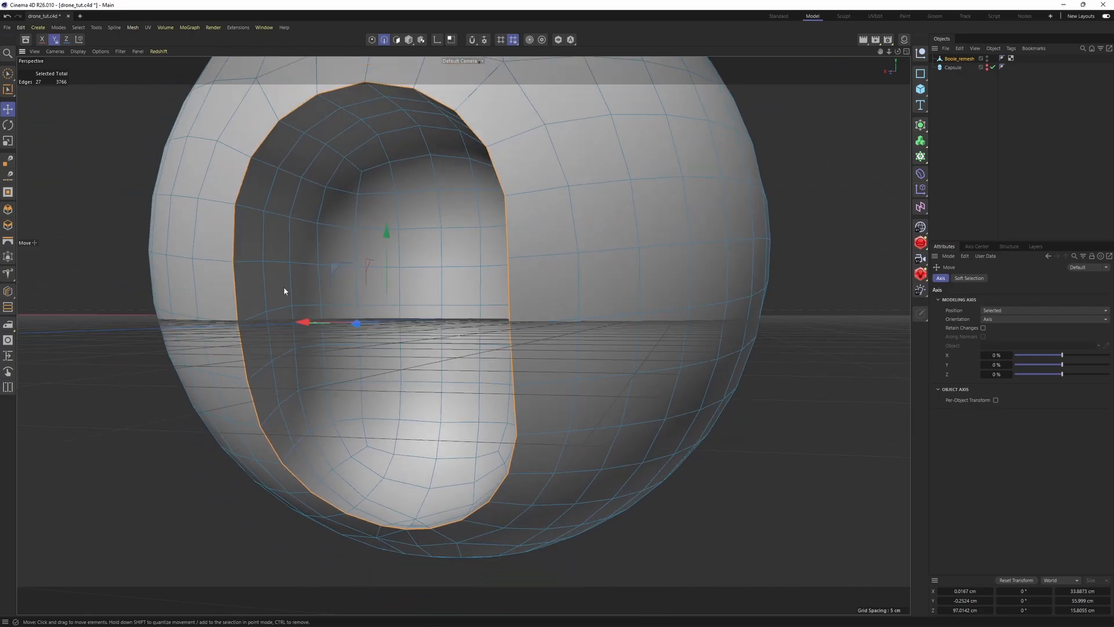
key(u)
key(f)
click(480, 363)
key(Delete)
Step: Dissolve the surplus edge on the hull between the front opening and the underside recess
alt+drag(463, 450, 502, 428)
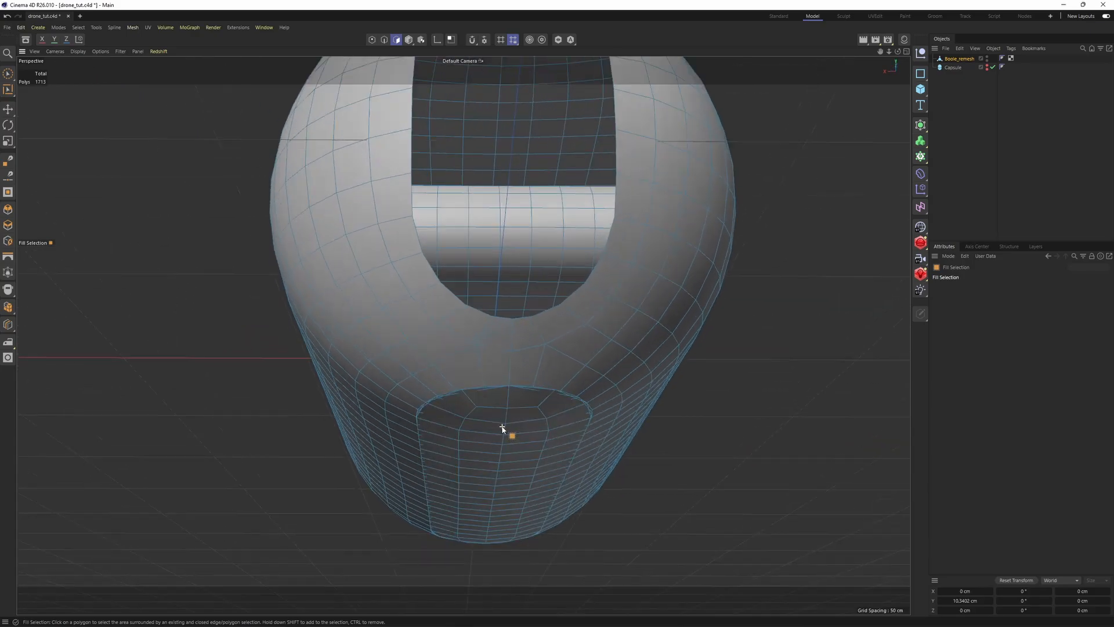
key(e)
key(Return)
scroll(507, 331, up, 2)
click(500, 326)
scroll(513, 336, up, 2)
key(ctrl+BackSpace)
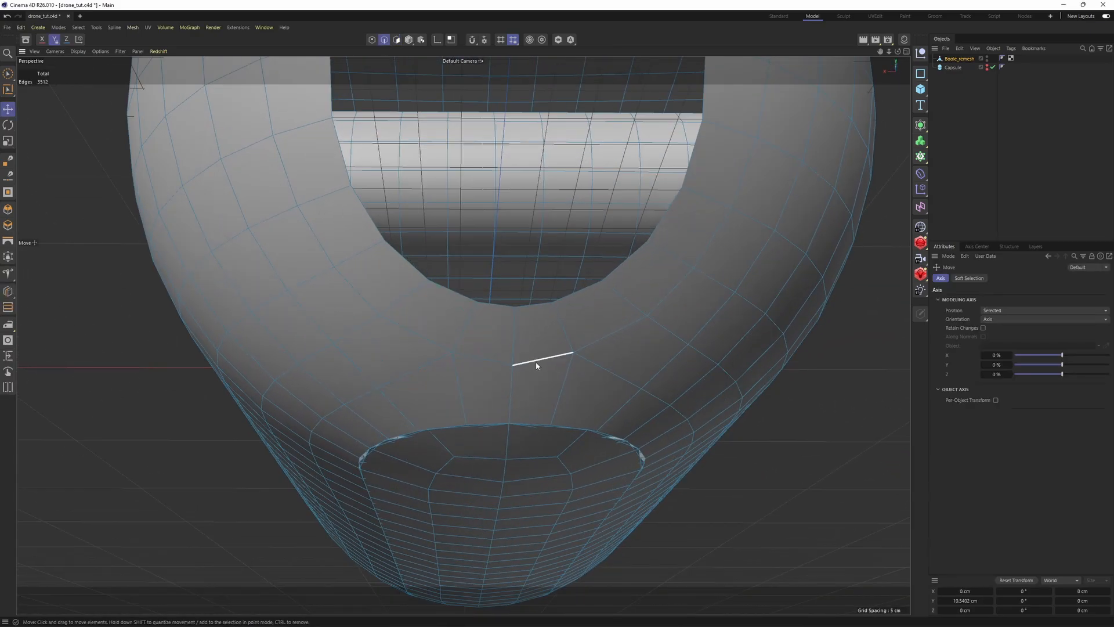
Step: Delete the polygons inside the underside recess of the body
alt+drag(485, 336, 522, 290)
scroll(522, 290, down, 3)
double_click(466, 410)
alt+drag(466, 409, 650, 385)
key(Delete)
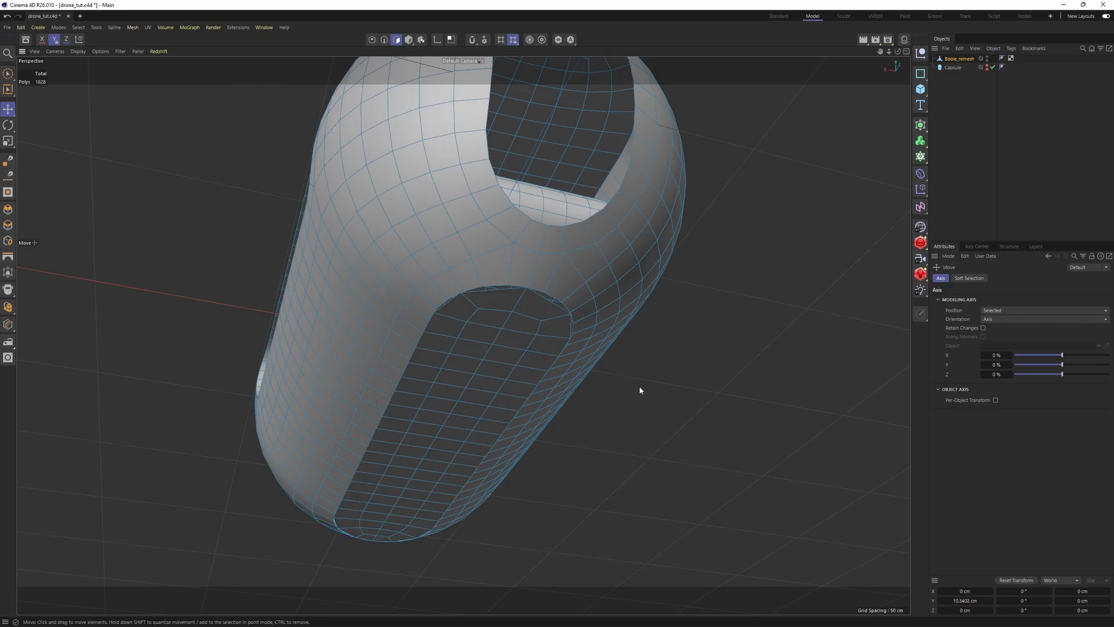
double_click(523, 335)
key(Delete)
scroll(523, 336, down, 2)
alt+drag(523, 336, 510, 290)
Step: Select the front opening's edge loop and extrude it inward into an inner wall with a thin lip
key(Return)
double_click(525, 251)
alt+drag(525, 251, 539, 281)
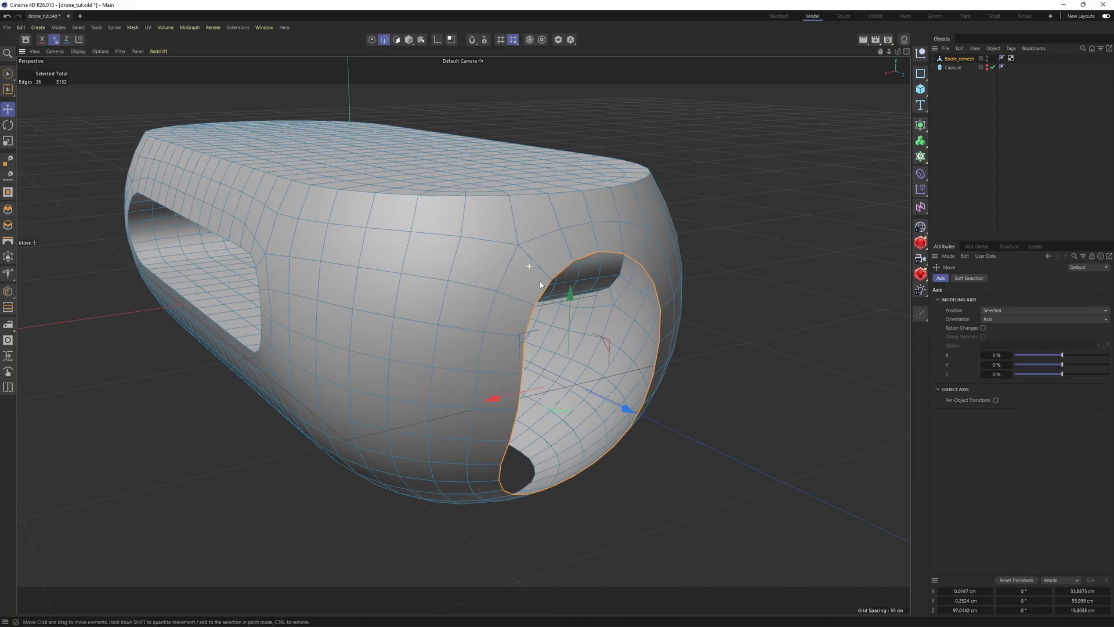
scroll(585, 368, up, 2)
alt+drag(585, 368, 596, 389)
alt+middle_drag(596, 389, 564, 339)
alt+drag(564, 339, 541, 320)
double_click(498, 260)
Step: Loop-select both polygon rings of the front opening's inner wall, split them into a separate object and view it solo
key(Return)
key(u)
key(l)
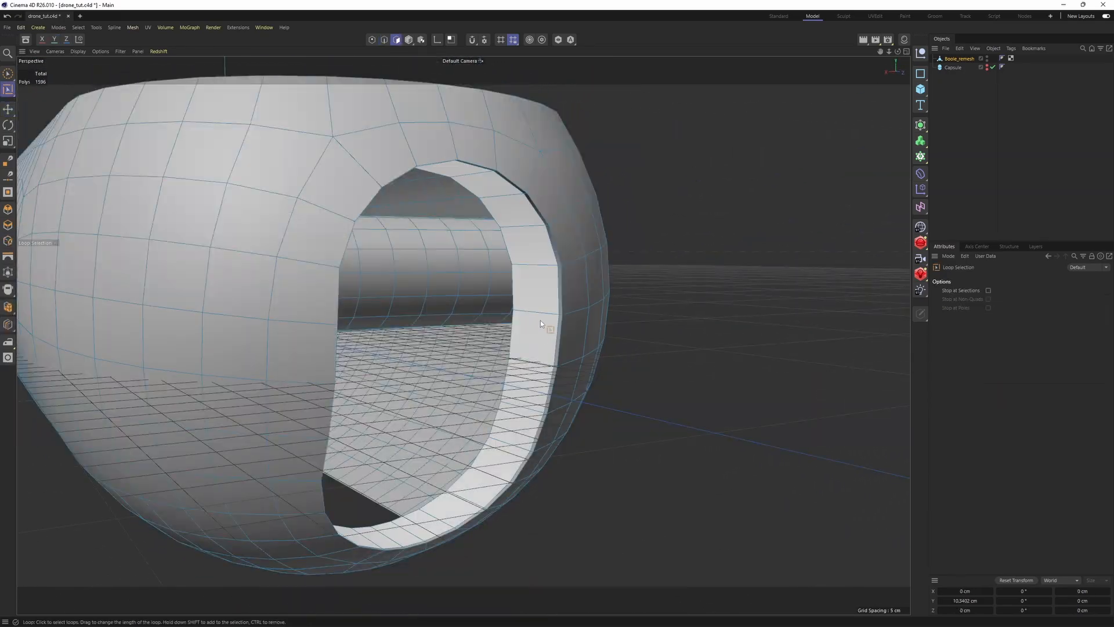
scroll(552, 315, up, 1)
shift+click(560, 317)
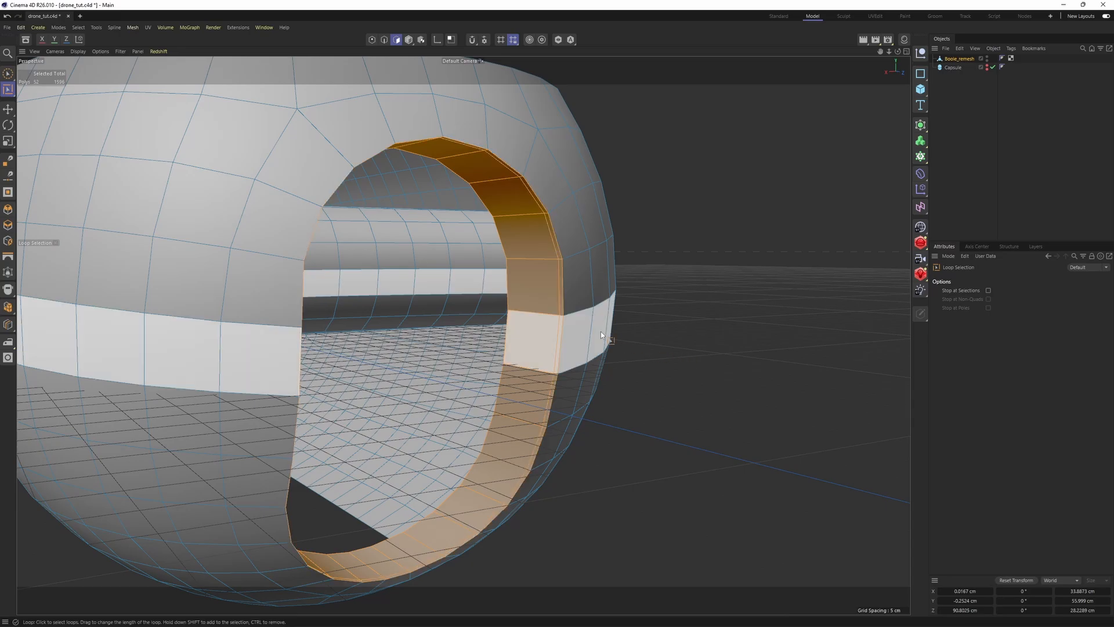
alt+drag(601, 330, 632, 322)
key(u)
key(p)
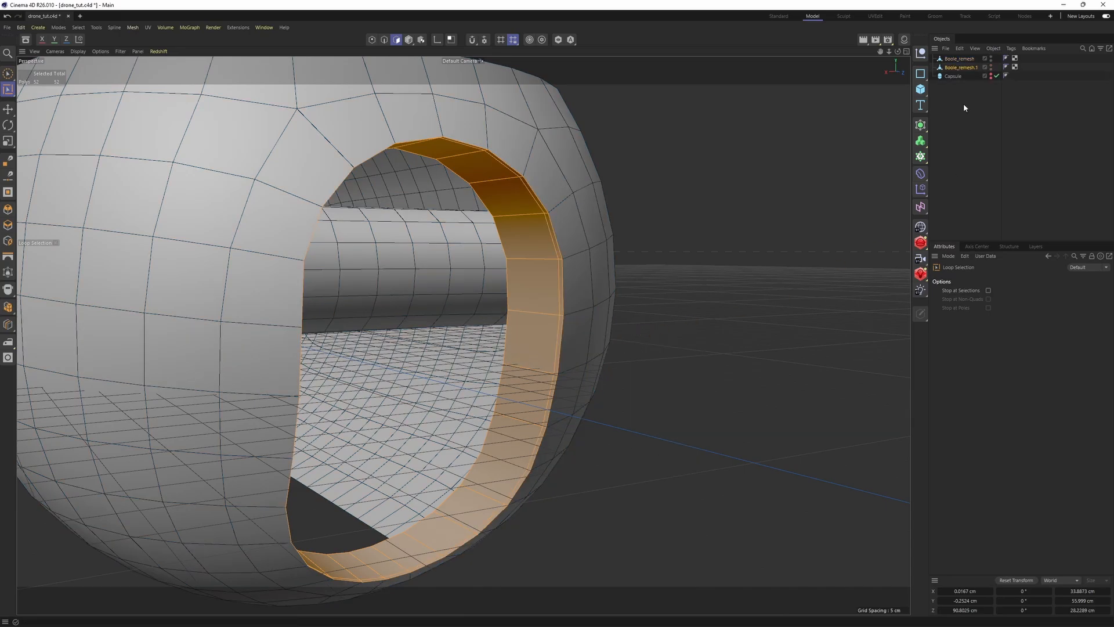
click(557, 41)
mouse_move(561, 245)
alt+mouse_down()
mouse_move(537, 254)
mouse_move(553, 251)
alt+mouse_up()
Step: Cap the split ring's outer edge loop with Close Polygon Hole using the Grid polygon type
key(Return)
key(Return)
click(354, 313)
key(e)
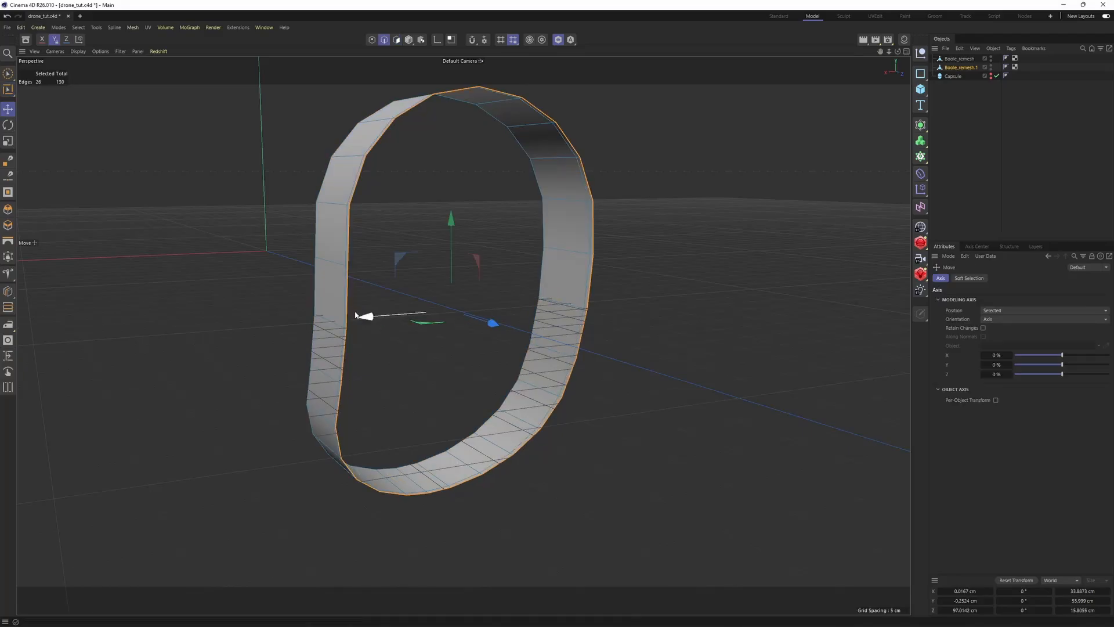
right_click(554, 192)
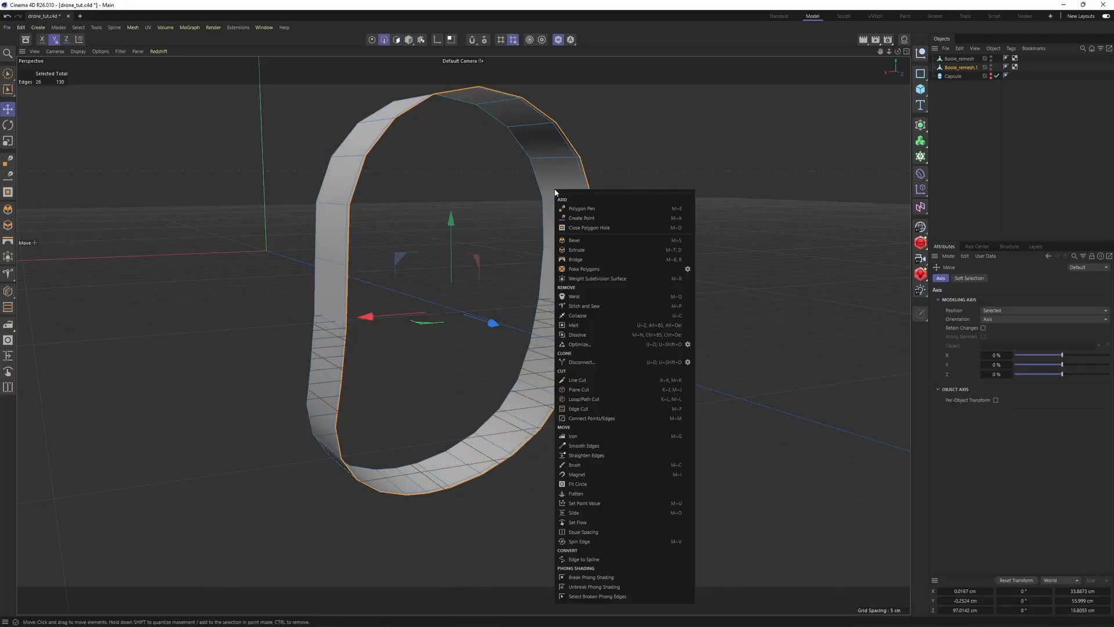
click(577, 229)
alt+drag(583, 224, 657, 268)
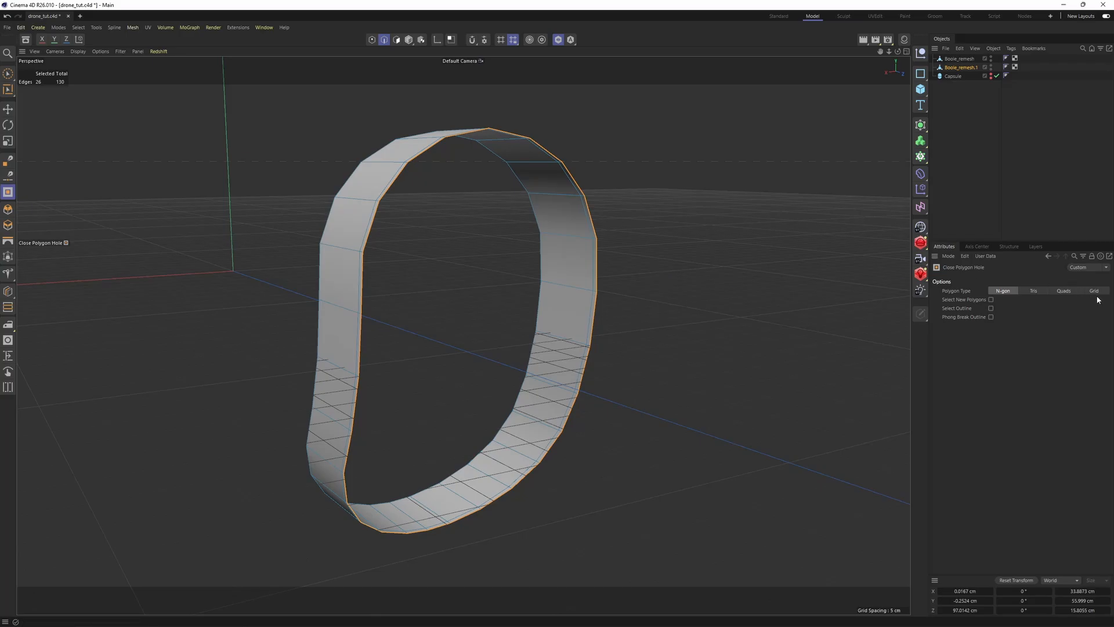
click(1008, 292)
click(579, 181)
click(578, 185)
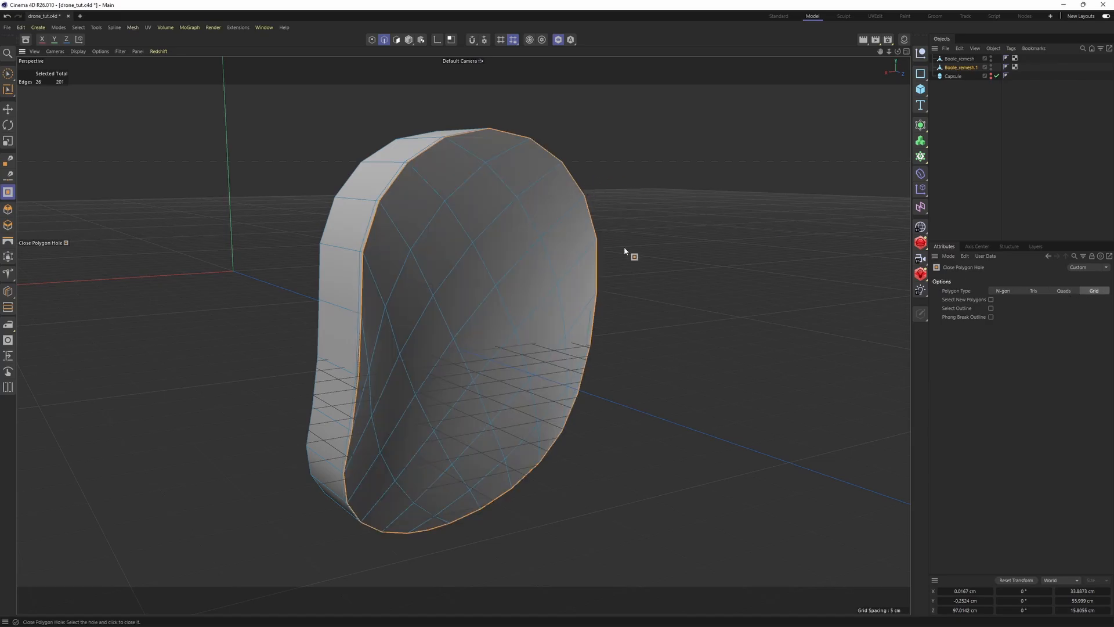
Step: Check the capped ring against the drone reference images in the four-view layout
alt+drag(625, 246, 547, 231)
middle_click(548, 231)
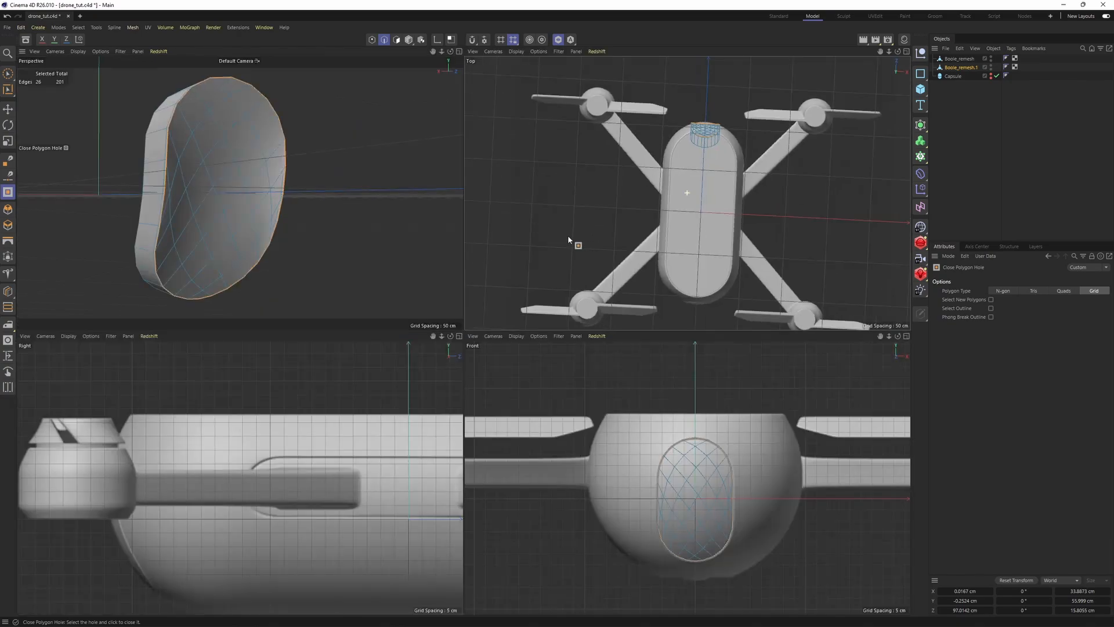
key(ctrl+z)
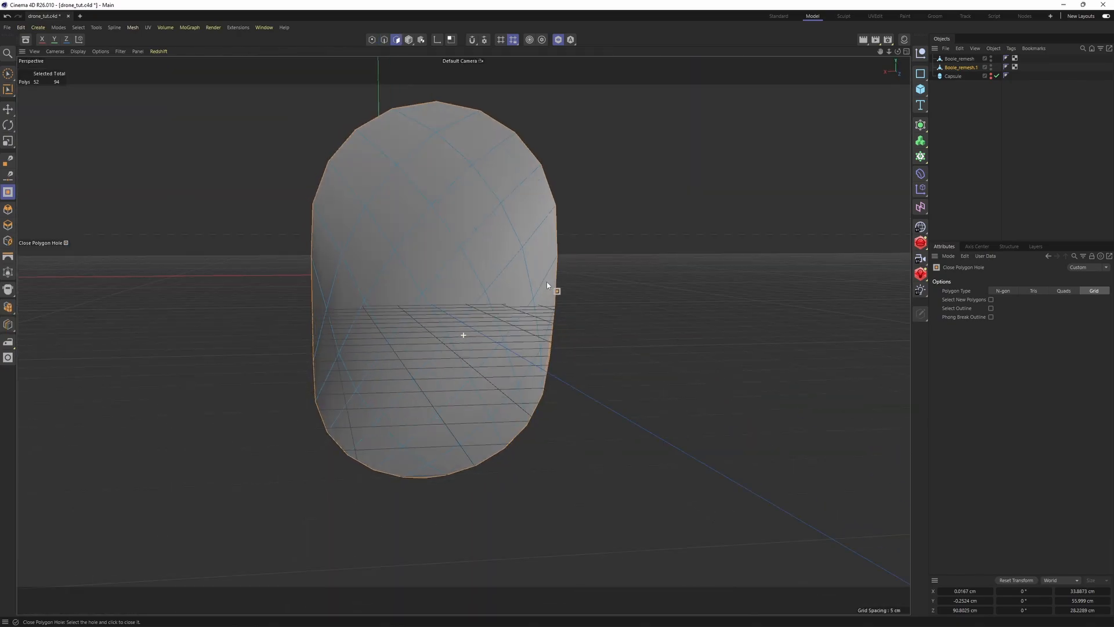
Step: Inspect the grid cap on the split ring and undo it to restore the open ring
alt+drag(547, 282, 454, 281)
scroll(453, 281, up, 1)
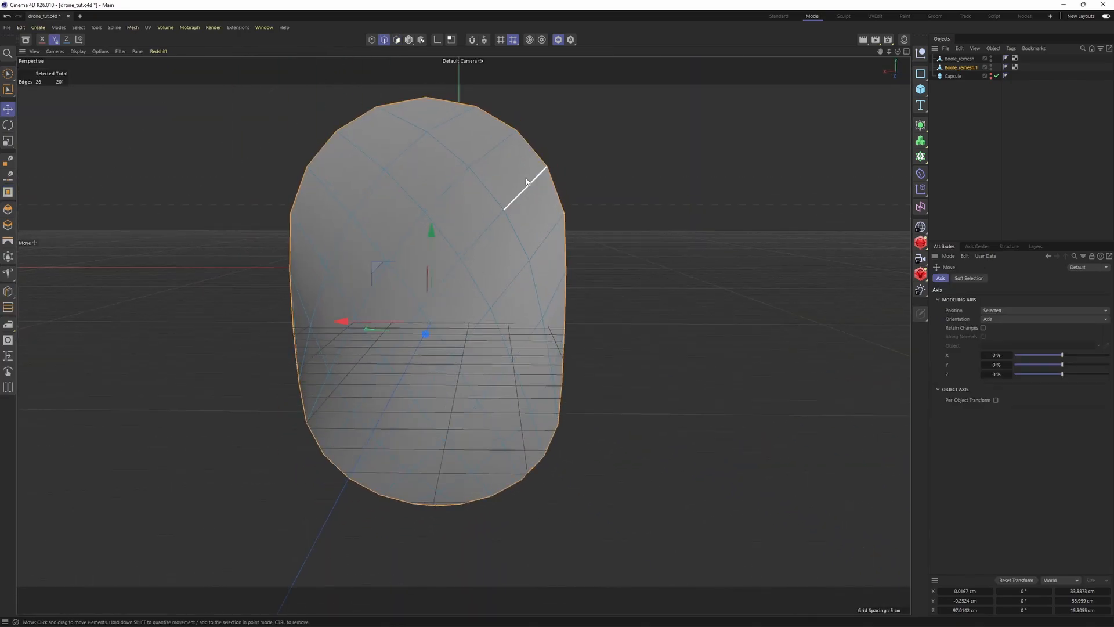
alt+drag(526, 182, 469, 189)
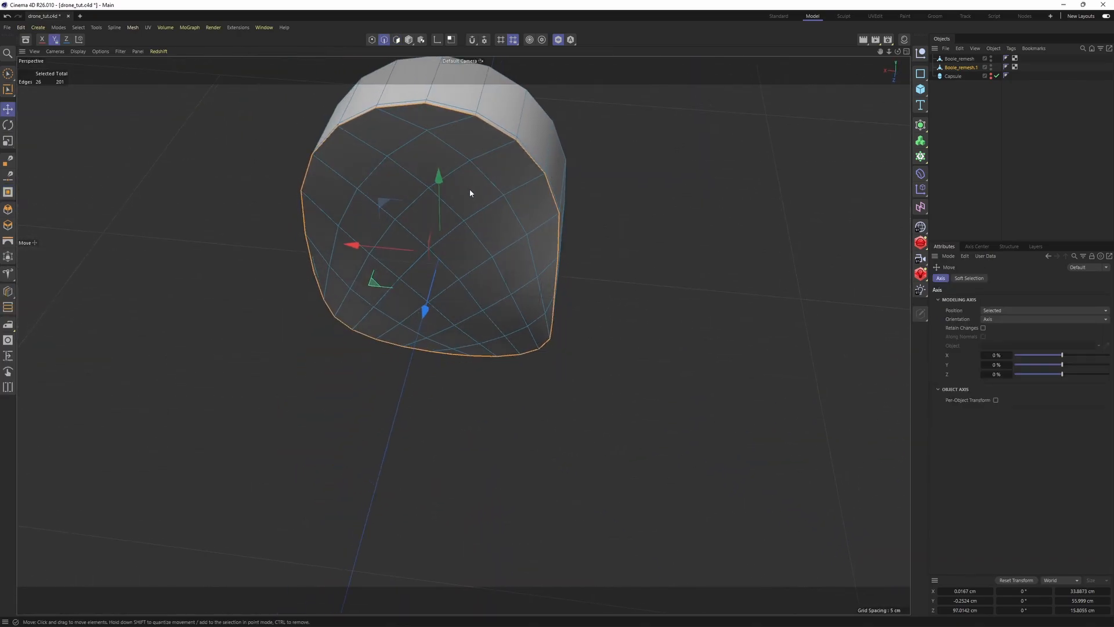
key(Return)
mouse_move(434, 118)
right_down()
mouse_move(380, 168)
mouse_move(487, 235)
right_up()
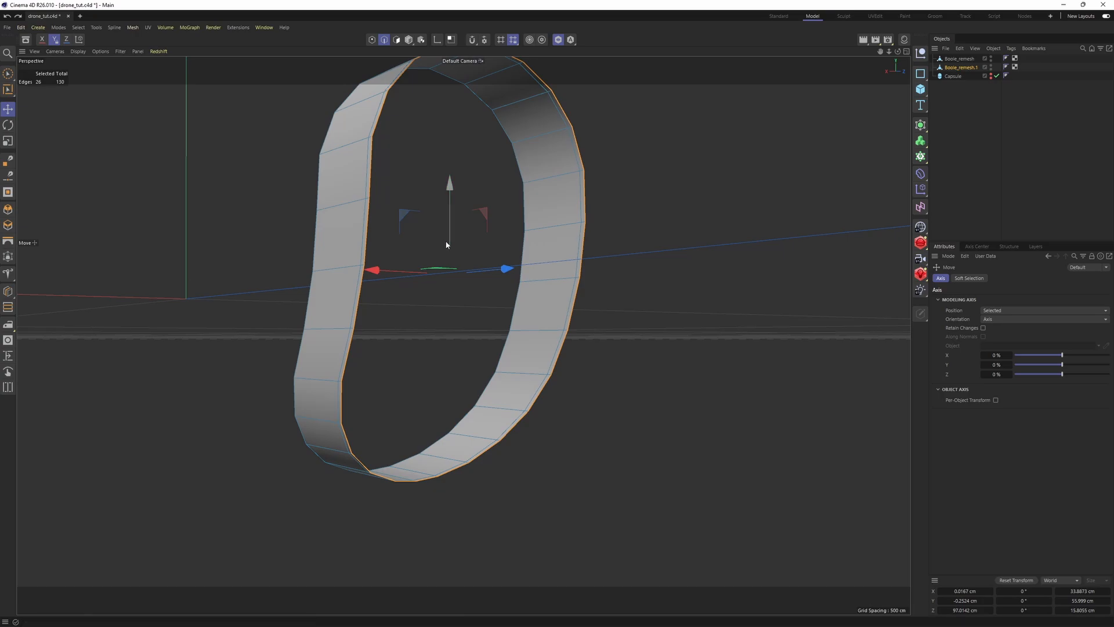
right_click(517, 245)
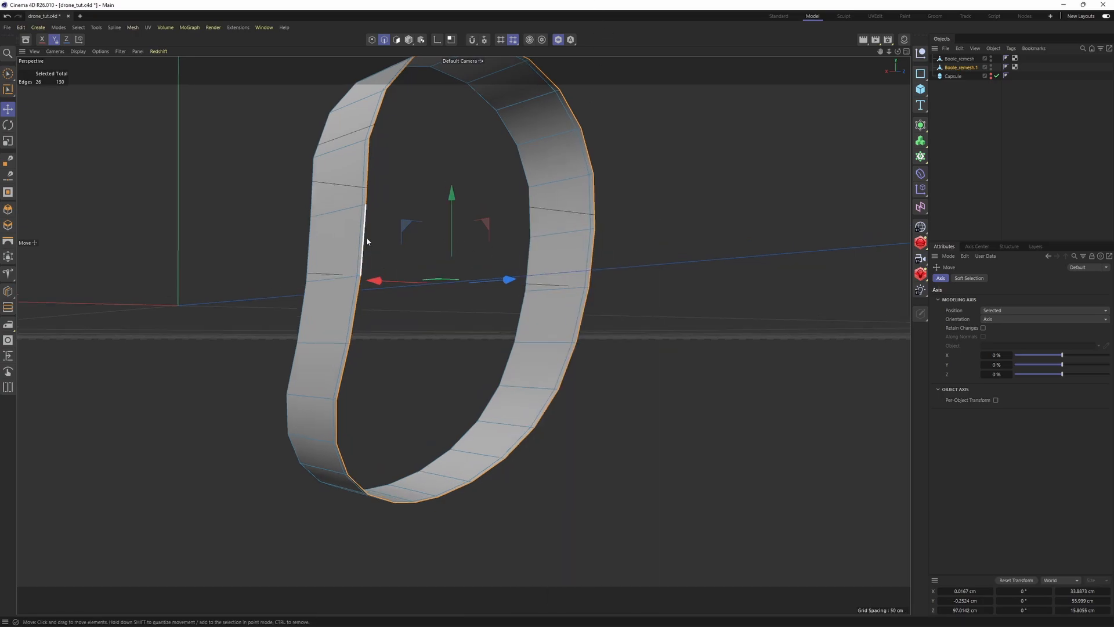
Step: Bridge two opposite edges on the ring's outer rim with a polygon strip using Stitch and Sew
click(366, 242)
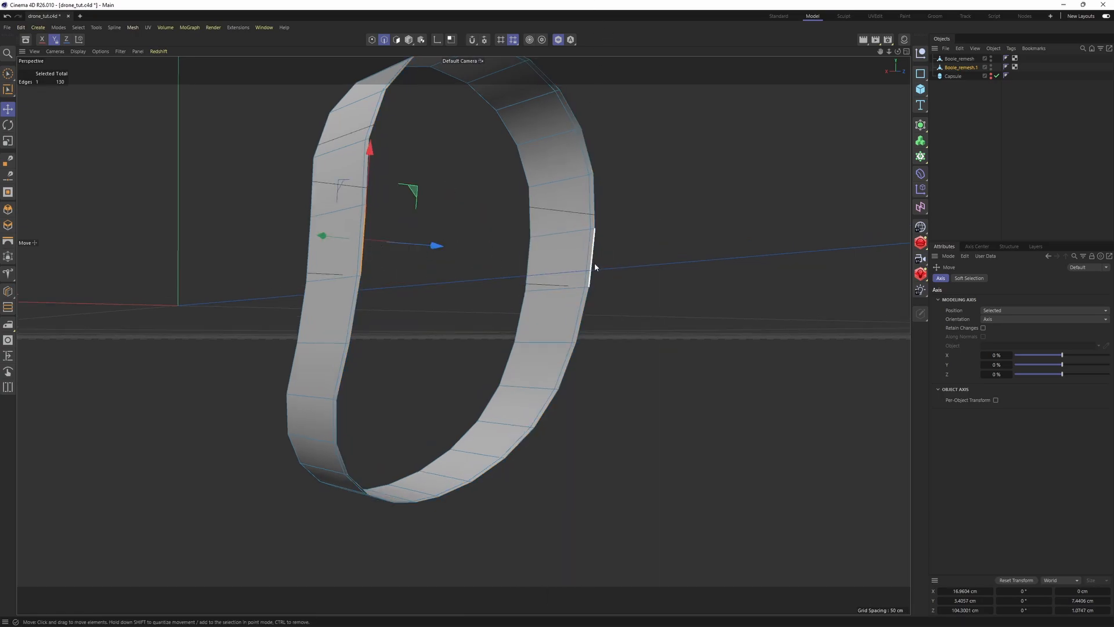
mouse_move(595, 267)
alt+mouse_down()
mouse_move(505, 253)
mouse_move(616, 262)
alt+mouse_up()
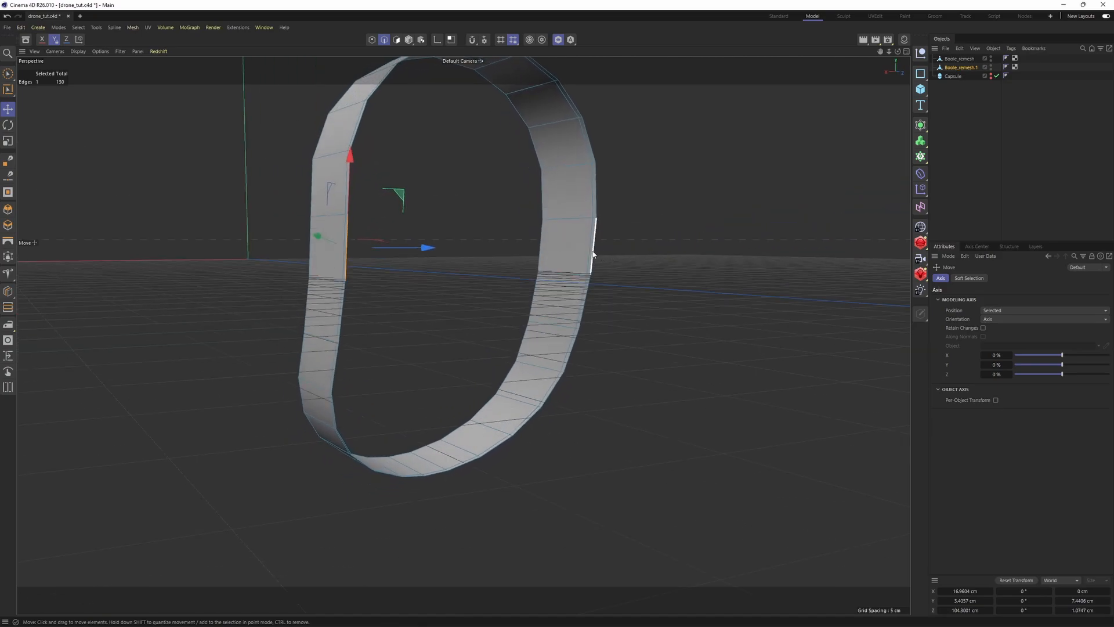
key(m)
key(p)
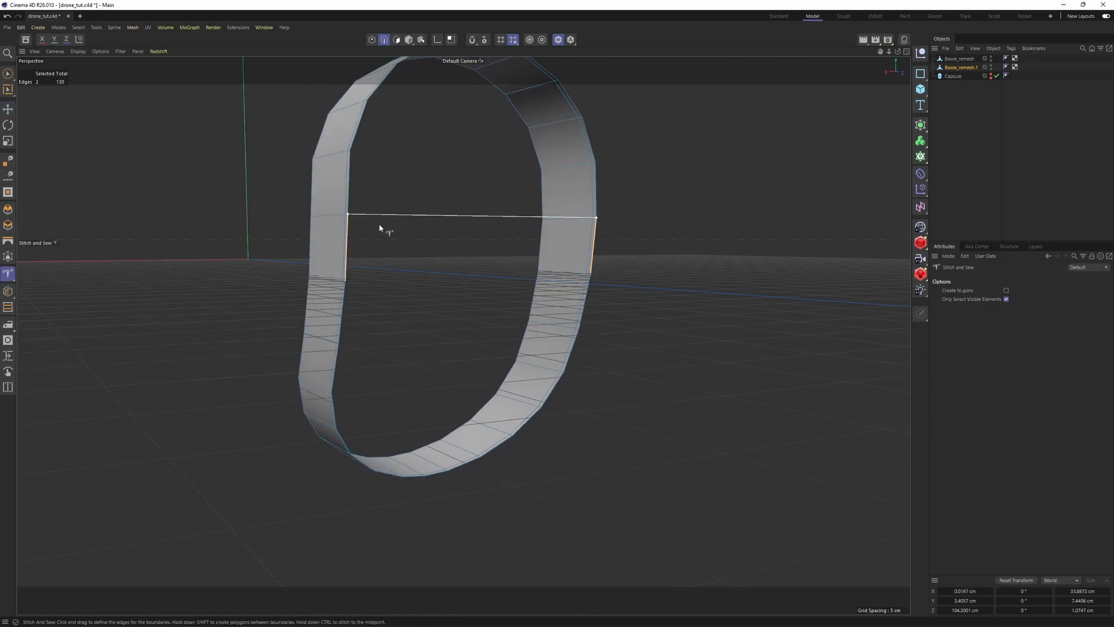
drag(380, 227, 430, 281)
Step: Divide the bridging strip with three evenly spaced vertical loop cuts
key(m)
key(l)
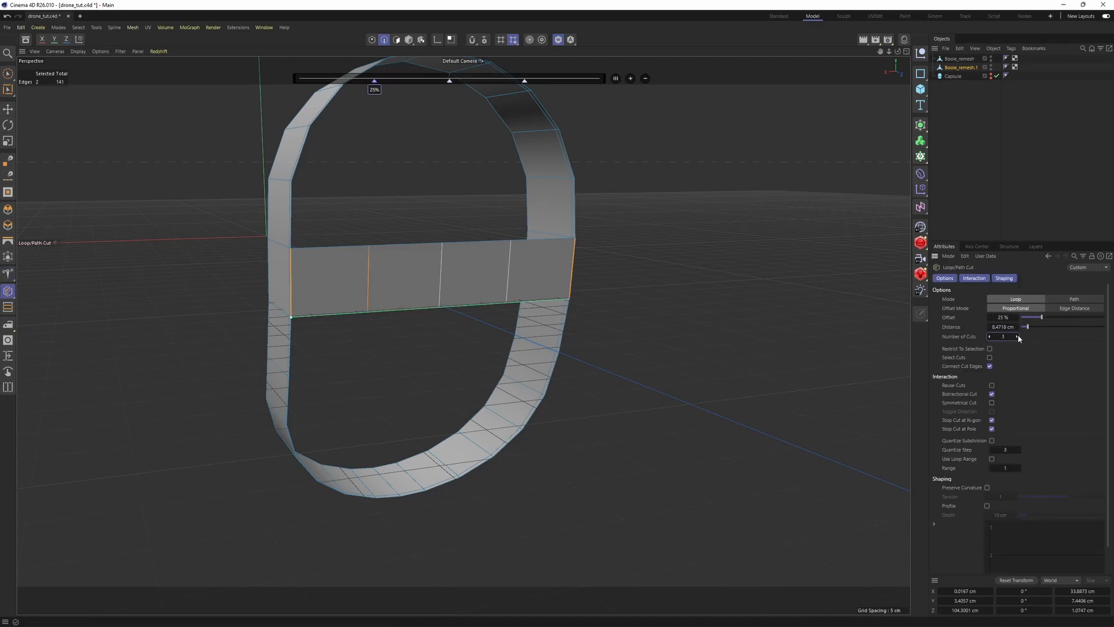
alt+middle_drag(425, 258, 519, 277)
alt+drag(519, 277, 537, 276)
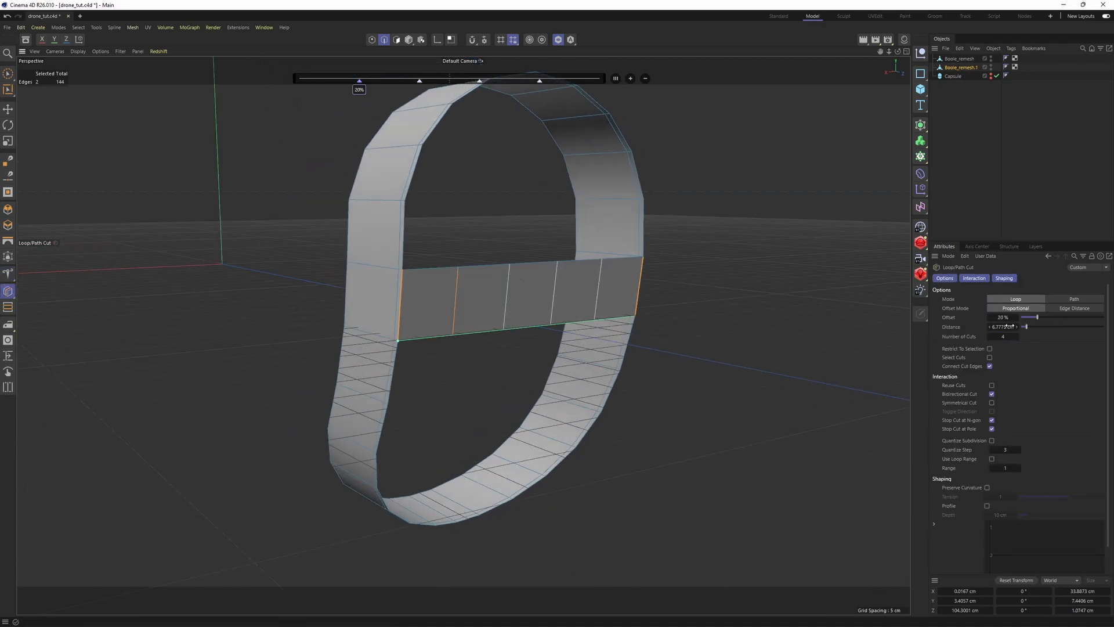
alt+middle_drag(571, 312, 485, 344)
alt+drag(485, 343, 481, 331)
Step: Close the ring's openings above and below the strip with Close Polygon Hole using the Grid polygon type
right_click(481, 331)
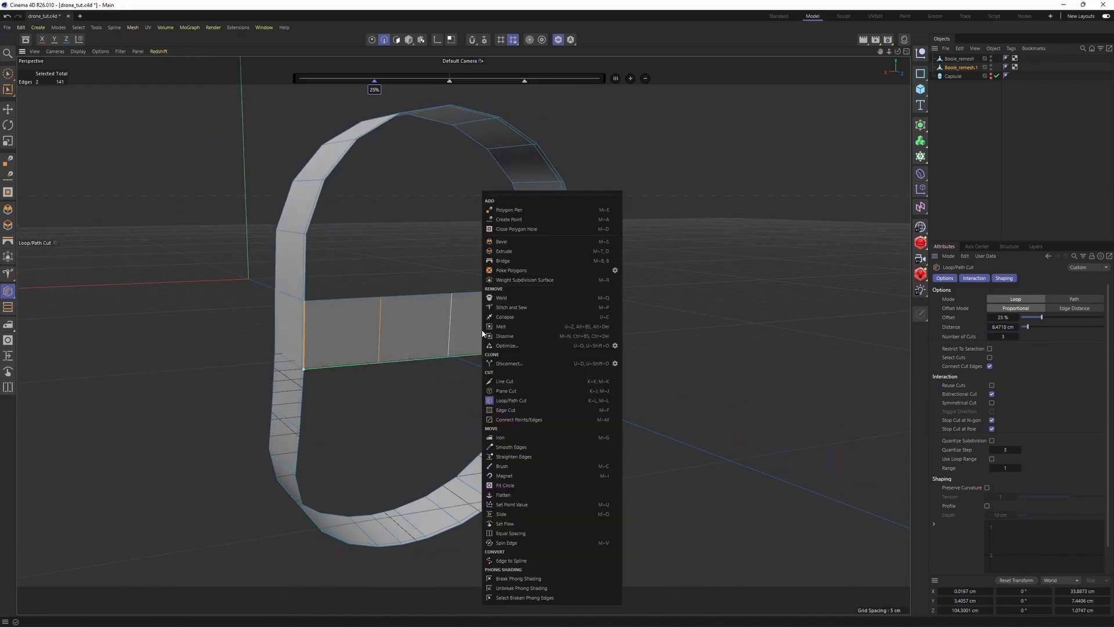
click(524, 230)
click(505, 298)
alt+drag(510, 304, 562, 312)
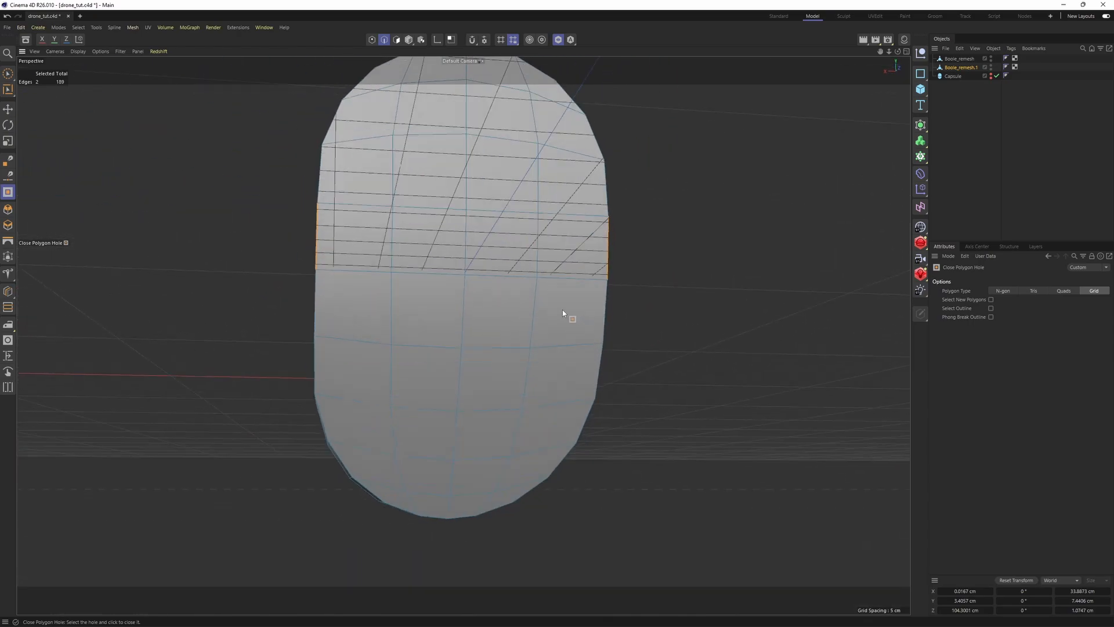
Step: Fill-select the new cap polygons, invert the selection and delete the ring's side wall so only the cap remains
key(e)
alt+drag(486, 301, 507, 382)
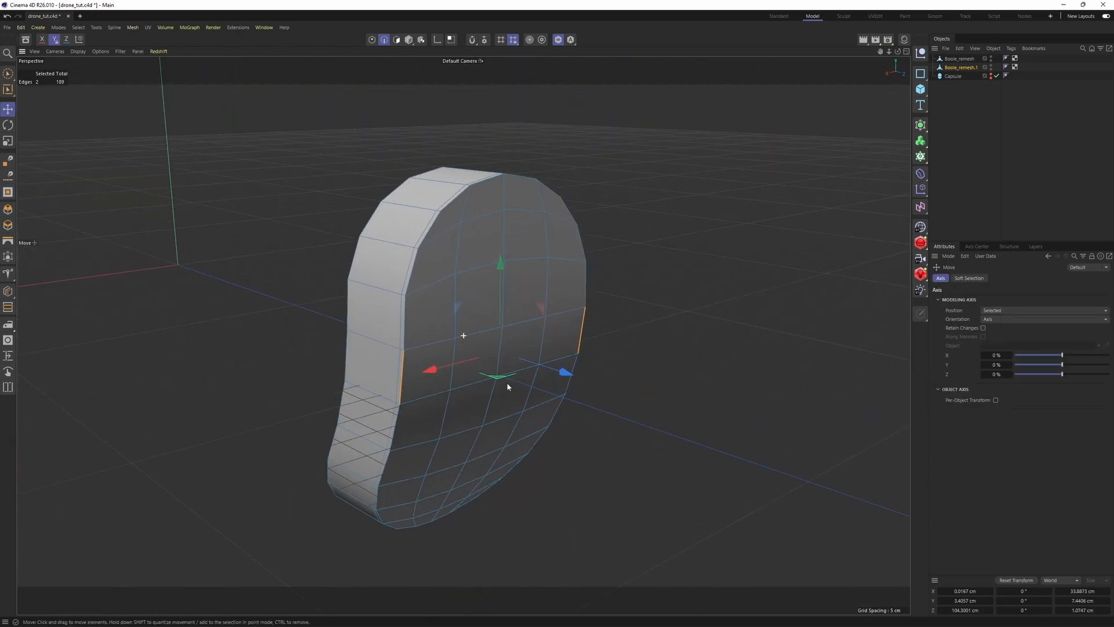
scroll(507, 382, up, 1)
key(Return)
key(u)
key(f)
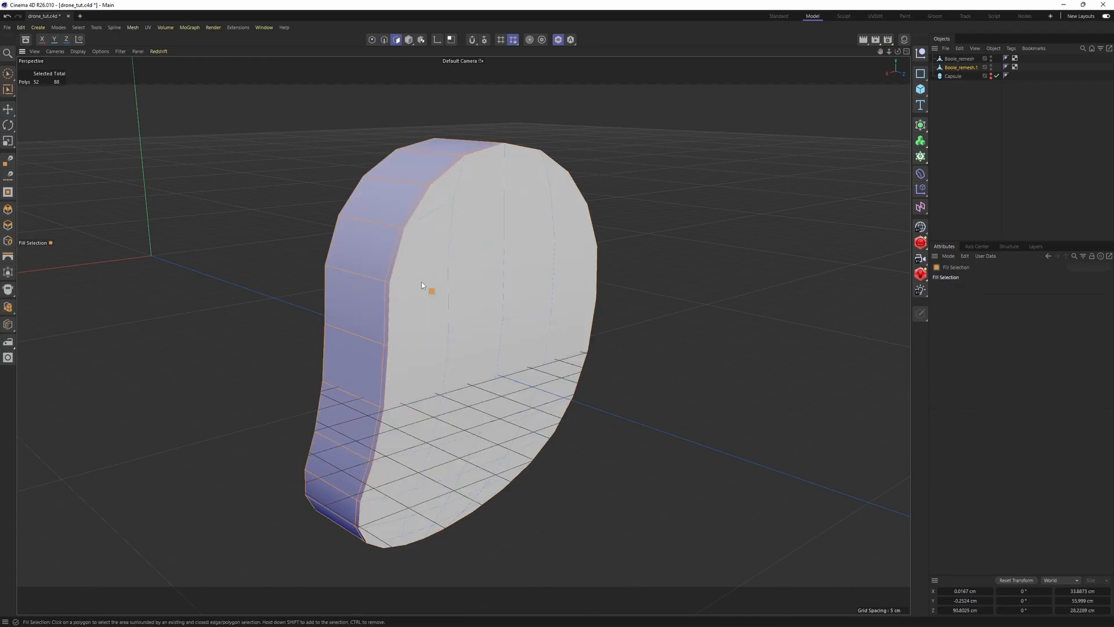
click(498, 283)
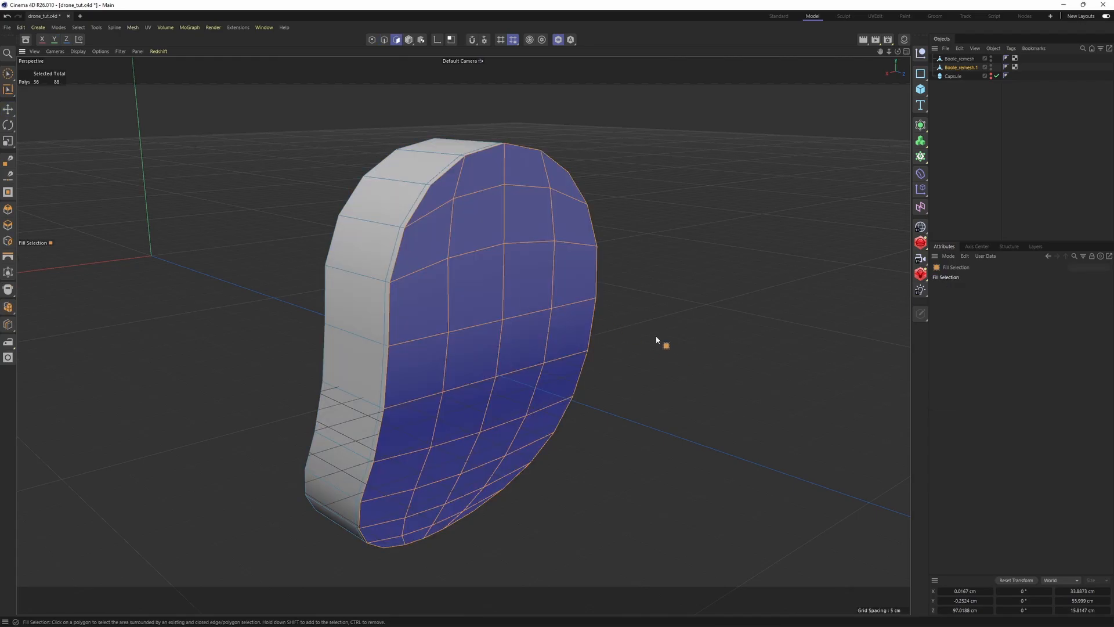
alt+drag(659, 340, 620, 364)
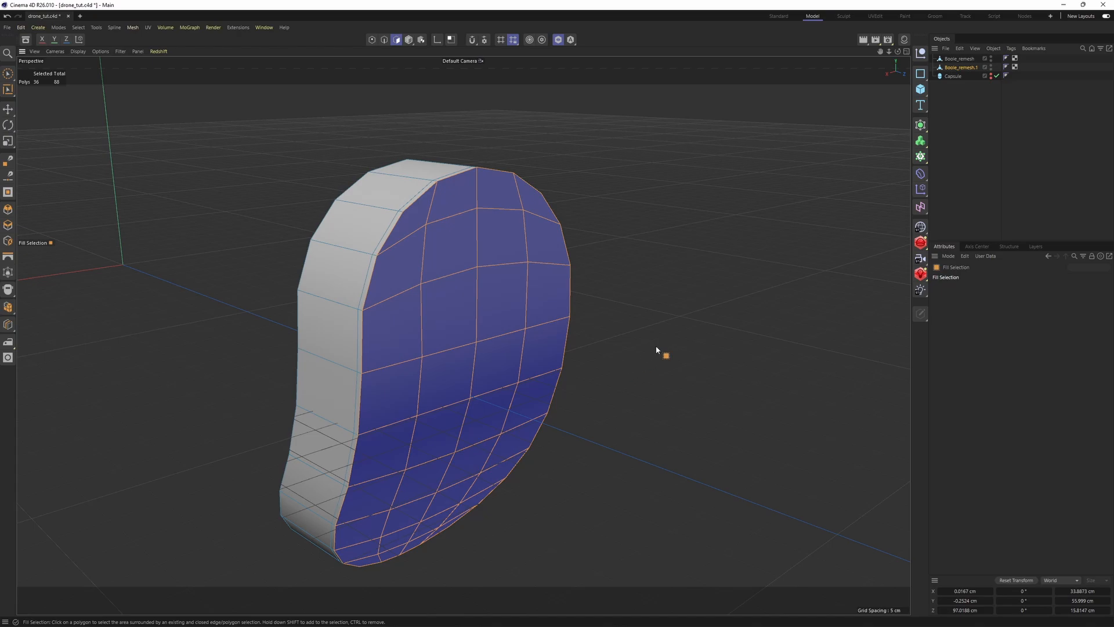
key(u)
key(i)
key(Delete)
alt+drag(653, 360, 829, 77)
Step: Show the whole model and add a Shrink Wrap deformer to the cap with the Capsule as target object
click(562, 39)
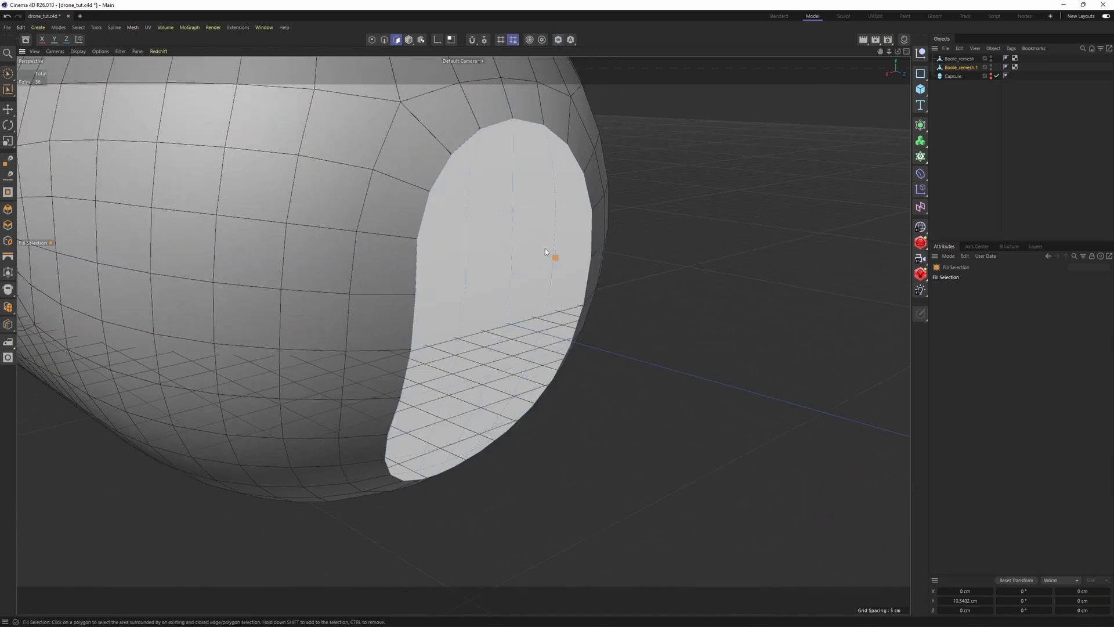
click(919, 175)
click(1022, 323)
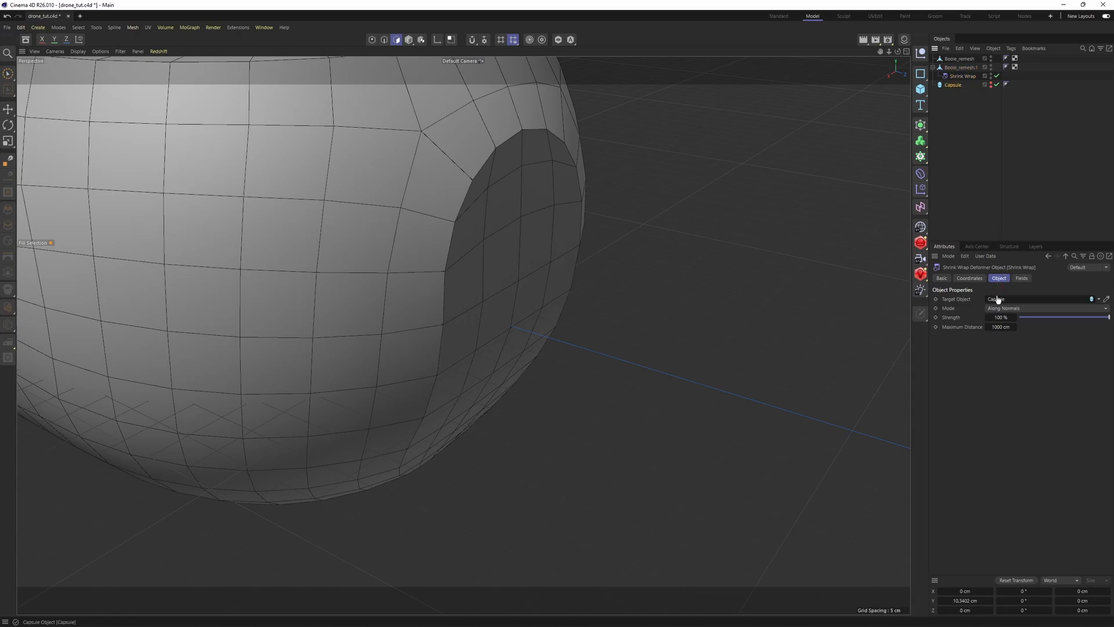
alt+drag(619, 232, 555, 212)
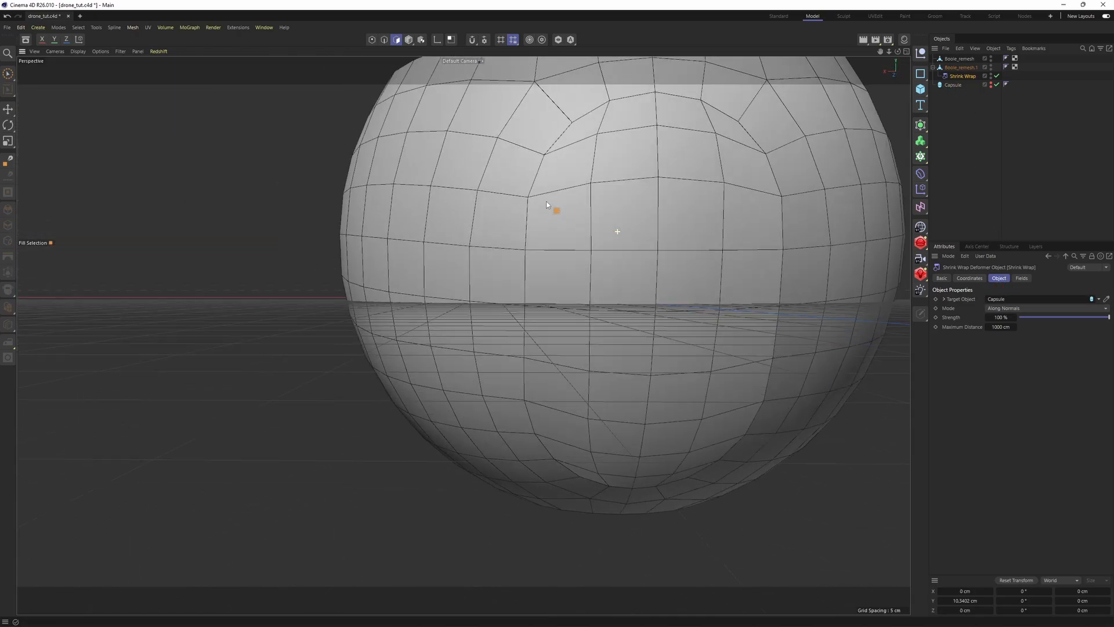
alt+drag(492, 228, 604, 321)
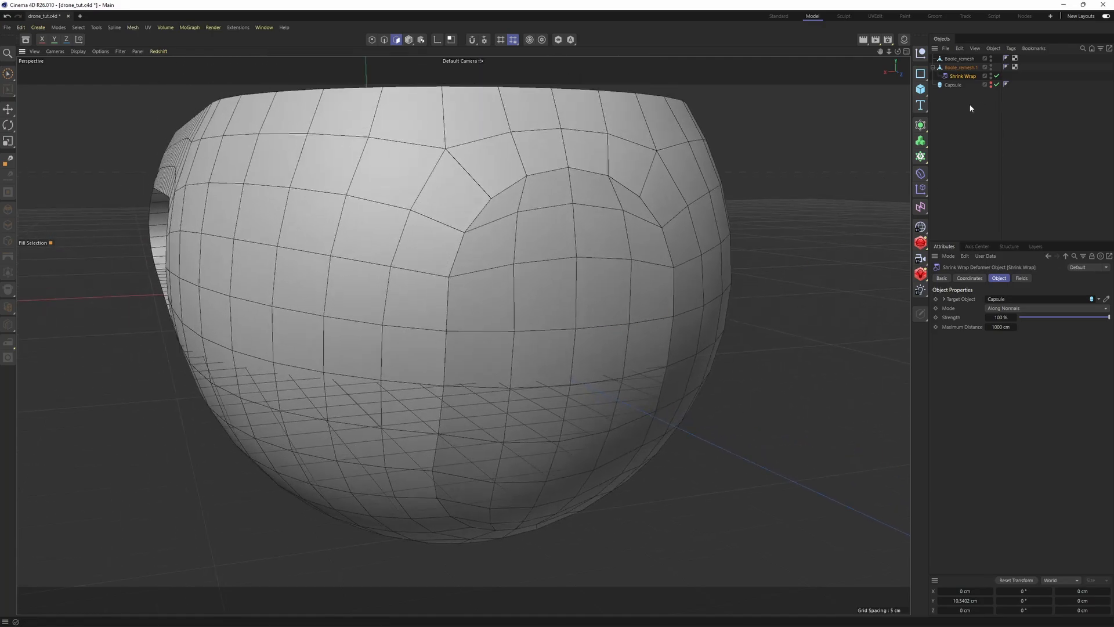
Step: Bake the shrink-wrapped shape into the cap object with Connect Objects + Delete
right_click(959, 68)
click(952, 72)
right_click(953, 71)
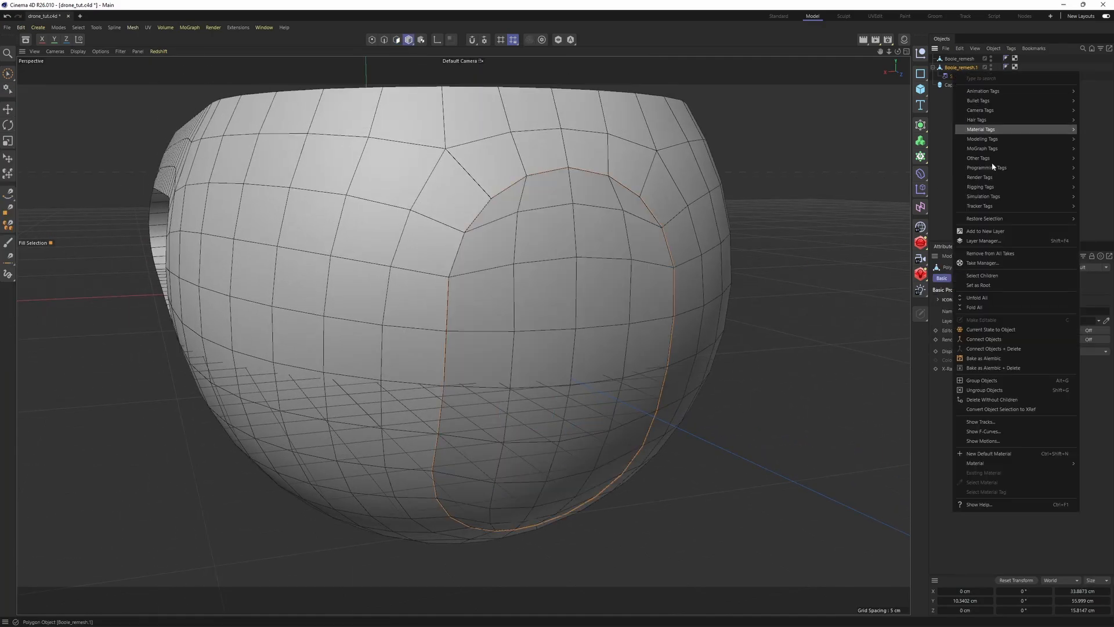
click(1009, 348)
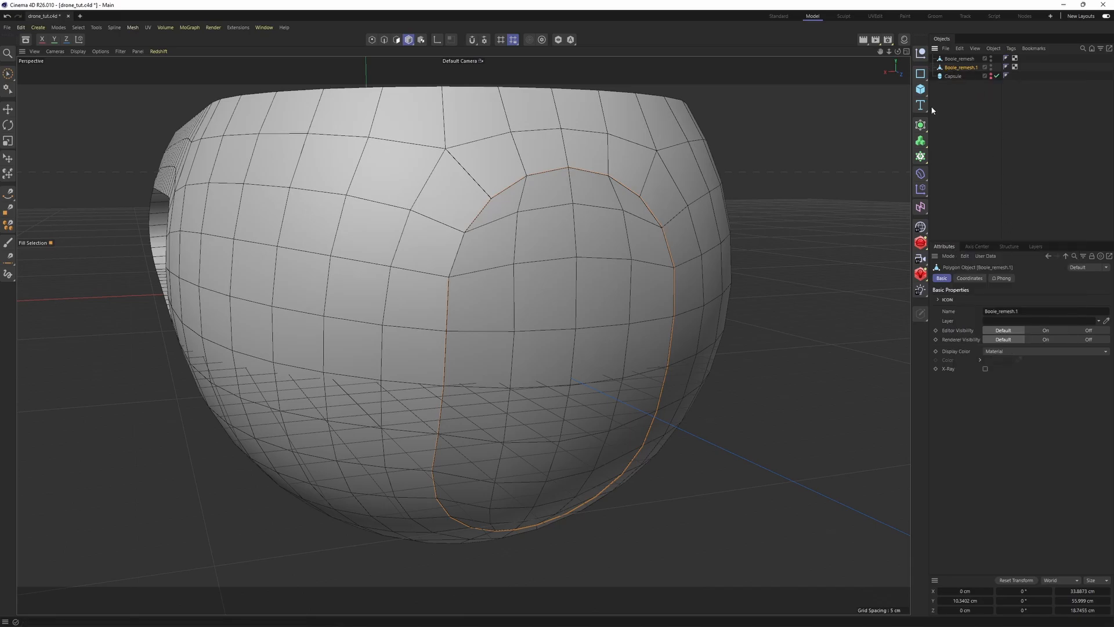
Step: Isolate the cap in solo view and select its border edges with Outline Selection
alt+drag(701, 282, 714, 250)
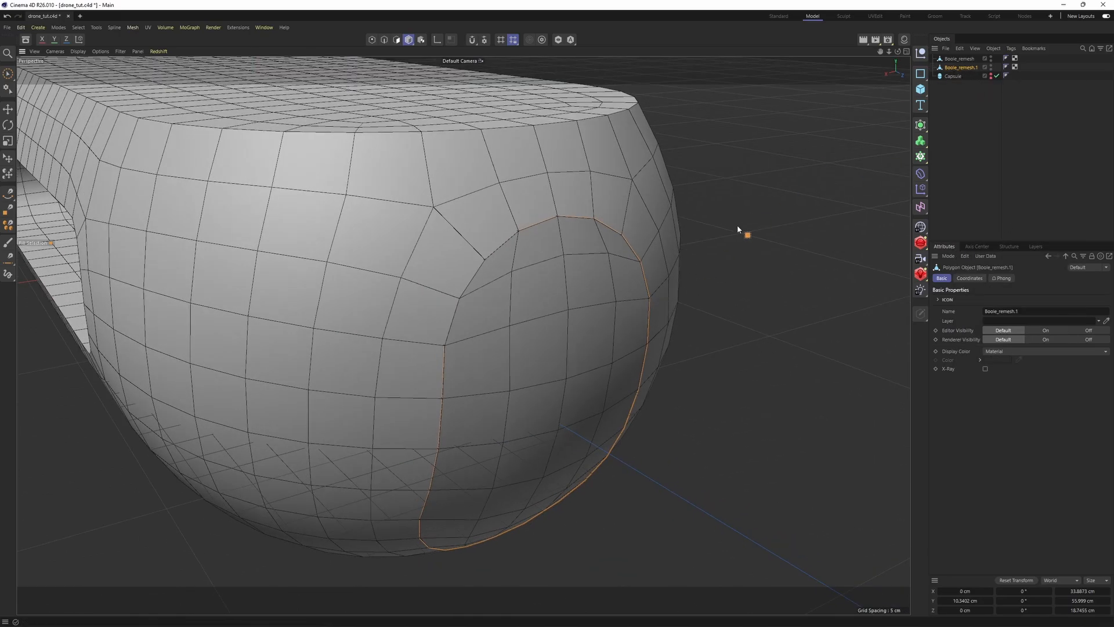
scroll(624, 204, down, 2)
key(Return)
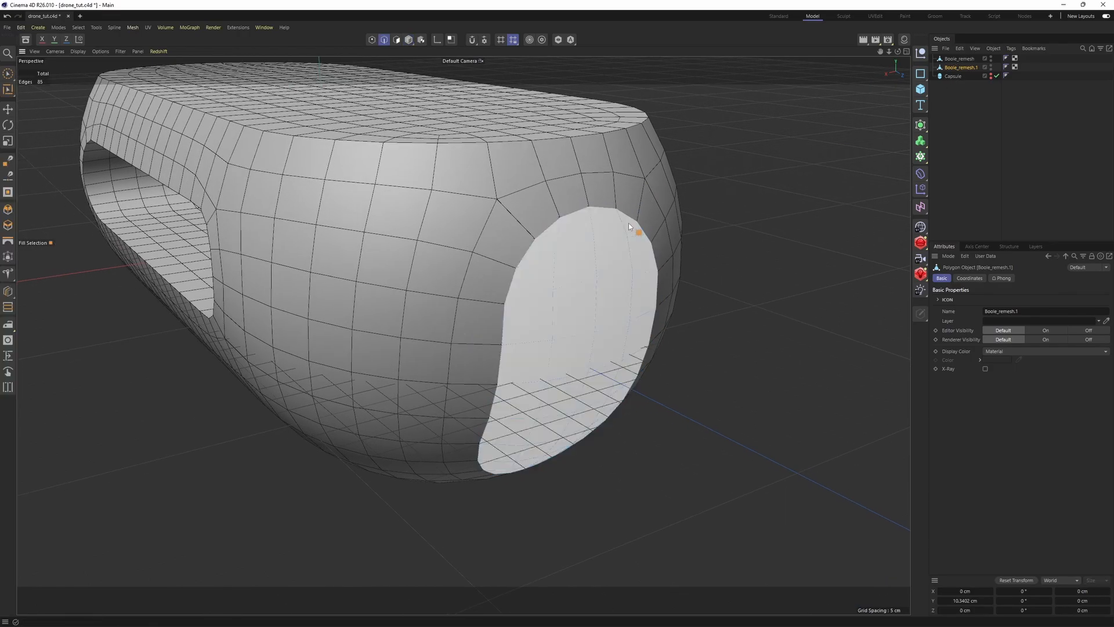
key(e)
click(556, 42)
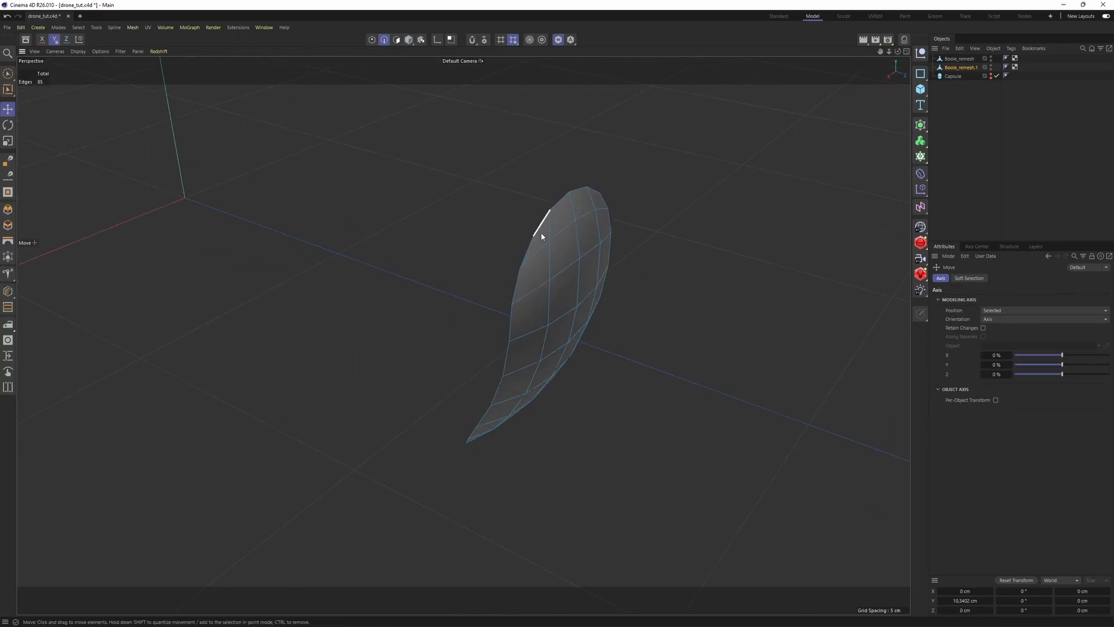
key(u)
key(l)
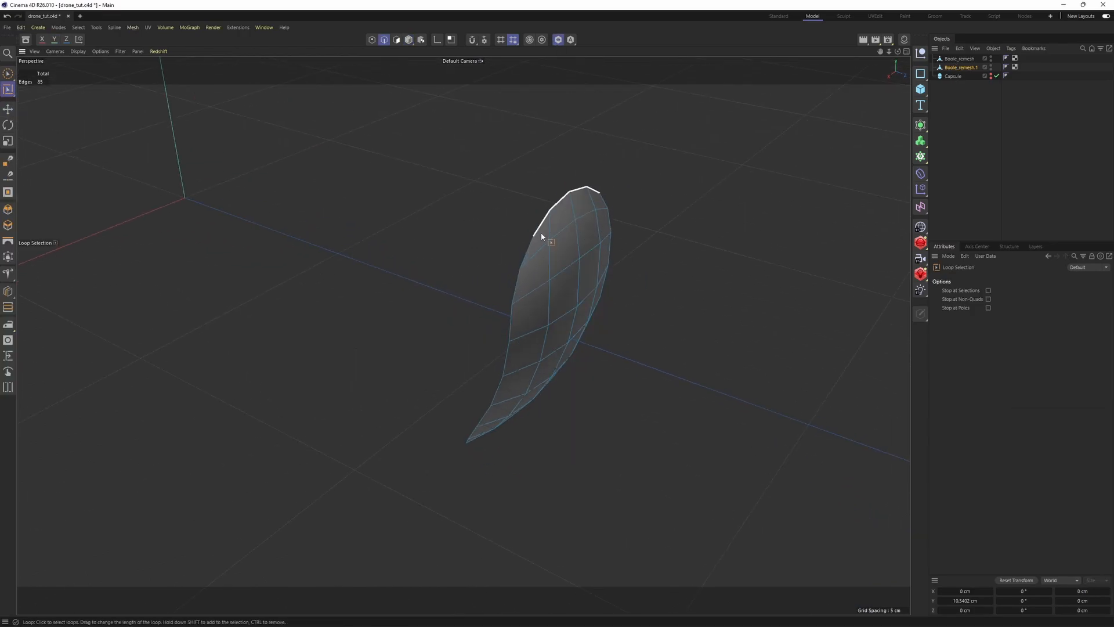
click(77, 27)
click(94, 127)
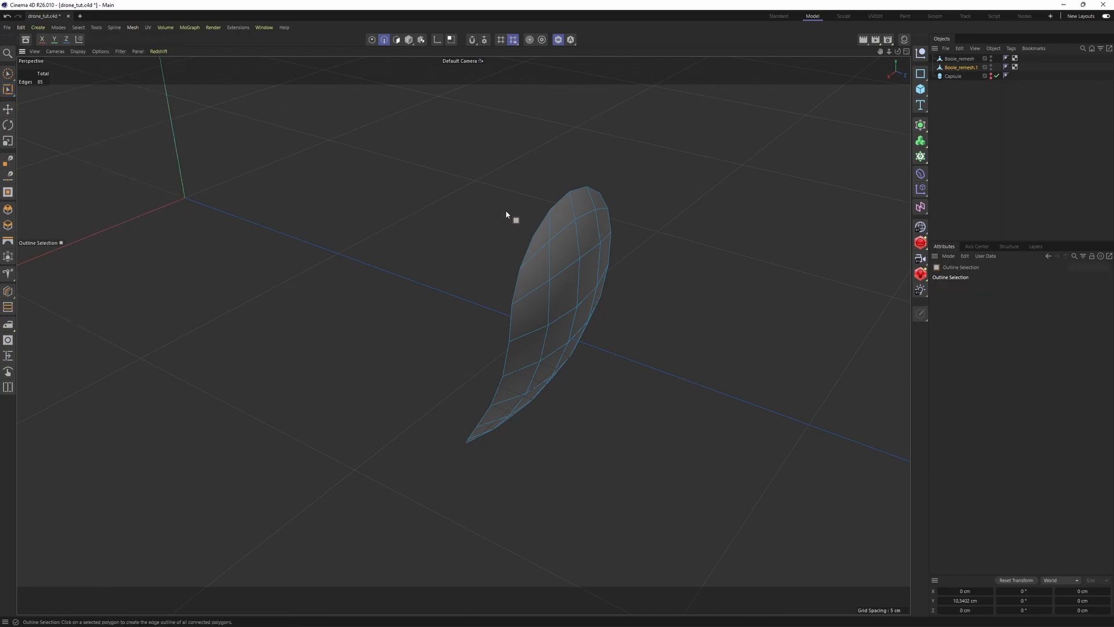
click(538, 241)
Step: Extrude the cap's border edges inward into a side wall with a thin lip along the front rim
key(e)
drag(608, 358, 549, 335)
scroll(519, 275, up, 4)
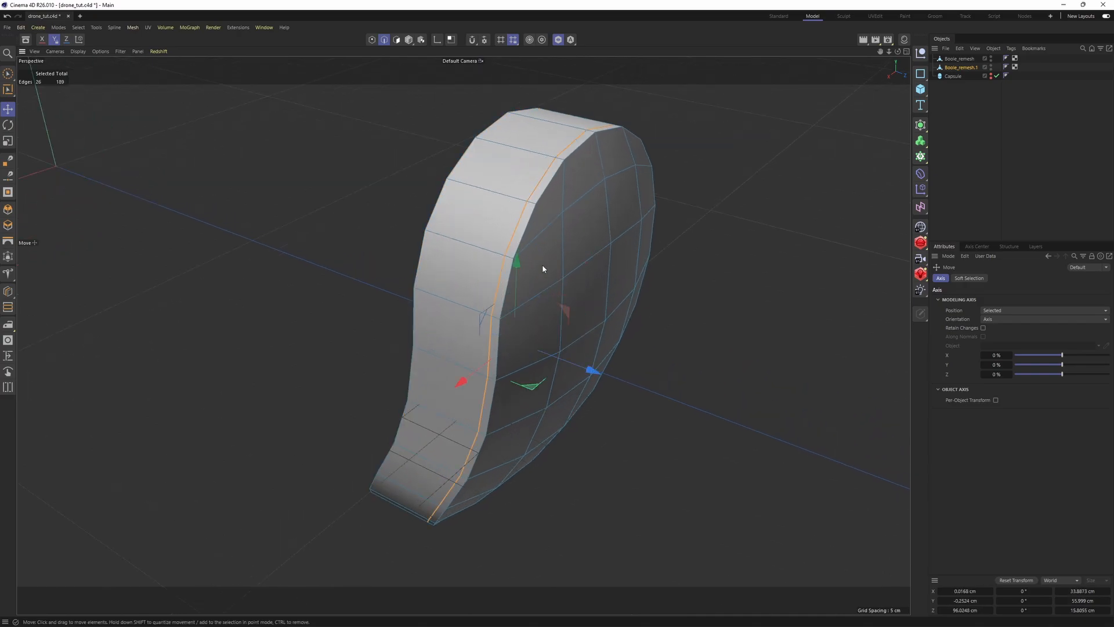
alt+drag(543, 268, 528, 231)
alt+middle_drag(567, 274, 535, 271)
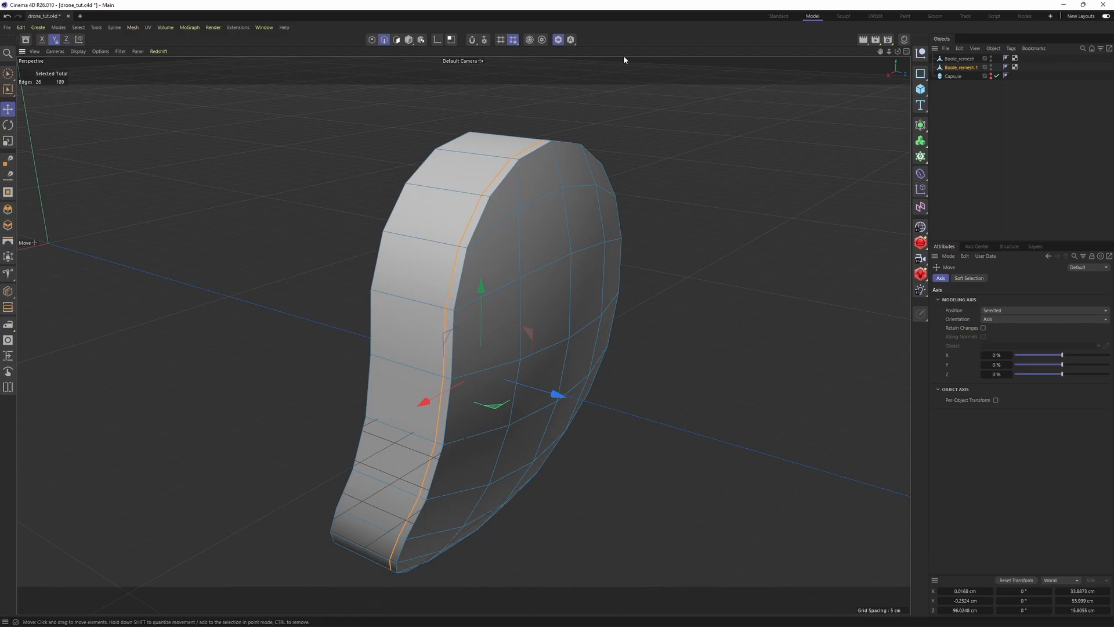
Step: Show the whole model, group the body and the front insert in a null and place it under a Subdivision Surface
click(558, 43)
scroll(538, 222, down, 3)
alt+middle_drag(538, 224, 525, 243)
click(1000, 121)
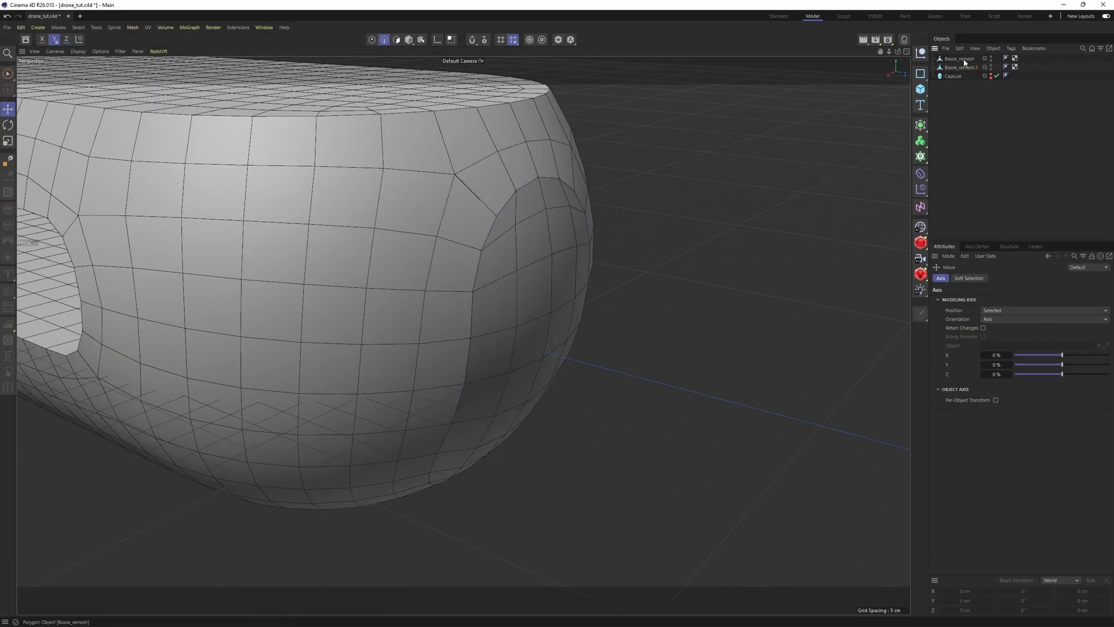
click(963, 59)
ctrl+click(960, 68)
key(alt+g)
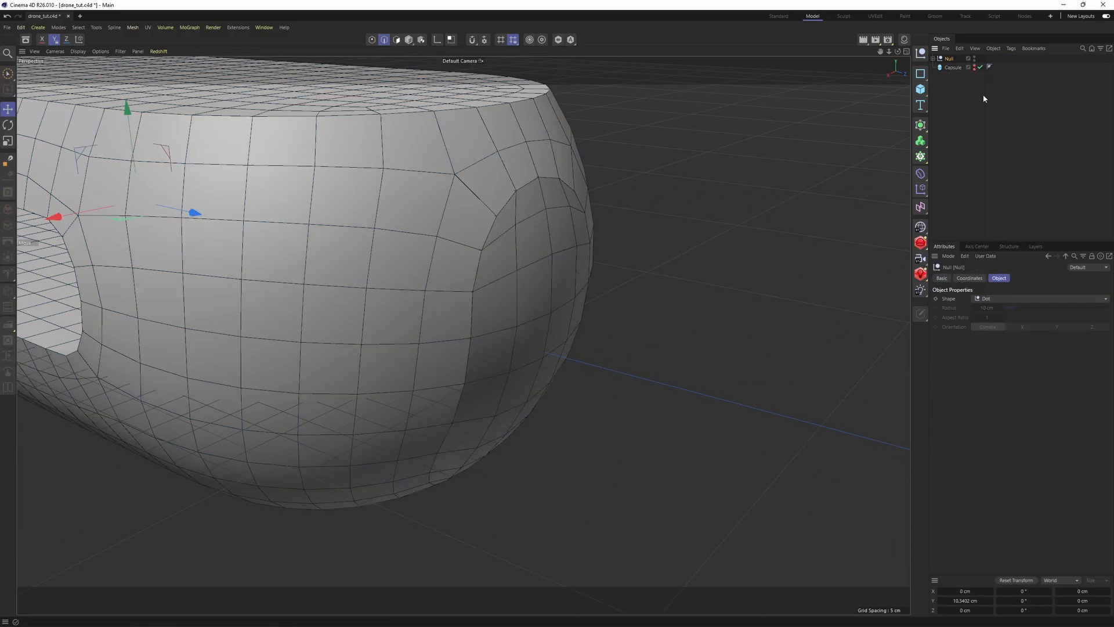
alt+click(924, 126)
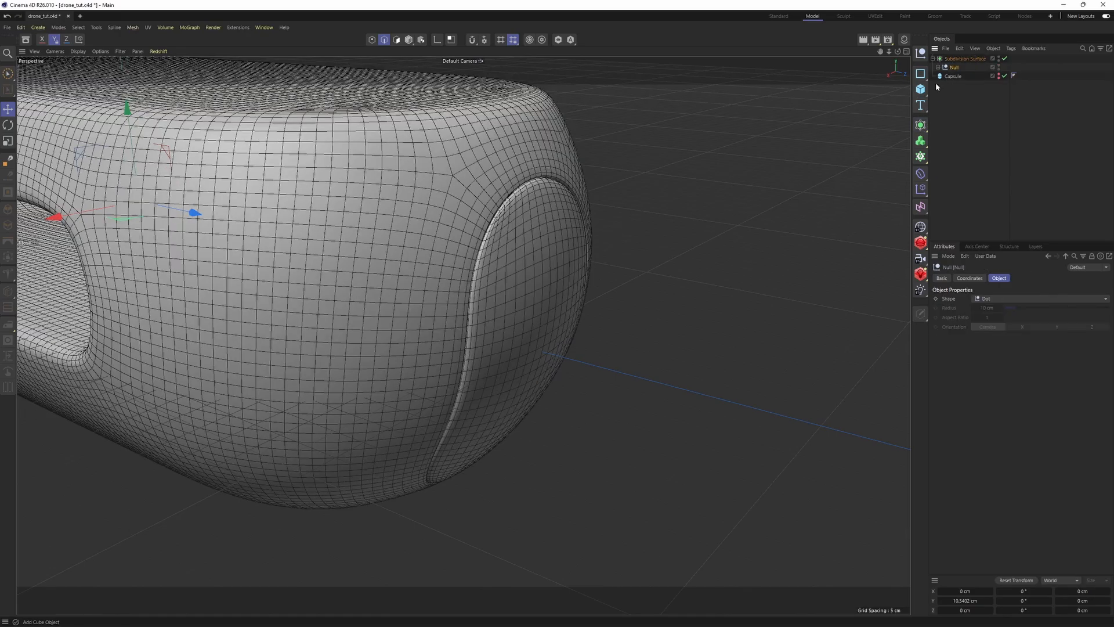
Step: Add a supporting loop cut to the body next to the rim of its flat top
click(966, 76)
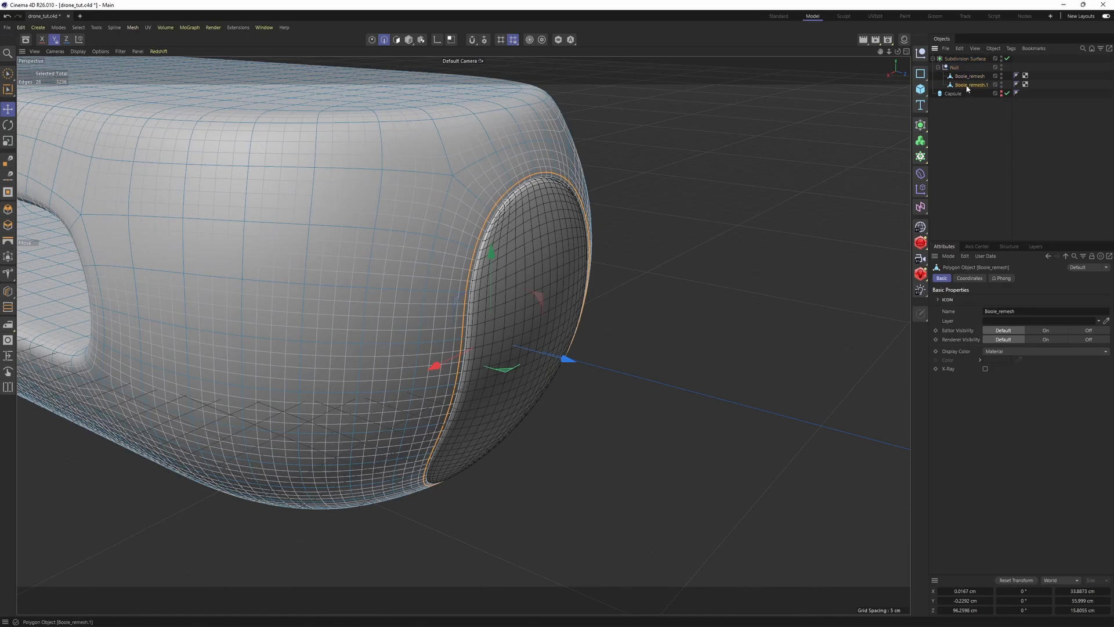
click(967, 87)
click(969, 77)
alt+drag(520, 116, 565, 163)
alt+right_drag(565, 162, 592, 177)
key(k)
key(l)
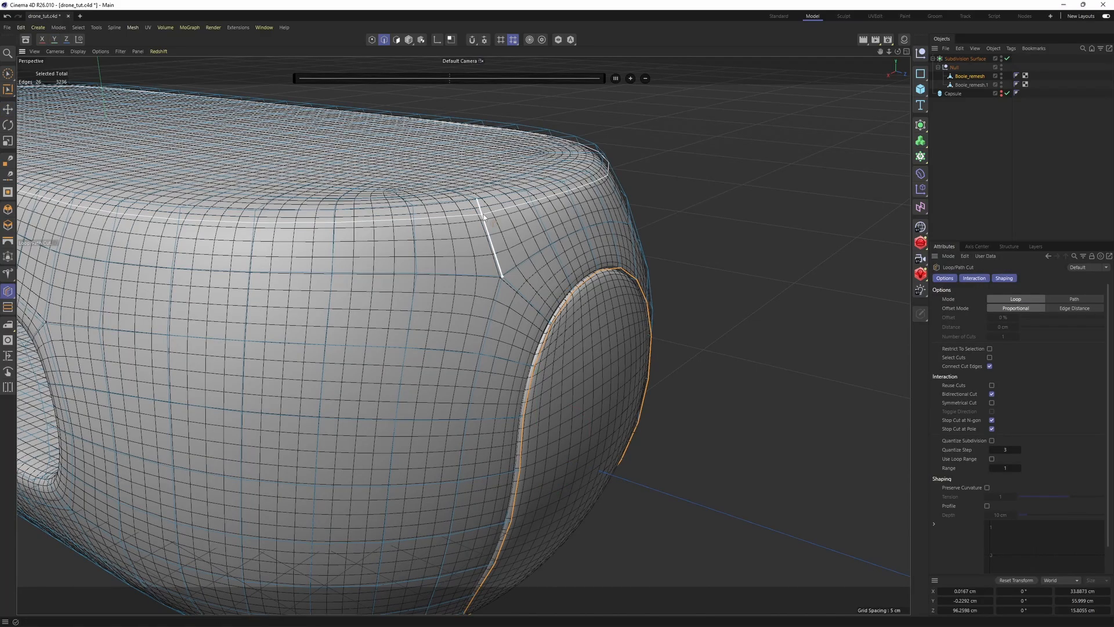
click(481, 216)
alt+drag(482, 216, 569, 321)
Step: Examine the subdivided body around its side opening and front insert, with the viewport set to Gouraud shading without lines
key(q)
click(569, 319)
key(q)
click(1048, 109)
scroll(644, 226, down, 4)
alt+drag(644, 226, 594, 254)
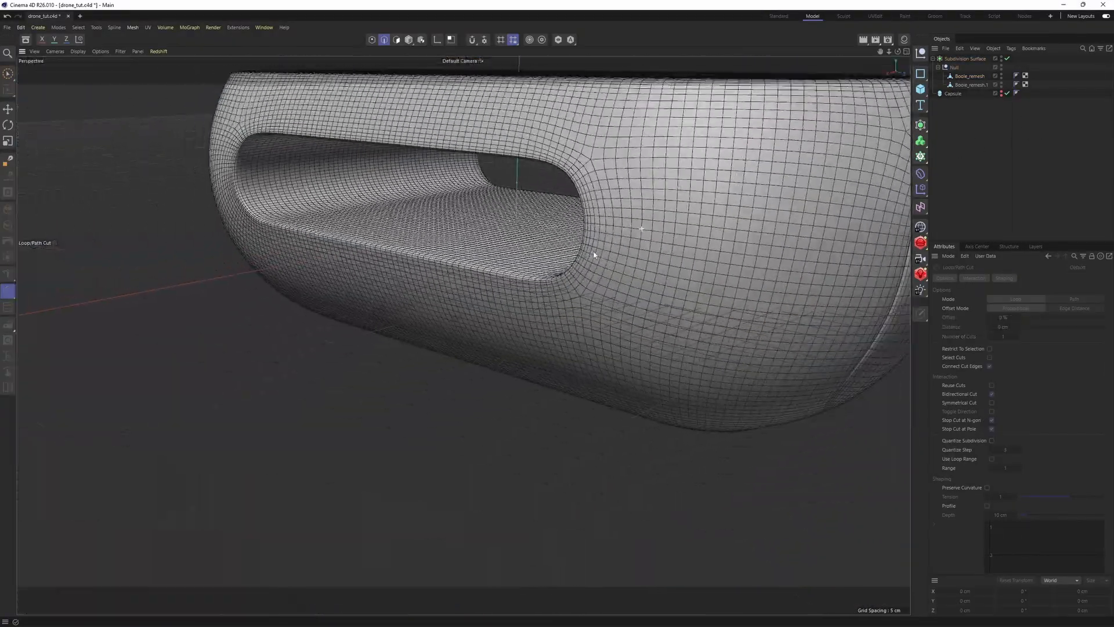
key(n)
key(a)
scroll(692, 236, down, 1)
alt+drag(579, 301, 325, 302)
Step: Add a supporting loop cut around the rim of the body's side opening and check it with the subdivision on
click(650, 305)
key(q)
scroll(704, 224, up, 1)
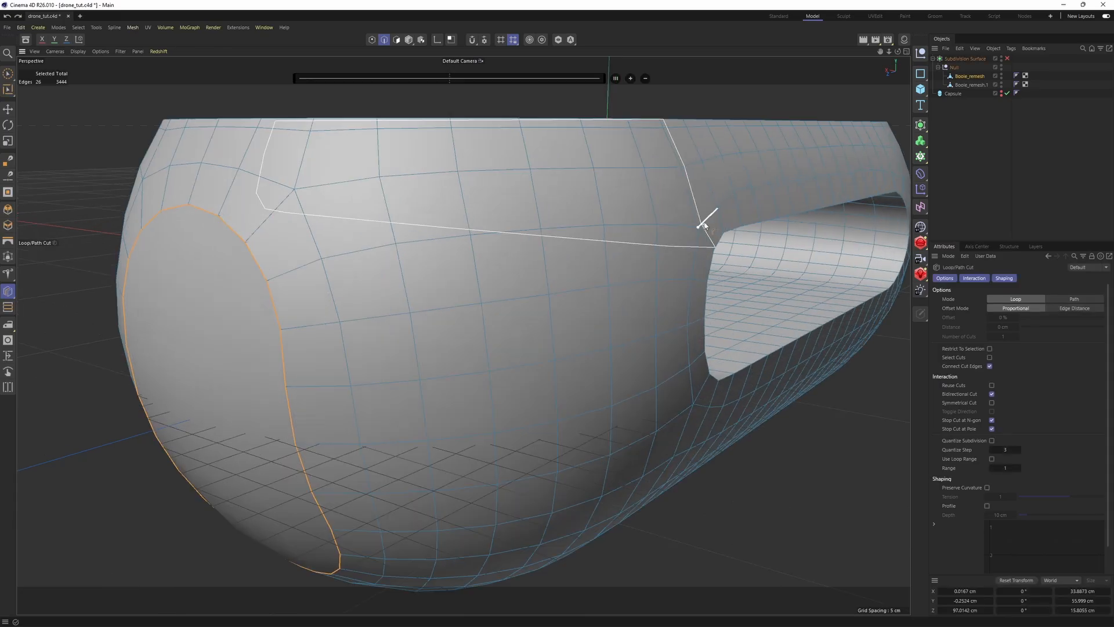
scroll(711, 227, up, 3)
alt+drag(704, 224, 769, 241)
click(714, 228)
key(q)
click(980, 146)
scroll(768, 242, down, 5)
alt+drag(463, 333, 612, 282)
click(652, 297)
key(q)
Step: Try to close the body's whole bottom opening with Close Polygon Hole set to Grid
scroll(612, 282, up, 3)
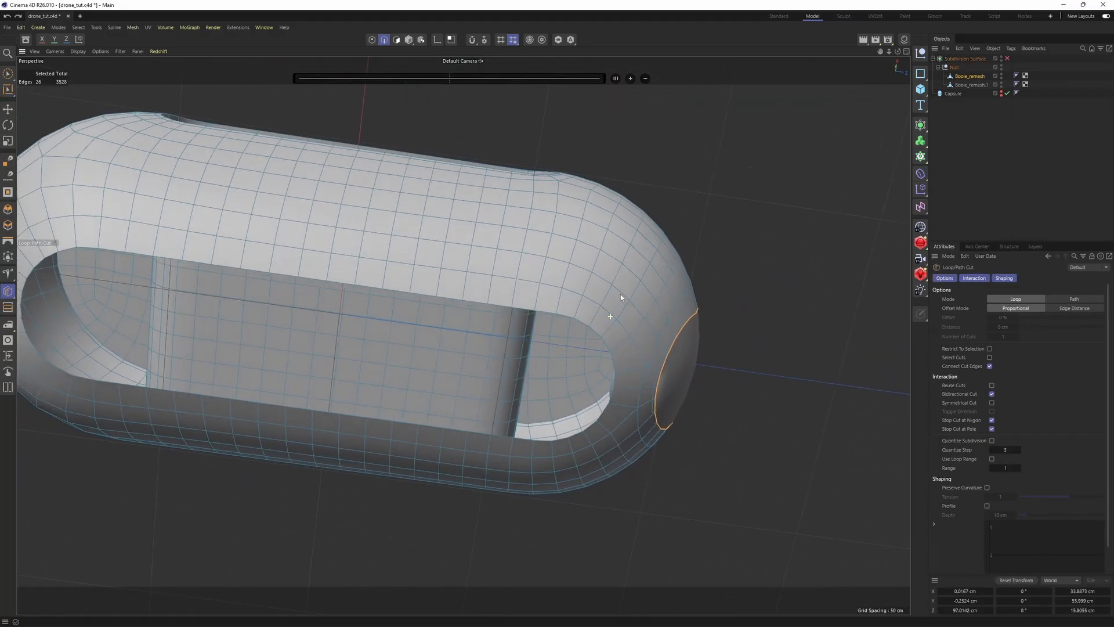
alt+middle_drag(613, 282, 615, 245)
alt+drag(669, 243, 658, 207)
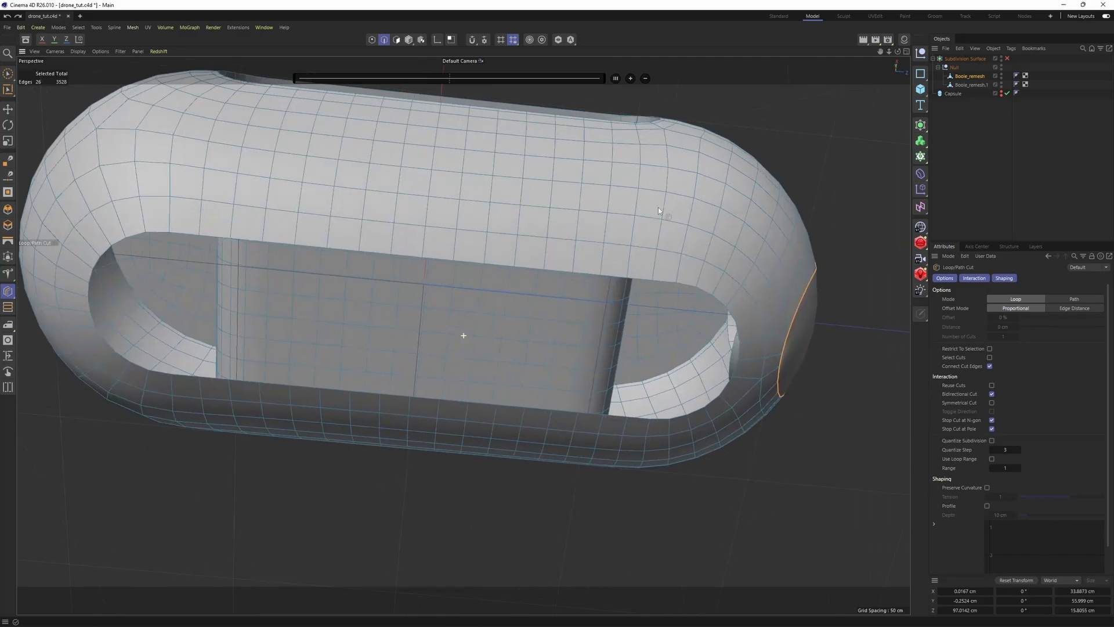
scroll(658, 207, up, 3)
right_click(675, 188)
click(726, 227)
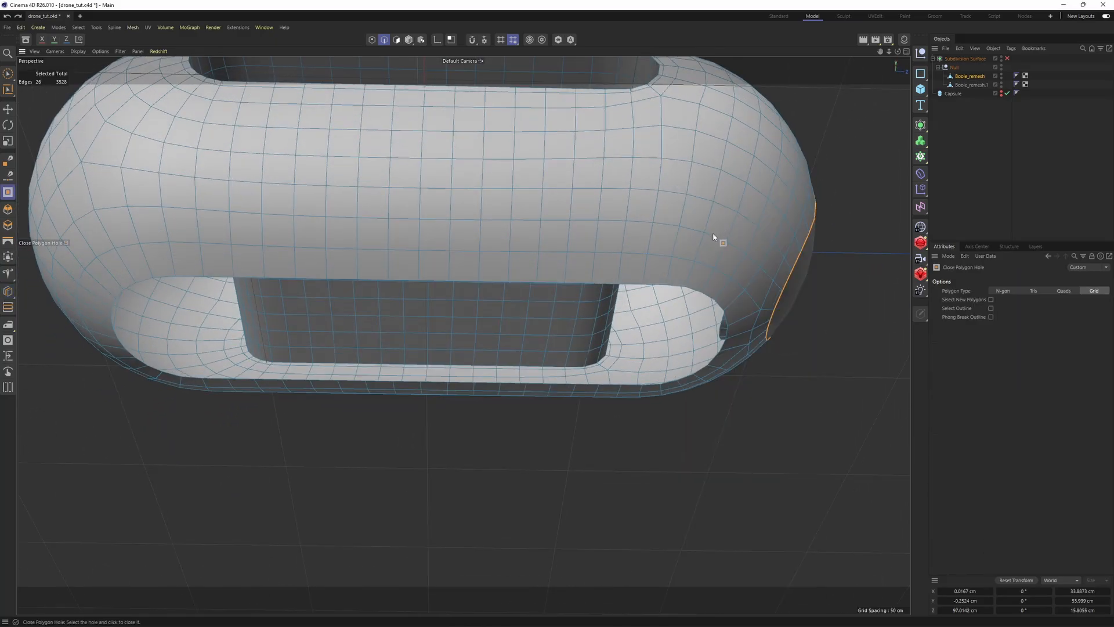
click(640, 284)
alt+drag(632, 282, 621, 259)
middle_click(621, 259)
middle_click(369, 170)
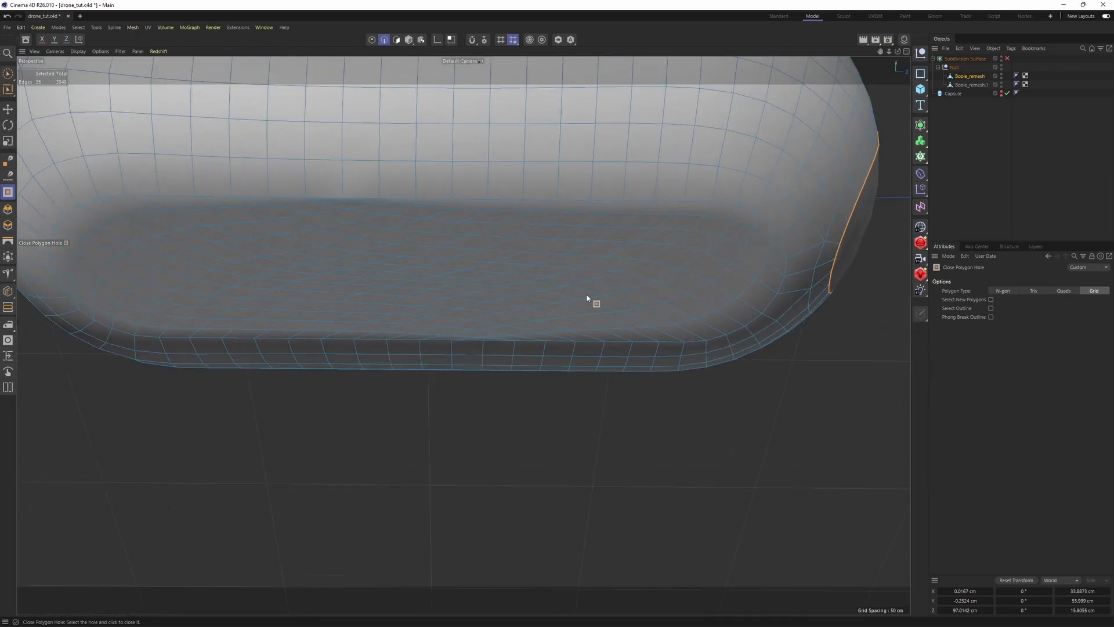
key(ctrl+z)
Step: Bridge the middle edges of the bottom opening's two long sides with a polygon strip using Stitch and Sew
alt+drag(586, 294, 597, 257)
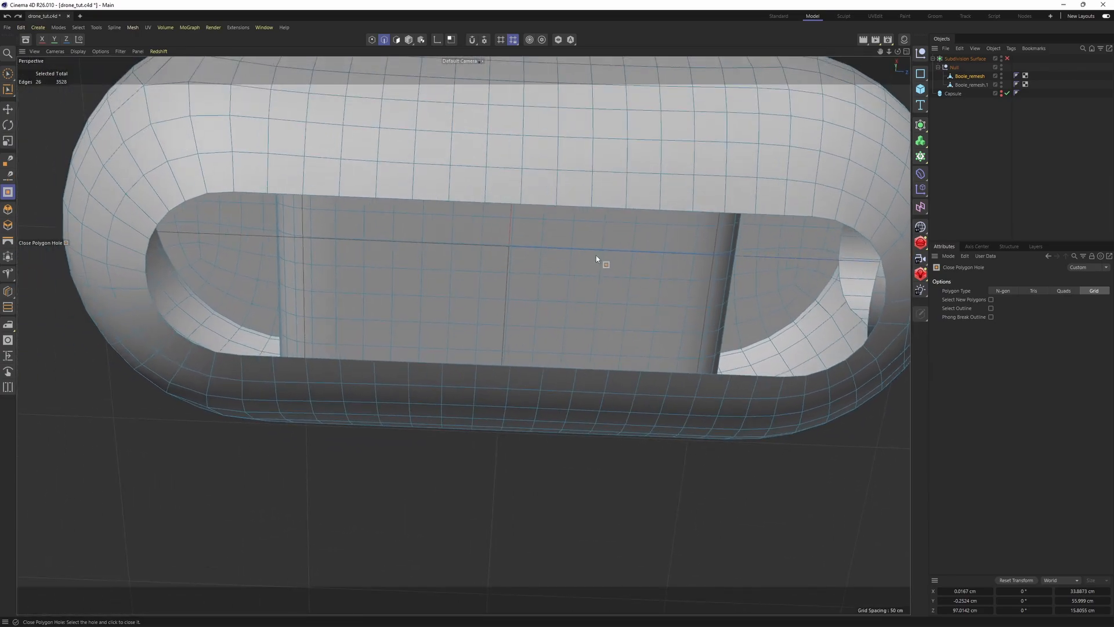
key(Return)
key(e)
scroll(596, 255, down, 2)
alt+middle_drag(589, 232, 571, 260)
key(Return)
key(Return)
alt+drag(554, 165, 567, 428)
alt+drag(480, 354, 495, 209)
scroll(497, 300, down, 3)
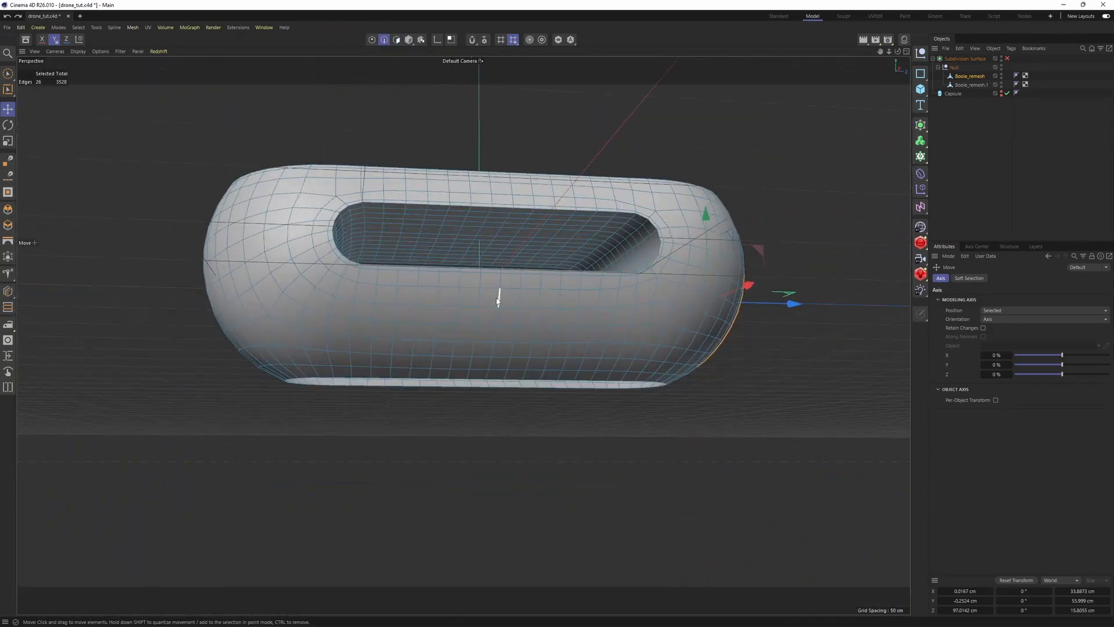
alt+drag(497, 301, 491, 253)
scroll(487, 253, up, 4)
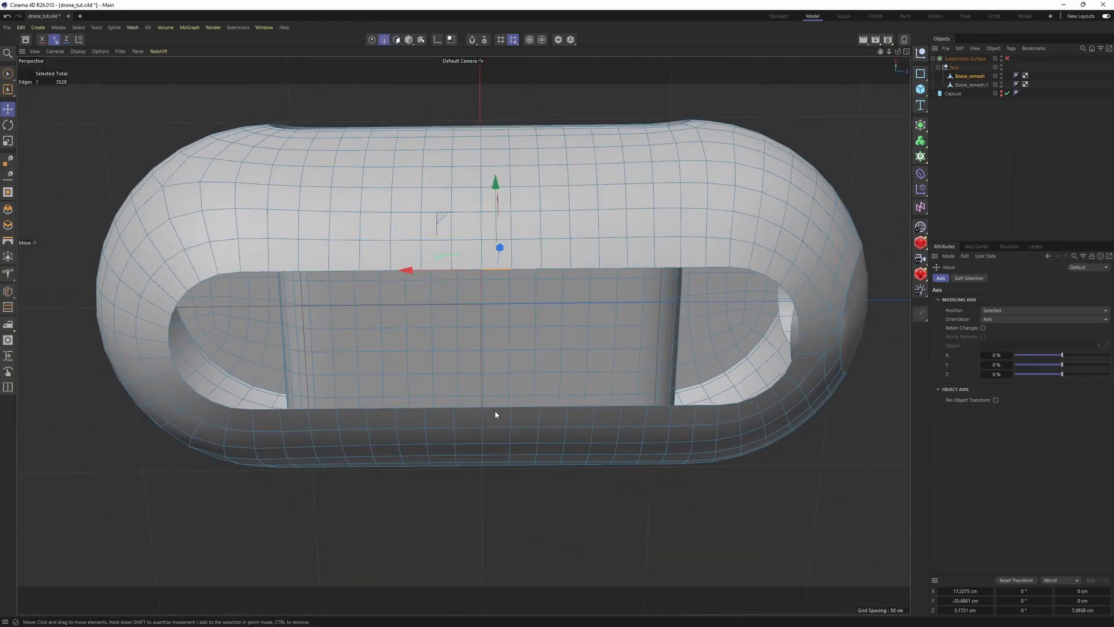
key(m)
key(p)
drag(512, 381, 498, 272)
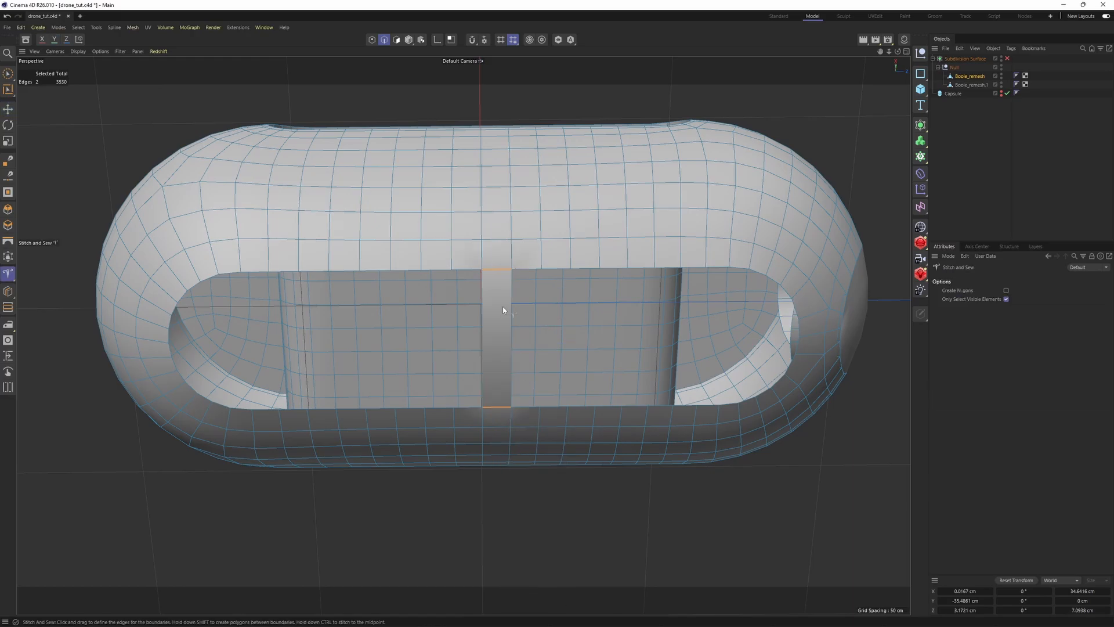
Step: Divide the strip across the bottom opening with three evenly spaced loop cuts
key(k)
key(l)
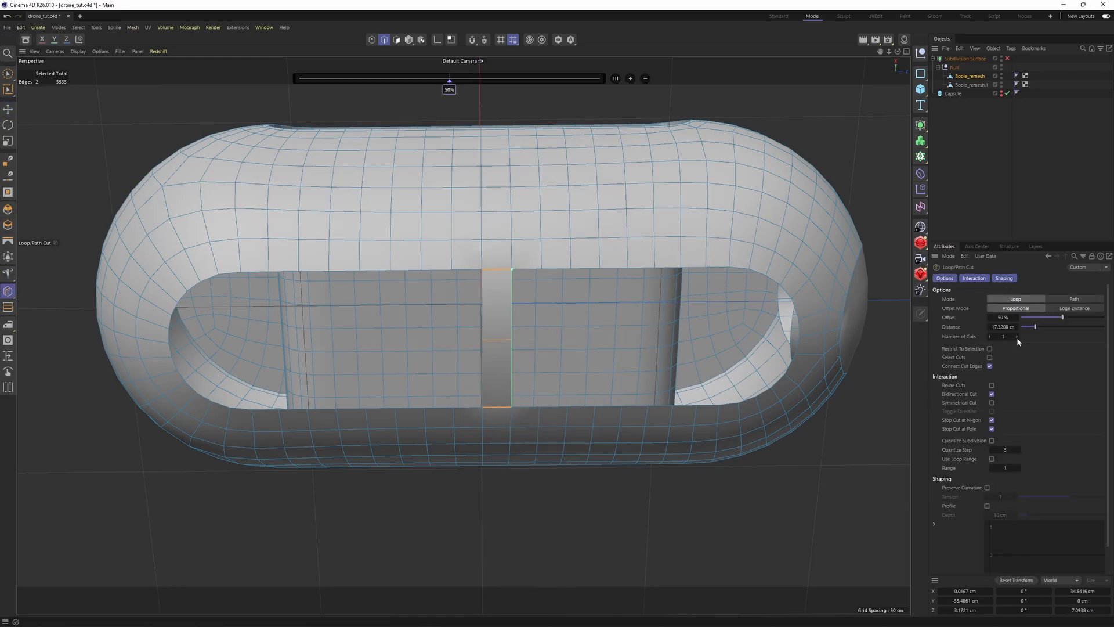
click(1017, 336)
click(1017, 337)
Step: Close the two holes on either side of the bottom strip with Grid polygons
key(m)
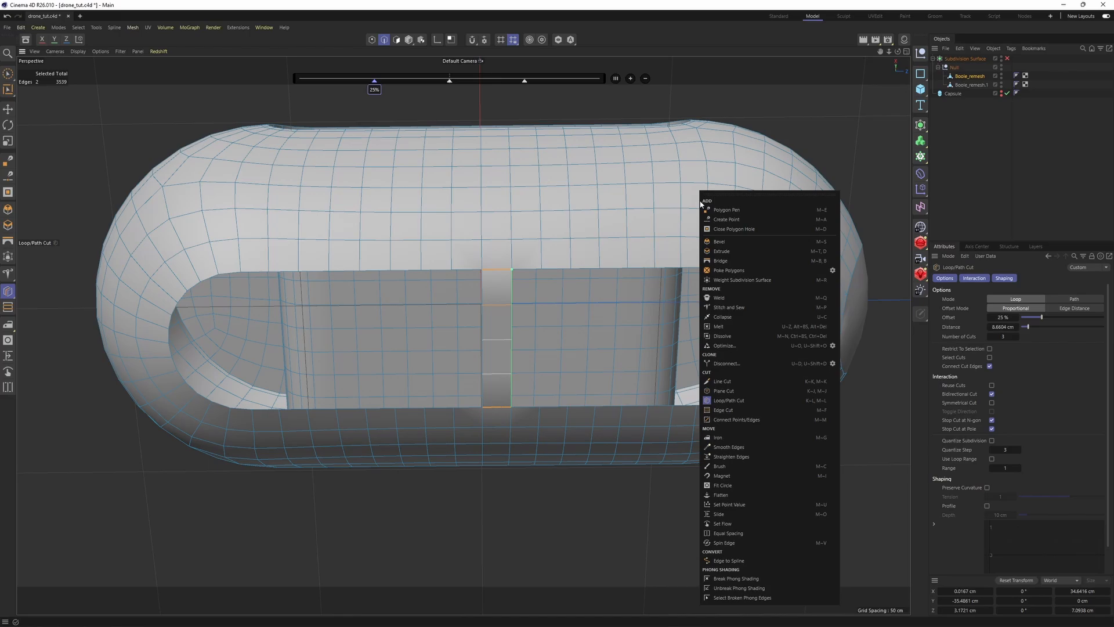
click(744, 230)
click(723, 272)
alt+drag(724, 269, 500, 297)
click(580, 259)
alt+drag(752, 311, 624, 329)
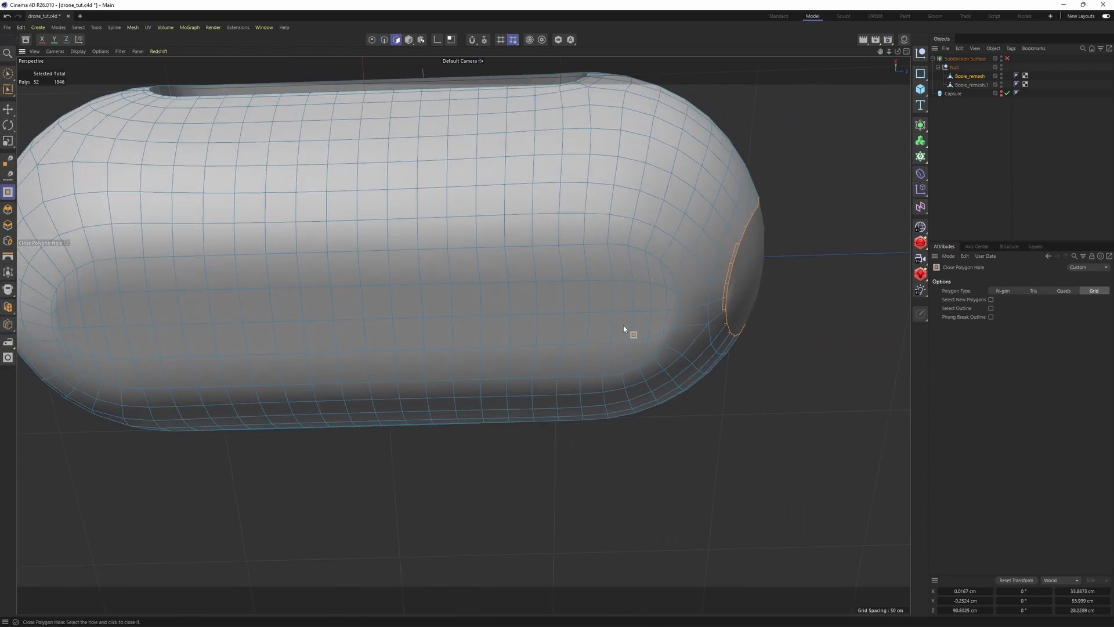
Step: Add a supporting loop cut around the rim of the closed bottom and turn the subdivision on
scroll(641, 313, up, 3)
key(k)
key(l)
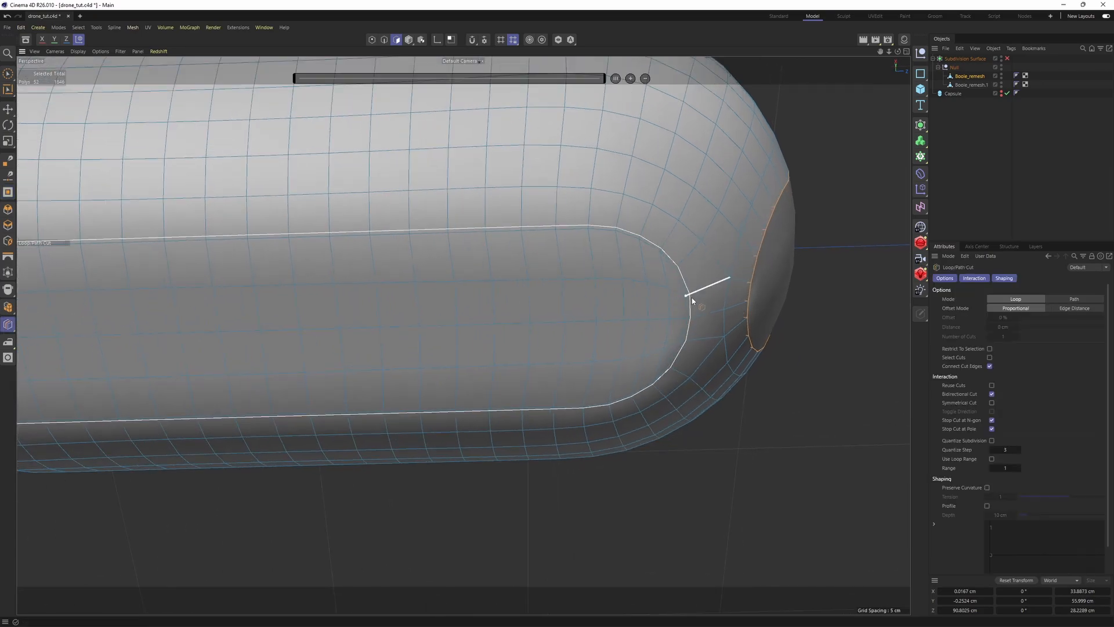
click(1007, 59)
click(1077, 168)
Step: Hide the grid in the viewport and inspect the subdivided body from the side
alt+middle_drag(690, 274, 621, 268)
scroll(581, 282, down, 4)
alt+drag(537, 293, 465, 222)
alt+middle_drag(466, 222, 511, 194)
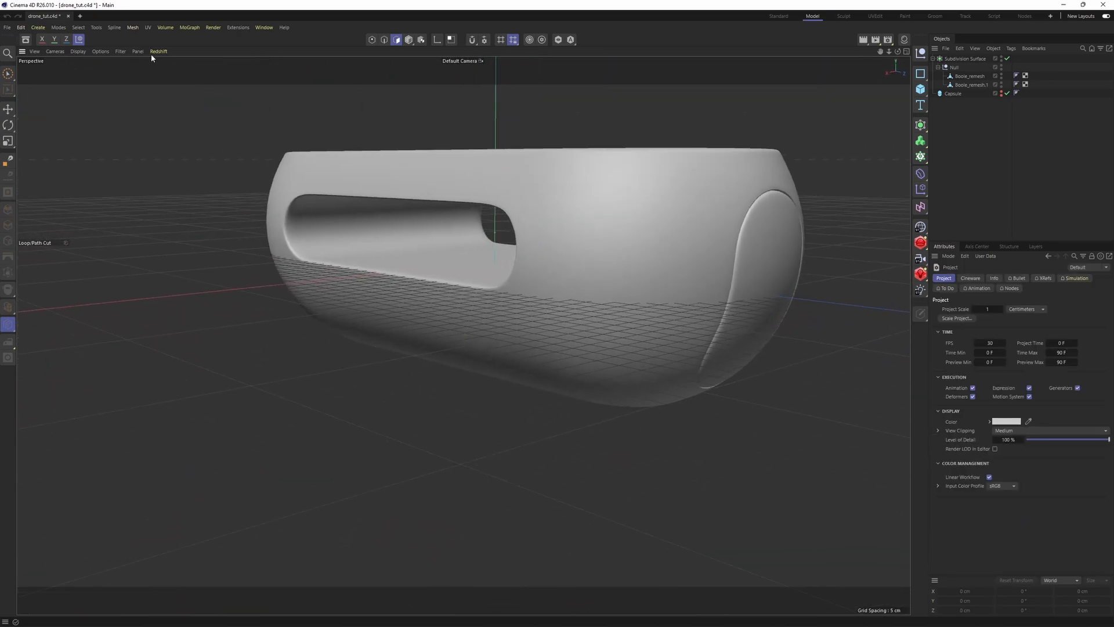
click(139, 52)
mouse_move(123, 55)
click(129, 108)
alt+drag(450, 192, 646, 305)
Step: Split the ring of wall polygons just inside the side opening into a separate object and isolate it in the viewport
click(968, 77)
key(q)
alt+right_drag(645, 305, 694, 293)
alt+drag(739, 284, 475, 386)
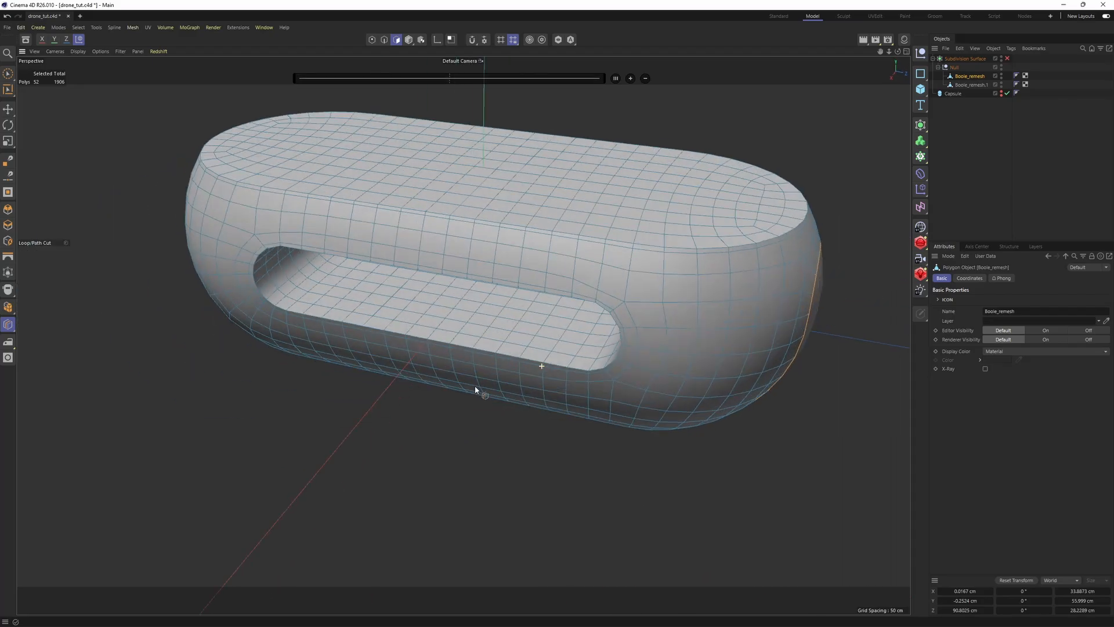
alt+right_drag(475, 386, 511, 351)
key(u)
key(l)
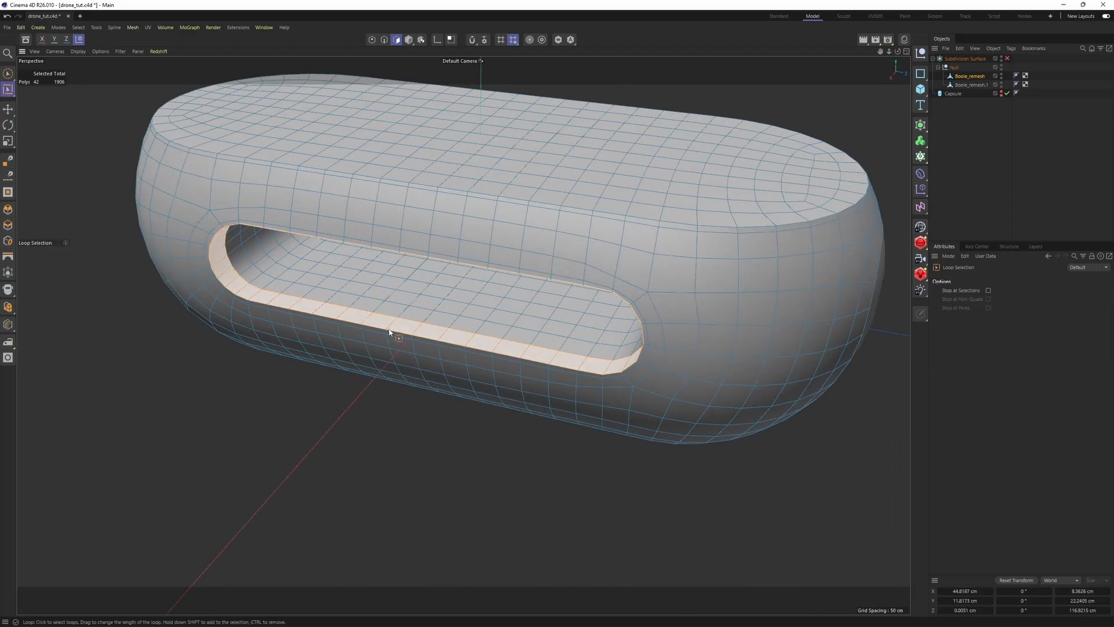
click(390, 332)
key(u)
key(p)
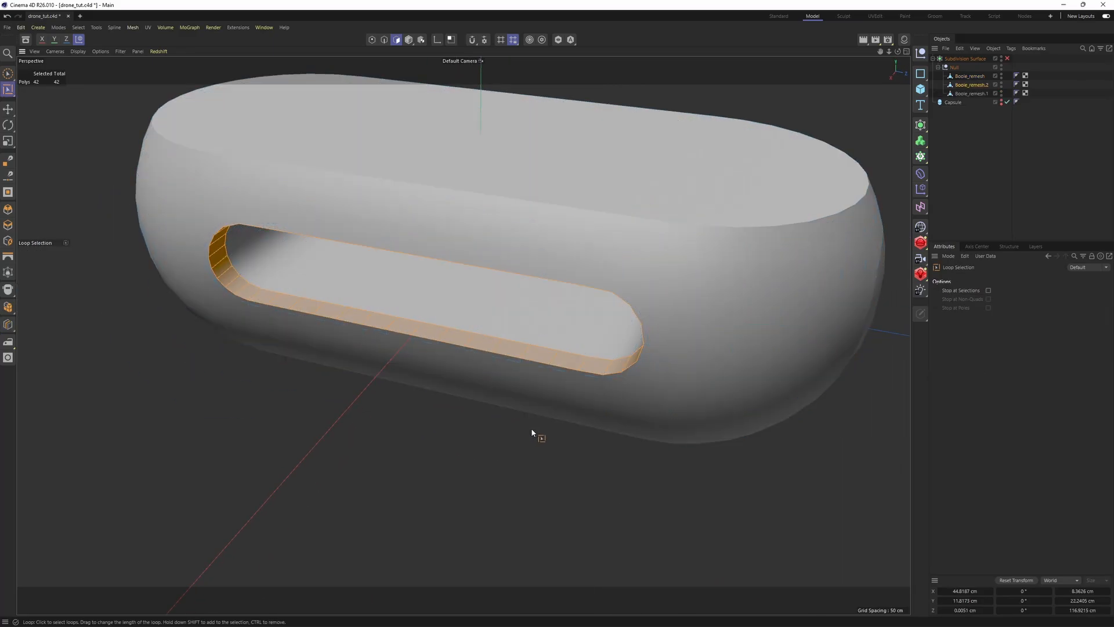
alt+middle_drag(570, 320, 573, 357)
click(560, 42)
alt+drag(496, 236, 569, 240)
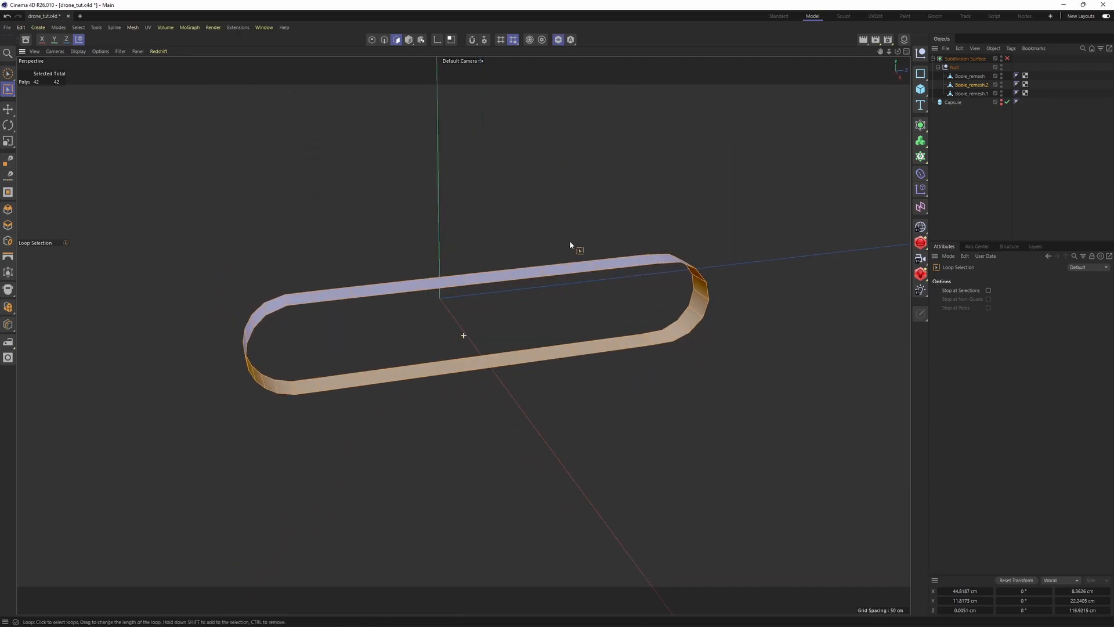
Step: Bridge opposite middle edges of the isolated ring's two long sides with a polygon strip using Stitch and Sew
scroll(540, 269, up, 2)
key(Return)
key(e)
scroll(511, 285, up, 1)
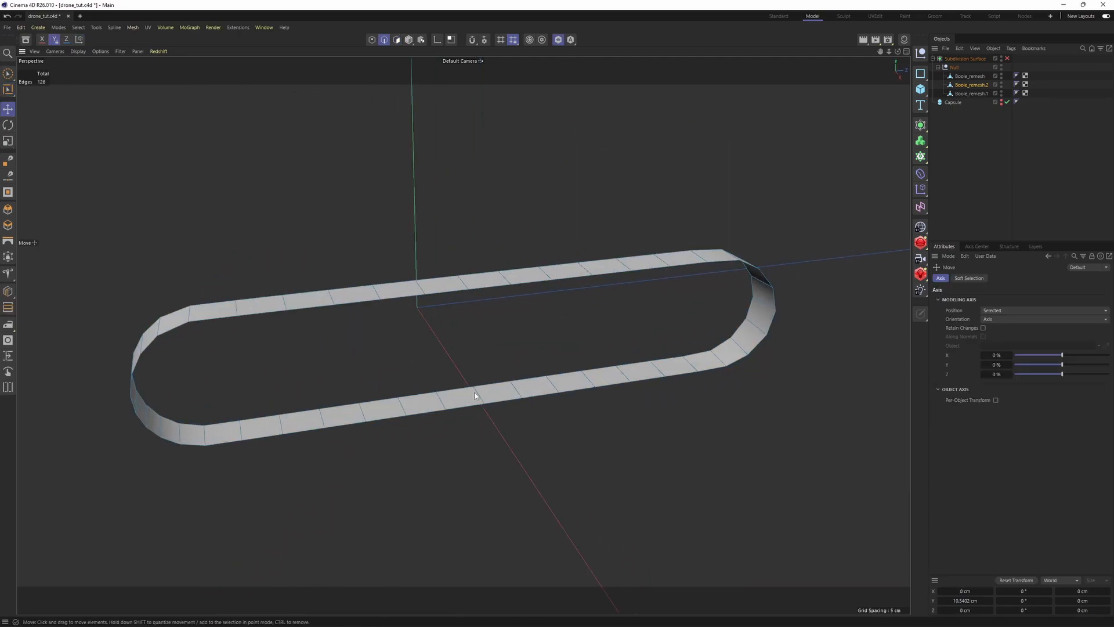
scroll(444, 300, up, 2)
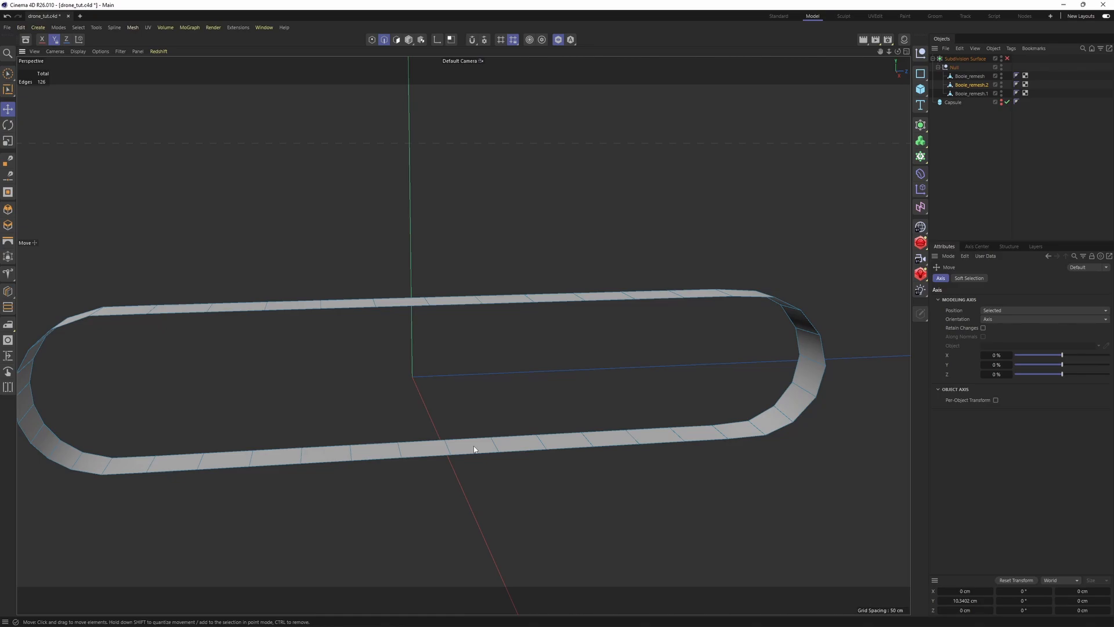
click(474, 452)
alt+drag(484, 429, 456, 325)
shift+click(433, 269)
key(m)
key(p)
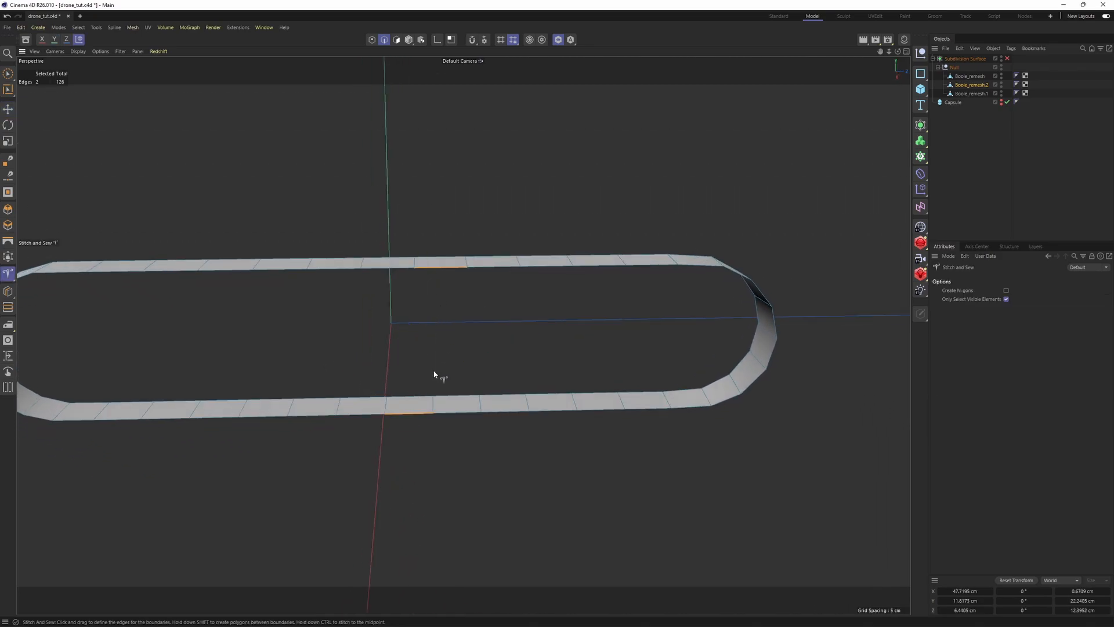
drag(379, 419, 430, 266)
Step: Divide the ring's bridging strip with three evenly spaced loop cuts
key(m)
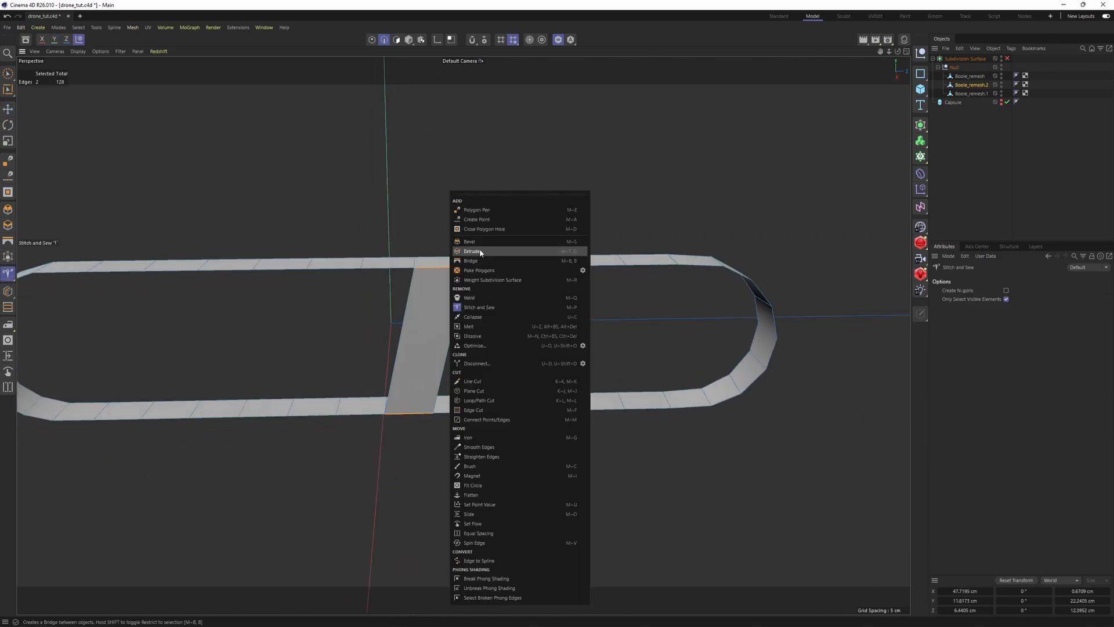
key(l)
click(452, 346)
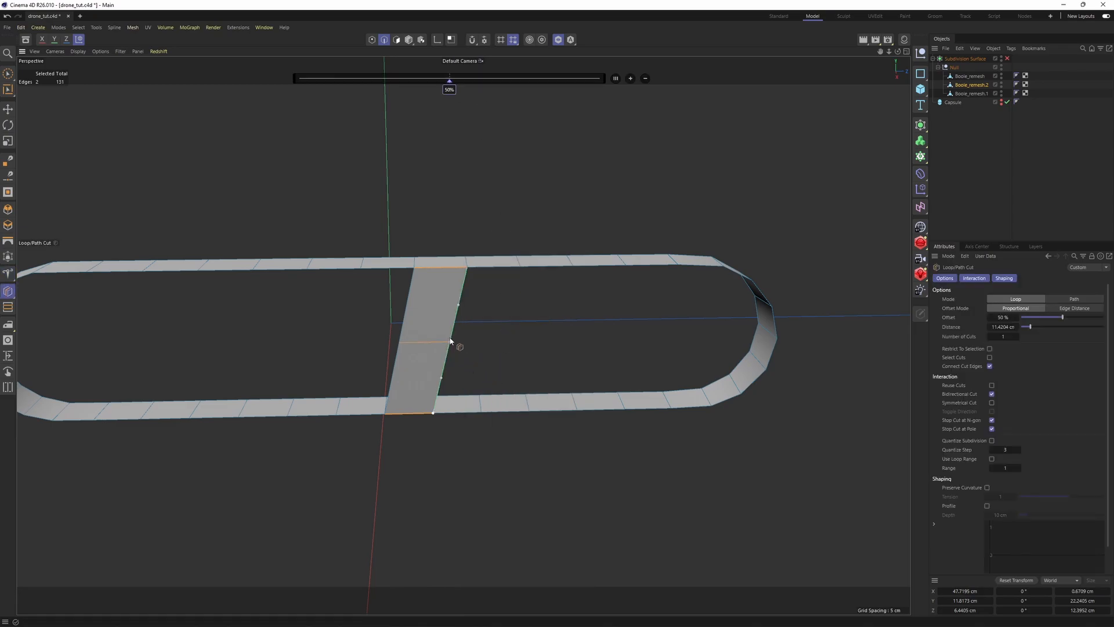
alt+drag(453, 343, 793, 332)
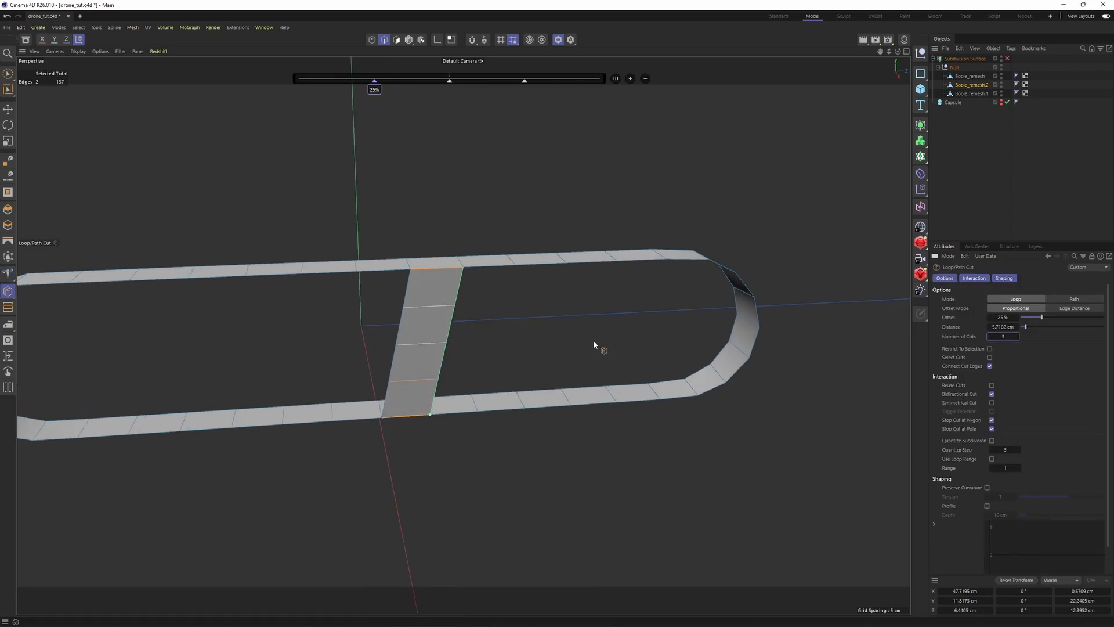
Step: Try to close the hole on one side of the ring's strip with Grid polygons
key(m)
click(495, 226)
click(482, 268)
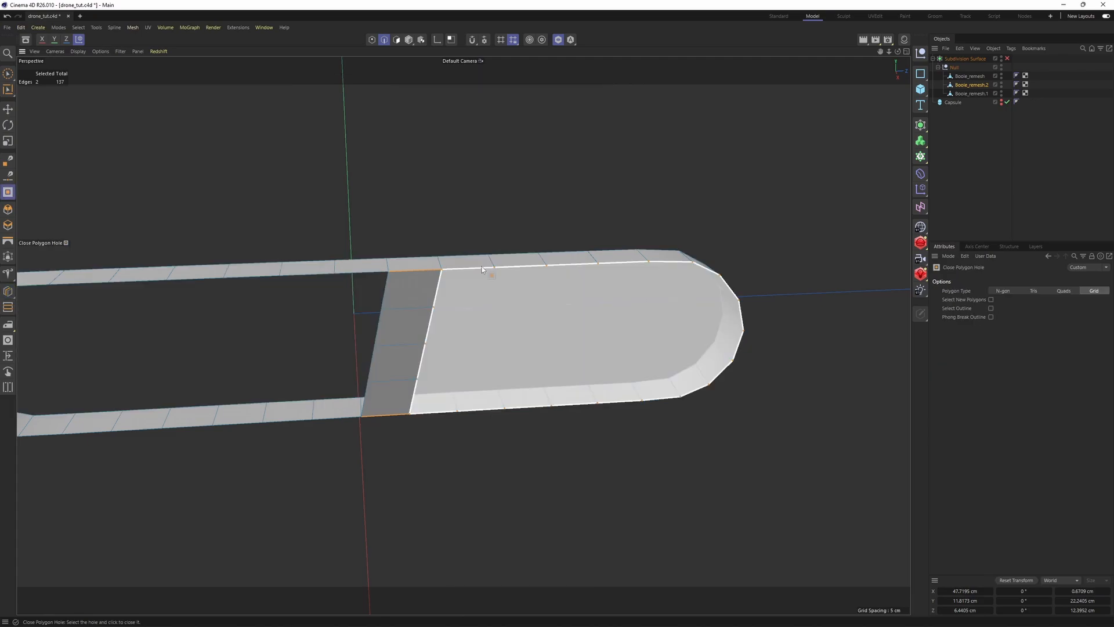
click(481, 267)
alt+drag(489, 284, 500, 358)
key(e)
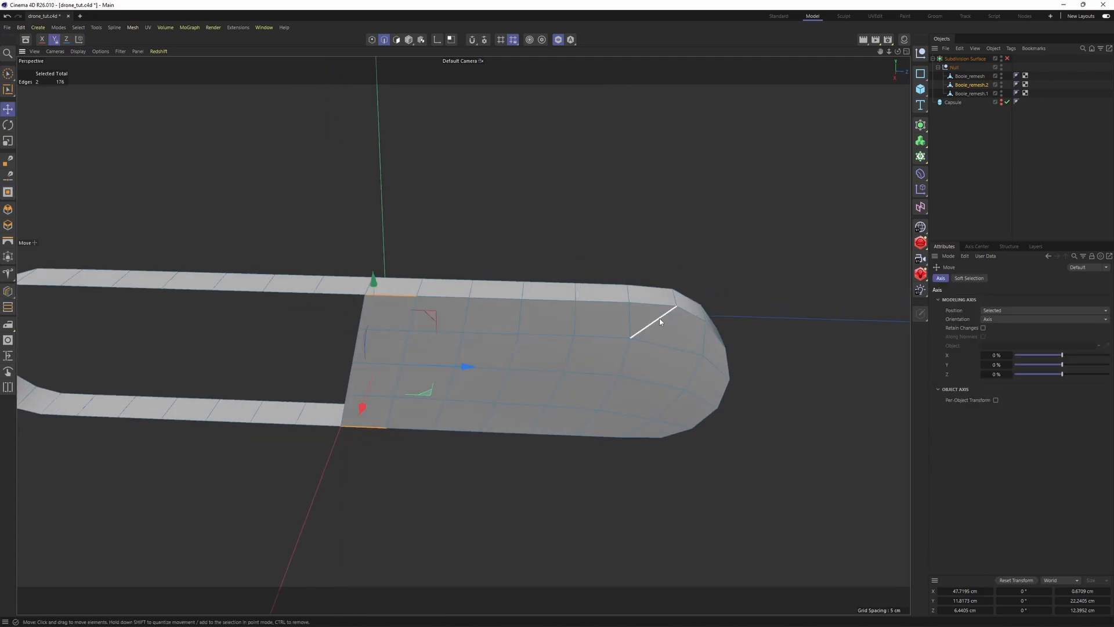
alt+drag(659, 319, 709, 331)
key(ctrl+z)
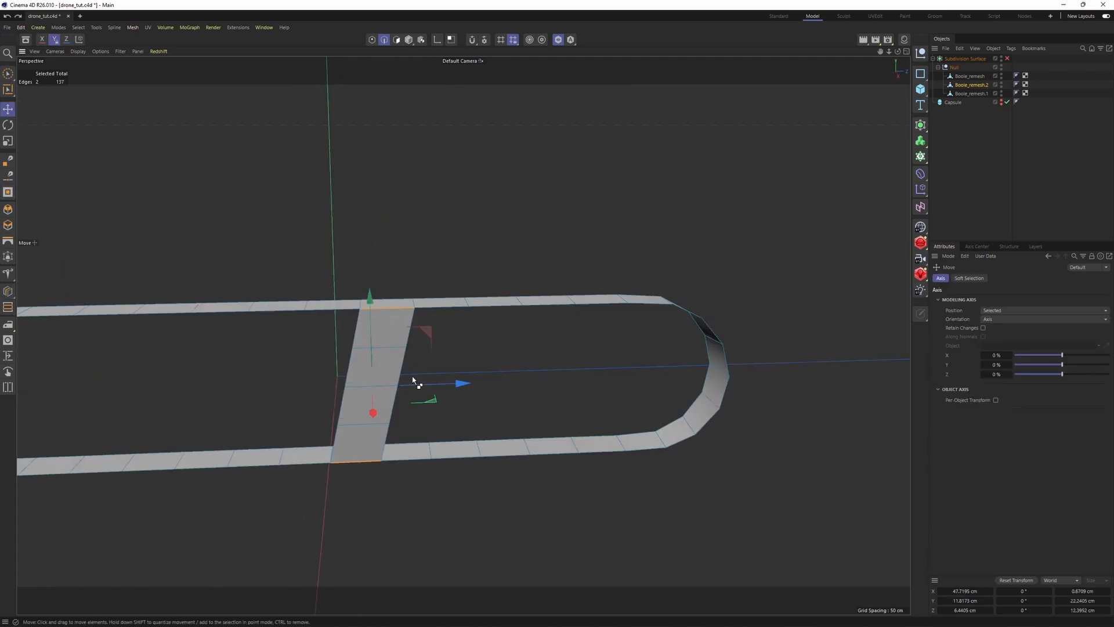
Step: Select the cut edges across the ring's strip and undo the three-cut division
click(377, 348)
shift+click(371, 386)
shift+click(367, 424)
alt+drag(394, 438, 436, 385)
key(ctrl+z)
key(ctrl+z)
key(ctrl+z)
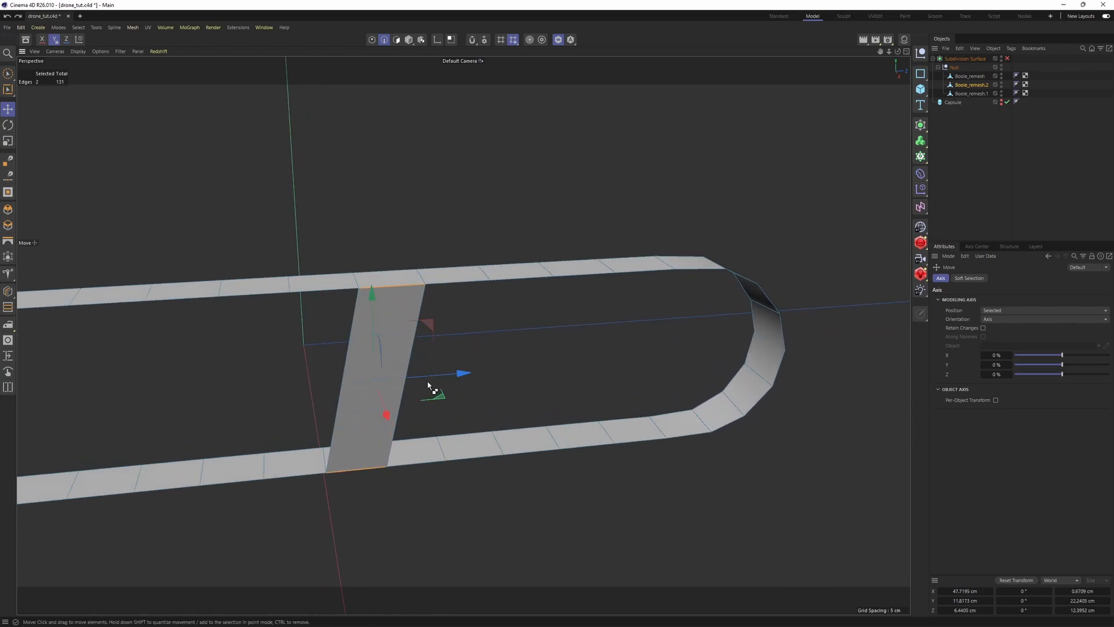
Step: Divide the ring's bridging strip with four evenly spaced loop cuts
key(k)
key(l)
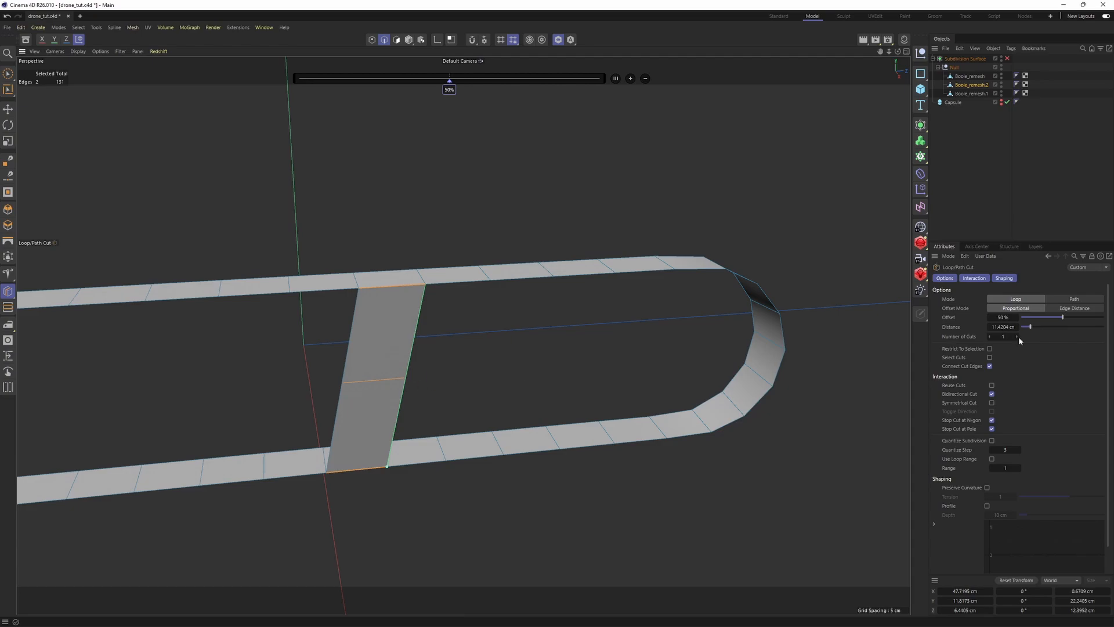
click(1017, 336)
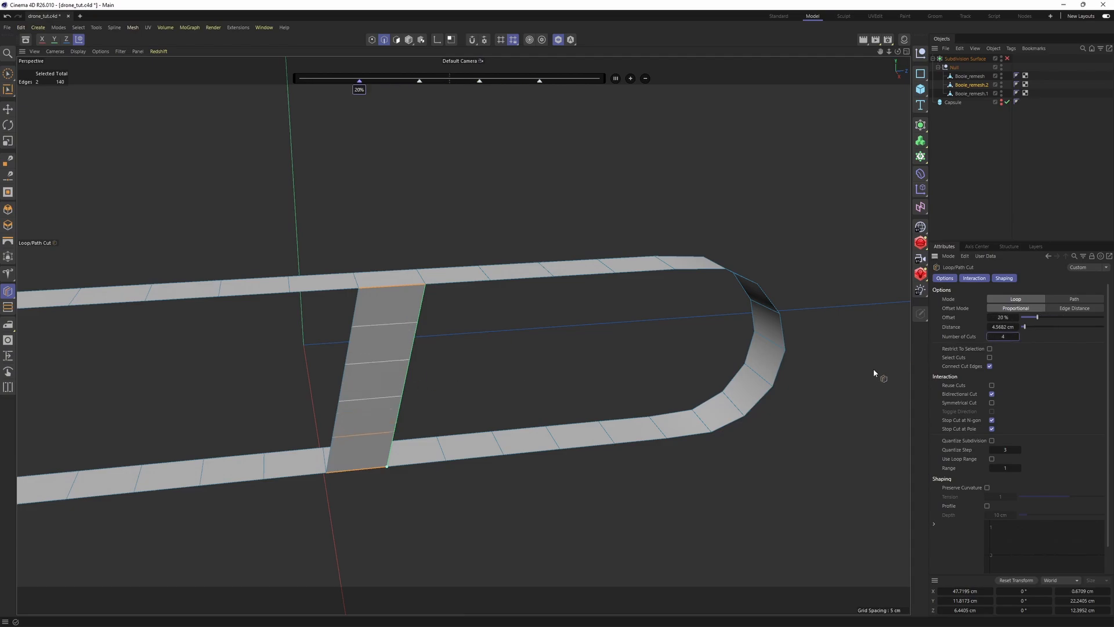
Step: Close the holes on both sides of the ring's strip with Grid polygons to form a flat face
key(m)
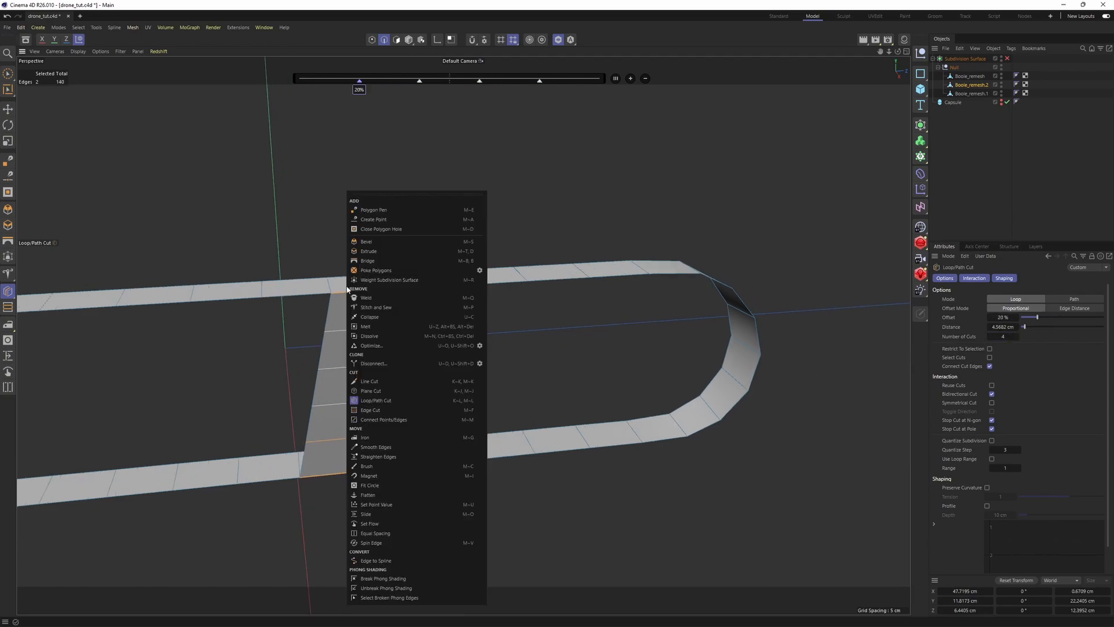
click(413, 229)
click(443, 291)
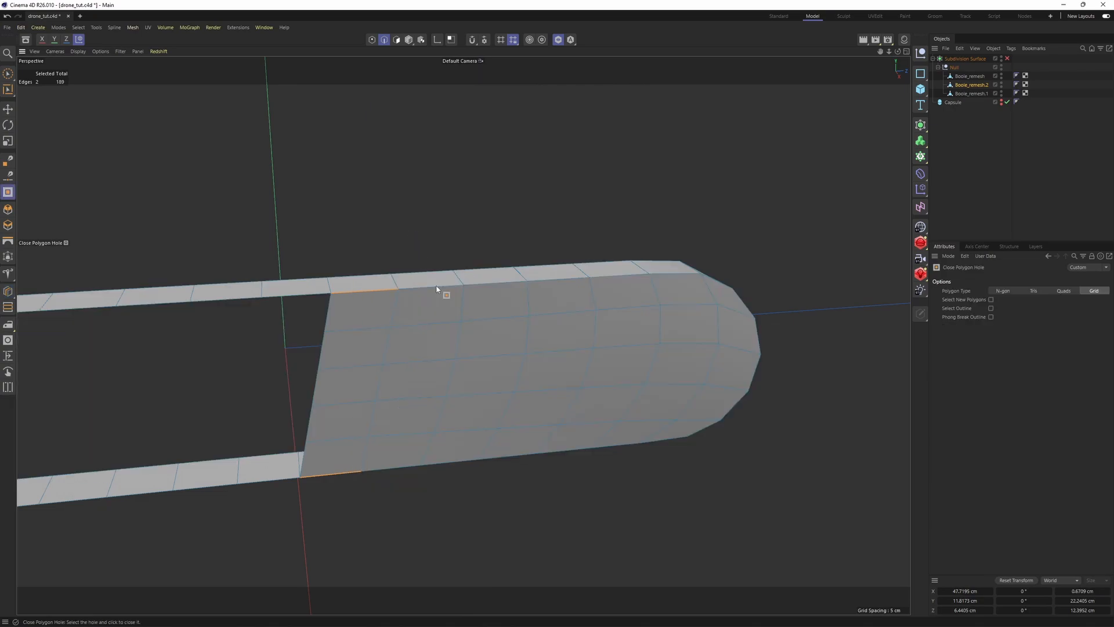
scroll(559, 333, up, 5)
alt+drag(599, 324, 502, 284)
click(417, 264)
Step: Add a loop cut around the insert's side wall near the face rim at 79.52% offset and grow the polygon selection by one ring
key(Return)
key(e)
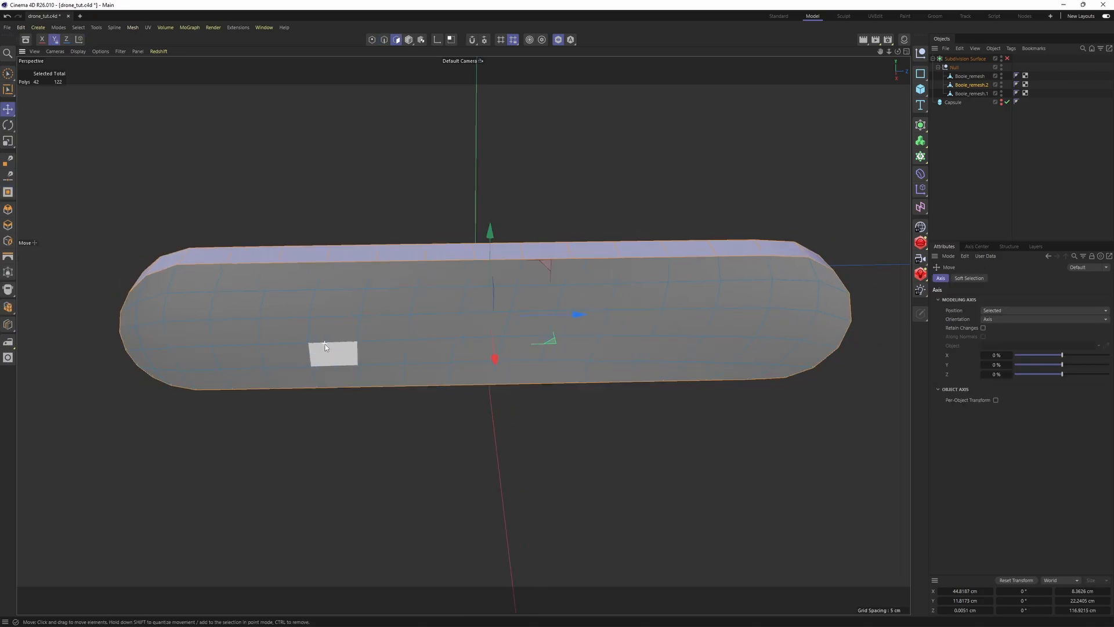
alt+drag(333, 351, 282, 348)
scroll(442, 322, up, 1)
key(k)
key(l)
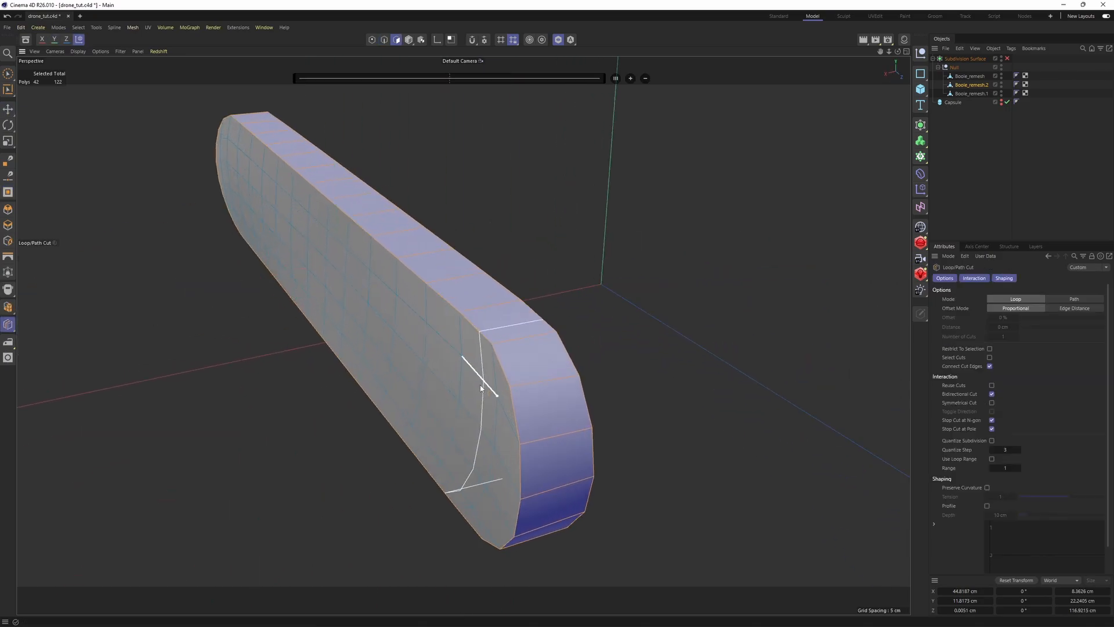
click(525, 388)
alt+drag(521, 382, 562, 409)
key(u)
key(y)
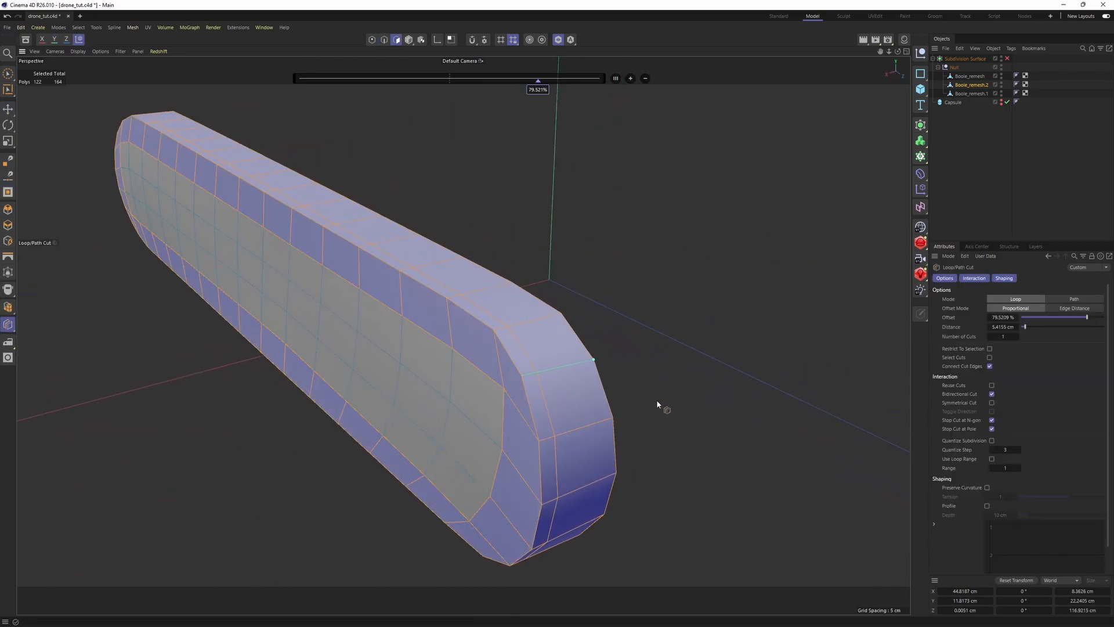
Step: Fill-select the side insert's front face within its looped wall strip and inset it slightly for a supporting loop
key(u)
key(l)
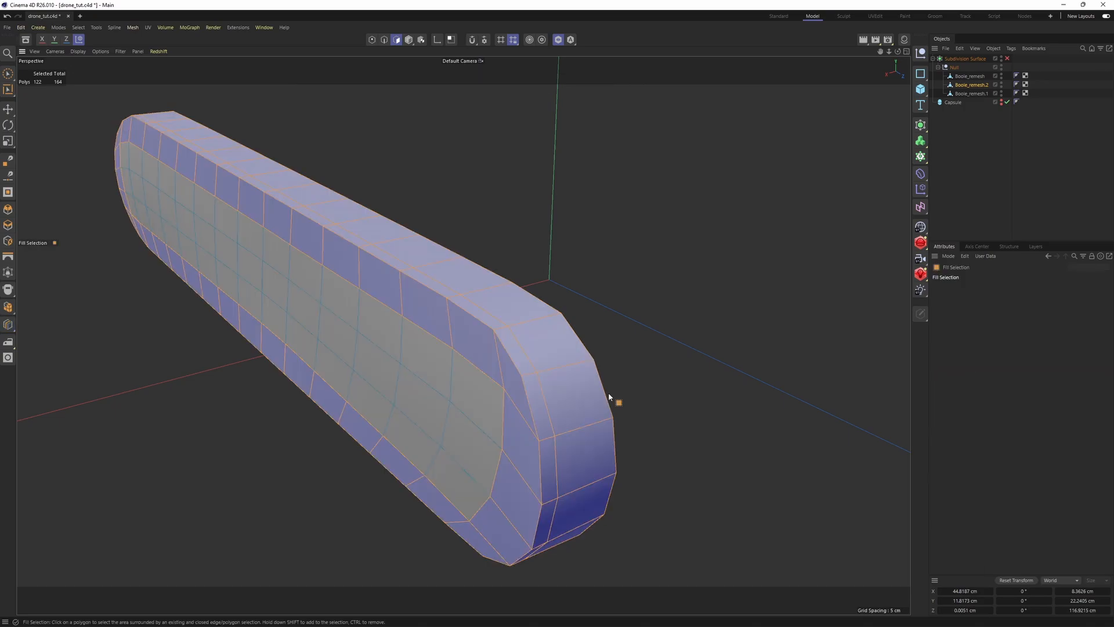
click(531, 378)
key(u)
key(f)
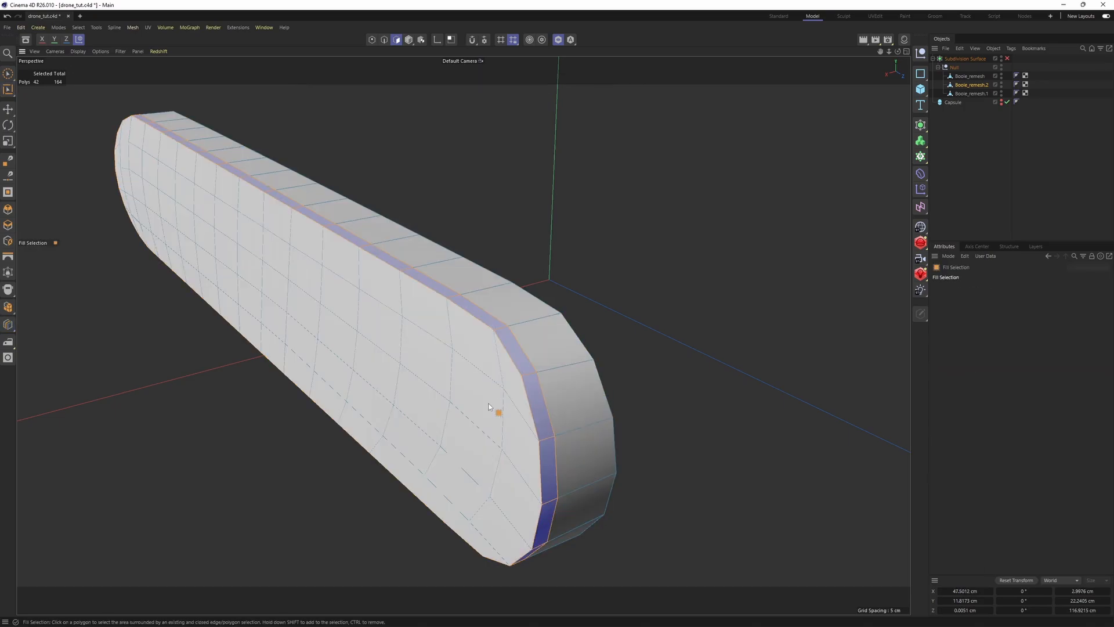
click(490, 404)
key(i)
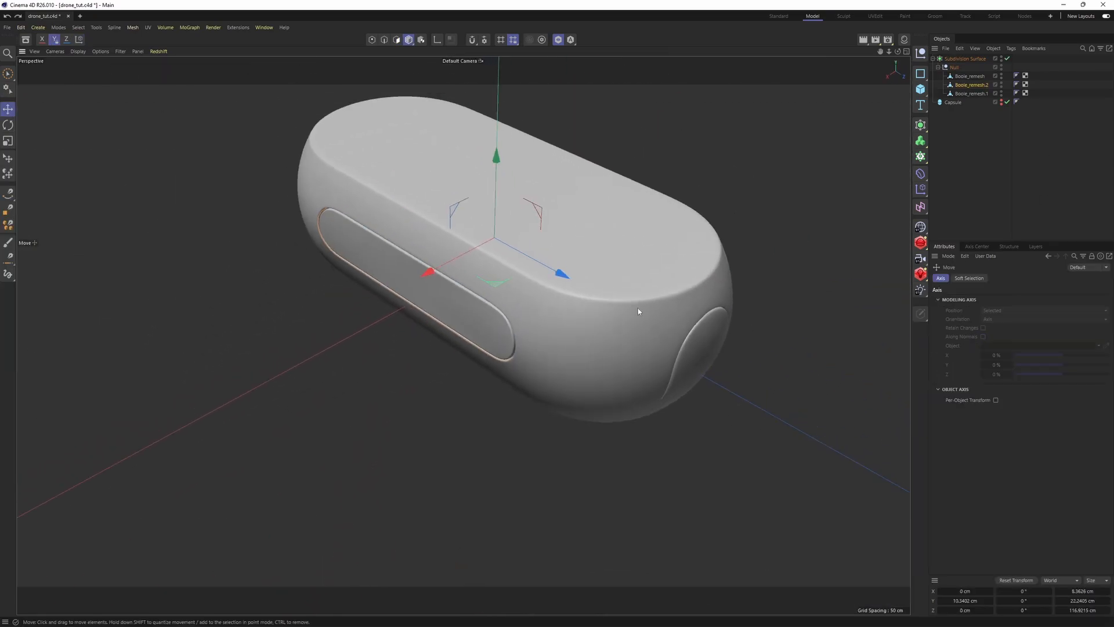
Step: Add a Symmetry object as parent of the side insert to mirror it to the opposite side of the body
alt+drag(482, 313, 255, 256)
alt+drag(499, 230, 533, 293)
click(921, 126)
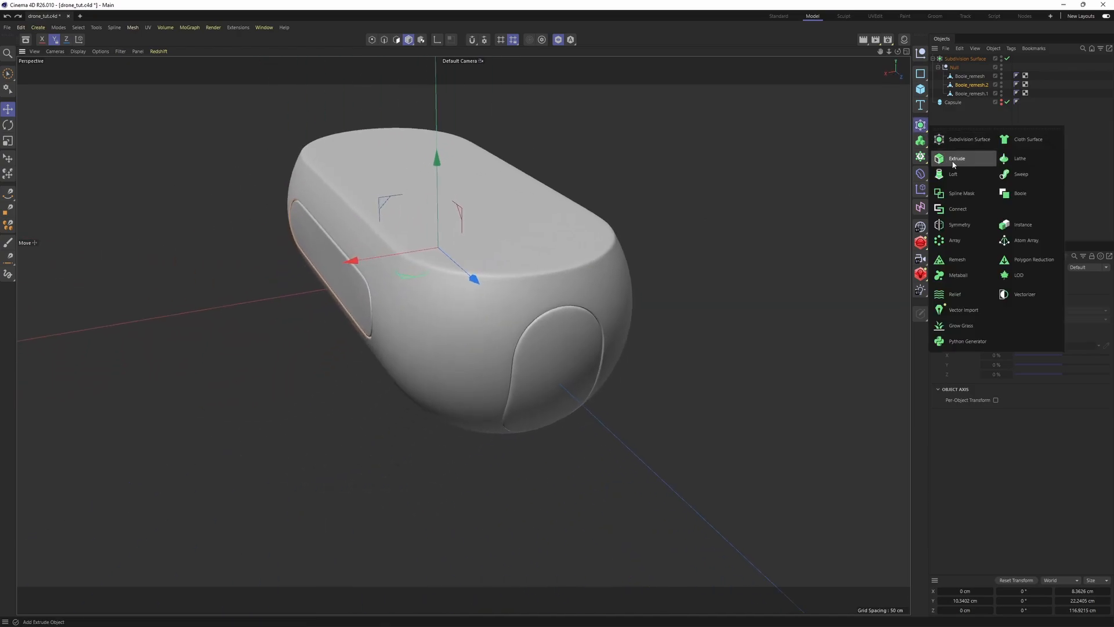
click(964, 225)
alt+drag(674, 287, 516, 242)
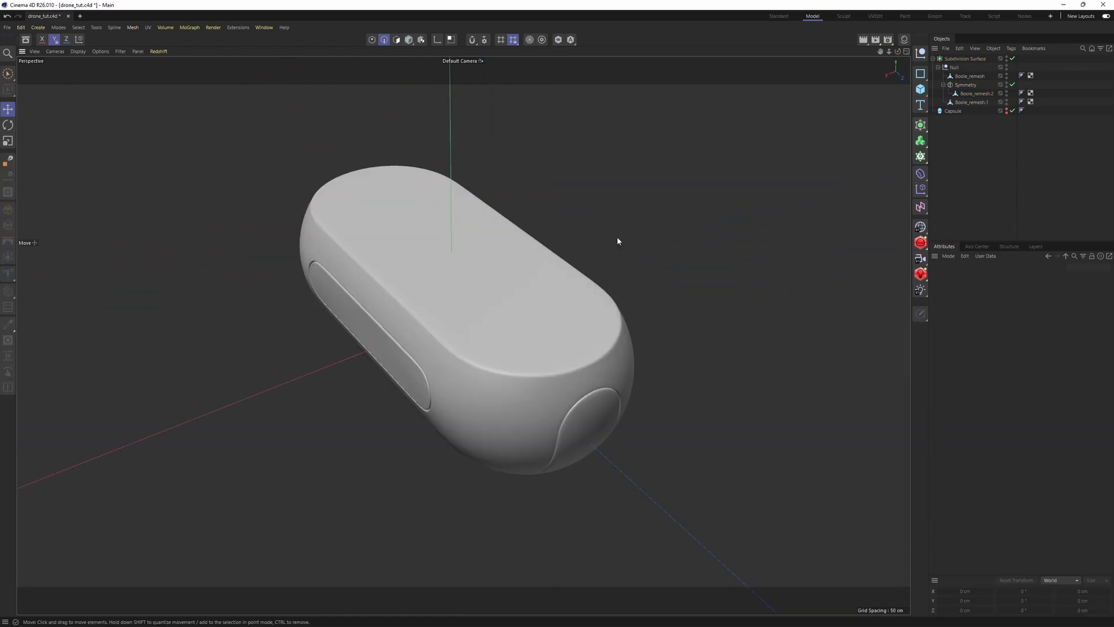
alt+middle_drag(576, 252, 575, 271)
alt+right_drag(575, 272, 573, 250)
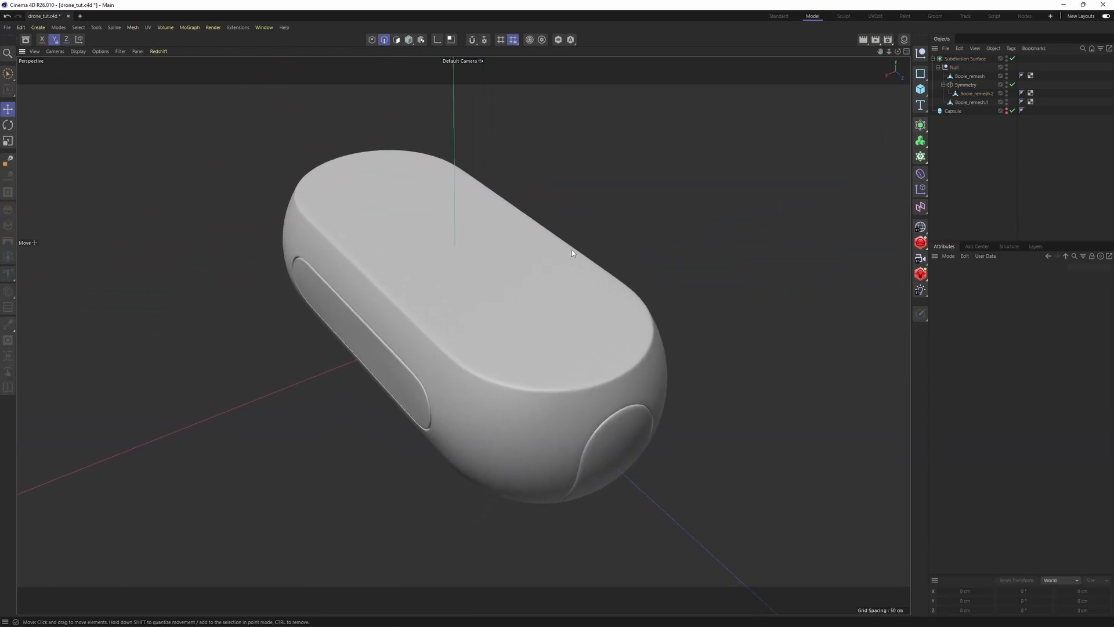
alt+drag(573, 250, 600, 277)
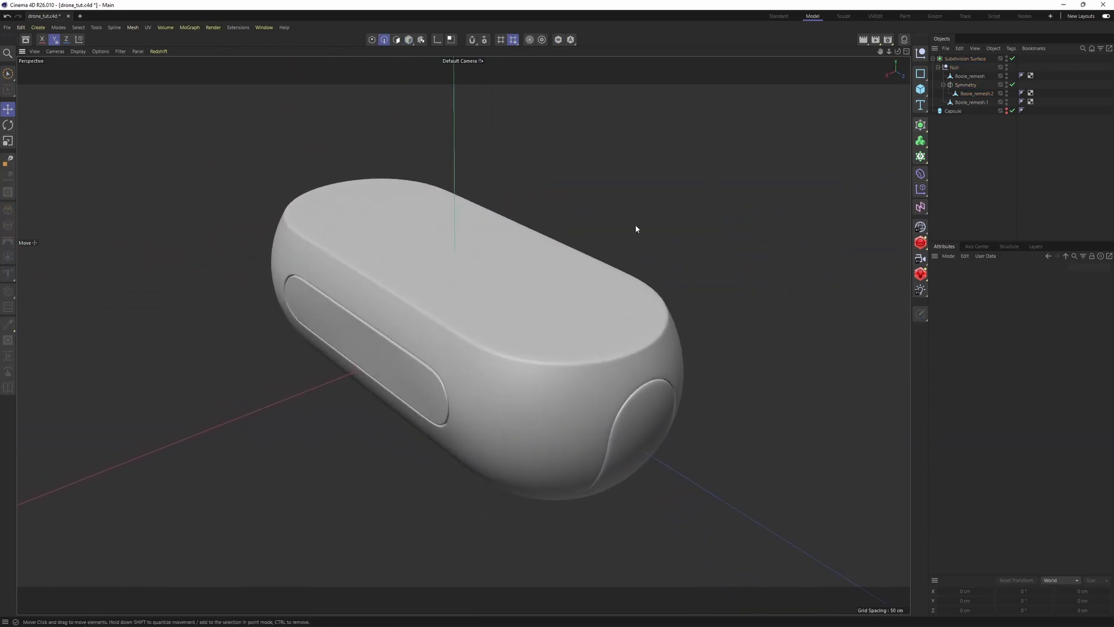
alt+drag(636, 228, 723, 296)
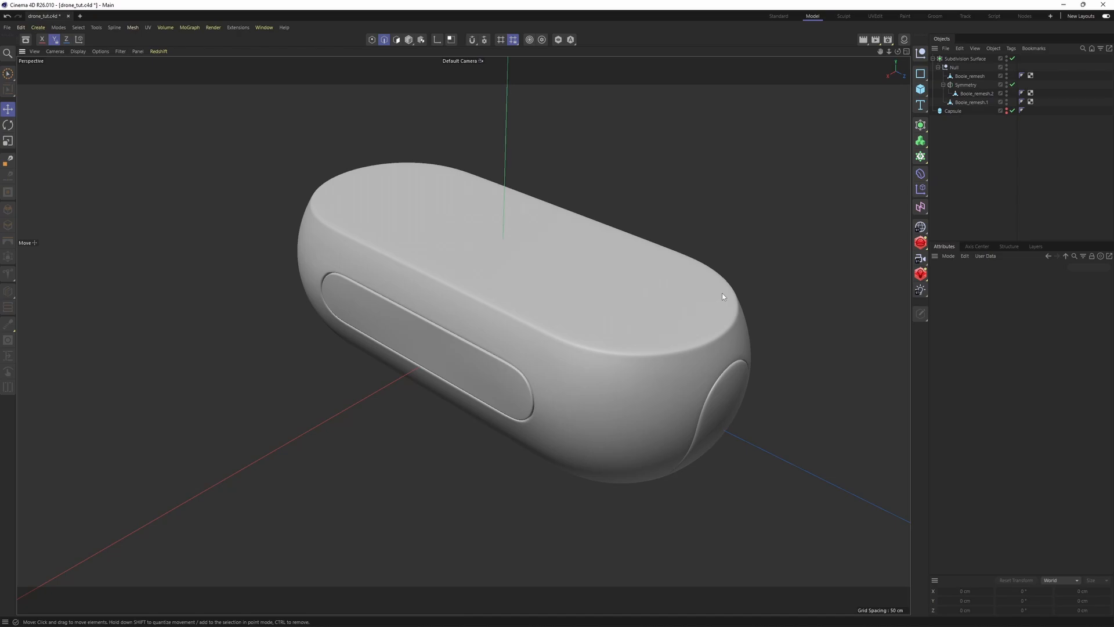
Step: Flatten the side insert's middle edge loop along Z with subdivision off and place it at Z 0 cm
click(970, 76)
click(966, 94)
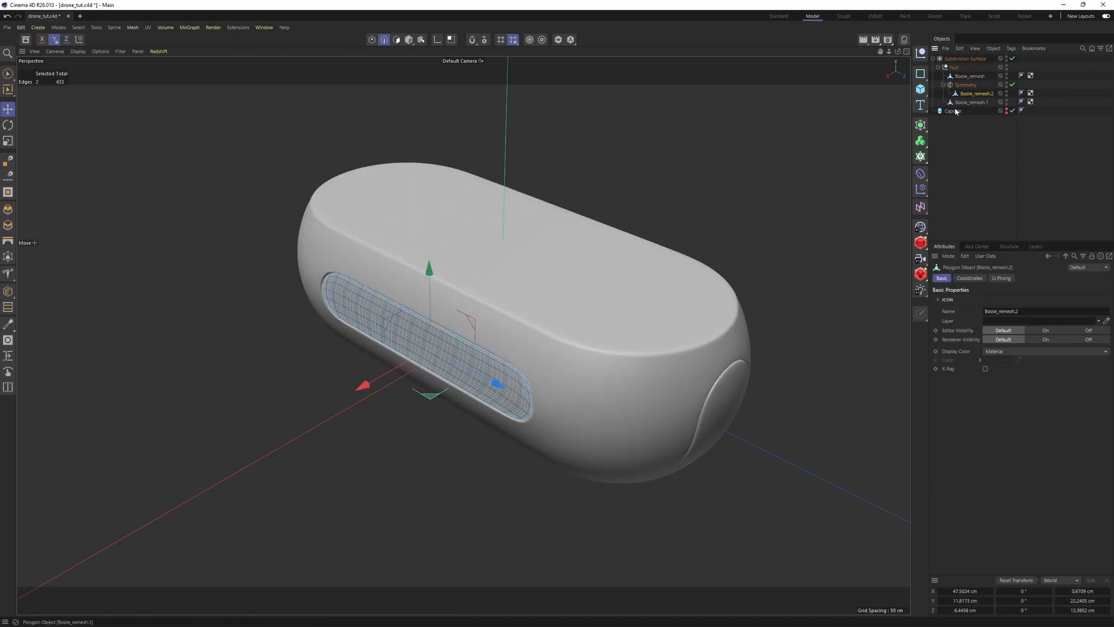
alt+drag(482, 307, 582, 284)
key(q)
scroll(436, 375, up, 5)
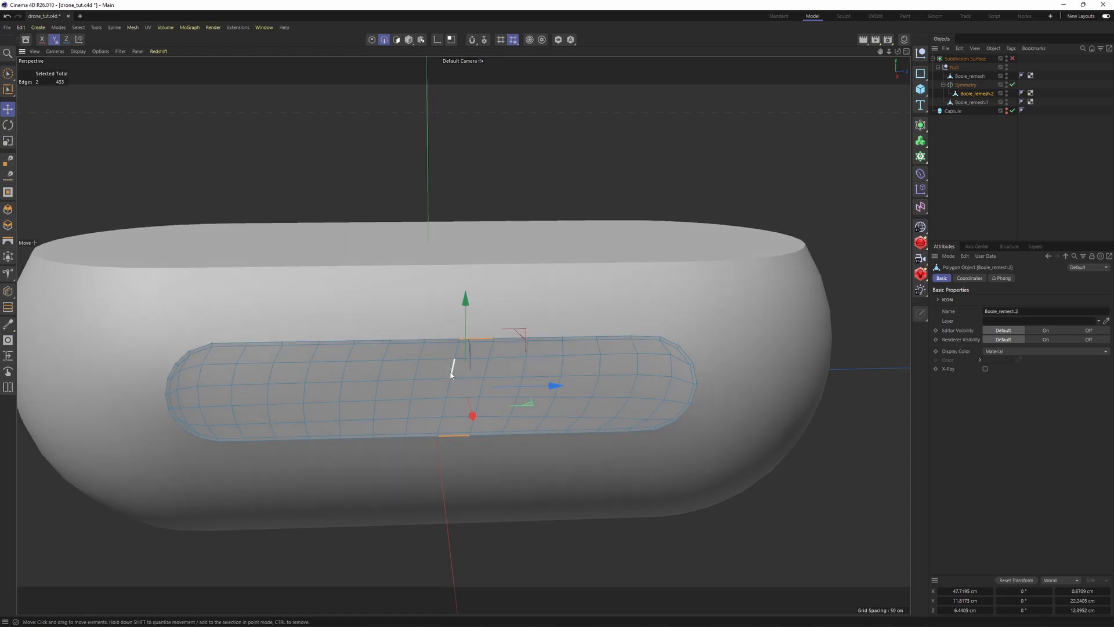
double_click(451, 374)
alt+drag(452, 375, 478, 371)
key(t)
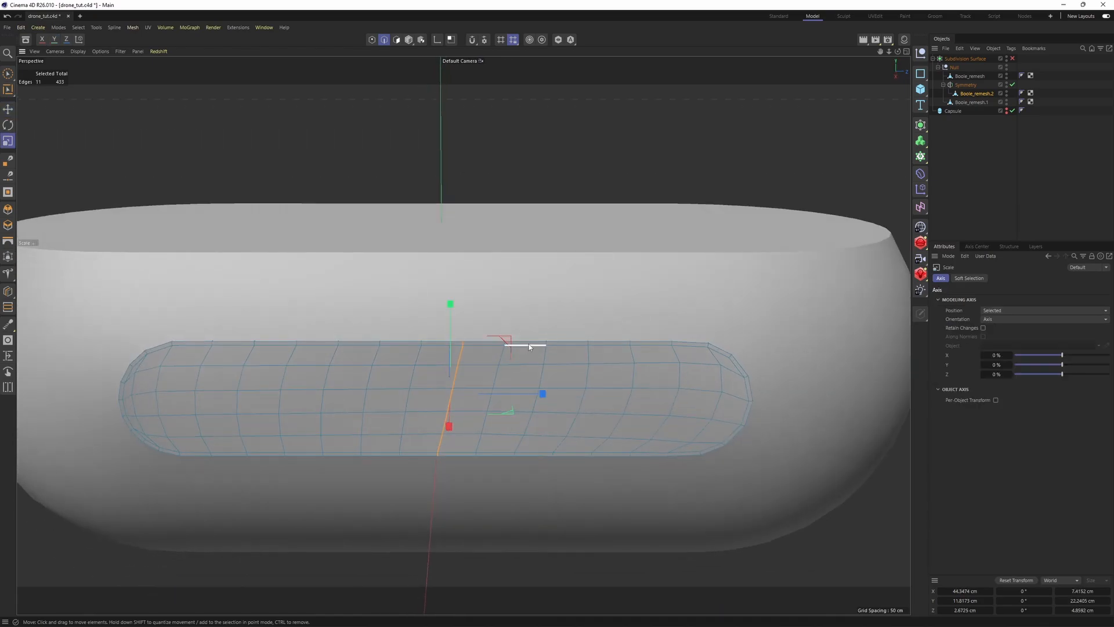
drag(542, 393, 660, 348)
key(e)
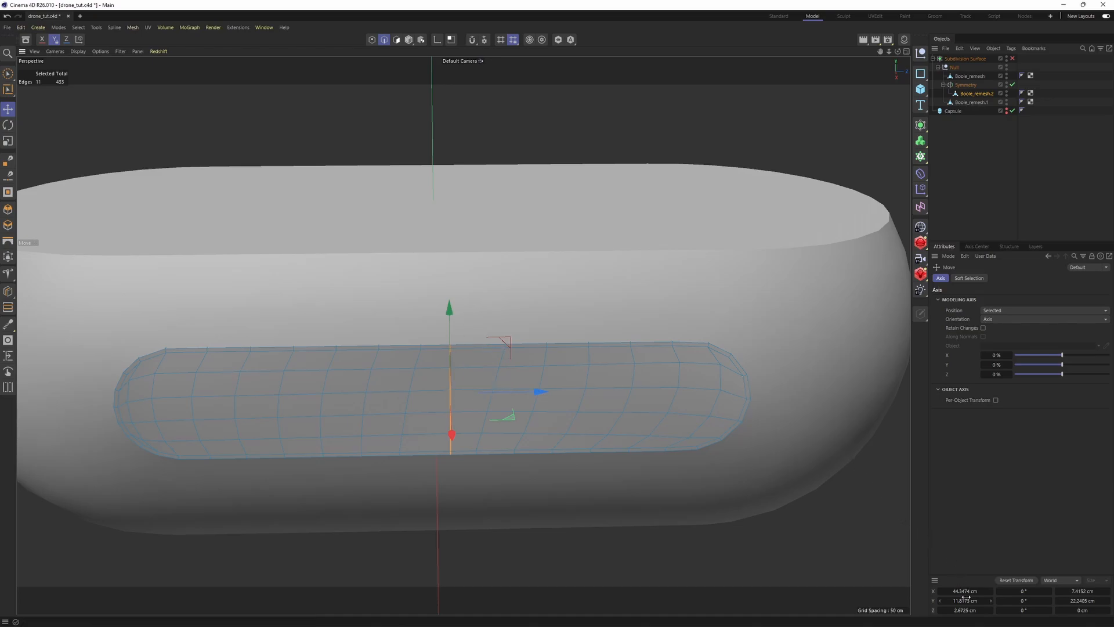
click(1057, 580)
Step: Fill-select the half of the insert on the negative Z side of the middle loop and delete it
key(u)
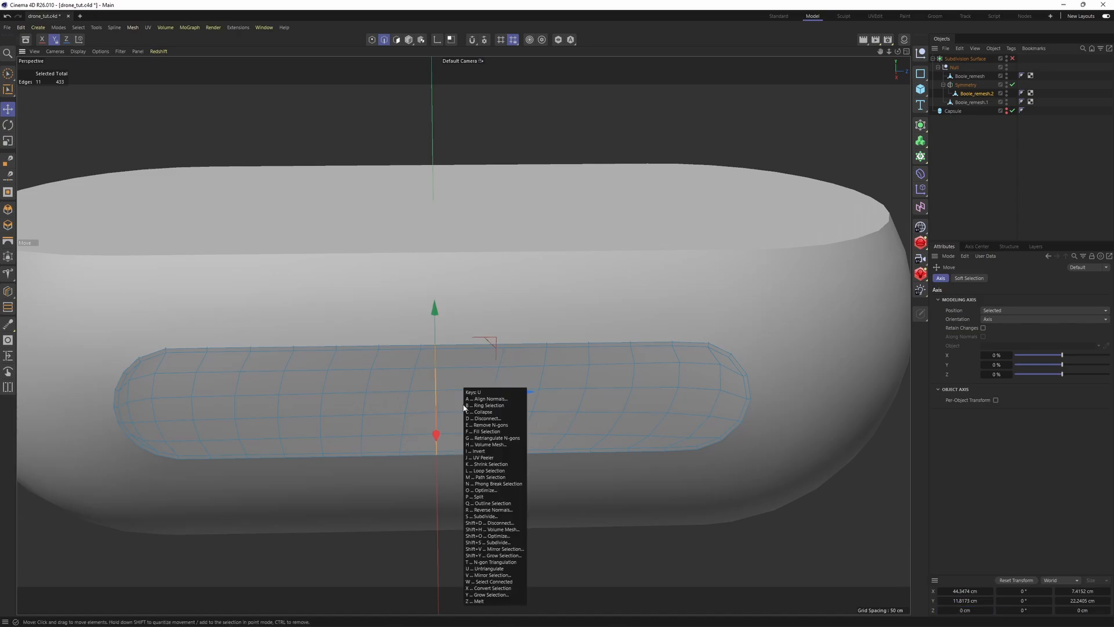
key(f)
click(276, 407)
key(Delete)
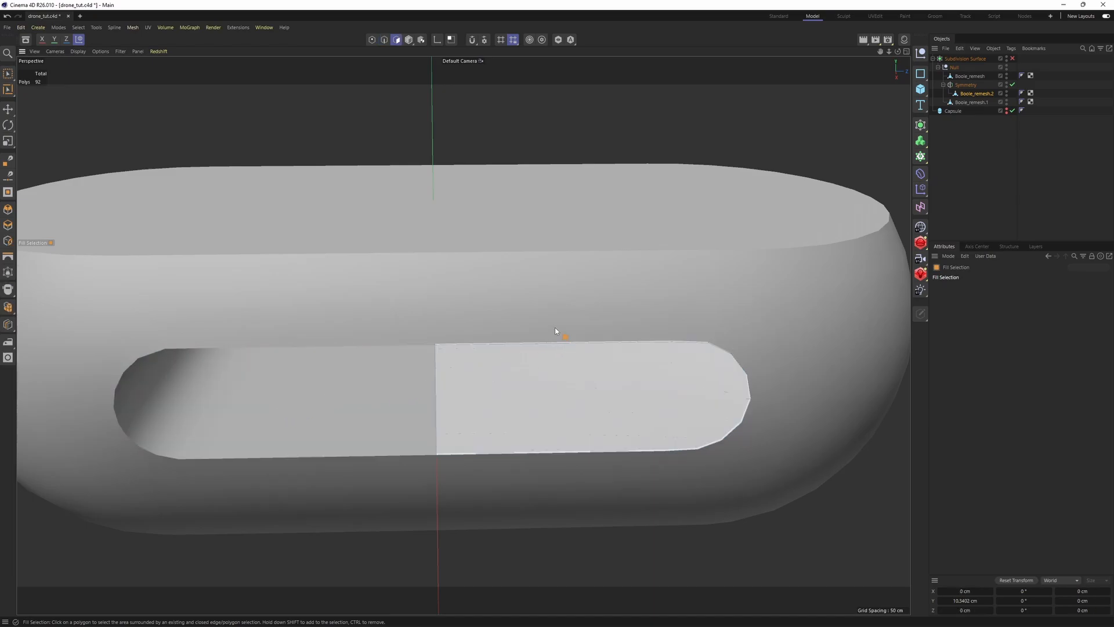
alt+drag(547, 327, 473, 360)
scroll(585, 396, down, 1)
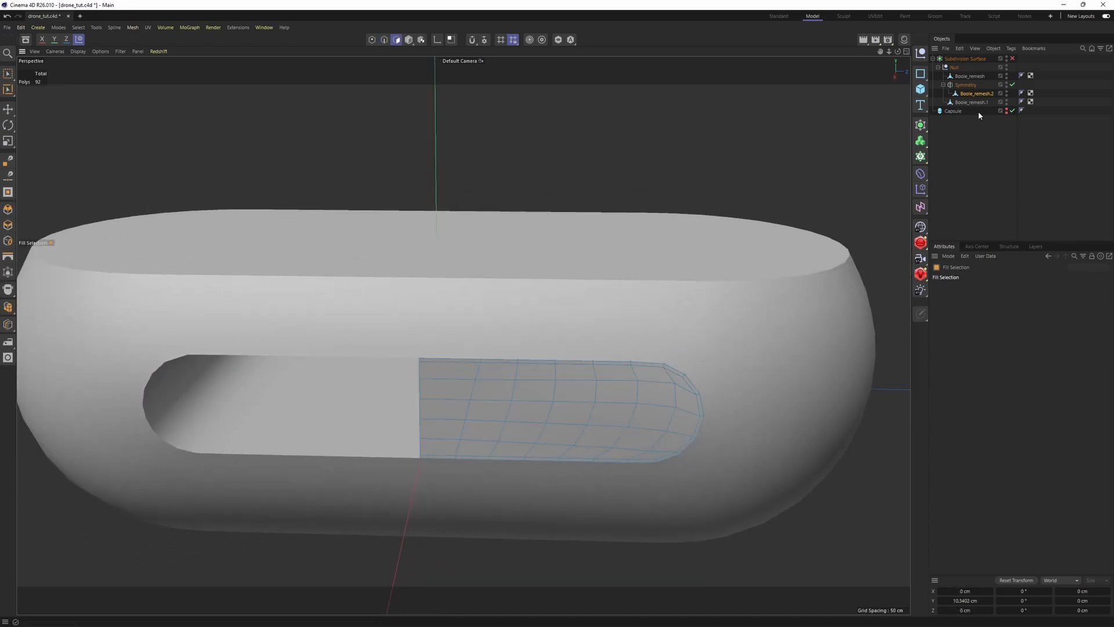
Step: Add a second Symmetry object above the existing one and set its mirror plane to XY
click(966, 87)
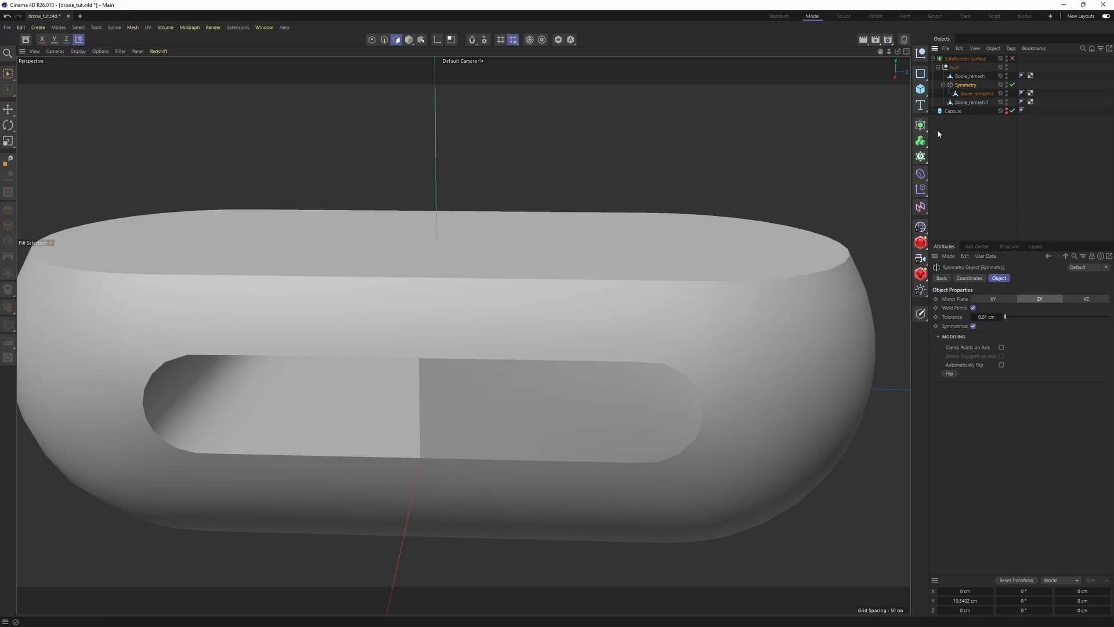
click(920, 128)
click(959, 226)
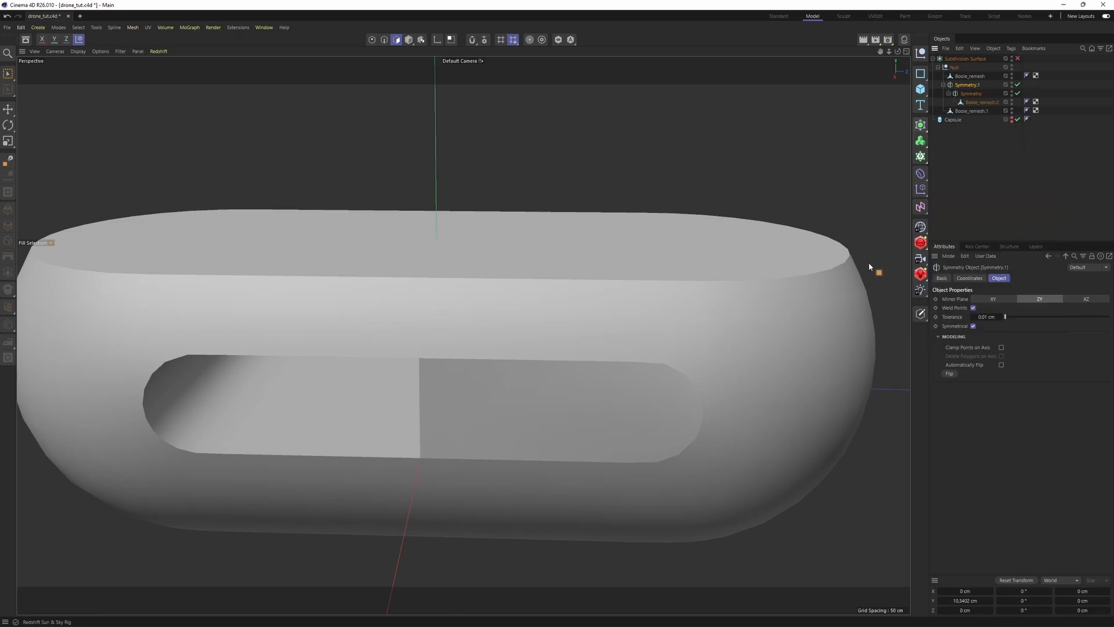
click(994, 297)
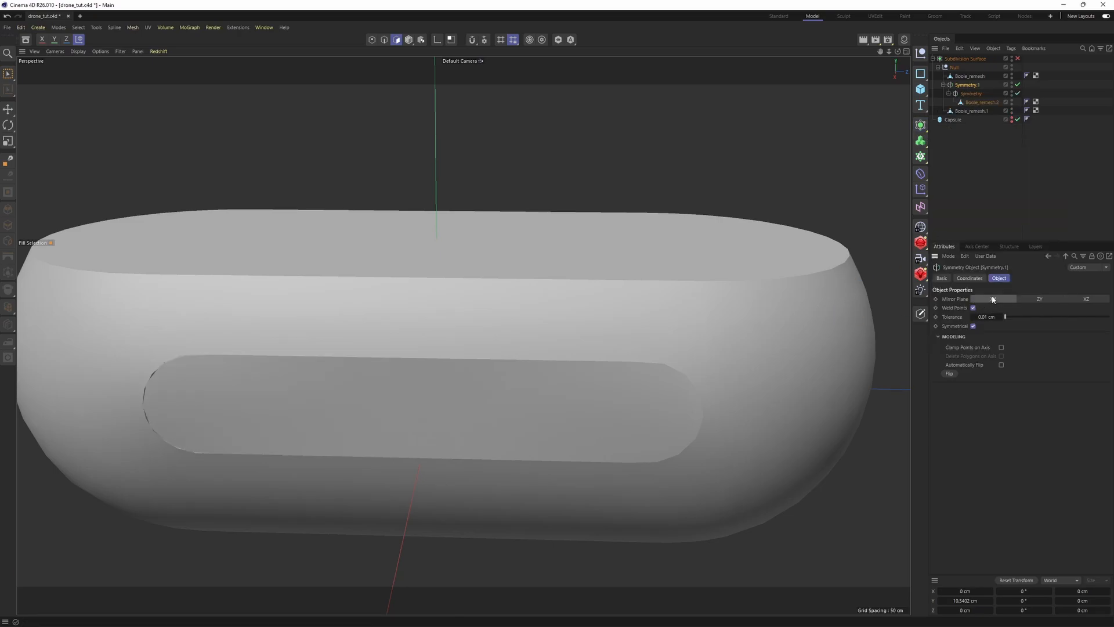
Step: Examine the mirrored insert's topology with shaded lines, and its fit in the body with subdivision on
key(n)
key(b)
alt+drag(672, 329, 522, 385)
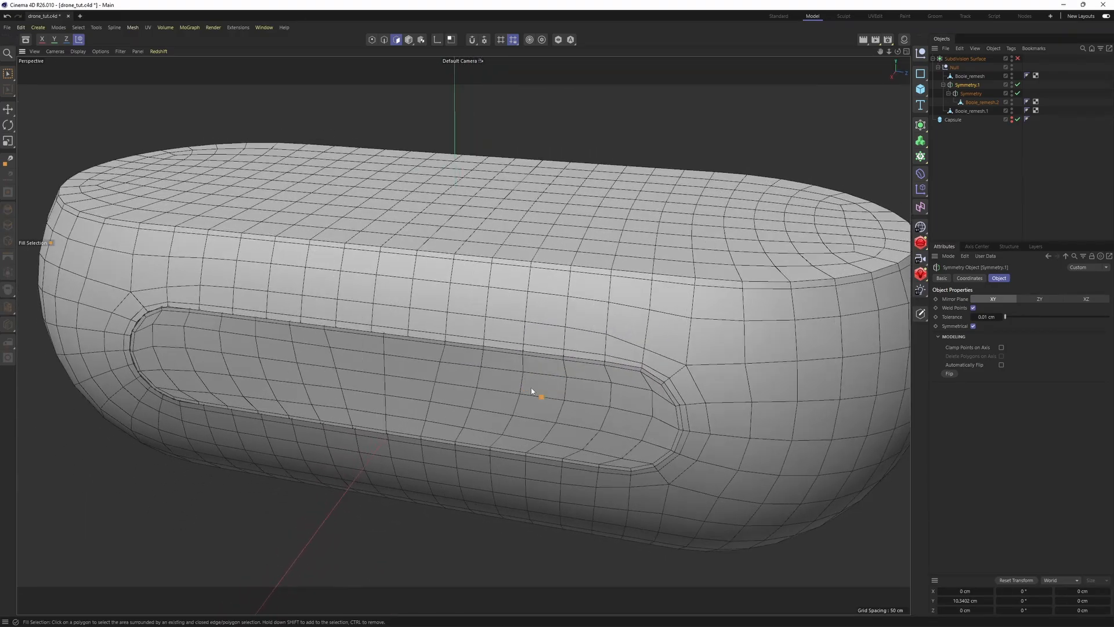
alt+drag(465, 333, 306, 326)
scroll(315, 337, up, 5)
scroll(306, 327, down, 3)
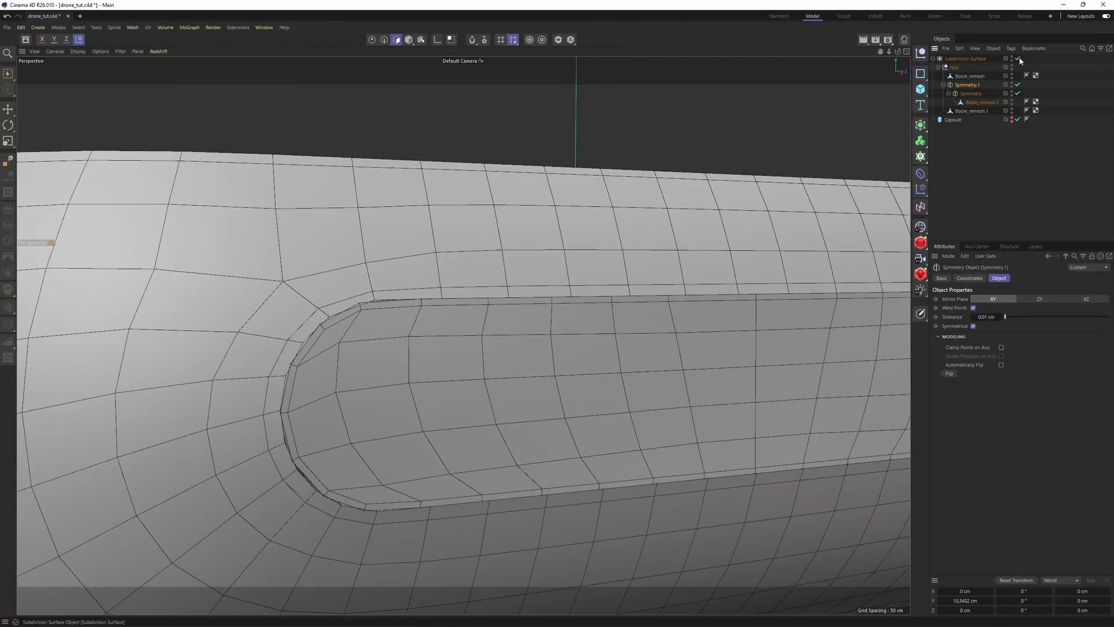
click(1017, 59)
alt+drag(533, 285, 365, 331)
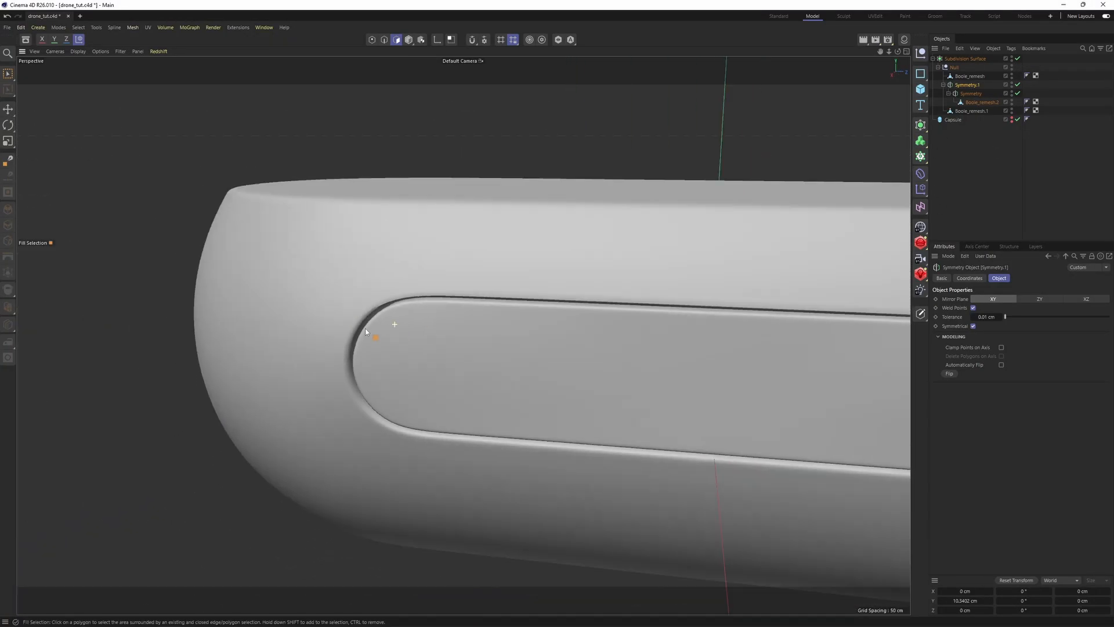
alt+middle_drag(365, 331, 105, 343)
mouse_move(463, 333)
alt+mouse_down()
mouse_move(400, 336)
mouse_move(452, 351)
alt+mouse_up()
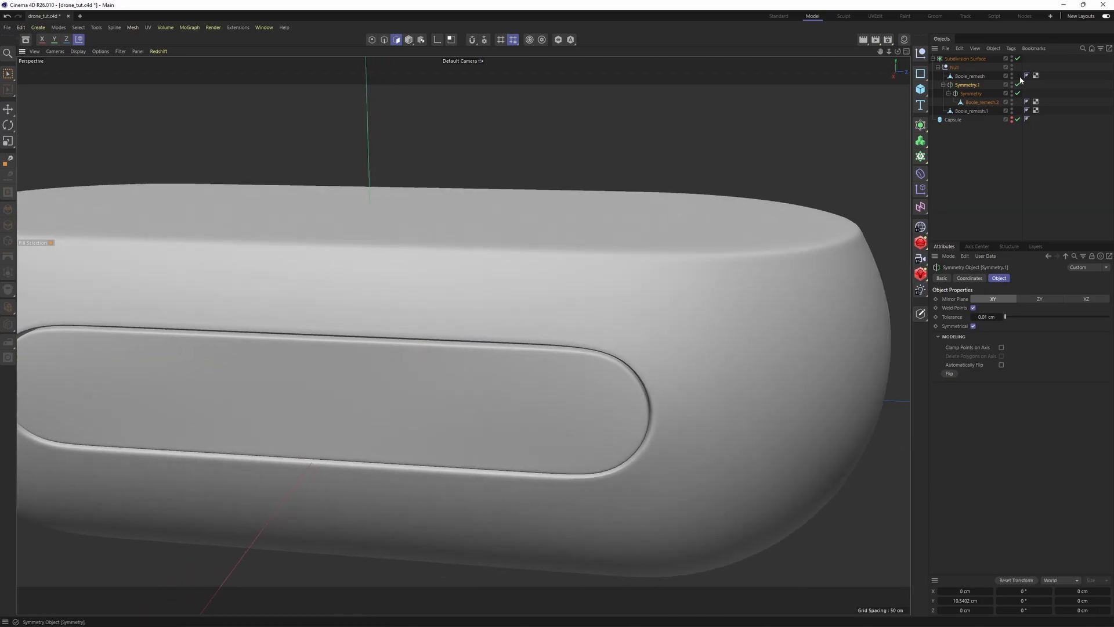
Step: Examine the insert mesh against the reference drone's arms in the perspective and top views
click(980, 104)
scroll(577, 278, down, 1)
alt+drag(576, 276, 551, 317)
scroll(499, 418, down, 2)
key(e)
alt+middle_drag(502, 426, 521, 365)
mouse_move(521, 365)
alt+mouse_down()
mouse_move(469, 377)
mouse_move(568, 367)
alt+mouse_up()
middle_click(561, 400)
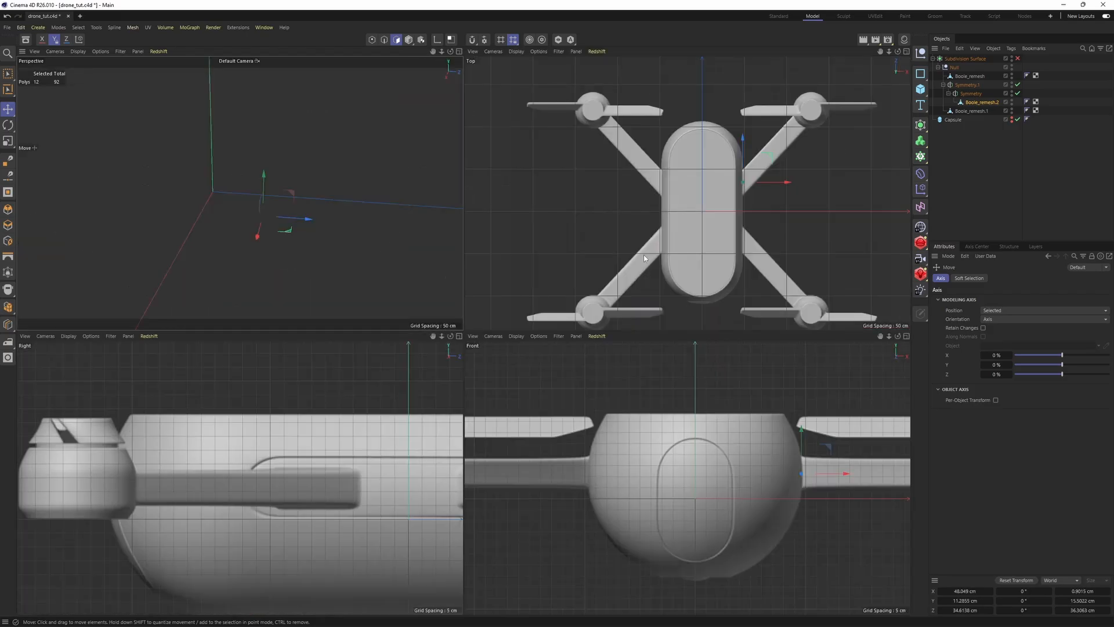
middle_click(649, 252)
scroll(649, 254, up, 4)
alt+middle_drag(634, 251, 569, 290)
shift+drag(569, 290, 630, 215)
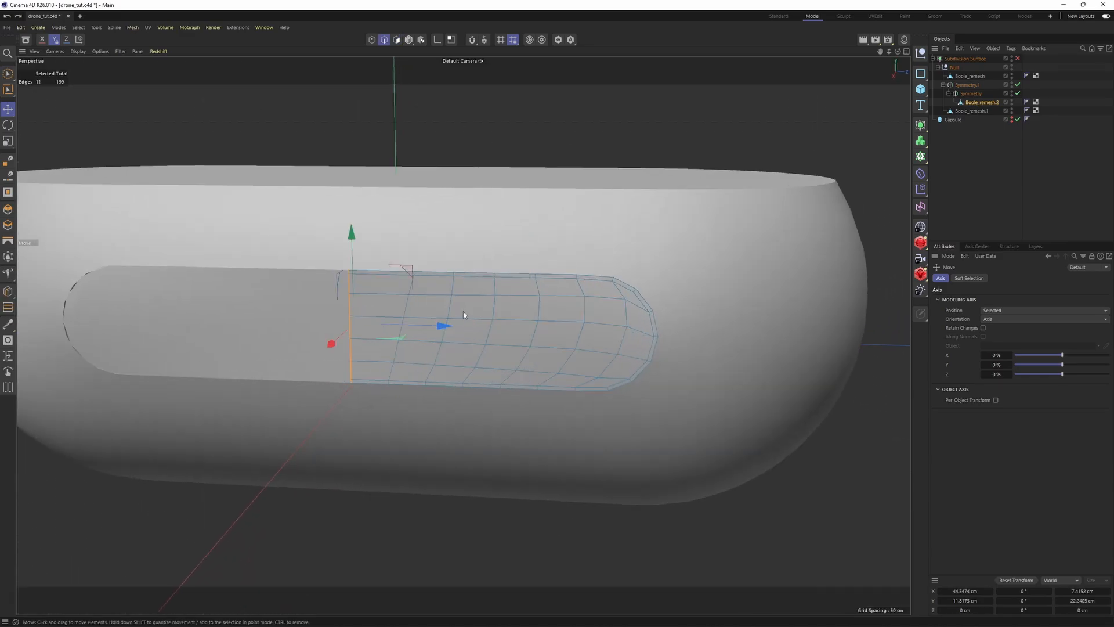
Step: Flatten the three insert edges nearest the reference arm recess's inner end to 0 cm along Z using World axis orientation
click(449, 337)
shift+click(435, 355)
middle_click(432, 359)
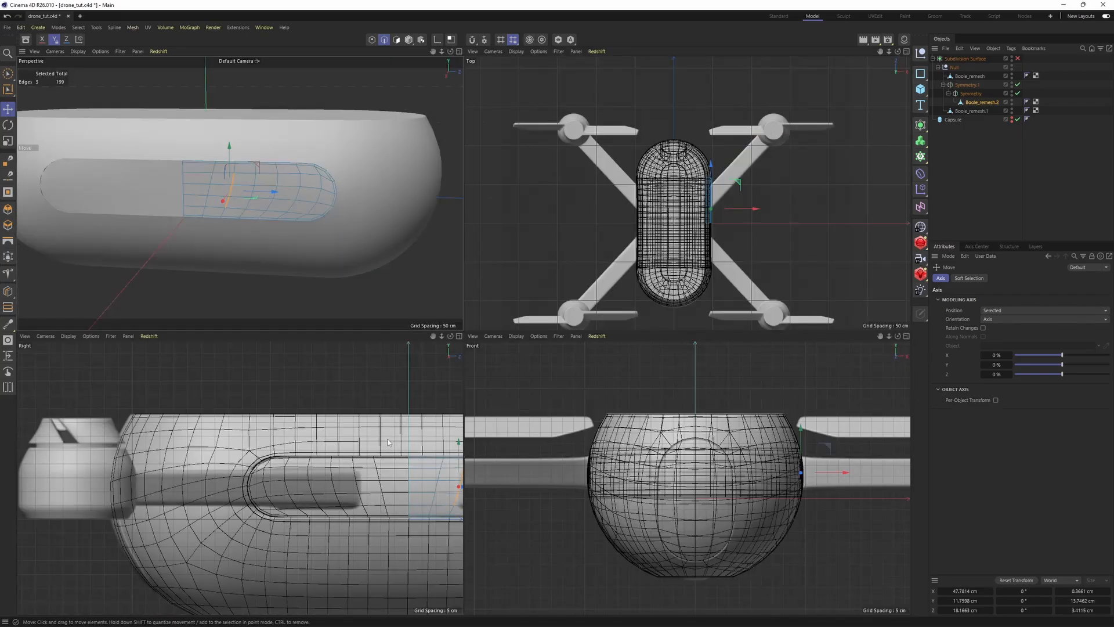
middle_click(432, 360)
alt+middle_drag(433, 359, 459, 317)
alt+right_drag(463, 325, 442, 289)
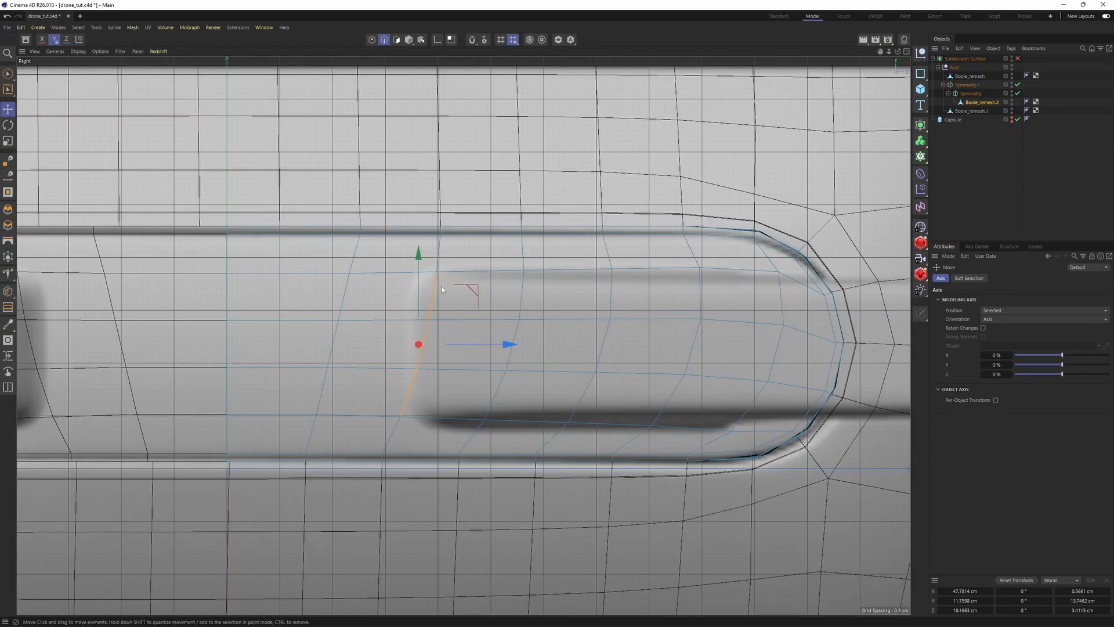
key(t)
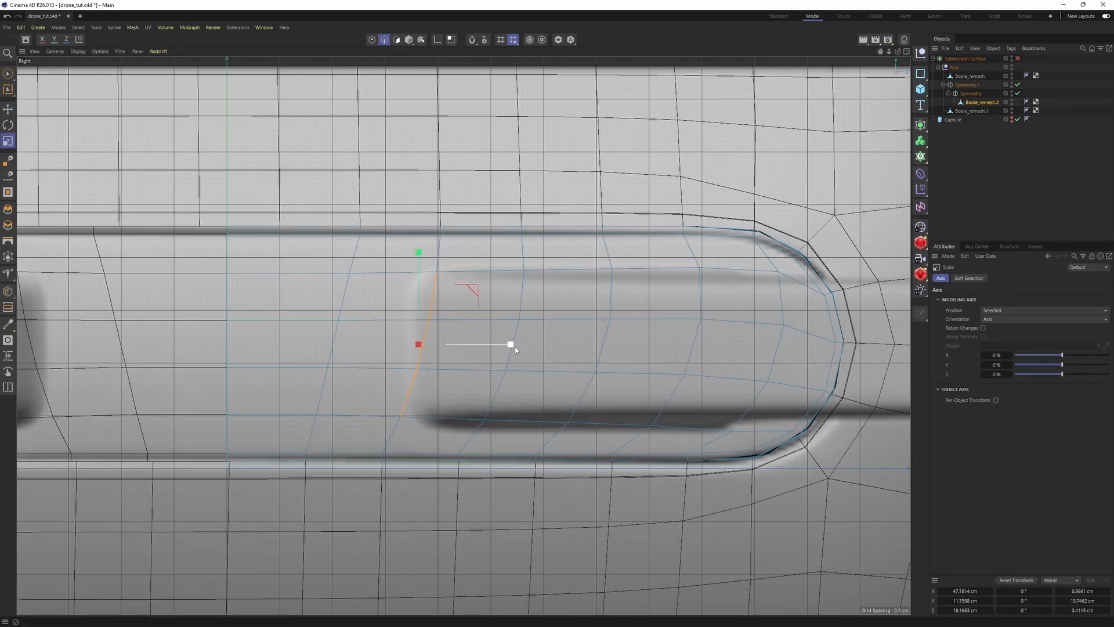
right_click(514, 349)
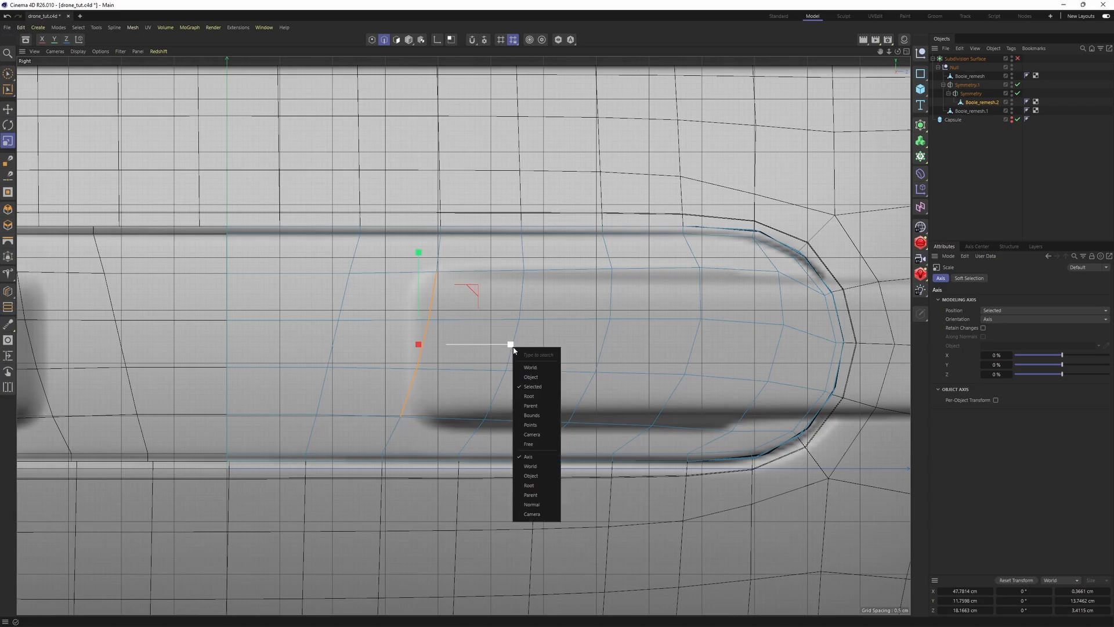
click(535, 468)
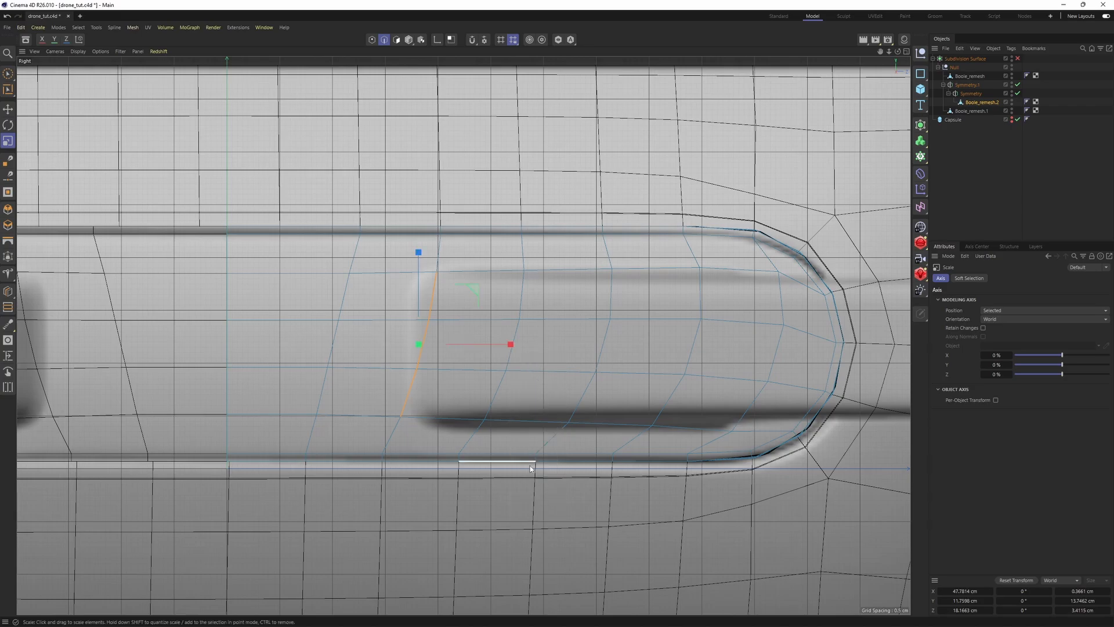
right_click(512, 347)
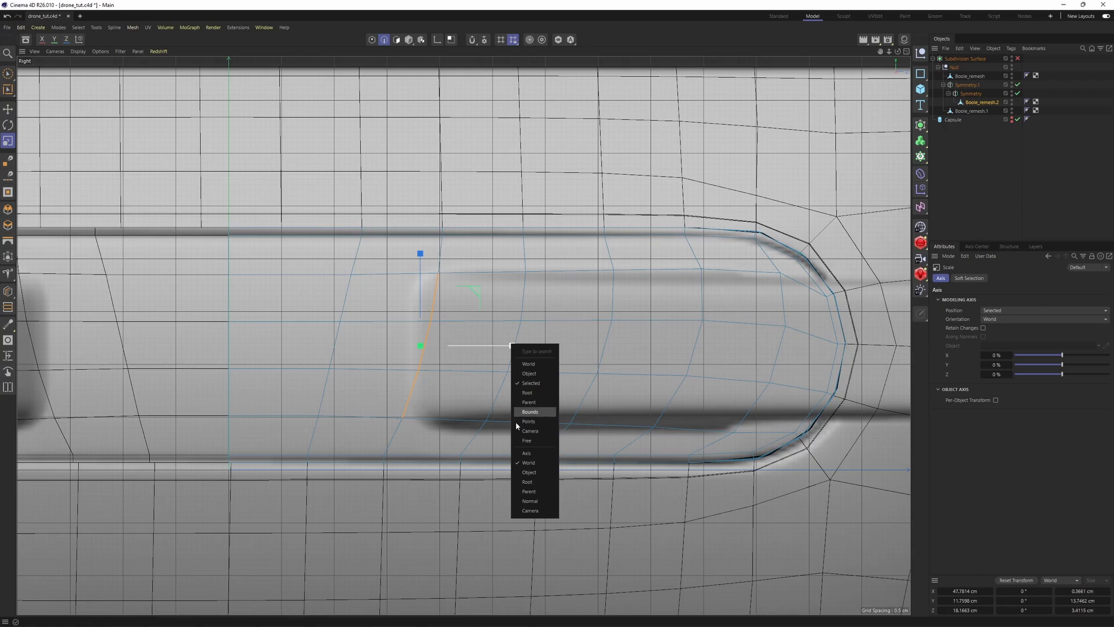
drag(511, 346, 444, 343)
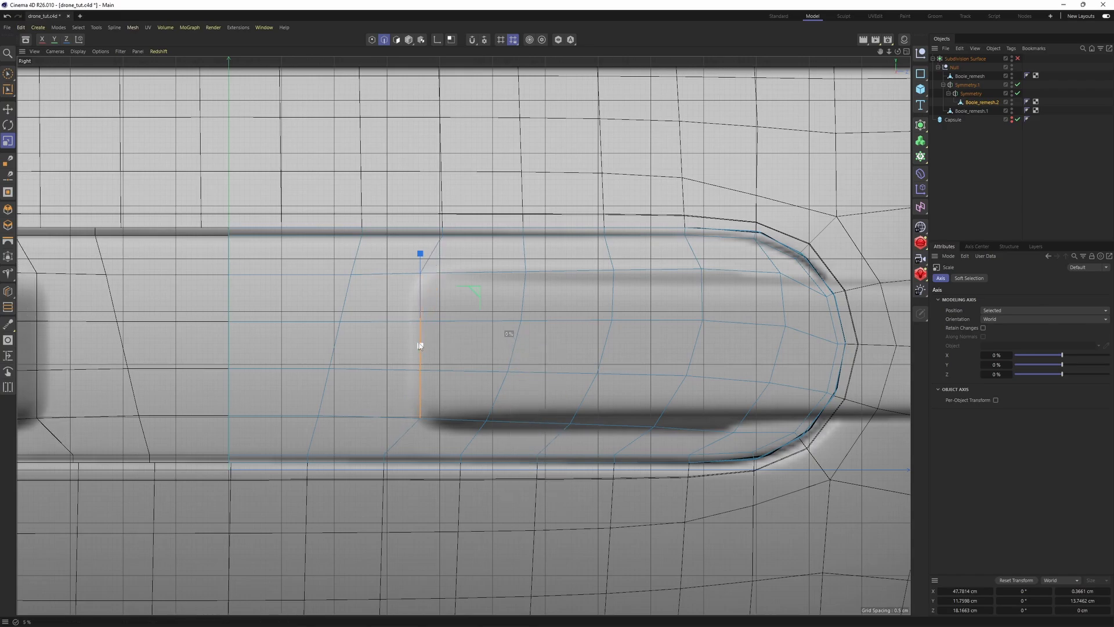
Step: Flatten the insert's three vertical edges near its rounded end to 0 cm along Z and align them with the arm recess's outer end
middle_click(437, 316)
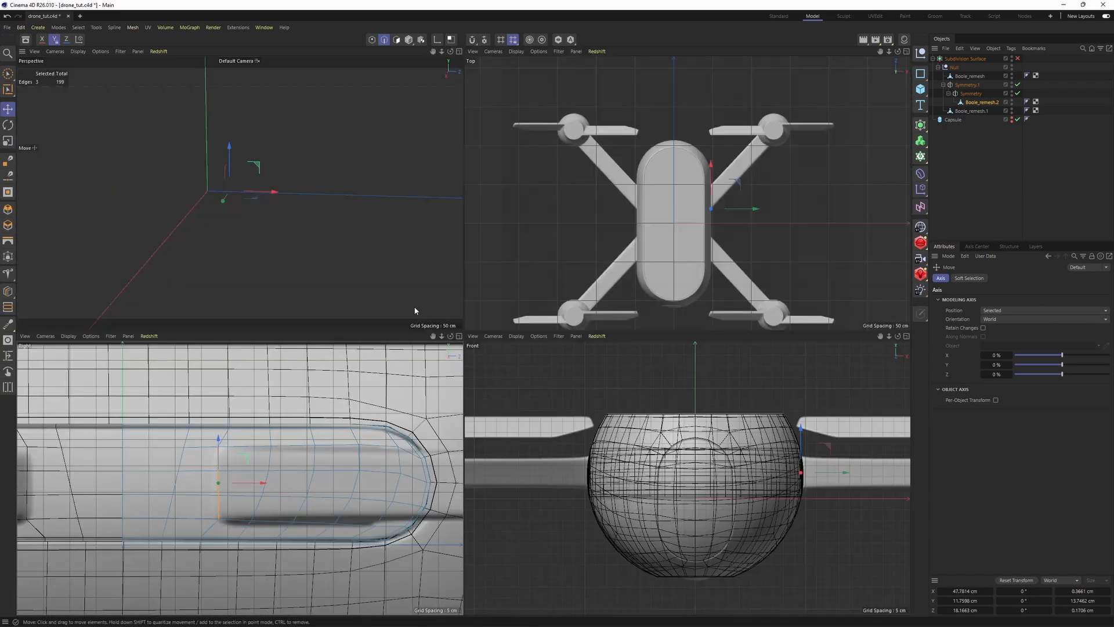
middle_click(416, 311)
alt+drag(458, 290, 503, 316)
click(518, 305)
middle_click(537, 348)
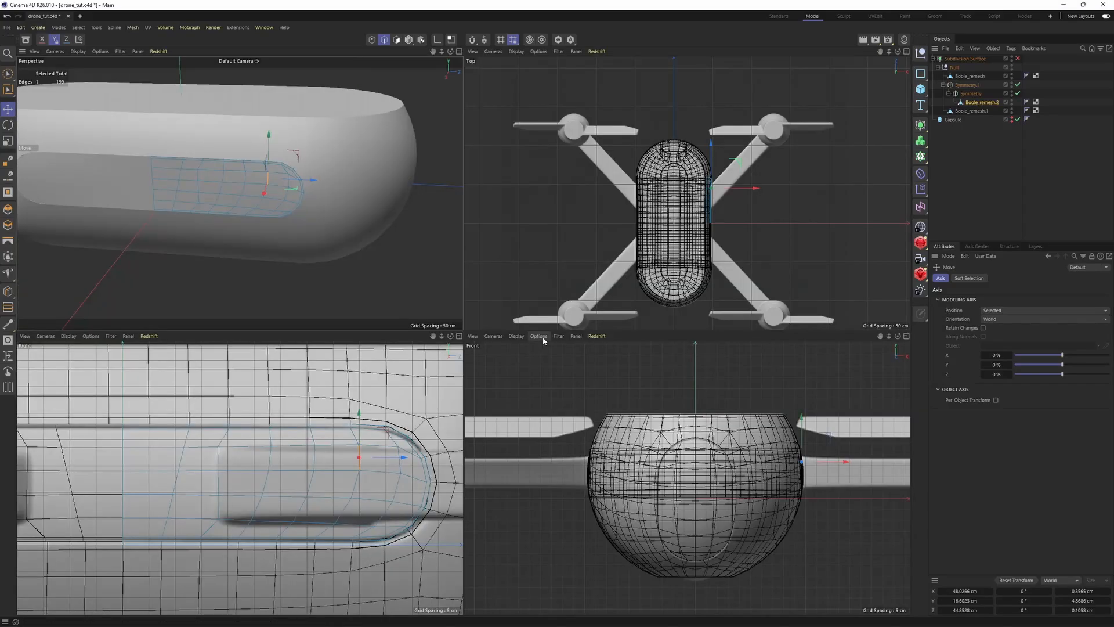
scroll(714, 191, up, 5)
middle_click(363, 231)
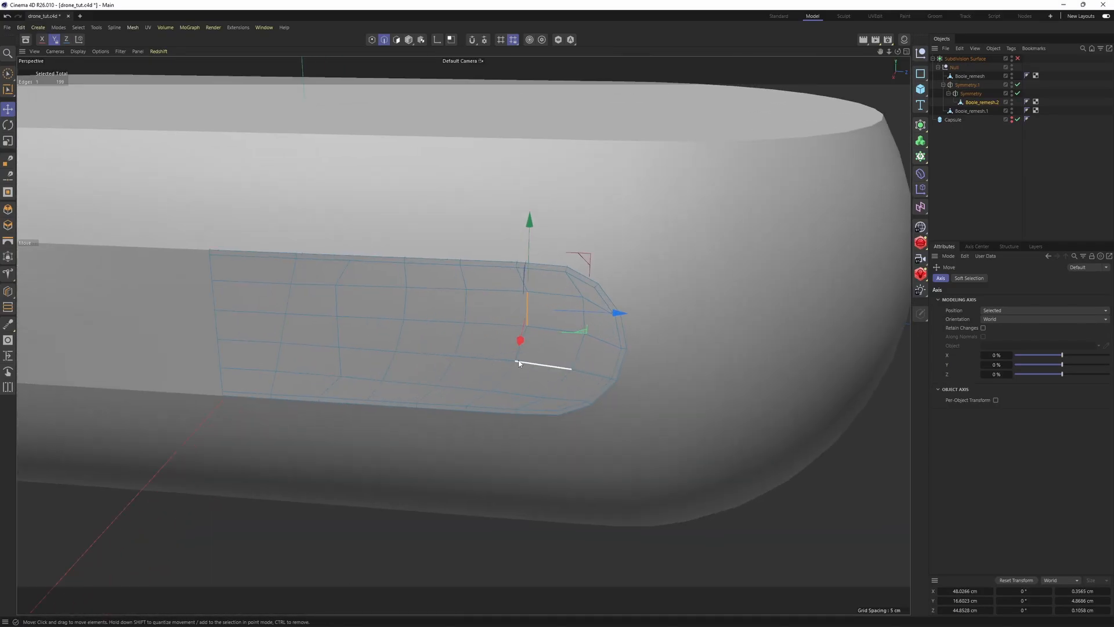
scroll(519, 367, up, 4)
shift+click(518, 350)
shift+click(492, 396)
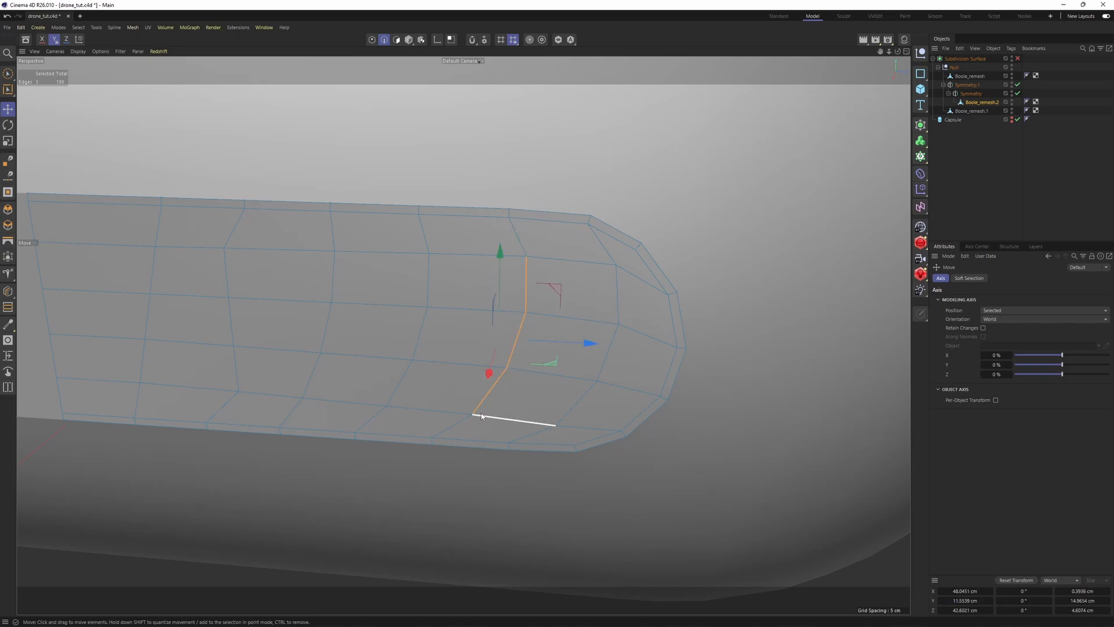
middle_click(489, 411)
middle_click(448, 410)
alt+middle_drag(535, 412, 473, 416)
key(t)
mouse_move(696, 365)
mouse_down()
mouse_move(652, 365)
mouse_move(707, 359)
mouse_up()
key(e)
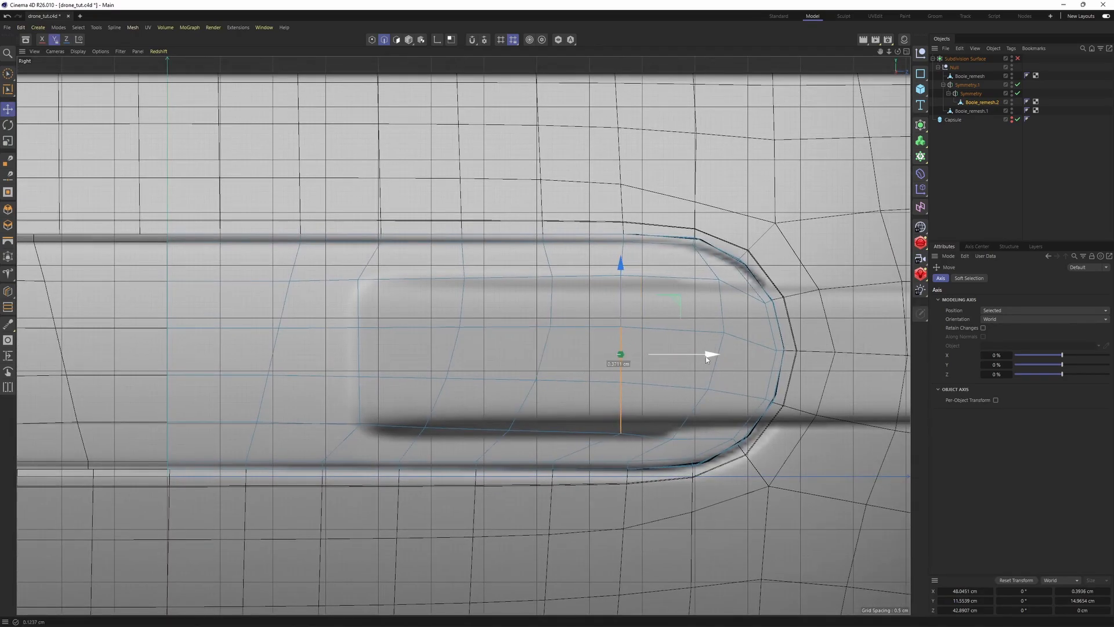
Step: Move the two lower points of the neighbouring column outward toward the insert's rounded end to even the spacing
alt+middle_drag(736, 358, 686, 355)
key(Return)
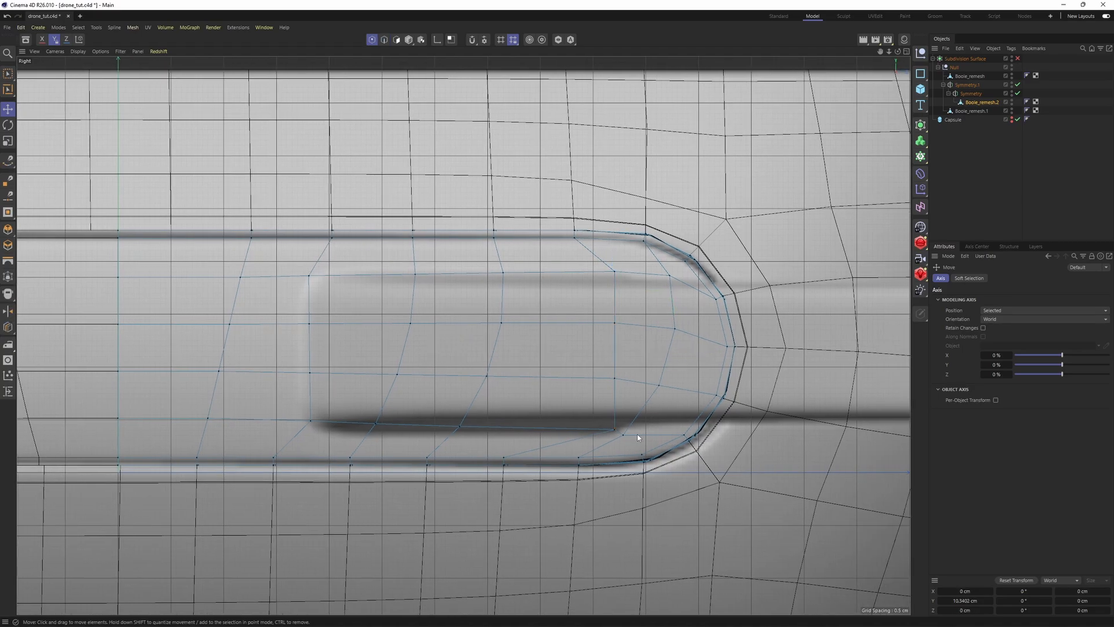
click(623, 435)
drag(691, 435, 716, 435)
drag(701, 390, 708, 388)
Step: Flatten the insert's two edge rows along the arm recess's lower and upper sides into straight horizontal lines
key(Return)
click(346, 423)
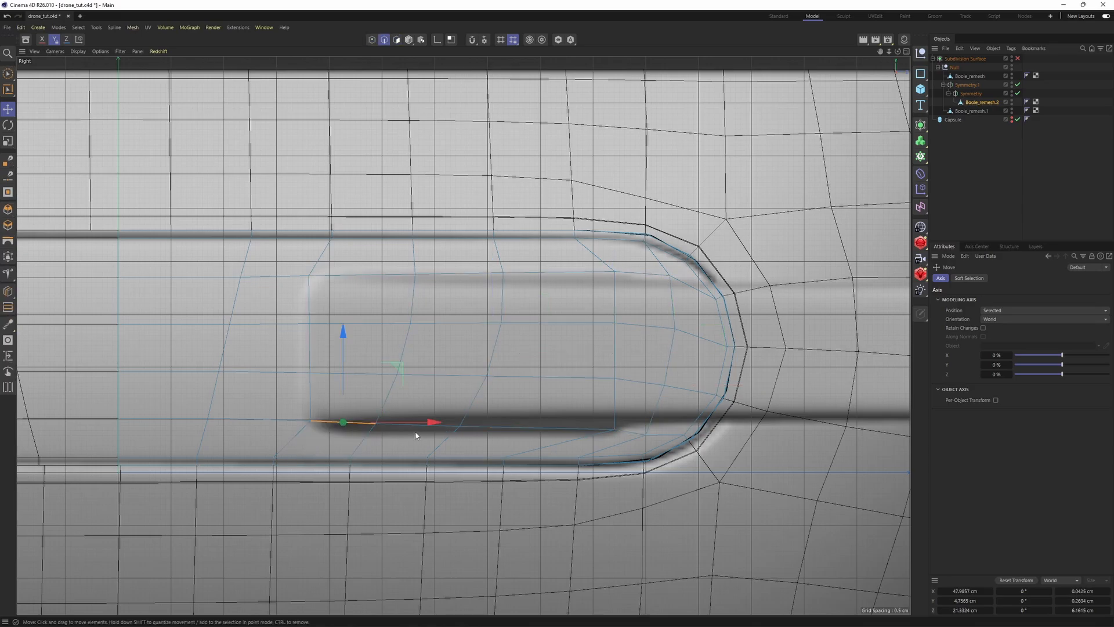
shift+click(444, 430)
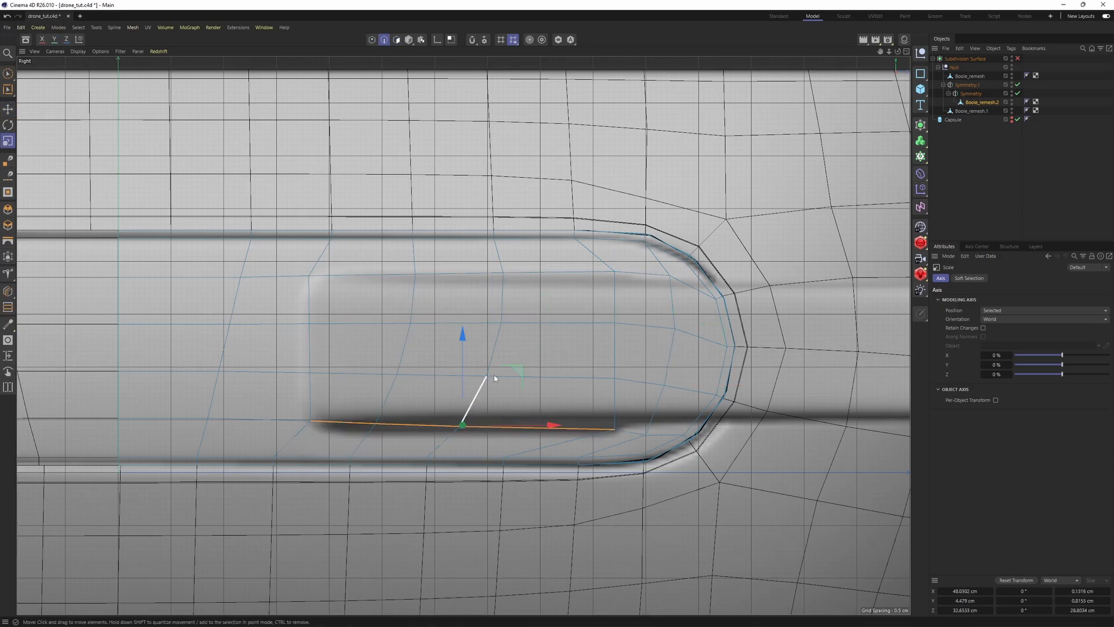
drag(495, 378, 469, 415)
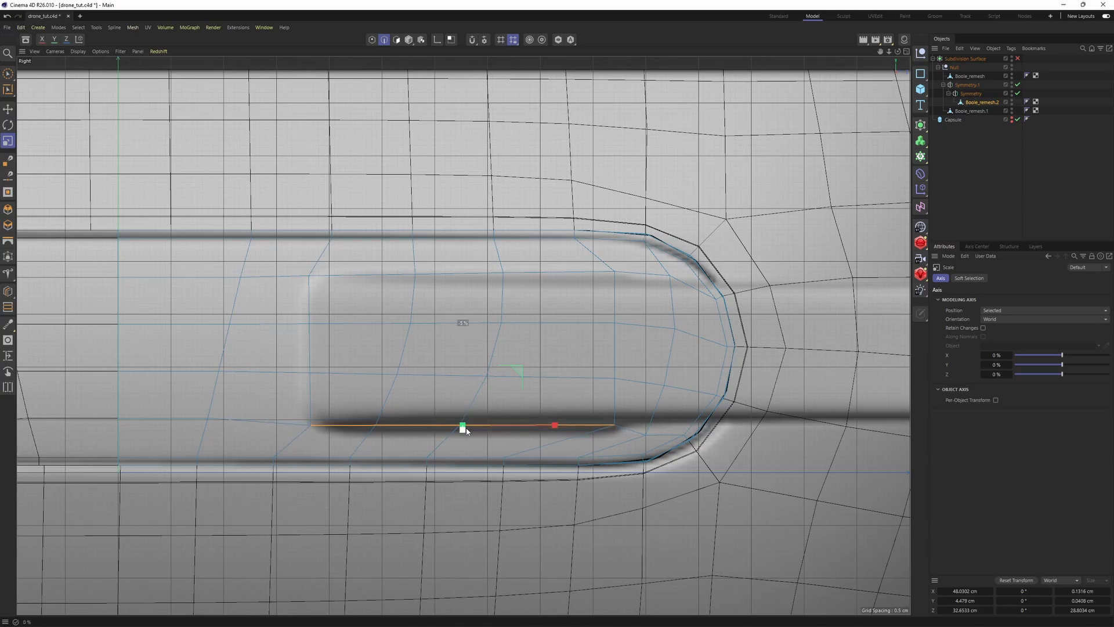
click(371, 277)
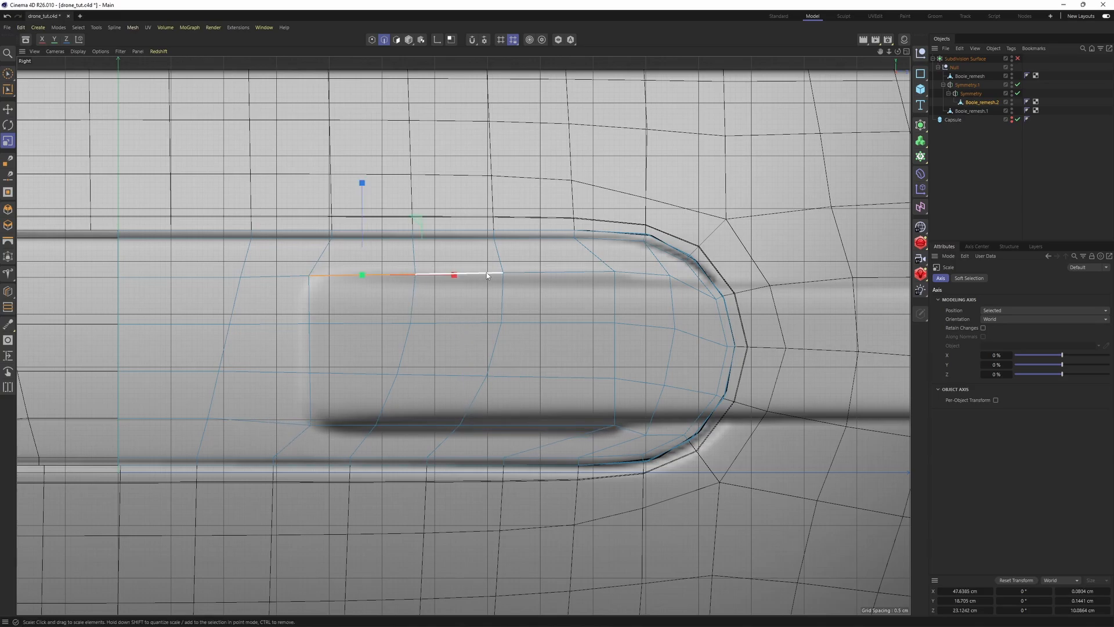
shift+click(525, 275)
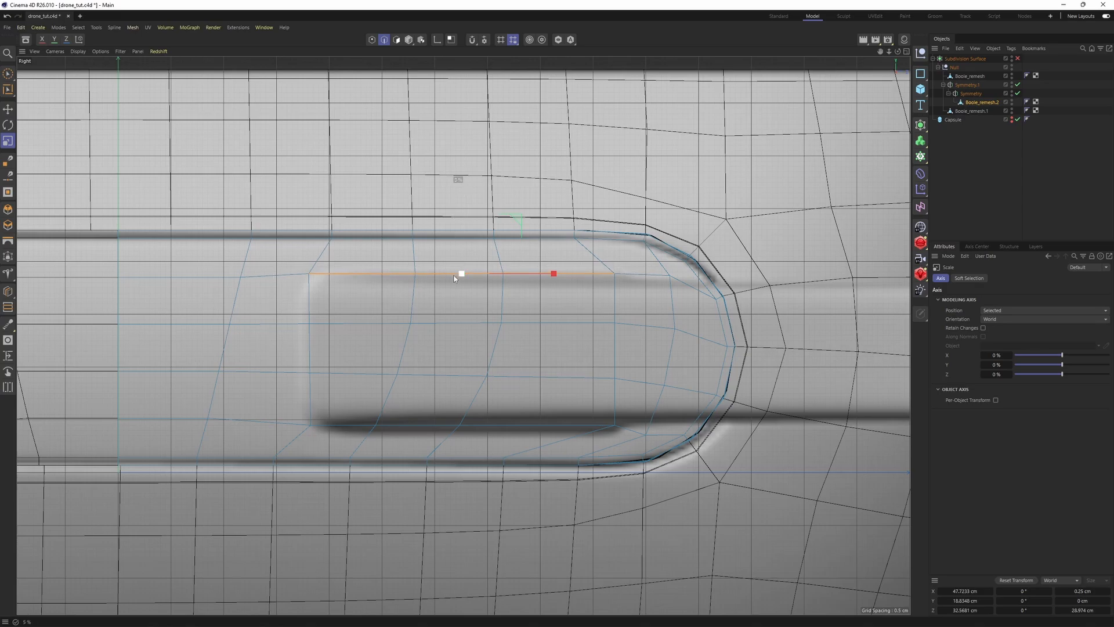
drag(454, 276, 454, 276)
Step: Extrude the nine polygons covering the arm recess diagonally outward along the reference arm to the motor, about X 128.4 cm, Z 120.3 cm
key(Return)
alt+middle_drag(651, 314, 608, 312)
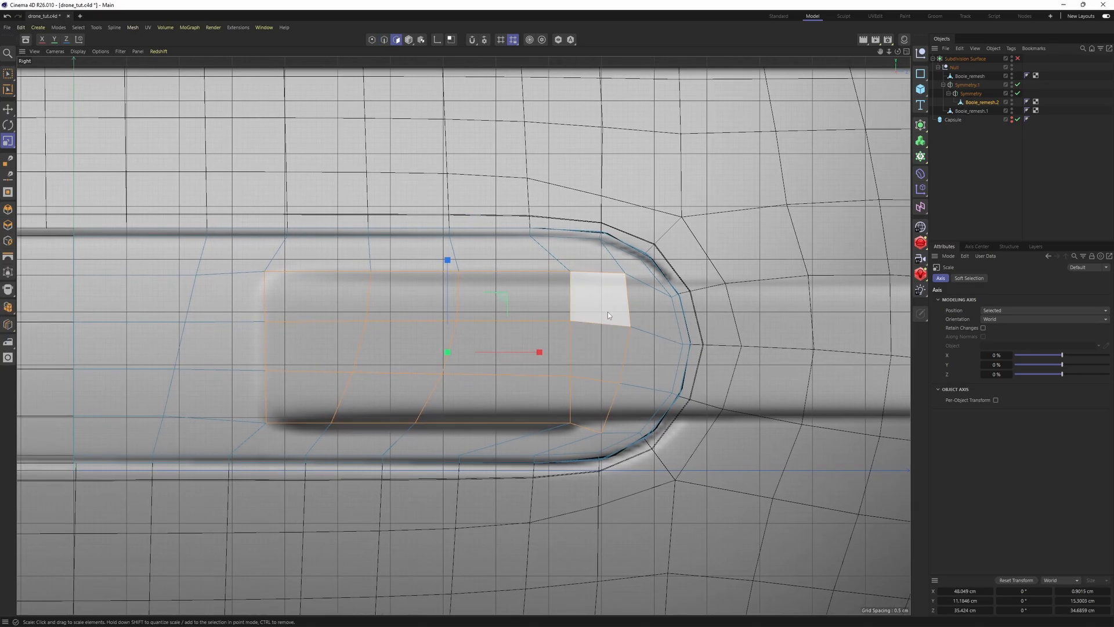
key(F5)
middle_click(618, 289)
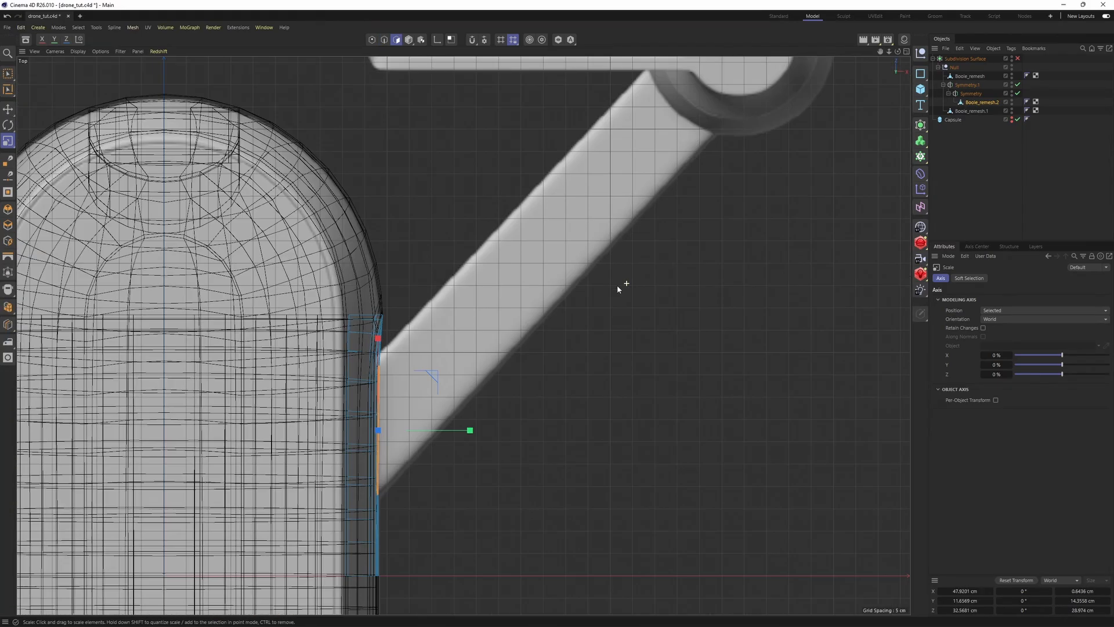
scroll(619, 288, down, 3)
key(e)
alt+middle_drag(483, 368, 433, 367)
drag(433, 366, 693, 85)
Step: Slide one lengthwise edge on the extruded arm's underside with Edge Slide by about -3.38 cm to widen the middle strip
middle_click(315, 215)
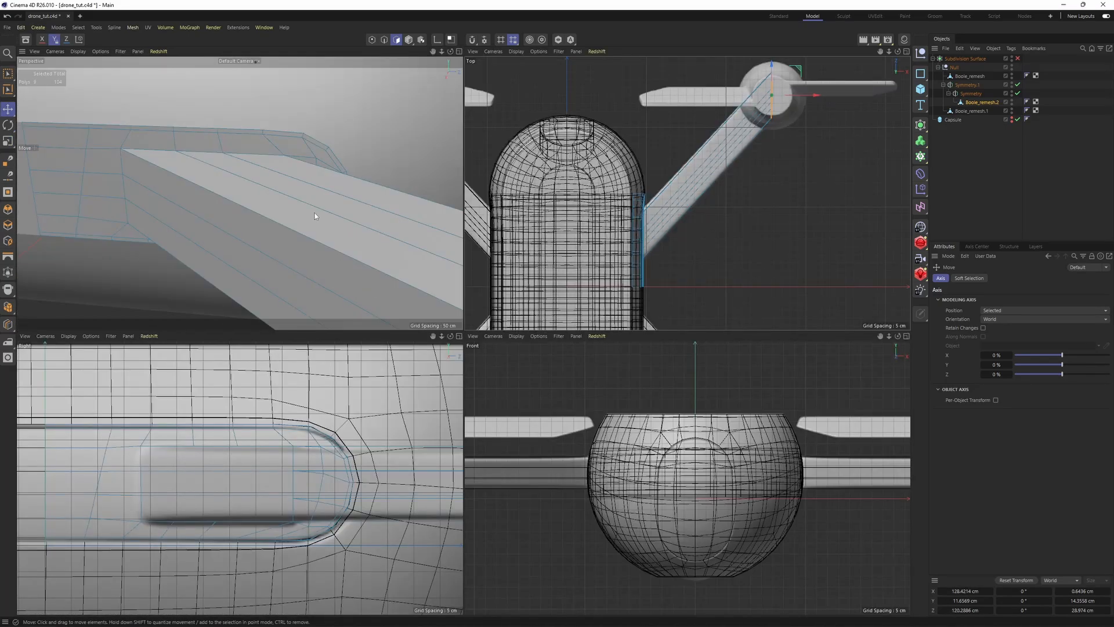
middle_click(315, 214)
scroll(315, 215, down, 3)
alt+drag(315, 216, 351, 228)
key(Return)
key(Return)
click(268, 468)
scroll(268, 469, up, 4)
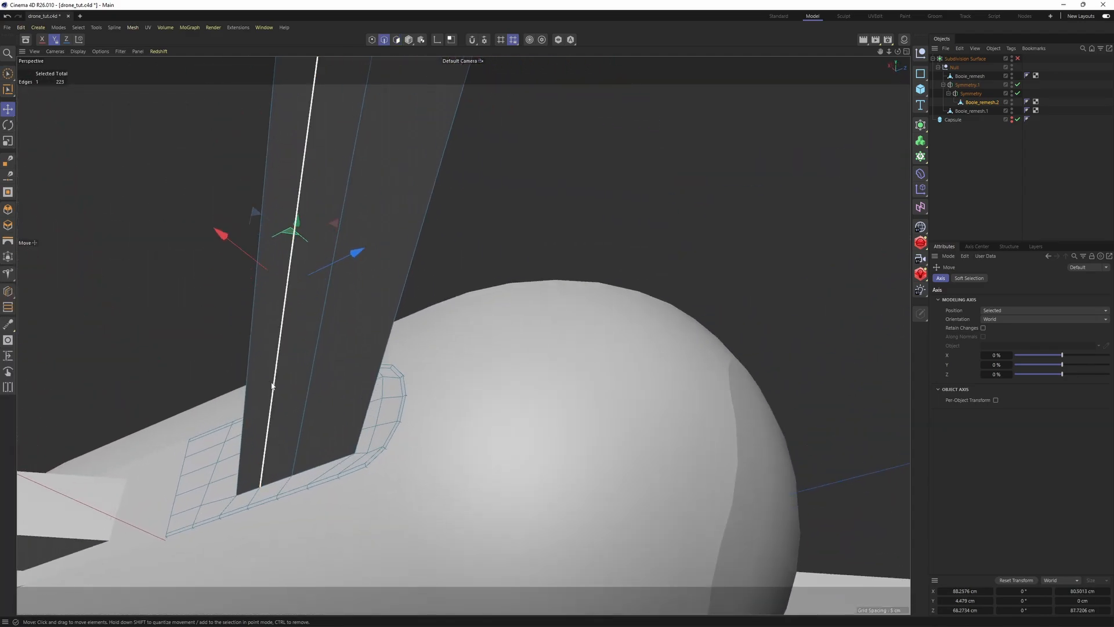
alt+drag(272, 385, 341, 219)
alt+drag(333, 125, 334, 216)
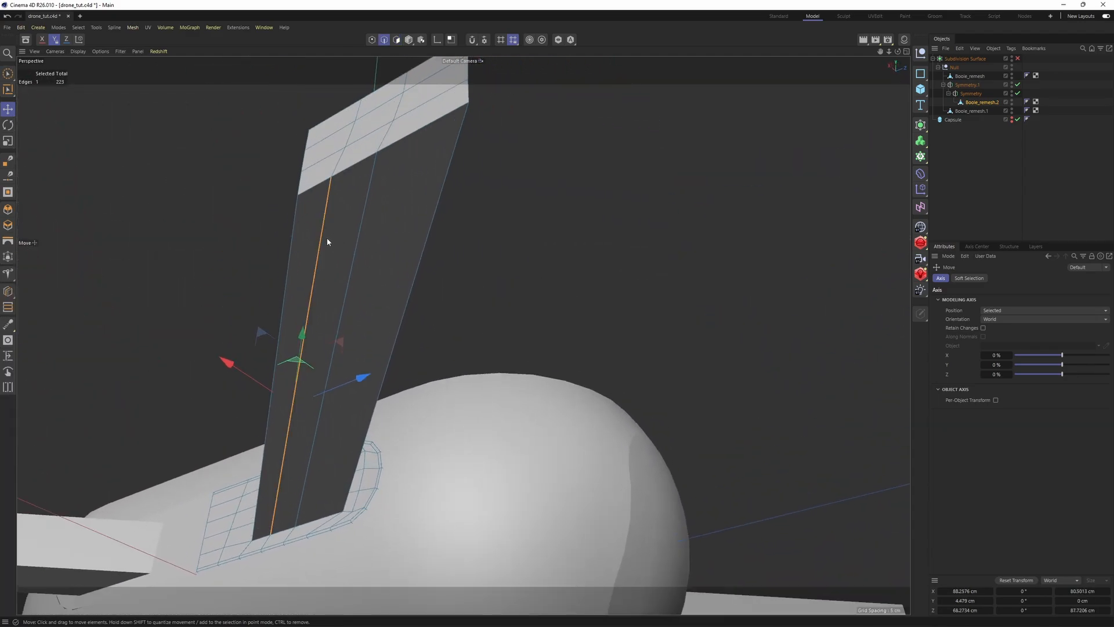
click(352, 247)
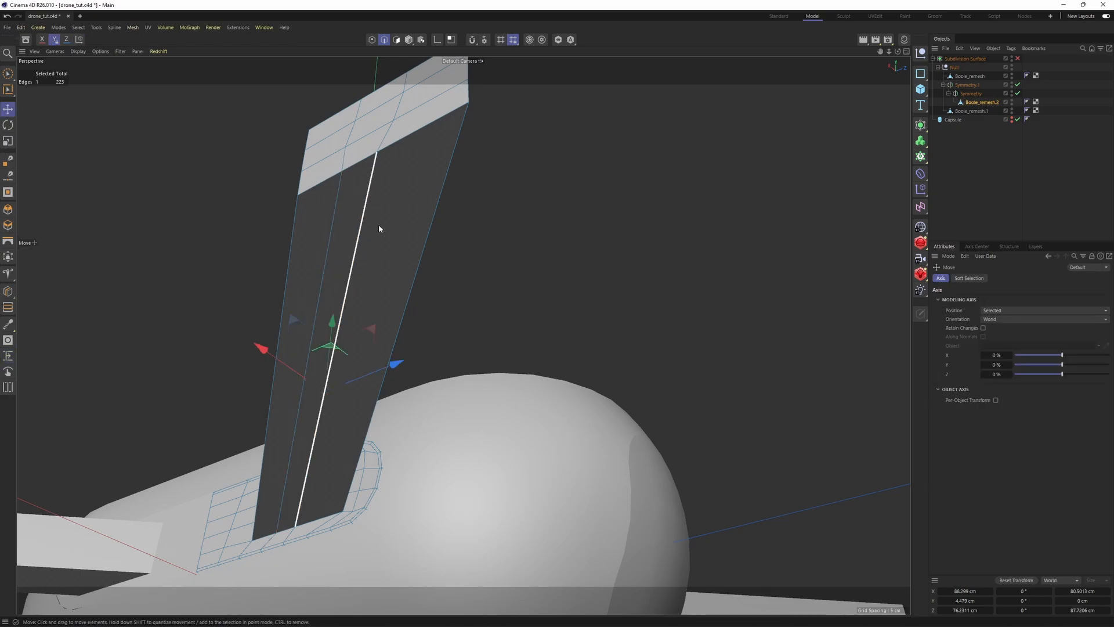
key(m)
key(o)
mouse_move(380, 266)
mouse_down()
mouse_move(358, 256)
mouse_move(379, 258)
mouse_up()
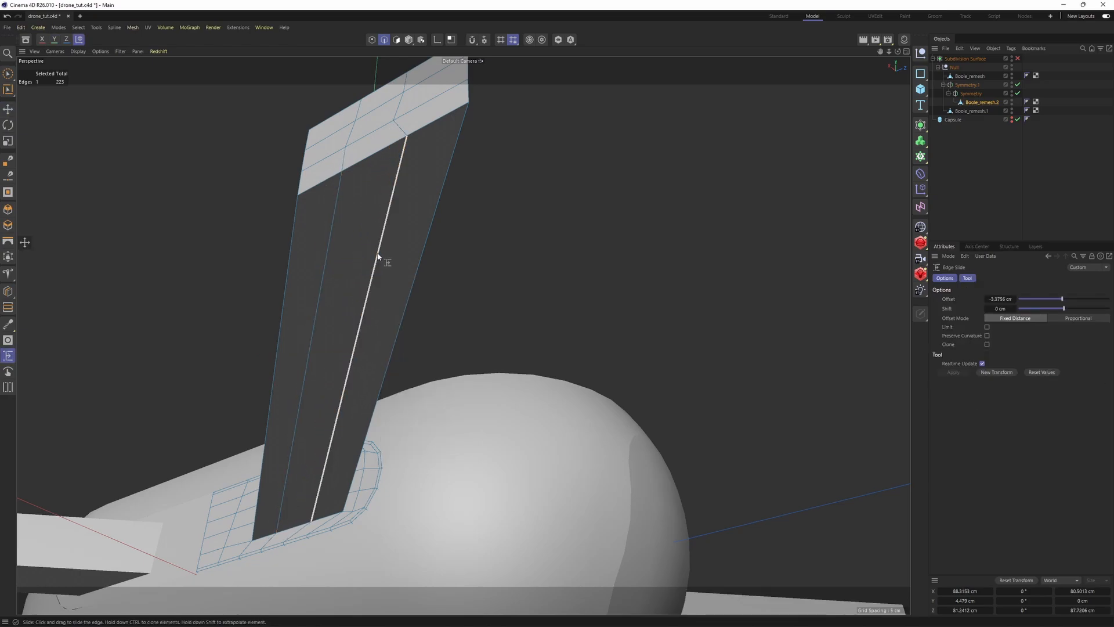
Step: Select the three lengthwise polygons on the arm's underside and examine the arm's overall shape
key(Return)
click(383, 279)
shift+click(345, 278)
shift+click(308, 282)
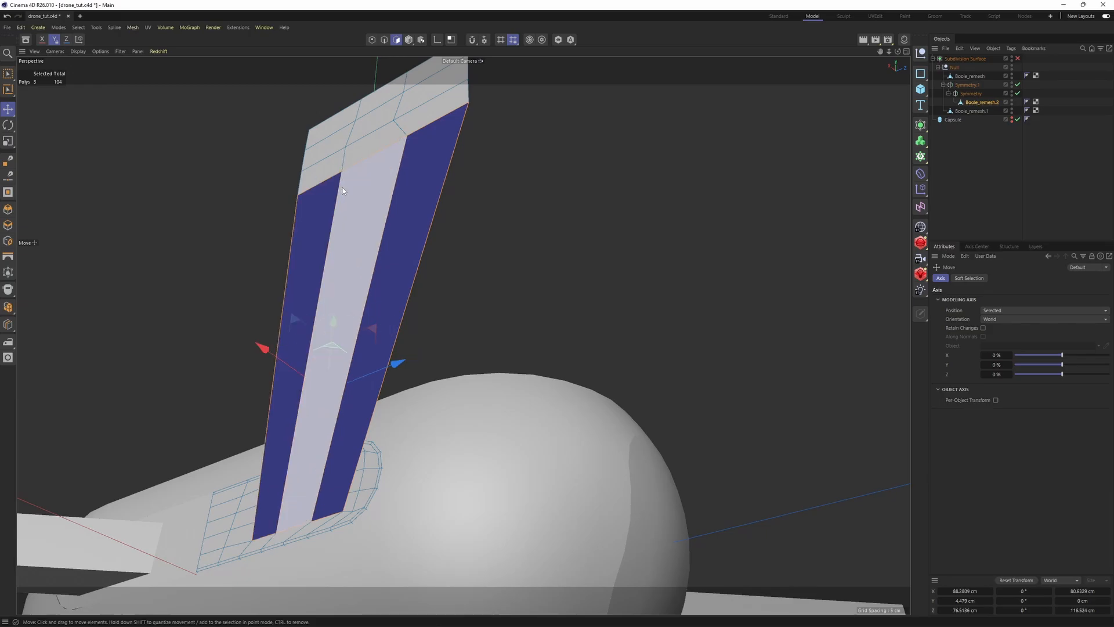
mouse_move(349, 313)
alt+mouse_down()
mouse_move(366, 371)
mouse_move(319, 394)
mouse_move(318, 284)
mouse_move(345, 318)
alt+mouse_up()
scroll(319, 395, down, 4)
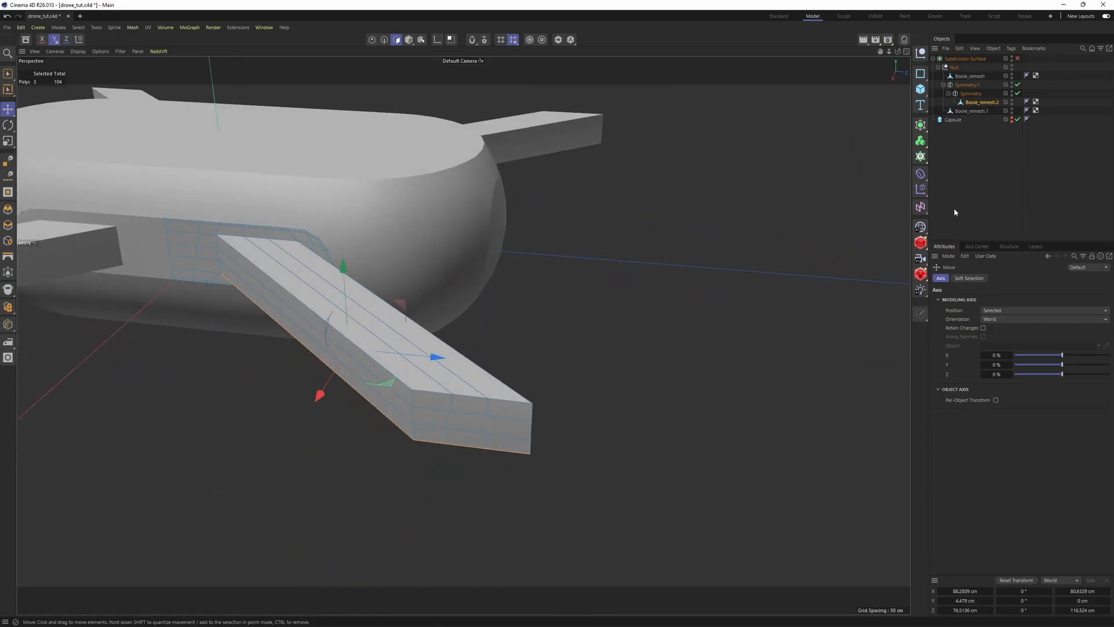
Step: Deselect the mesh and add a Cylinder object for the motor housing
middle_click(754, 195)
middle_click(754, 193)
alt+middle_drag(853, 161, 785, 264)
click(785, 264)
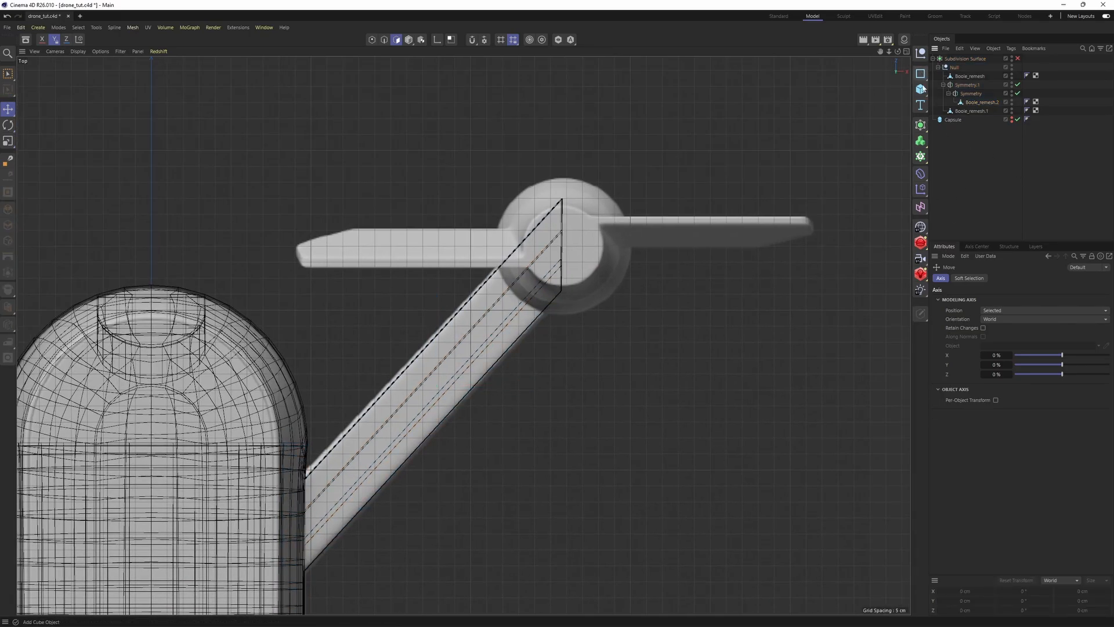
click(921, 88)
click(1025, 106)
alt+middle_drag(547, 289, 383, 335)
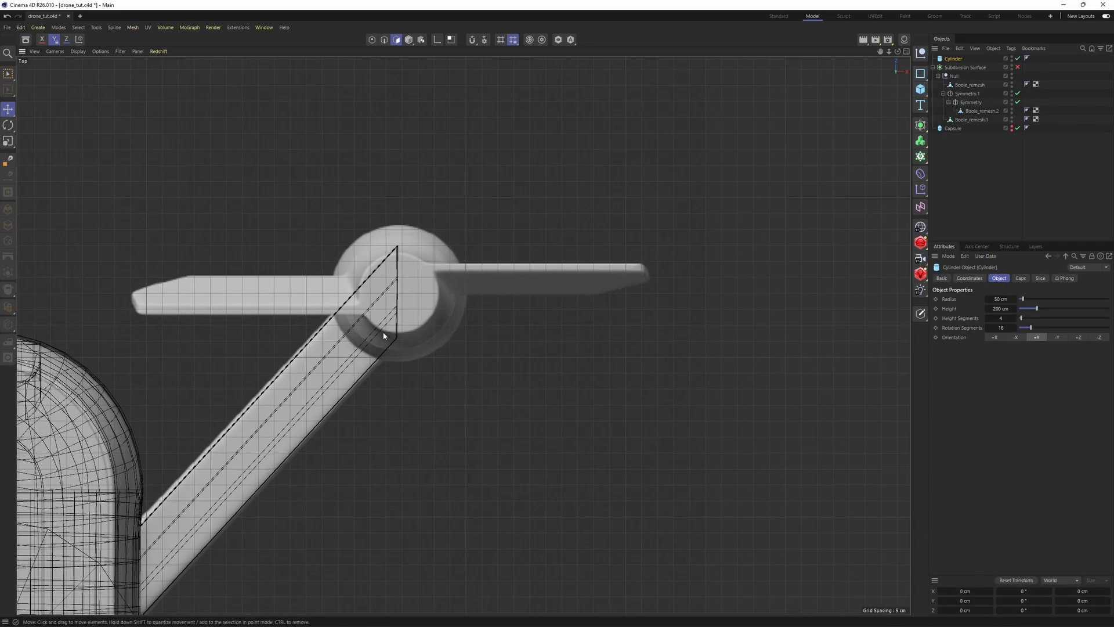
scroll(394, 325, down, 3)
Step: Move the cylinder onto the reference motor at the arm's outer end, about X 128 cm, Z 120 cm
click(981, 111)
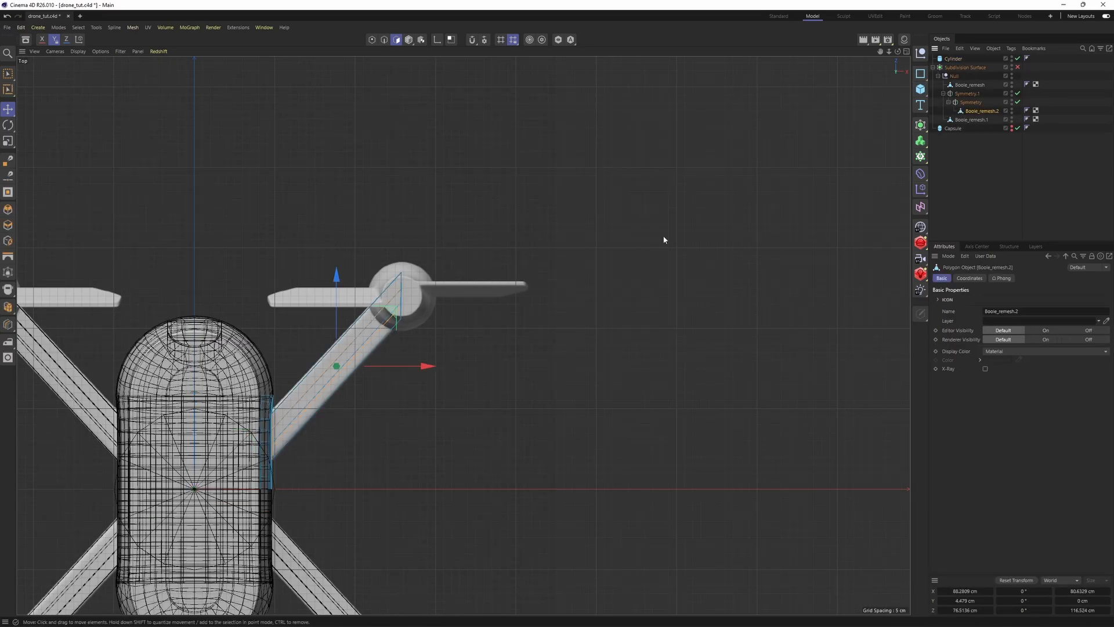
scroll(520, 196, down, 3)
scroll(499, 225, up, 3)
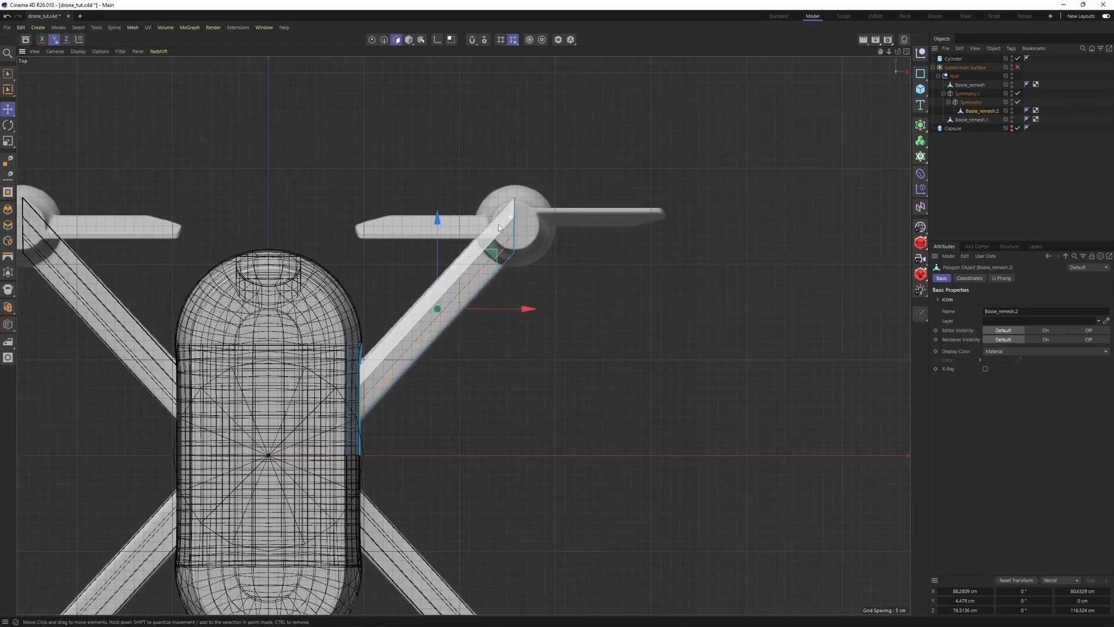
click(951, 59)
drag(323, 399, 566, 166)
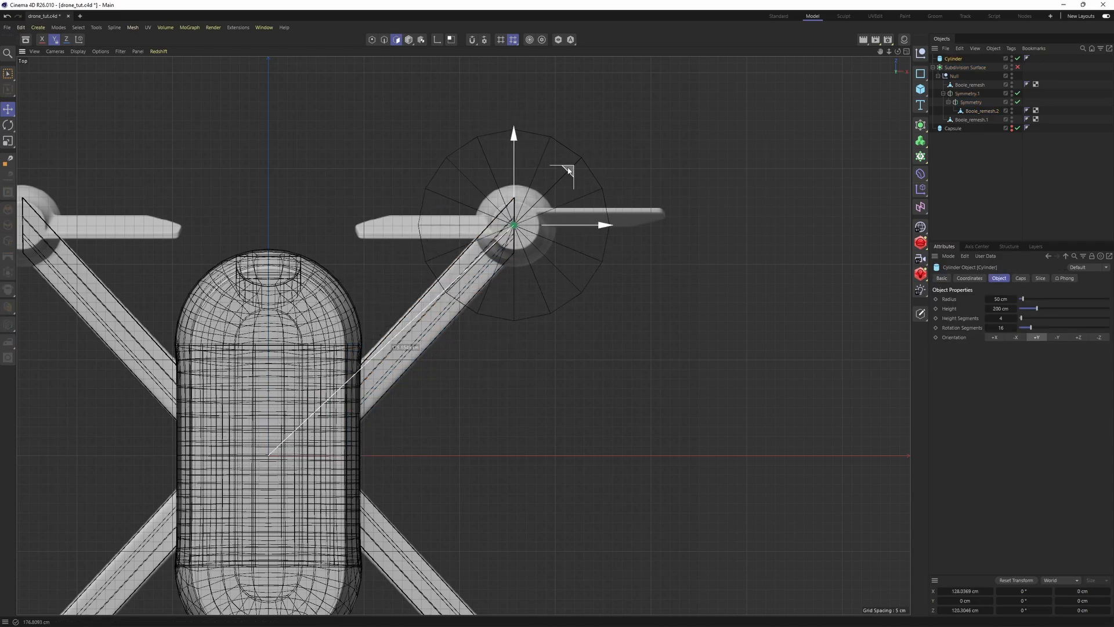
scroll(563, 251, up, 3)
Step: Reduce the cylinder's radius to about 22.09 cm and nudge it to X 129.18 cm, Z 119.72 cm over the reference motor
key(Return)
drag(664, 312, 557, 311)
drag(532, 246, 533, 250)
Step: Reduce the cylinder's height to about 26.03 cm and raise its centre to Y 13.15 cm to match the reference motor
key(F4)
scroll(684, 458, down, 5)
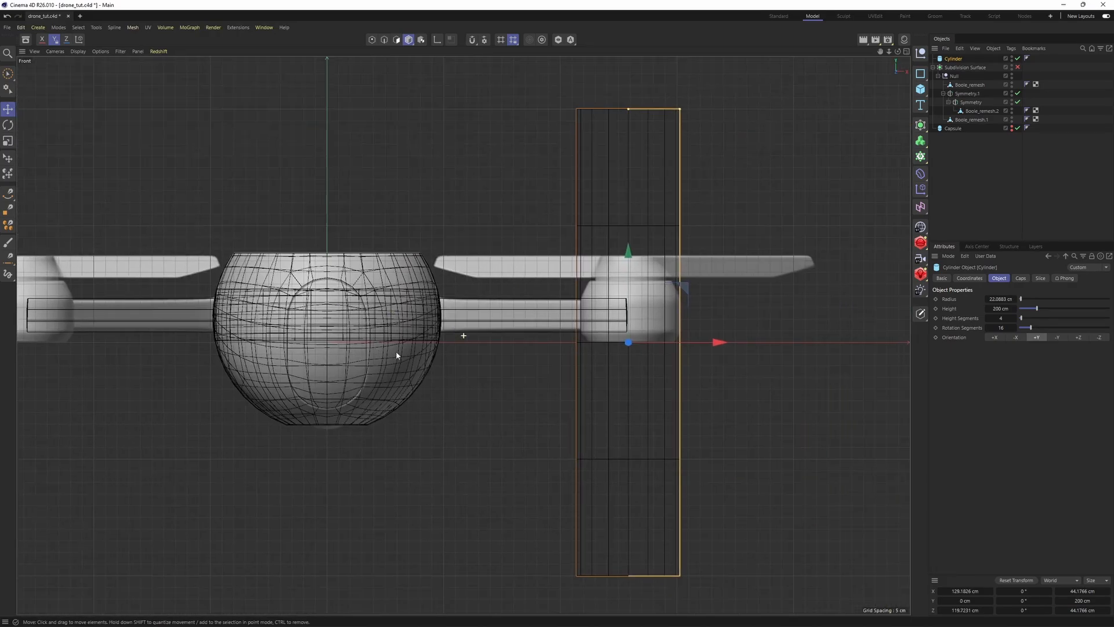
drag(615, 100, 613, 265)
scroll(612, 310, up, 2)
scroll(612, 263, up, 2)
Step: Display the model shaded with lines and set the cylinder's rotation segments to 17
middle_click(613, 258)
middle_click(274, 229)
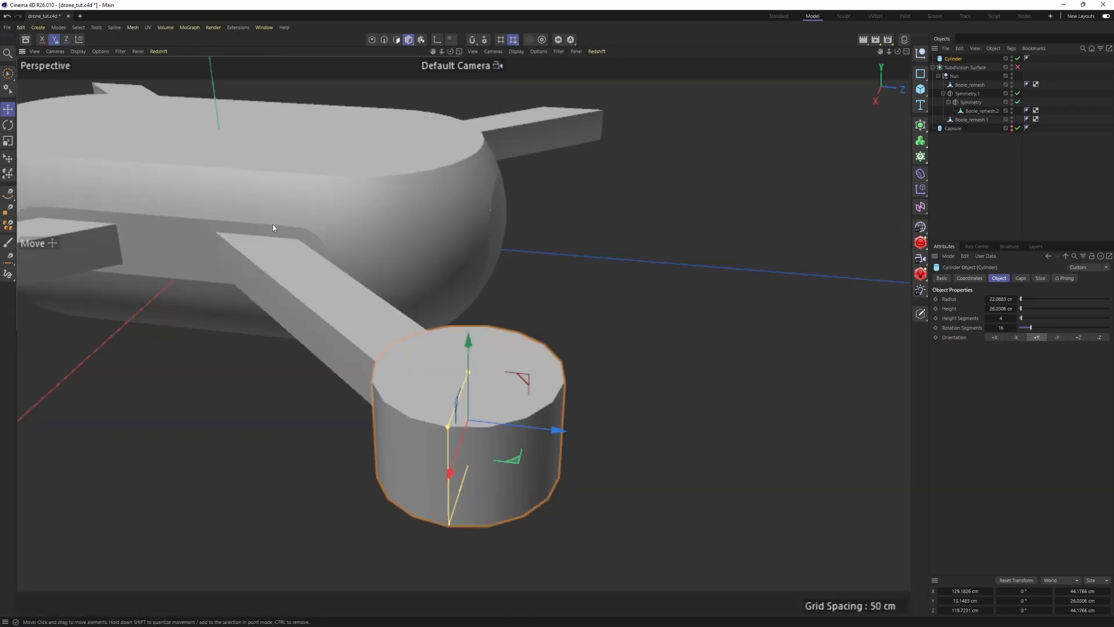
mouse_move(351, 293)
alt+mouse_down()
mouse_move(551, 316)
mouse_move(612, 340)
alt+mouse_up()
scroll(460, 302, down, 2)
key(n)
key(b)
scroll(482, 301, down, 1)
scroll(612, 340, up, 5)
mouse_move(471, 328)
alt+mouse_down()
mouse_move(532, 330)
mouse_move(424, 337)
alt+mouse_up()
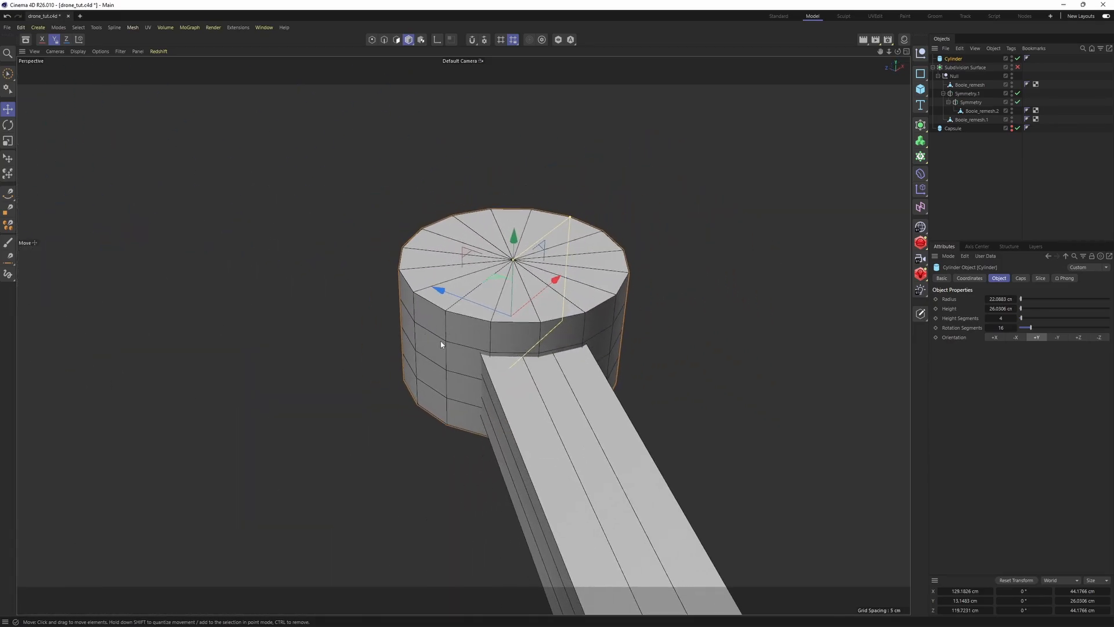
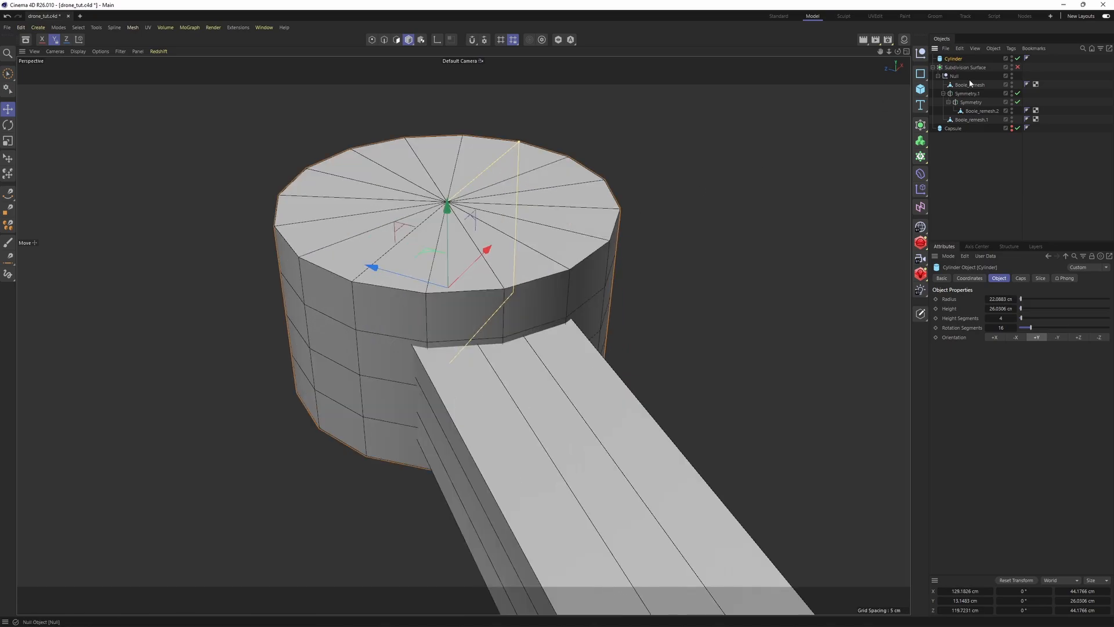
click(1015, 330)
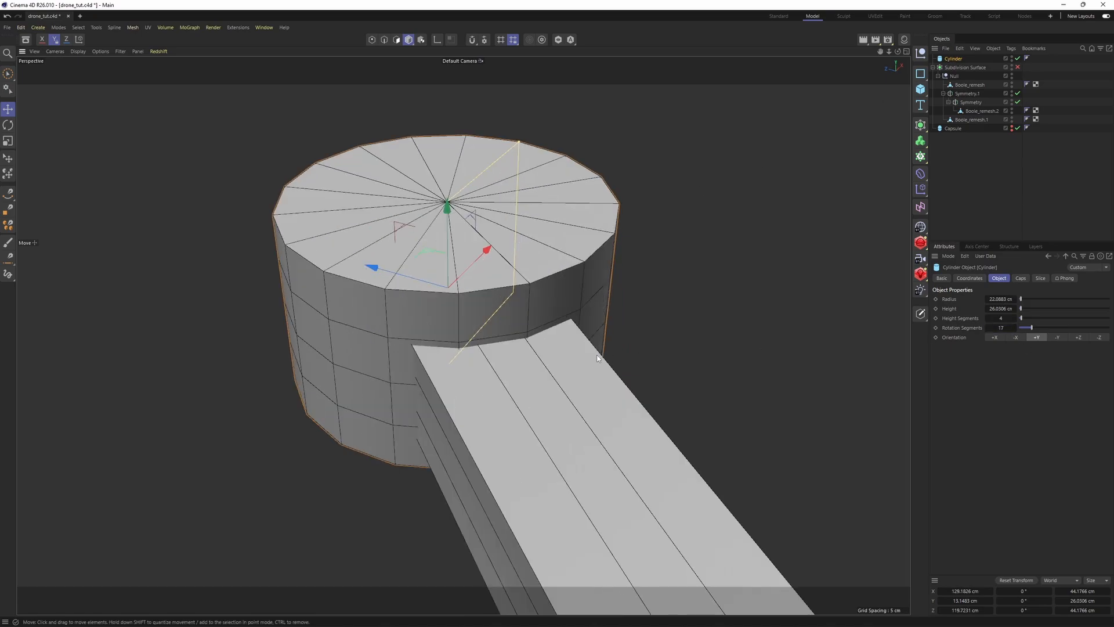
Step: Examine from several angles how the cylinder's segments line up with the arm's edges where they meet
alt+drag(597, 354, 639, 420)
click(613, 457)
shift+click(457, 262)
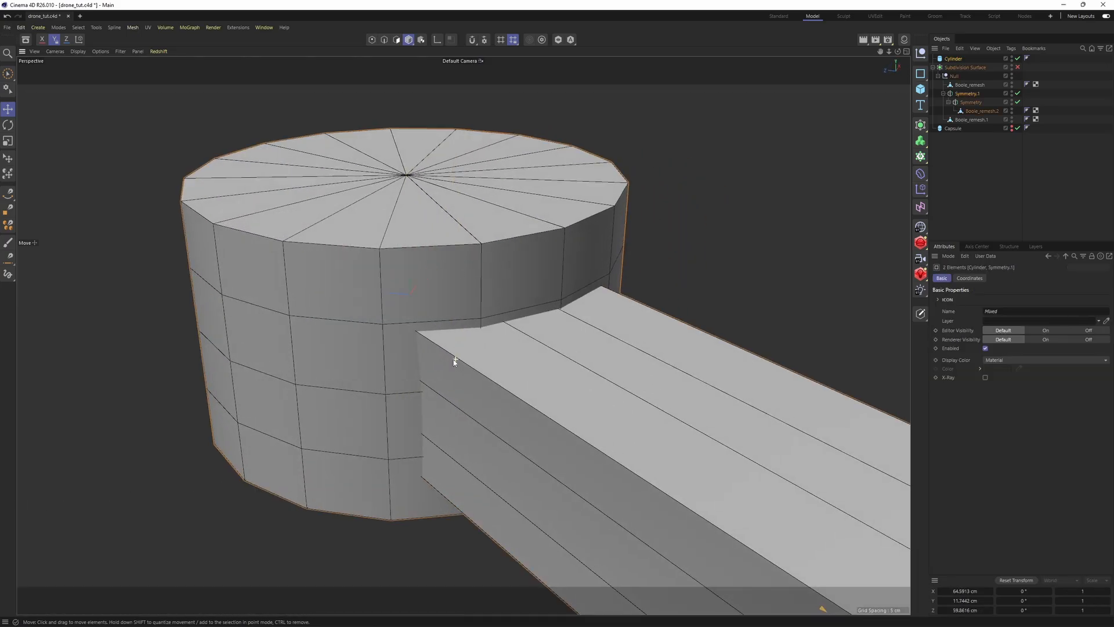
scroll(456, 354, up, 3)
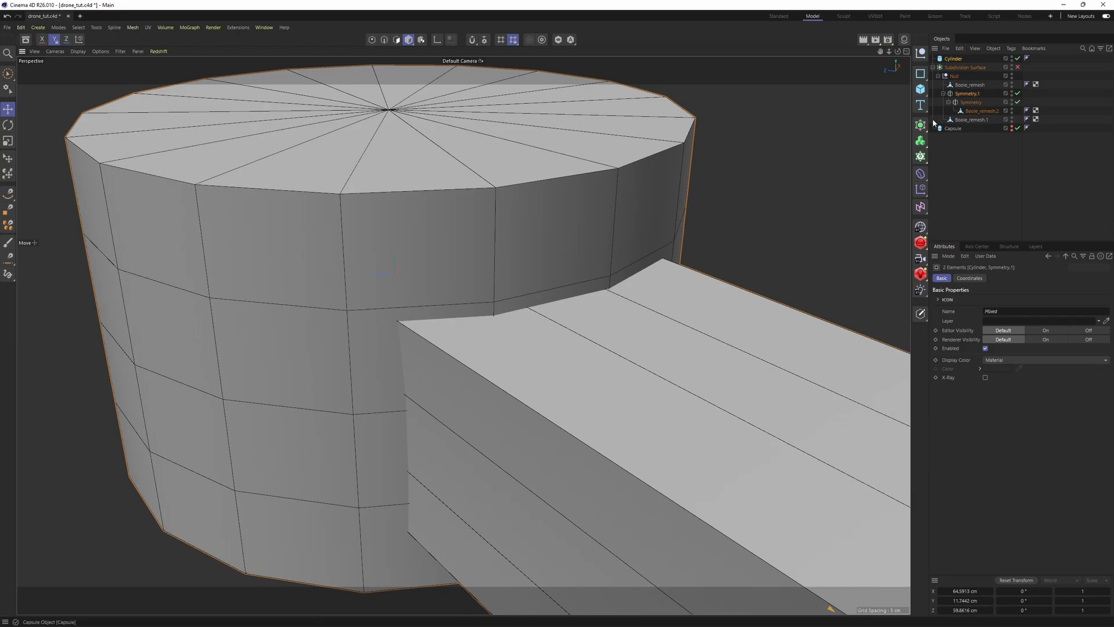
alt+drag(415, 325, 461, 333)
alt+middle_drag(461, 319, 437, 331)
alt+drag(438, 331, 343, 348)
scroll(350, 343, up, 1)
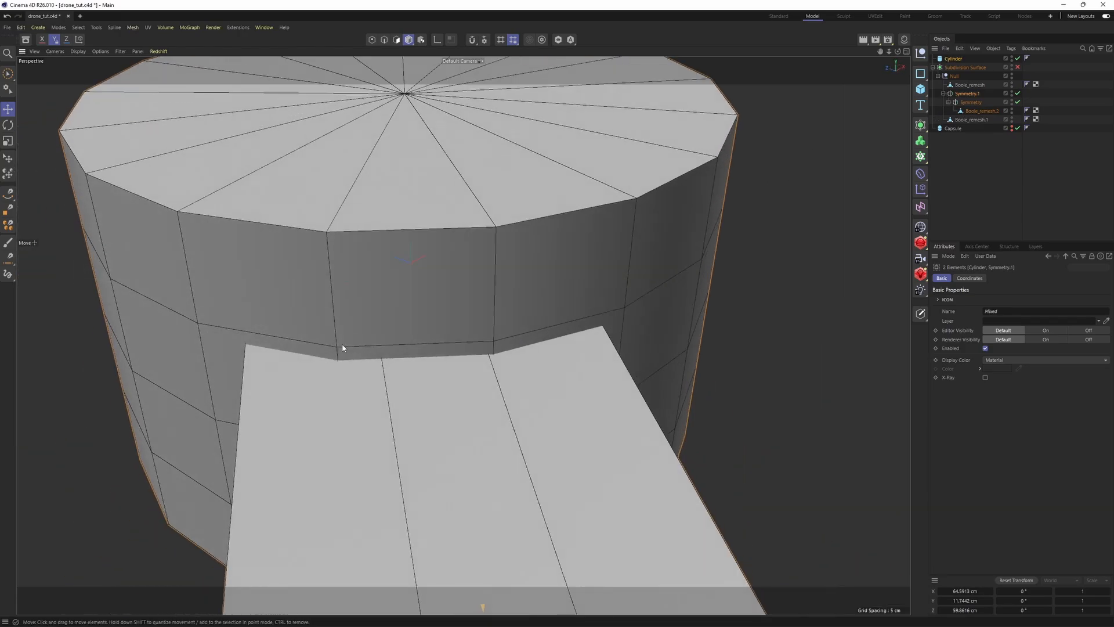
alt+drag(609, 344, 463, 298)
alt+right_drag(427, 327, 298, 352)
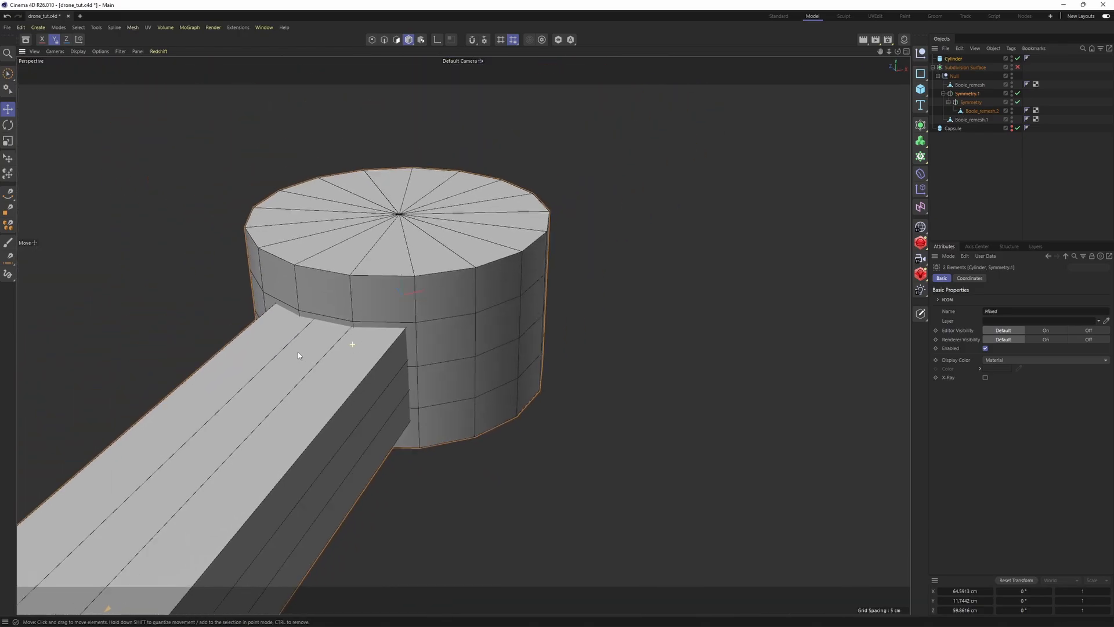
alt+drag(298, 352, 499, 284)
Step: Make the cylinder editable and raise its middle horizontal edge loop to line up with the arm's upper lengthwise edge
click(953, 59)
key(c)
key(Return)
alt+right_drag(456, 354, 504, 325)
alt+drag(503, 325, 475, 276)
drag(387, 190, 385, 176)
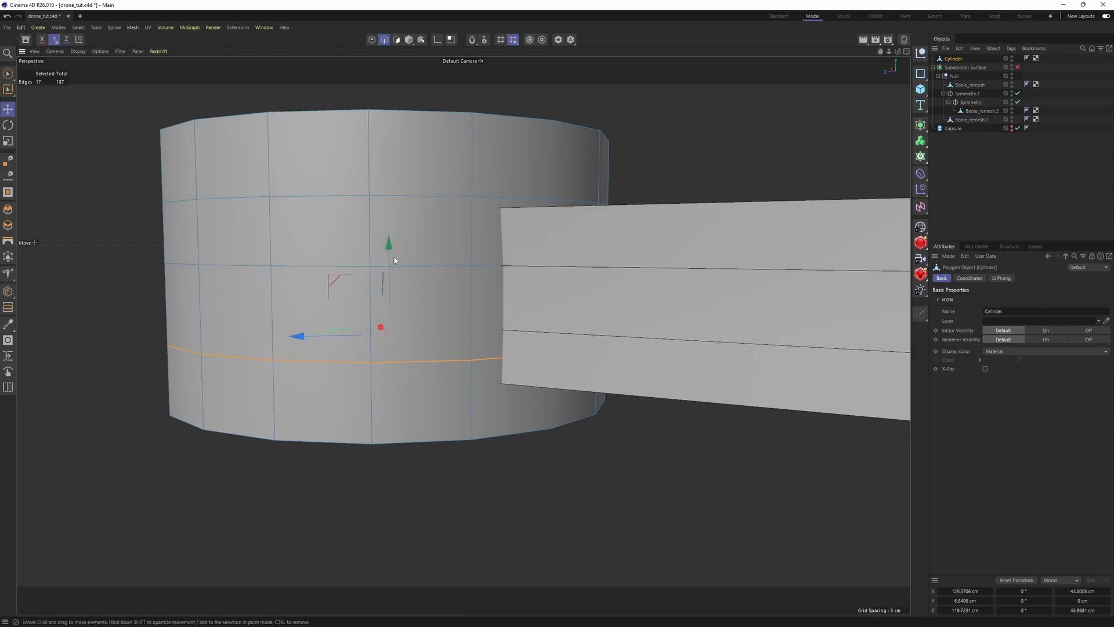
Step: Raise the cylinder's lower edge loop to the arm's lower lengthwise edge and cut another loop just below the arm's underside
drag(393, 243, 393, 220)
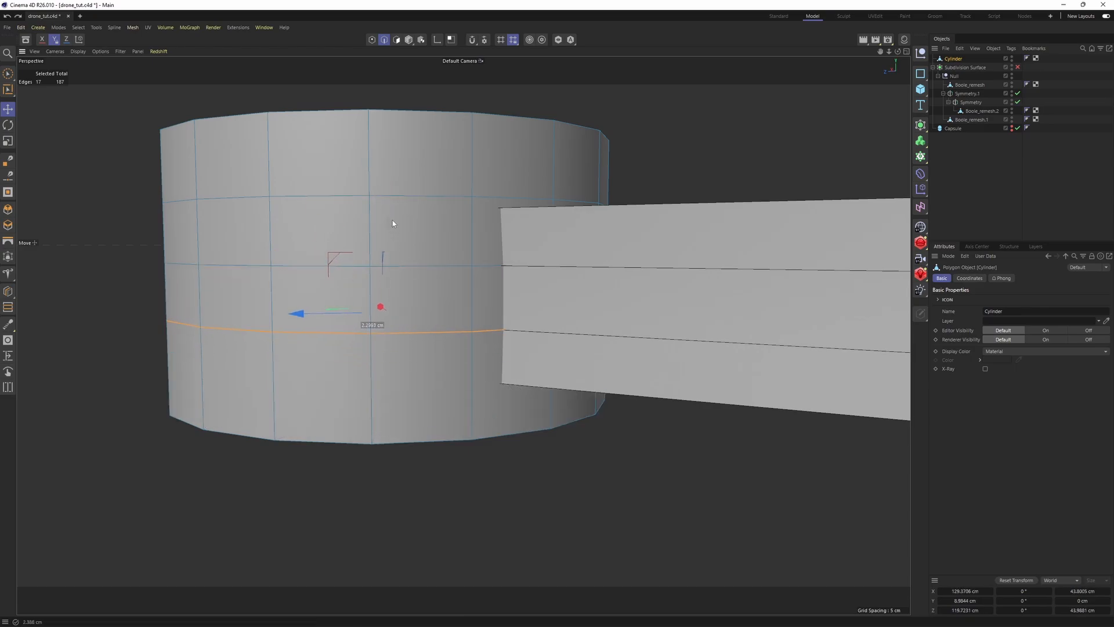
scroll(446, 303, up, 2)
alt+drag(476, 316, 477, 290)
key(k)
key(l)
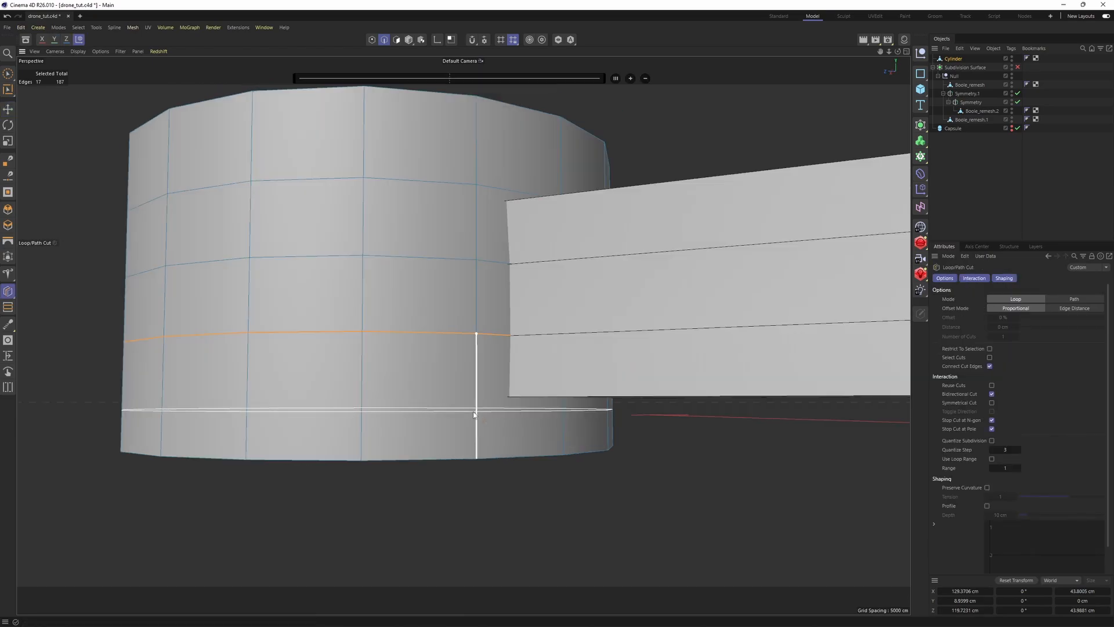
alt+drag(506, 397, 513, 364)
scroll(510, 360, down, 1)
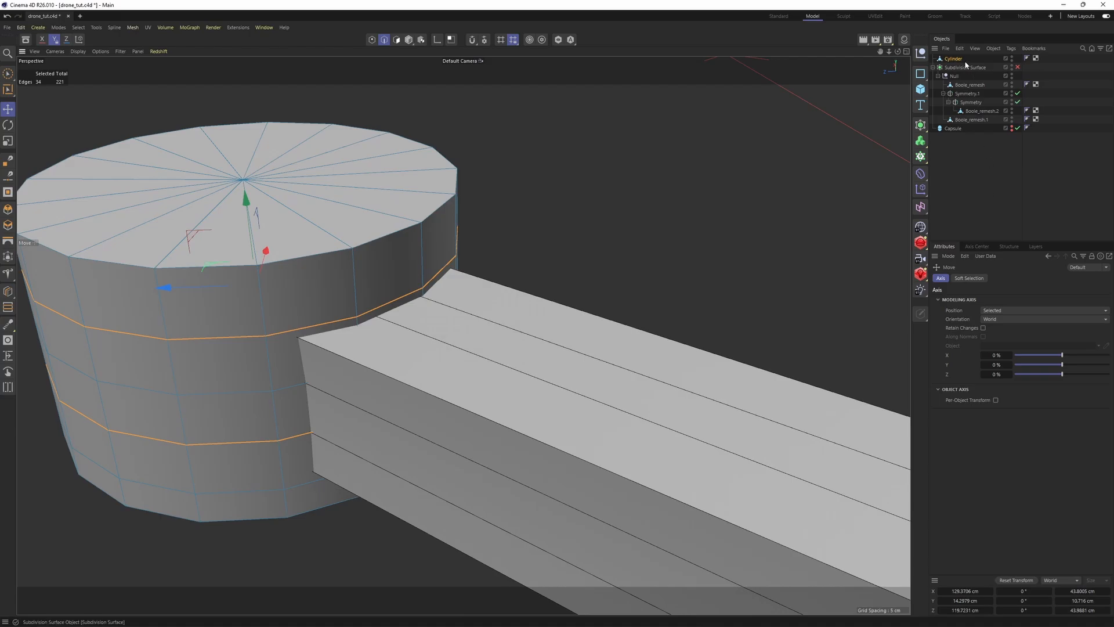
Step: Place the cylinder with the arm mesh inside the inner Symmetry and group both under a new Boole, arm first
drag(978, 110, 977, 107)
click(977, 113)
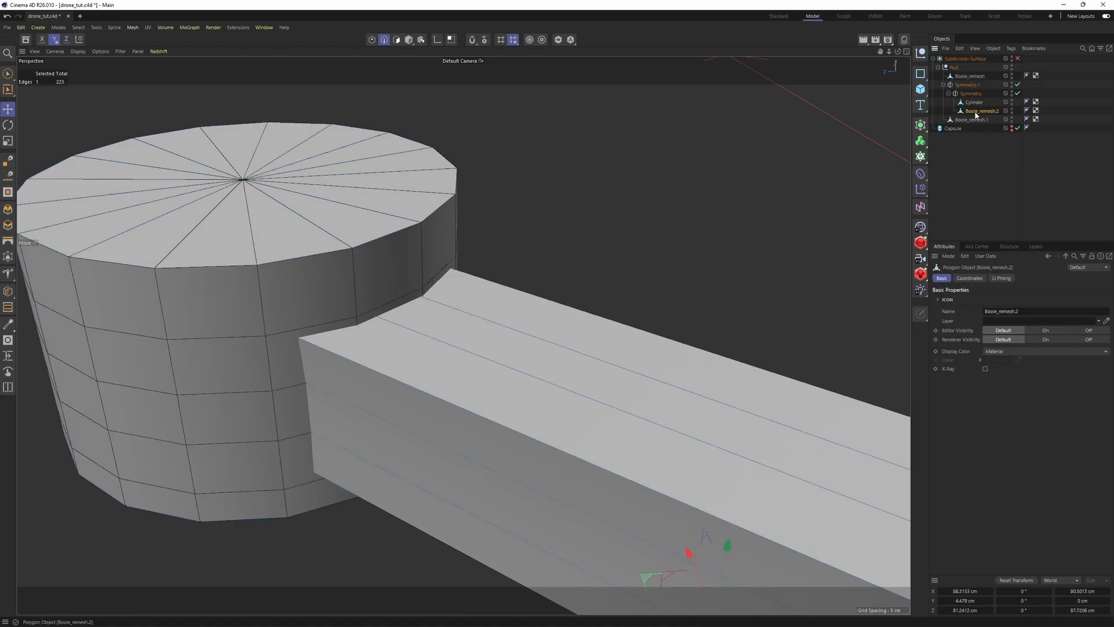
click(923, 127)
alt+click(1022, 196)
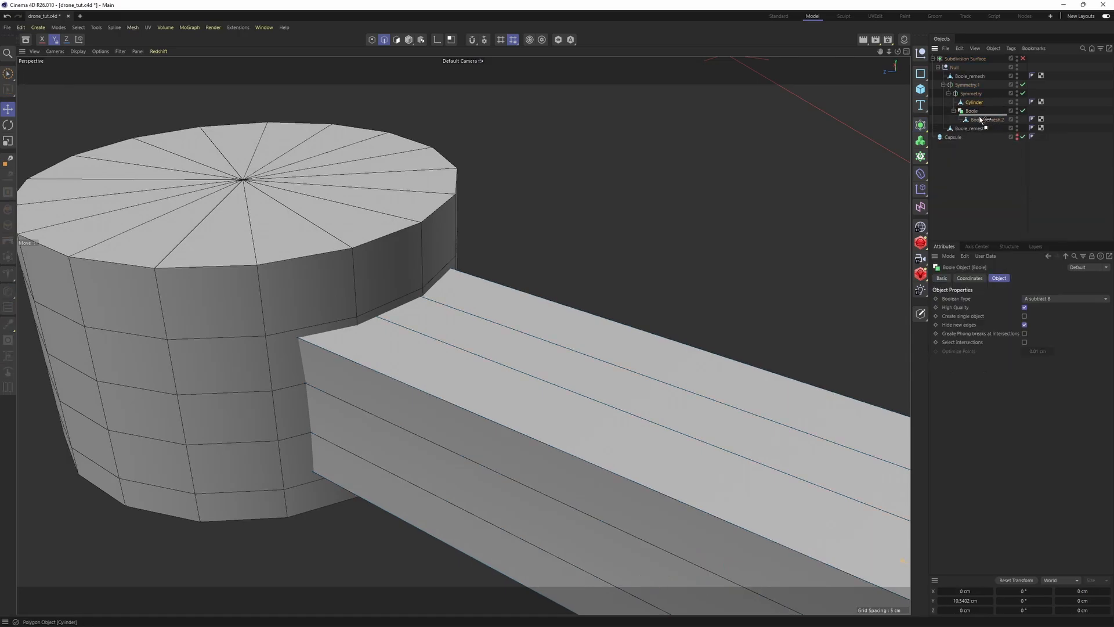
drag(982, 124, 982, 125)
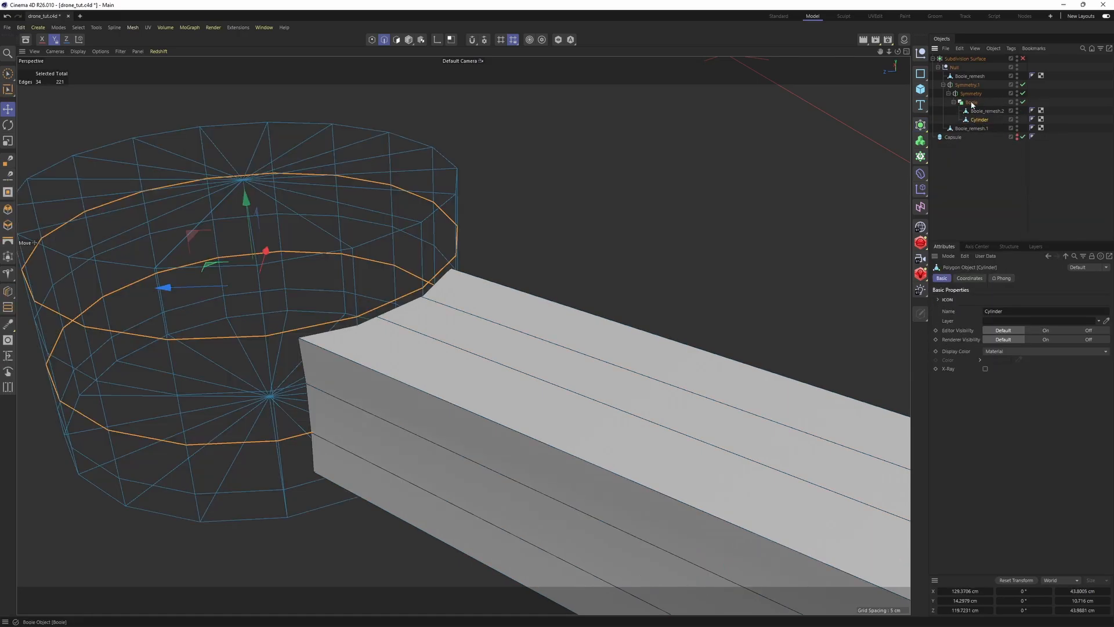
Step: Set the Boole to A union B with Create single object enabled, and make it editable
click(972, 103)
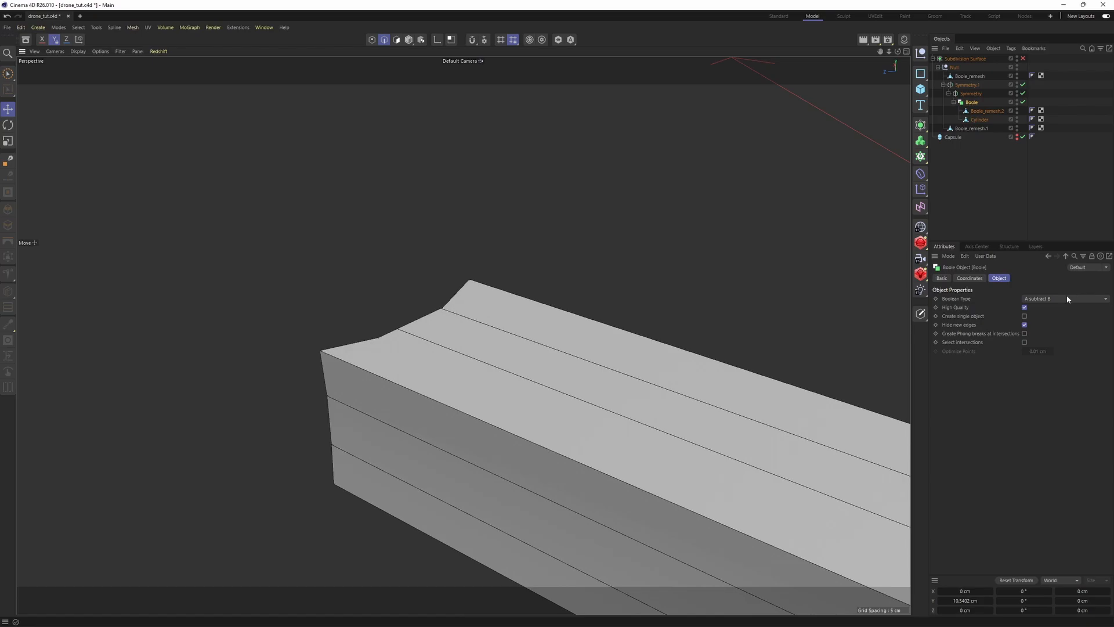
click(1050, 300)
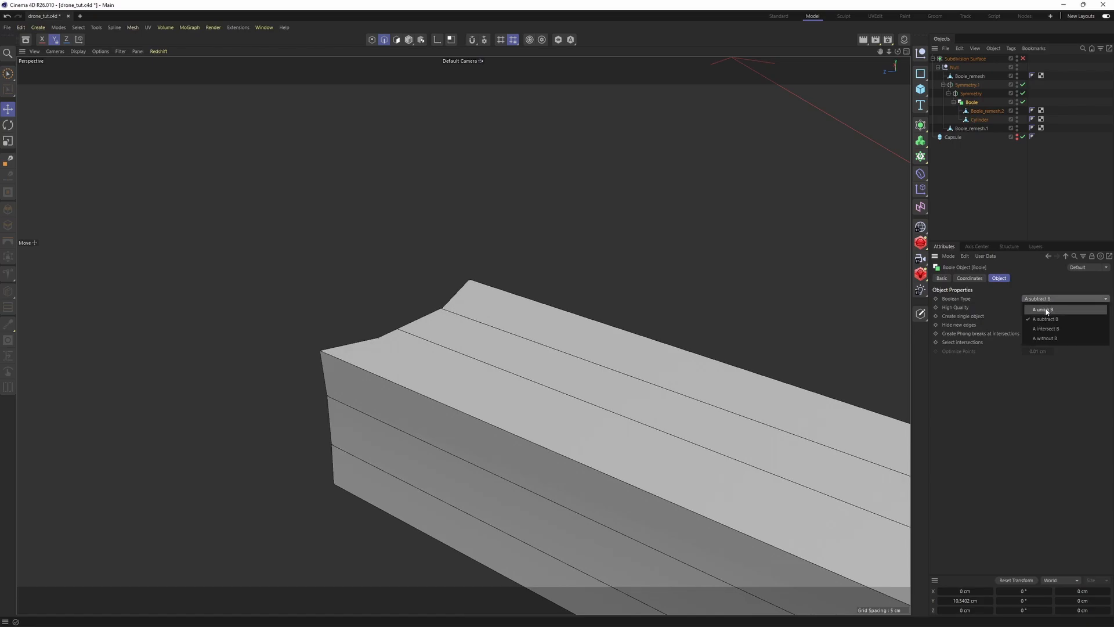
alt+middle_drag(397, 373, 462, 333)
scroll(462, 333, down, 2)
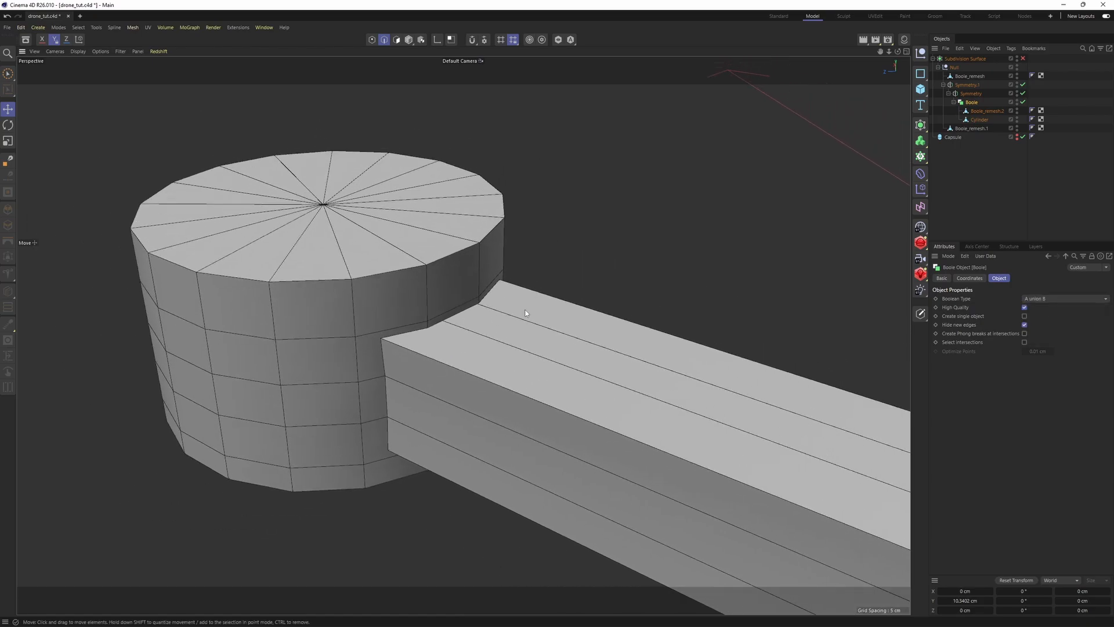
alt+drag(535, 341, 518, 374)
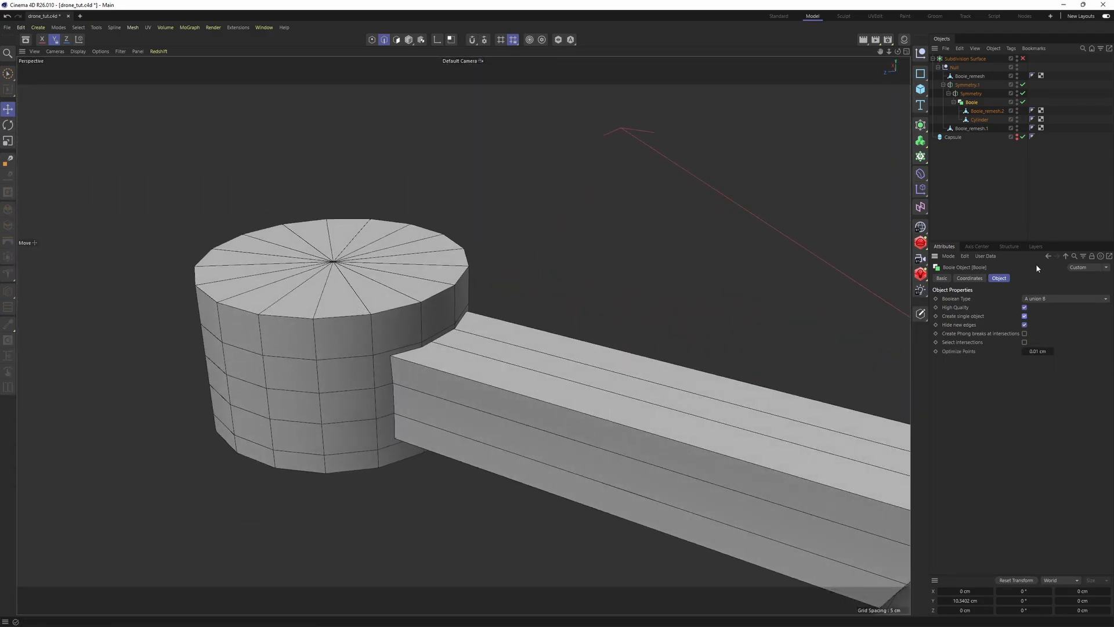
key(c)
Step: In point mode, connect the arm's upper corner to the adjacent cylinder point using the Polygon Pen
alt+drag(522, 220, 413, 295)
scroll(415, 302, up, 2)
key(Return)
right_click(489, 291)
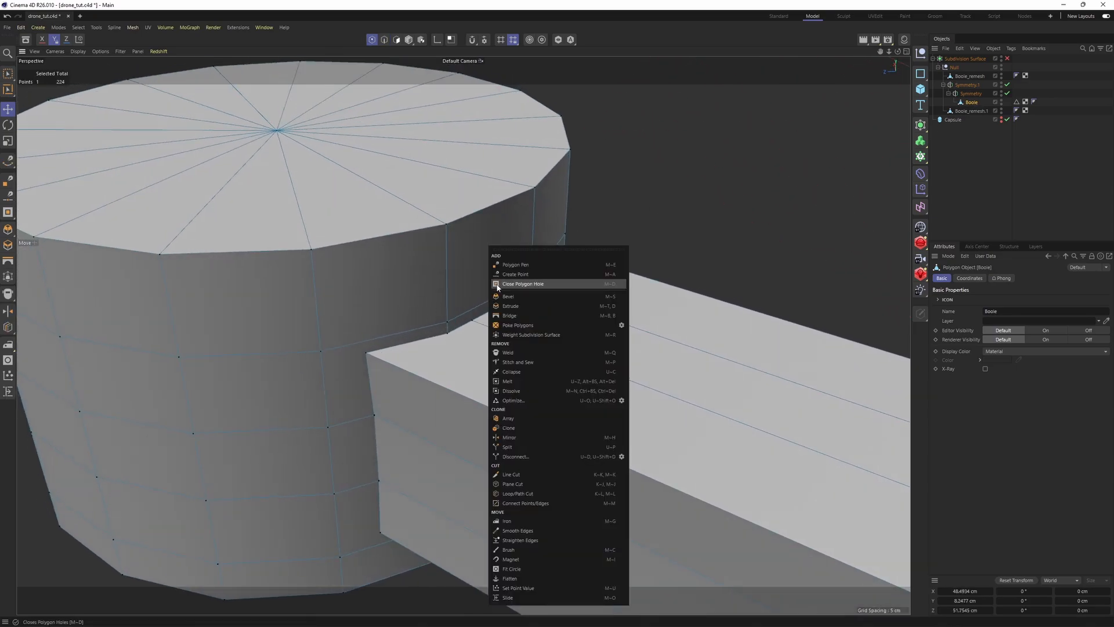
click(447, 311)
right_click(485, 315)
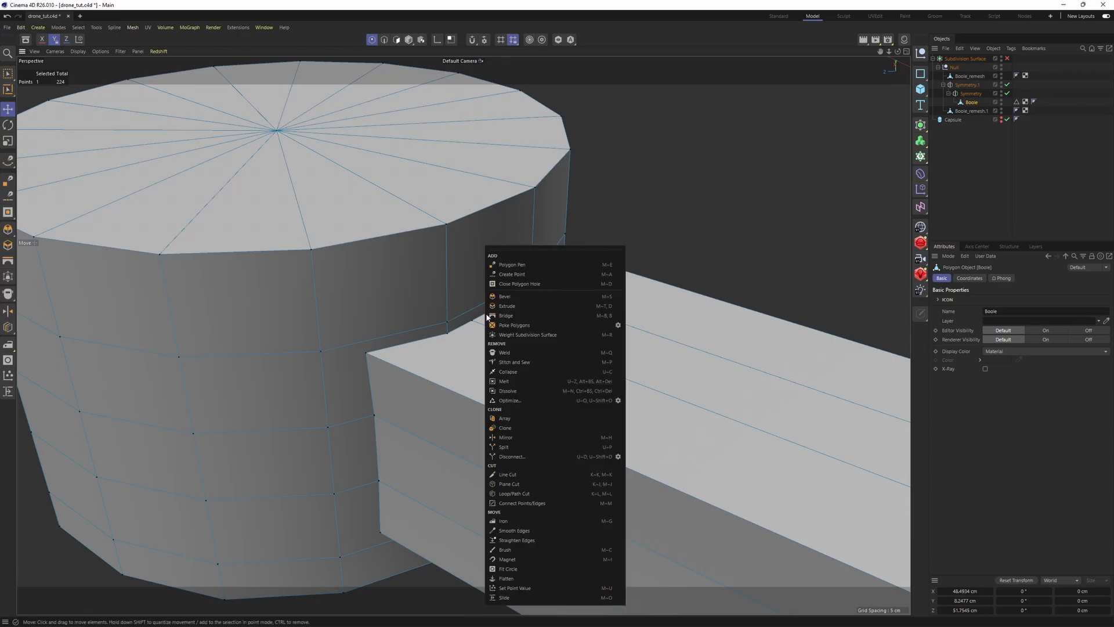
click(525, 264)
alt+drag(361, 325, 431, 304)
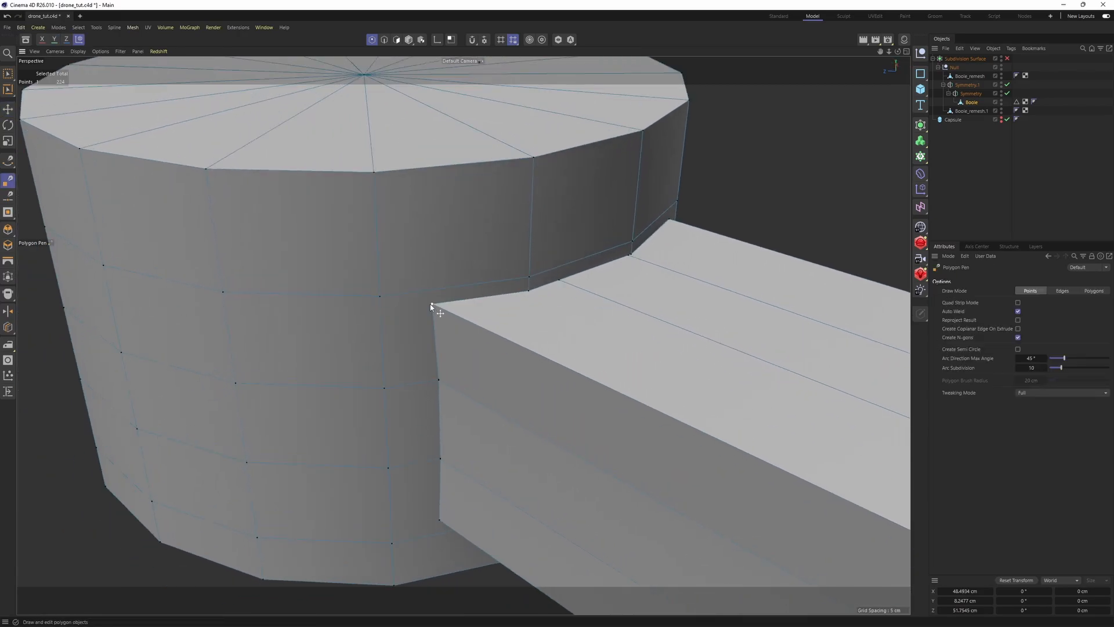
click(379, 298)
Step: Weld the doubled points where the arm's side edges meet the cylinder's horizontal loops
alt+middle_drag(438, 360, 473, 244)
alt+drag(473, 296, 475, 235)
scroll(469, 269, up, 4)
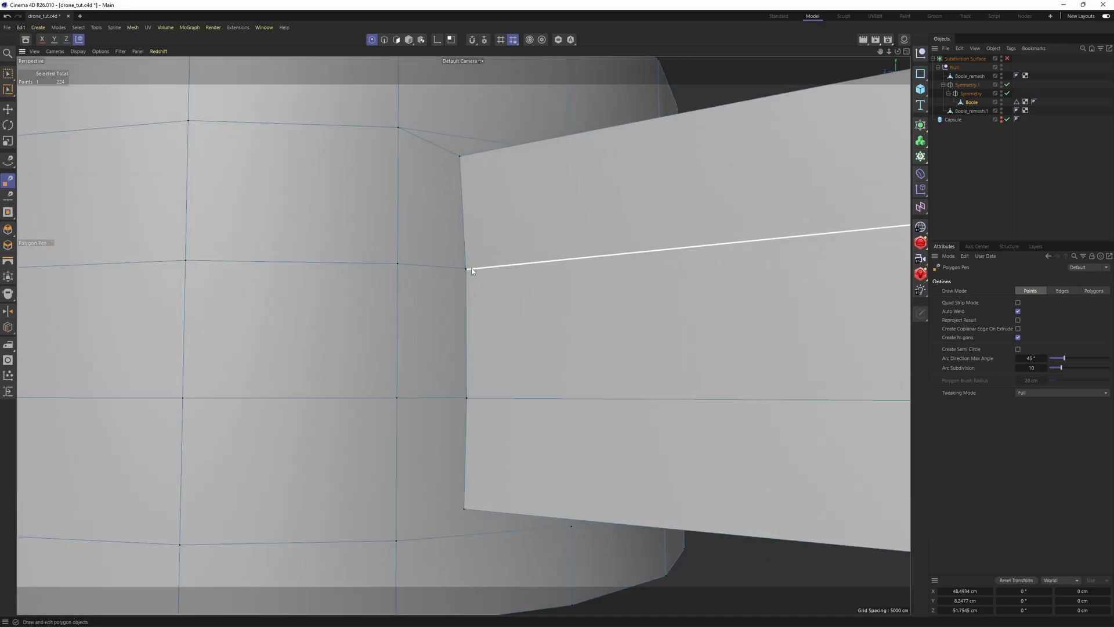
mouse_move(468, 274)
alt+mouse_down()
mouse_move(471, 288)
mouse_move(456, 261)
alt+mouse_up()
scroll(471, 287, up, 3)
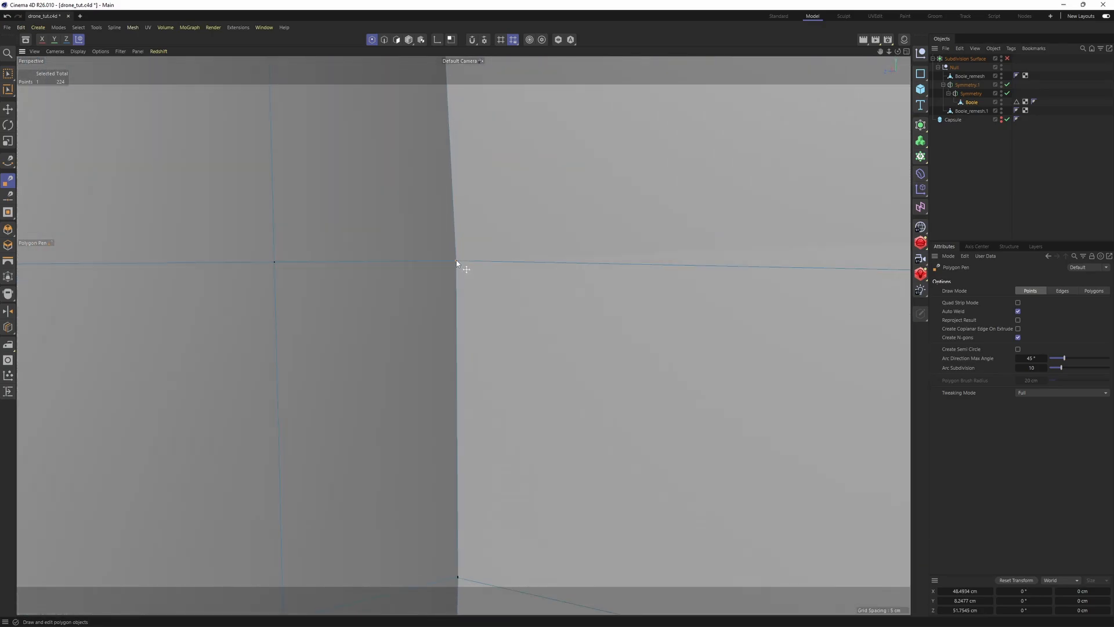
scroll(456, 261, down, 3)
alt+drag(430, 310, 472, 286)
scroll(473, 285, up, 1)
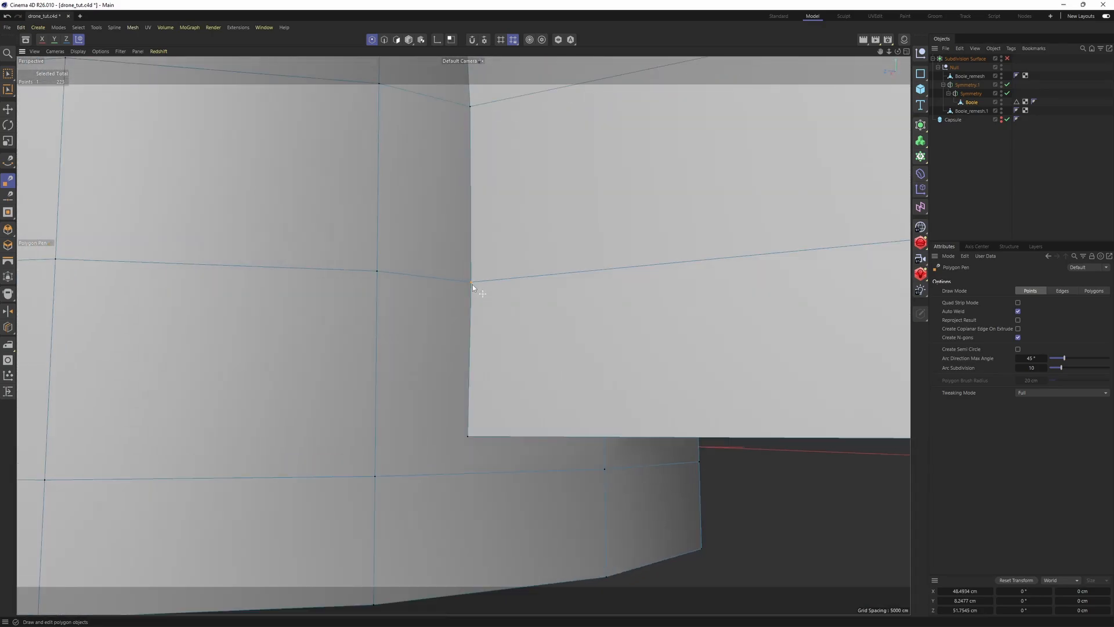
click(472, 284)
Step: Connect the arm's lower corner on the same side to the nearest cylinder point with a new edge
alt+middle_drag(473, 344, 465, 222)
alt+drag(463, 332, 450, 299)
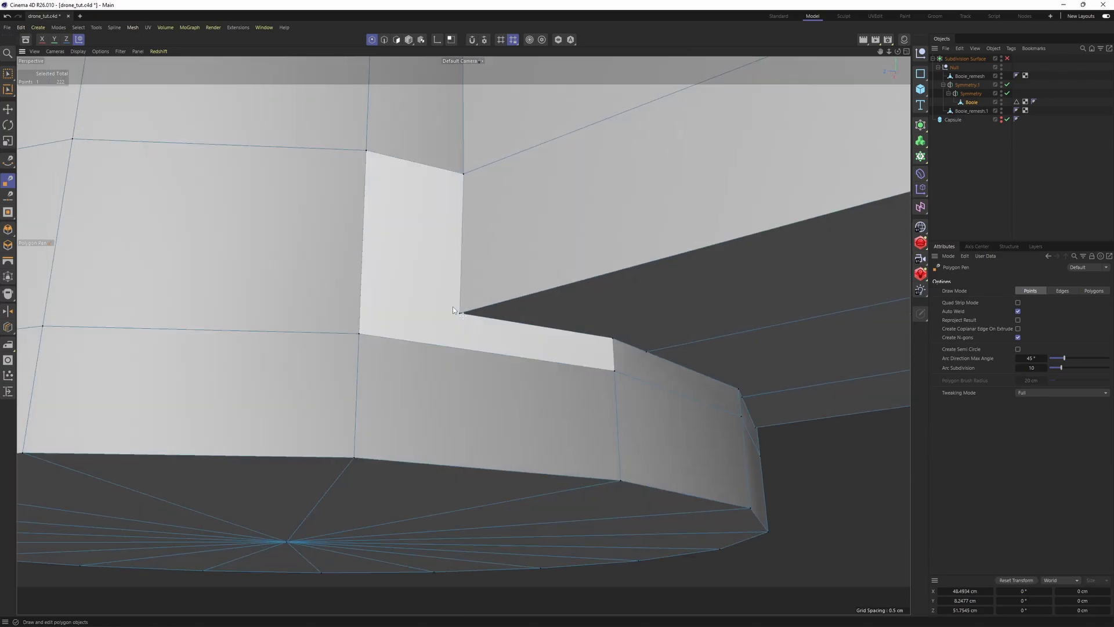
click(361, 333)
Step: Weld the stray points along the arm's underside to the neighbouring corner points of the cylinder seam
alt+middle_drag(605, 361, 361, 318)
alt+drag(361, 318, 296, 307)
scroll(378, 300, up, 2)
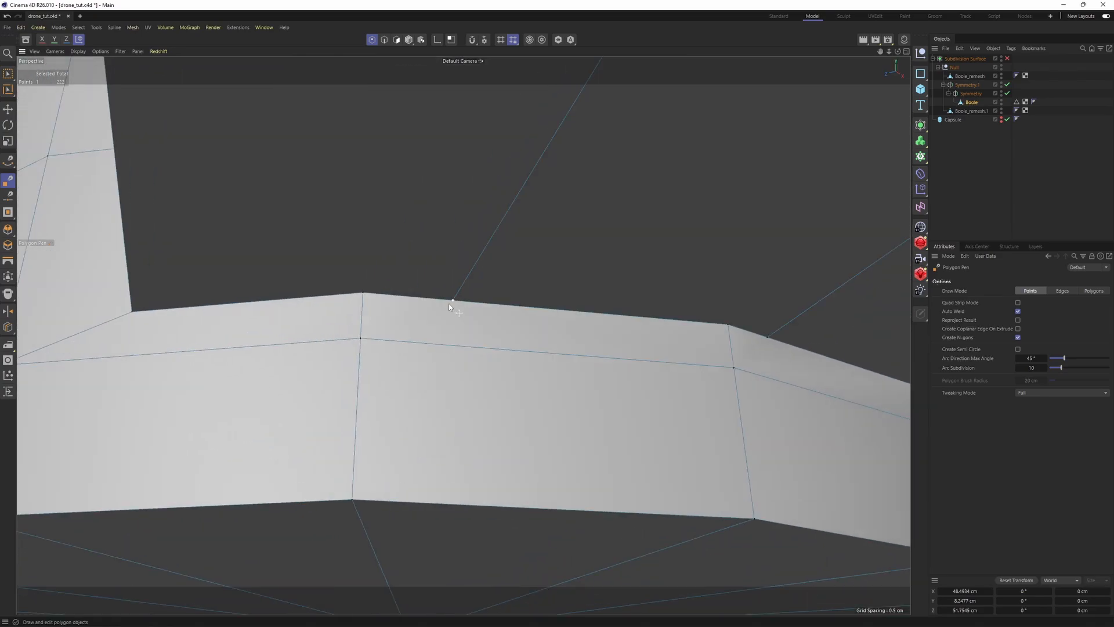
drag(453, 301, 441, 272)
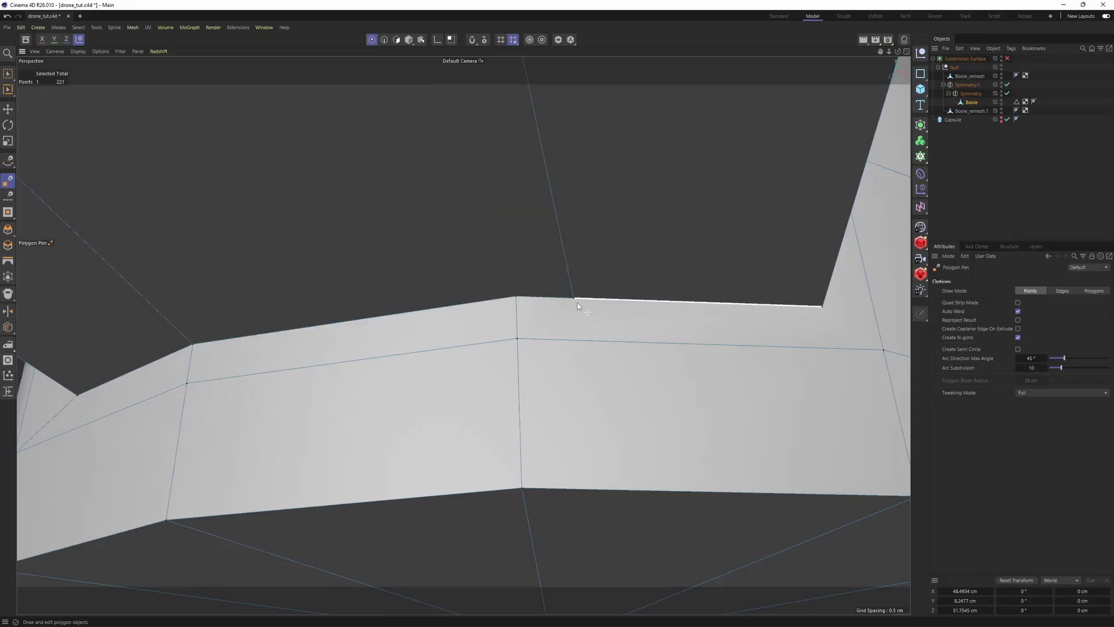
drag(529, 290, 516, 297)
alt+middle_drag(622, 334, 465, 331)
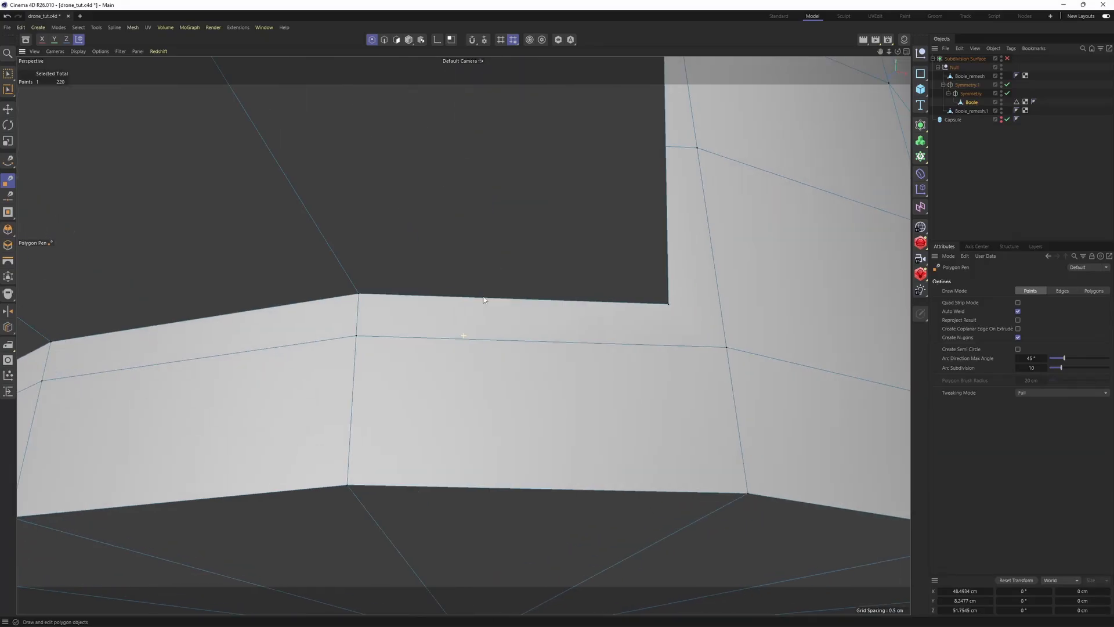
Step: Connect the arm's lower corner on the opposite side to the adjacent cylinder point
alt+drag(465, 330, 500, 295)
alt+middle_drag(678, 298, 605, 307)
click(604, 345)
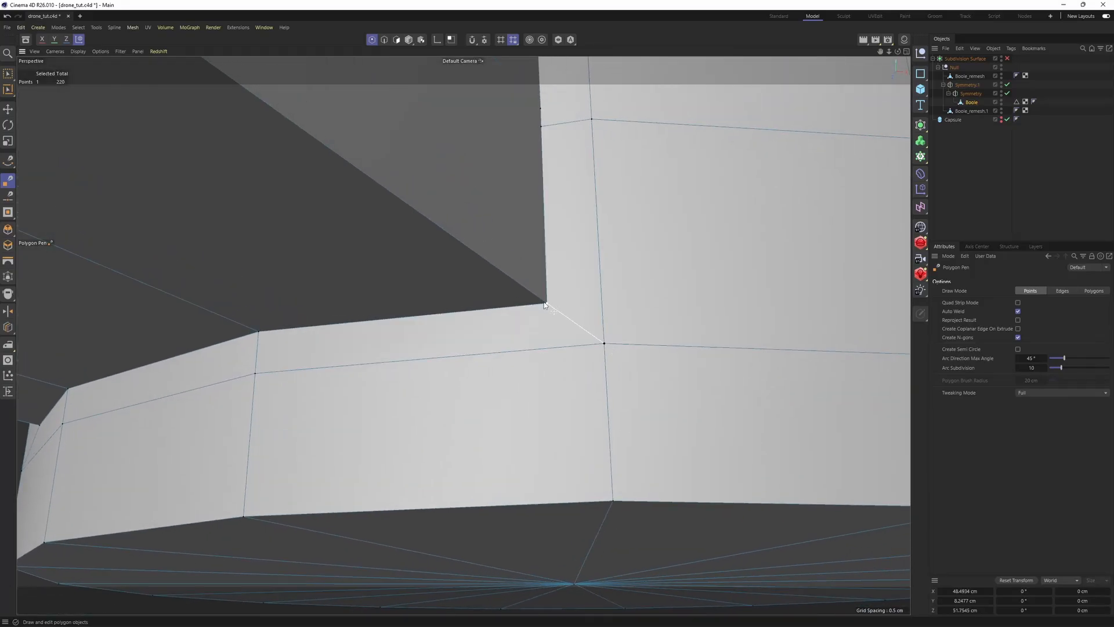
click(547, 304)
Step: Weld the doubled points on the arm's opposite side and connect its upper corner to the adjacent cylinder point
alt+middle_drag(574, 203, 538, 321)
alt+drag(516, 150, 509, 253)
alt+middle_drag(514, 142, 535, 338)
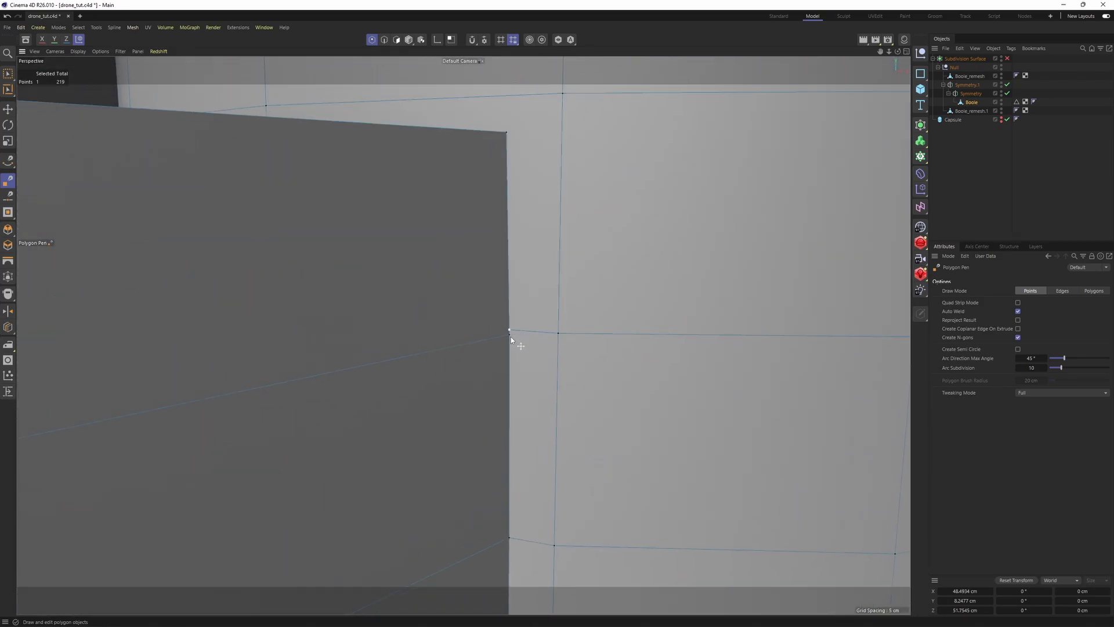
drag(510, 337, 510, 338)
scroll(510, 336, down, 3)
alt+middle_drag(496, 300, 504, 375)
click(566, 226)
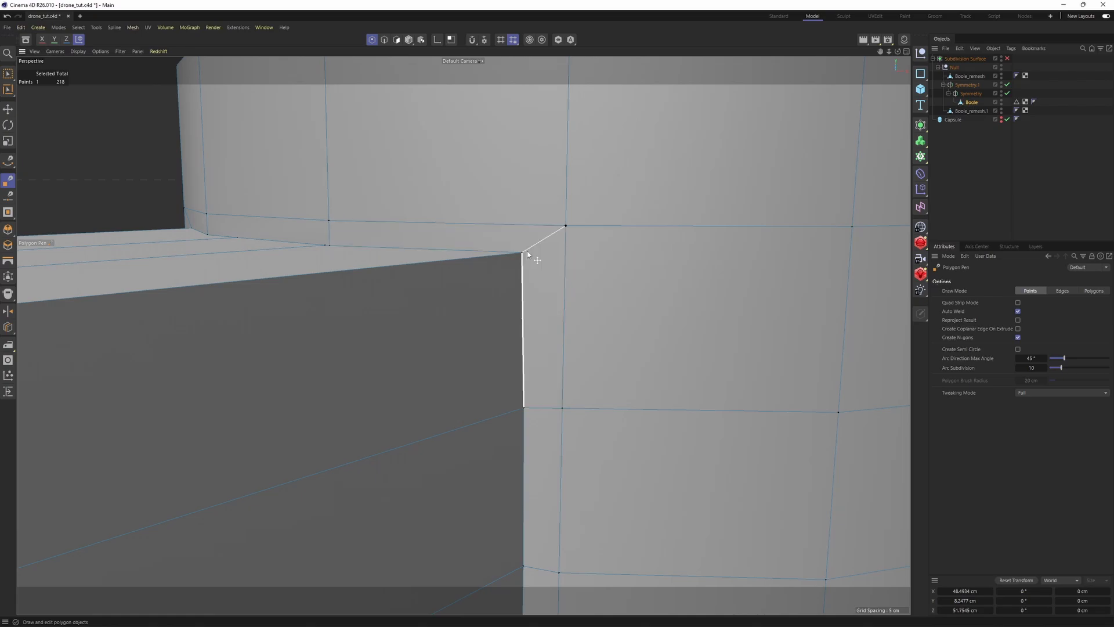
alt+drag(523, 253, 418, 252)
Step: Cut a supporting edge loop around the arm close to the cylinder, with subdivision turned on to judge its placement
scroll(429, 261, down, 4)
scroll(410, 279, up, 2)
key(k)
key(l)
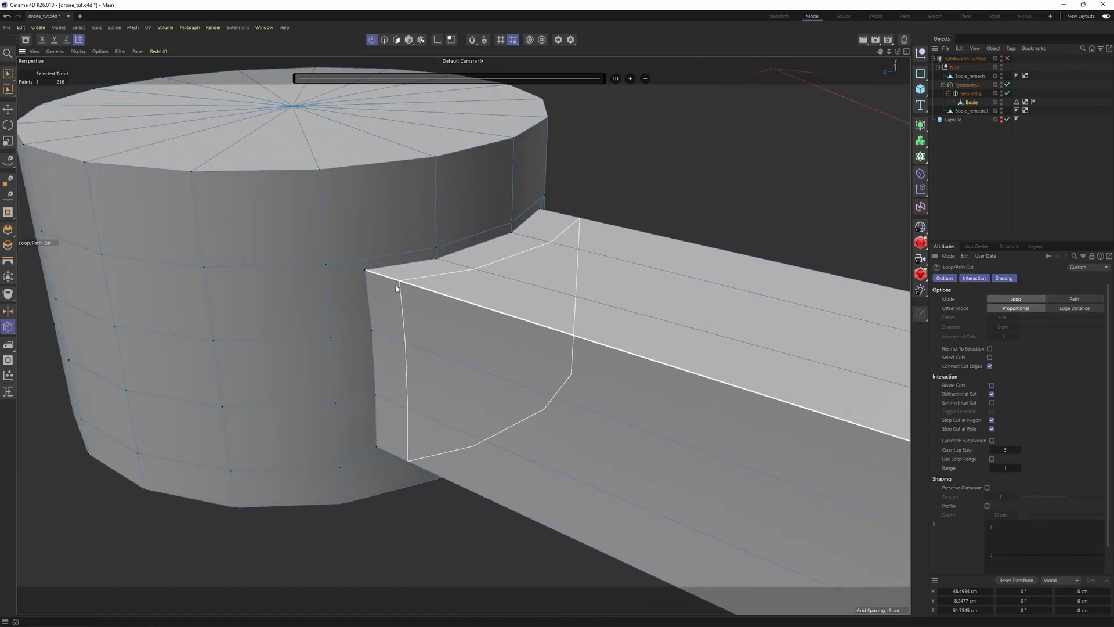
alt+drag(396, 288, 392, 281)
key(q)
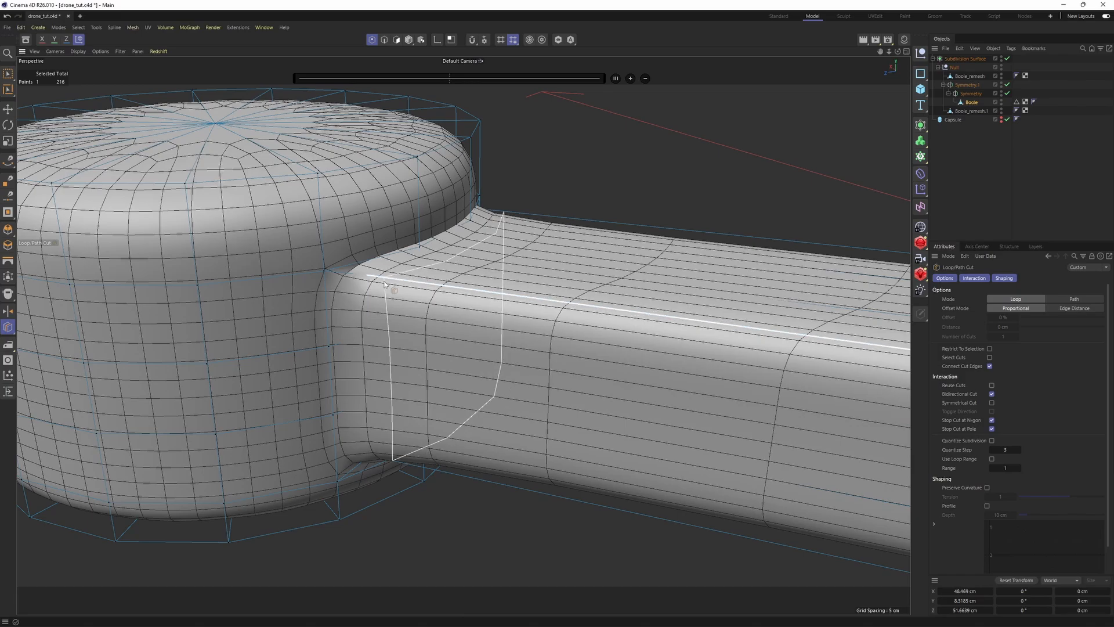
click(384, 279)
Step: Deselect the mesh and display the model smoothly shaded without lines to view the arm junction
click(1014, 176)
key(n)
key(a)
scroll(609, 273, down, 2)
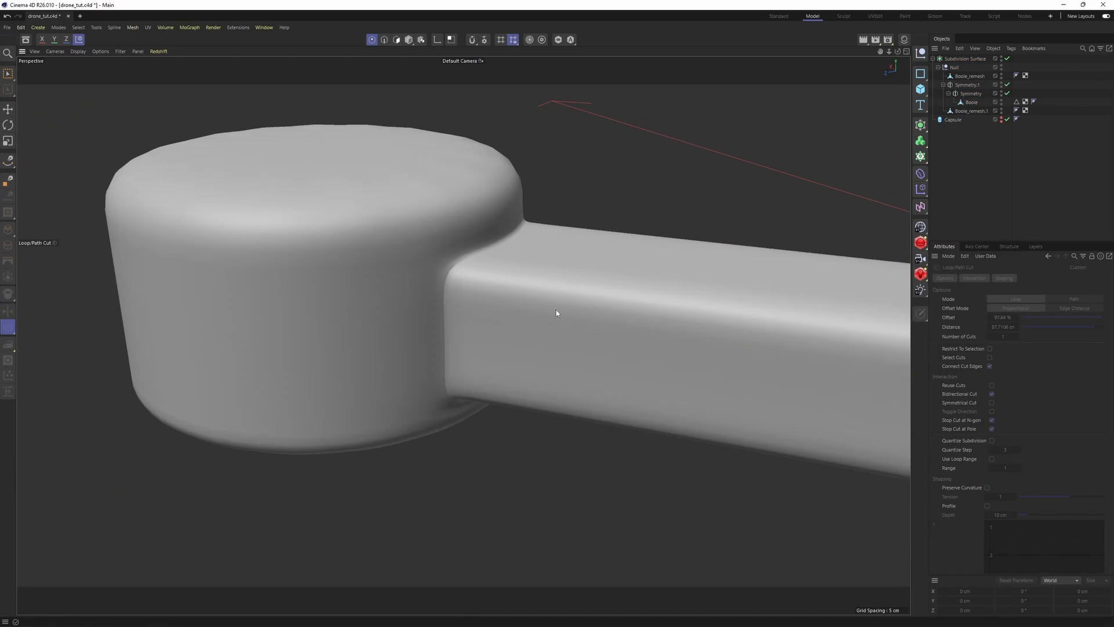
alt+drag(539, 300, 598, 288)
Step: Select all polygons of the joined arm mesh and inspect the smoothed junction with subdivision on
key(q)
key(ctrl+z)
scroll(486, 290, up, 2)
key(Return)
key(Return)
key(ctrl+a)
key(q)
click(953, 211)
scroll(450, 277, up, 3)
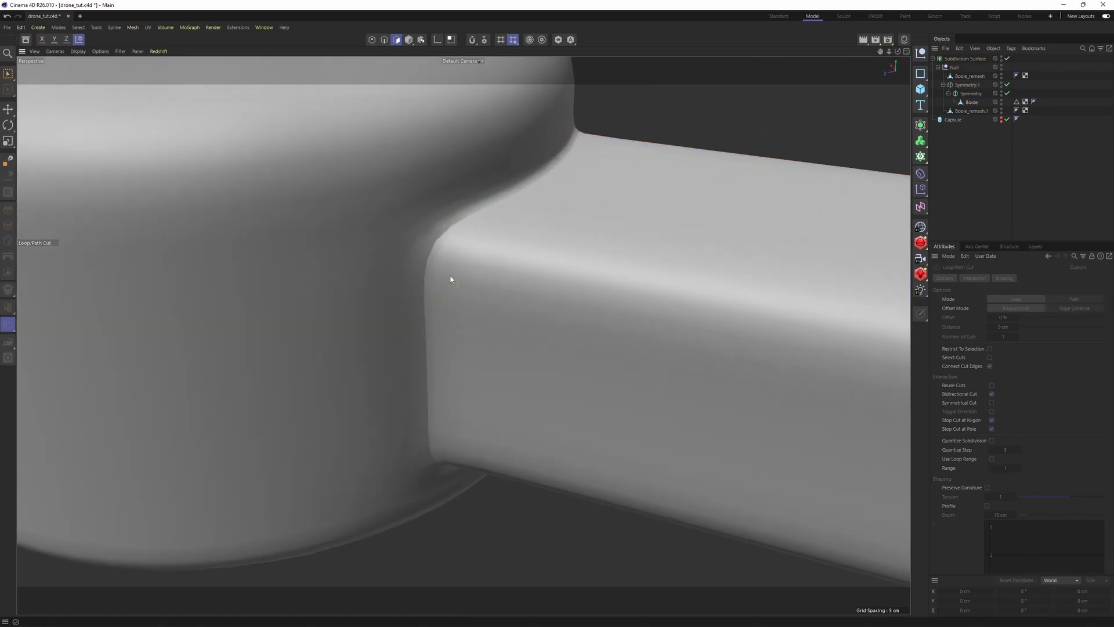
alt+drag(450, 279, 465, 226)
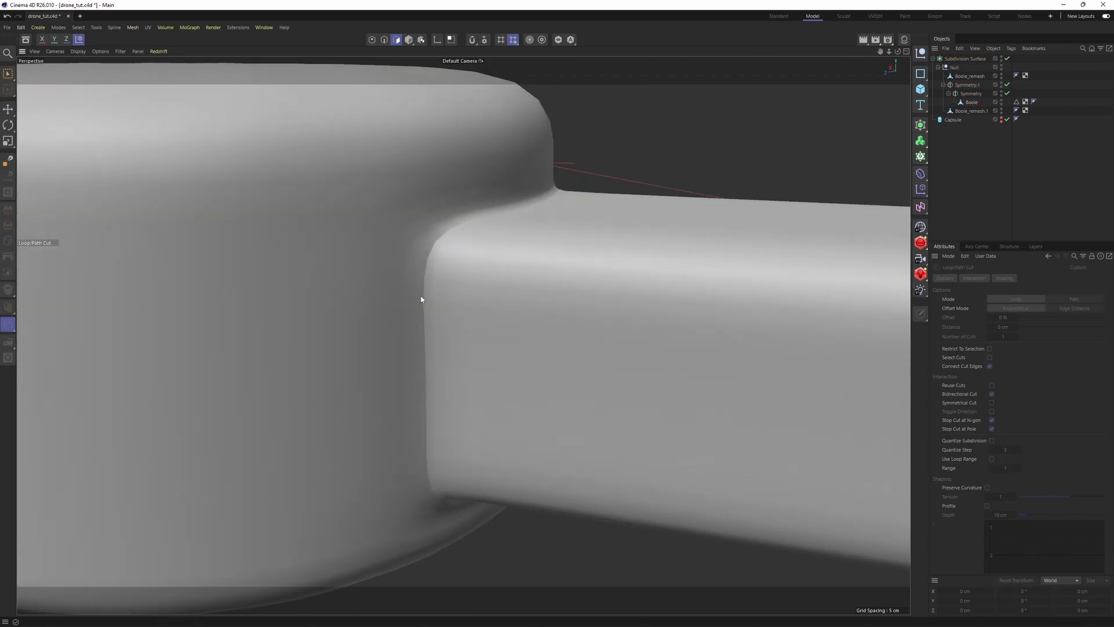
alt+drag(421, 296, 444, 349)
scroll(485, 320, down, 2)
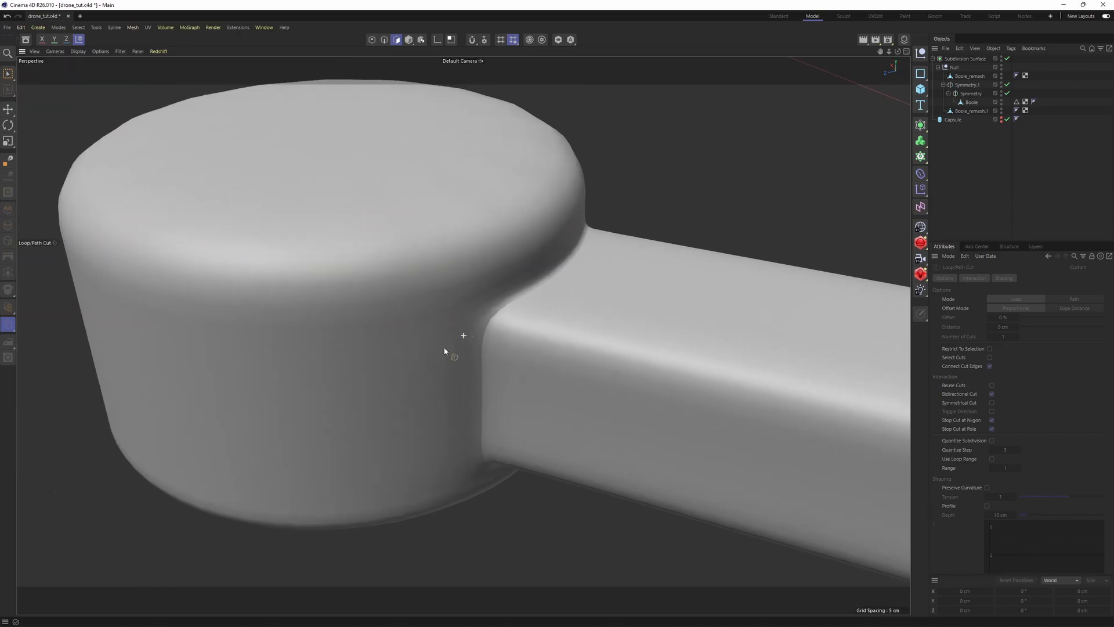
Step: Turn subdivision off and reverse the normals of all polygons in the joined arm mesh
click(970, 102)
key(q)
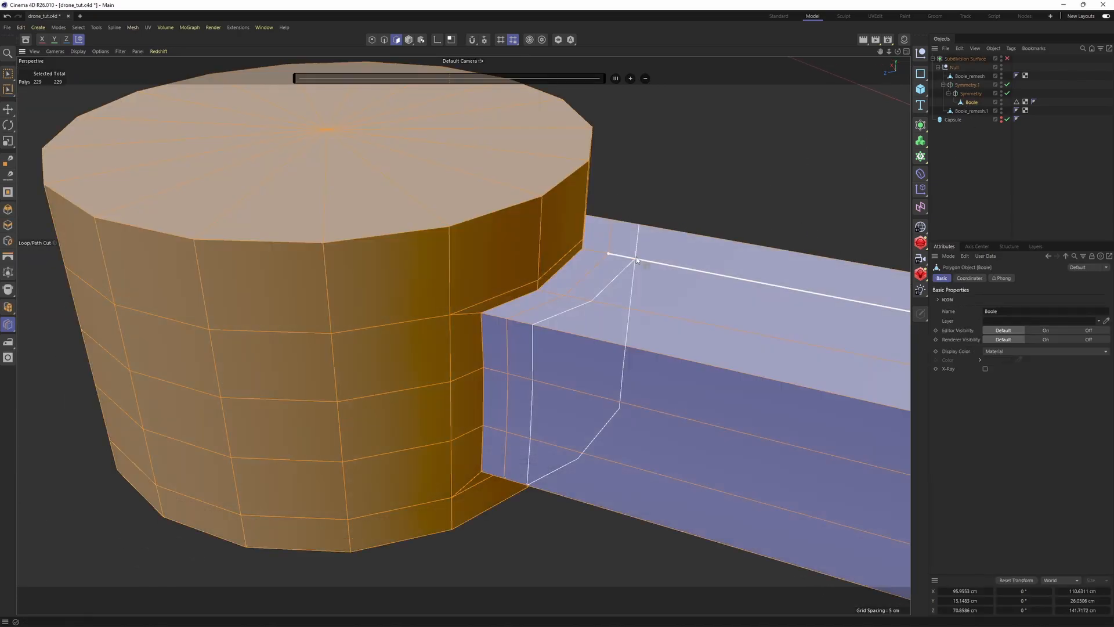
scroll(644, 264, down, 2)
alt+drag(508, 280, 590, 276)
scroll(469, 310, down, 6)
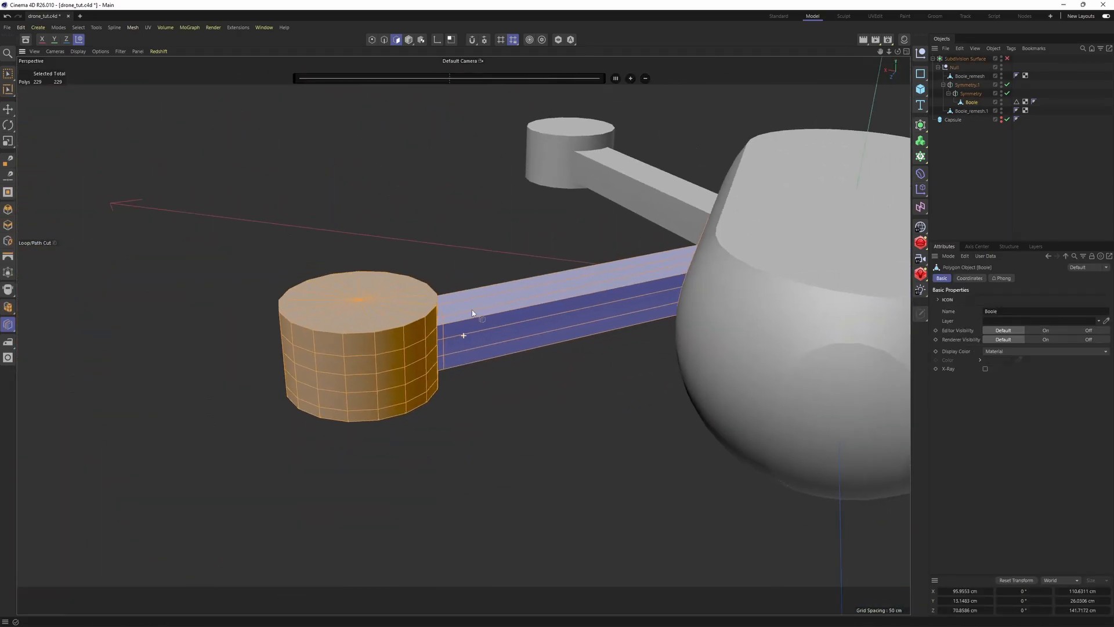
scroll(473, 307, up, 2)
scroll(514, 266, up, 1)
right_click(508, 266)
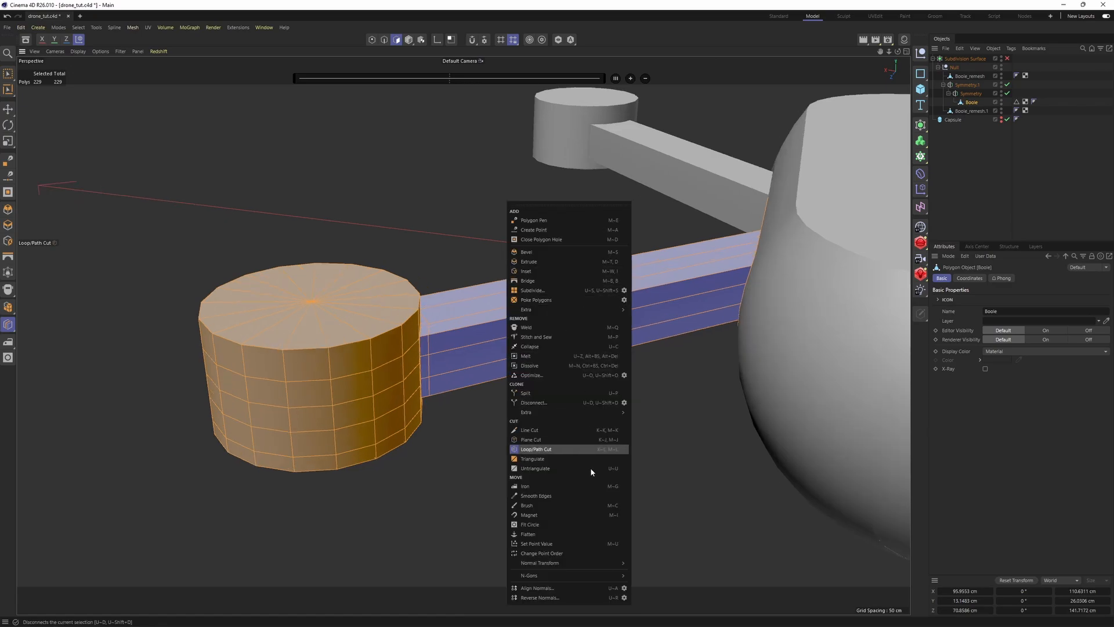
click(546, 598)
Step: Align the joined arm mesh's normals and turn subdivision back on to check the motor junction
alt+drag(486, 358, 481, 336)
right_click(504, 325)
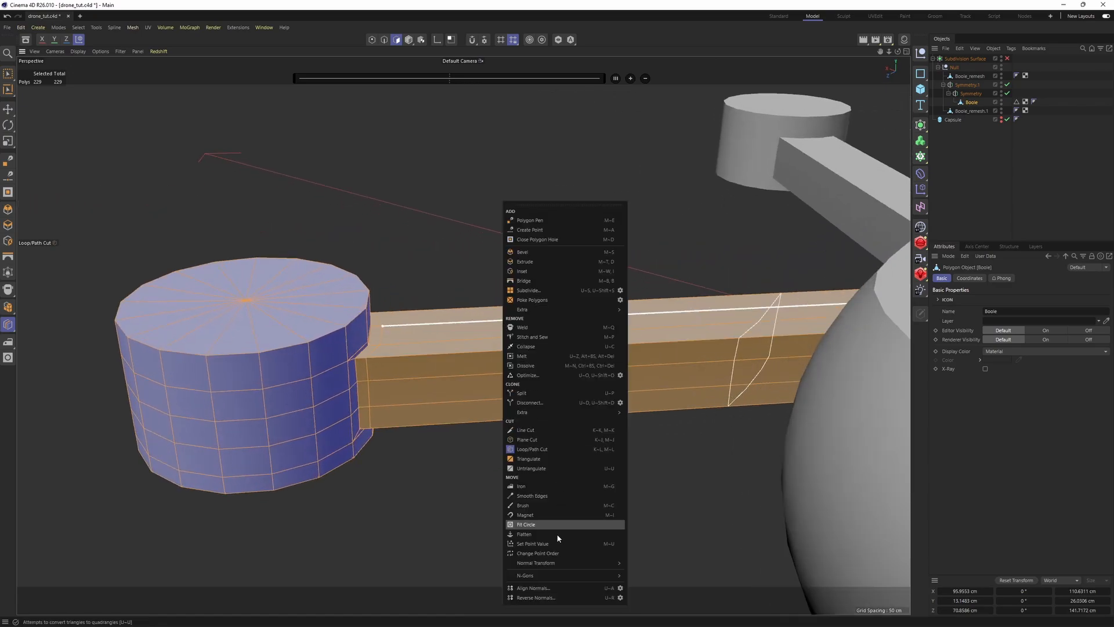
click(530, 589)
scroll(498, 366, up, 2)
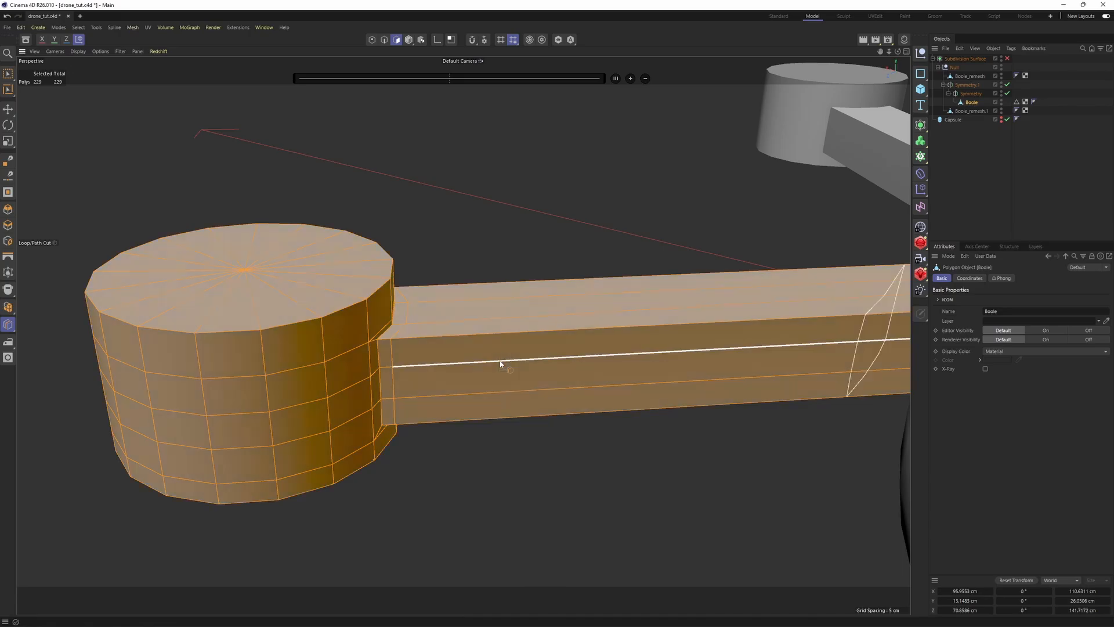
alt+drag(500, 360, 400, 340)
key(q)
scroll(397, 341, up, 4)
click(963, 168)
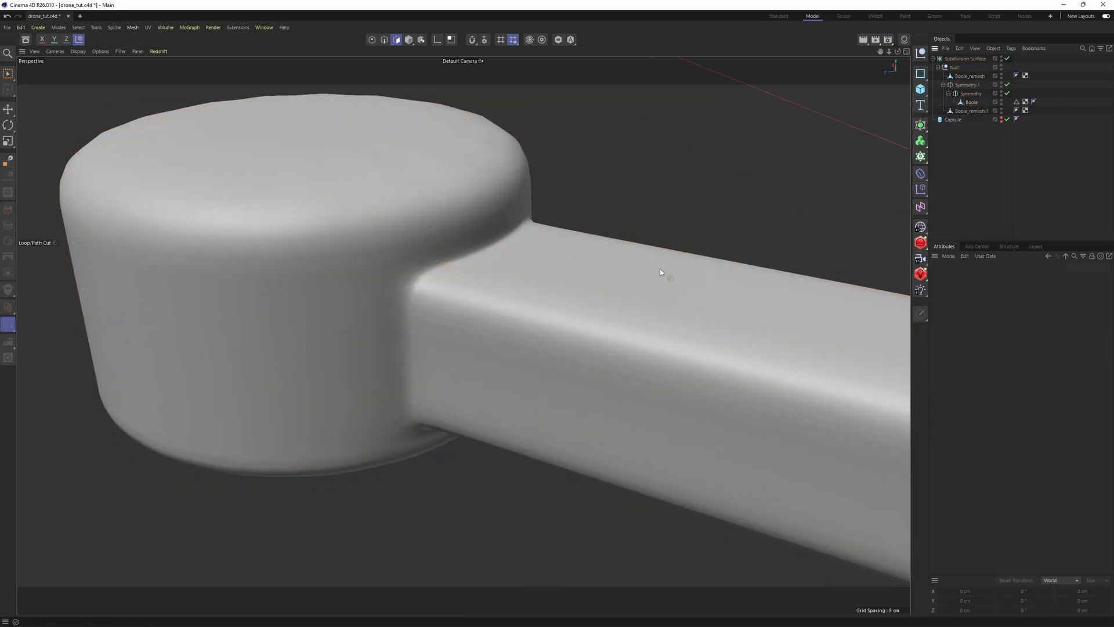
Step: Restore the joined arm mesh's selection and set it up for point editing in the front view with subdivision off
alt+drag(472, 323, 489, 305)
key(ctrl+z)
key(ctrl+z)
middle_click(451, 336)
middle_click(690, 425)
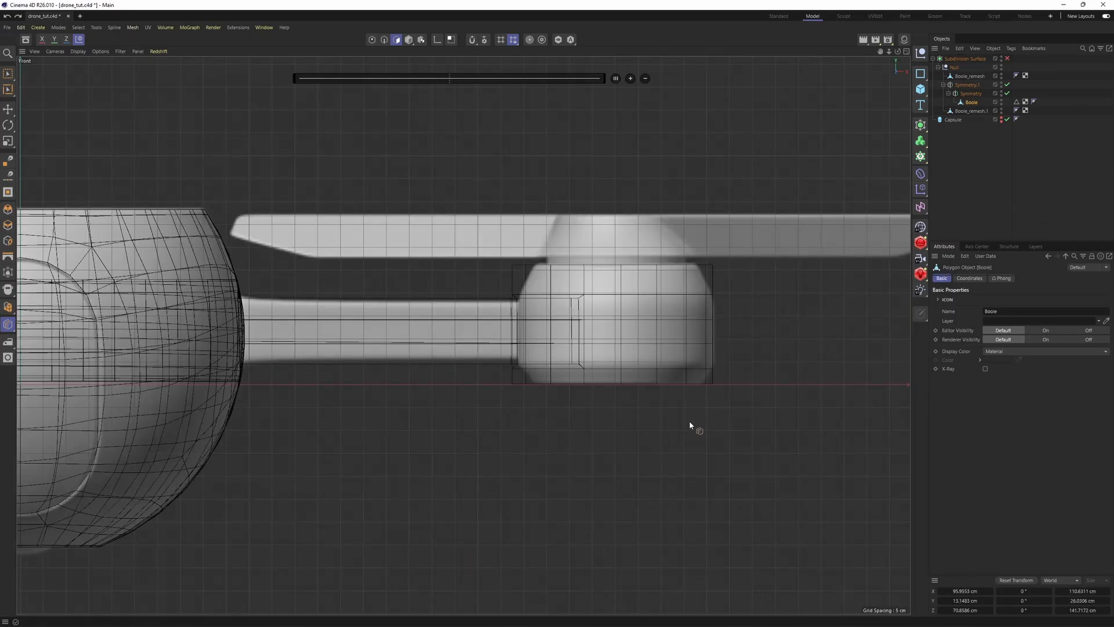
scroll(571, 374, up, 2)
key(Return)
key(q)
alt+drag(699, 350, 584, 370)
key(q)
scroll(589, 382, up, 2)
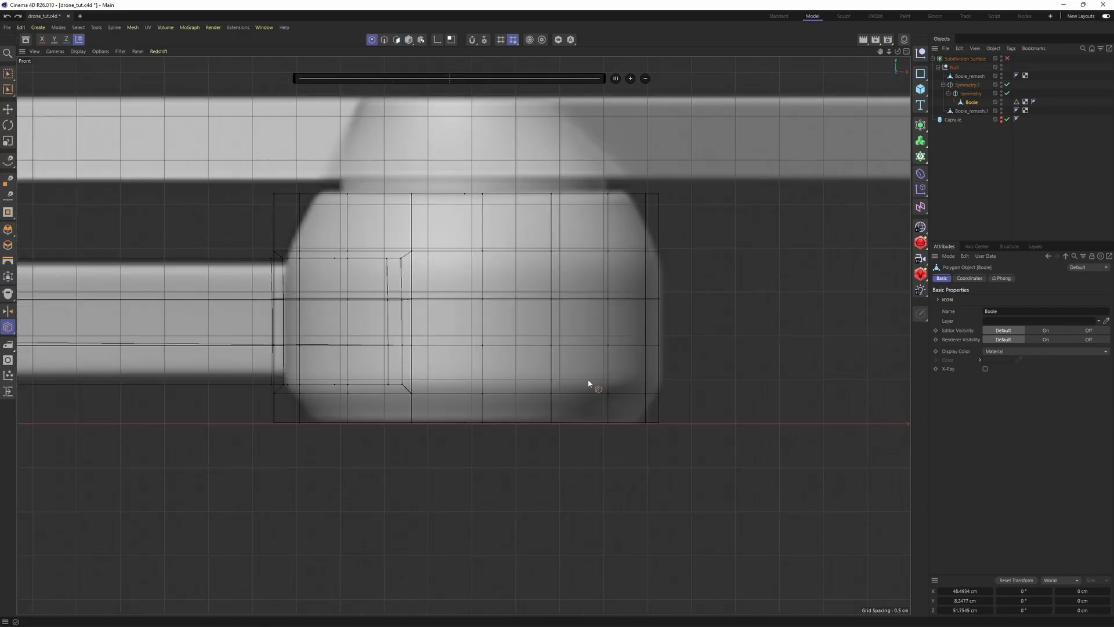
Step: Select the bottom row of points on the motor housing and scale them inward to match the reference
key(0)
drag(698, 480, 269, 414)
scroll(269, 415, up, 2)
key(t)
drag(740, 454, 706, 455)
alt+middle_drag(699, 424, 642, 603)
Step: Select the motor housing's top points and scale them inward to about 34.5 cm across
key(0)
drag(158, 201, 801, 332)
key(t)
drag(841, 363, 770, 370)
Step: Cut a supporting loop around the housing's upper slope at about 15.6%, close to the top rim
middle_click(754, 366)
middle_click(430, 270)
alt+drag(432, 272, 409, 337)
key(k)
key(l)
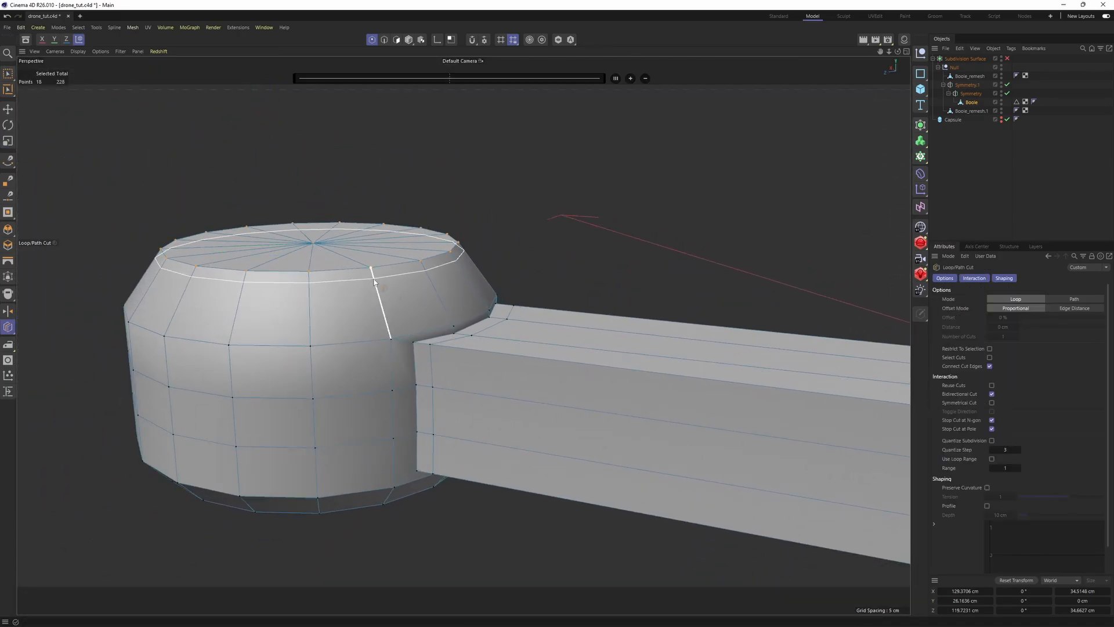
key(q)
click(374, 281)
Step: Cut two loops around the housing's lower slope, at about 67% and 34%
alt+drag(377, 285, 429, 241)
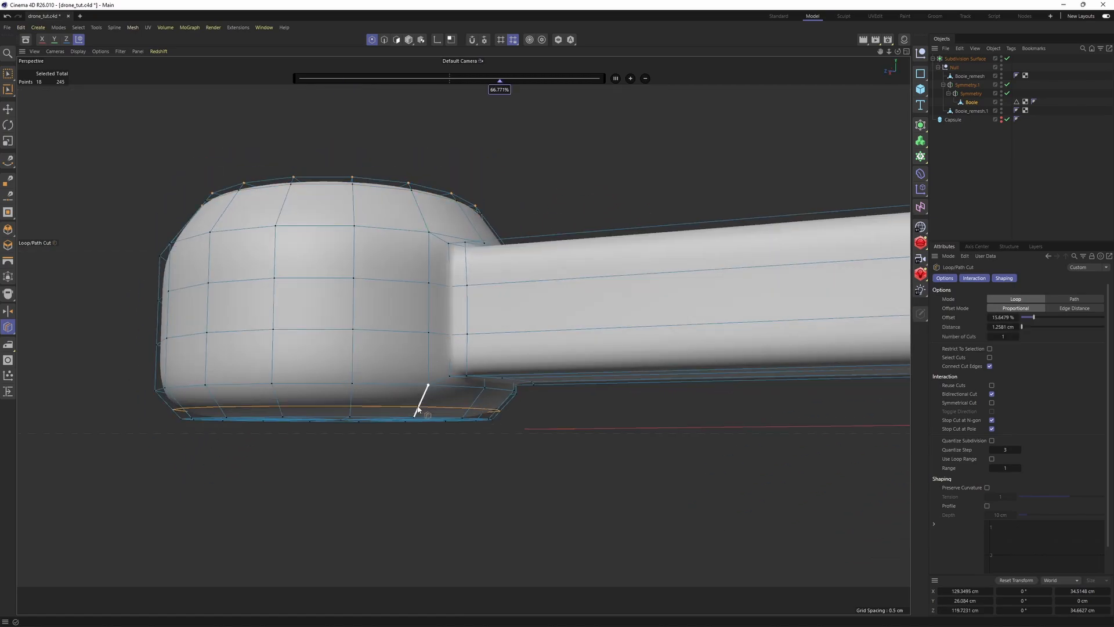
click(418, 410)
scroll(348, 389, up, 2)
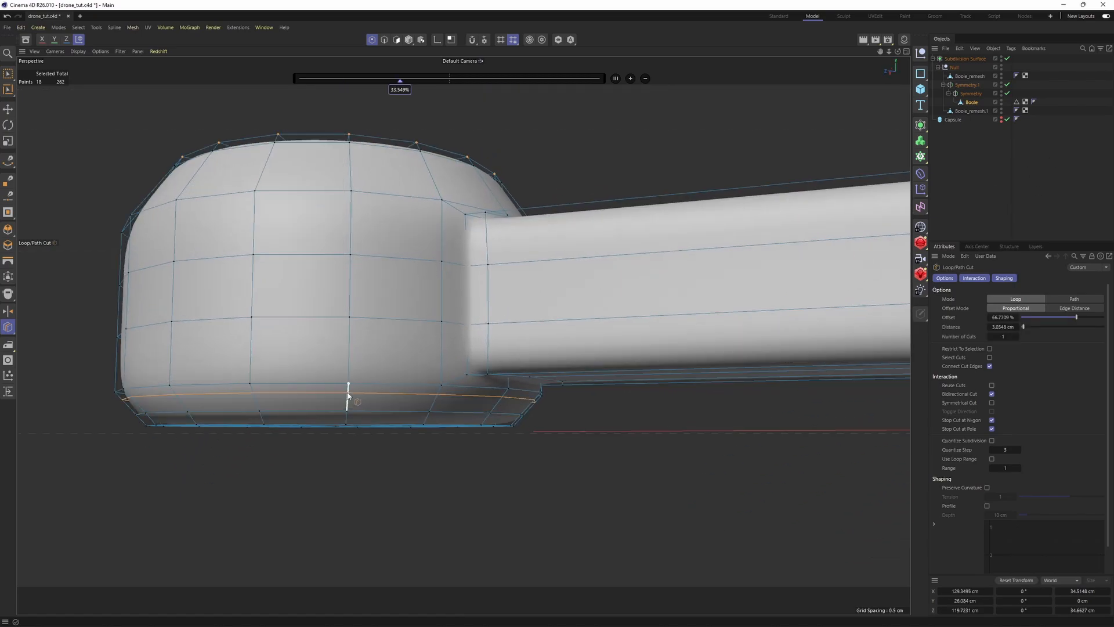
click(347, 393)
Step: Inspect the smoothed motor housing and compare its shape with the reference in the front view
click(1050, 127)
alt+drag(383, 333, 403, 426)
alt+drag(427, 393, 476, 424)
key(ctrl+z)
key(q)
scroll(471, 420, up, 1)
middle_click(471, 420)
alt+middle_drag(670, 195, 663, 246)
alt+right_drag(663, 246, 717, 249)
middle_click(326, 254)
Step: Cut a loop just inside the rim of the housing's top face and recess the inner polygons
scroll(354, 305, up, 2)
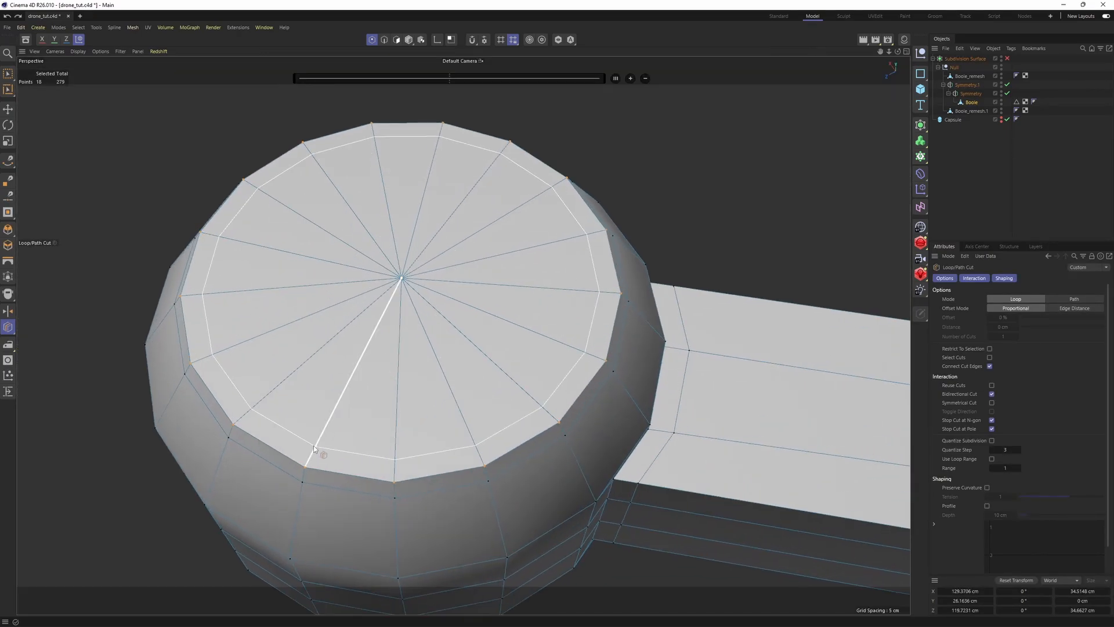
click(313, 446)
alt+middle_drag(390, 371, 406, 388)
key(Return)
key(Return)
key(e)
mouse_move(519, 325)
right_down()
mouse_move(419, 252)
mouse_move(457, 291)
right_up()
mouse_move(452, 290)
alt+mouse_down()
mouse_move(430, 228)
mouse_move(417, 224)
mouse_move(418, 256)
mouse_move(377, 296)
alt+mouse_up()
scroll(377, 296, up, 2)
Step: Select the floor polygons of the housing's top recess and inset them 0.53 cm
key(Return)
key(Return)
click(318, 285)
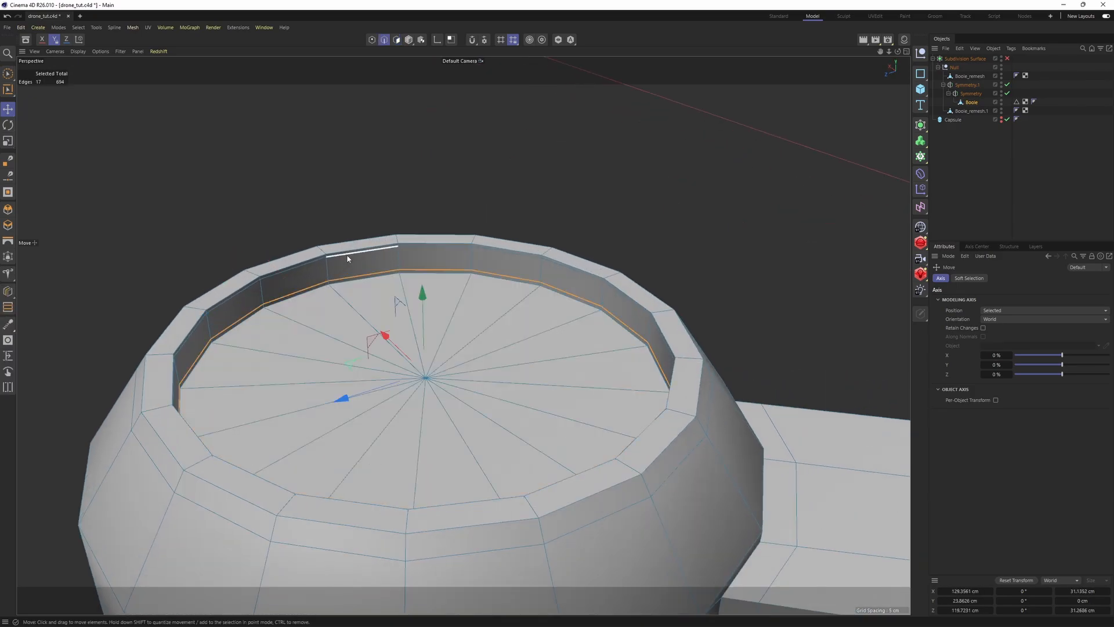
shift+double_click(348, 257)
alt+drag(348, 258, 400, 302)
key(Return)
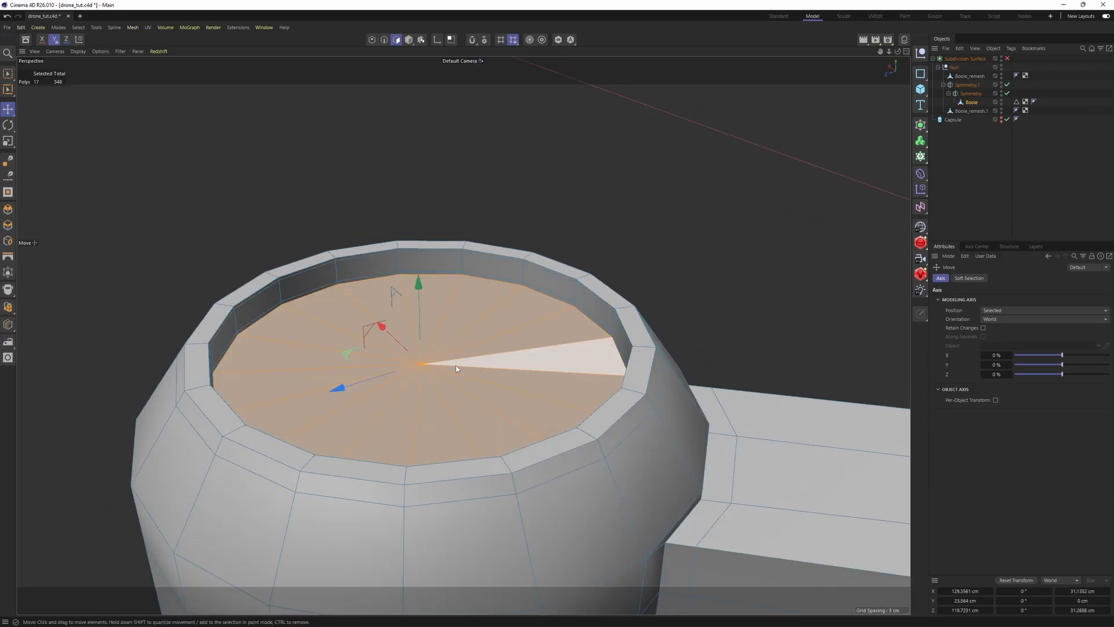
key(i)
drag(686, 422, 697, 422)
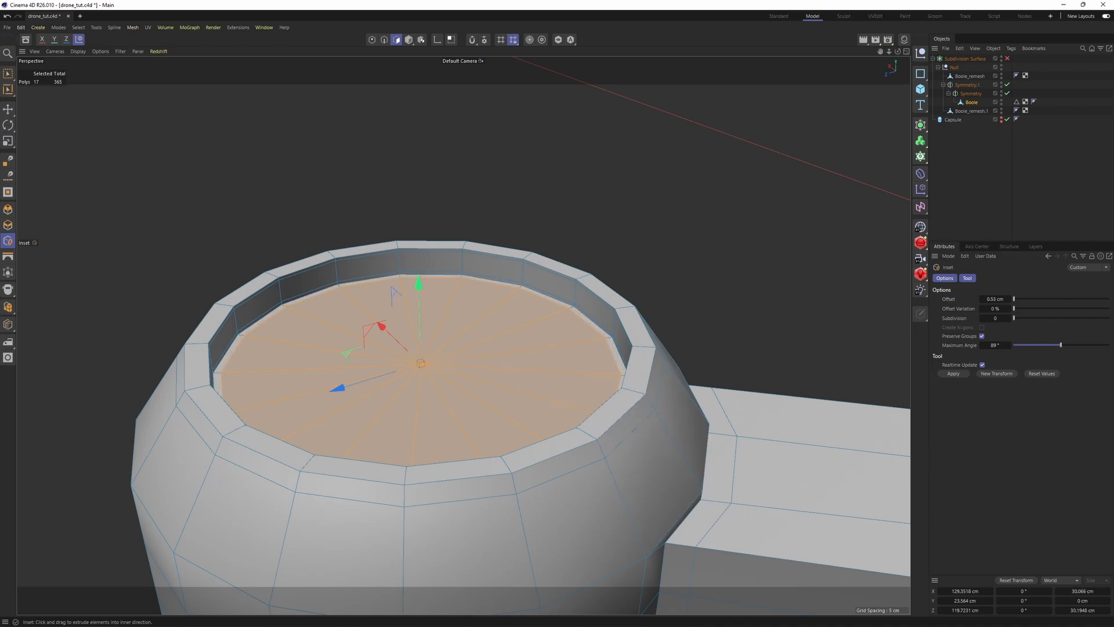
Step: Check the recessed top of the motor housing with subdivision on
key(q)
click(1082, 176)
alt+right_drag(652, 256, 617, 272)
alt+drag(618, 273, 574, 271)
scroll(622, 319, down, 5)
key(ctrl+z)
key(ctrl+z)
Step: Inset the cap polygons on the housing's underside by 0.33 cm and inset them again toward the centre
scroll(536, 367, up, 3)
alt+drag(536, 367, 539, 372)
key(e)
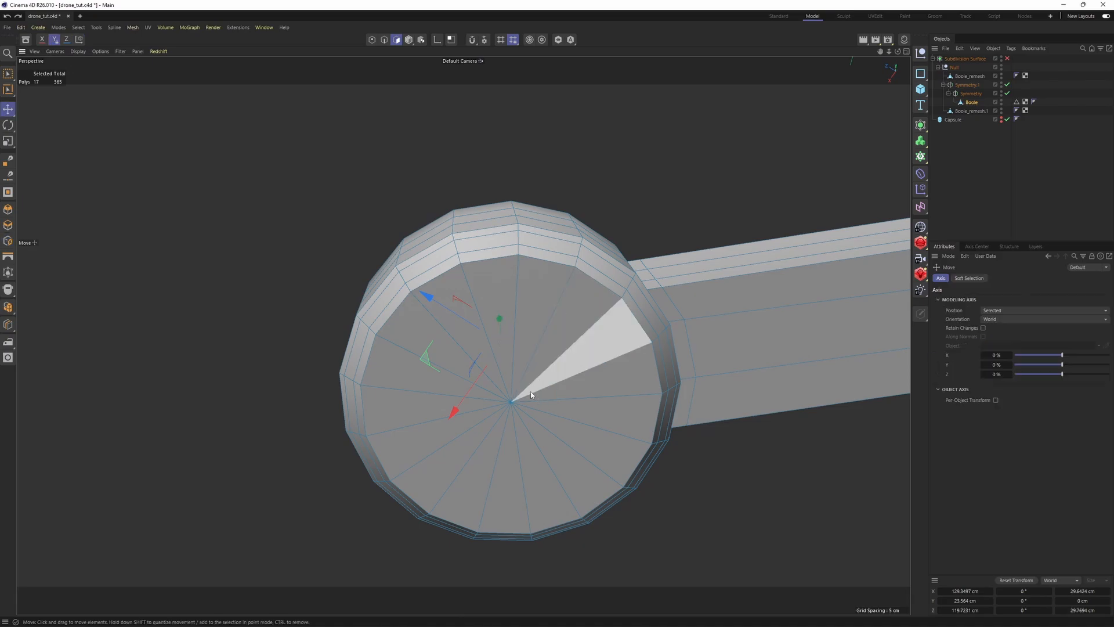
double_click(496, 378)
key(i)
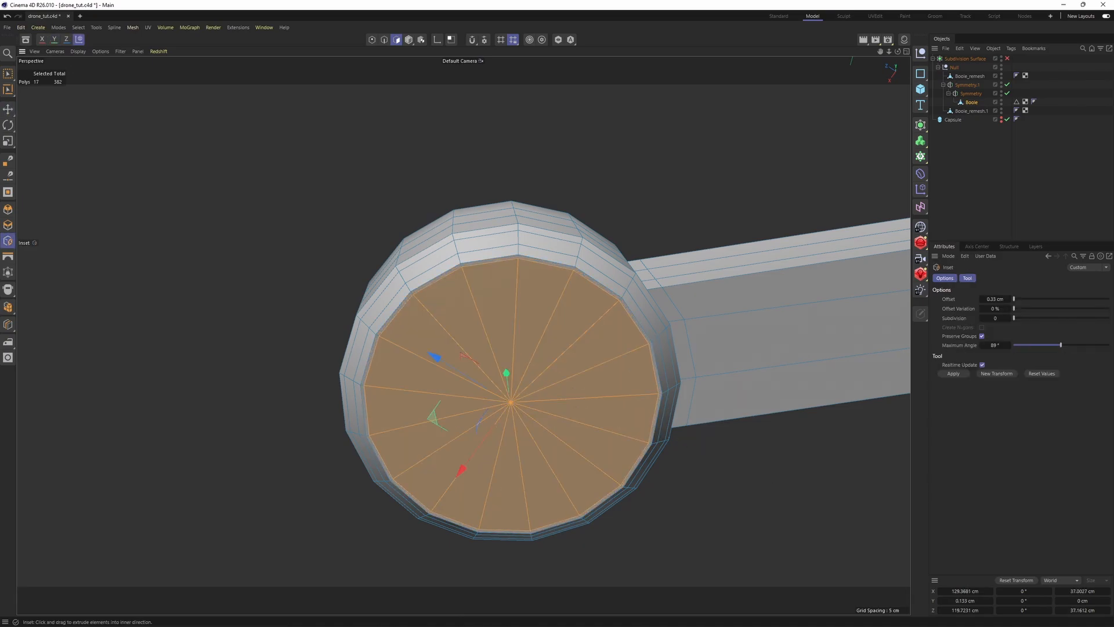
drag(765, 467, 849, 464)
Step: Push the underside's inner polygons up into the housing and inset them 0.58 cm
alt+drag(609, 389, 620, 414)
drag(653, 425, 529, 346)
scroll(528, 346, up, 1)
drag(860, 462, 869, 461)
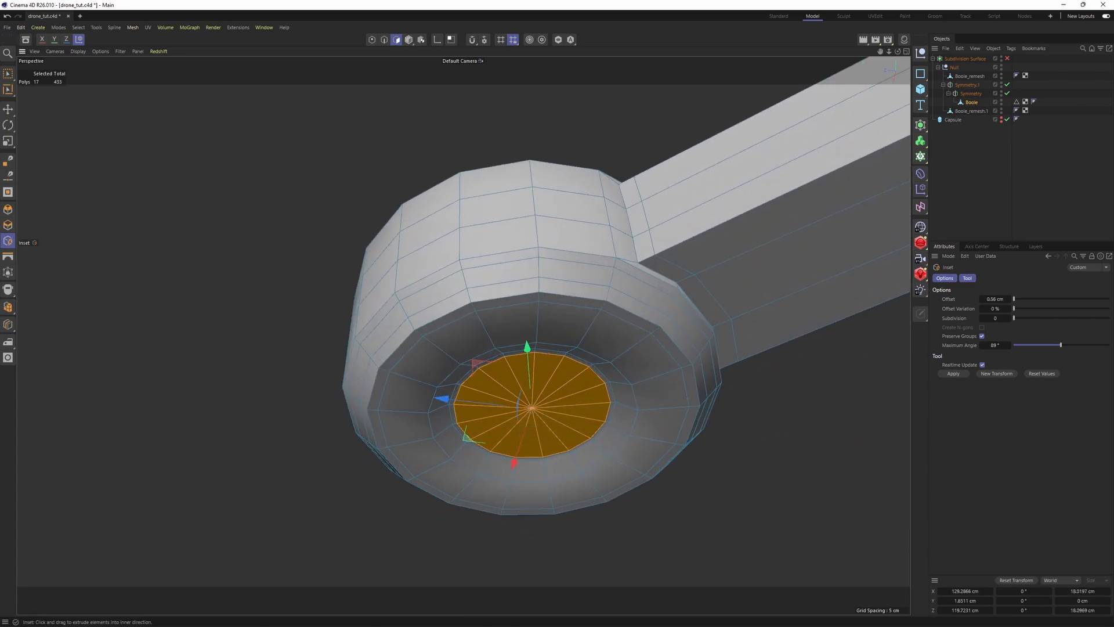
Step: Cut a loop at about 83% around the underside recess and check the housing with subdivision on
key(k)
key(j)
key(k)
key(l)
click(637, 383)
key(q)
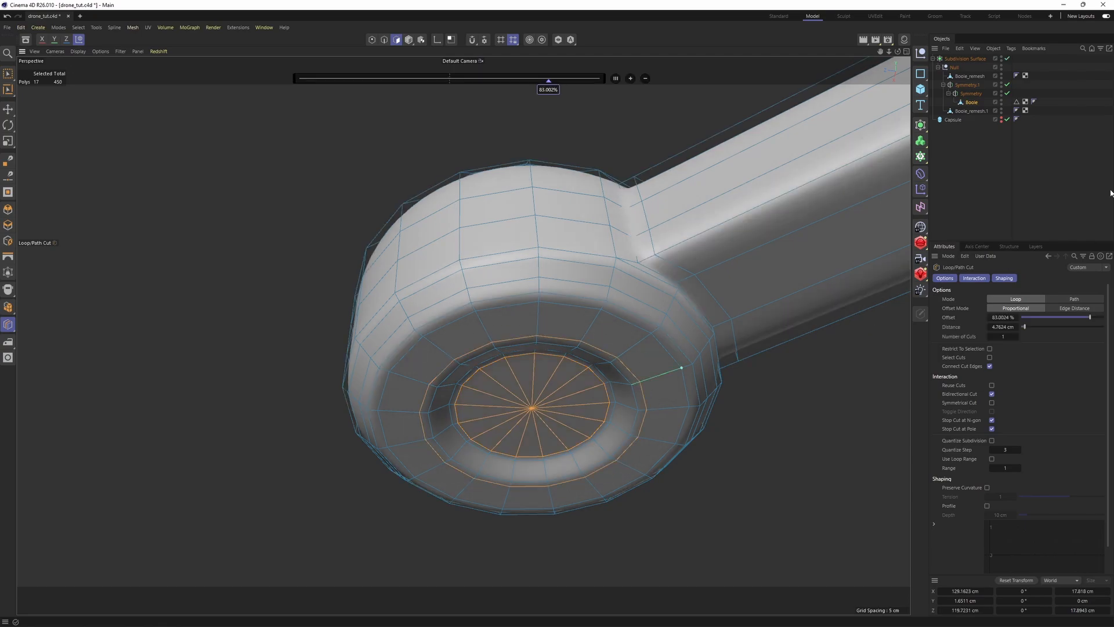
click(1021, 175)
mouse_move(607, 354)
alt+mouse_down()
mouse_move(614, 301)
mouse_move(597, 267)
mouse_move(604, 354)
alt+mouse_up()
key(ctrl+z)
key(ctrl+z)
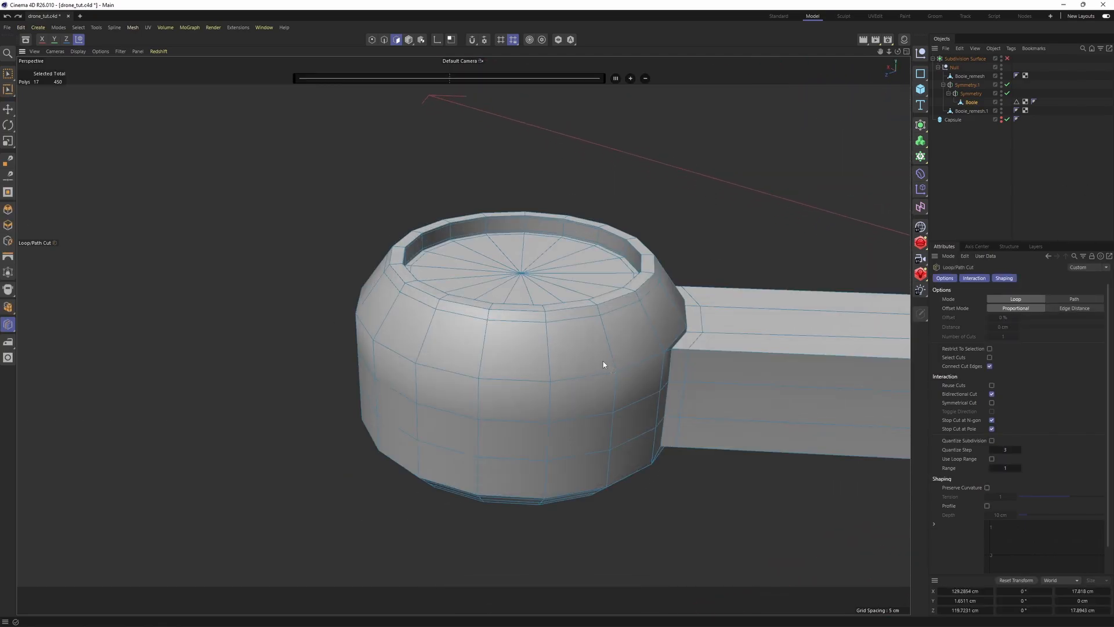
Step: Cut a loop at about 84.7% on the housing's upper slope, just above the shoulder edge
scroll(603, 362, up, 2)
alt+drag(658, 386, 605, 356)
click(616, 351)
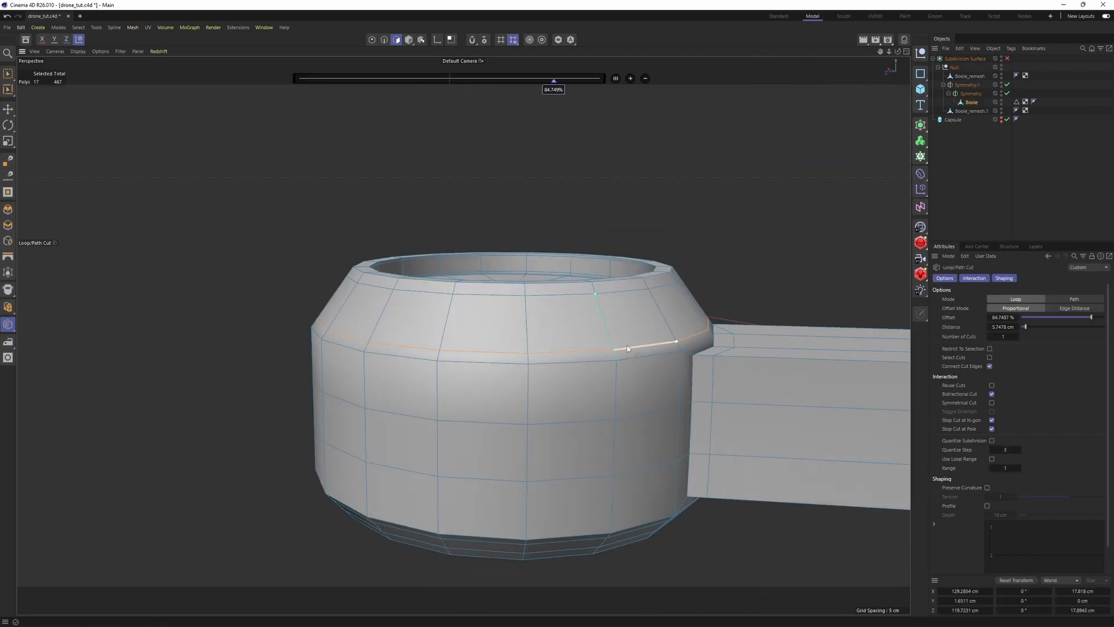
click(1010, 180)
alt+drag(796, 280, 752, 287)
key(ctrl+z)
Step: Inspect the motor housing and the arm with subdivision on
key(q)
click(1010, 180)
scroll(666, 282, down, 2)
alt+drag(468, 360, 511, 432)
scroll(609, 364, down, 5)
alt+drag(610, 363, 685, 371)
scroll(590, 353, up, 2)
key(ctrl+z)
key(ctrl+z)
Step: Cut a loop around the arm at about 97.7%, close to its root, and check it with subdivision on
alt+drag(589, 337, 677, 302)
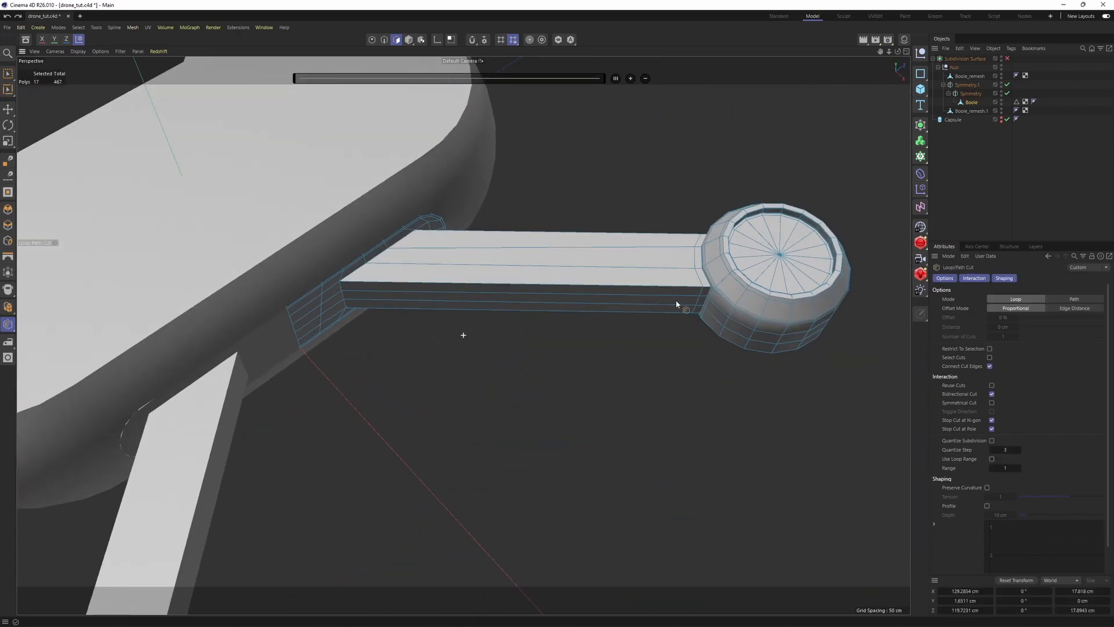
scroll(602, 332, up, 5)
alt+drag(601, 332, 632, 337)
alt+drag(409, 318, 447, 319)
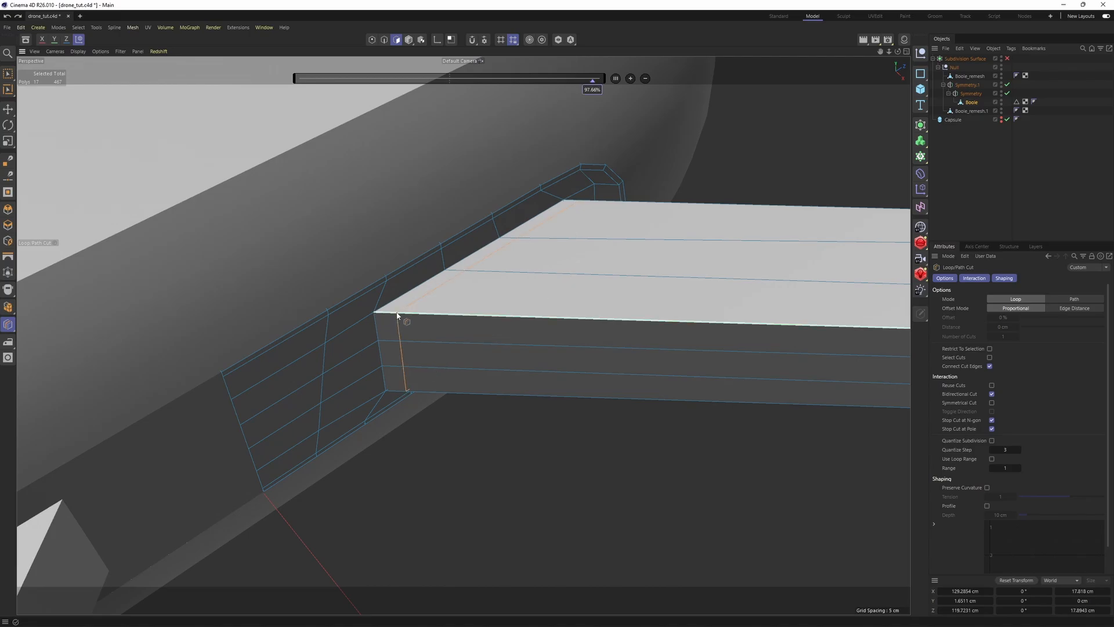
click(397, 313)
key(q)
click(1095, 123)
alt+drag(612, 253, 568, 234)
key(ctrl+z)
key(q)
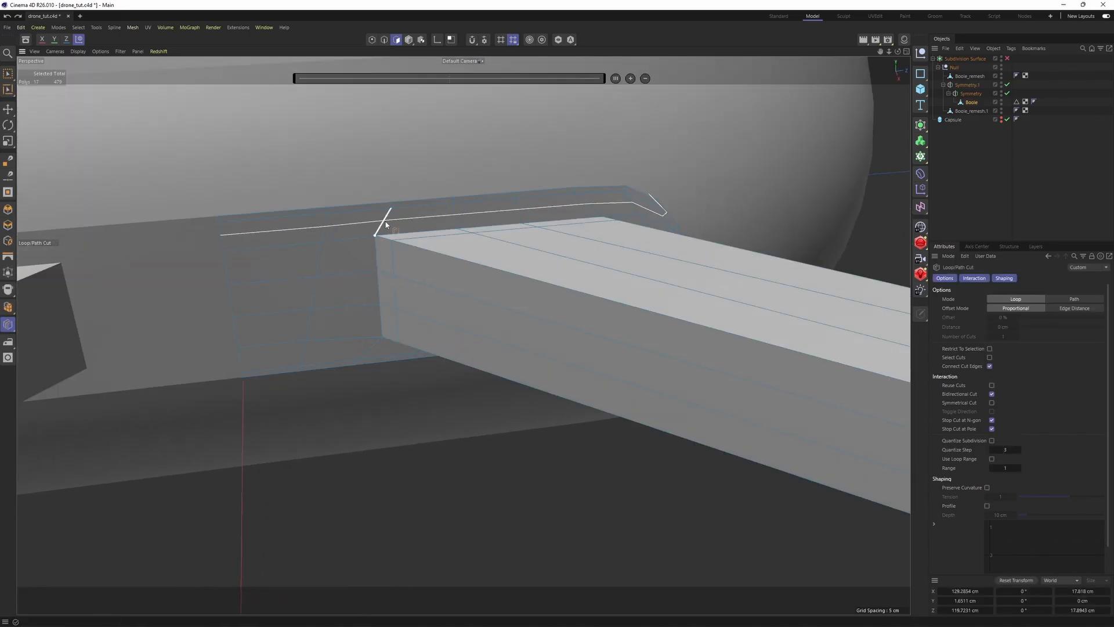
Step: Try a loop cut on the base plate above the arm's root and check it with subdivision on
click(385, 225)
alt+drag(386, 224, 304, 270)
key(q)
click(1032, 177)
alt+drag(523, 256, 326, 299)
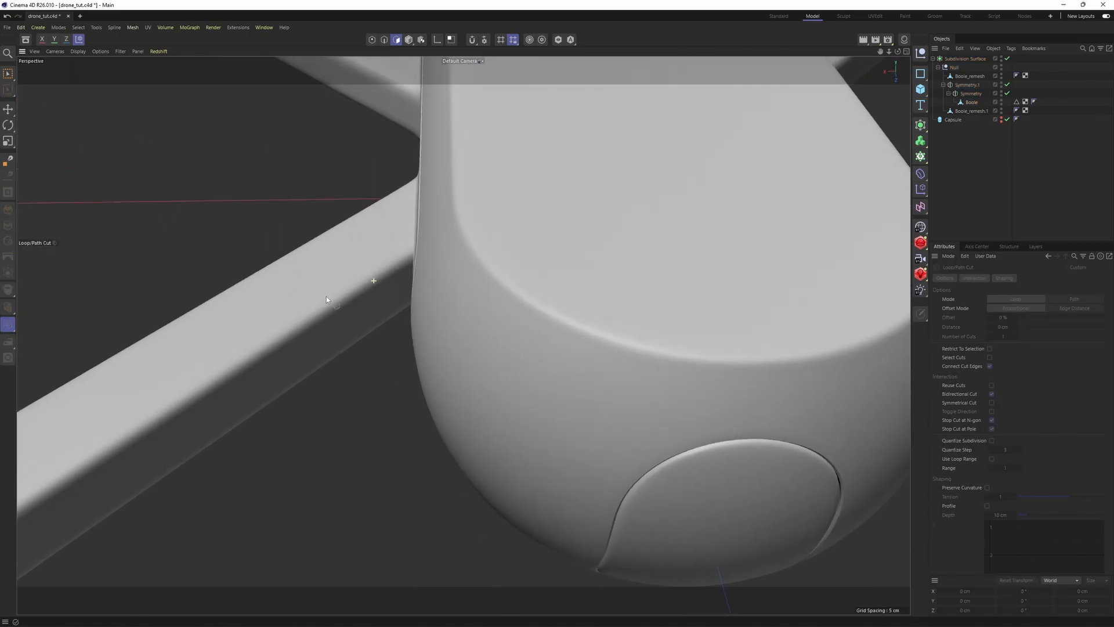
scroll(511, 288, down, 4)
alt+drag(517, 286, 446, 297)
key(ctrl+z)
key(q)
Step: Select the three long polygons on the arm's top face
alt+drag(463, 336, 578, 432)
key(e)
click(377, 339)
shift+click(386, 359)
shift+click(396, 377)
Step: Cut 10 evenly spaced loops across the arm along its length
scroll(514, 316, down, 5)
key(k)
key(l)
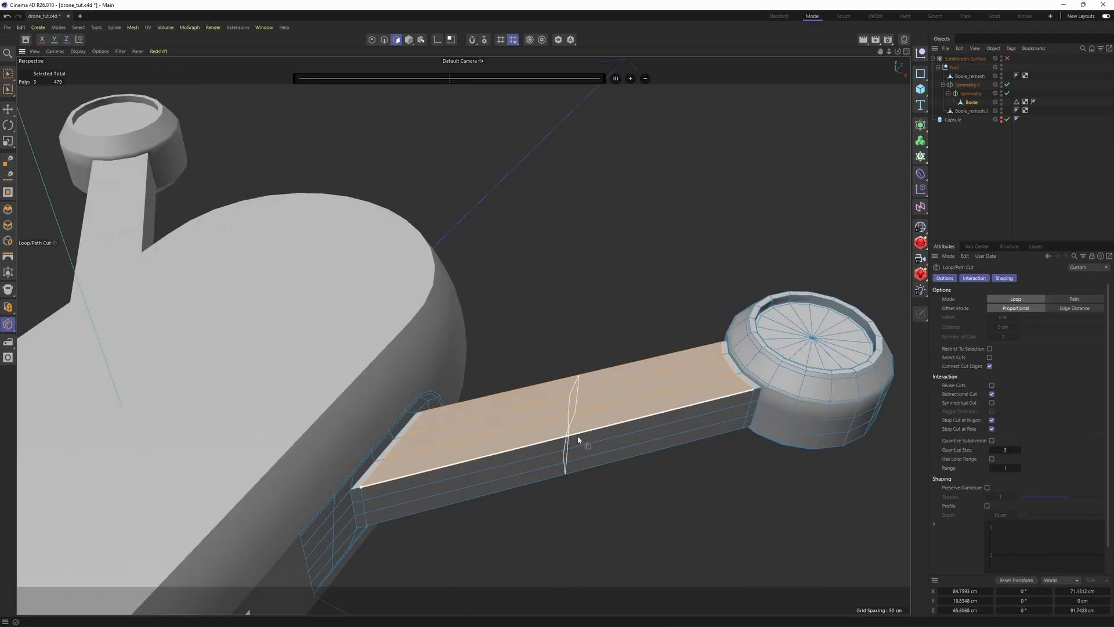
click(572, 421)
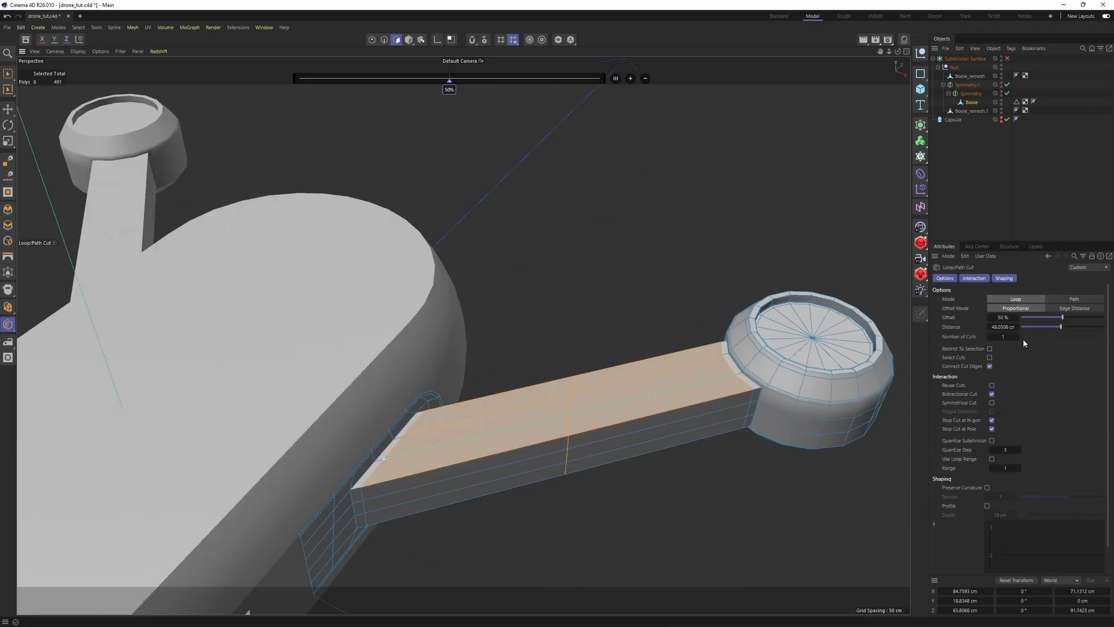
text(0)
key(Return)
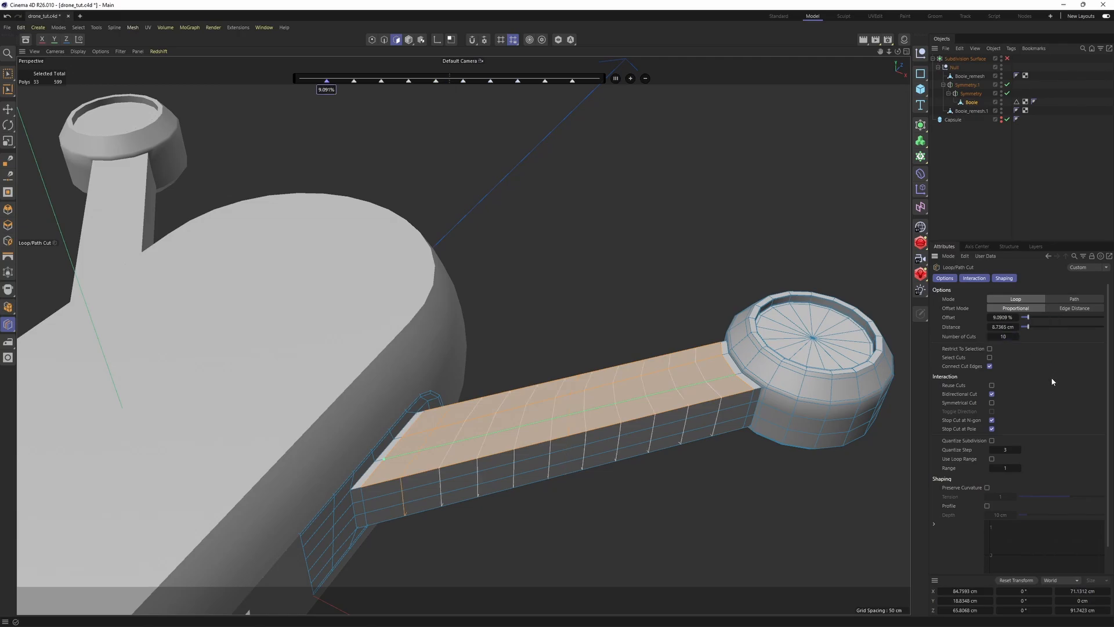
alt+drag(759, 381, 368, 346)
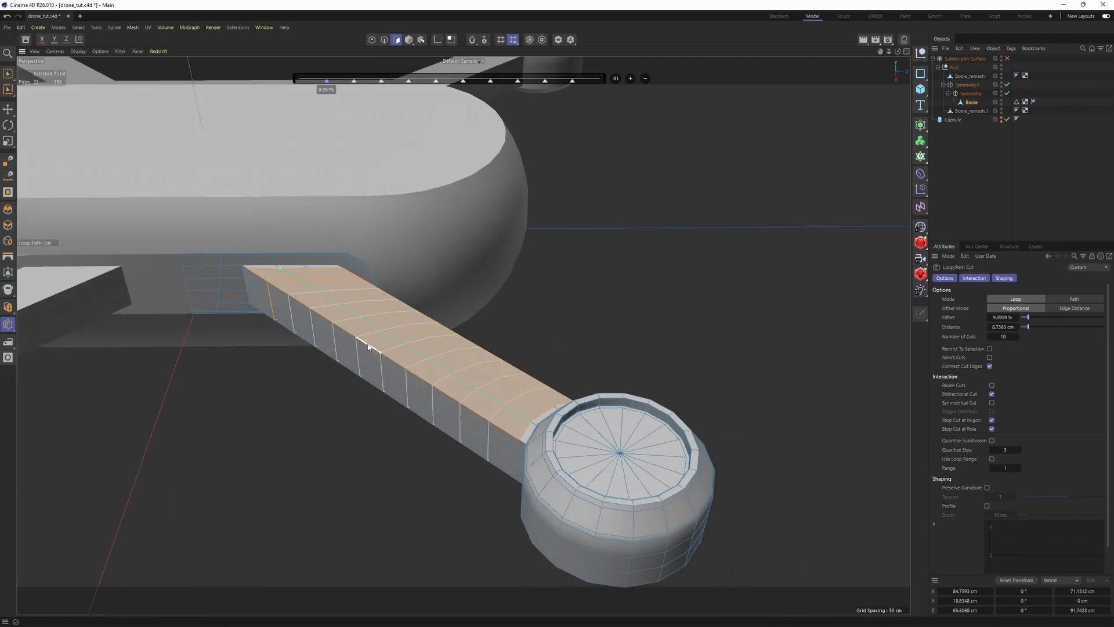
Step: Deselect the mesh and inspect the arm's topology with shaded lines displayed
click(994, 138)
key(e)
key(n)
key(b)
scroll(525, 305, down, 6)
alt+drag(520, 312, 429, 313)
scroll(383, 250, up, 5)
scroll(418, 267, up, 4)
alt+drag(397, 252, 603, 302)
Step: Turn subdivision on and inspect the arm's root smoothly shaded without lines
click(1007, 59)
click(968, 85)
click(1035, 190)
key(n)
key(a)
scroll(462, 253, down, 10)
scroll(465, 271, up, 8)
alt+drag(506, 286, 556, 305)
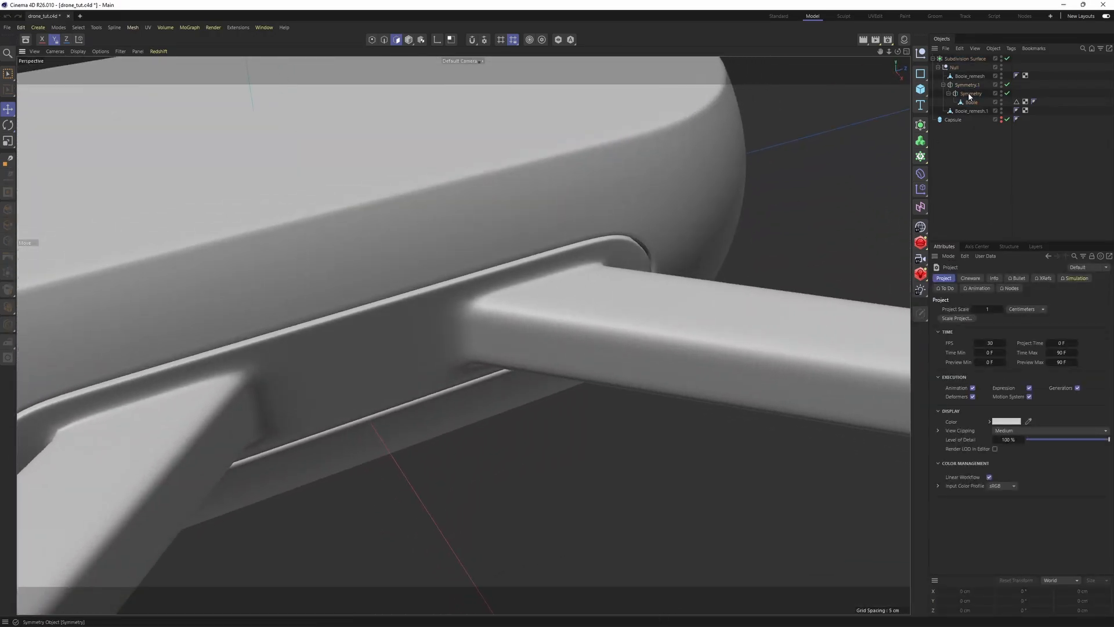
Step: Turn subdivision off on the arm mesh and select the edges along the top and side where the arm meets the body
click(972, 104)
key(q)
scroll(495, 316, up, 4)
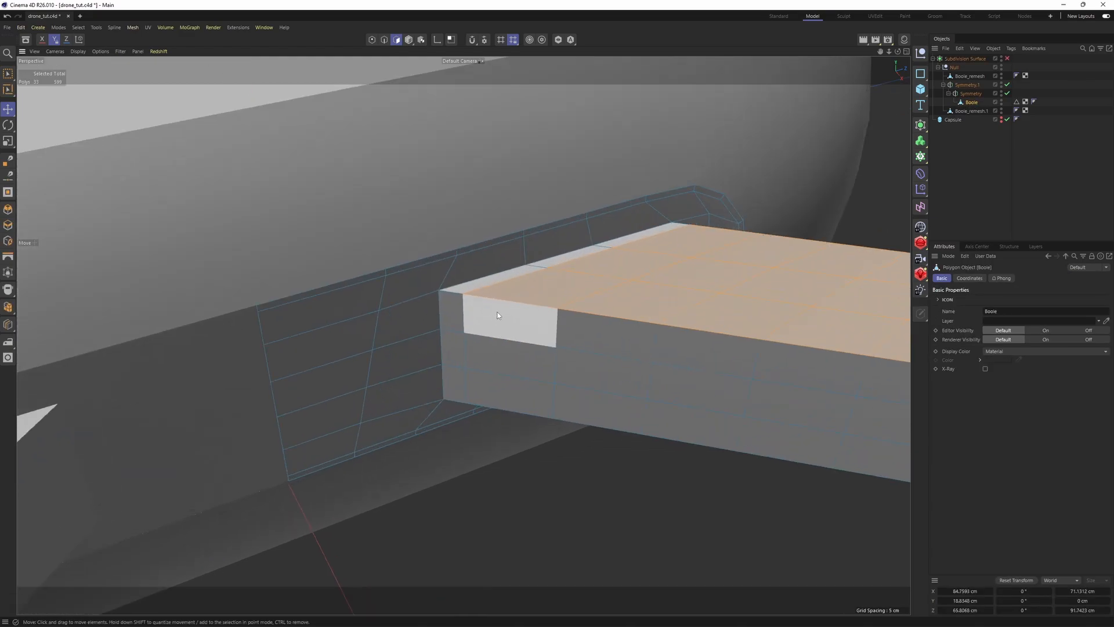
key(Return)
key(Return)
key(e)
double_click(475, 281)
shift+double_click(441, 308)
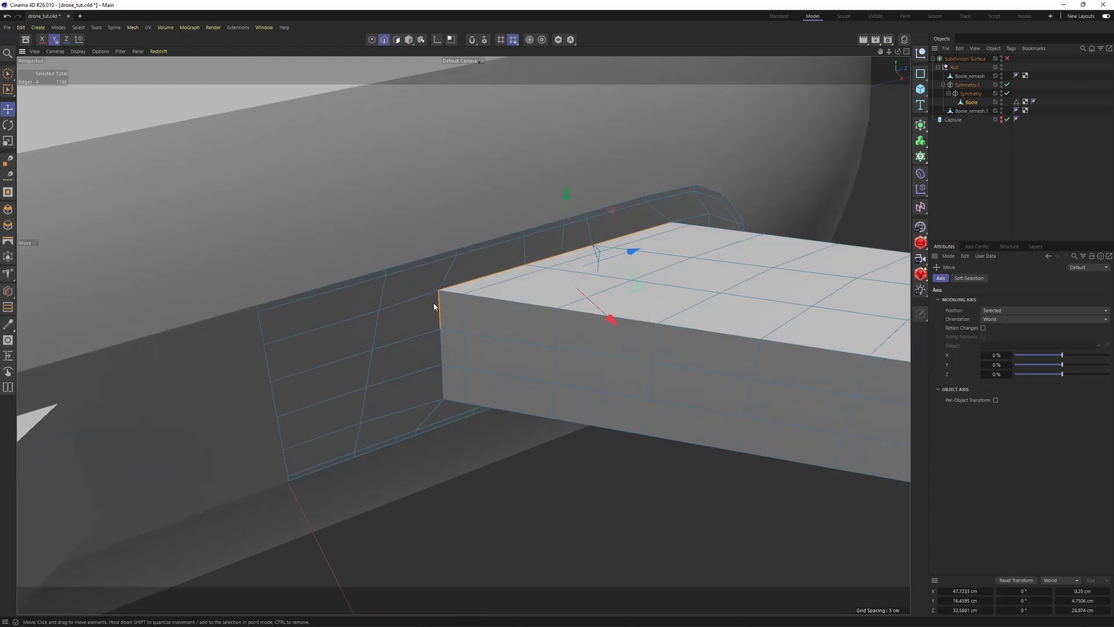
alt+drag(470, 254, 484, 342)
alt+drag(607, 354, 470, 326)
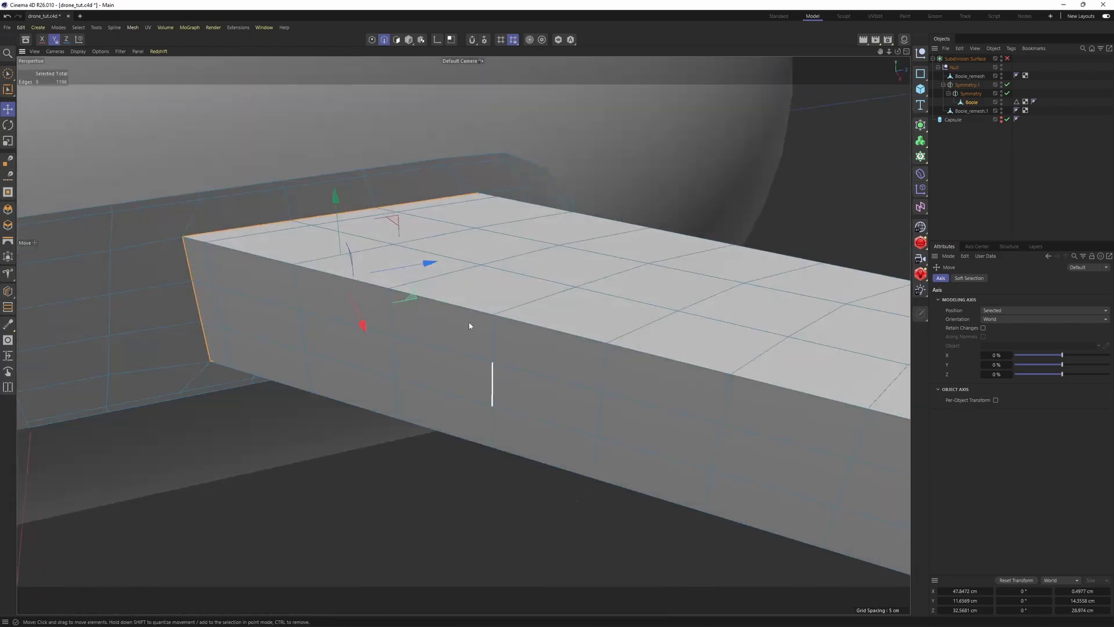
alt+middle_drag(388, 244, 497, 300)
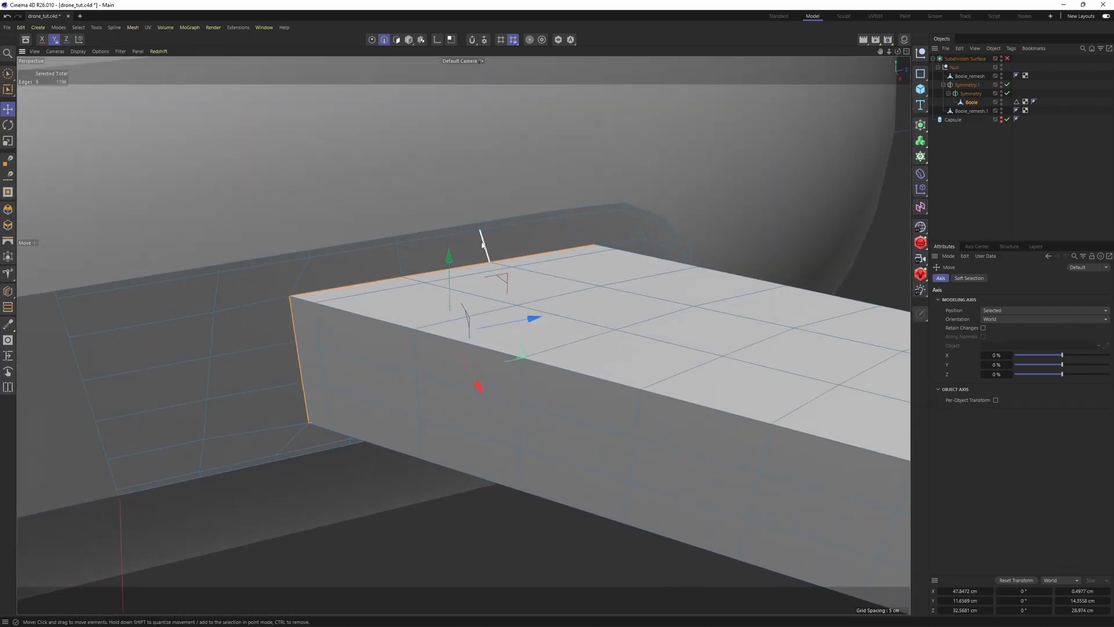
key(k)
key(l)
alt+drag(485, 241, 522, 234)
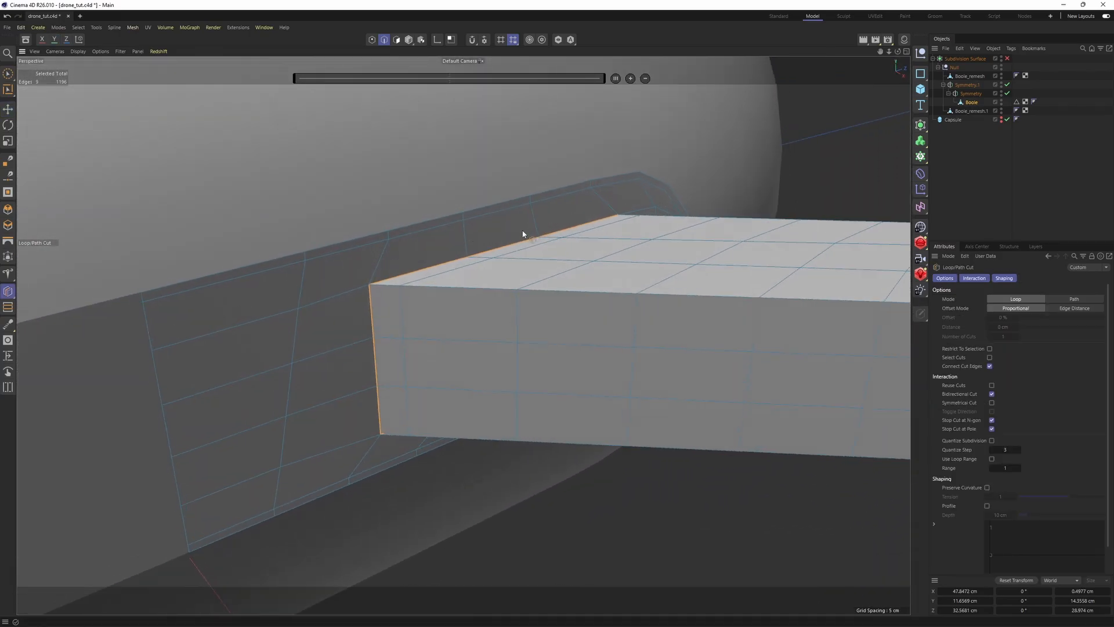
key(e)
click(372, 39)
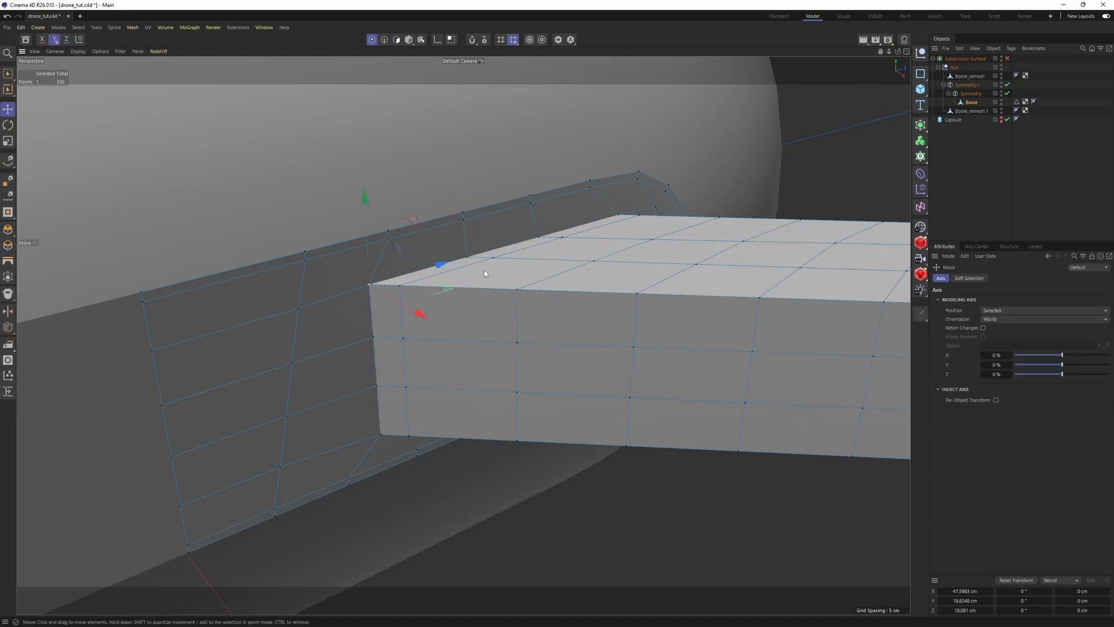
alt+drag(486, 273, 348, 280)
scroll(547, 297, up, 3)
click(547, 297)
alt+middle_drag(439, 300, 552, 290)
alt+drag(453, 306, 511, 296)
key(Return)
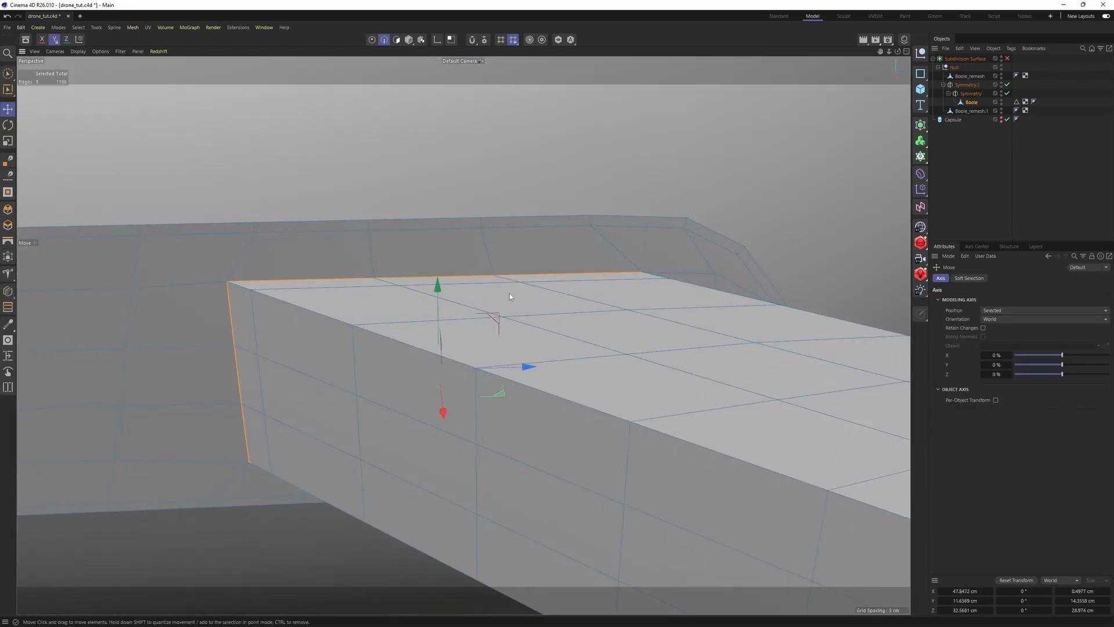
Step: Complete the edge selection around the arm's root and slide a cloned edge loop by about 0.9 cm with the Slide tool
scroll(427, 346, down, 2)
alt+drag(427, 347, 466, 339)
alt+middle_drag(465, 338, 463, 334)
alt+drag(462, 333, 495, 365)
shift+double_click(444, 370)
right_click(492, 313)
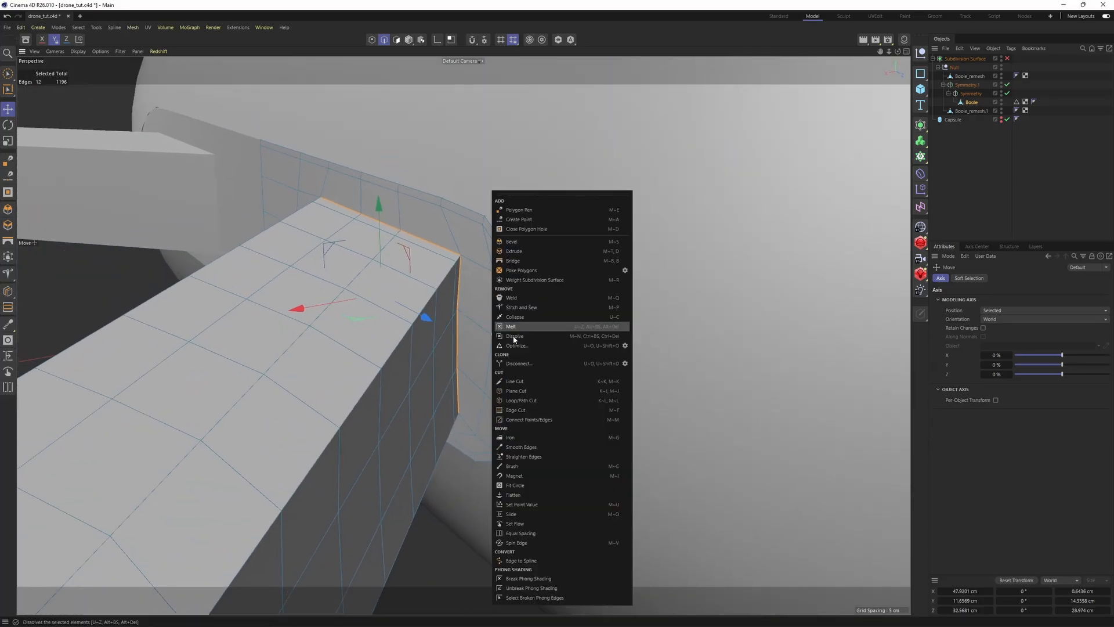
click(512, 514)
alt+drag(520, 517, 662, 304)
Step: Turn subdivision on and inspect the arm from root to motor housing smoothly shaded, then restore the previous mesh selection
click(1007, 59)
click(1024, 165)
scroll(406, 278, down, 4)
alt+drag(406, 279, 466, 363)
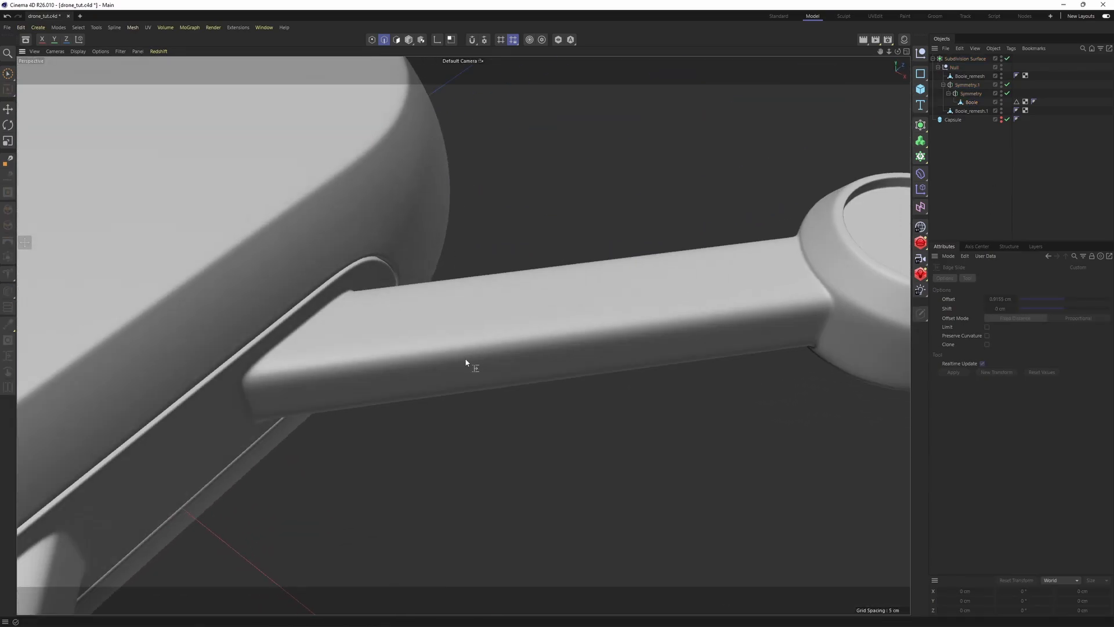
scroll(466, 363, down, 4)
scroll(644, 335, up, 2)
key(ctrl+z)
key(ctrl+z)
Step: Select the recessed disc polygons on top of the motor housing and split them into a separate object
scroll(660, 329, down, 2)
middle_click(591, 345)
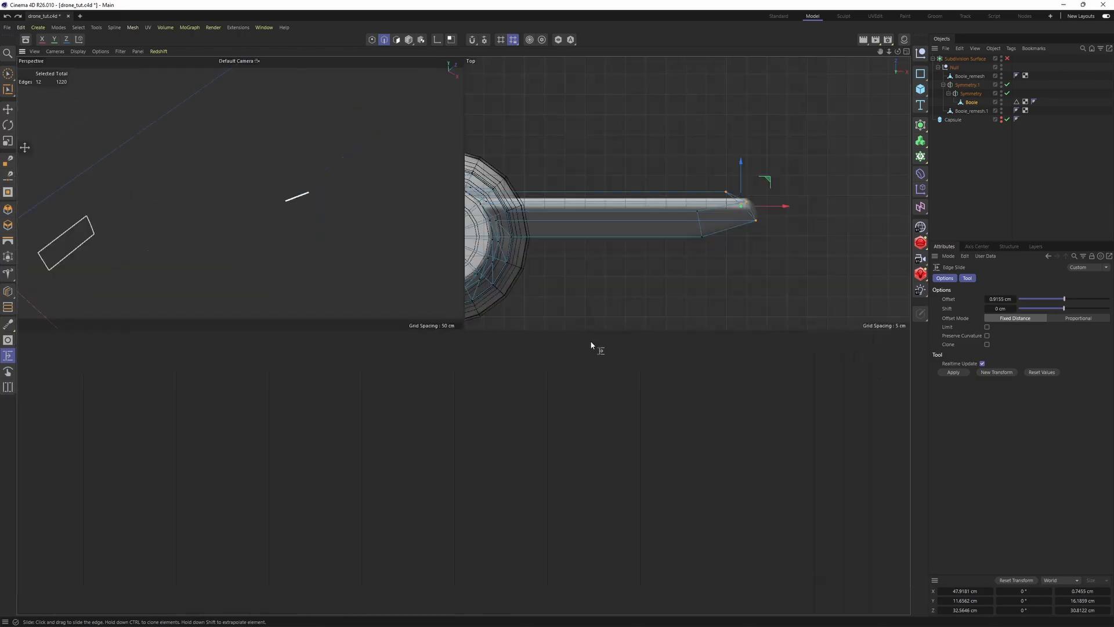
middle_click(590, 345)
scroll(598, 244, down, 3)
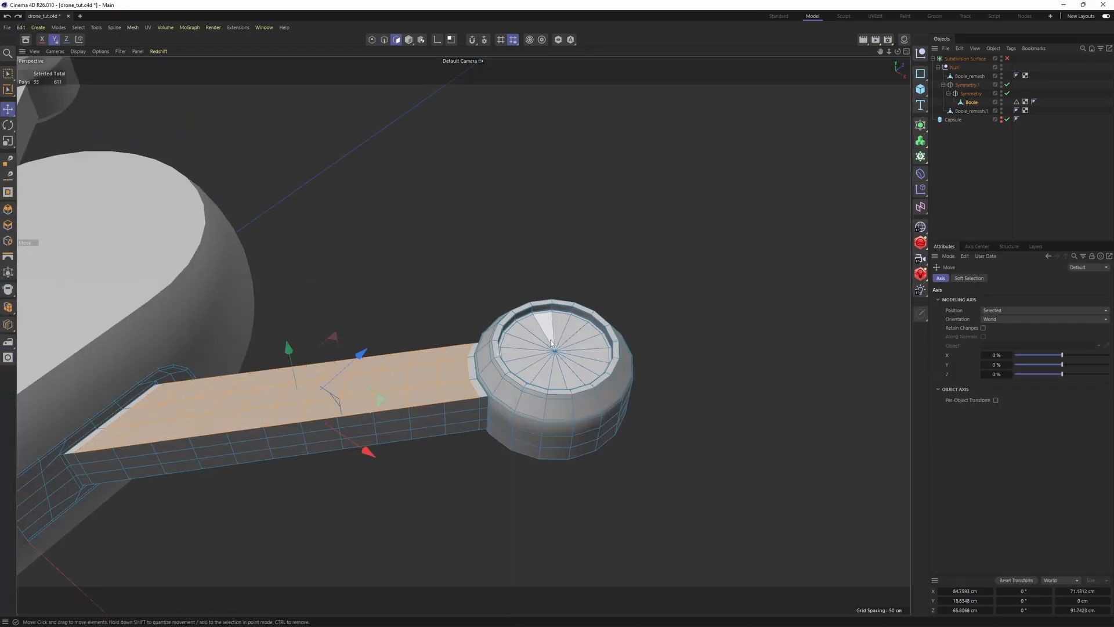
drag(551, 342, 552, 351)
scroll(640, 305, up, 2)
right_click(640, 305)
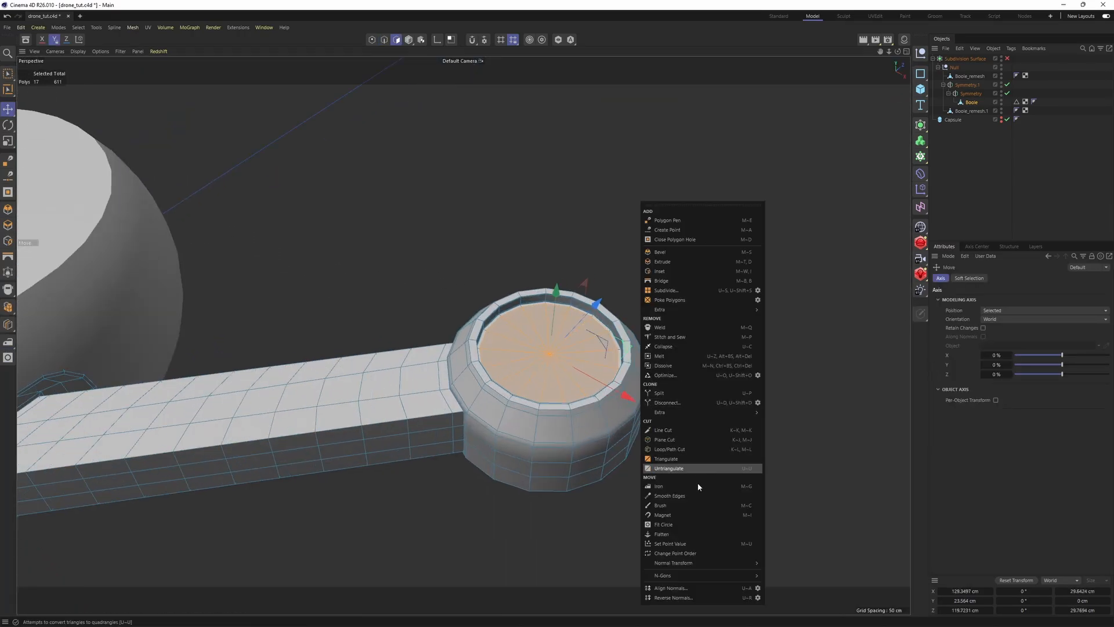
click(678, 394)
alt+drag(635, 349, 644, 331)
Step: Try to raise the recessed disc polygons on the original arm mesh, and undo the move
click(973, 103)
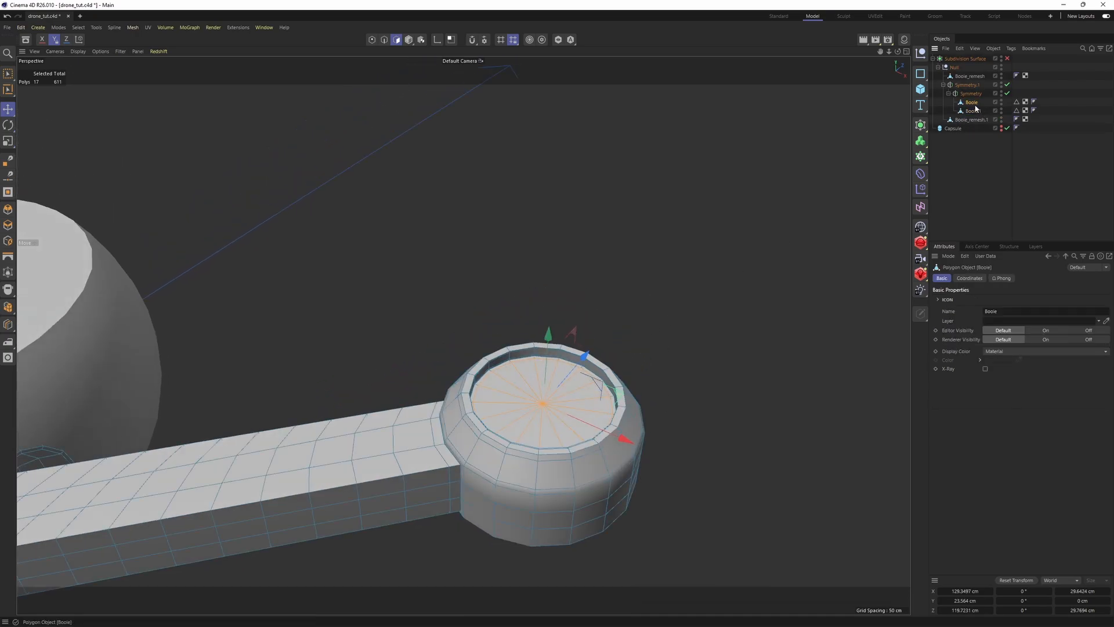
scroll(560, 387, up, 2)
drag(541, 346, 541, 328)
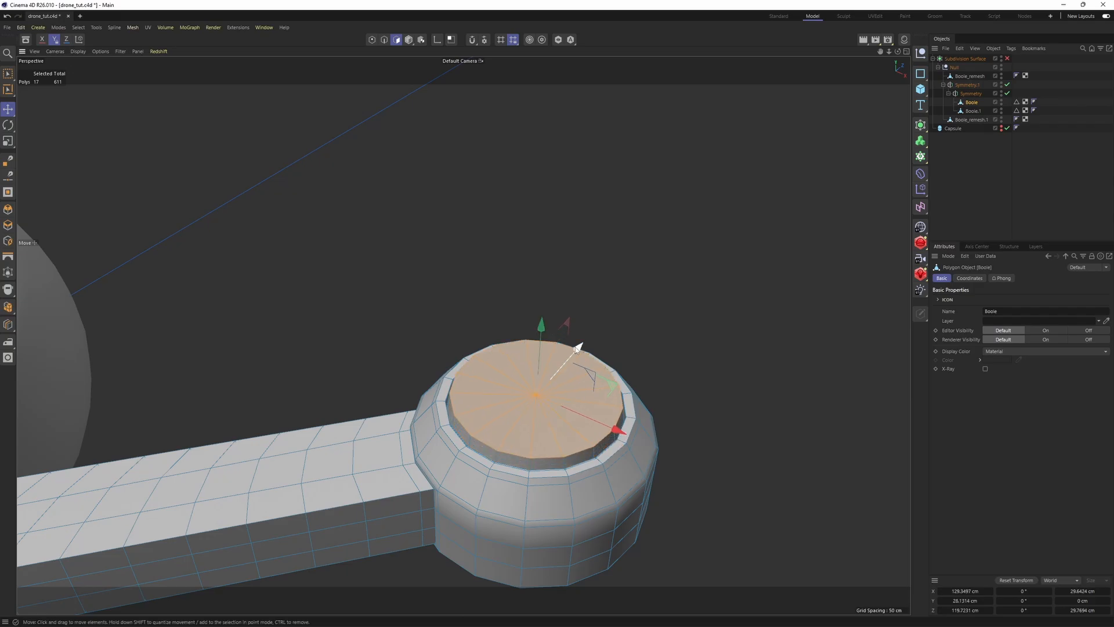
middle_click(557, 343)
key(ctrl+z)
Step: Select the split disc object and raise its polygons just above the motor housing, to about Y 28 cm
click(979, 111)
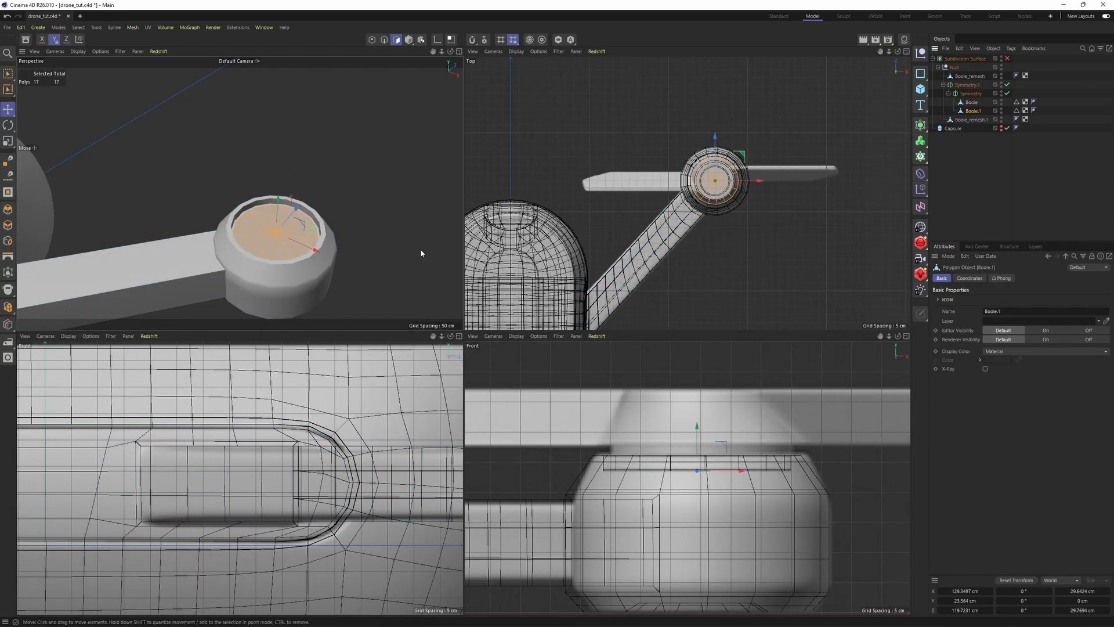
middle_click(420, 249)
drag(548, 322, 546, 292)
key(F4)
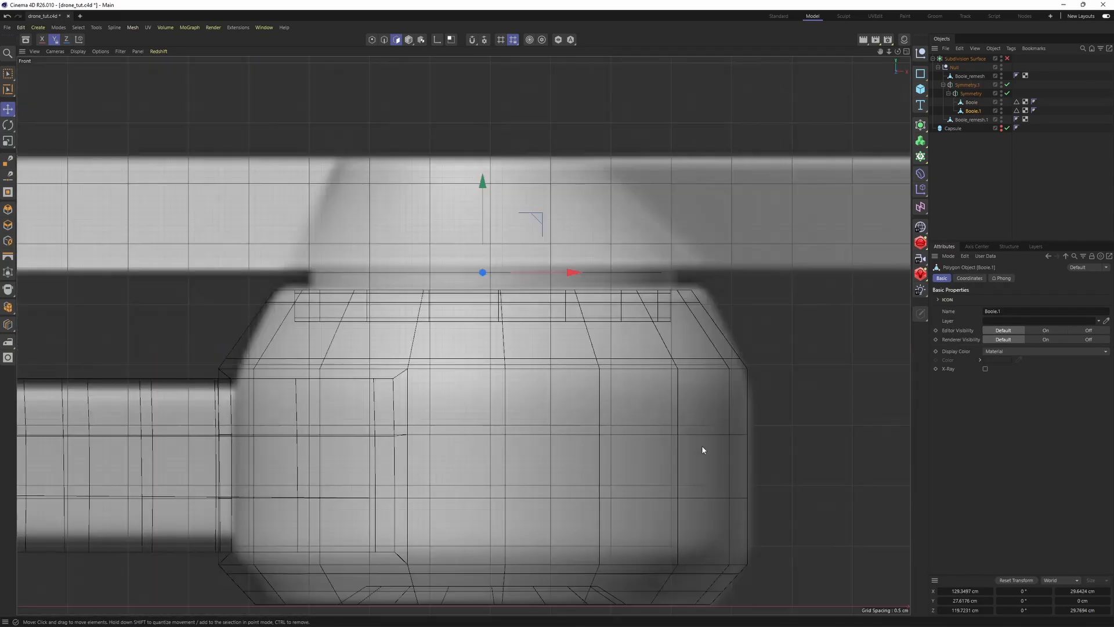
key(t)
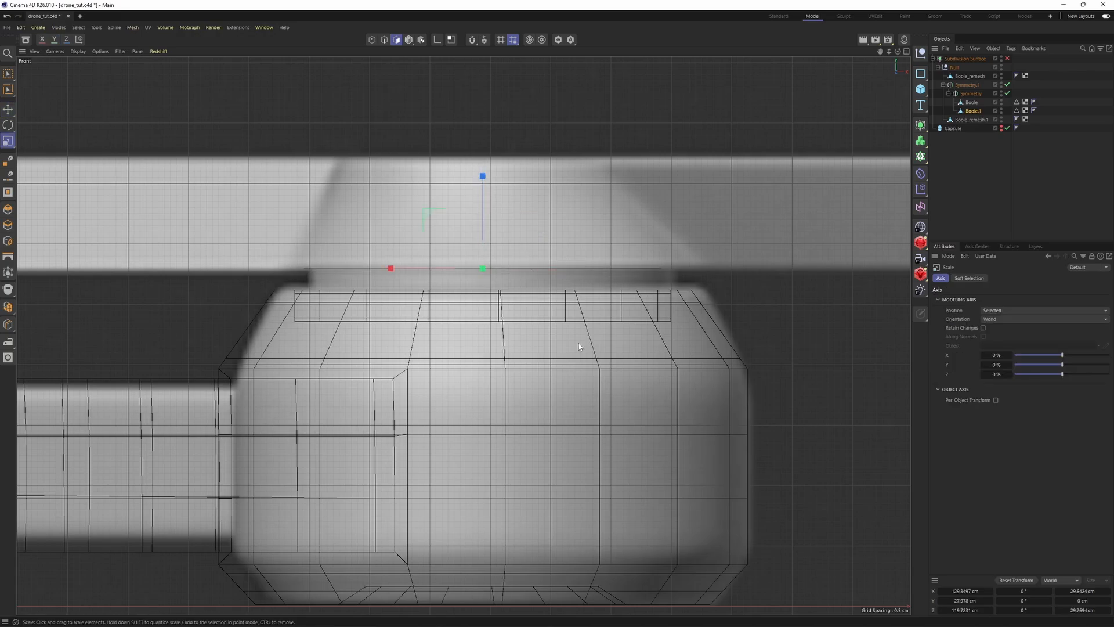
Step: Scale the split disc up to about 34.6 cm across
middle_click(579, 341)
middle_click(548, 287)
scroll(547, 286, up, 8)
drag(611, 402, 676, 404)
middle_click(681, 403)
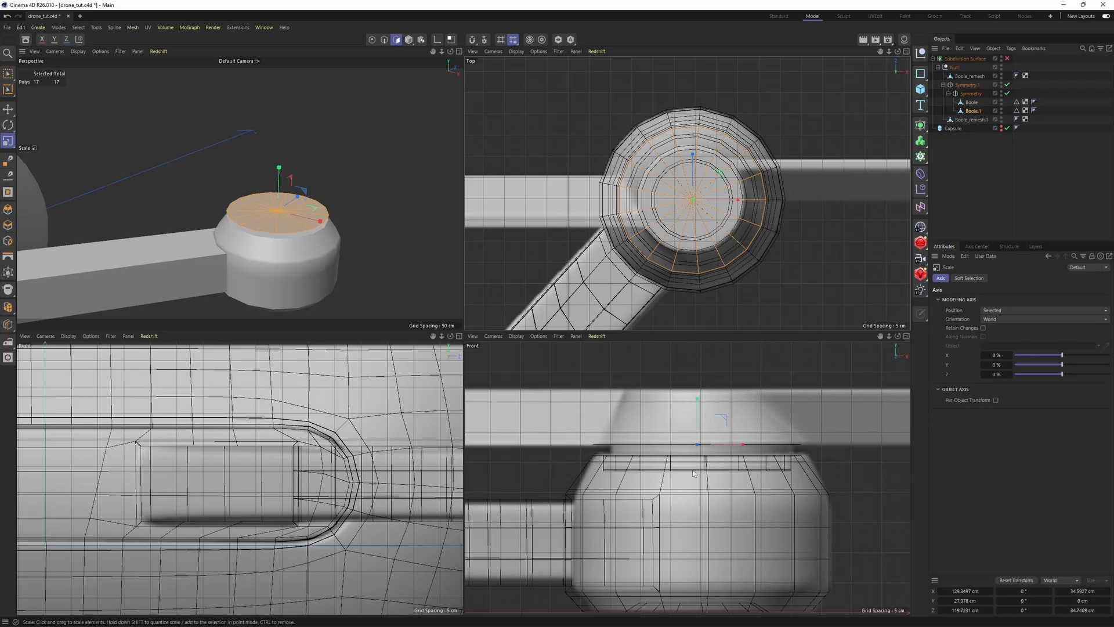
middle_click(256, 230)
Step: Extrude the disc with caps up to the top of the reference propeller blade, at about Y 36.9 cm
alt+drag(564, 426, 591, 403)
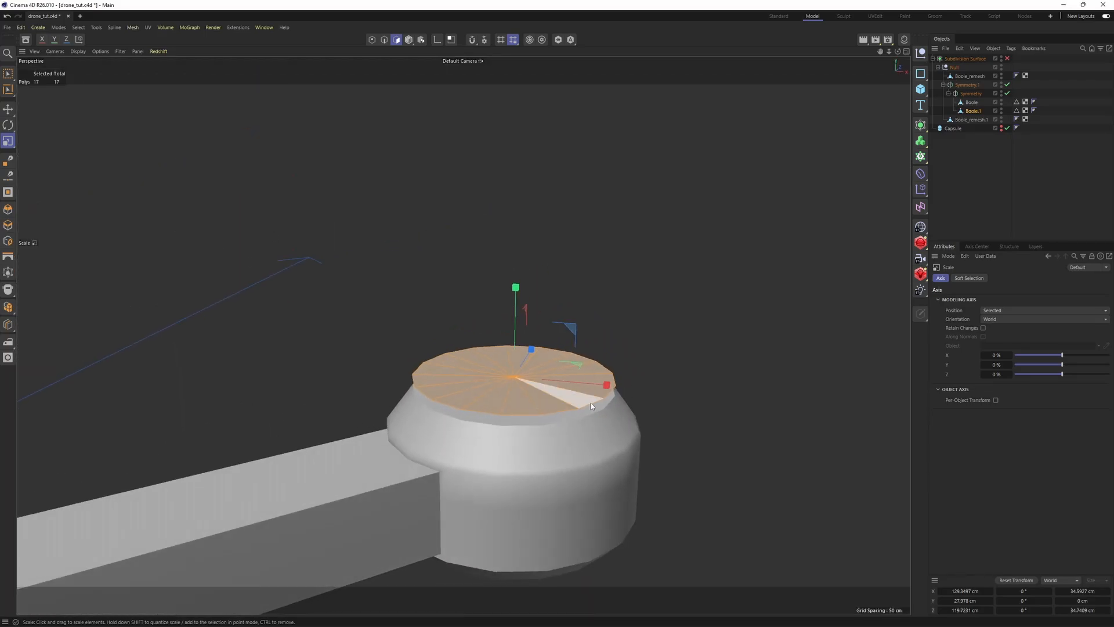
key(z)
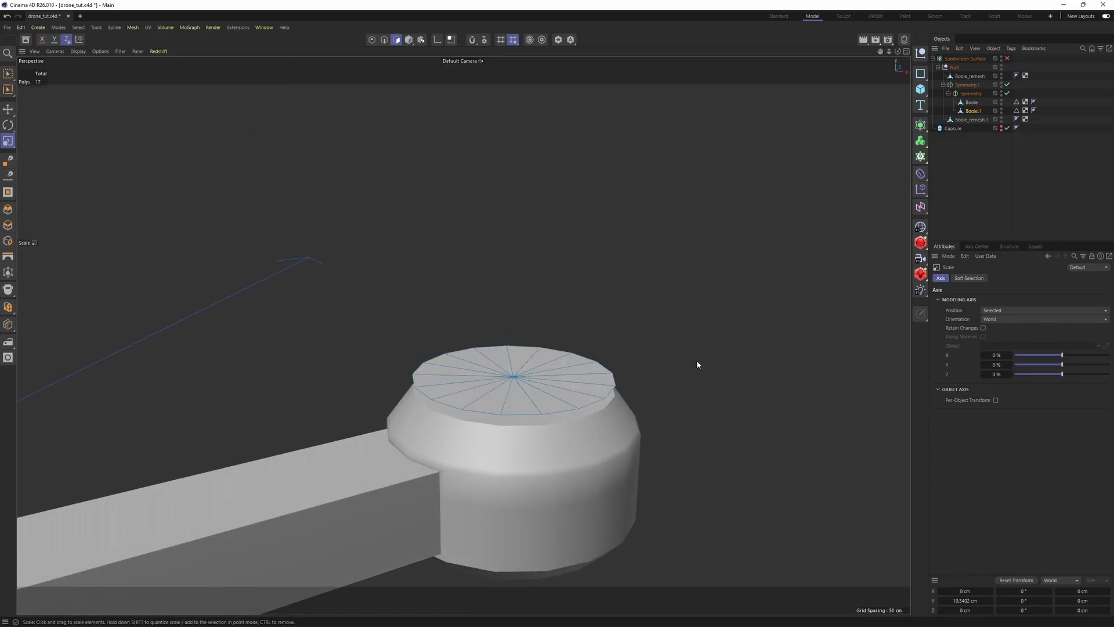
right_click(696, 348)
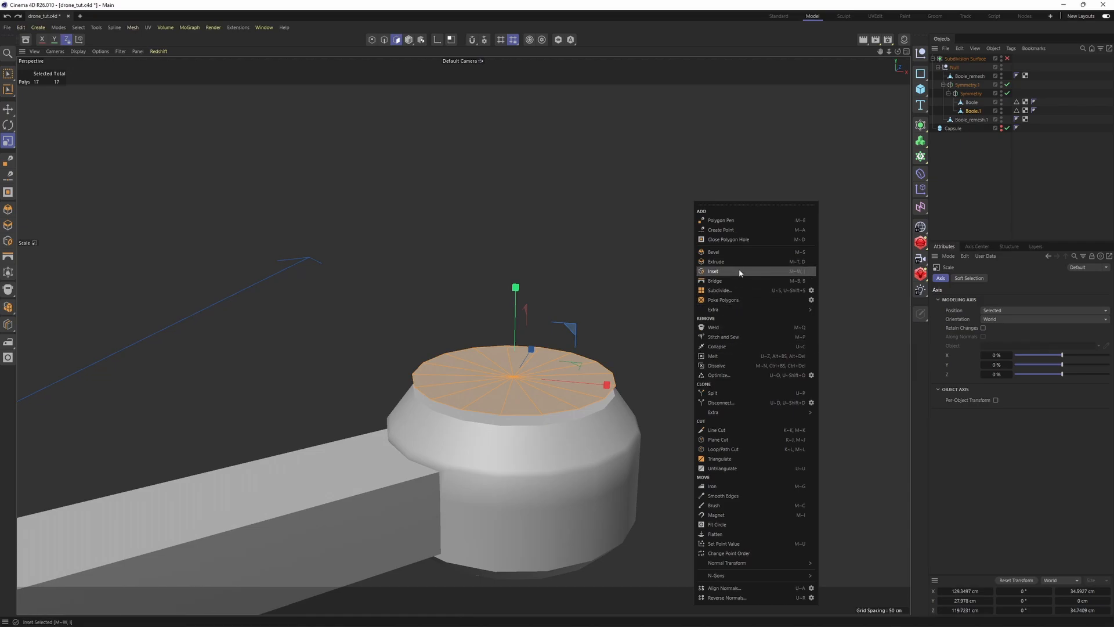
click(724, 263)
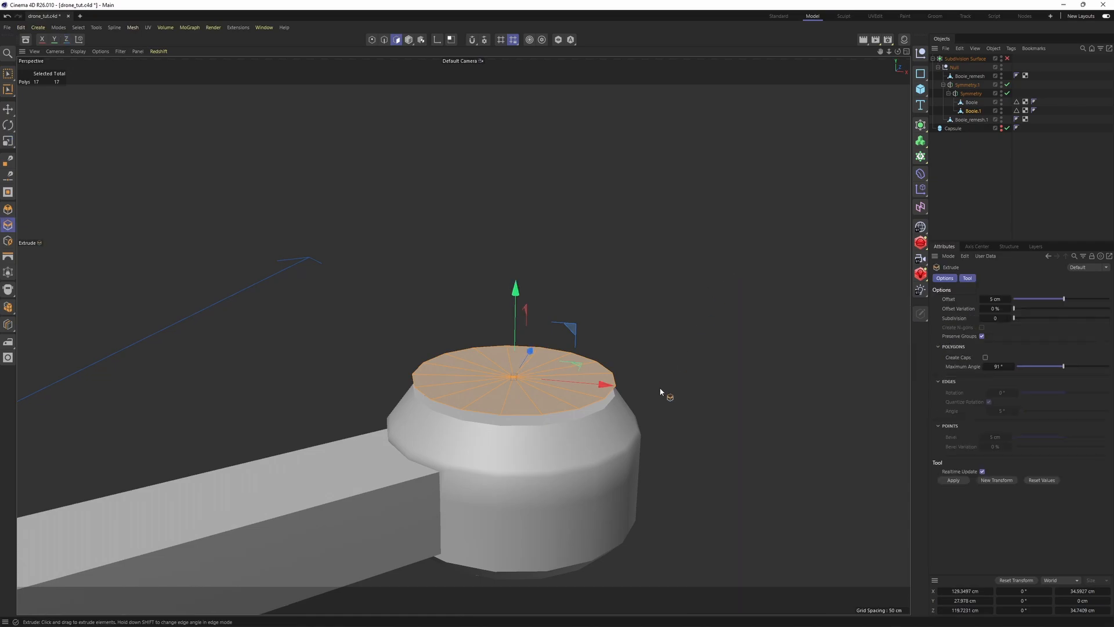
middle_click(664, 391)
middle_click(528, 375)
drag(469, 219, 473, 200)
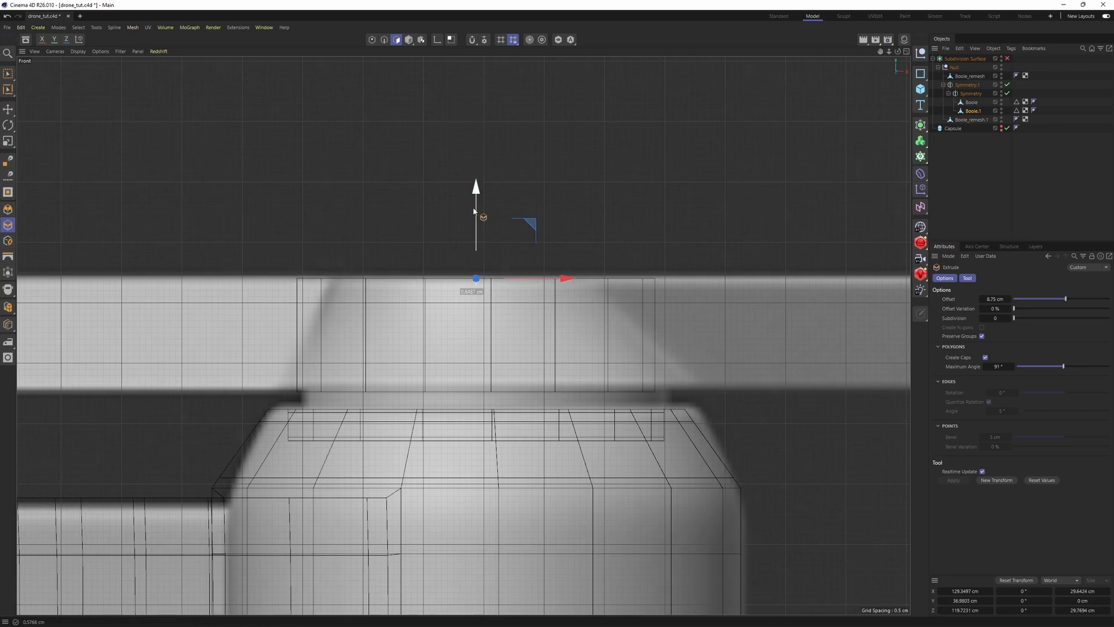
Step: Taper the propeller hub by scaling its top to about 24 cm and its base to about 33.7 cm across
key(t)
drag(664, 304, 658, 343)
key(9)
key(0)
drag(228, 358, 735, 428)
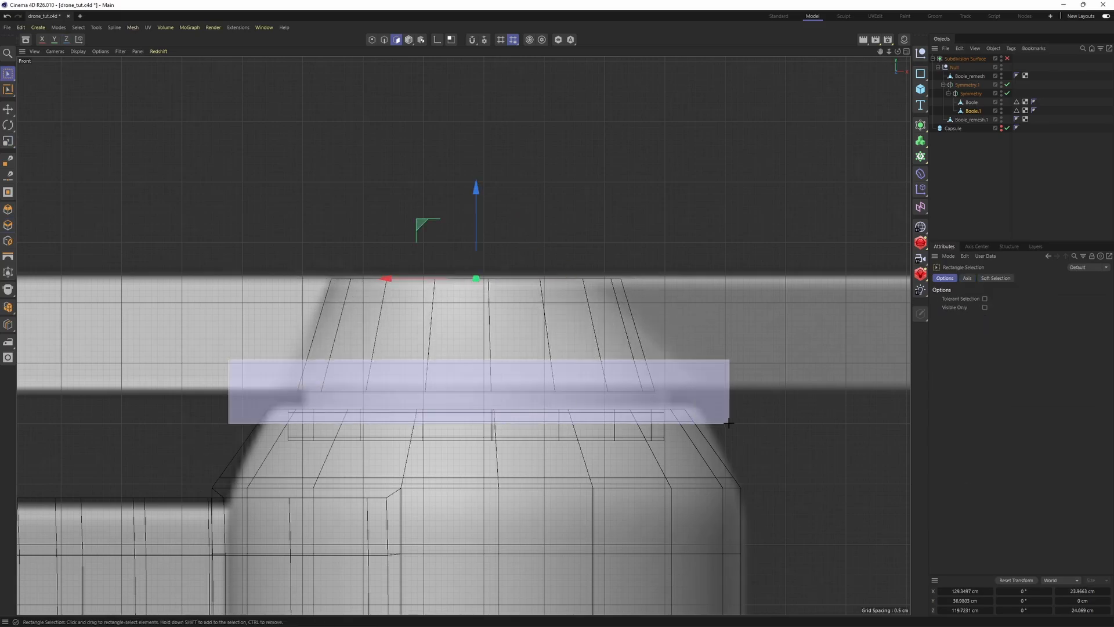
key(t)
drag(614, 437, 614, 451)
middle_click(614, 450)
key(e)
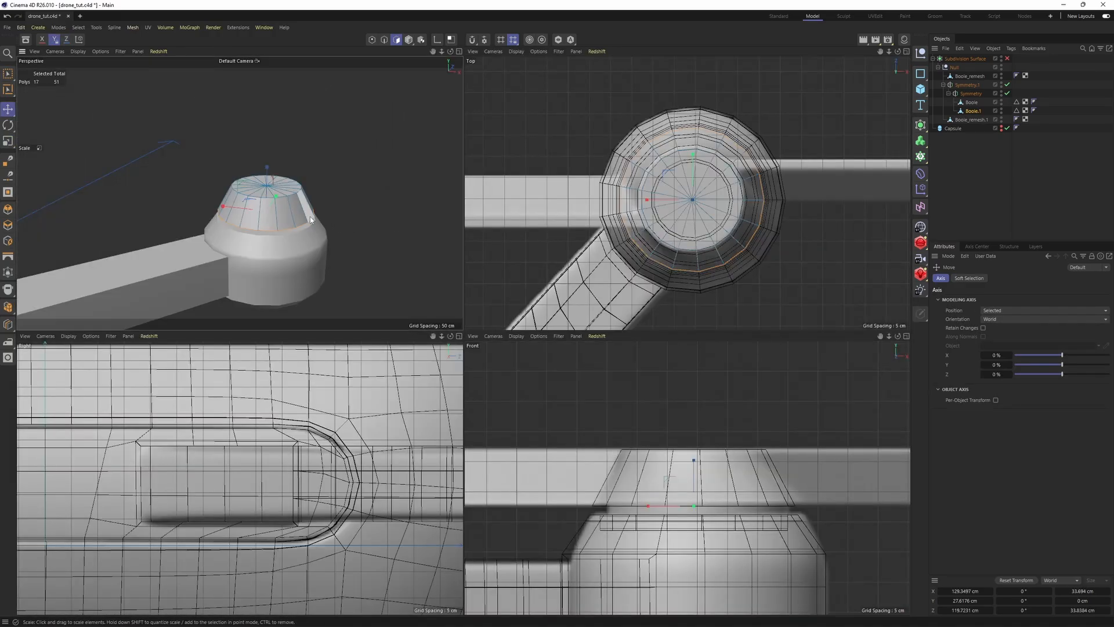
Step: Select the hub's side polygon facing the reference blade and extrude it outward about 32 cm along X
alt+middle_drag(239, 145, 238, 192)
alt+middle_drag(696, 171, 675, 237)
alt+right_drag(675, 237, 758, 262)
alt+middle_drag(759, 262, 712, 196)
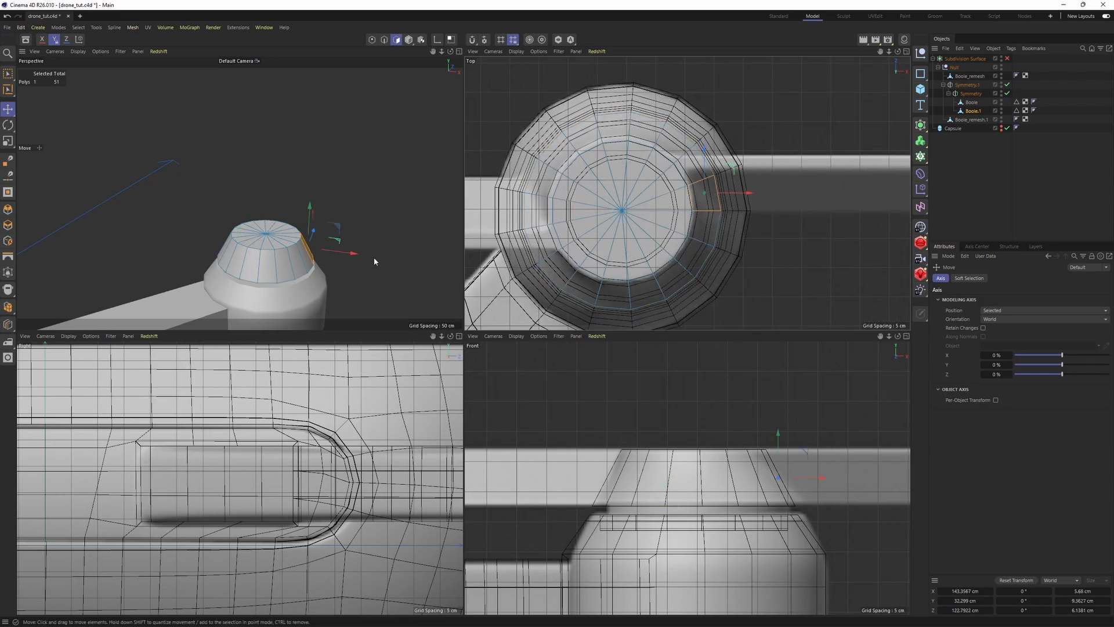
alt+middle_drag(374, 262, 290, 241)
alt+drag(290, 241, 258, 268)
alt+middle_drag(761, 196, 700, 158)
ctrl+drag(667, 192, 853, 191)
alt+middle_drag(802, 202, 716, 210)
alt+middle_drag(353, 260, 341, 238)
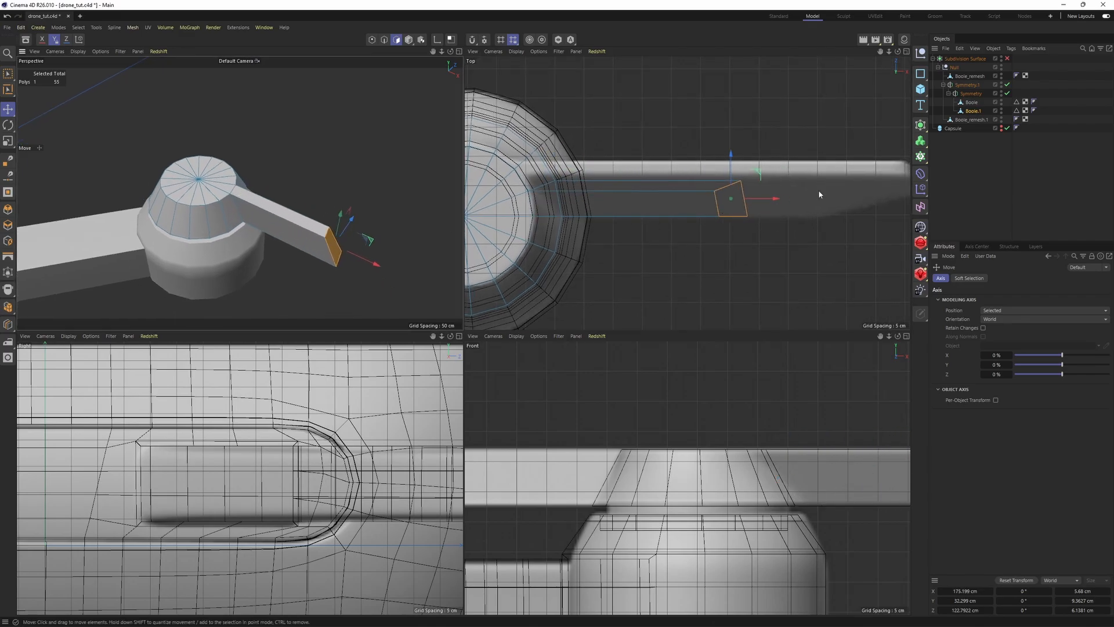
Step: Undo the extrusion of the blade from the hub's side face
alt+right_drag(717, 445, 704, 443)
alt+middle_drag(704, 444, 639, 447)
alt+right_drag(684, 228, 657, 234)
alt+middle_drag(656, 234, 766, 241)
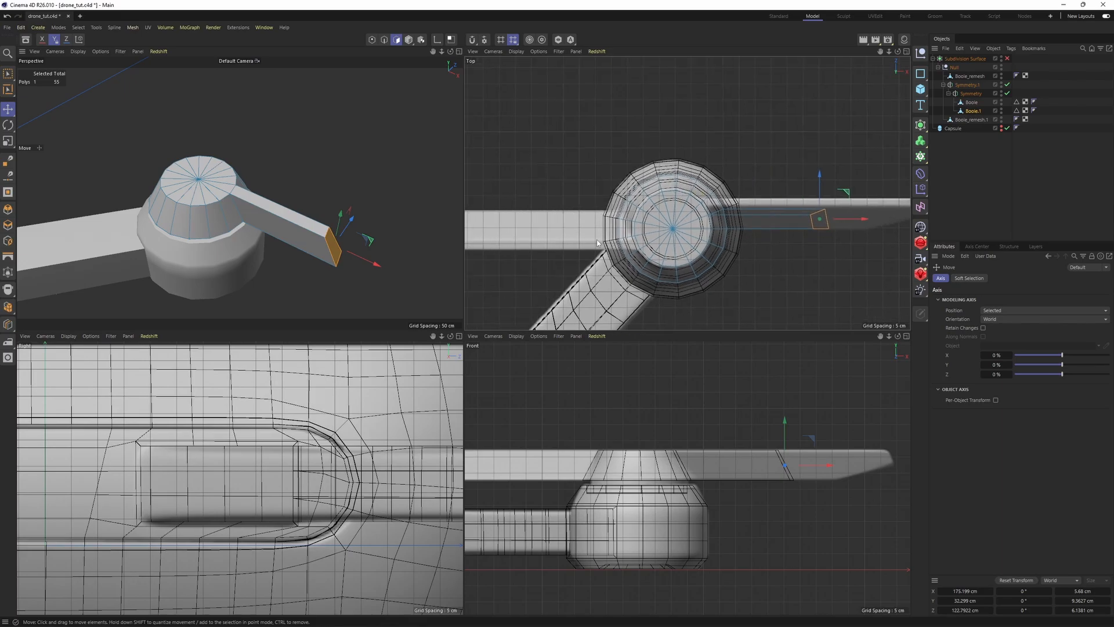
middle_click(432, 258)
key(ctrl+z)
Step: Rotate the hub's top cap polygons slightly about the vertical axis in the top view
right_drag(431, 303, 363, 290)
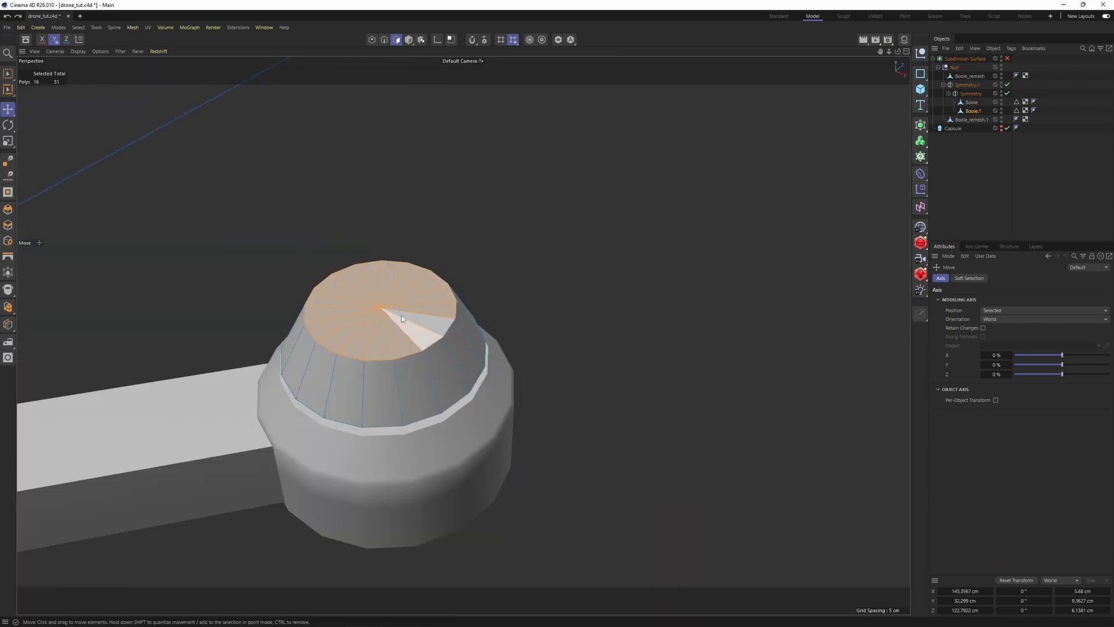
key(r)
key(F2)
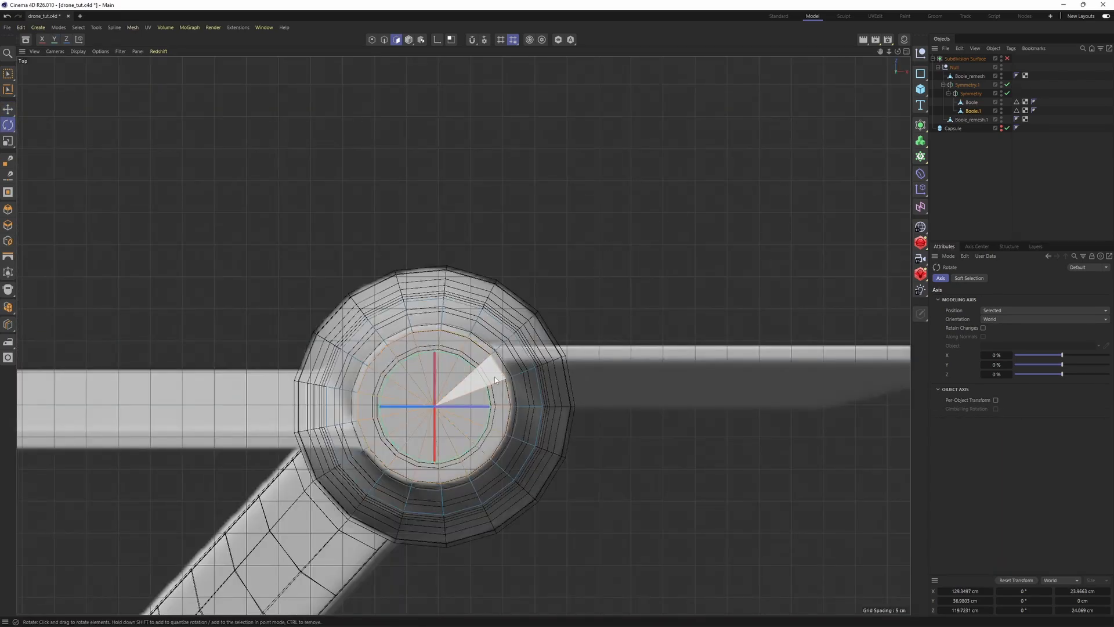
drag(495, 380, 480, 360)
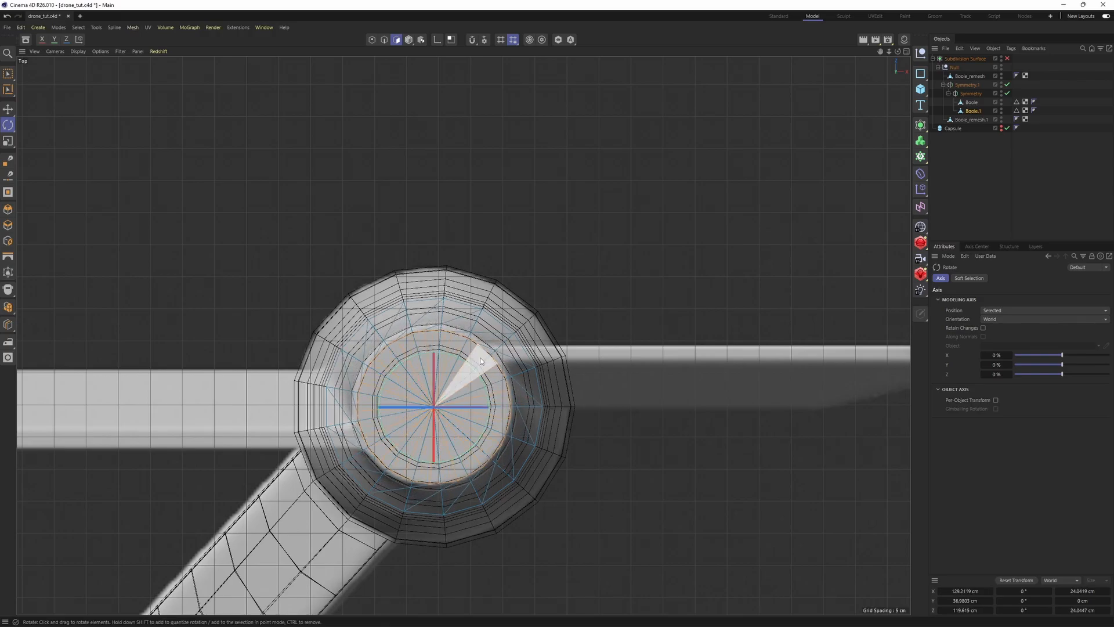
Step: Extrude the hub's side face outward along X to form the first blade over the reference shape
key(Return)
key(e)
scroll(499, 389, up, 2)
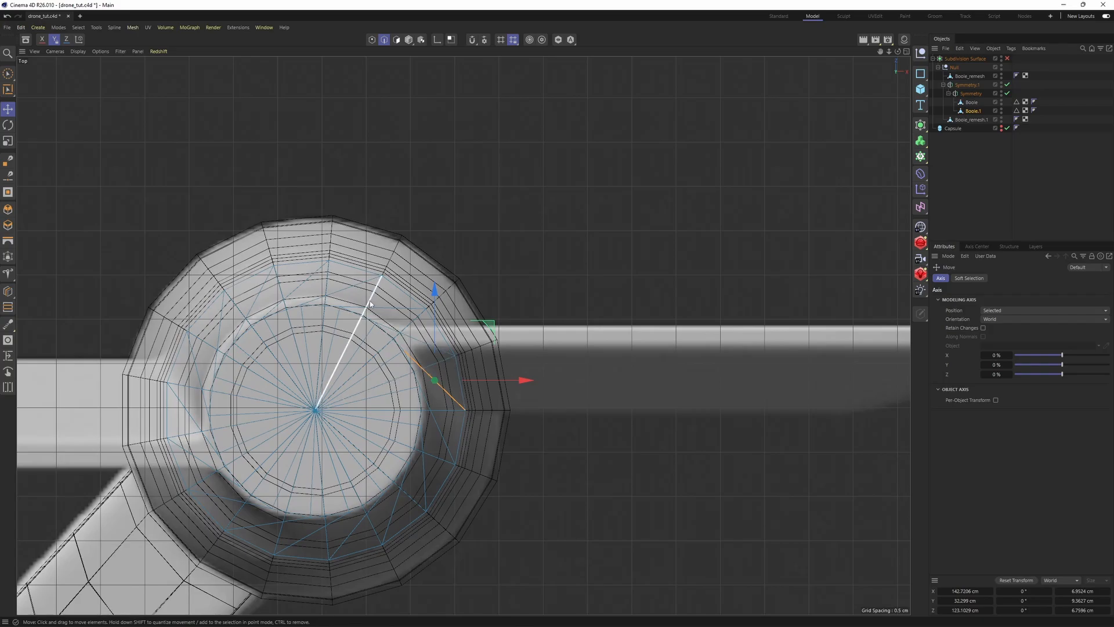
alt+middle_drag(486, 367, 330, 309)
key(Return)
click(400, 357)
scroll(330, 310, down, 4)
middle_click(300, 320)
middle_click(625, 222)
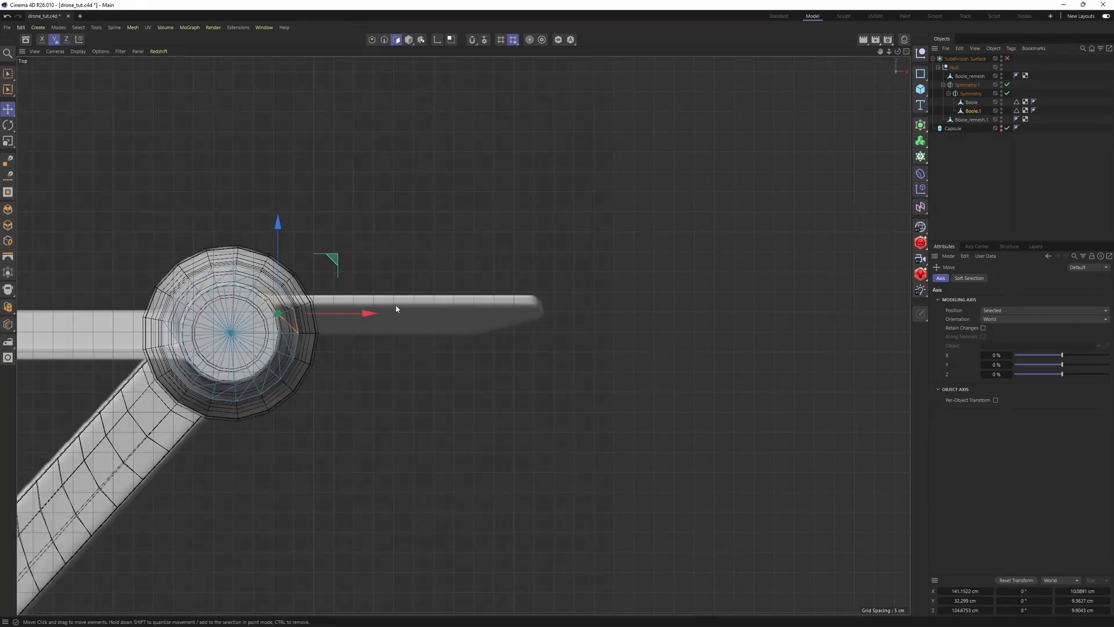
drag(414, 314, 552, 327)
Step: Move the first blade's upper tip edge outward to about X 204.45 cm and flatten both tip edges to 0 cm along X
middle_click(470, 267)
alt+drag(341, 176, 380, 184)
key(Return)
key(Return)
click(416, 195)
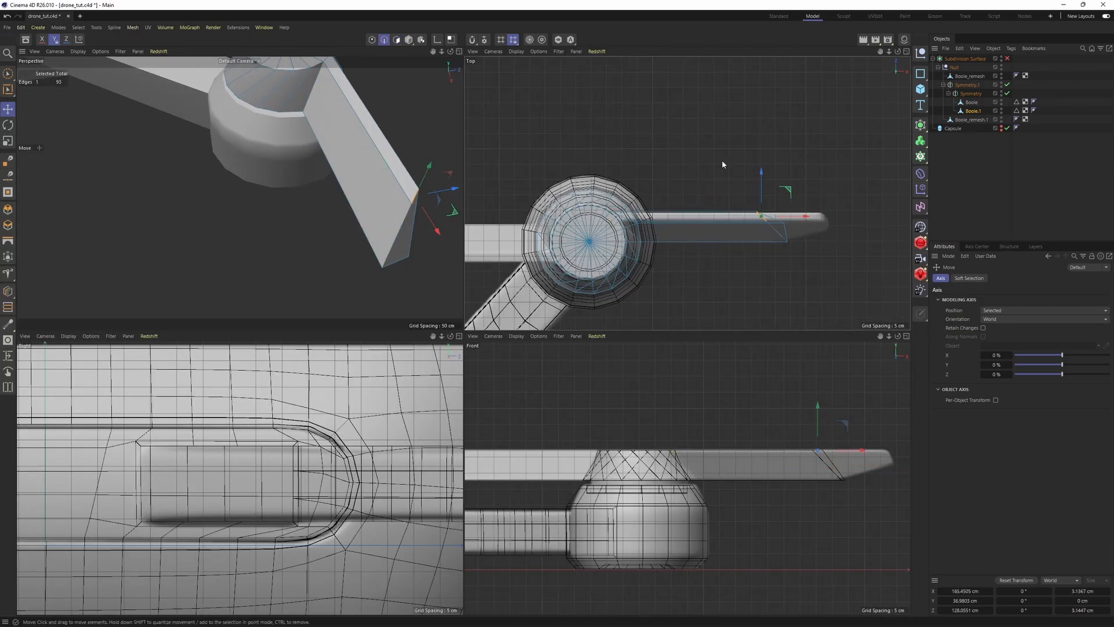
drag(807, 221, 864, 219)
alt+middle_drag(864, 218, 781, 232)
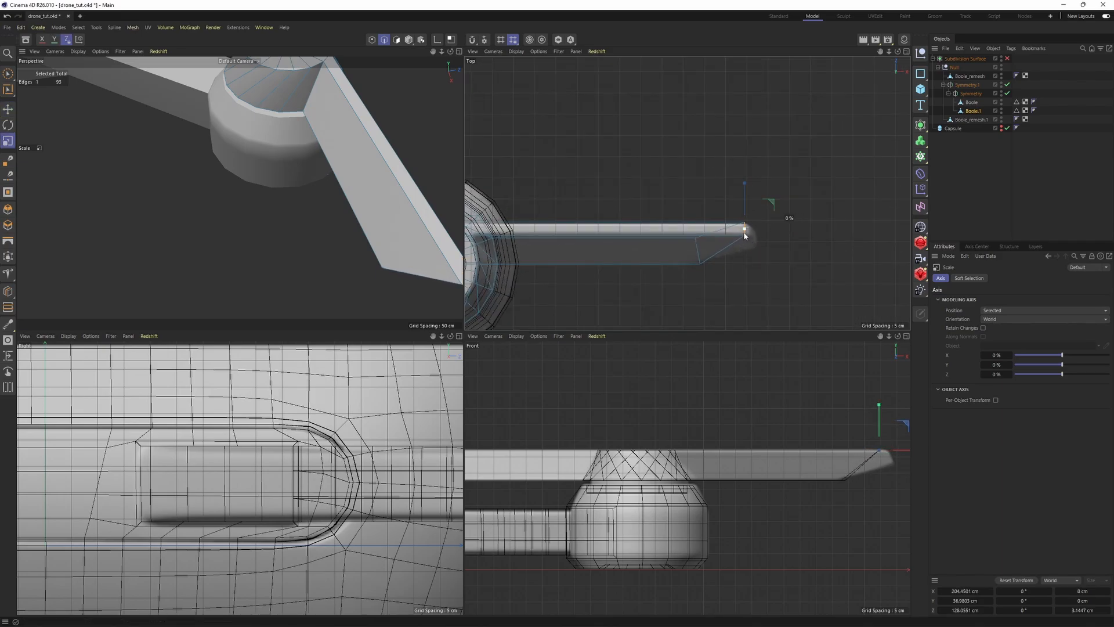
alt+drag(386, 247, 350, 184)
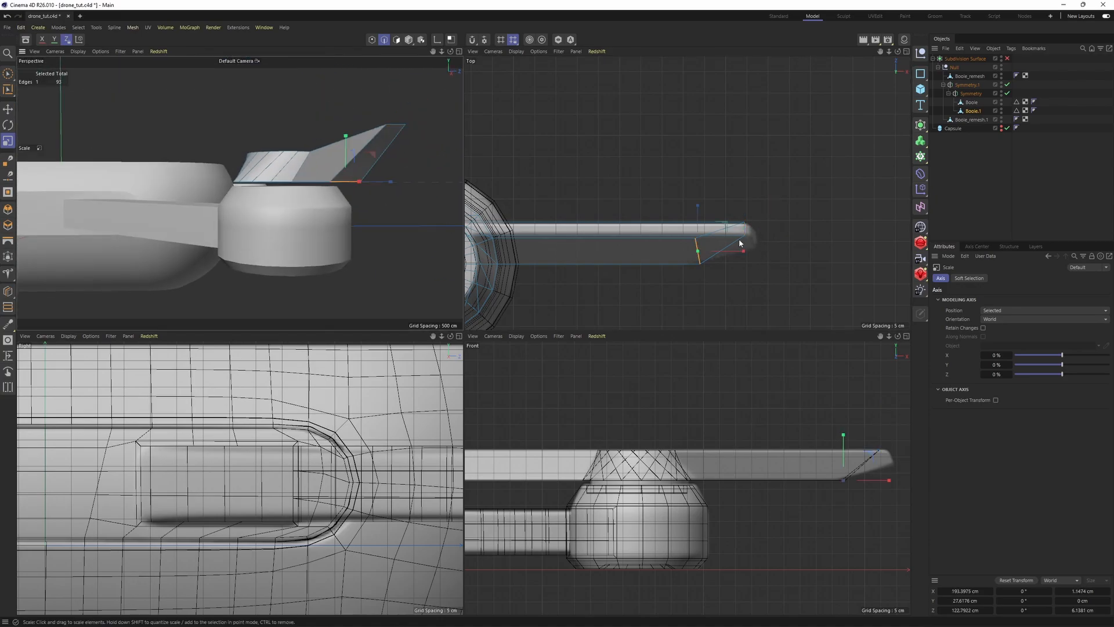
drag(740, 244, 714, 255)
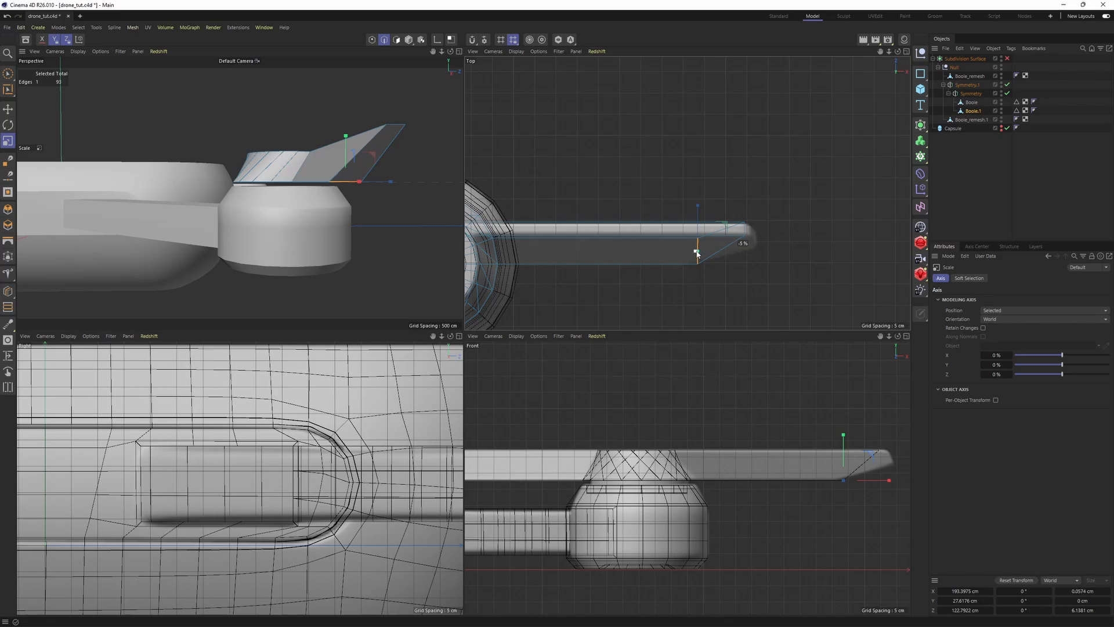
Step: Extrude the hub's opposite side face along X to about X 59.04 cm to form the second blade
alt+middle_drag(514, 199, 790, 159)
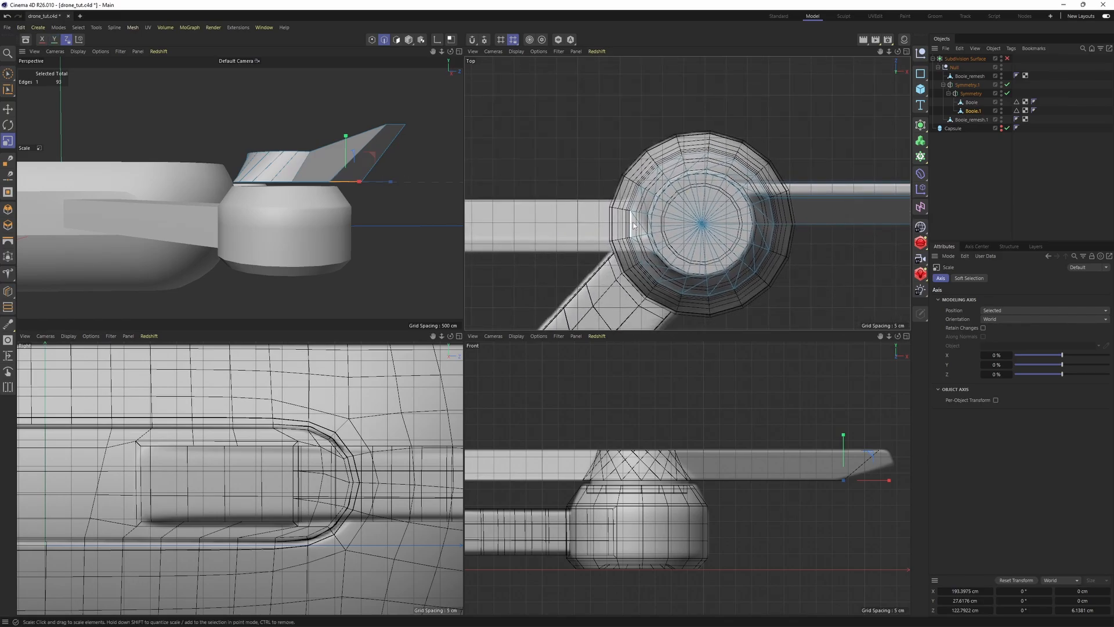
key(Return)
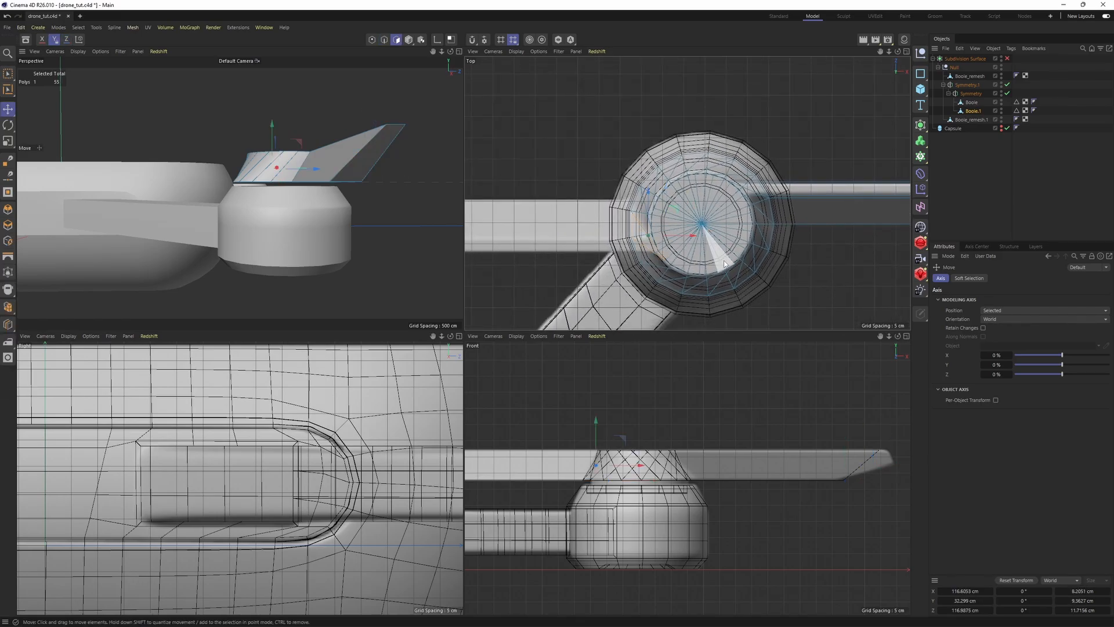
alt+drag(257, 179, 406, 239)
scroll(320, 174, down, 3)
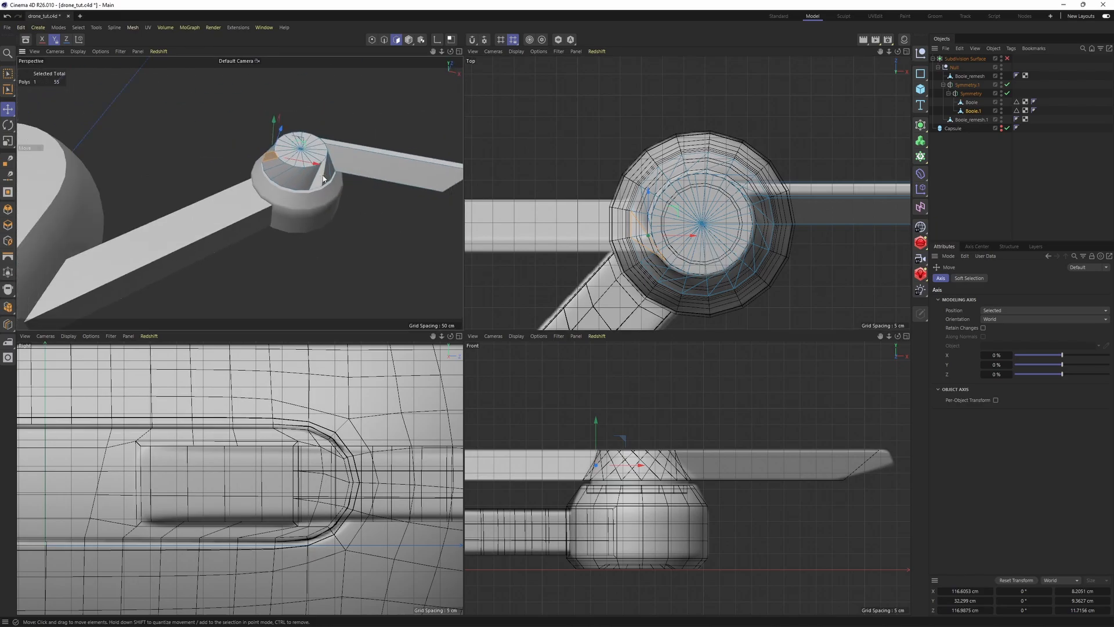
alt+middle_drag(730, 241, 824, 210)
scroll(824, 211, down, 3)
ctrl+drag(818, 213, 688, 222)
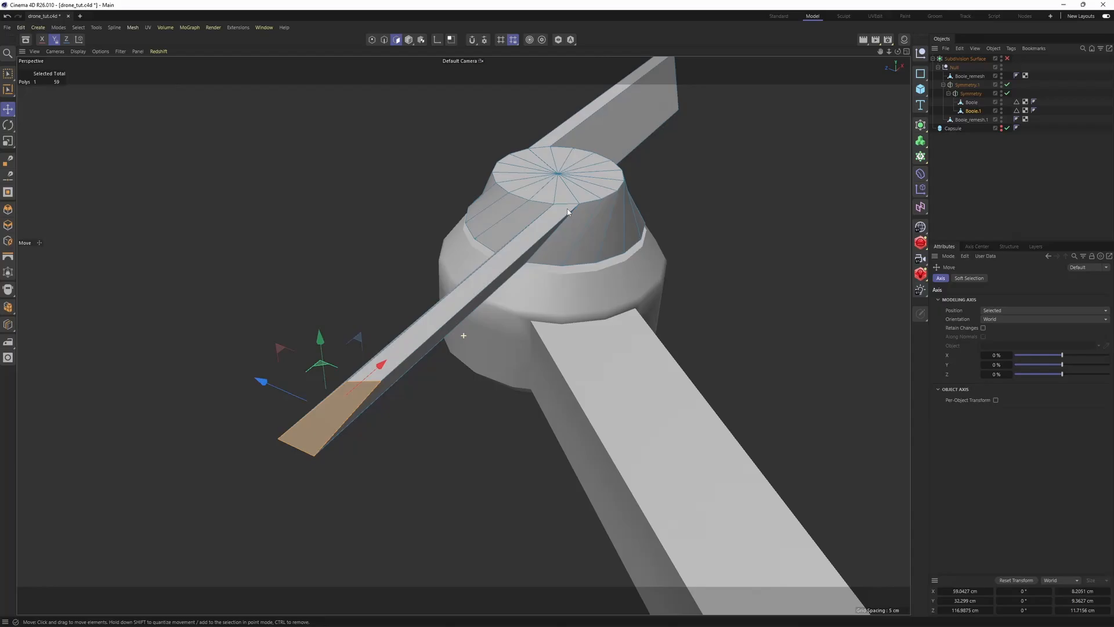
Step: Move the second blade's upper tip edge outward to about X 47.97 cm and flatten it to 0 cm along X
alt+drag(462, 333, 415, 322)
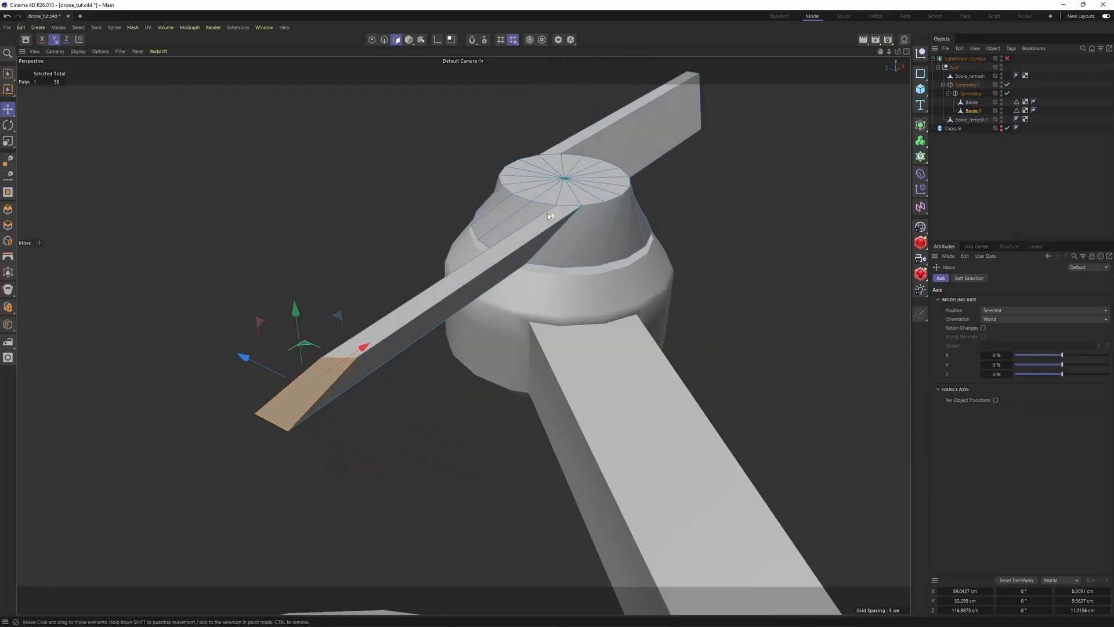
key(Return)
key(Return)
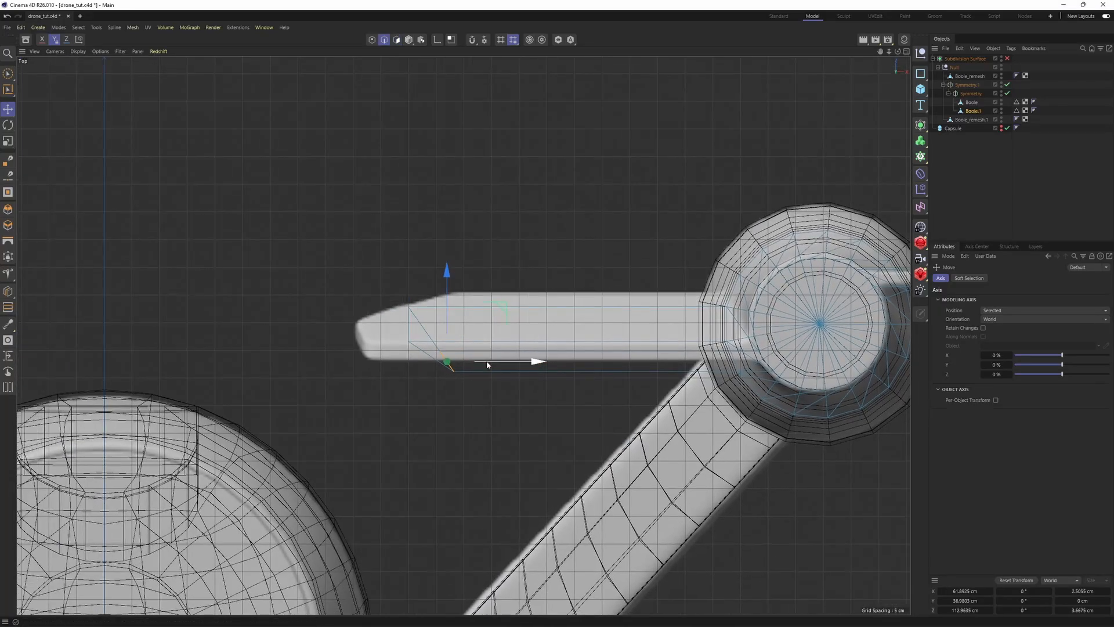
alt+middle_drag(505, 282, 479, 293)
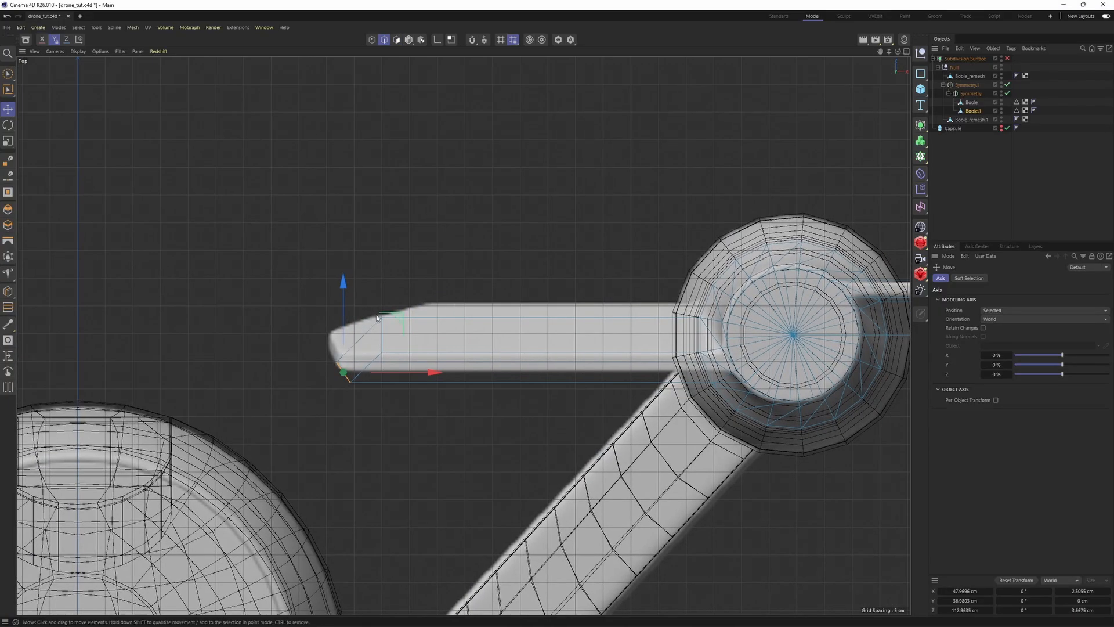
middle_click(478, 293)
alt+drag(198, 167, 332, 182)
key(r)
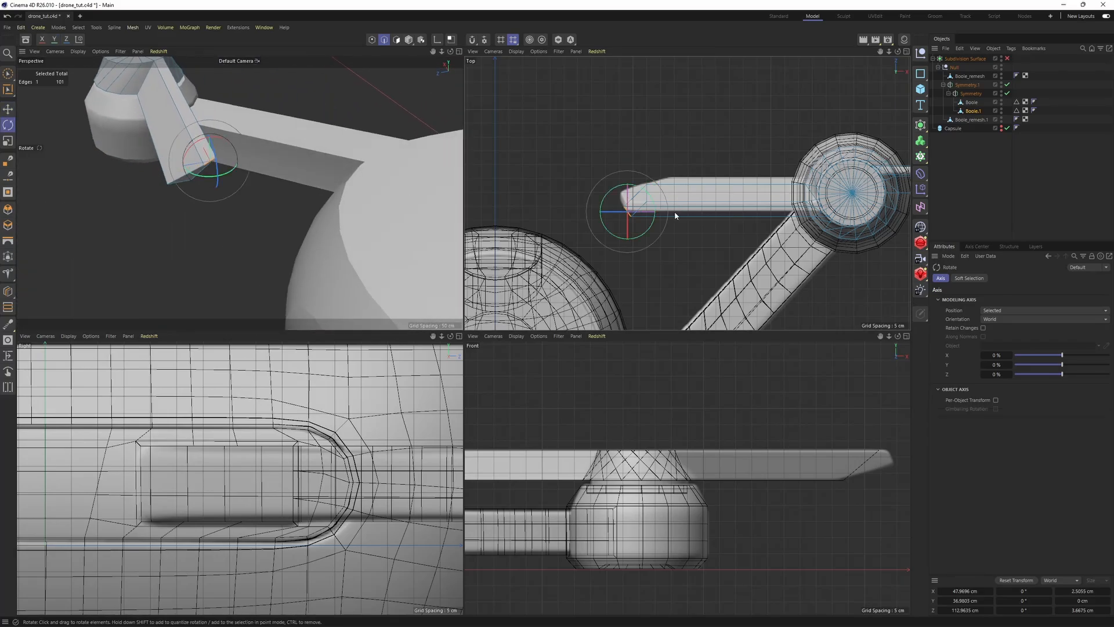
key(t)
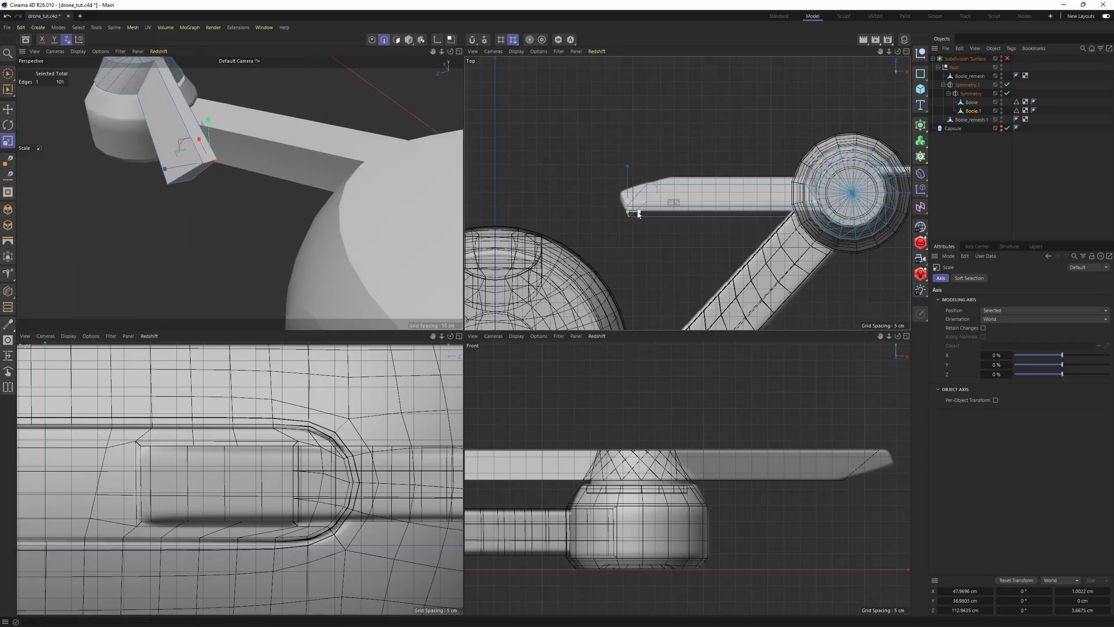
Step: Flatten the second blade's lower tip edge to 0 cm along X and move it inward to about X 60.5 cm
alt+drag(323, 178, 170, 196)
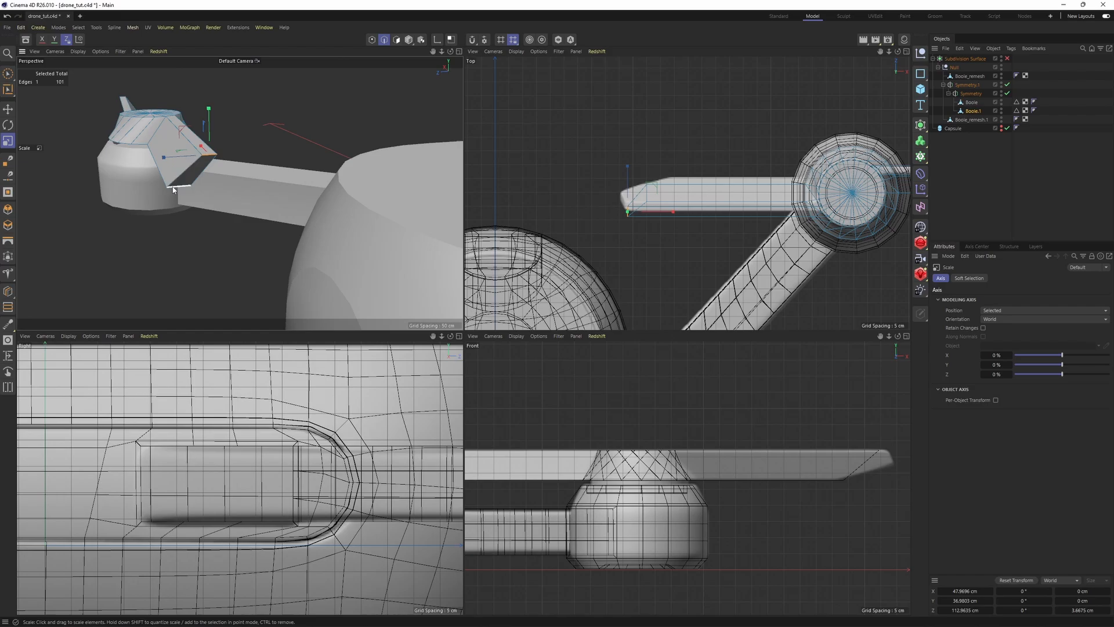
drag(697, 206, 649, 194)
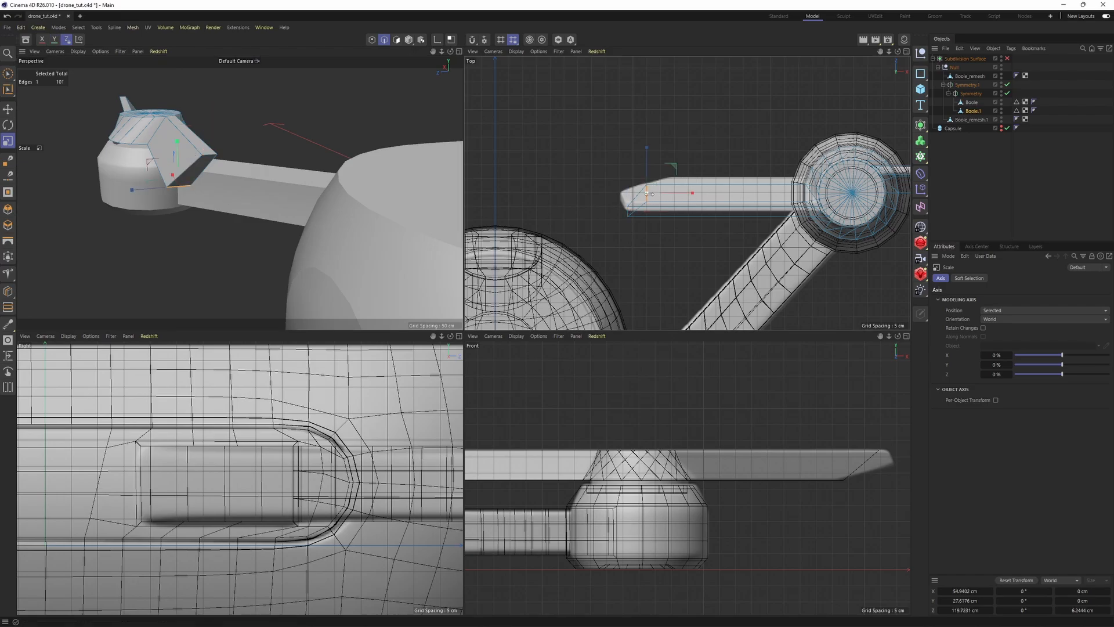
key(e)
mouse_move(688, 193)
alt+middle_down()
mouse_move(500, 204)
mouse_move(610, 202)
alt+middle_up()
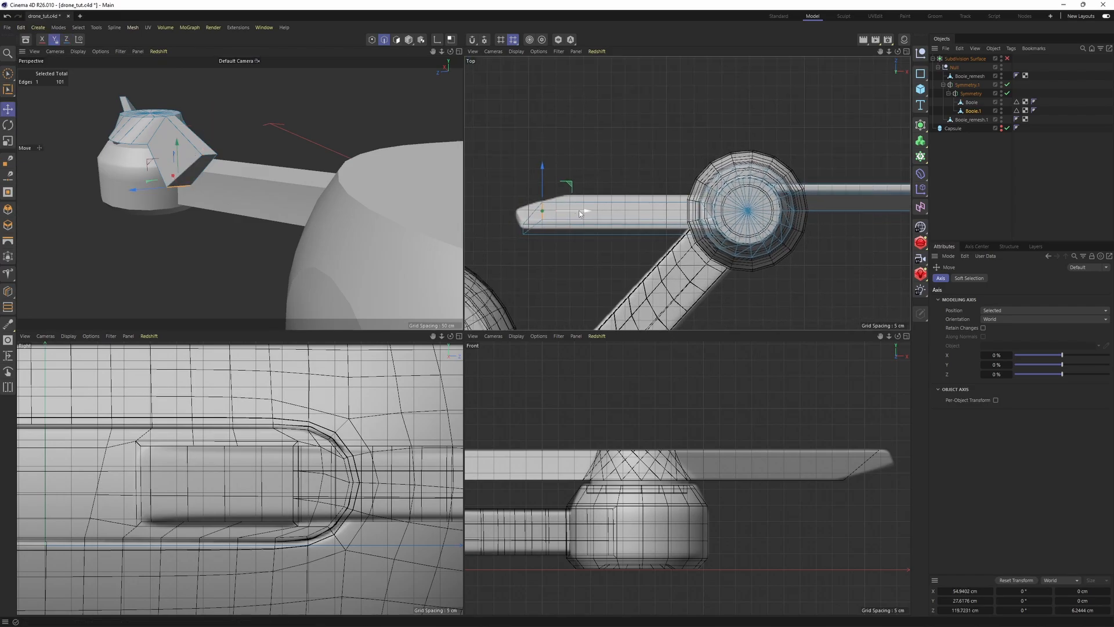
drag(594, 209, 595, 209)
Step: Add a lengthwise loop cut around the blades and hub at about mid-height
alt+drag(279, 182, 299, 188)
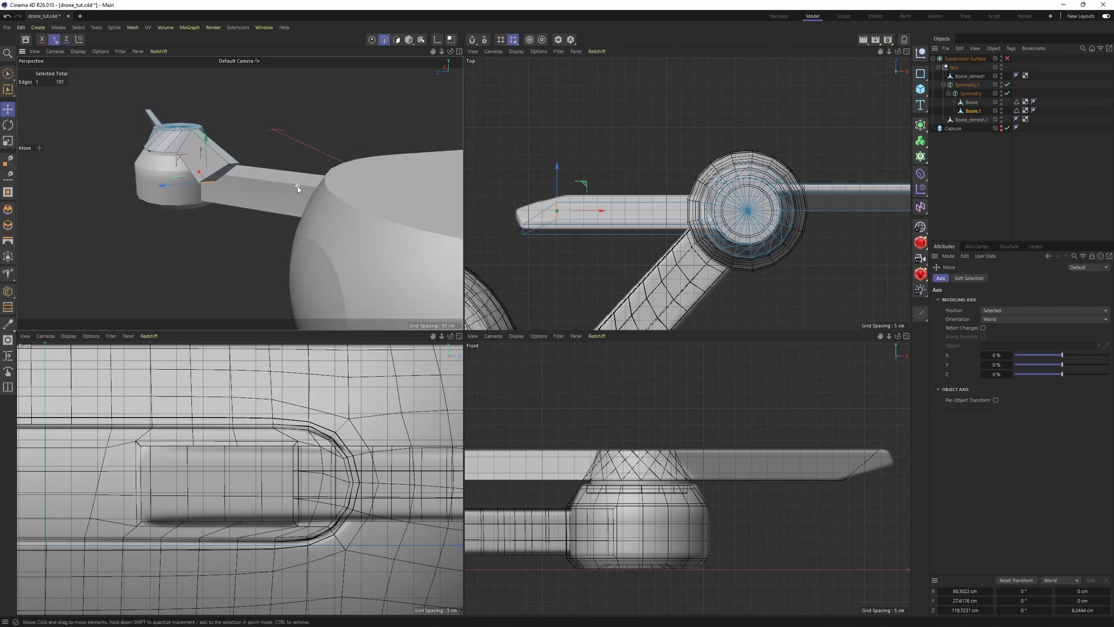
key(k)
key(l)
alt+drag(231, 182, 261, 182)
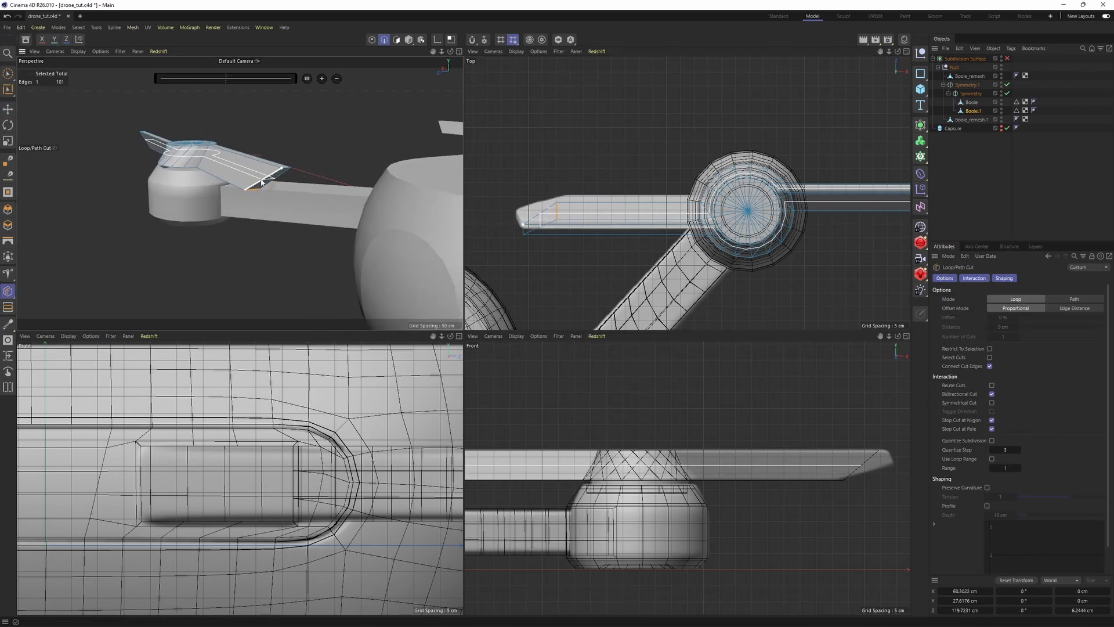
key(e)
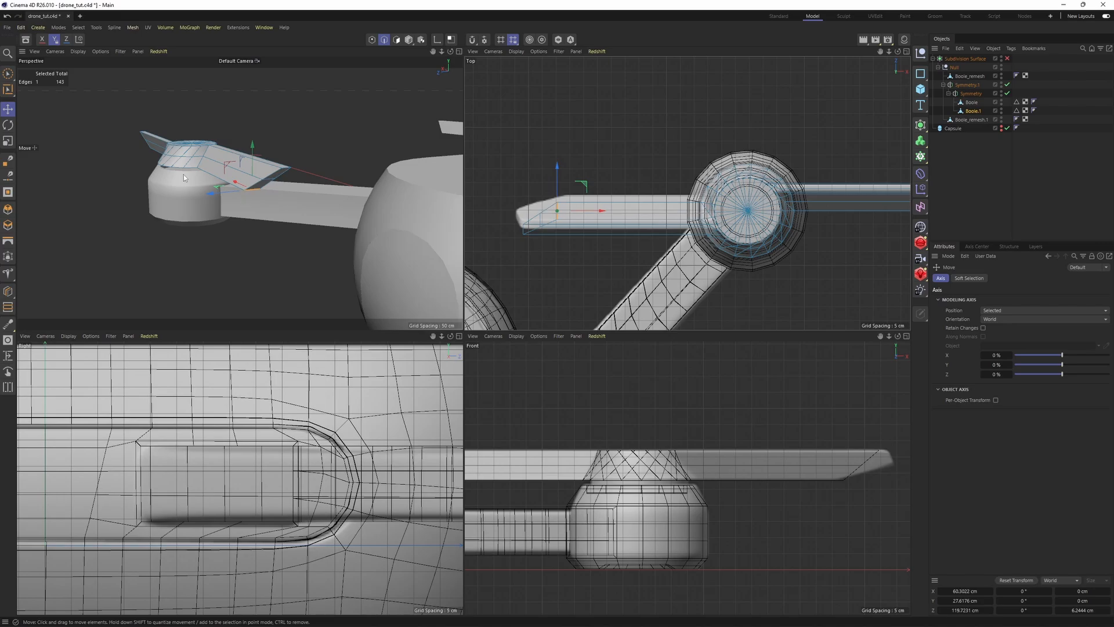
Step: Select the new middle edges at both blade tips and scale them outward along X to about 161.58 cm apart
alt+drag(183, 174, 209, 159)
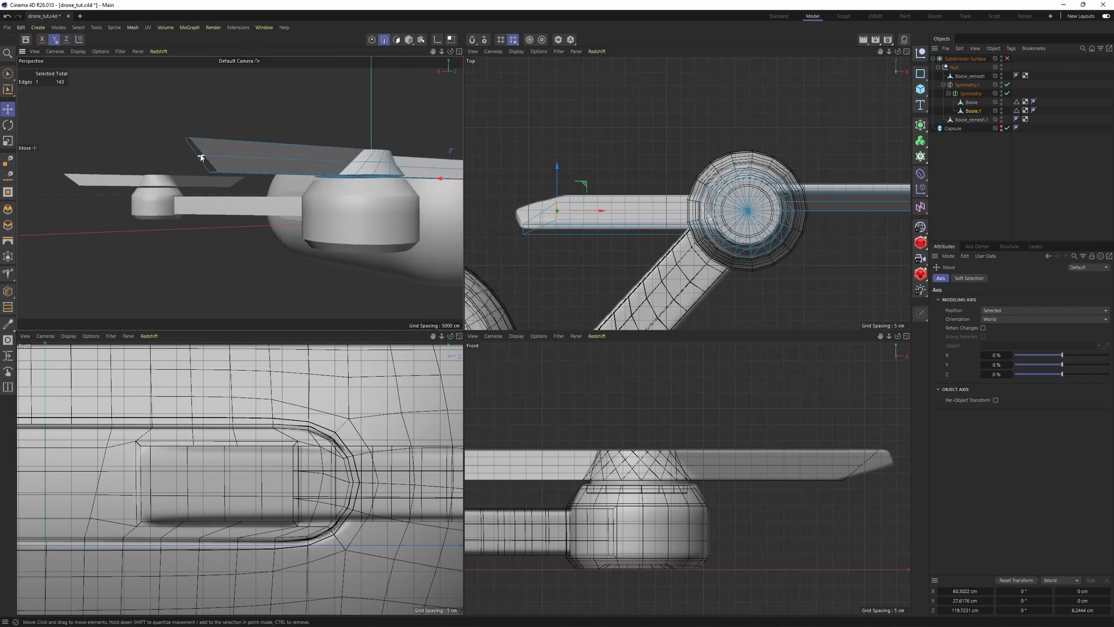
click(201, 157)
alt+middle_drag(888, 201, 824, 194)
scroll(748, 210, up, 3)
key(ctrl+z)
alt+drag(256, 166, 304, 205)
shift+click(296, 202)
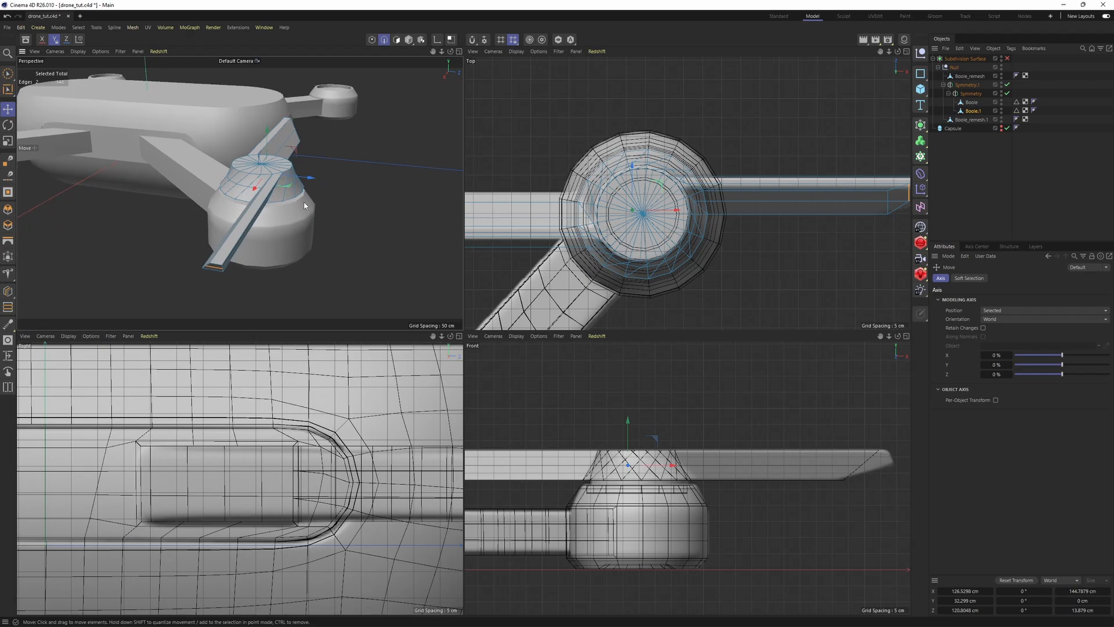
scroll(665, 206, down, 3)
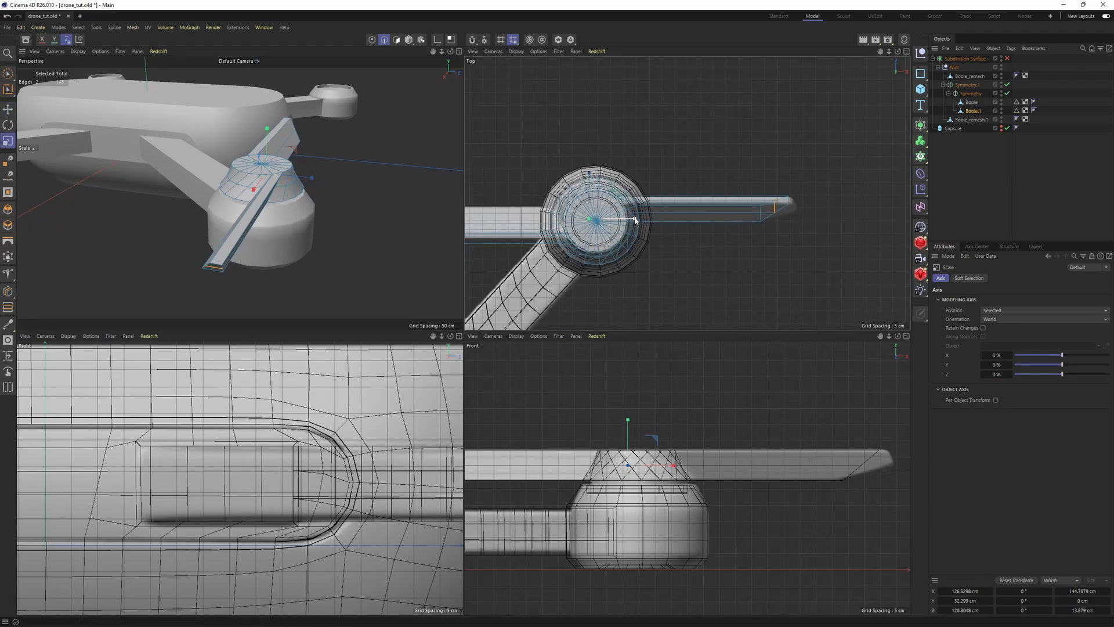
middle_click(379, 218)
alt+drag(378, 218, 627, 218)
middle_click(676, 237)
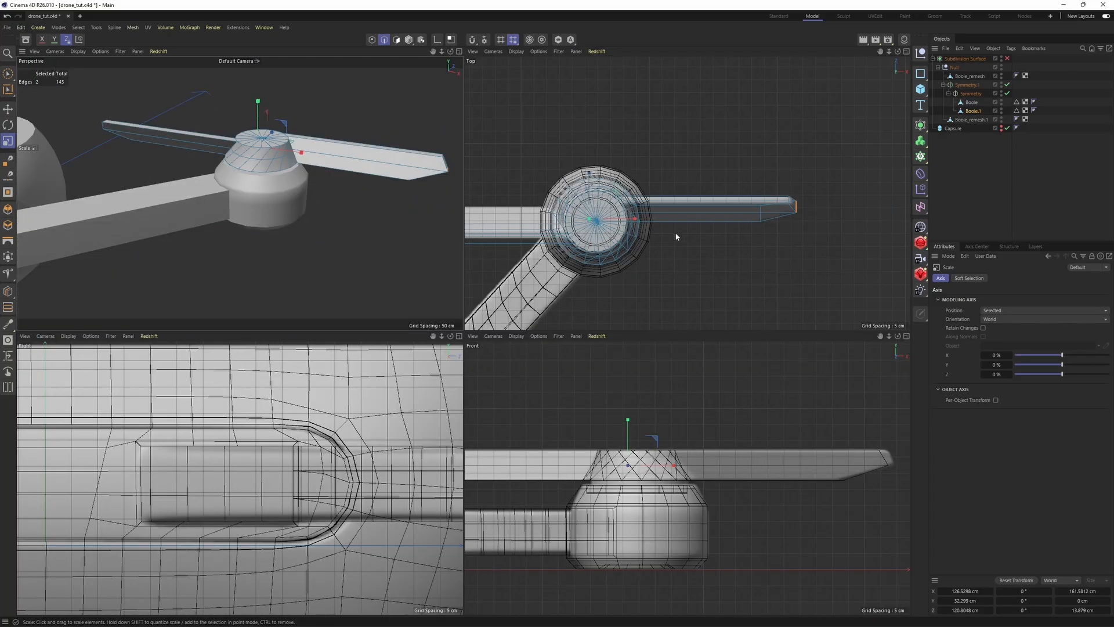
Step: Turn on the Subdivision Surface to smooth the rotor and view the blade up close
alt+middle_drag(639, 218, 673, 219)
middle_click(412, 238)
alt+drag(583, 269, 489, 264)
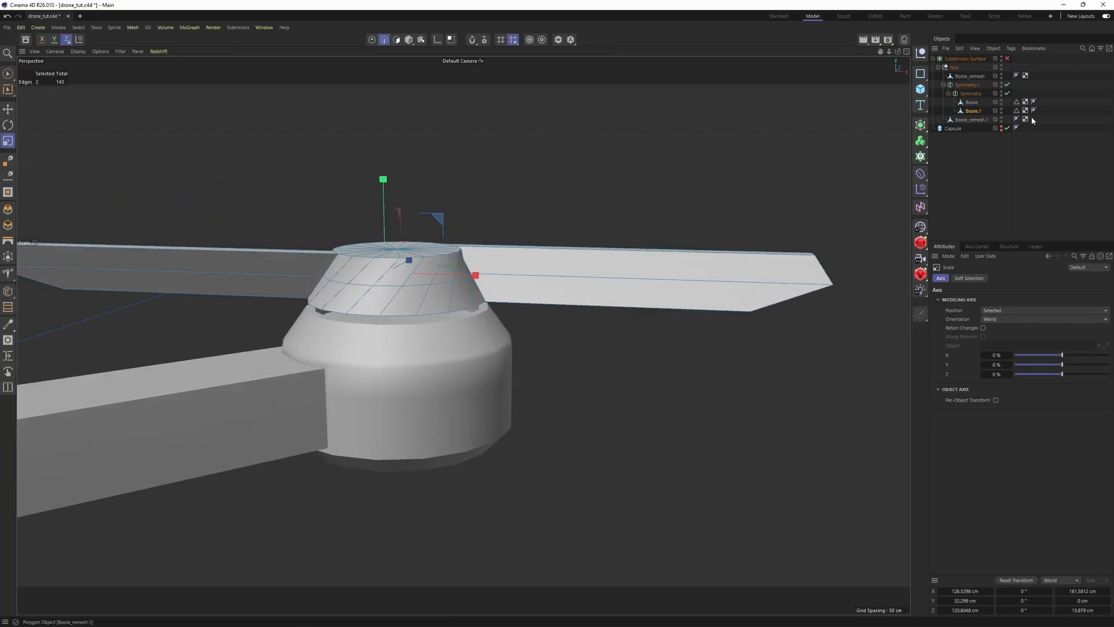
key(q)
scroll(512, 276, up, 3)
Step: Add two more lengthwise loop cuts around the blades and hub, near their upper and lower edges
key(k)
key(l)
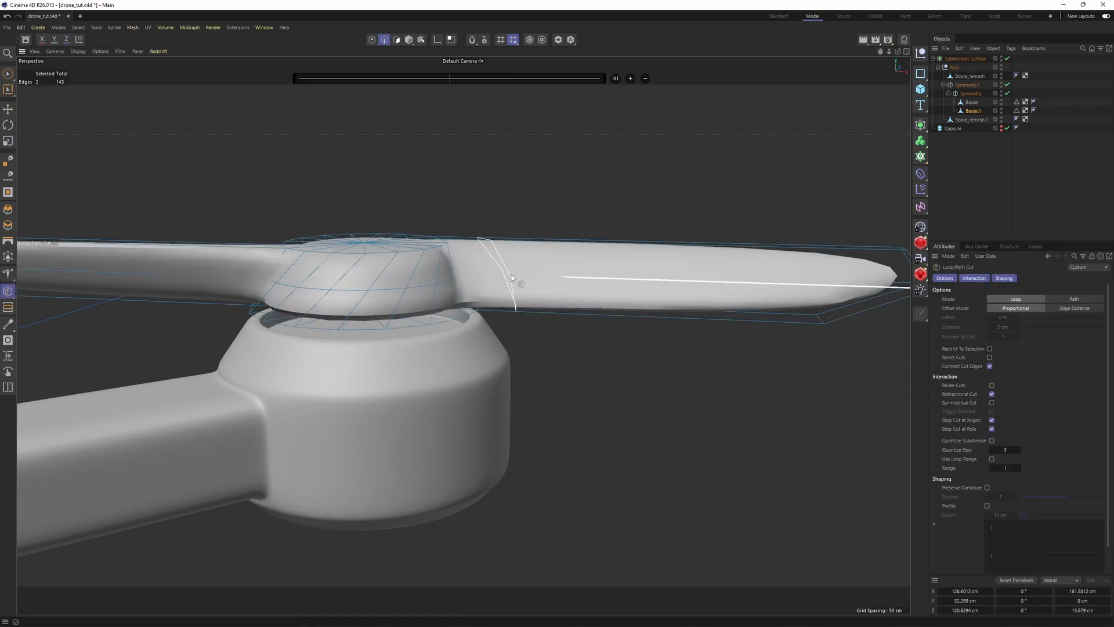
alt+middle_drag(748, 268, 547, 267)
alt+drag(547, 267, 479, 189)
scroll(447, 275, up, 3)
click(418, 277)
click(408, 185)
Step: Add a loop cut close to the first blade's tip at about 97.6 % offset
alt+drag(479, 334, 407, 340)
alt+drag(625, 189, 631, 307)
scroll(511, 189, up, 3)
key(q)
key(q)
click(615, 352)
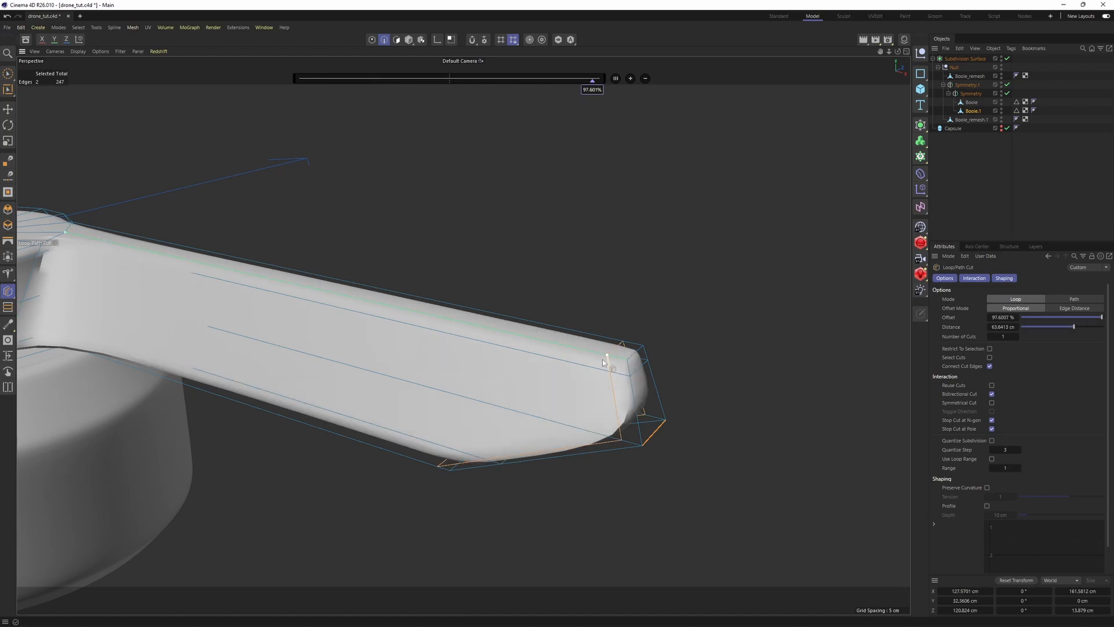
Step: Add a supporting loop cut close to the opposite blade's tip
alt+right_drag(621, 328, 441, 283)
alt+drag(439, 282, 420, 354)
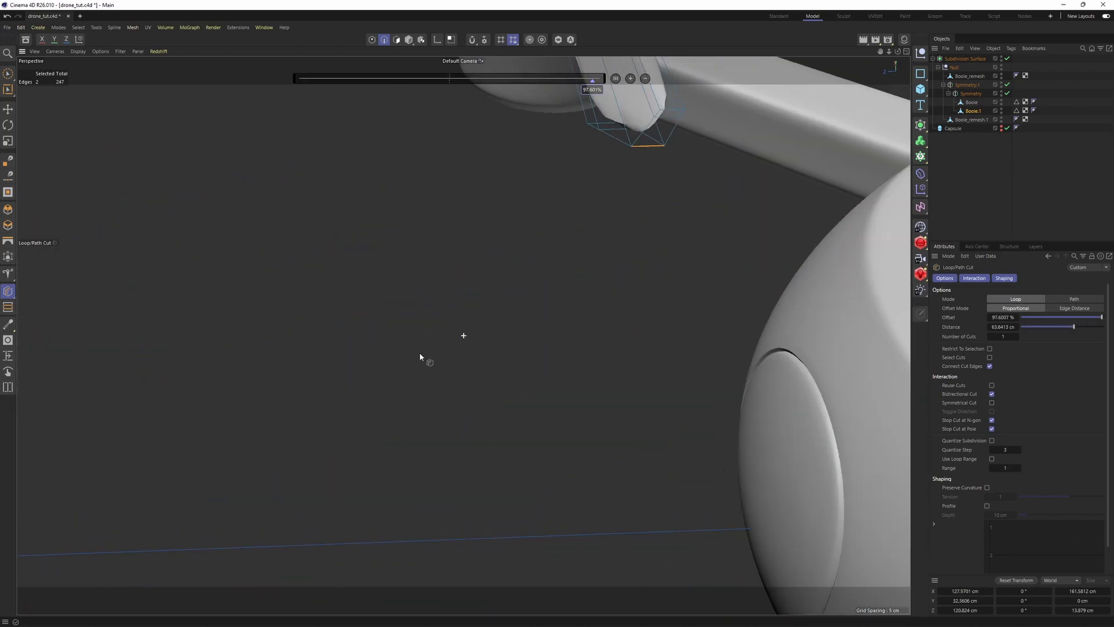
alt+drag(489, 366, 530, 368)
click(560, 388)
Step: Turn off the Subdivision Surface and select the edge loop along the first blade's upper edge and the hub's top rim
key(q)
key(e)
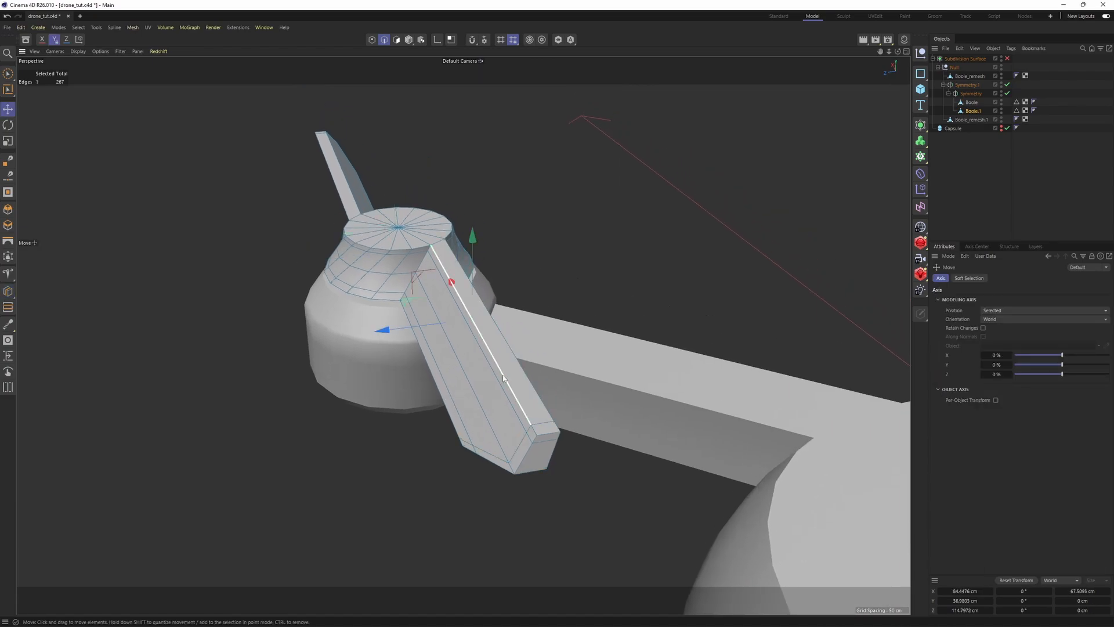
shift+click(534, 430)
scroll(406, 243, up, 2)
shift+double_click(416, 250)
alt+drag(418, 251, 495, 305)
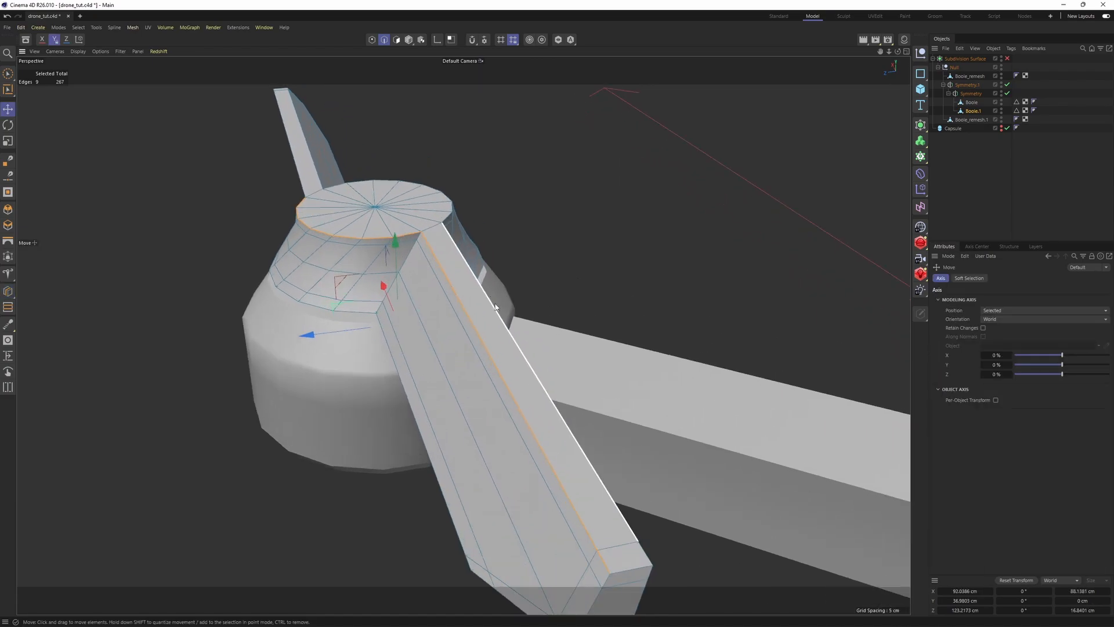
key(k)
key(l)
alt+drag(540, 458, 563, 486)
key(m)
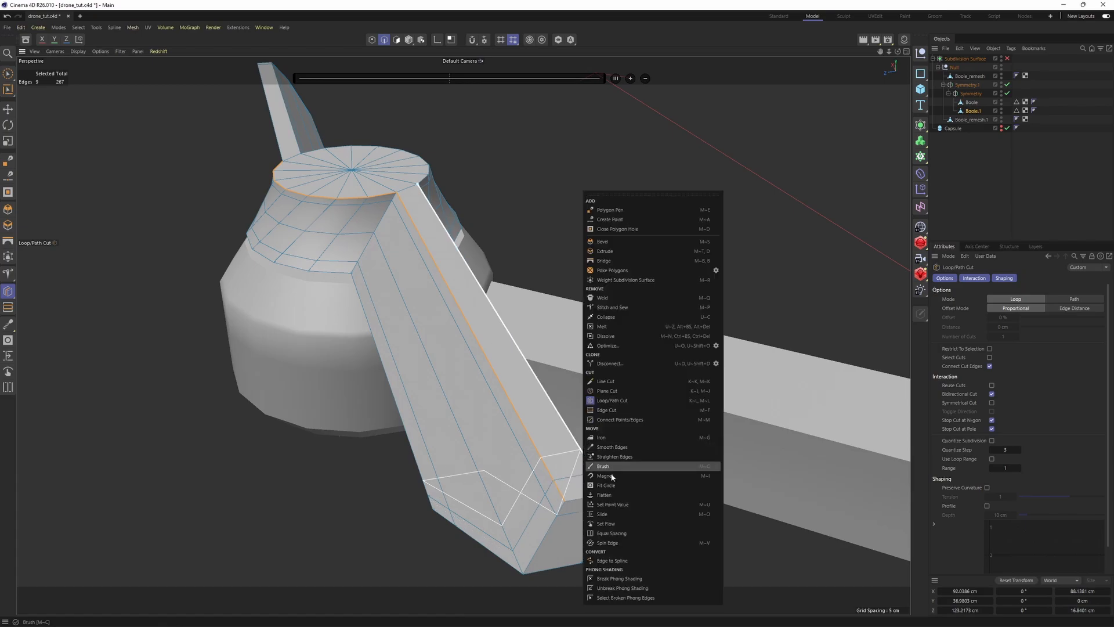
click(609, 400)
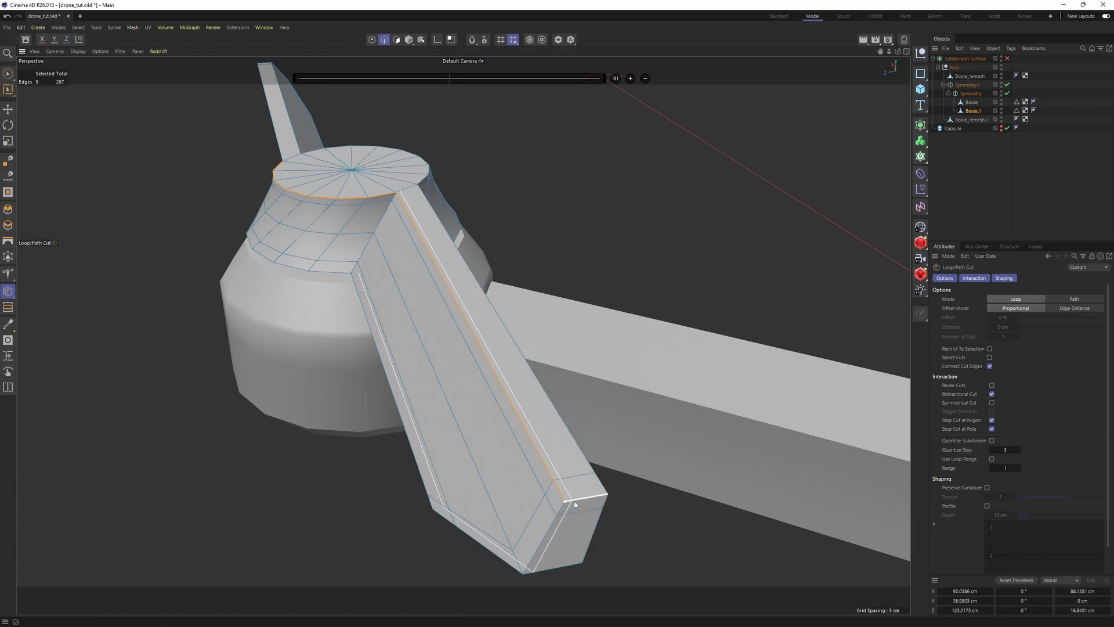
scroll(476, 382, up, 8)
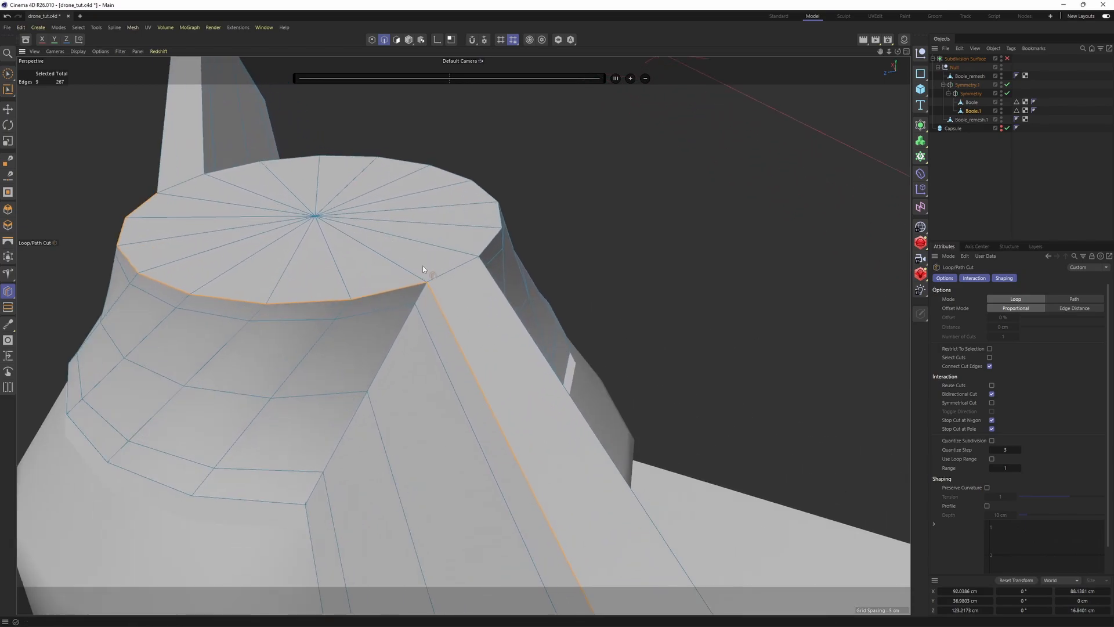
key(Return)
key(e)
key(Return)
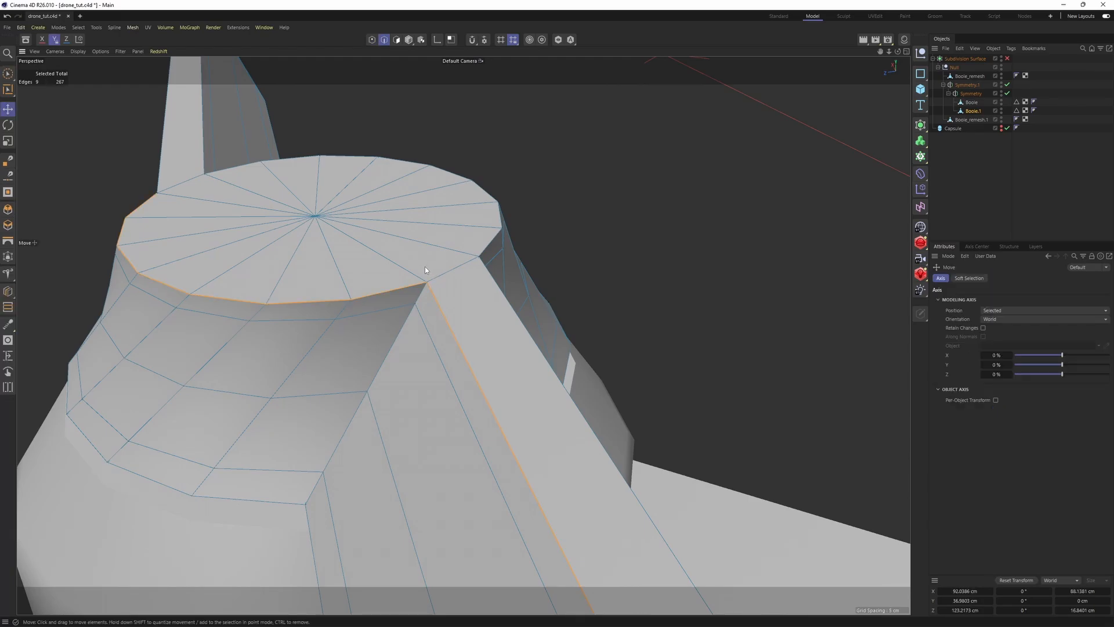
scroll(425, 267, down, 2)
click(425, 268)
key(Return)
key(Return)
alt+middle_drag(433, 273, 438, 279)
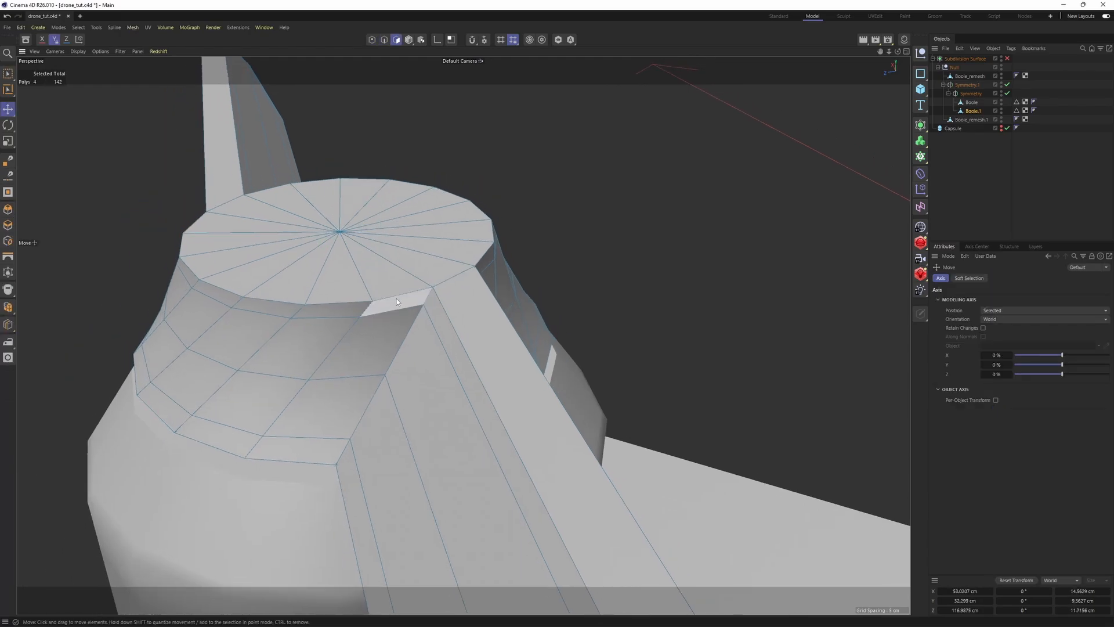
click(400, 295)
Step: Add the first blade's tip and lower outline edges on the same side to the edge selection
shift+double_click(456, 344)
alt+drag(456, 343, 551, 345)
alt+right_drag(551, 345, 217, 276)
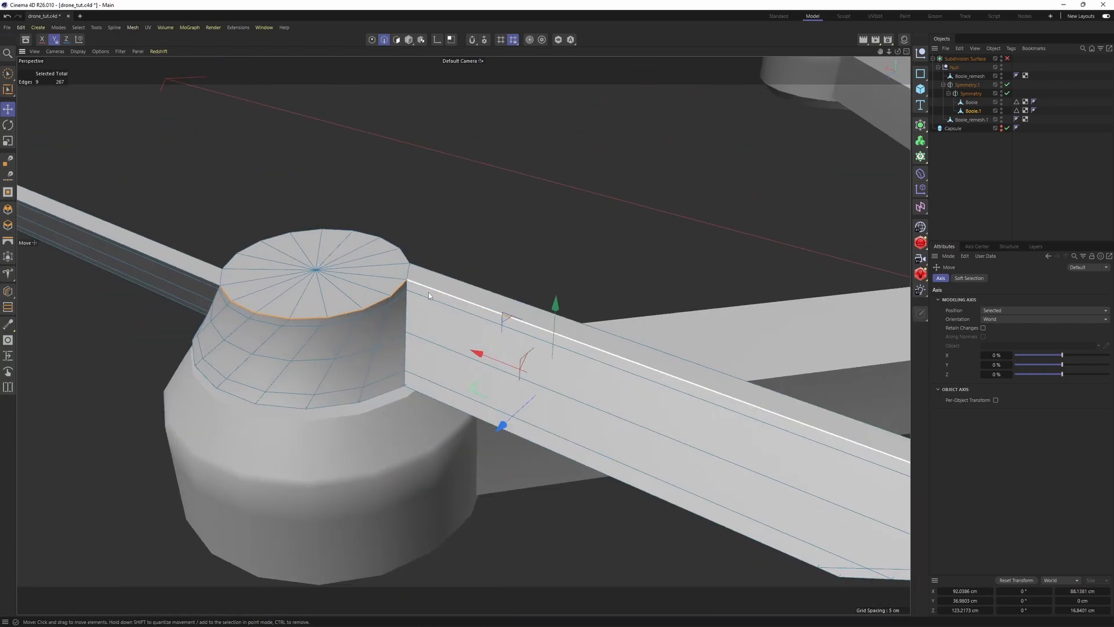
alt+middle_drag(217, 276, 371, 298)
alt+drag(284, 268, 400, 140)
alt+middle_drag(597, 299, 391, 149)
alt+middle_drag(540, 300, 501, 291)
alt+drag(502, 289, 449, 309)
shift+double_click(381, 338)
alt+middle_drag(607, 362, 523, 351)
scroll(527, 375, up, 2)
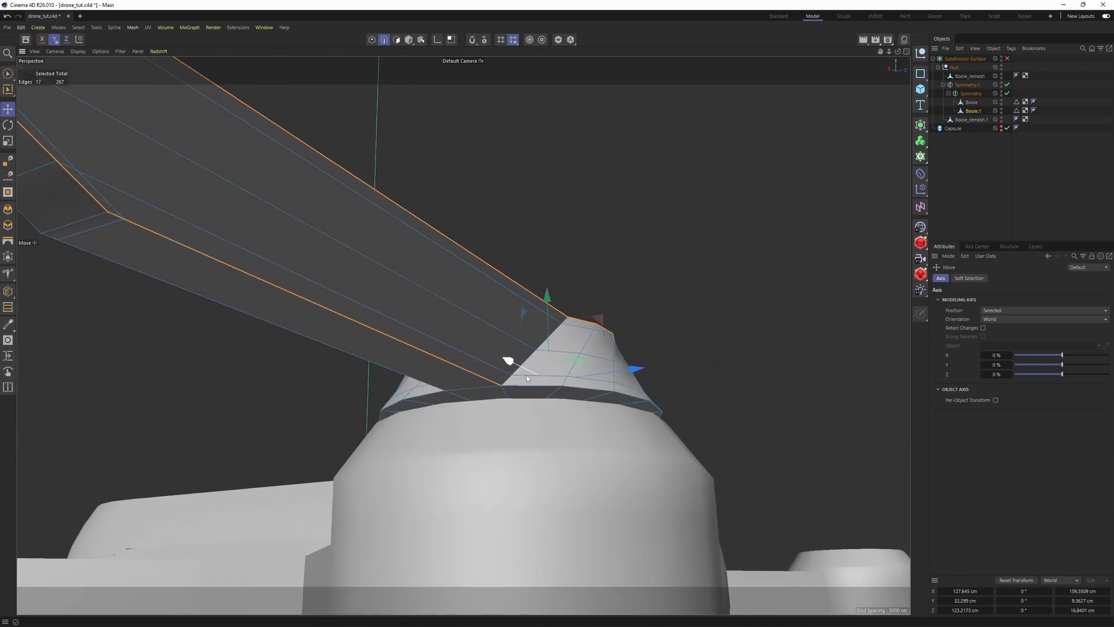
Step: Add the hub's lower rim and the second blade's remaining lower edges to complete the selected outline on this side
shift+double_click(529, 390)
alt+drag(528, 390, 514, 340)
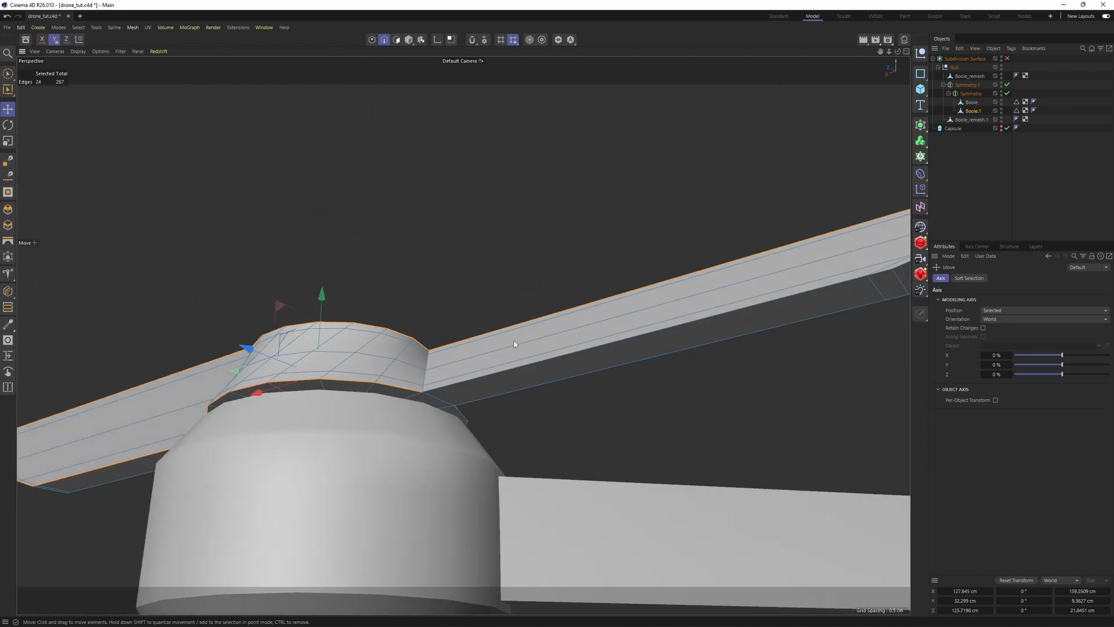
shift+double_click(498, 380)
alt+drag(498, 380, 610, 283)
scroll(455, 313, down, 5)
alt+middle_drag(492, 302, 575, 329)
scroll(574, 328, up, 2)
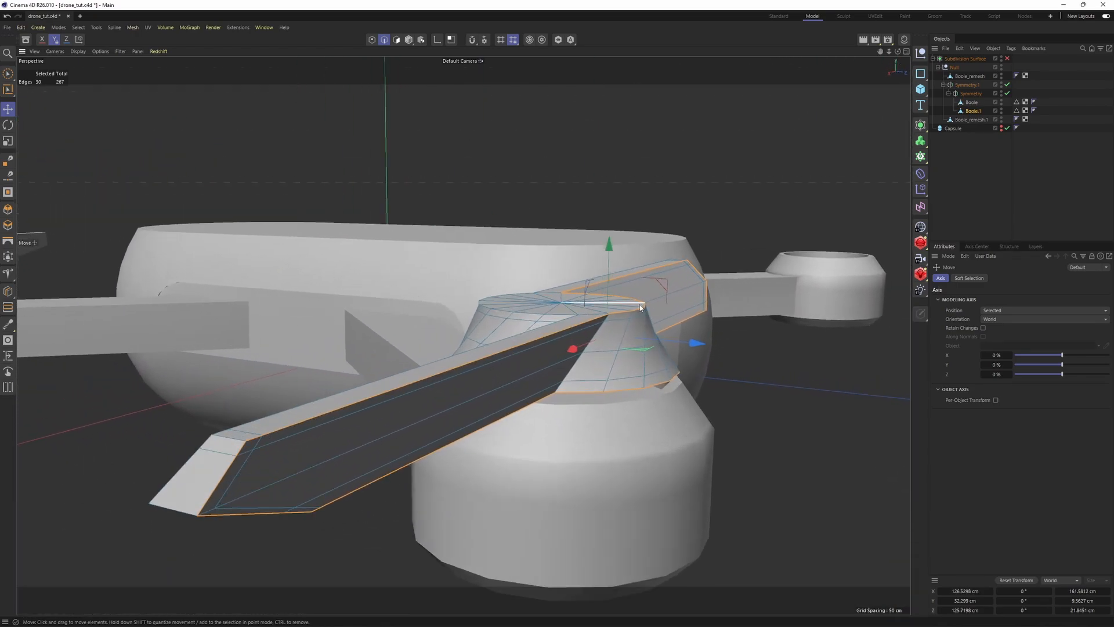
Step: Slide a cloned copy of the selected propeller outline by about 0.87 cm as a support loop
right_click(640, 307)
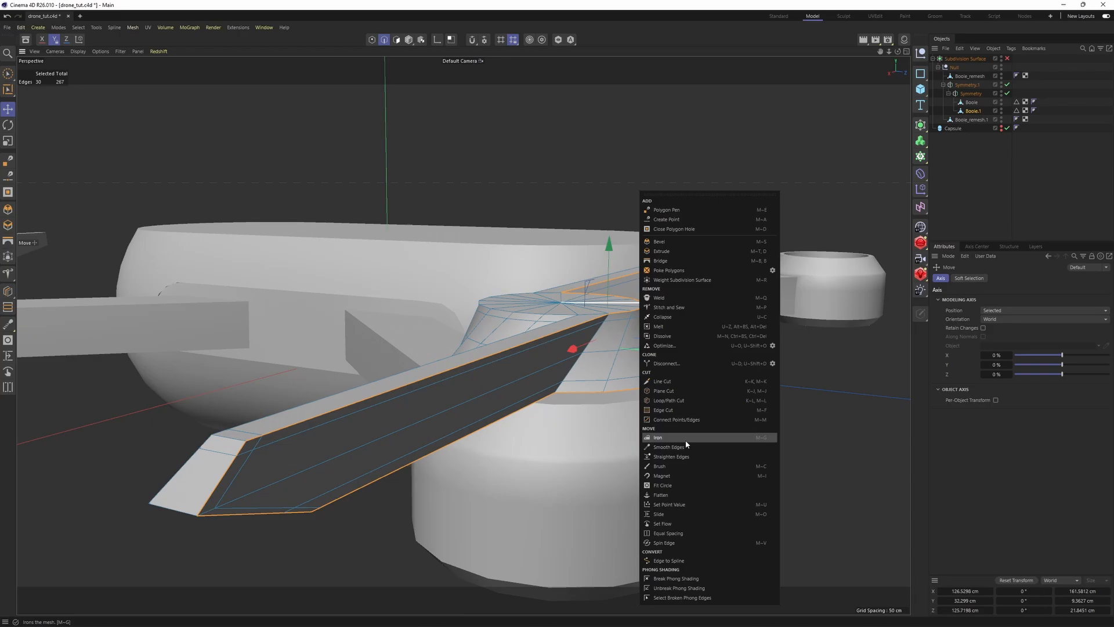
click(664, 514)
alt+drag(559, 433, 540, 416)
scroll(581, 395, up, 8)
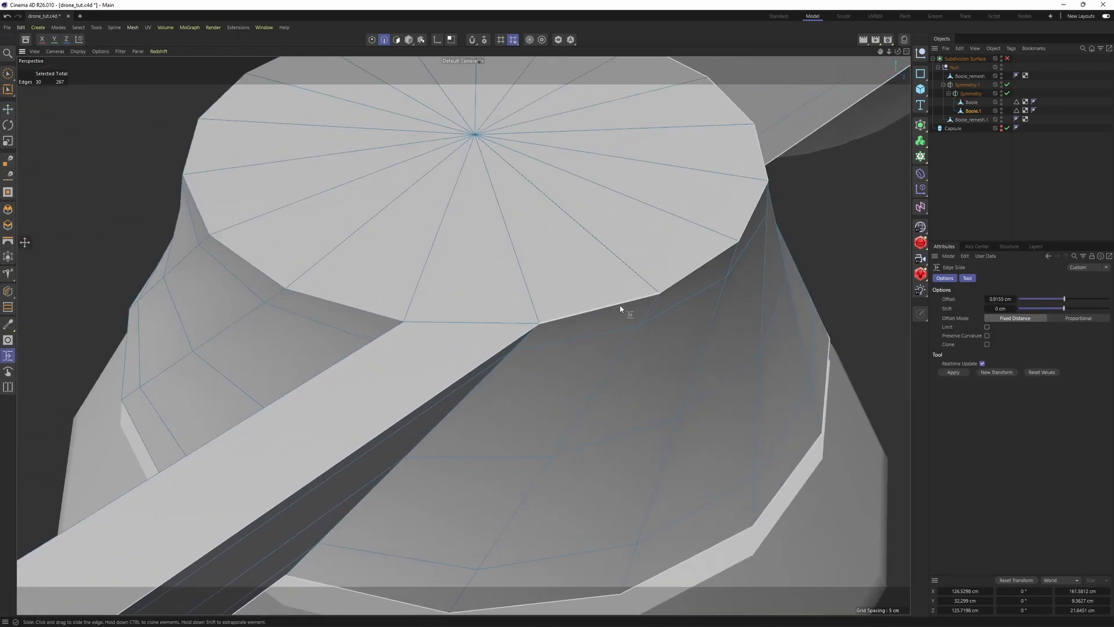
drag(620, 309, 612, 302)
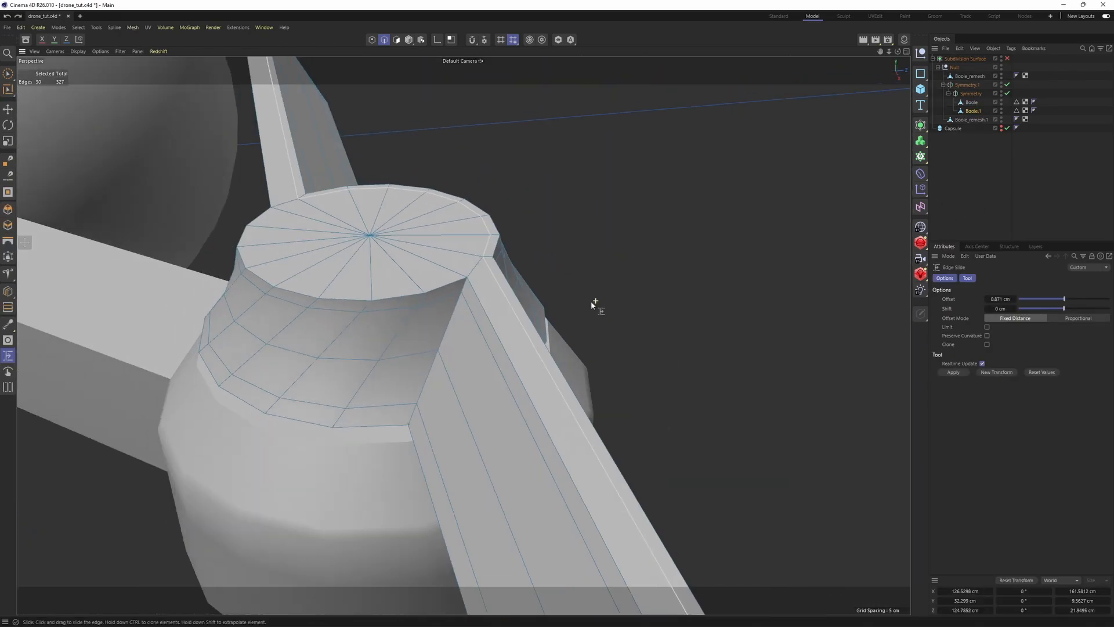
Step: Select the blade's upper, tip and slanted outline edges on the propeller's opposite side
key(e)
click(510, 339)
scroll(511, 339, up, 3)
alt+drag(479, 277, 668, 238)
alt+drag(734, 329, 736, 313)
shift+double_click(737, 312)
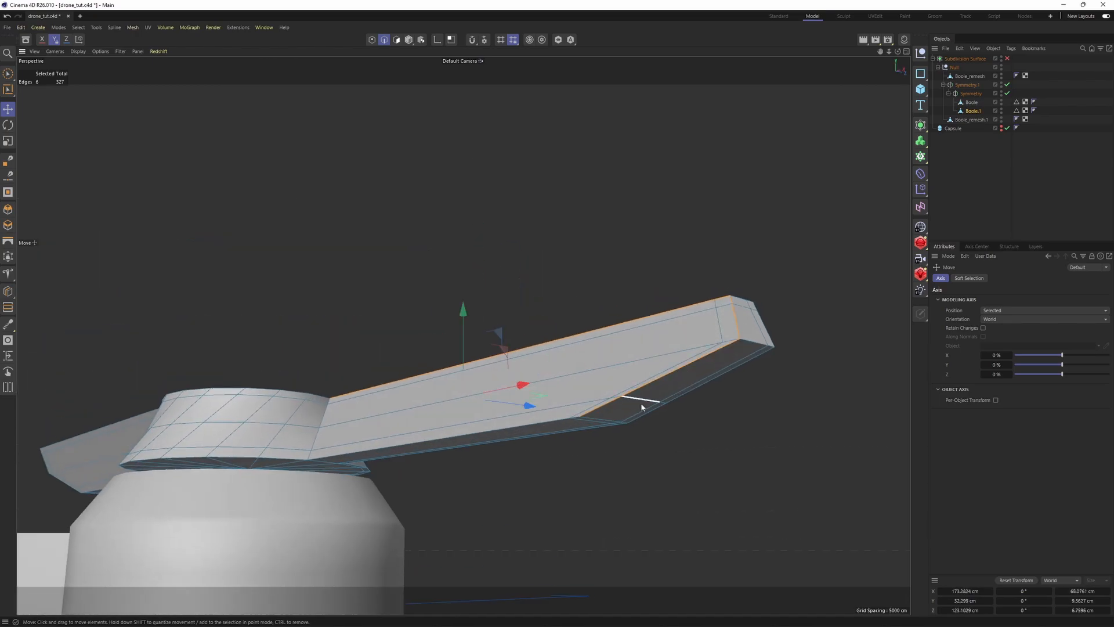
Step: Extend the edge selection around the hub's rims and the other blade to close the outline on this side
alt+drag(526, 423, 530, 368)
shift+double_click(453, 416)
scroll(500, 394, down, 5)
scroll(529, 368, up, 5)
shift+double_click(244, 437)
alt+middle_drag(244, 436, 464, 412)
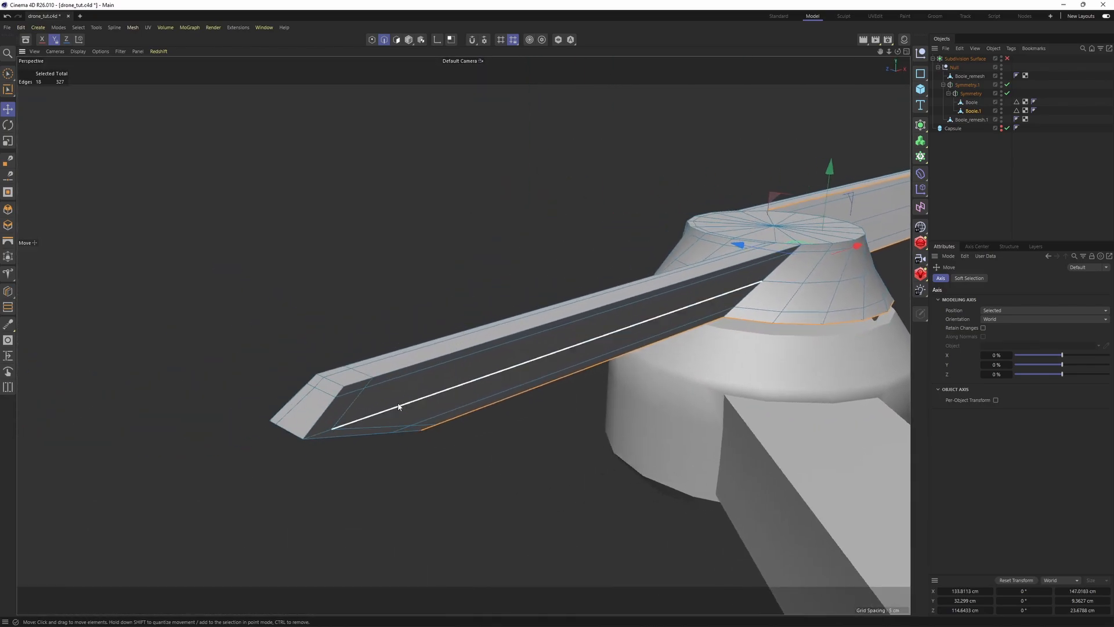
shift+double_click(379, 379)
alt+middle_drag(713, 265, 453, 389)
scroll(453, 389, up, 4)
shift+double_click(583, 379)
Step: Slide a cloned copy of this second outline by about 0.83 cm and turn the Subdivision Surface on
key(m)
key(o)
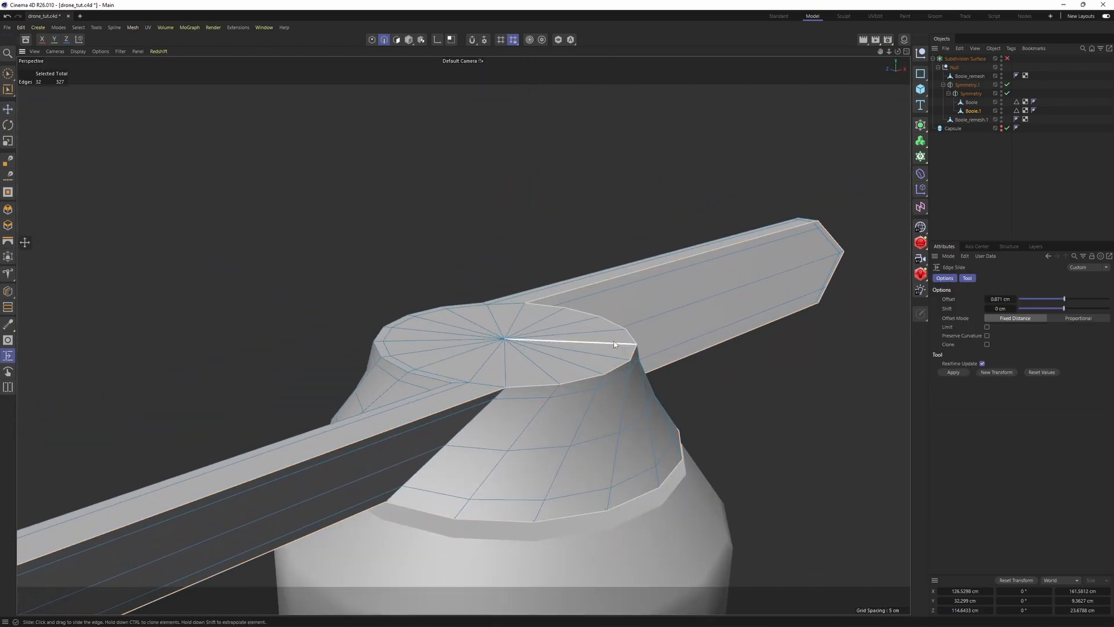
mouse_move(614, 342)
alt+mouse_down()
mouse_move(527, 370)
mouse_move(558, 394)
mouse_move(546, 387)
alt+mouse_up()
scroll(527, 371, up, 2)
key(q)
click(1045, 196)
alt+middle_drag(642, 298, 524, 319)
alt+drag(525, 319, 460, 356)
key(ctrl+z)
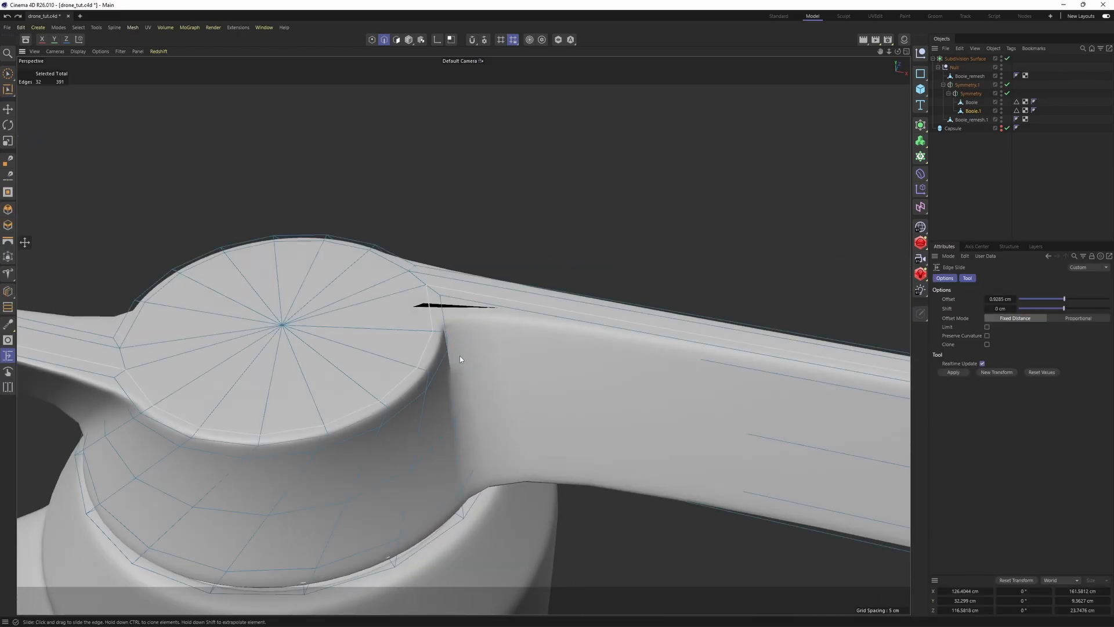
Step: Add supporting loop cuts close to the blades' upper side edges, at about 96.8 % and 1.75 % offset
key(q)
key(k)
key(l)
key(q)
click(467, 301)
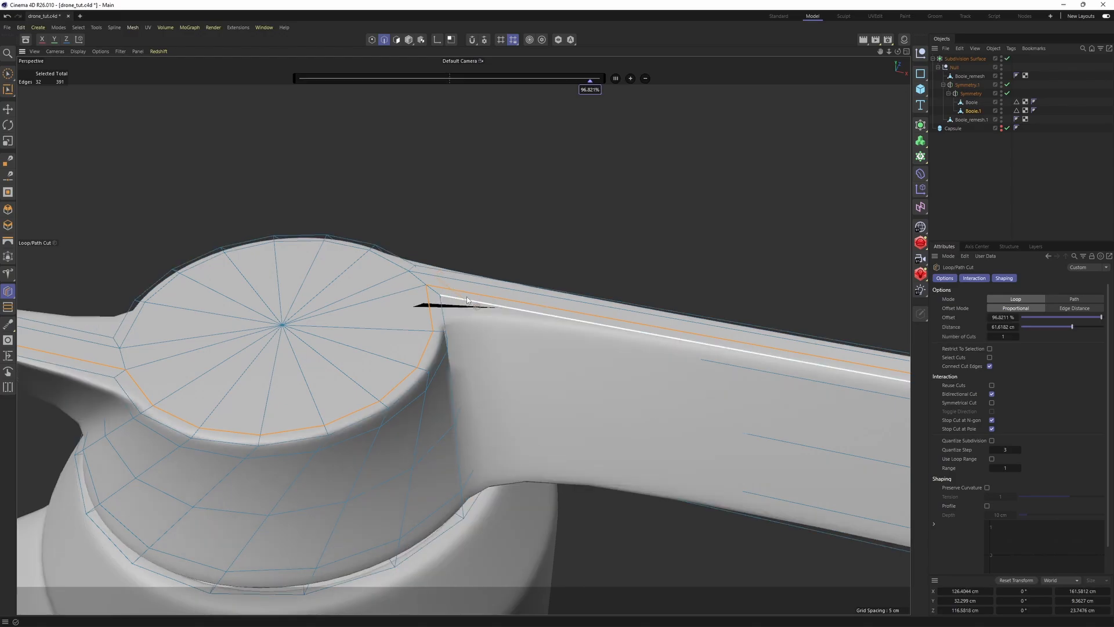
alt+middle_drag(282, 311, 540, 309)
click(349, 382)
key(q)
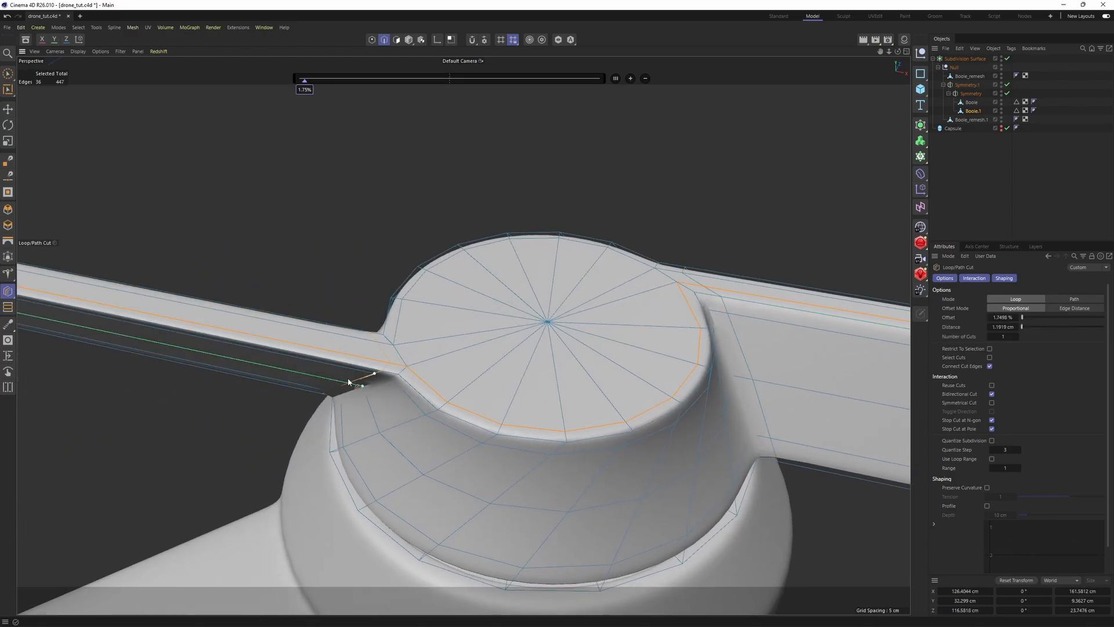
Step: Examine the underside of the blade and hub junction with the subdivision smoothing off and on
click(1061, 141)
alt+drag(393, 277, 356, 315)
scroll(391, 301, down, 3)
alt+drag(451, 306, 362, 268)
scroll(376, 317, up, 2)
key(ctrl+z)
key(q)
scroll(337, 323, up, 1)
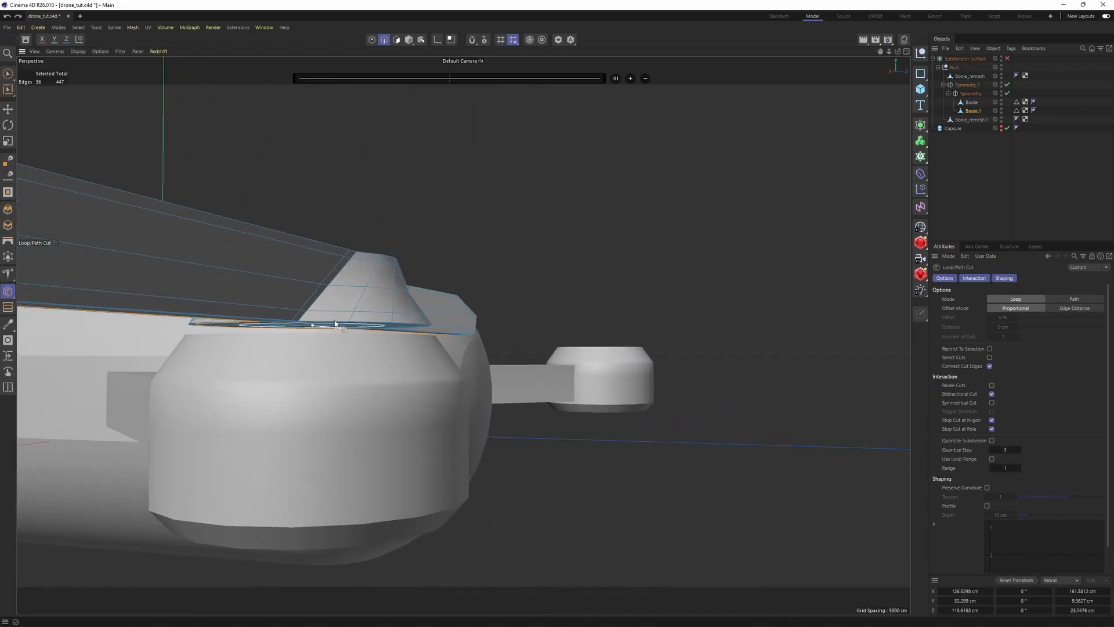
scroll(334, 324, up, 3)
alt+drag(335, 324, 397, 307)
scroll(351, 315, up, 2)
key(q)
key(Return)
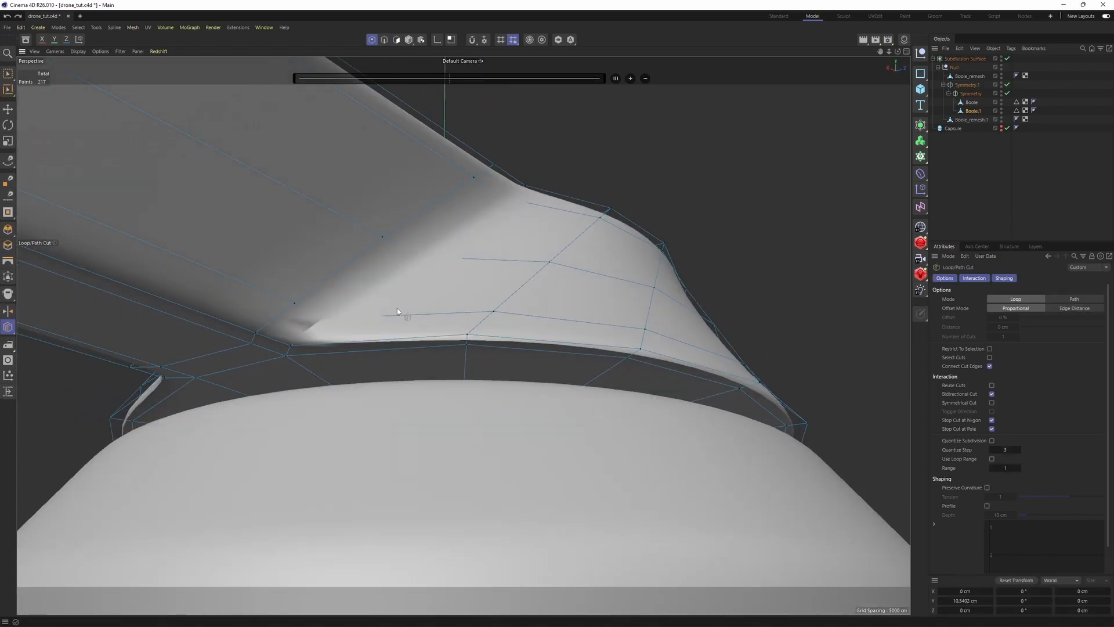
Step: Set the Phong angle of the propeller mesh Boole.1 to 63°
click(1034, 110)
drag(1042, 307, 1041, 308)
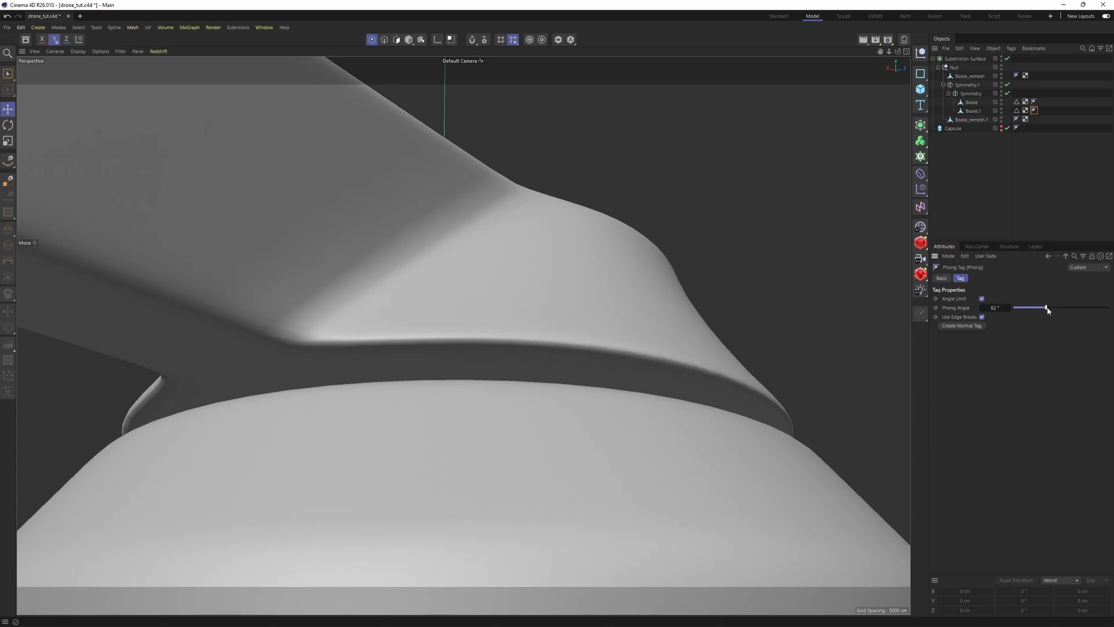
drag(1047, 308, 1047, 308)
alt+drag(604, 310, 586, 340)
scroll(478, 375, down, 5)
scroll(510, 325, up, 5)
scroll(529, 367, down, 6)
scroll(506, 372, down, 5)
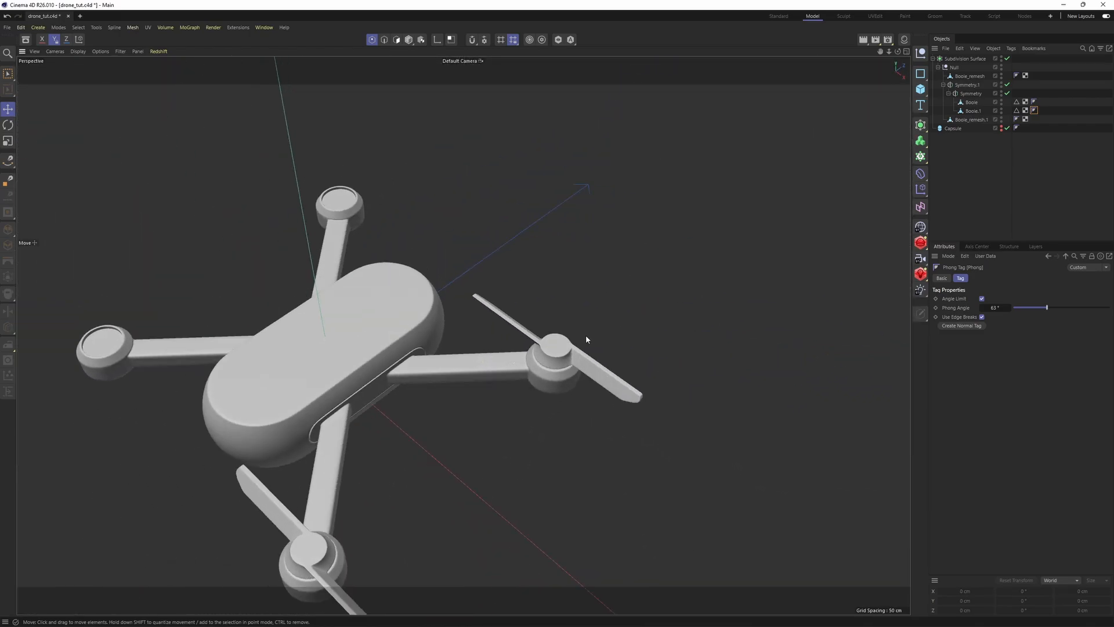
Step: Turn off the Subdivision Surface and group Boole and Boole.1 in a null inside the Symmetry
scroll(614, 297, up, 1)
click(596, 302)
alt+middle_drag(586, 337, 680, 315)
key(q)
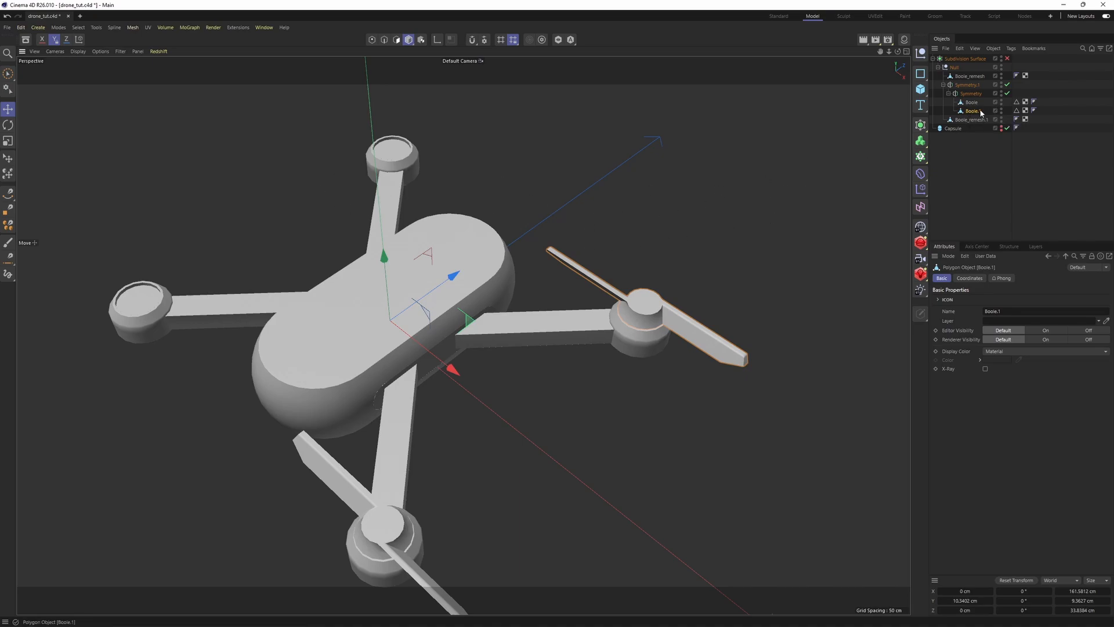
key(alt+g)
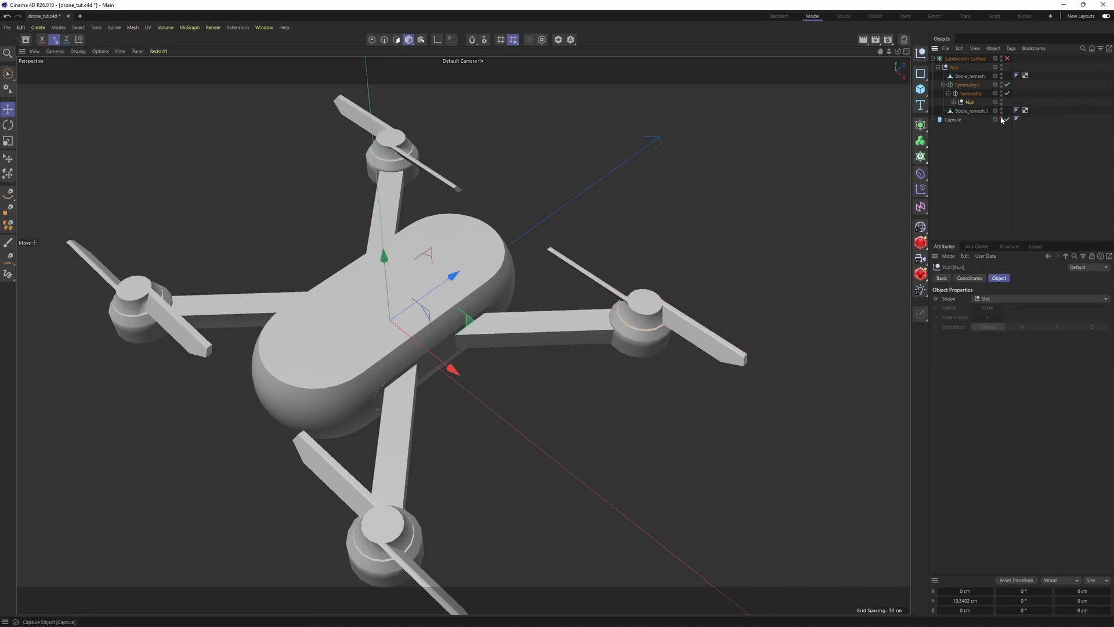
Step: Turn the Subdivision Surface on and inspect the whole drone from above and below
alt+drag(544, 275, 485, 297)
alt+middle_drag(522, 261, 456, 268)
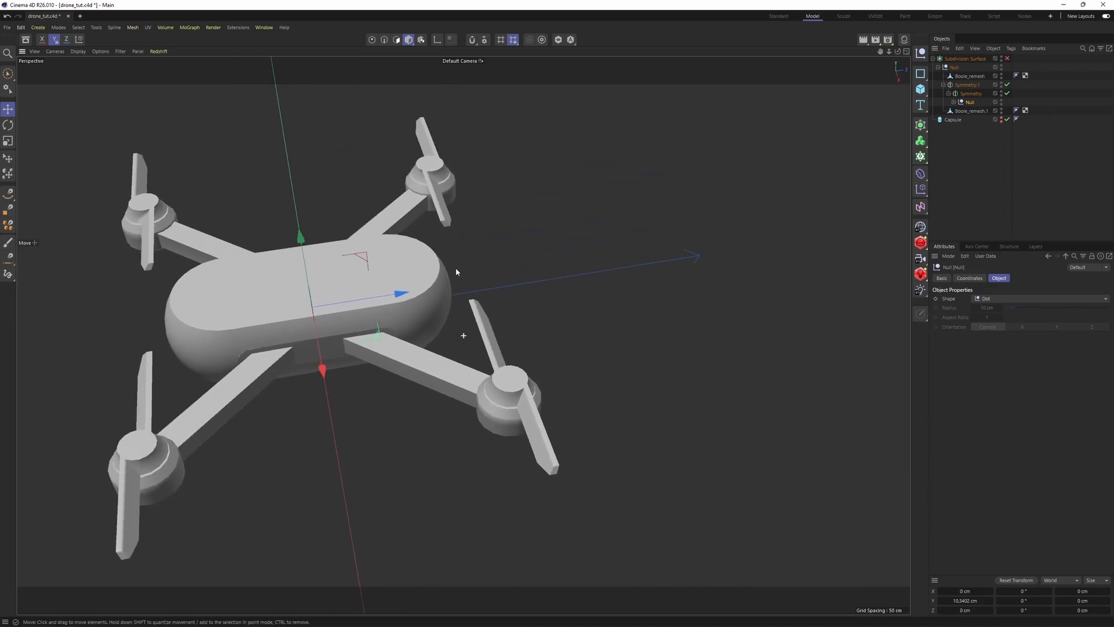
alt+drag(456, 268, 544, 169)
key(q)
click(1042, 156)
alt+drag(560, 347, 540, 291)
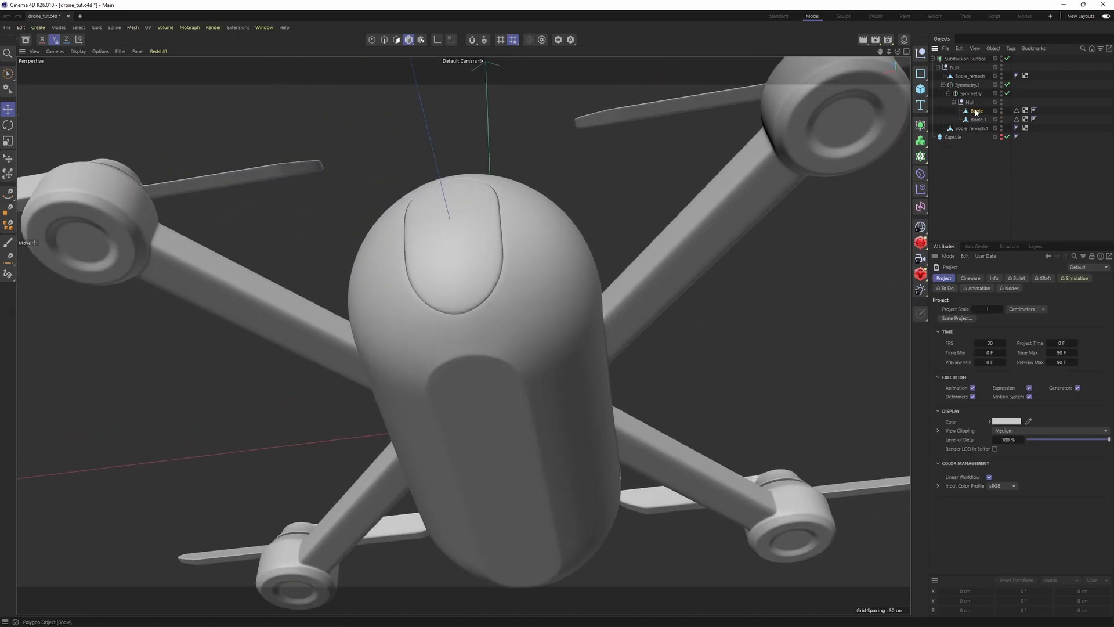
Step: Select the Boole_remesh body, turn off the subdivision, and show its wireframe lines in polygon mode
click(978, 120)
click(967, 77)
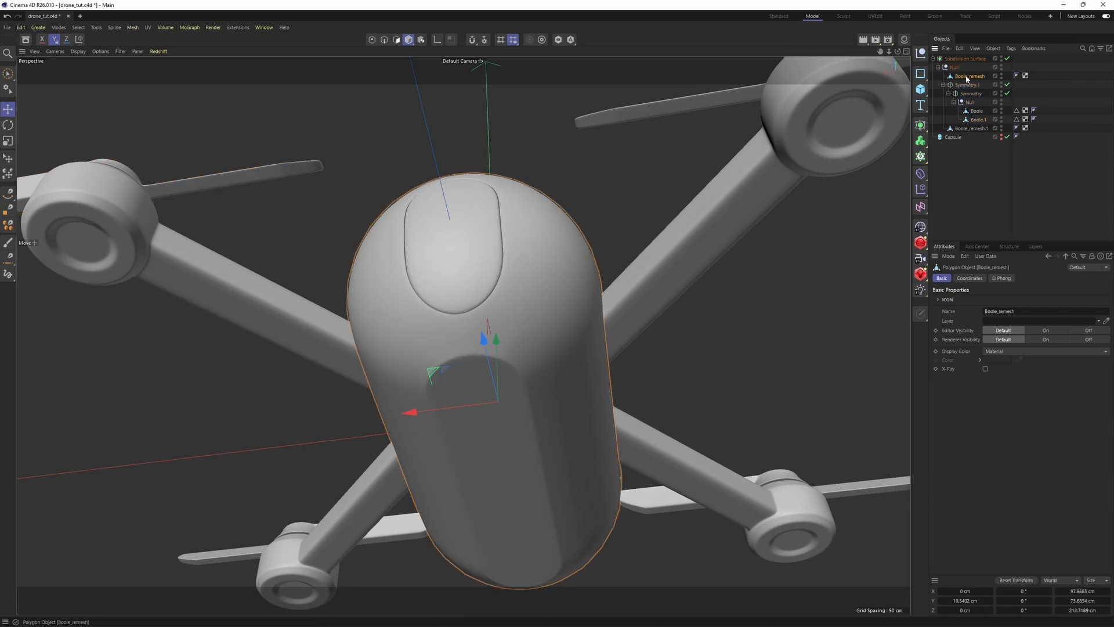
key(q)
alt+middle_drag(534, 358, 524, 309)
key(n)
key(b)
alt+right_drag(524, 309, 598, 348)
key(Return)
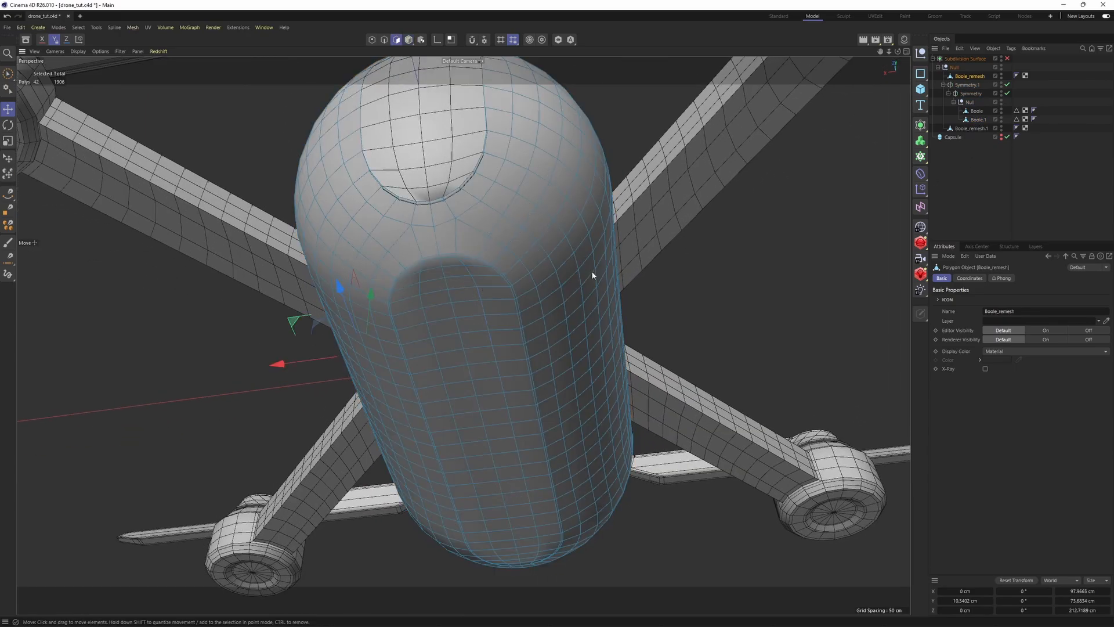
Step: Select all polygons of the recessed panel on the body's underside using Loop and Fill Selection
alt+drag(570, 286, 452, 245)
alt+right_drag(451, 244, 470, 250)
key(u)
key(l)
scroll(471, 251, up, 4)
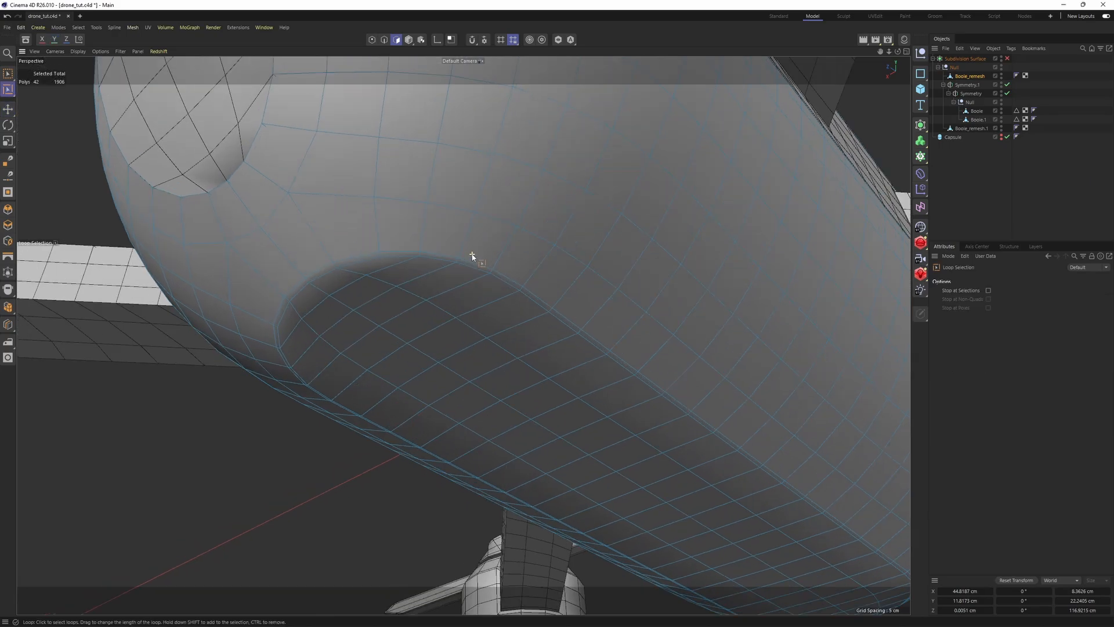
alt+drag(464, 255, 466, 239)
scroll(462, 247, up, 2)
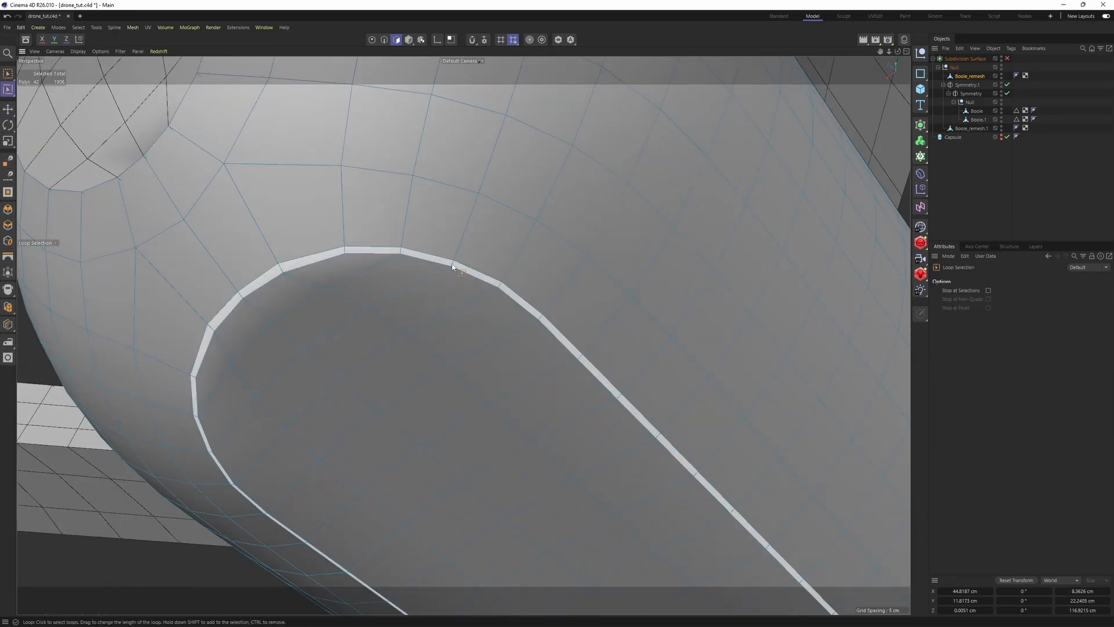
click(453, 266)
scroll(452, 269, down, 2)
key(u)
key(f)
click(455, 311)
Step: Inset the underside panel's polygons by 1.23 cm and inset them once more for a narrow border
alt+drag(534, 292, 493, 275)
key(i)
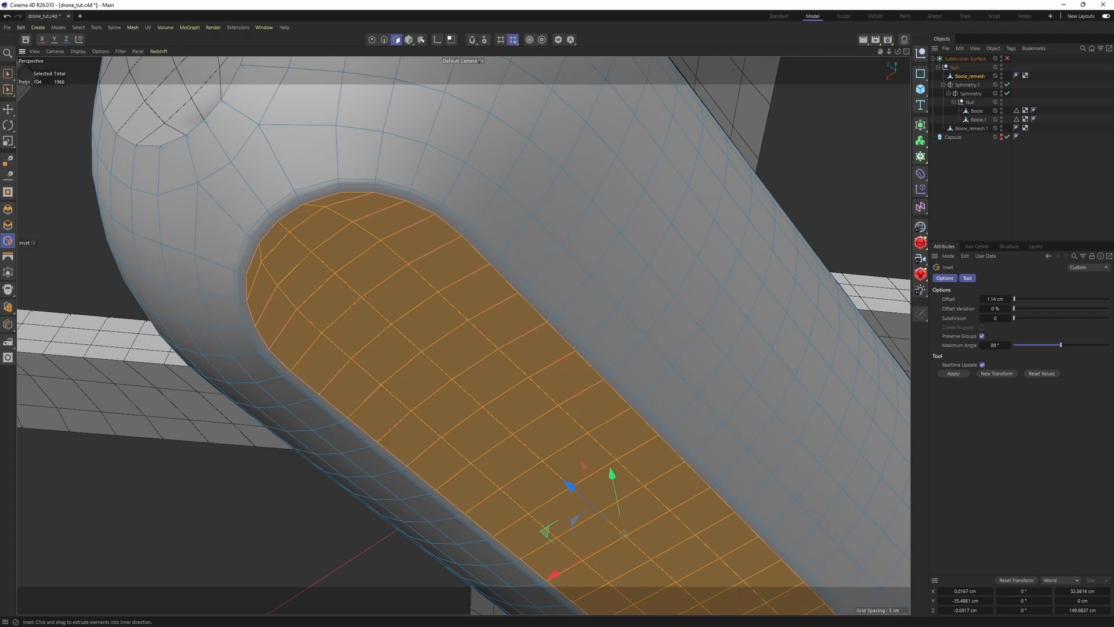
alt+drag(383, 185, 355, 171)
scroll(356, 172, up, 6)
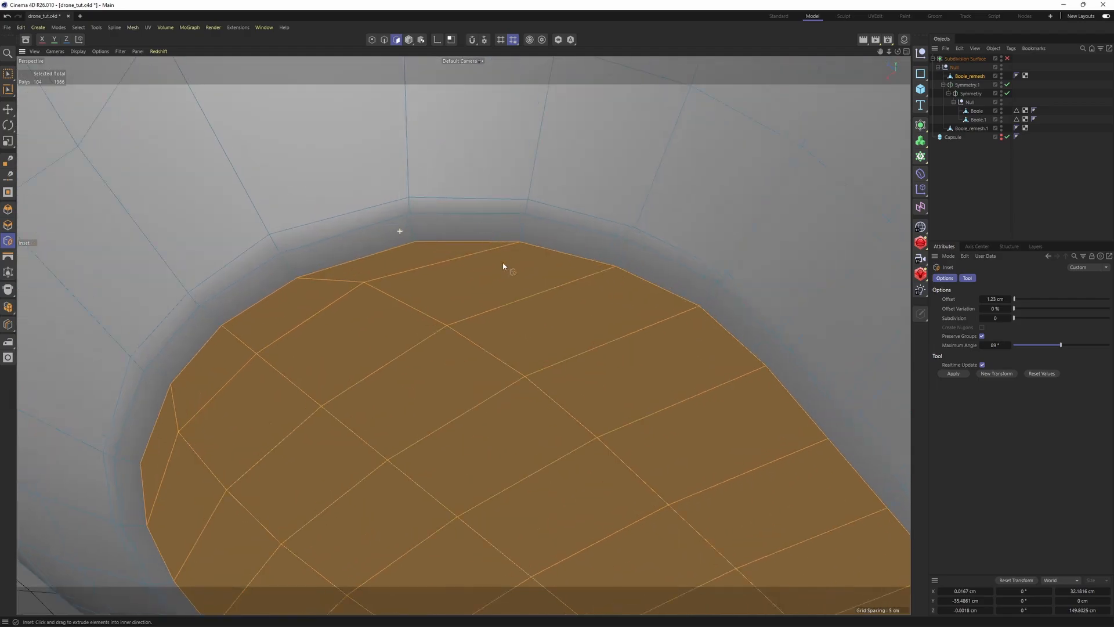
mouse_move(537, 310)
mouse_down()
mouse_move(506, 292)
mouse_move(545, 312)
mouse_up()
Step: Select the narrow border polygon loop around the underside panel and extrude it up into the body as a groove about 4 cm deep
key(u)
key(l)
click(494, 276)
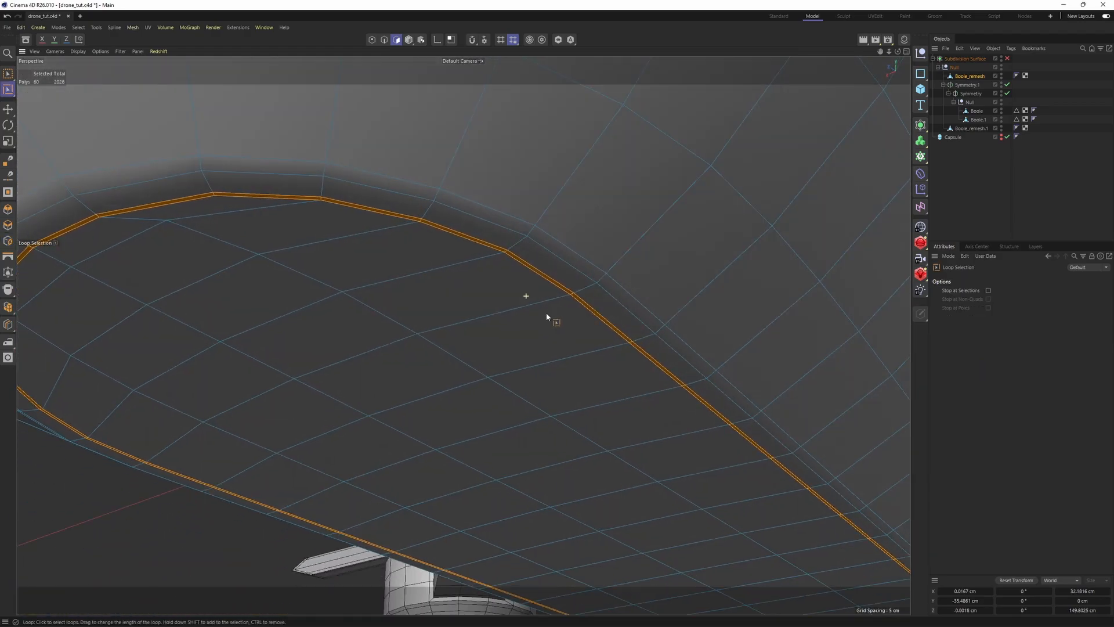
alt+drag(463, 333, 533, 369)
key(e)
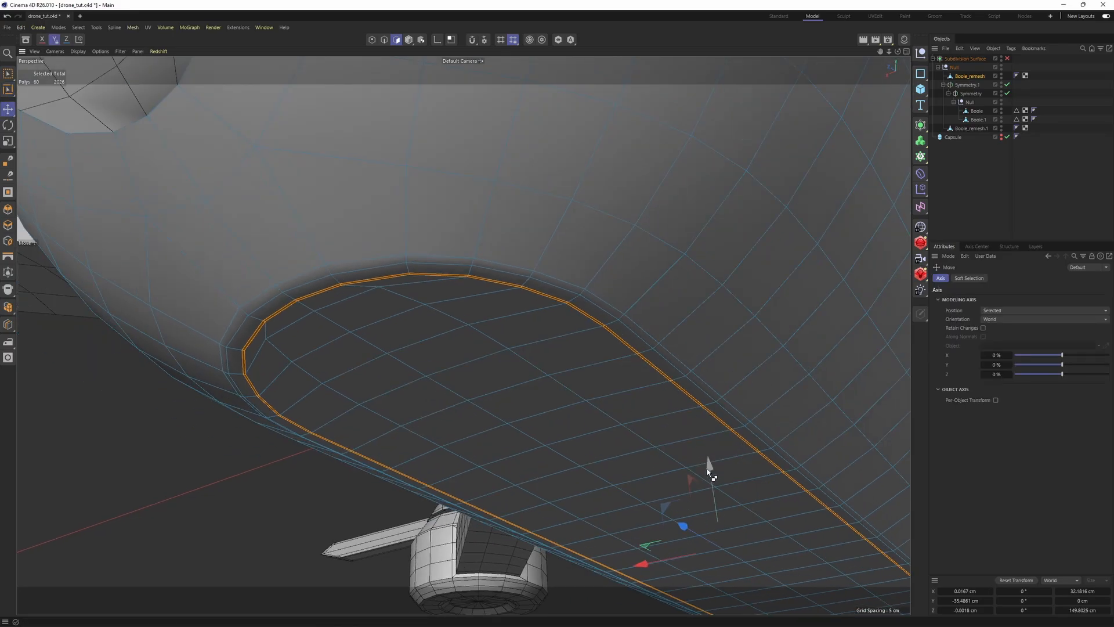
mouse_move(707, 468)
ctrl+mouse_down()
mouse_move(706, 440)
mouse_move(485, 297)
ctrl+mouse_up()
Step: Preview the panel groove with the Subdivision Surface on, inspect it from below, and return to the unsubdivided wireframe mesh
key(q)
click(1067, 219)
alt+drag(522, 255, 626, 275)
alt+right_drag(627, 276, 500, 274)
key(n)
key(a)
mouse_move(500, 273)
alt+mouse_down()
mouse_move(509, 284)
mouse_move(511, 219)
mouse_move(527, 281)
mouse_move(549, 283)
mouse_move(497, 298)
mouse_move(415, 240)
alt+mouse_up()
key(ctrl+z)
key(ctrl+z)
Step: Select all polygons of the rounded end of the underside panel, up to the first straight rows
right_drag(430, 221, 372, 208)
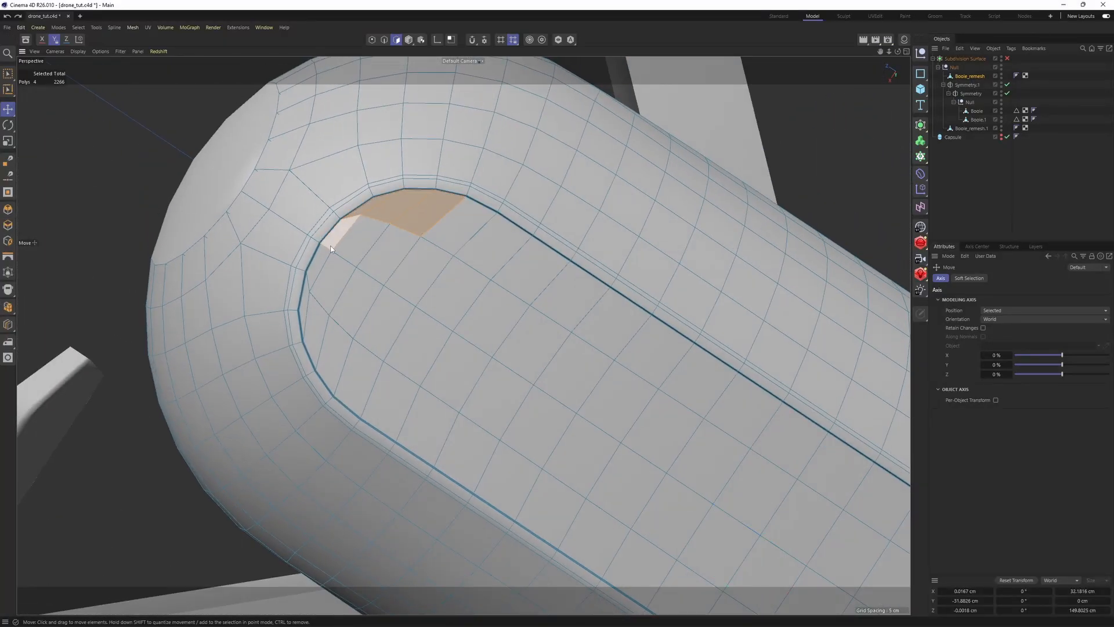
right_drag(331, 246, 363, 301)
mouse_move(458, 223)
right_down()
mouse_move(547, 322)
mouse_move(471, 413)
mouse_move(388, 338)
mouse_move(496, 344)
right_up()
mouse_move(376, 328)
right_down()
mouse_move(338, 344)
mouse_move(436, 234)
right_up()
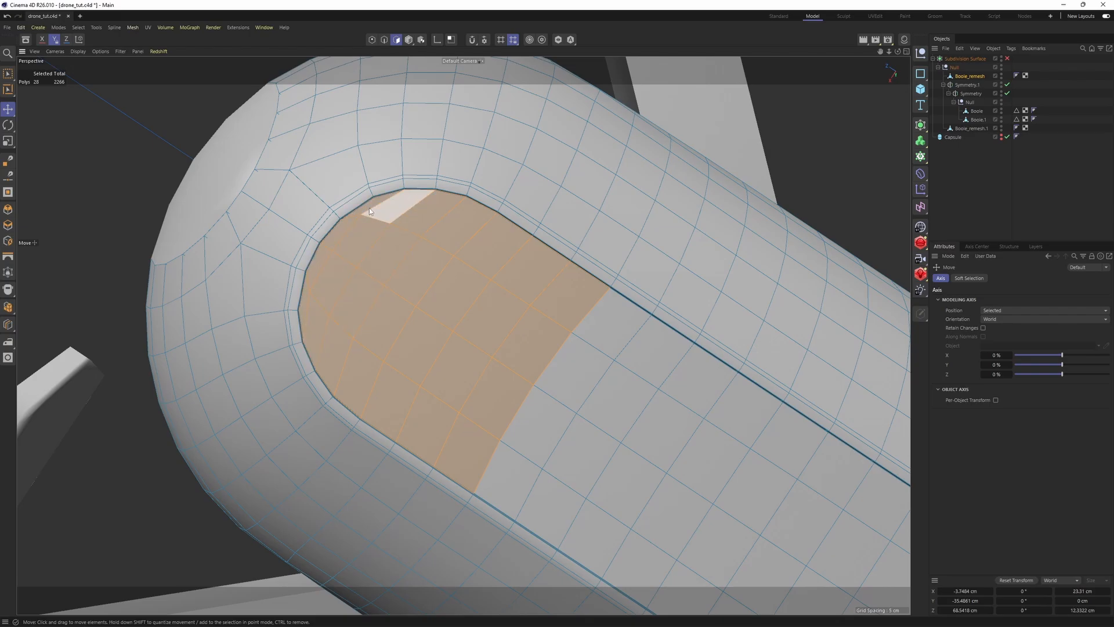
right_drag(369, 211, 373, 204)
Step: Inset the selected polygons at the panel's rounded end by 0.83 cm
right_click(590, 302)
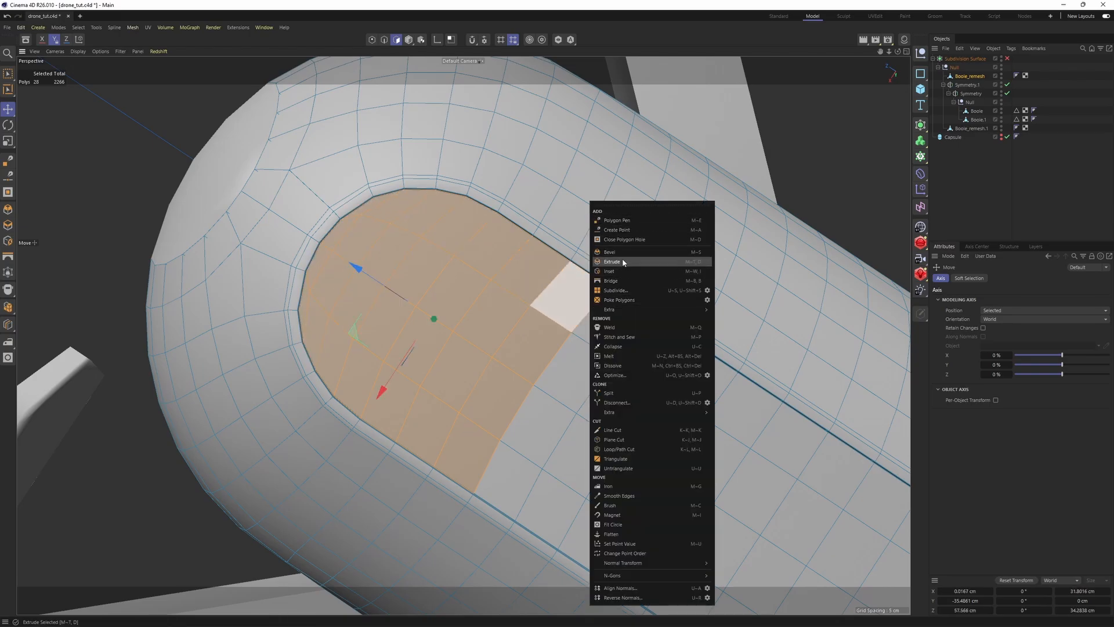
click(625, 281)
drag(687, 335, 663, 297)
Step: Shape the inset polygons into a circle with Fit Circle and nudge the circle slightly along Z toward the panel's rounded end
right_click(663, 297)
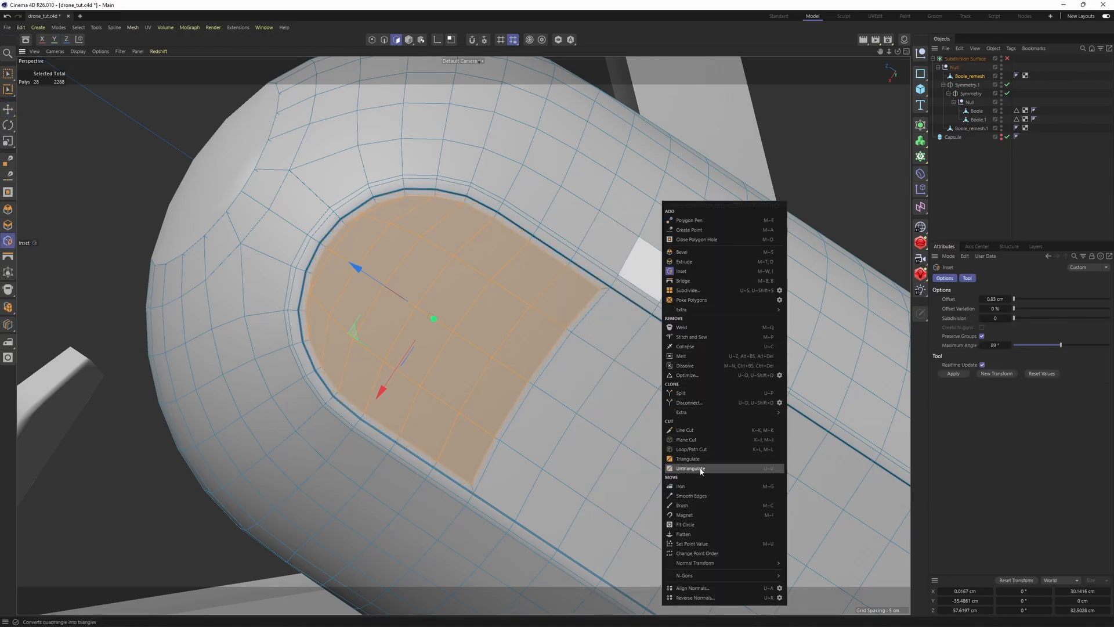
click(685, 524)
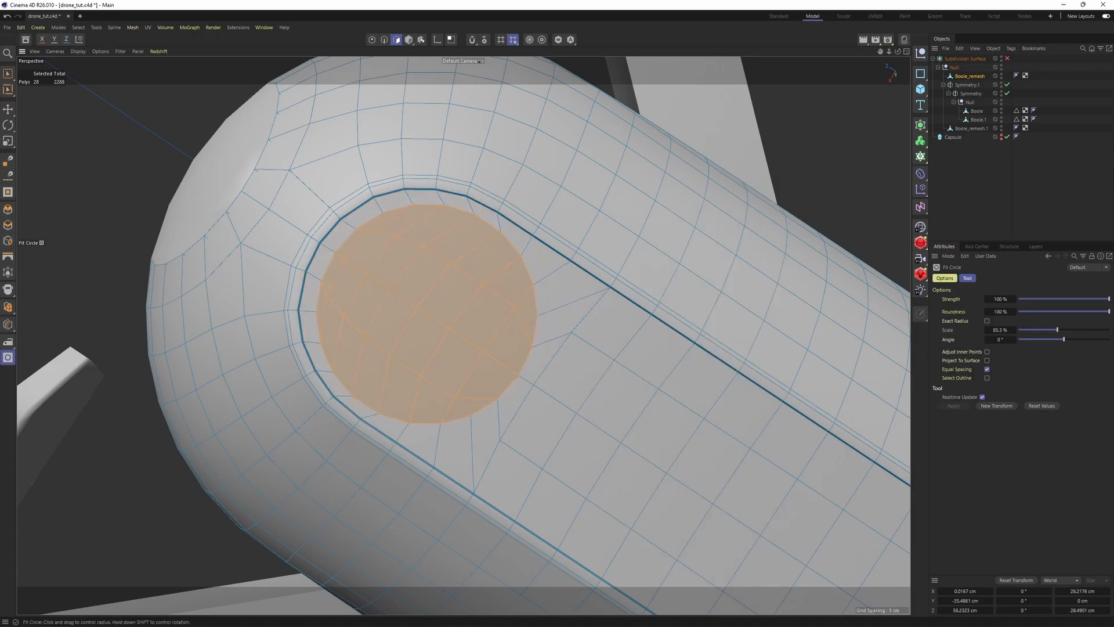
key(e)
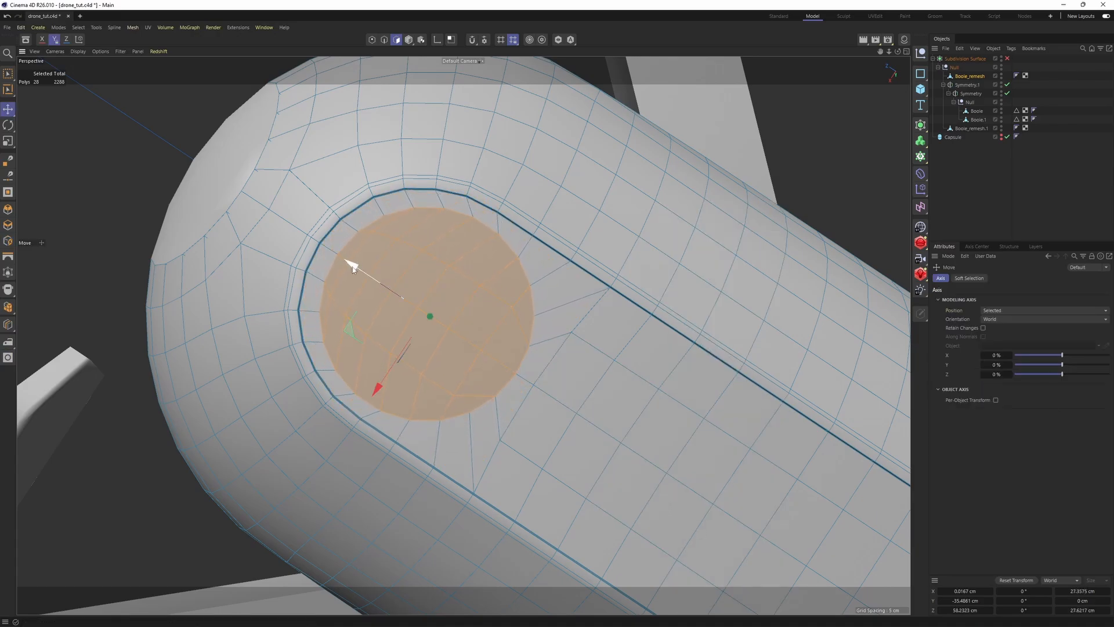
alt+drag(354, 266, 531, 305)
scroll(531, 305, up, 1)
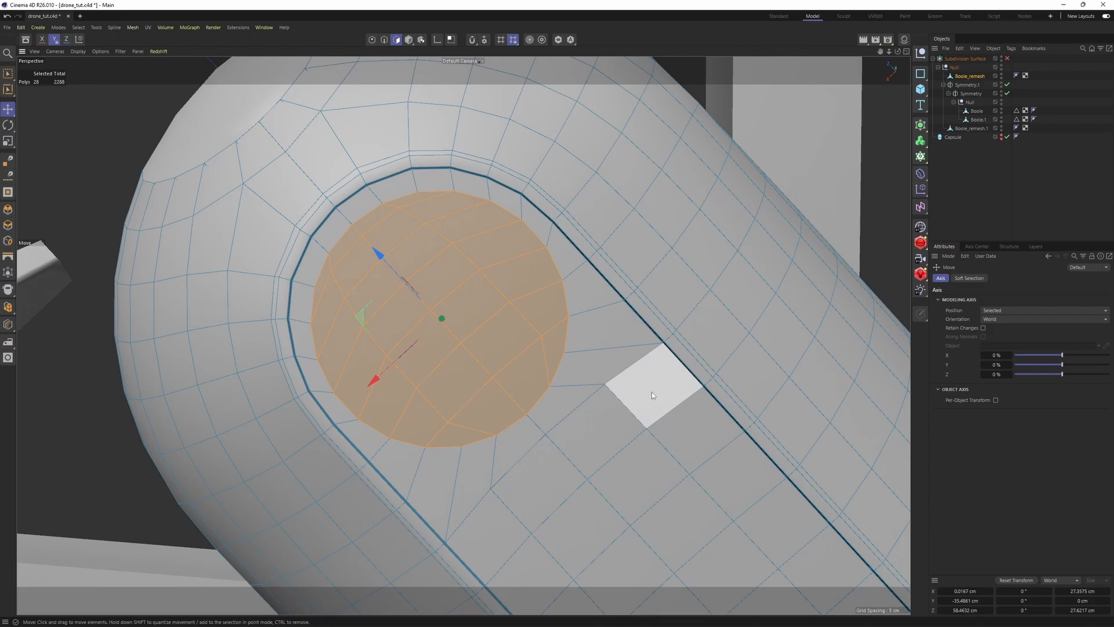
key(i)
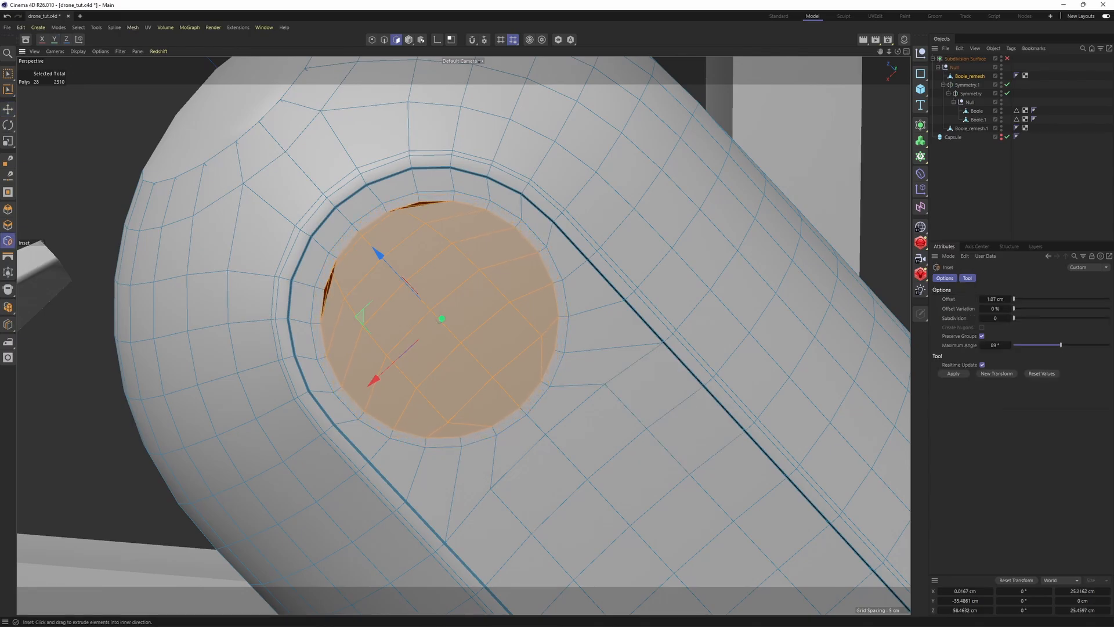
drag(683, 409, 685, 408)
key(ctrl+z)
alt+middle_drag(522, 374, 583, 428)
scroll(591, 418, up, 1)
alt+drag(608, 401, 614, 366)
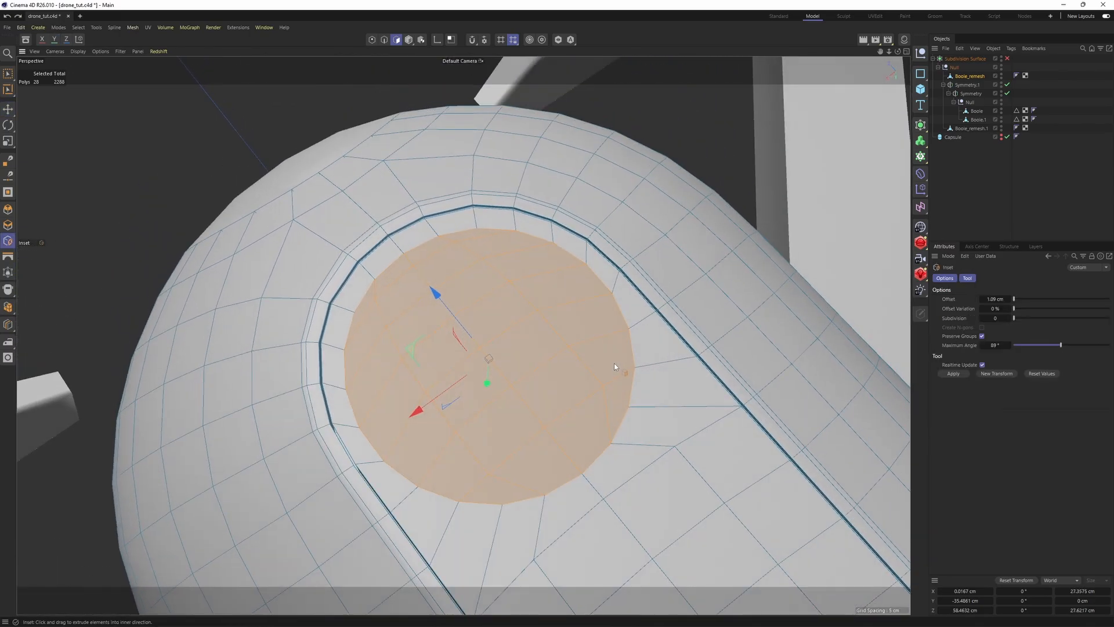
scroll(615, 365, up, 1)
alt+middle_drag(619, 372, 626, 396)
scroll(627, 397, up, 1)
alt+drag(541, 364, 428, 276)
scroll(462, 335, up, 2)
alt+drag(462, 336, 363, 390)
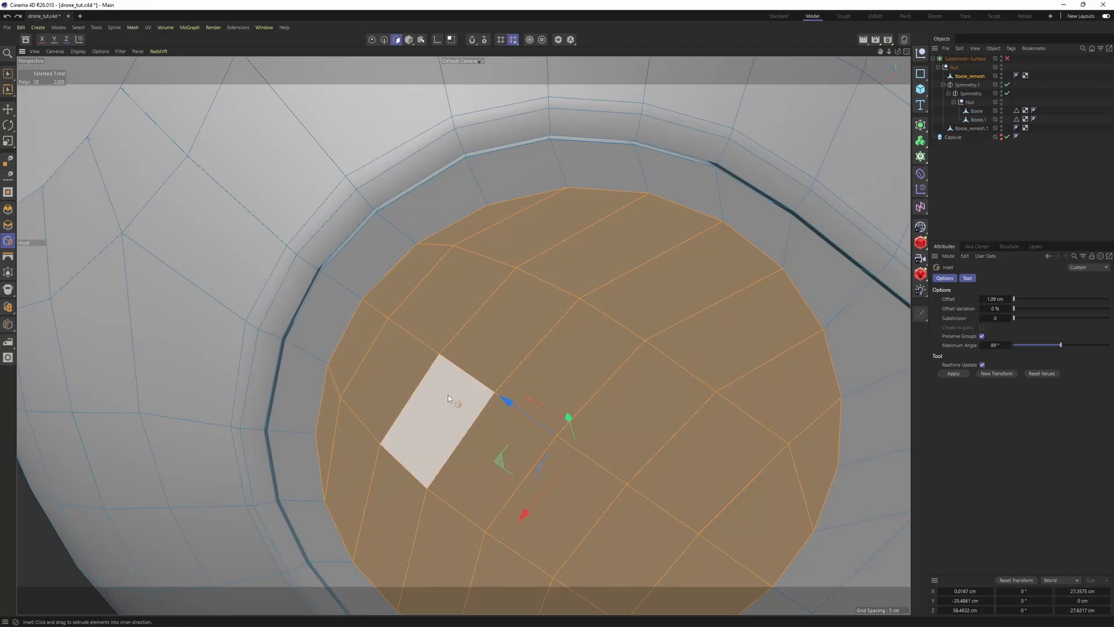
drag(449, 396, 643, 380)
key(ctrl+z)
scroll(592, 375, down, 1)
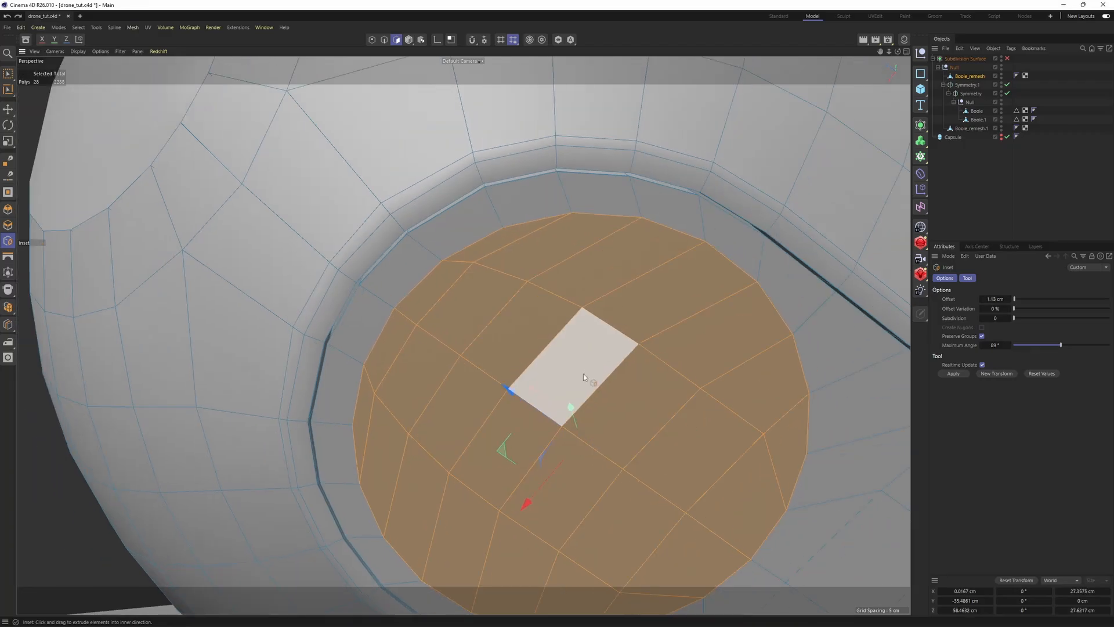
Step: Scale extruded copies of the circular polygons inward twice, to about 24 cm and then about 17.7 cm across
key(t)
alt+middle_drag(582, 371, 535, 363)
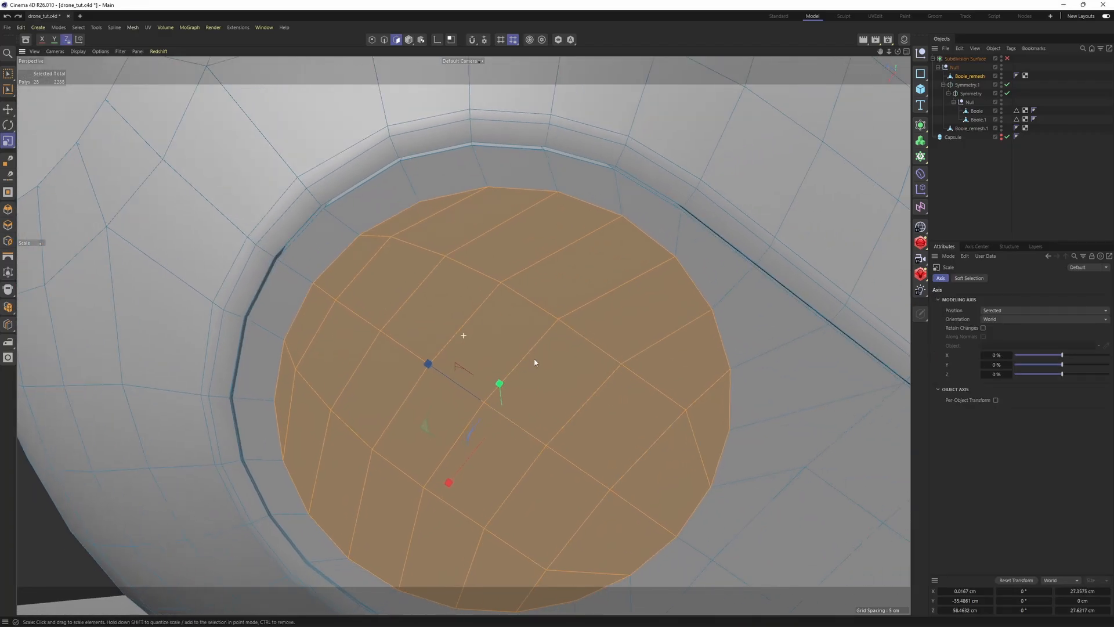
mouse_move(534, 363)
alt+mouse_down()
mouse_move(548, 389)
mouse_move(544, 367)
alt+mouse_up()
scroll(544, 366, down, 1)
alt+middle_drag(515, 369, 445, 351)
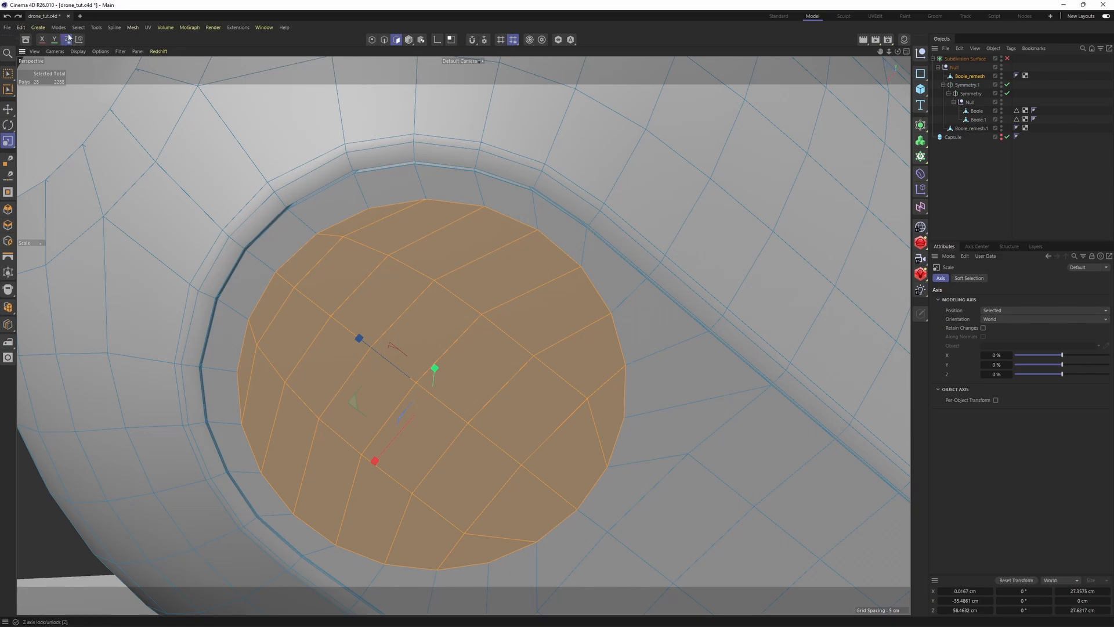
drag(702, 357, 625, 357)
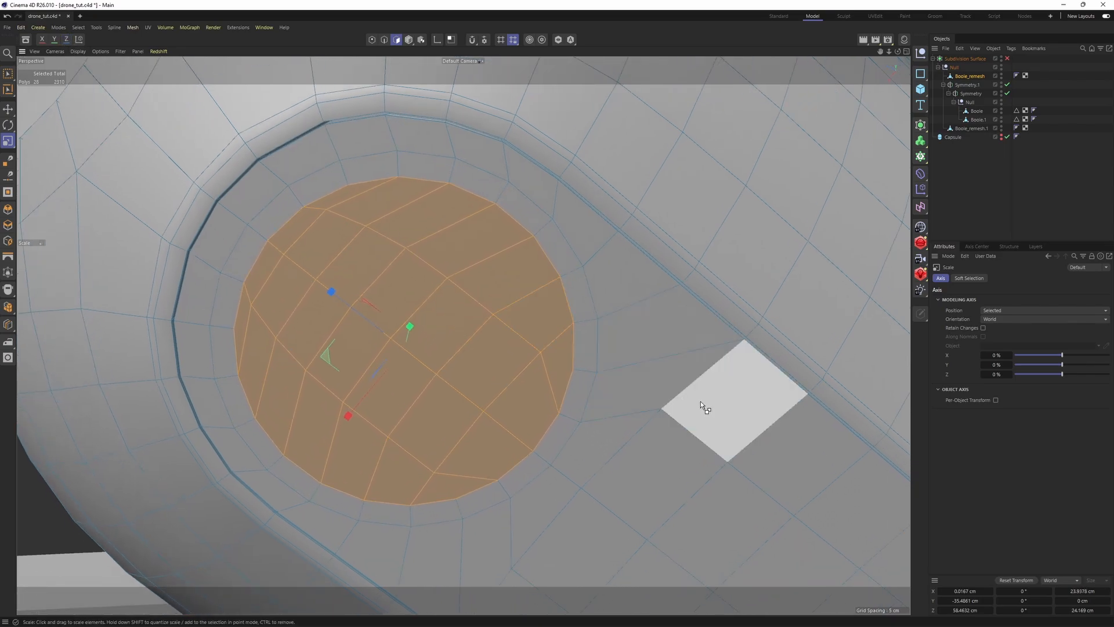
drag(701, 402, 564, 377)
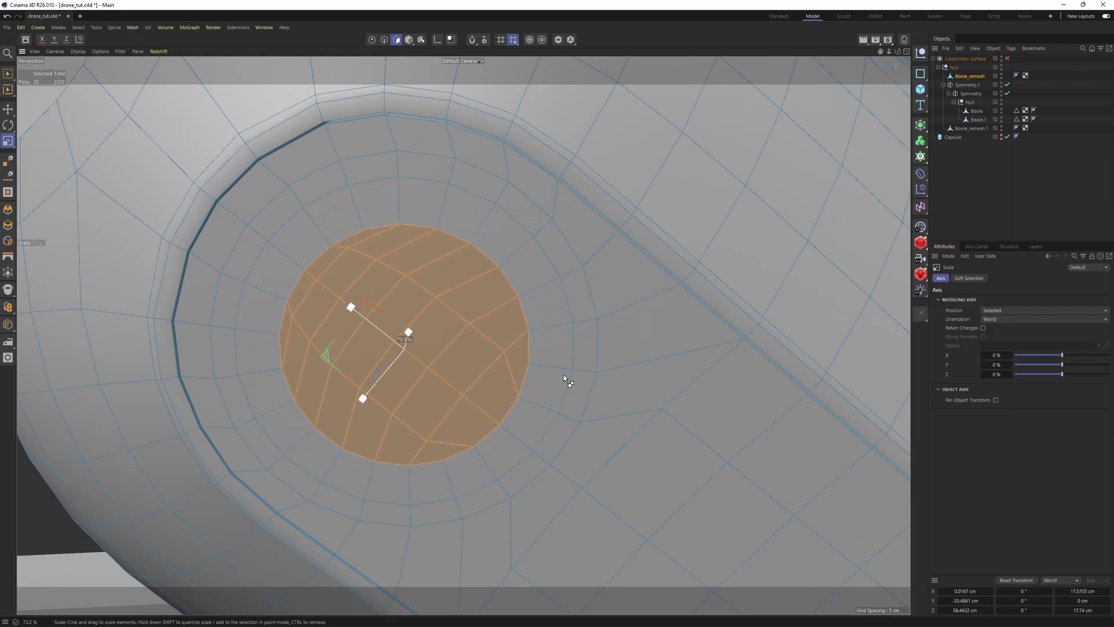
Step: Extrude the central circle about 7 cm up into the body as a funnel-shaped recess and delete its end polygons
key(e)
alt+drag(390, 308, 358, 332)
drag(421, 294, 423, 245)
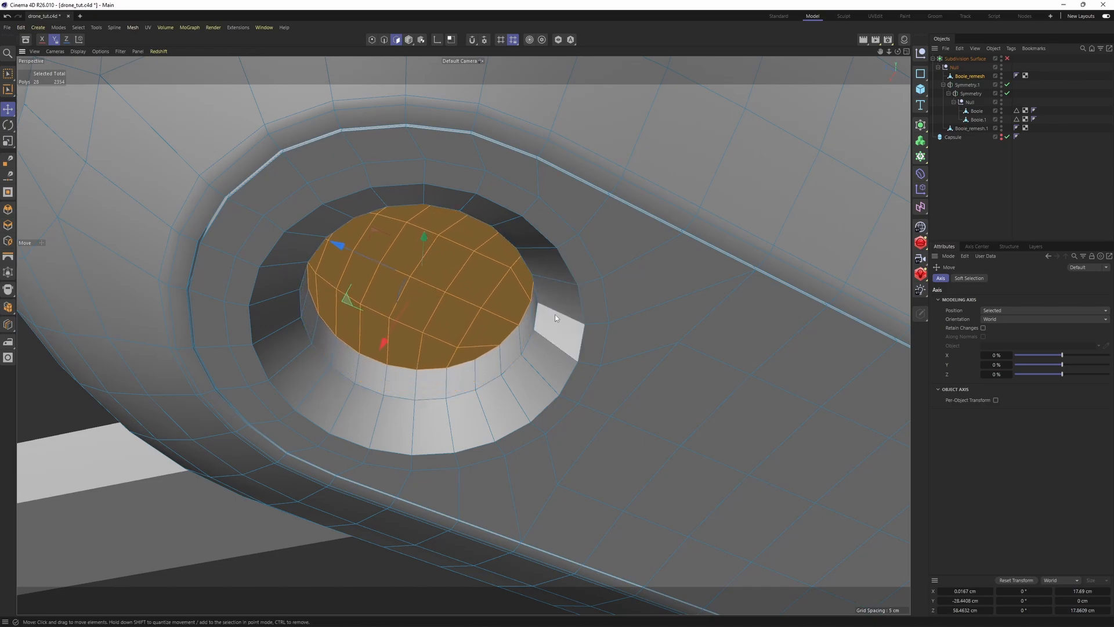
key(Delete)
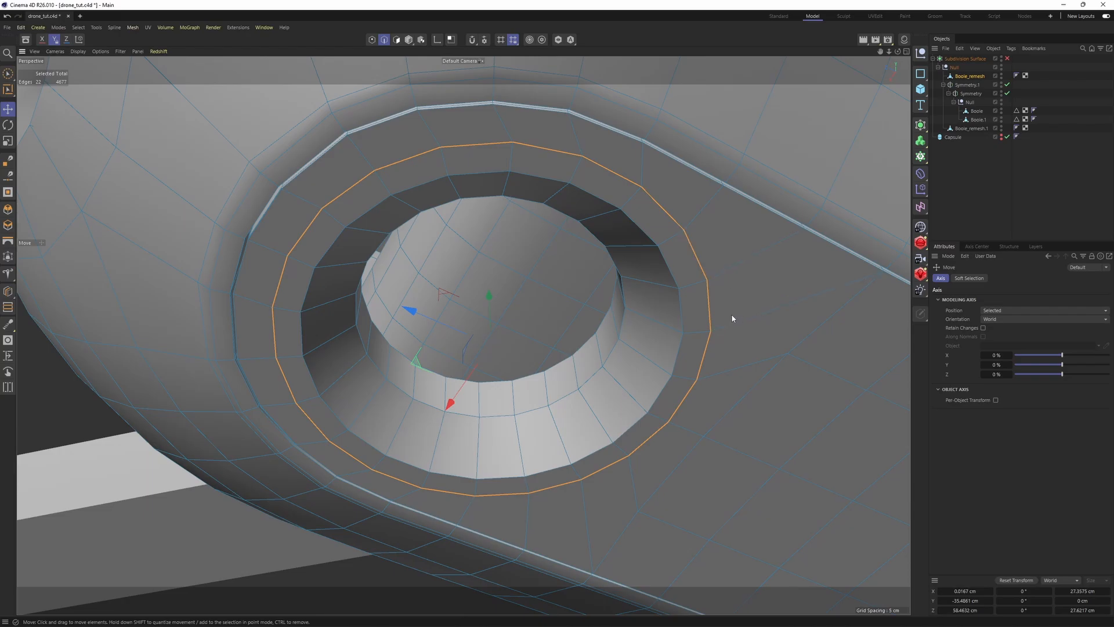
Step: Slide a clone of the outer circular edge loop outward by about 0.23 cm to form a thin ring
key(m)
key(o)
scroll(719, 302, up, 3)
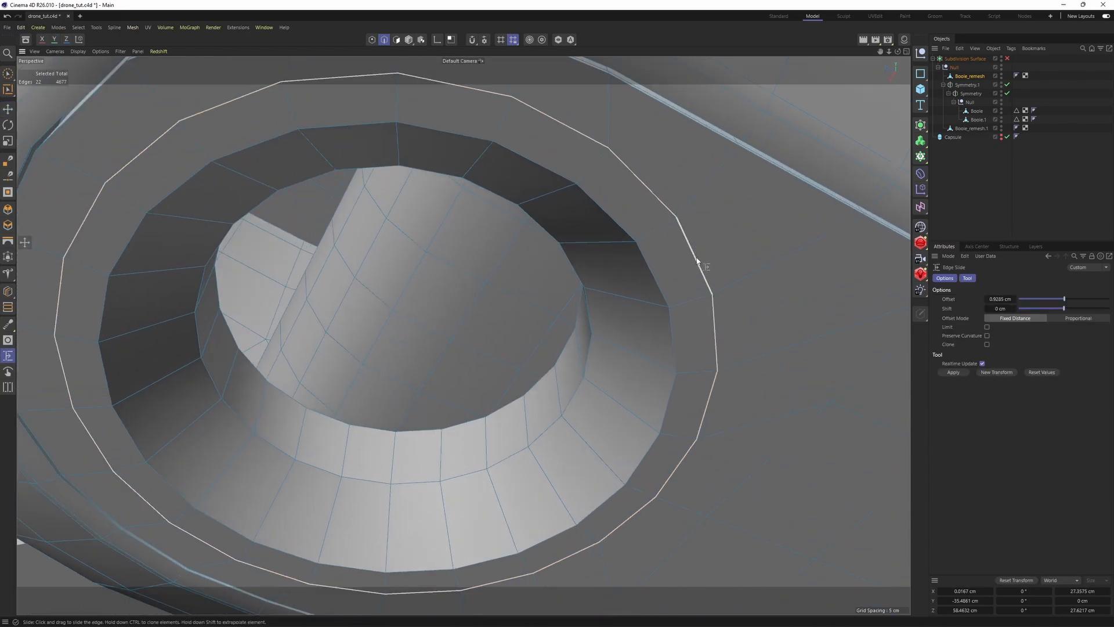
drag(697, 261, 703, 260)
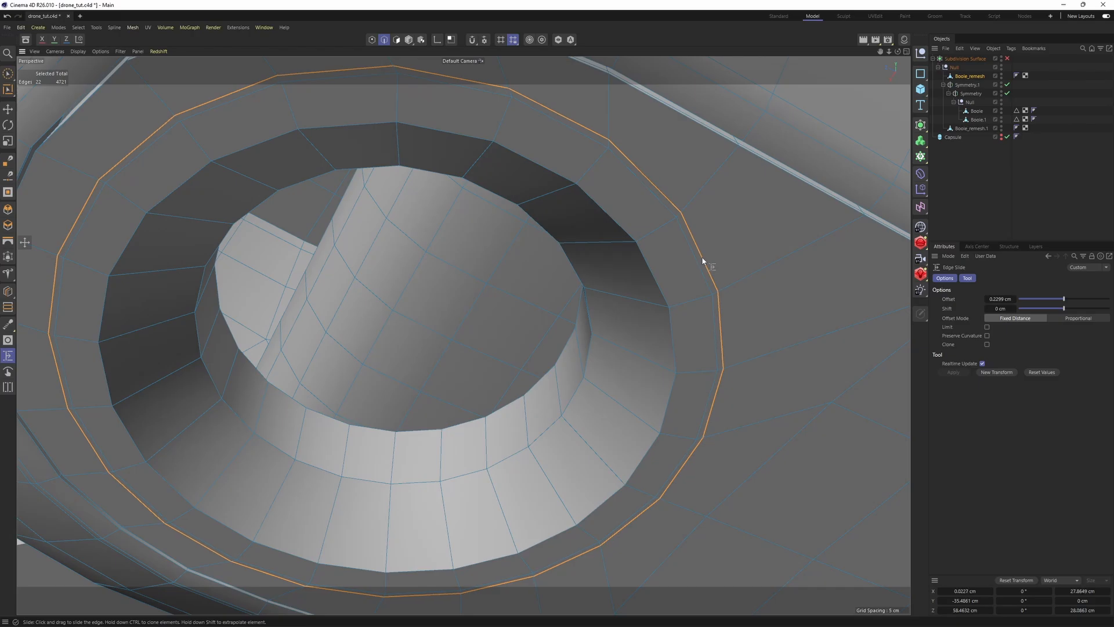
Step: Select the thin polygon ring around the opening and extrude it in two stages into the body as a groove about 1.3 cm deep
key(Return)
key(u)
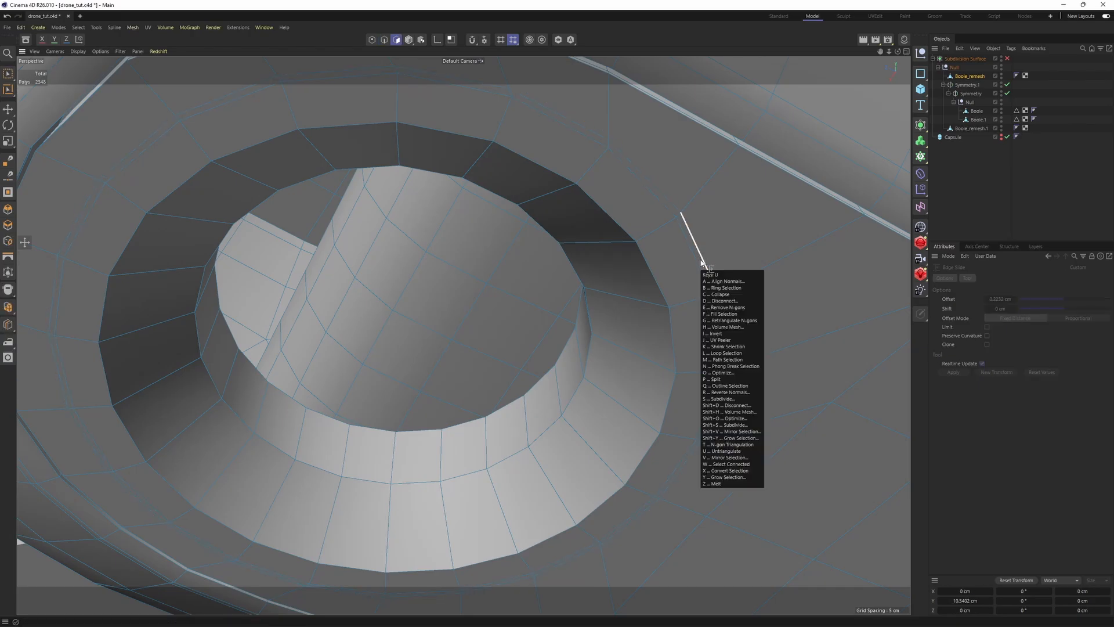
key(l)
click(679, 219)
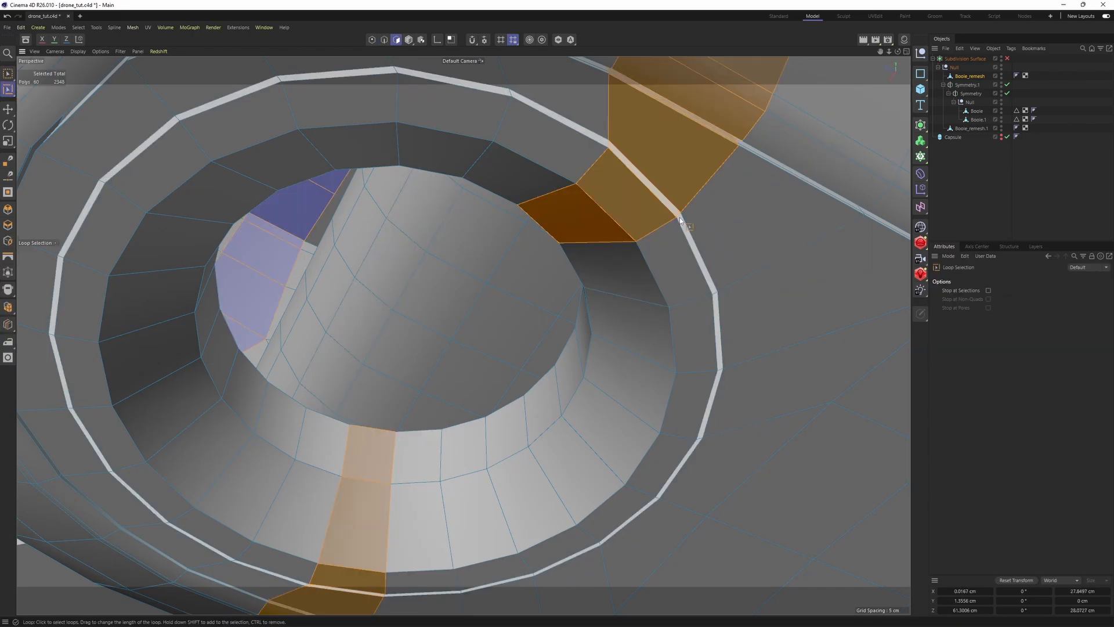
click(681, 217)
key(e)
alt+drag(455, 261, 401, 348)
alt+right_drag(401, 348, 431, 310)
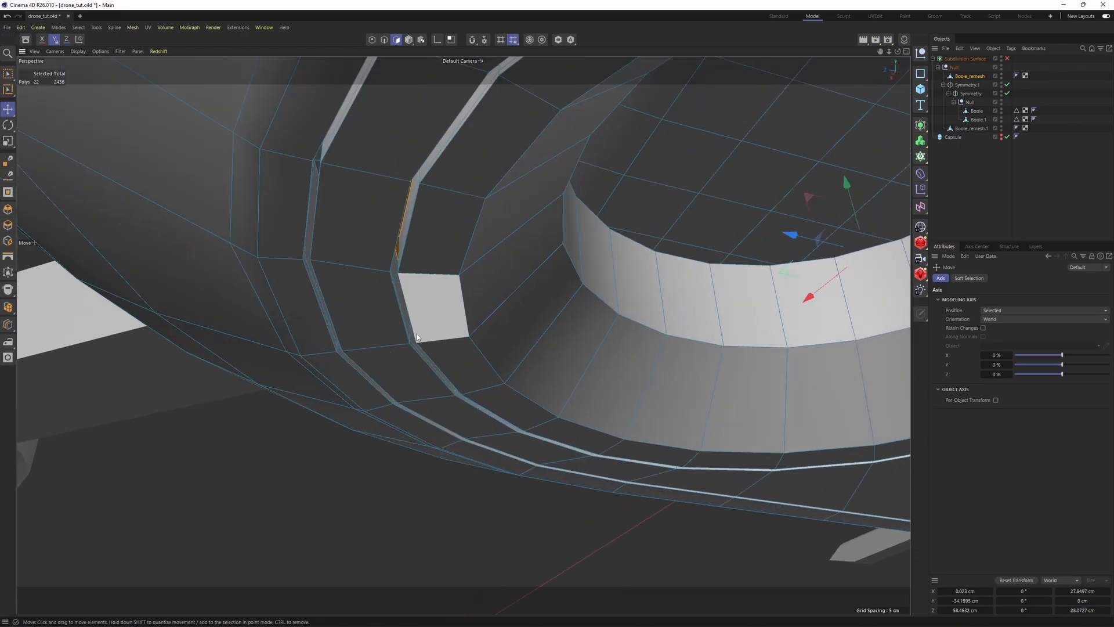
Step: Select the edge loops along the circular groove and examine its profile up close
key(Return)
key(Return)
double_click(423, 355)
alt+drag(422, 356, 398, 278)
alt+right_drag(398, 278, 386, 279)
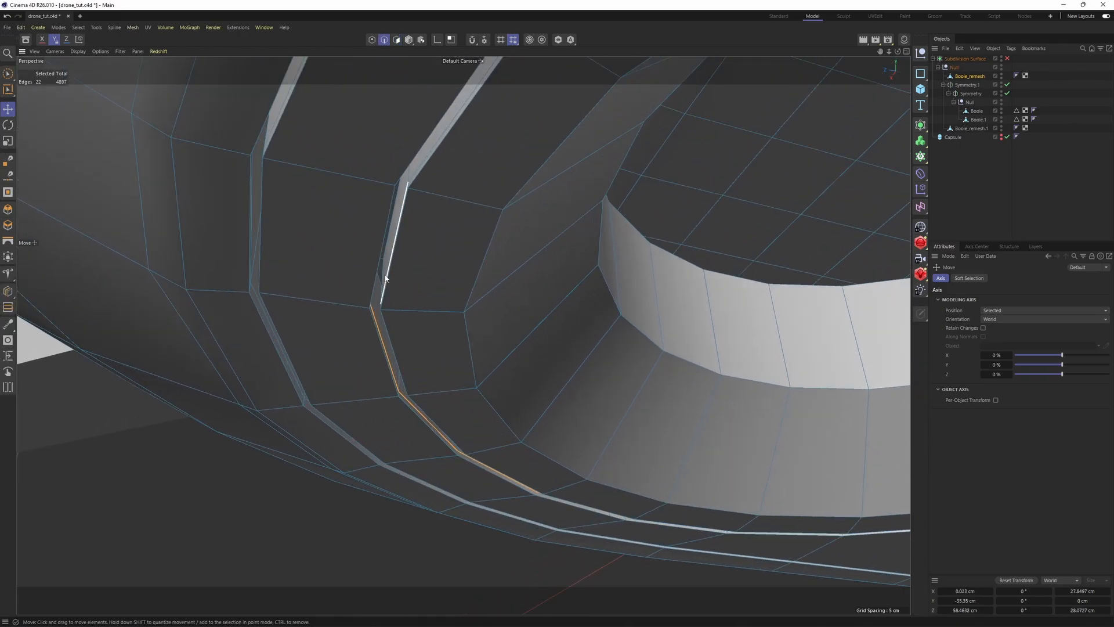
double_click(378, 282)
mouse_move(379, 282)
alt+mouse_down()
mouse_move(402, 310)
mouse_move(380, 272)
mouse_move(396, 281)
alt+mouse_up()
alt+right_drag(397, 281, 361, 328)
alt+drag(361, 328, 374, 320)
Step: Turn the Subdivision Surface on, clear the selection, and inspect the smoothed circular opening and its surrounding grooves
key(q)
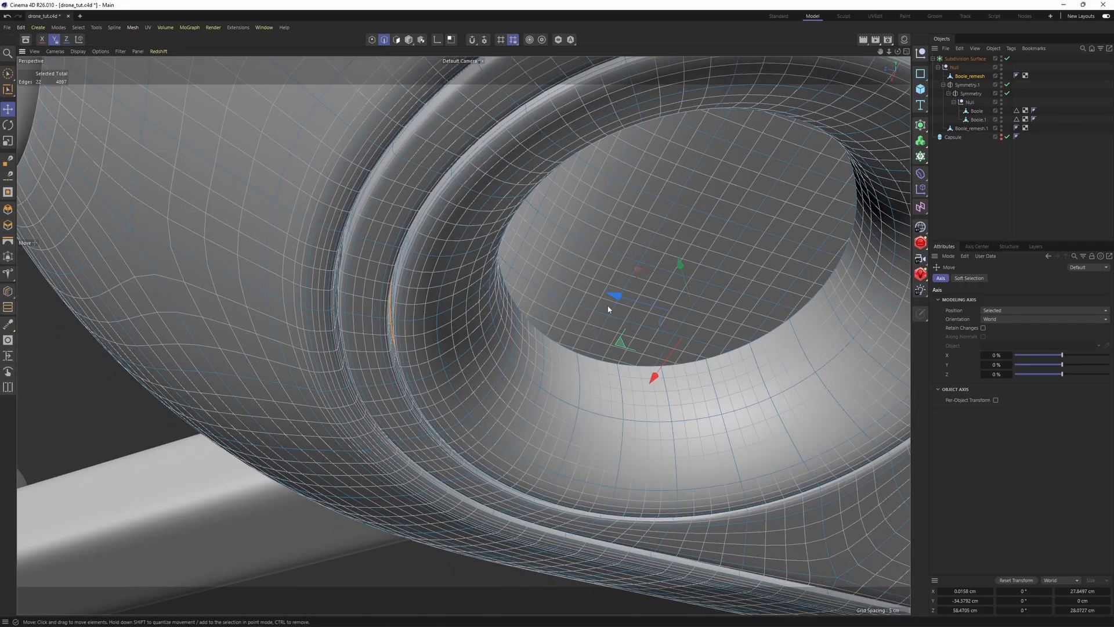
click(957, 186)
alt+right_drag(806, 232, 621, 279)
alt+drag(621, 279, 477, 304)
alt+middle_drag(478, 303, 481, 406)
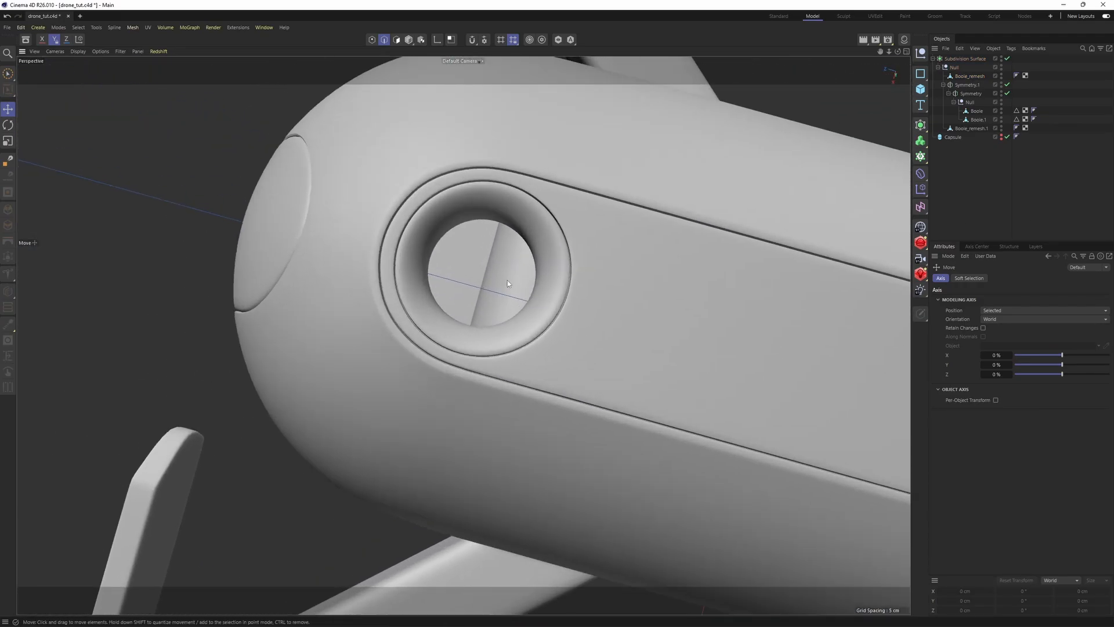
alt+drag(481, 406, 384, 417)
alt+right_drag(384, 417, 546, 229)
alt+middle_drag(546, 230, 587, 233)
alt+right_drag(587, 233, 579, 203)
alt+drag(580, 203, 576, 222)
Step: Set the Phong Angle of the Boole_remesh body's Phong tag to 80° and view the body from above
click(1060, 76)
click(1025, 75)
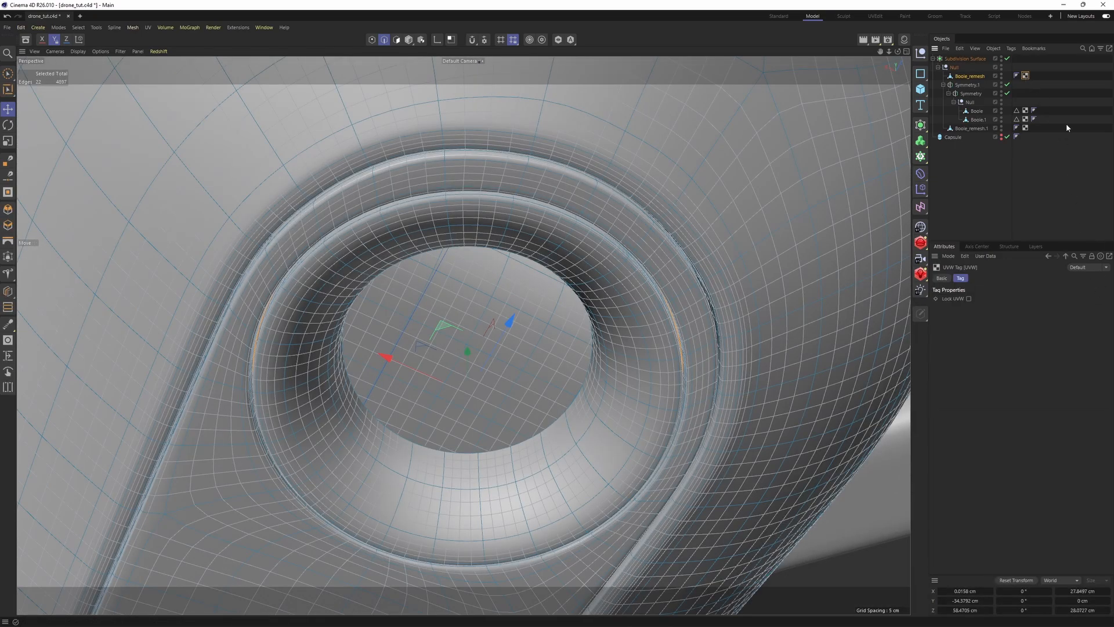
alt+middle_drag(670, 243, 704, 231)
click(1059, 173)
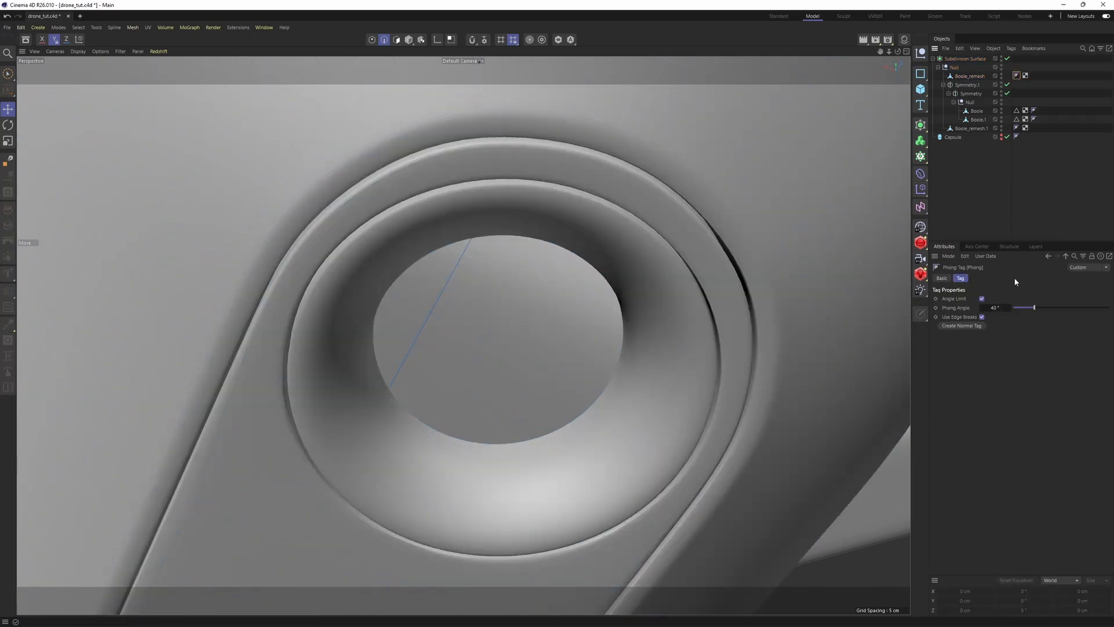
drag(1056, 310, 1057, 311)
alt+right_drag(675, 249, 557, 344)
alt+drag(557, 345, 690, 325)
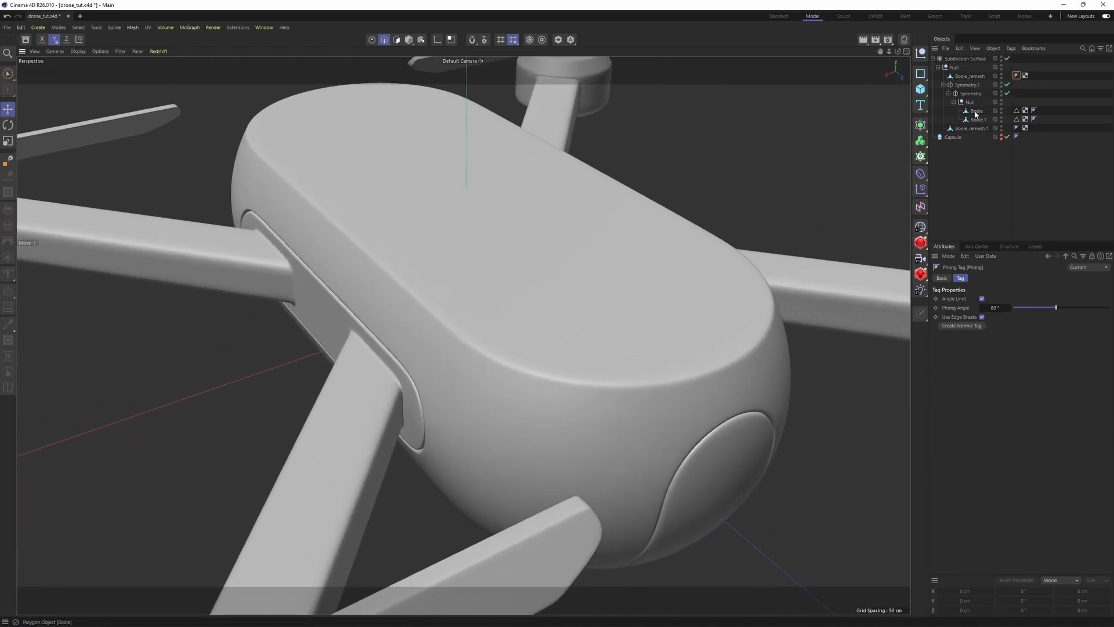
Step: With the subdivision off, select the edge loop around the flat top of the Boole_remesh body
click(976, 111)
click(967, 76)
scroll(709, 353, up, 10)
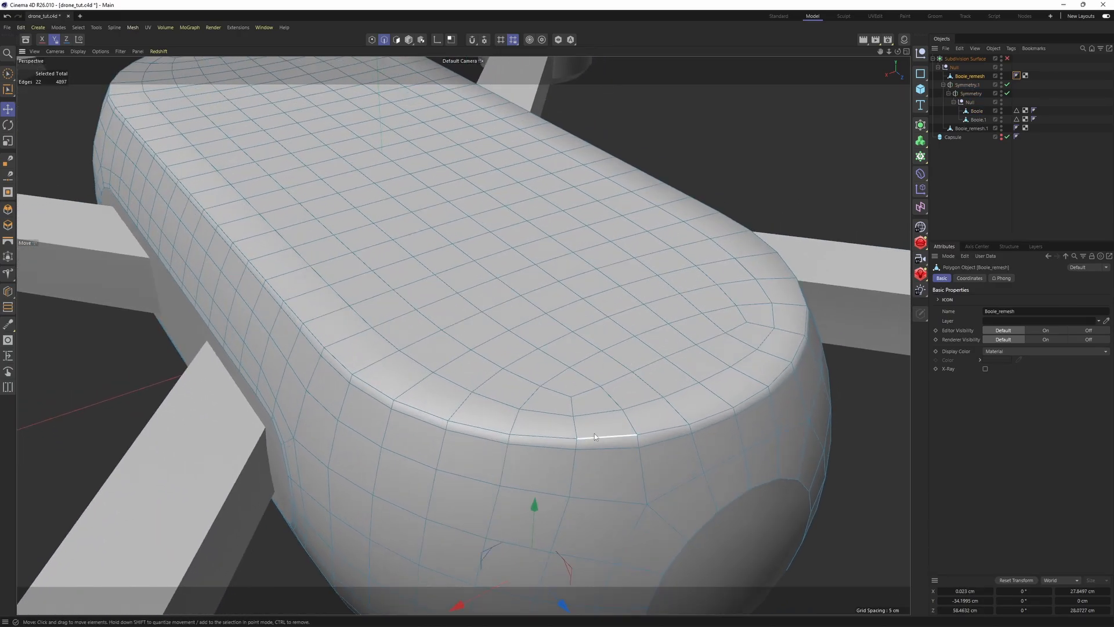
key(Return)
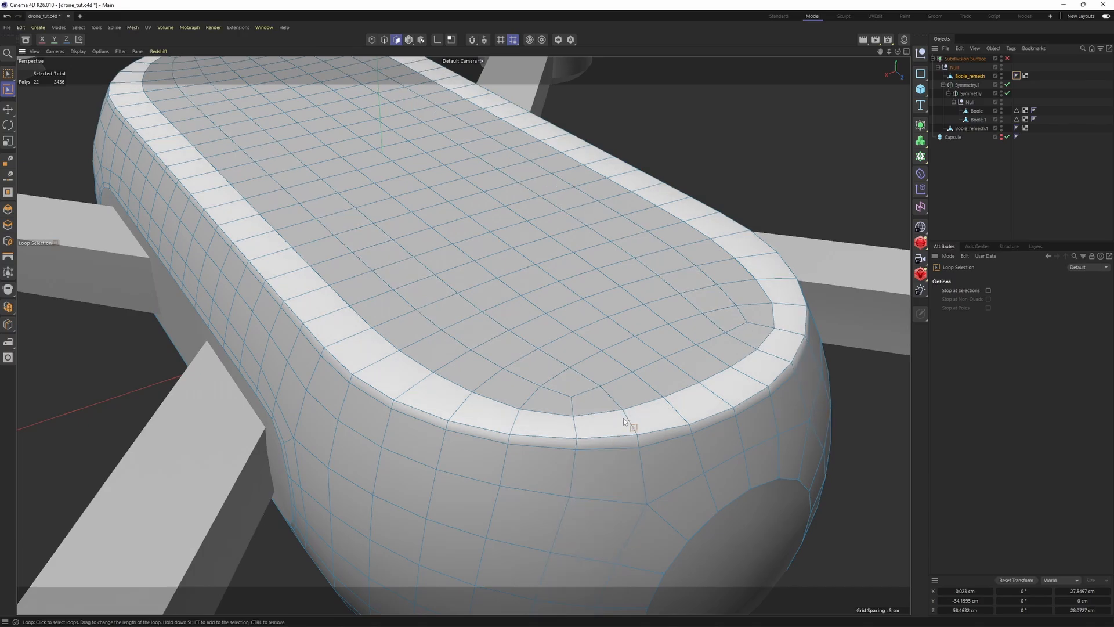
click(522, 447)
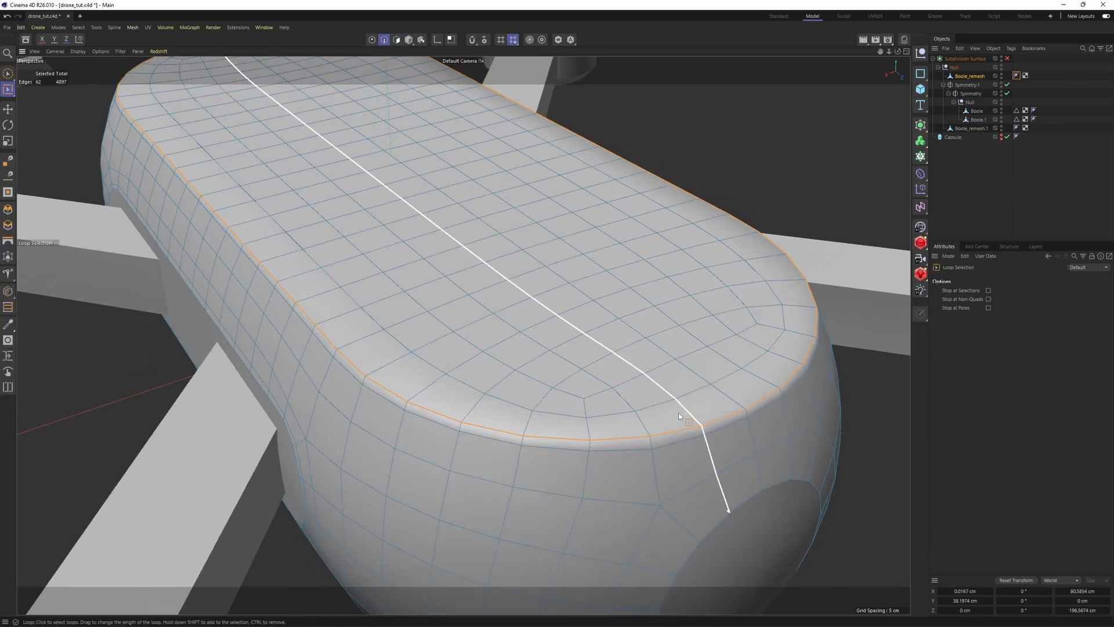
Step: Slide a clone of the top edge loop inward, and clone it once more at an offset of about 0.215 cm
key(m)
key(o)
drag(679, 436, 654, 421)
alt+right_drag(655, 421, 712, 396)
mouse_move(712, 396)
alt+mouse_down()
mouse_move(462, 333)
mouse_move(668, 394)
alt+mouse_up()
scroll(732, 350, up, 3)
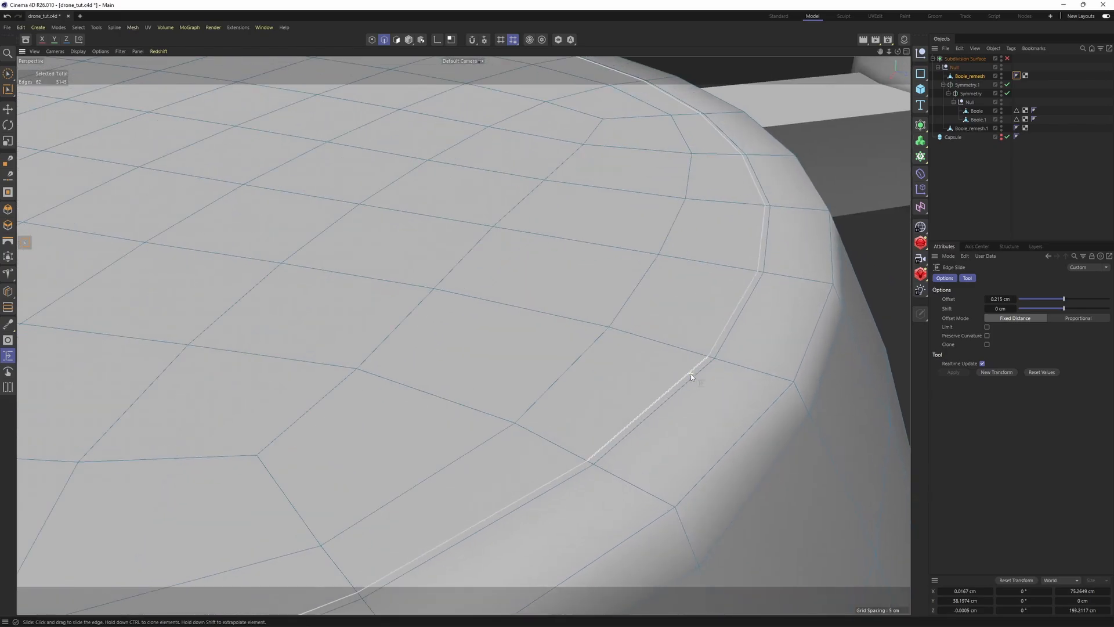
Step: Loop-select the narrow ring of polygons between the two cloned edge loops around the top of the Boole_remesh body
key(Return)
key(u)
key(l)
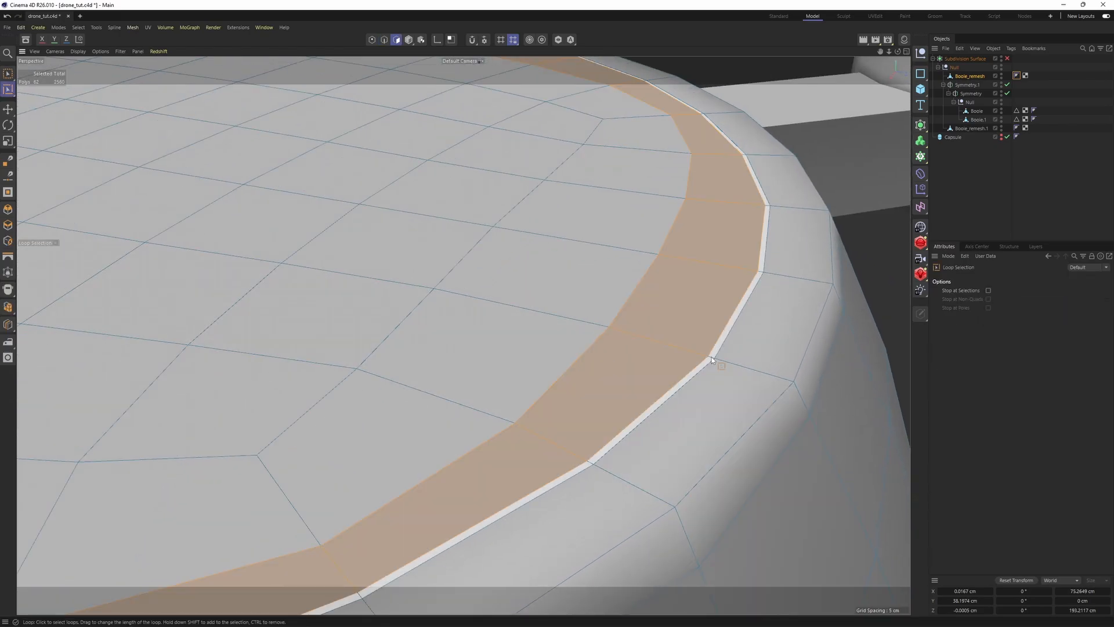
click(712, 361)
key(e)
scroll(712, 361, down, 5)
alt+drag(712, 348, 464, 309)
scroll(462, 332, up, 3)
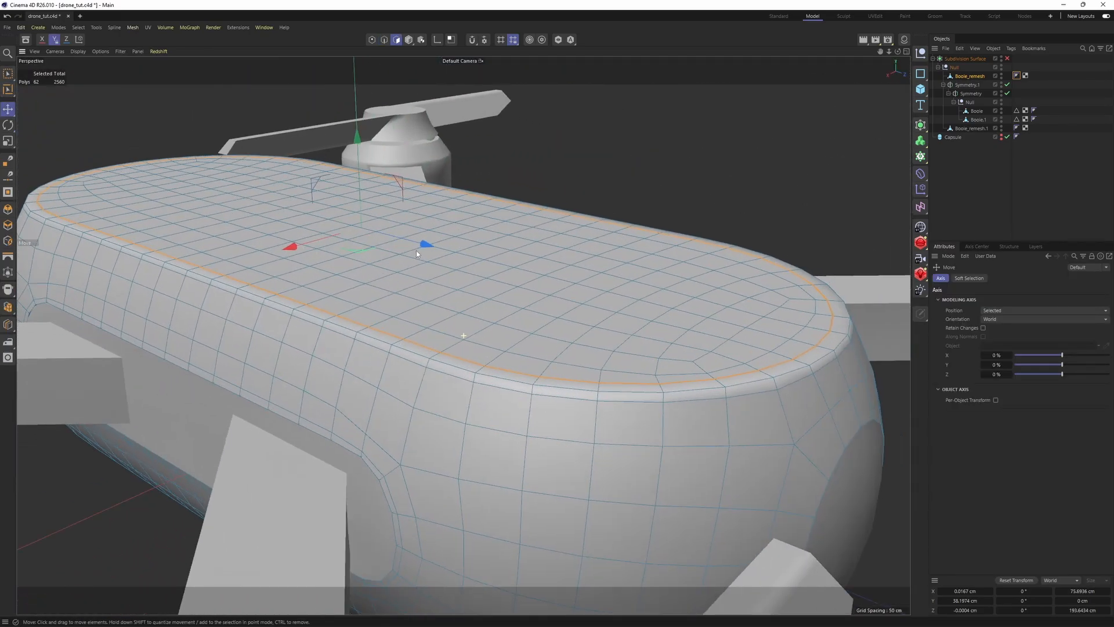
Step: Extrude the selected ring down into the body to form a groove around the top, with the Subdivision Surface turned on
ctrl+drag(354, 147, 436, 224)
scroll(452, 290, down, 3)
alt+drag(749, 302, 761, 332)
key(q)
click(974, 186)
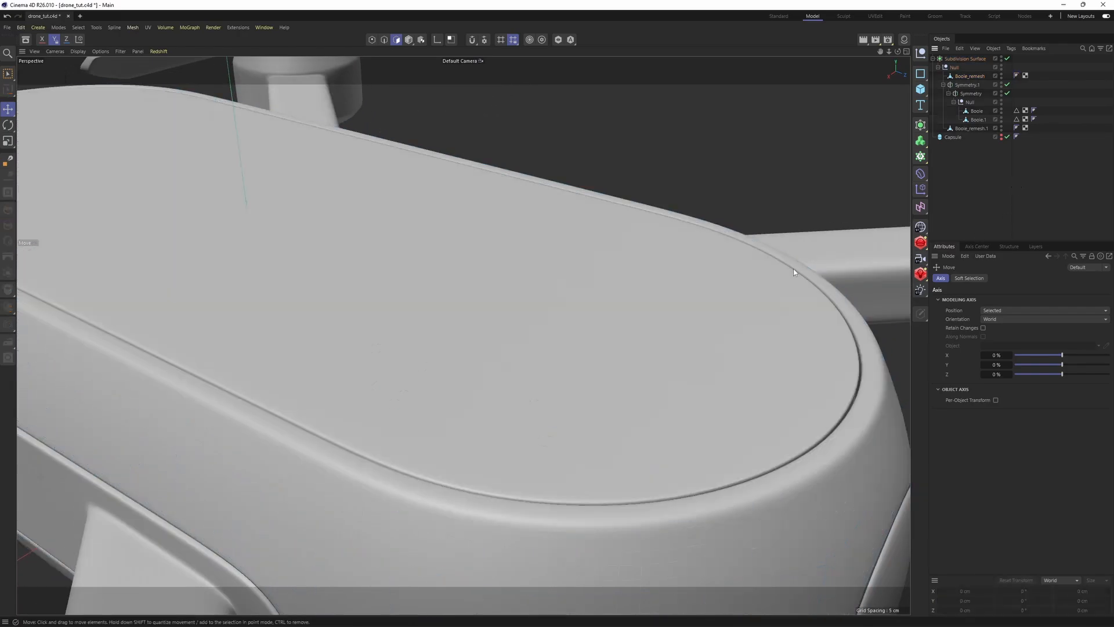
alt+drag(669, 313, 531, 392)
scroll(408, 393, down, 4)
scroll(557, 386, up, 5)
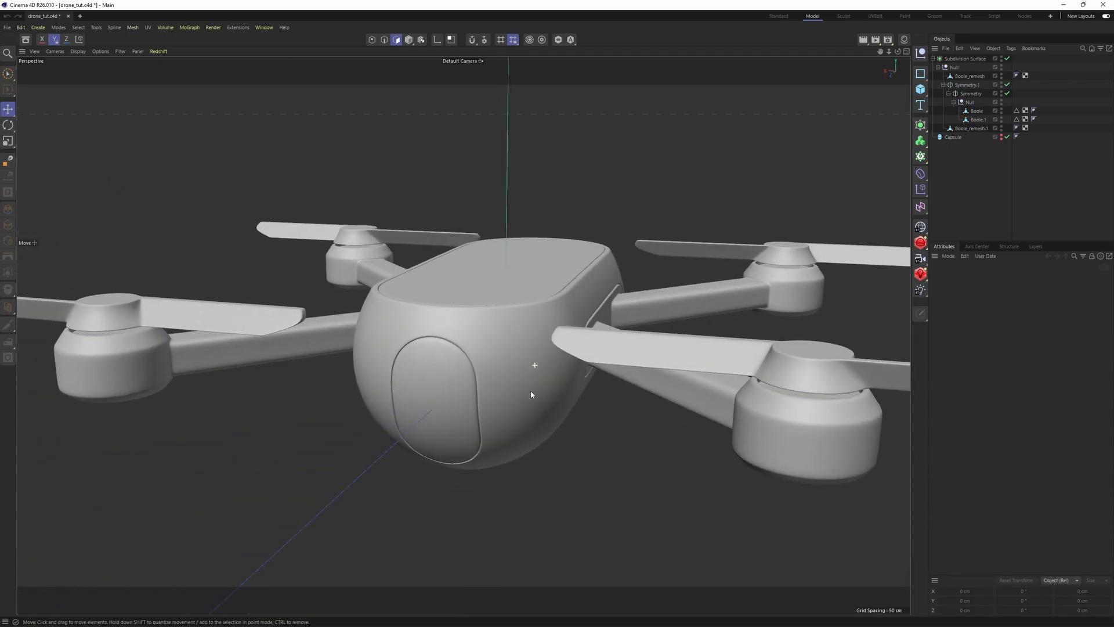
Step: Turn the Subdivision Surface off and view the circular opening on the underside of the body
middle_click(552, 366)
middle_click(444, 278)
mouse_move(499, 311)
alt+mouse_down()
mouse_move(483, 260)
mouse_move(457, 335)
mouse_move(500, 302)
mouse_move(497, 336)
mouse_move(587, 398)
mouse_move(643, 388)
mouse_move(625, 368)
mouse_move(562, 365)
alt+mouse_up()
click(500, 354)
key(q)
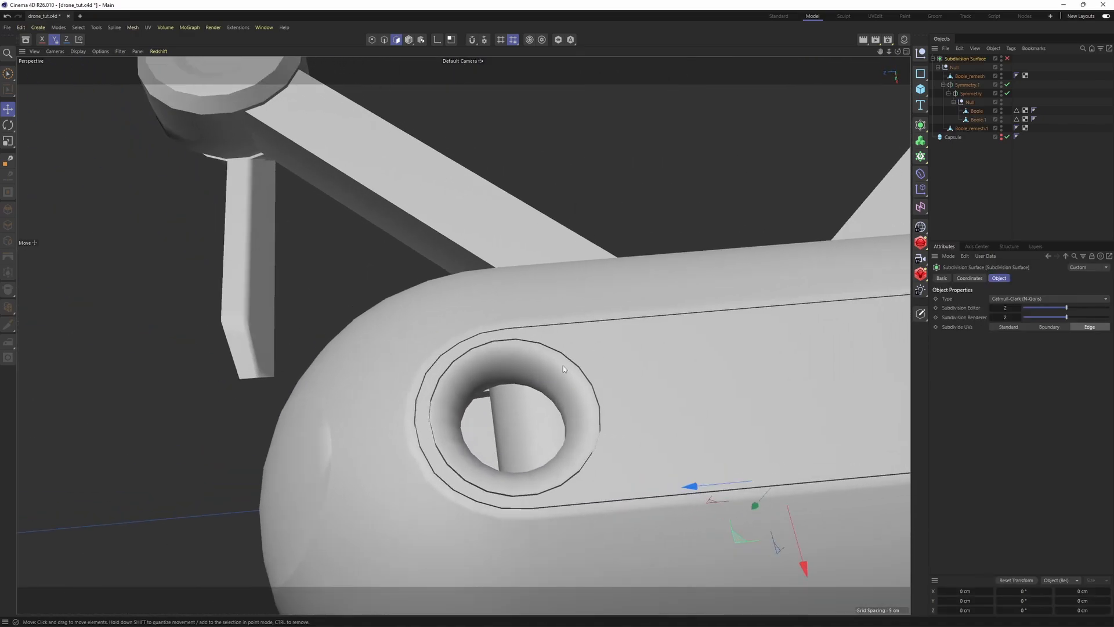
alt+drag(464, 335, 732, 277)
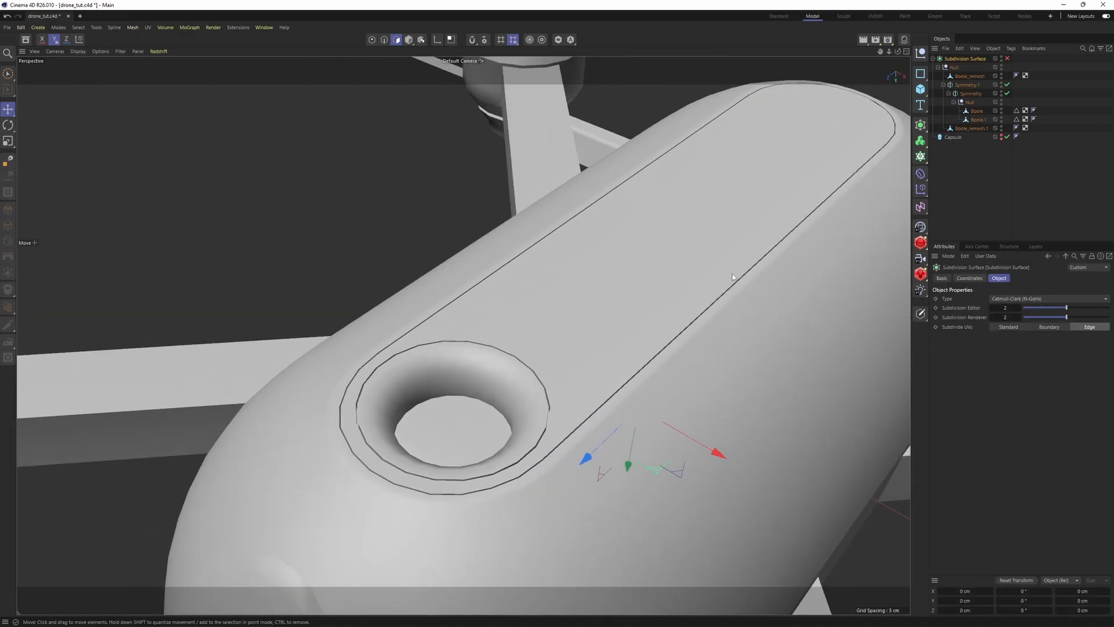
Step: Add a Sphere of type Hexahedron and scale it down to roughly the size of the circular opening
click(921, 90)
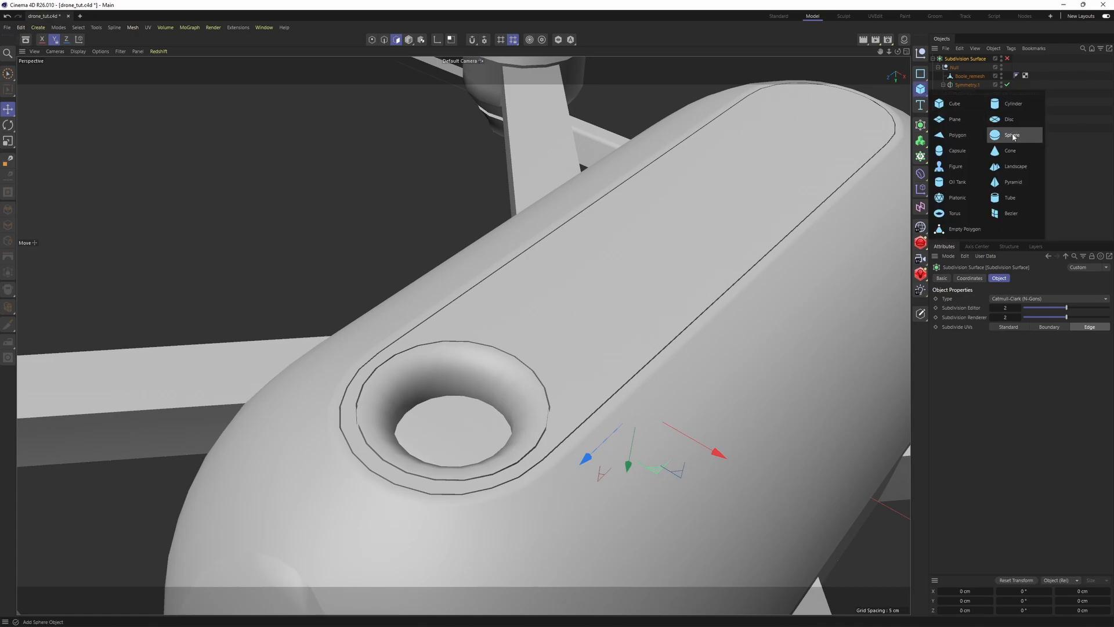
click(1012, 135)
click(989, 318)
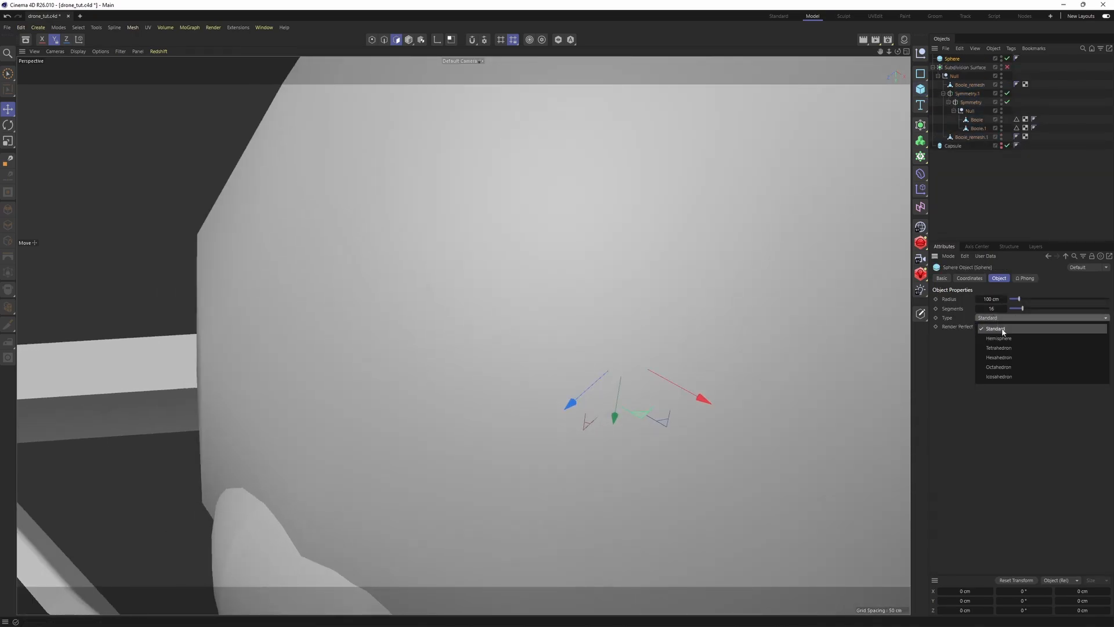
click(1003, 351)
alt+right_drag(586, 290, 556, 308)
key(t)
drag(644, 352, 448, 377)
key(e)
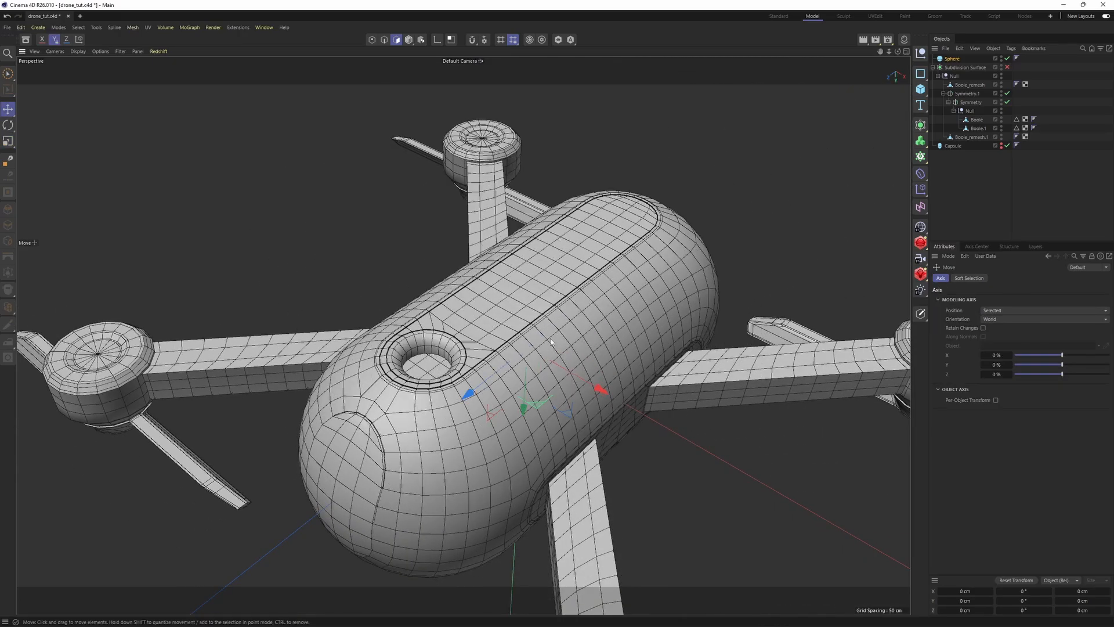
Step: In the top view, move the sphere along Z toward the circular opening
middle_click(476, 354)
middle_click(694, 215)
alt+right_drag(610, 194, 457, 424)
alt+middle_drag(457, 424, 473, 389)
alt+right_drag(472, 389, 428, 235)
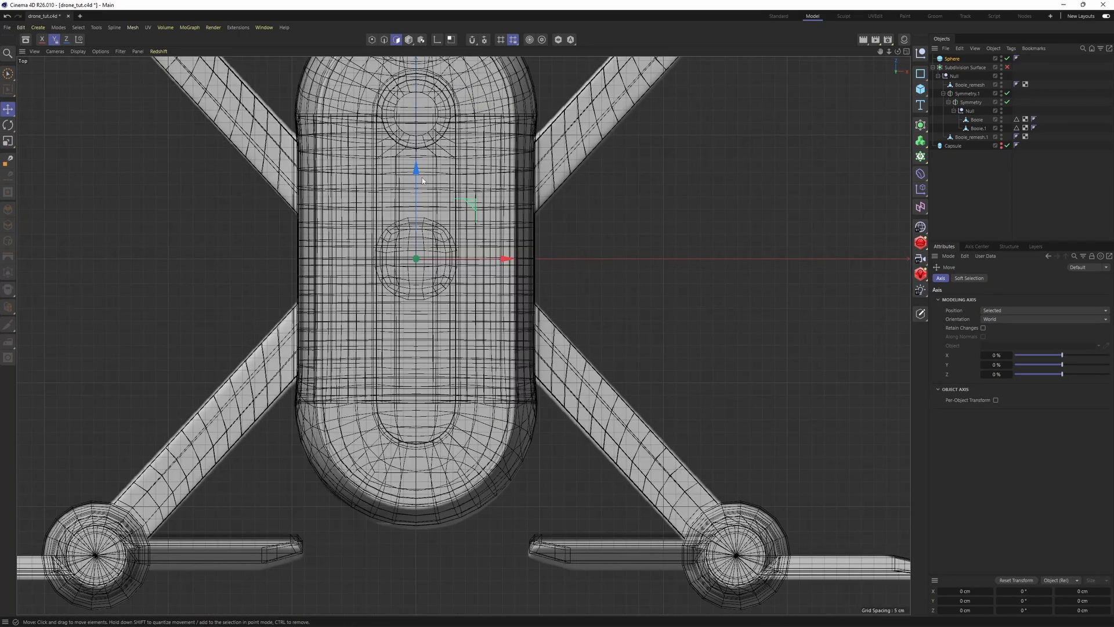
alt+middle_drag(423, 180, 422, 262)
drag(419, 259, 418, 130)
Step: Center the sphere on the circular opening along Z and scale it to a radius of about 8.81 cm
alt+middle_drag(422, 144, 433, 274)
alt+right_drag(433, 274, 459, 250)
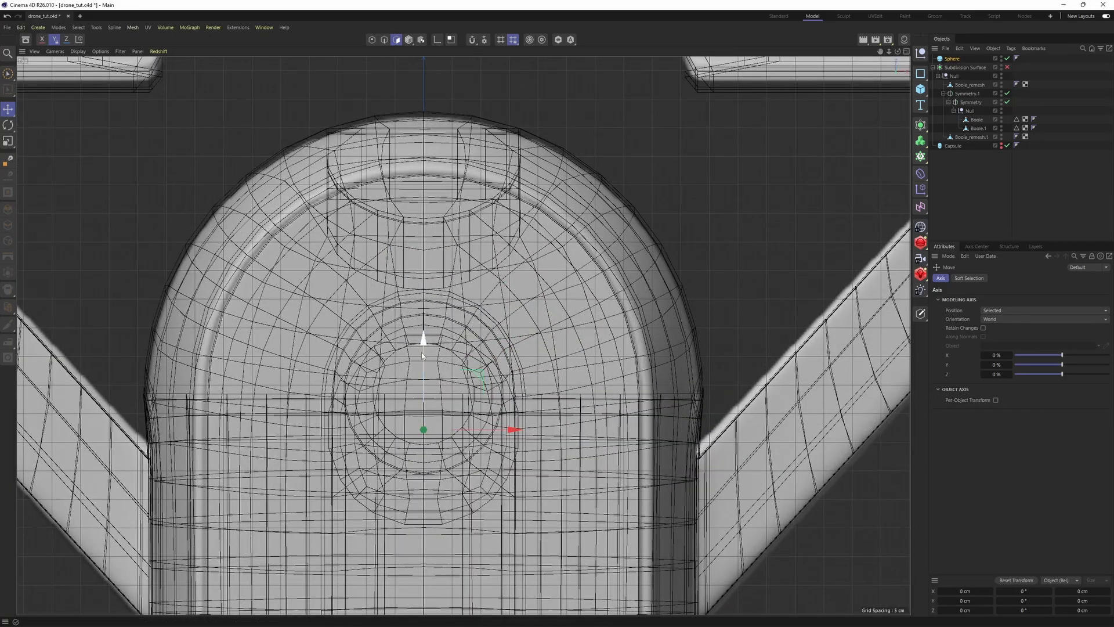
drag(422, 351, 421, 315)
key(t)
drag(607, 386, 510, 390)
key(e)
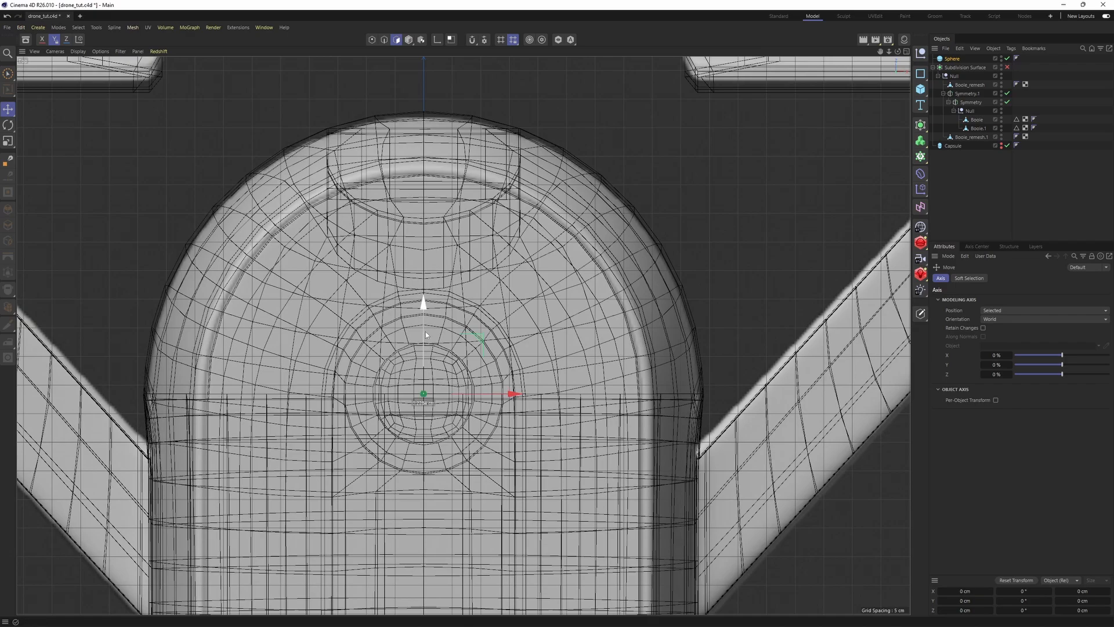
Step: In the perspective view, move the sphere along Y until it sits in the circular opening on the underside
key(F1)
scroll(454, 448, up, 1)
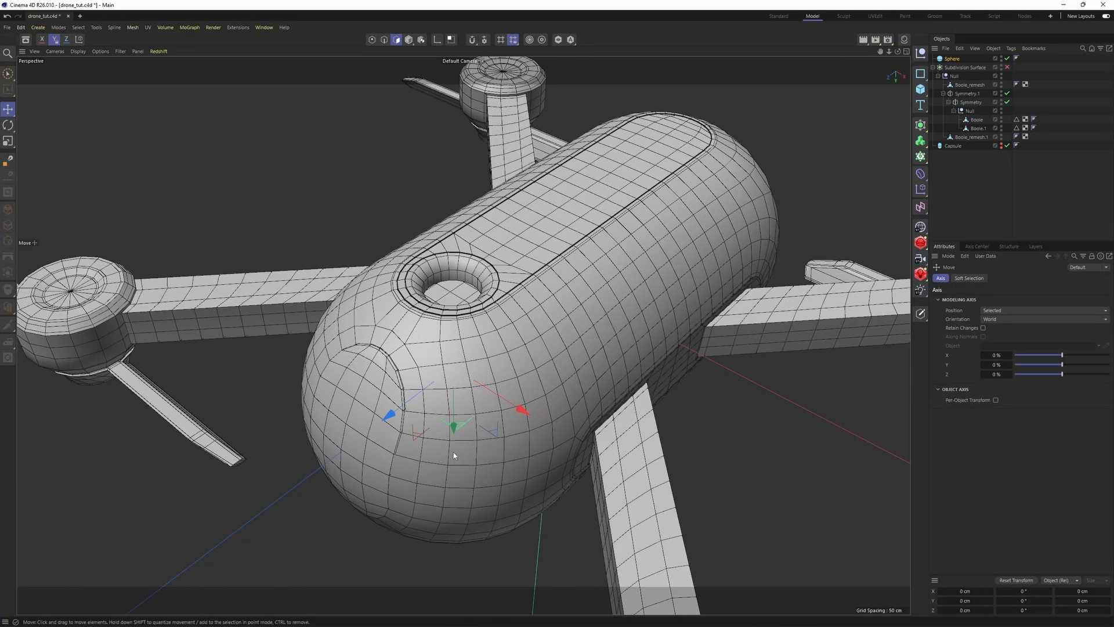
alt+drag(453, 451, 452, 424)
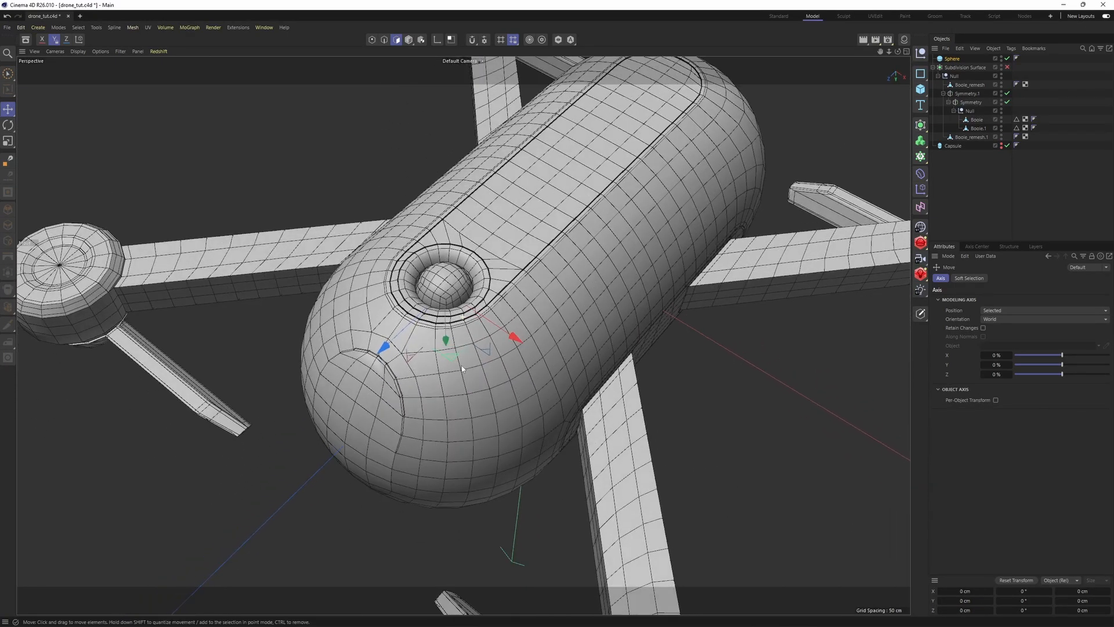
scroll(456, 279, up, 3)
alt+drag(456, 313, 457, 282)
scroll(456, 281, up, 2)
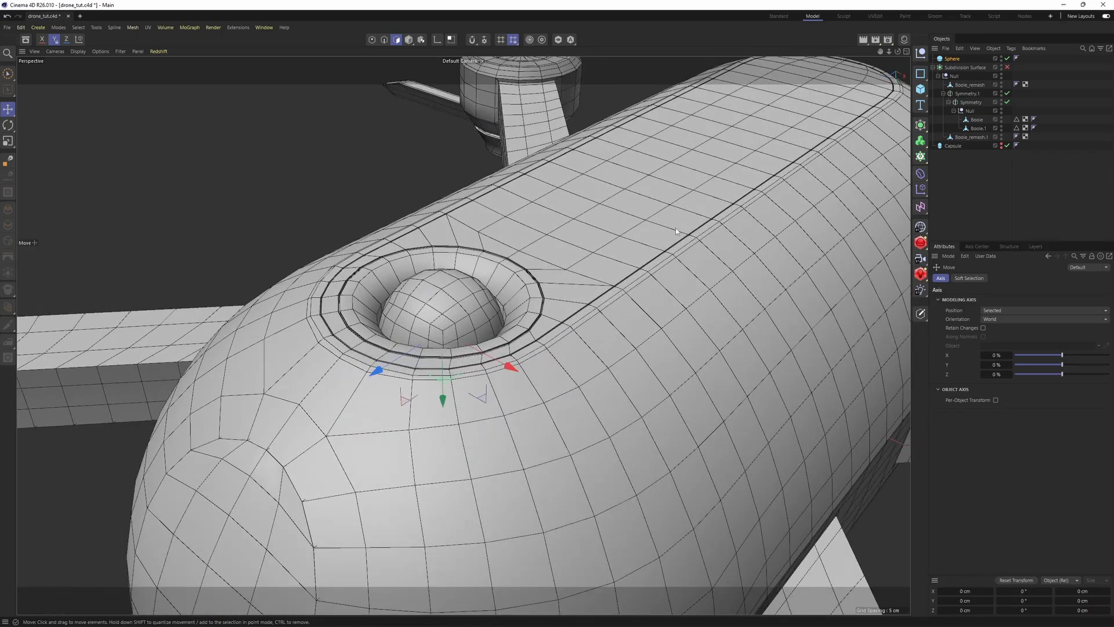
Step: Set the Sphere's Segments to 12
click(951, 59)
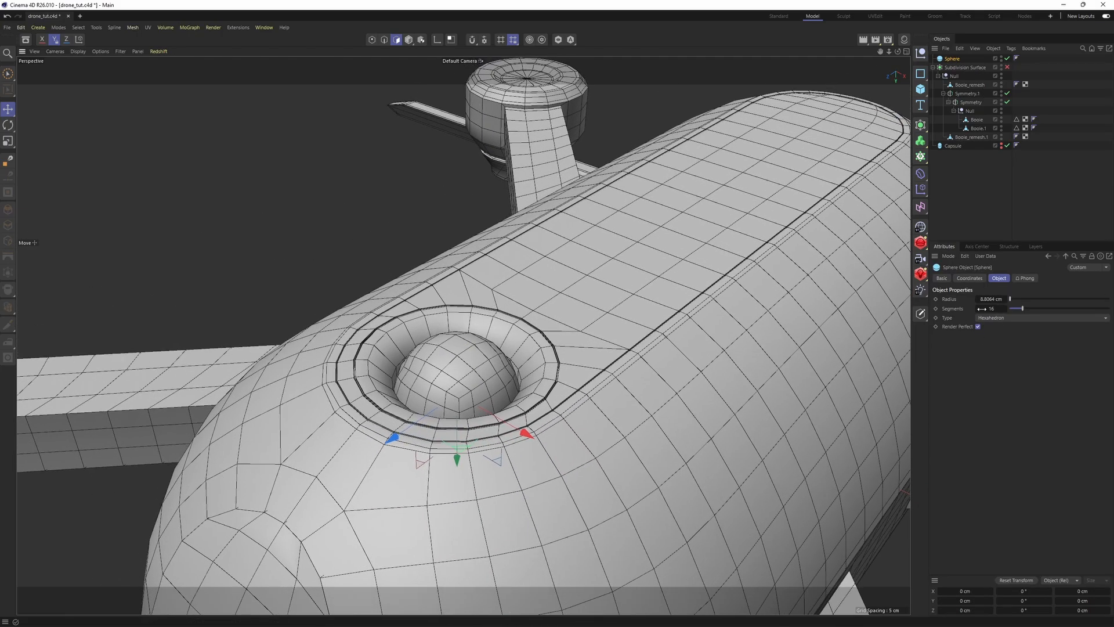
click(979, 309)
click(978, 309)
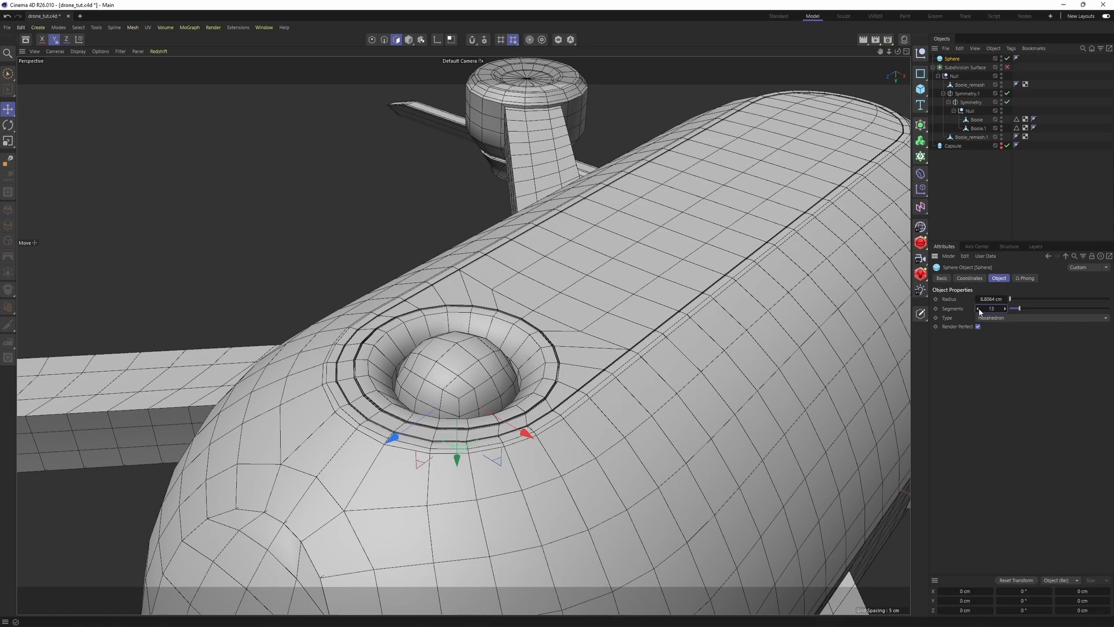
alt+drag(725, 305, 749, 336)
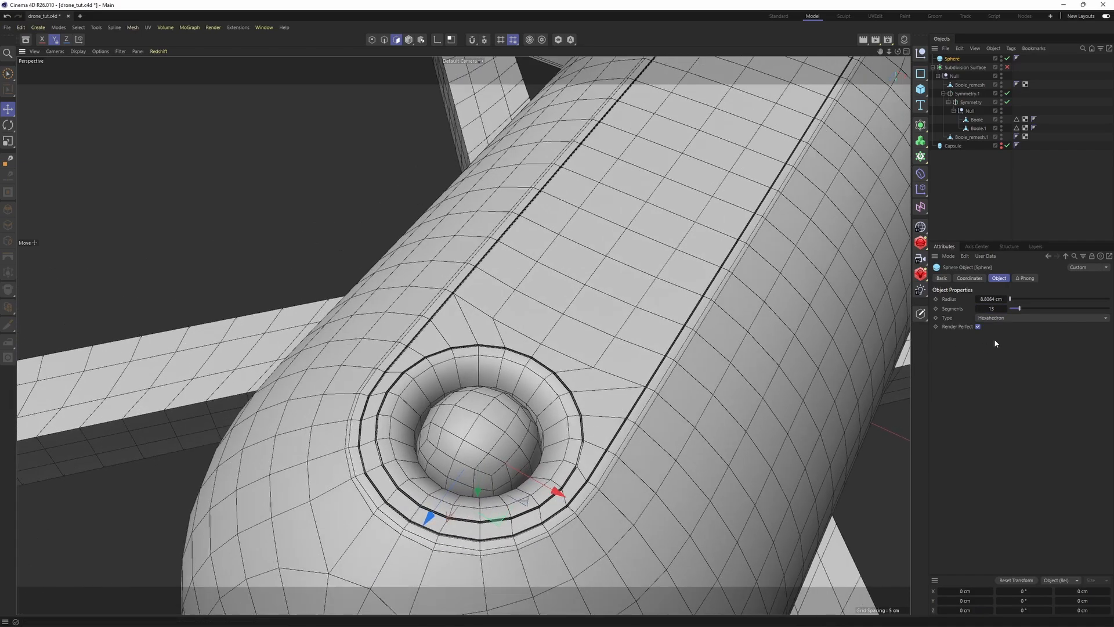
click(978, 308)
click(978, 309)
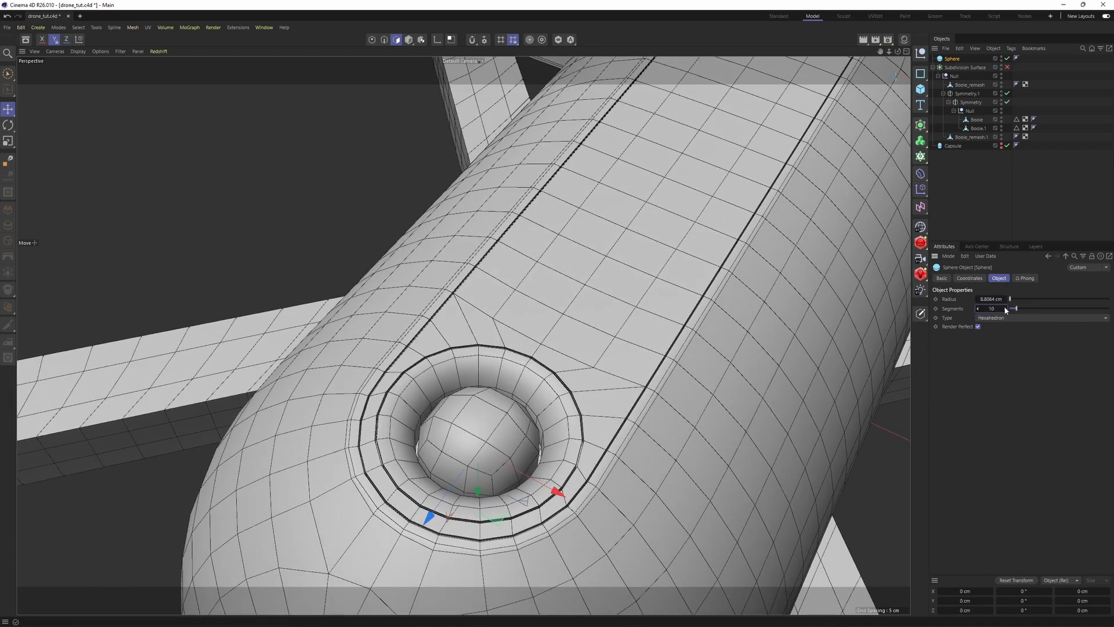
click(1006, 309)
click(1005, 308)
scroll(528, 316, up, 3)
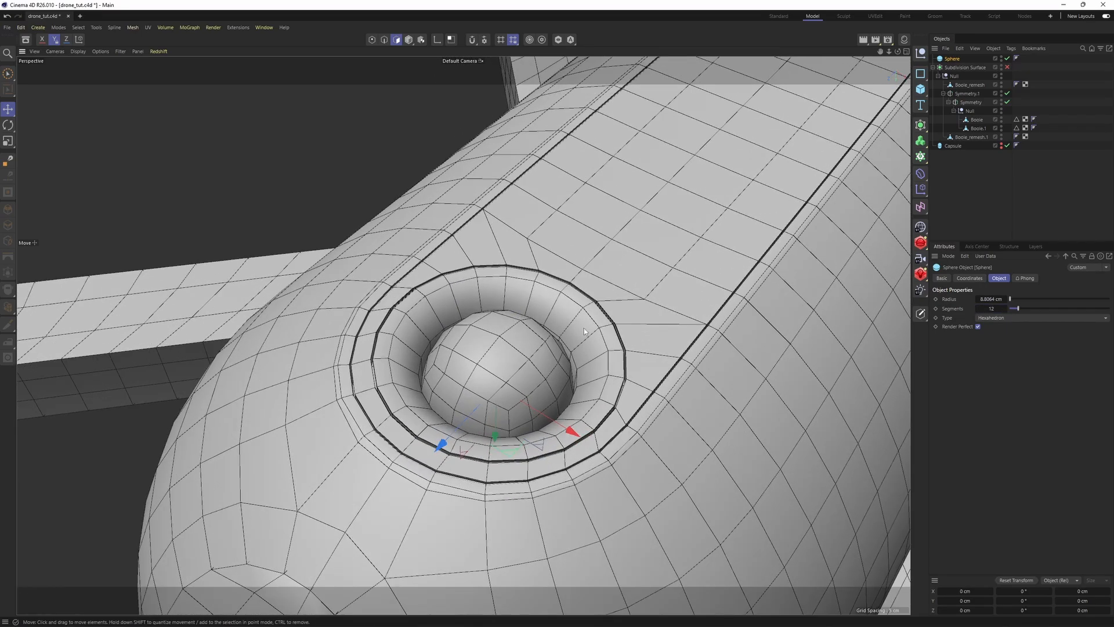
Step: Make the sphere editable and prepare to edit its edges in wireframe display
key(c)
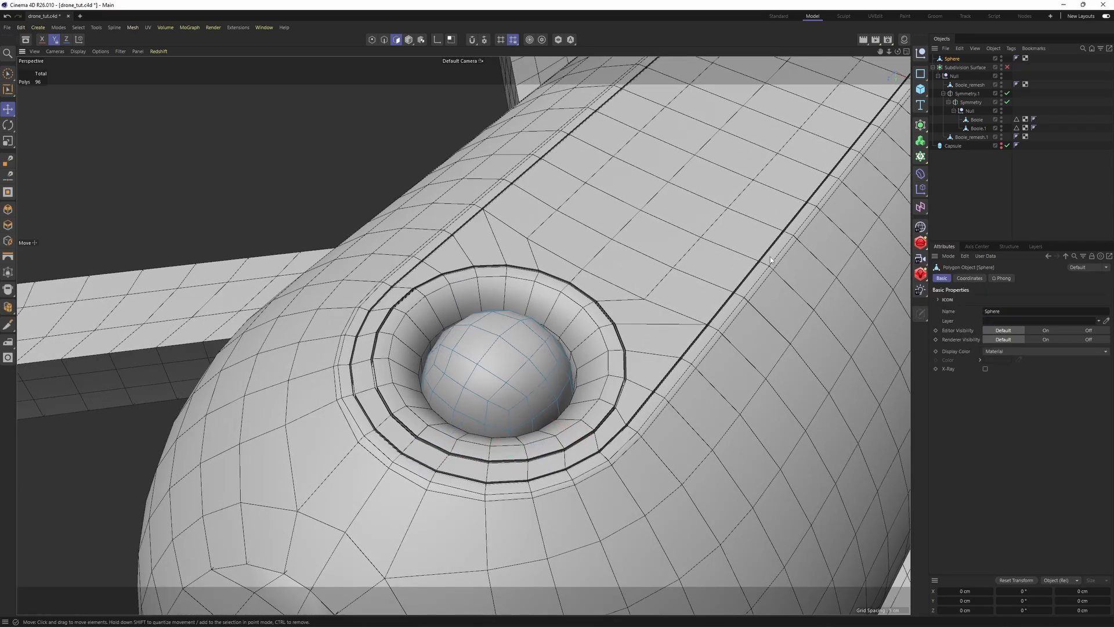
alt+middle_drag(680, 338, 688, 277)
key(Return)
key(Return)
key(n)
key(g)
alt+drag(510, 379, 519, 338)
Step: Select the edge loop around the sphere's middle and delete the half hidden inside the body using Fill Selection
double_click(493, 321)
key(u)
key(f)
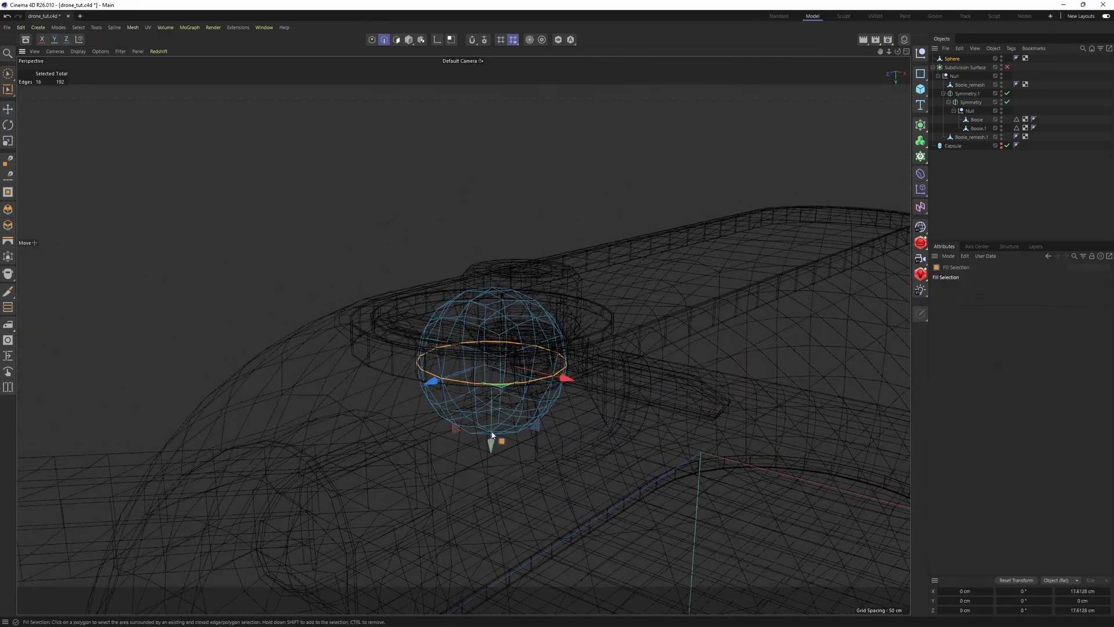
click(491, 432)
key(Delete)
Step: Set the modeling axis Y to 100% and flatten the whole dome along Y to a height of about 6.27 cm
key(ctrl+a)
key(t)
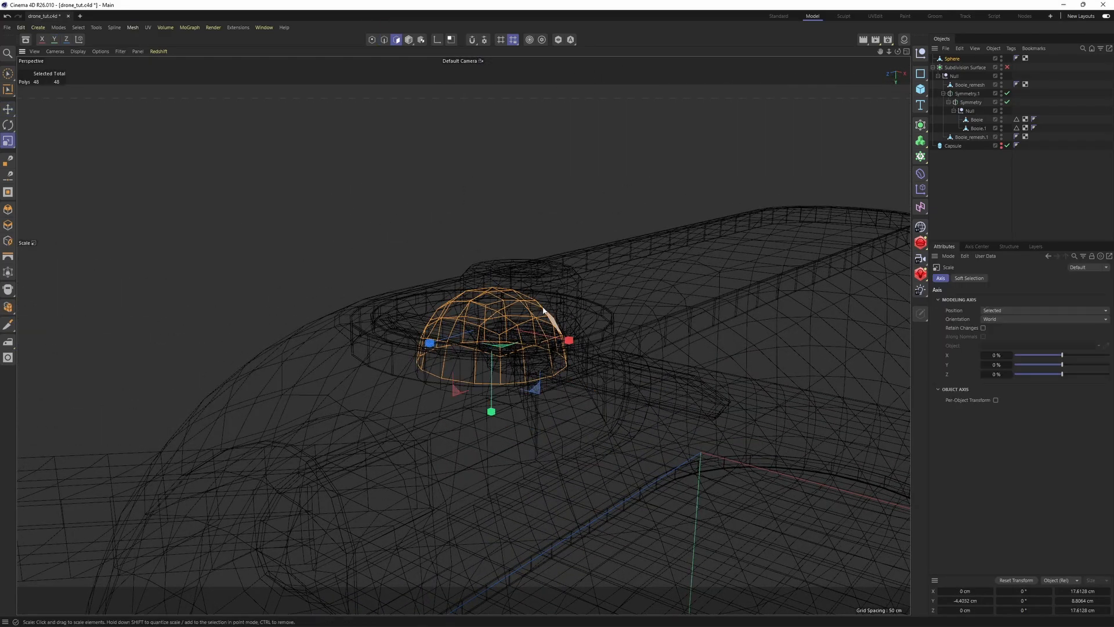
mouse_move(551, 319)
alt+mouse_down()
mouse_move(529, 310)
mouse_move(570, 312)
mouse_move(539, 332)
mouse_move(740, 357)
mouse_move(613, 315)
mouse_move(540, 320)
alt+mouse_up()
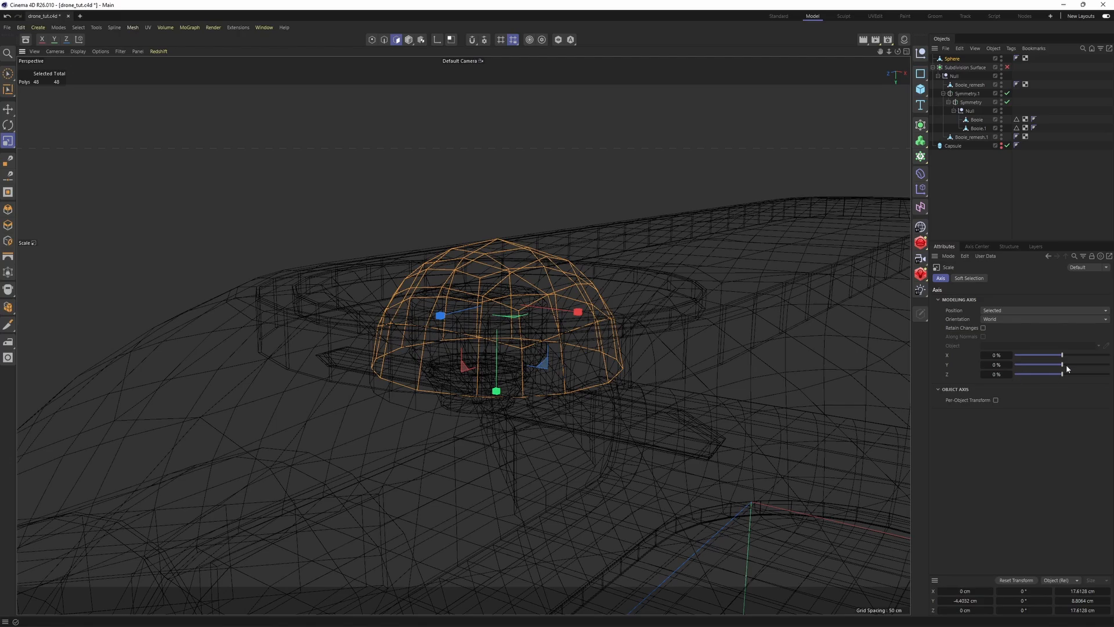
drag(1066, 364, 1109, 364)
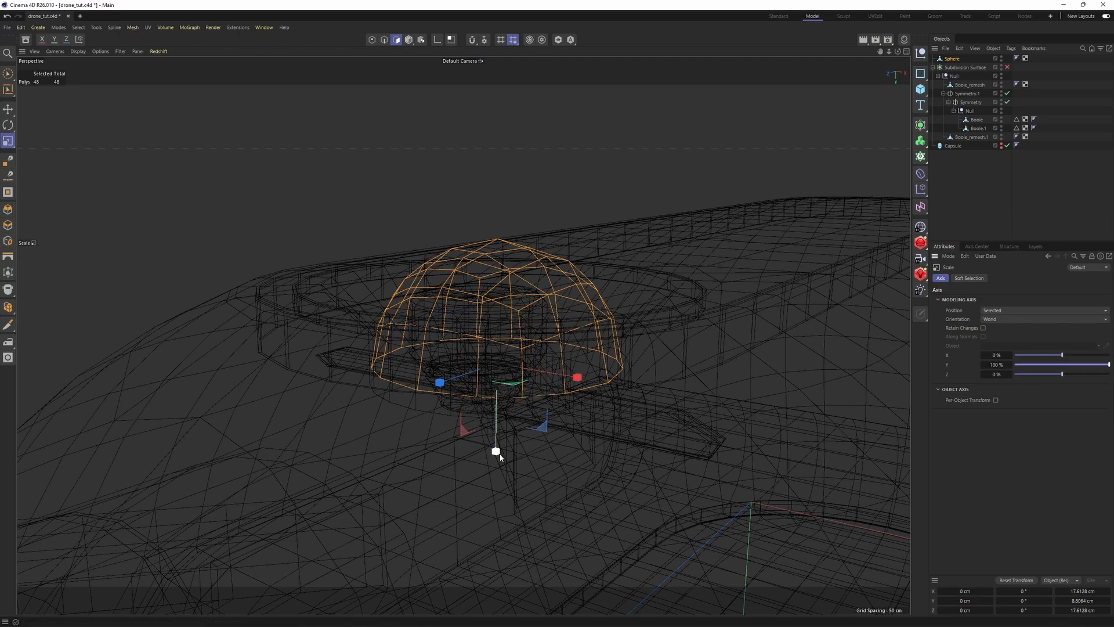
drag(499, 454, 502, 409)
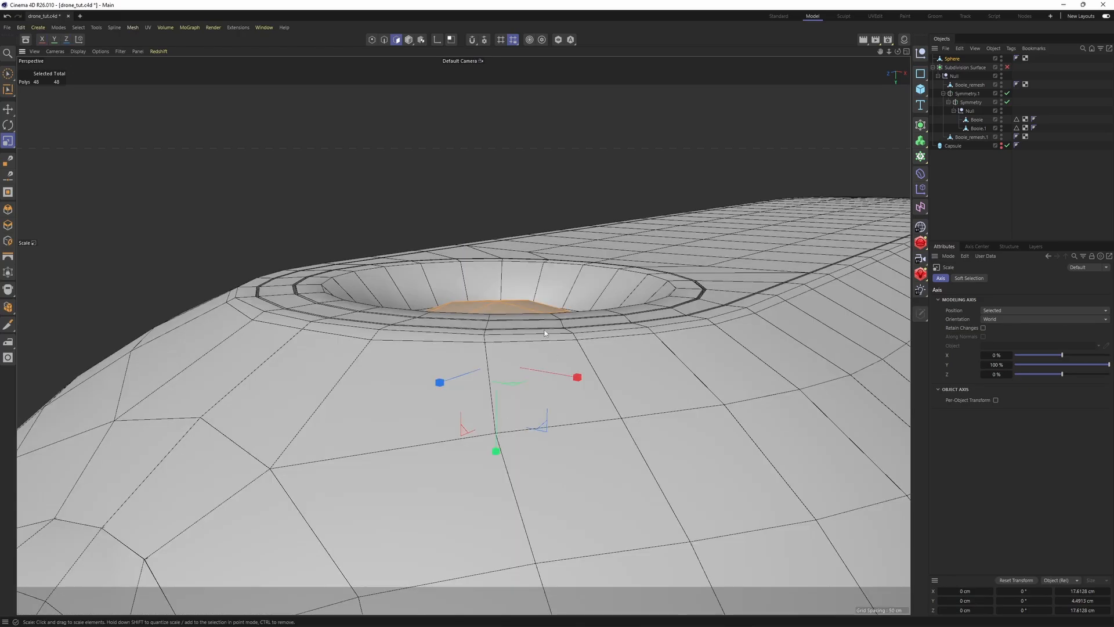
alt+drag(544, 333, 468, 372)
alt+drag(546, 292, 517, 426)
alt+drag(548, 296, 569, 339)
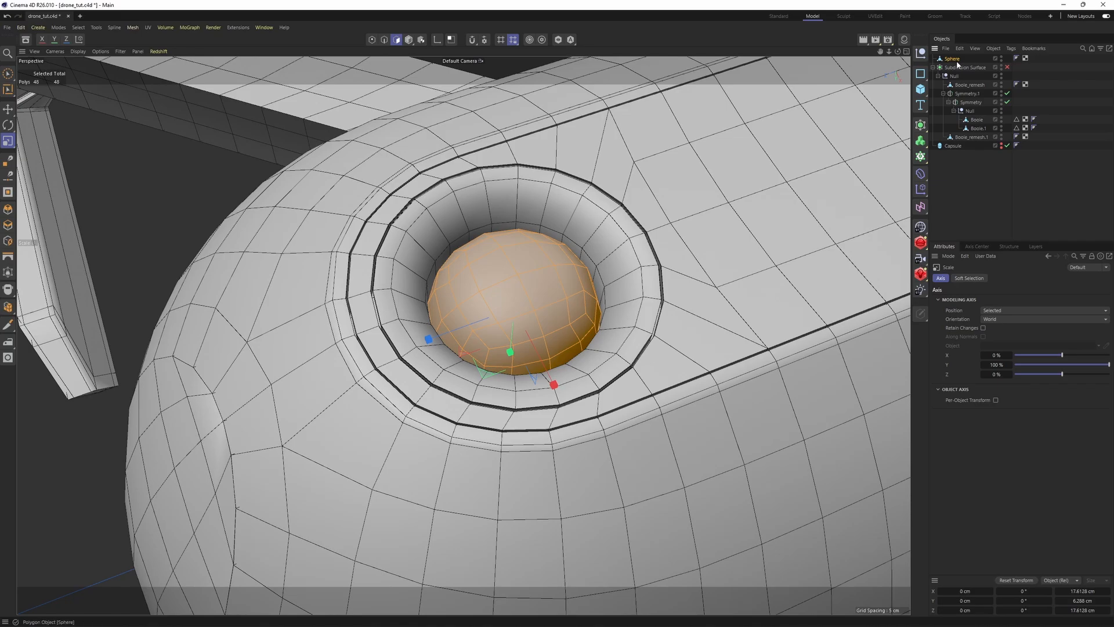
Step: Place the Sphere inside the Null under the Subdivision Surface, turn the subdivision on, and clear the selection
drag(965, 82, 965, 82)
key(q)
click(1051, 204)
alt+drag(627, 256, 589, 339)
key(ctrl+z)
key(ctrl+z)
key(q)
click(1037, 183)
Step: Switch the display to shading without lines and examine the smoothed dome in the circular opening
alt+drag(661, 279, 667, 259)
alt+right_drag(667, 259, 523, 296)
key(n)
key(a)
alt+drag(522, 296, 574, 324)
alt+right_drag(406, 328, 530, 340)
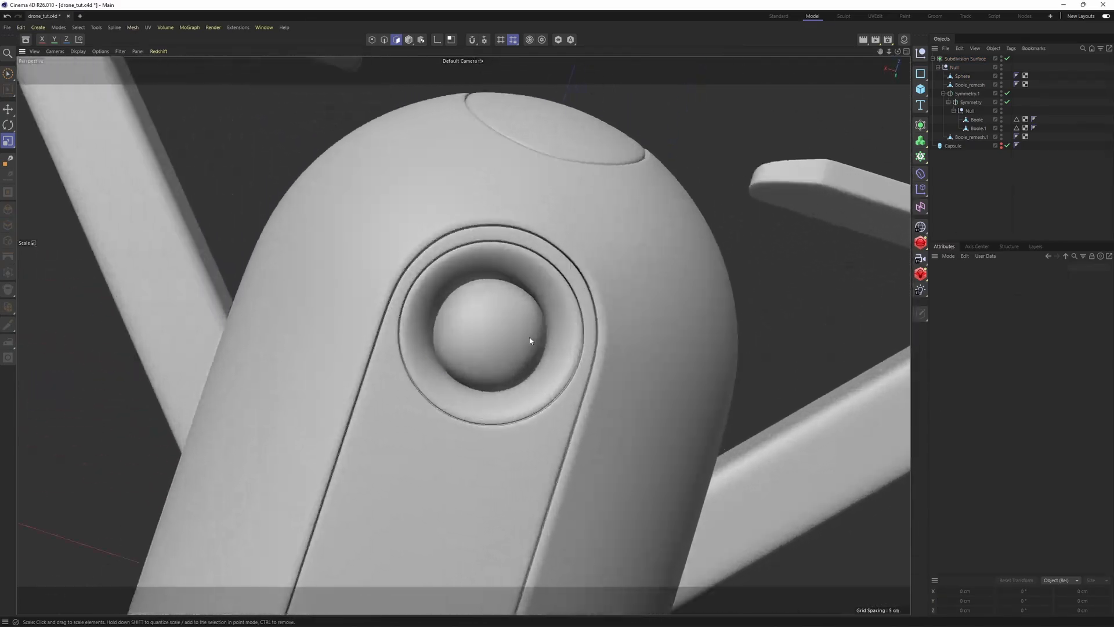
alt+drag(530, 340, 524, 318)
Step: Undo the last two actions and delete the Sphere object from the Null
key(ctrl+z)
key(ctrl+z)
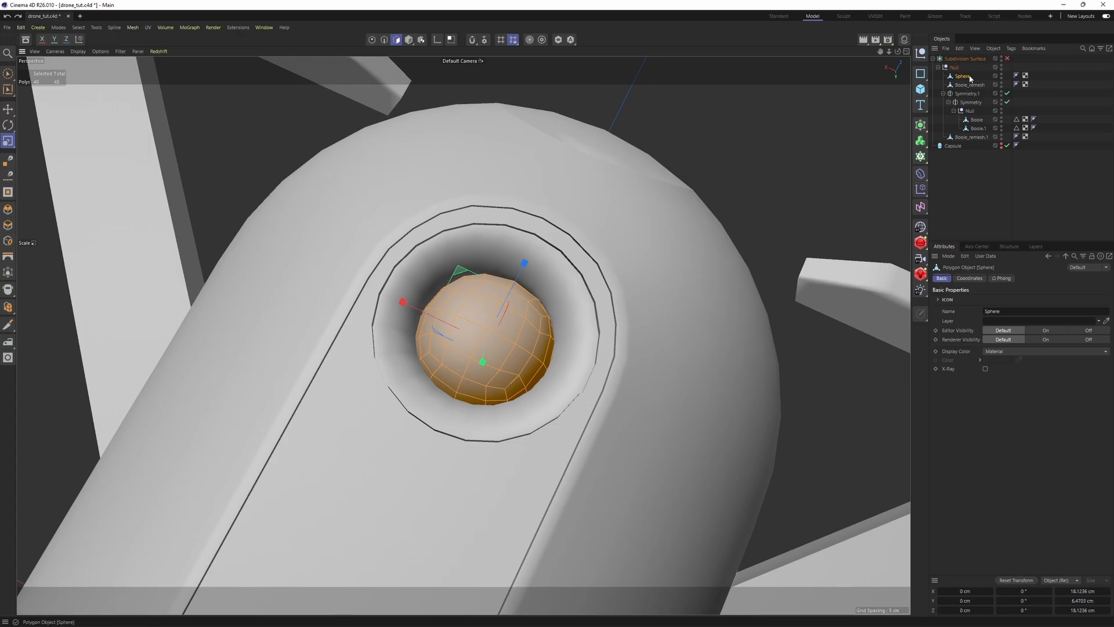
key(Delete)
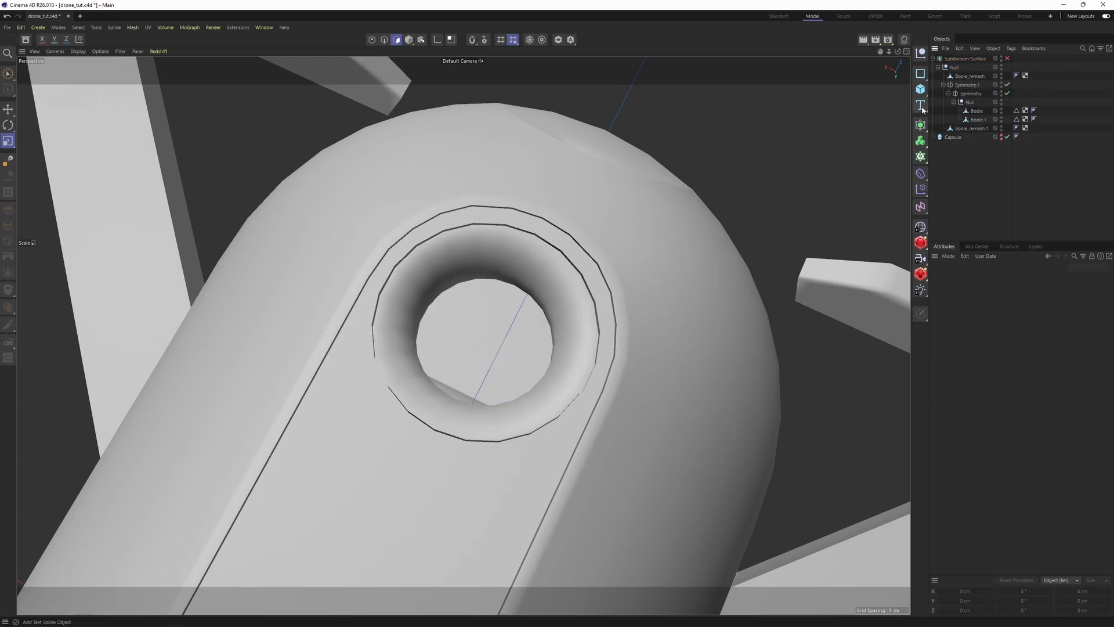
Step: Add a new Sphere, isolate it with Viewport Solo, and frame it in the view
click(920, 89)
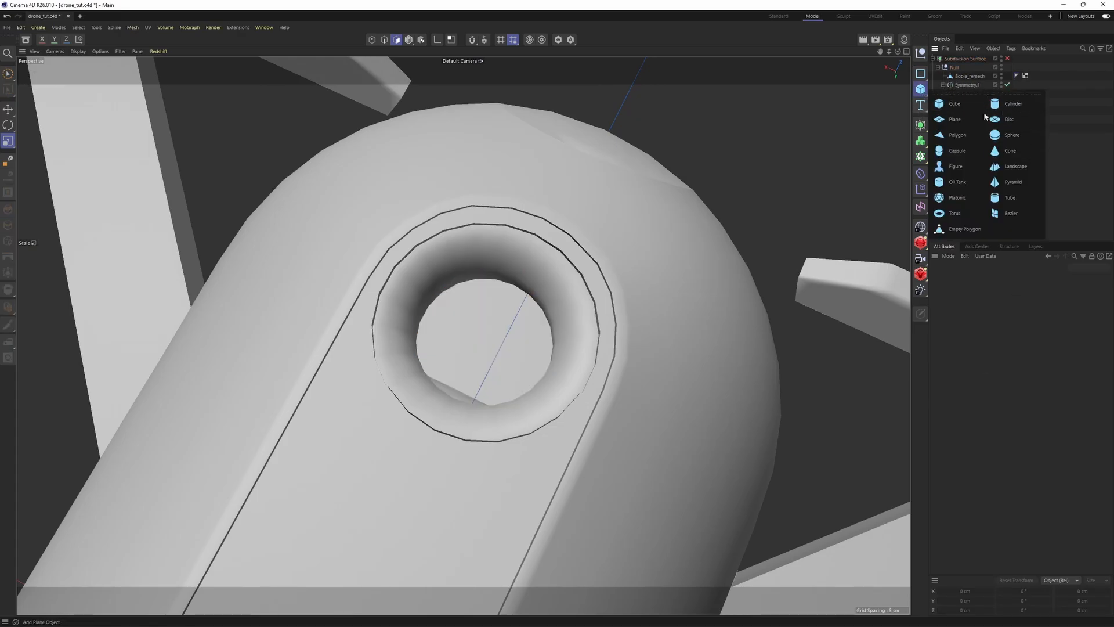
click(1016, 138)
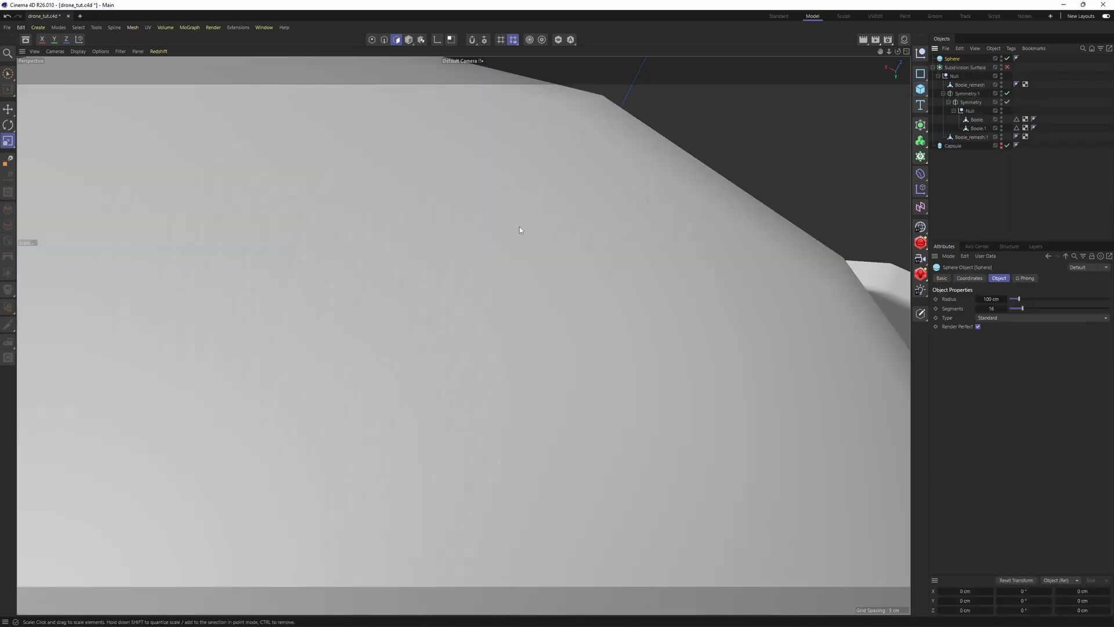
scroll(476, 226, down, 6)
alt+drag(437, 230, 522, 12)
click(556, 40)
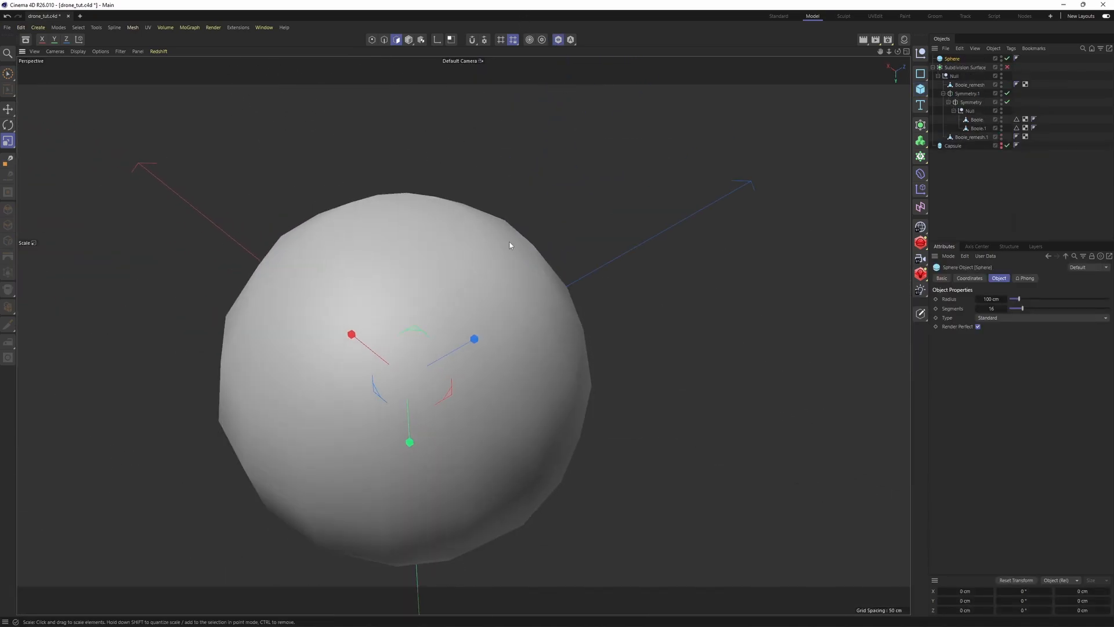
key(s)
Step: Display the sphere with shaded lines and set its type to Hexahedron
key(n)
key(b)
scroll(538, 249, down, 2)
alt+drag(528, 266, 615, 279)
click(1028, 317)
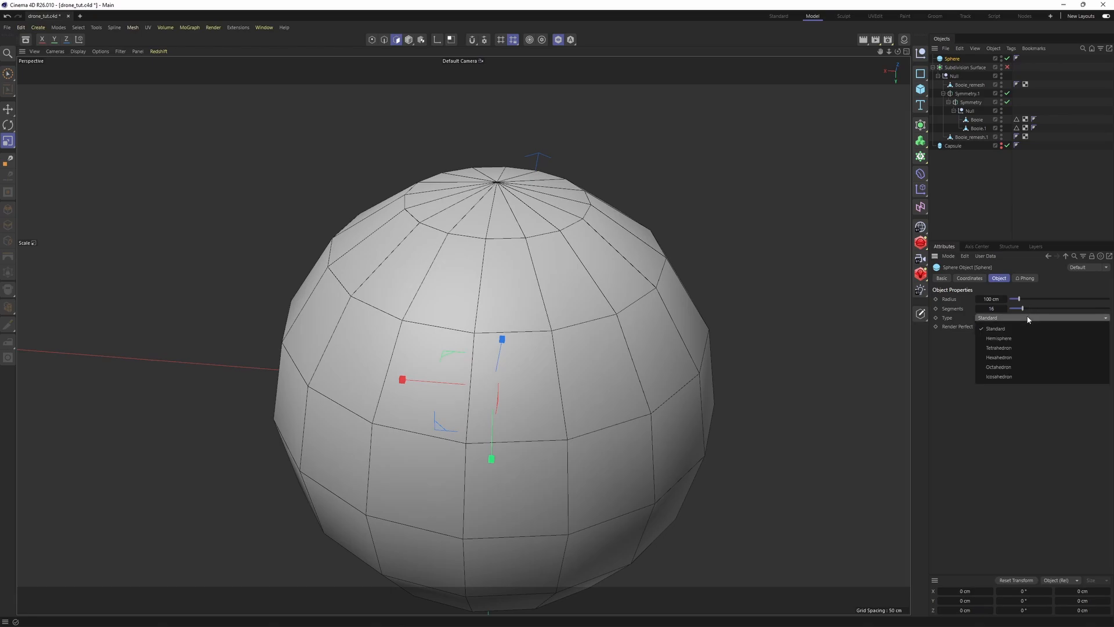
click(1011, 360)
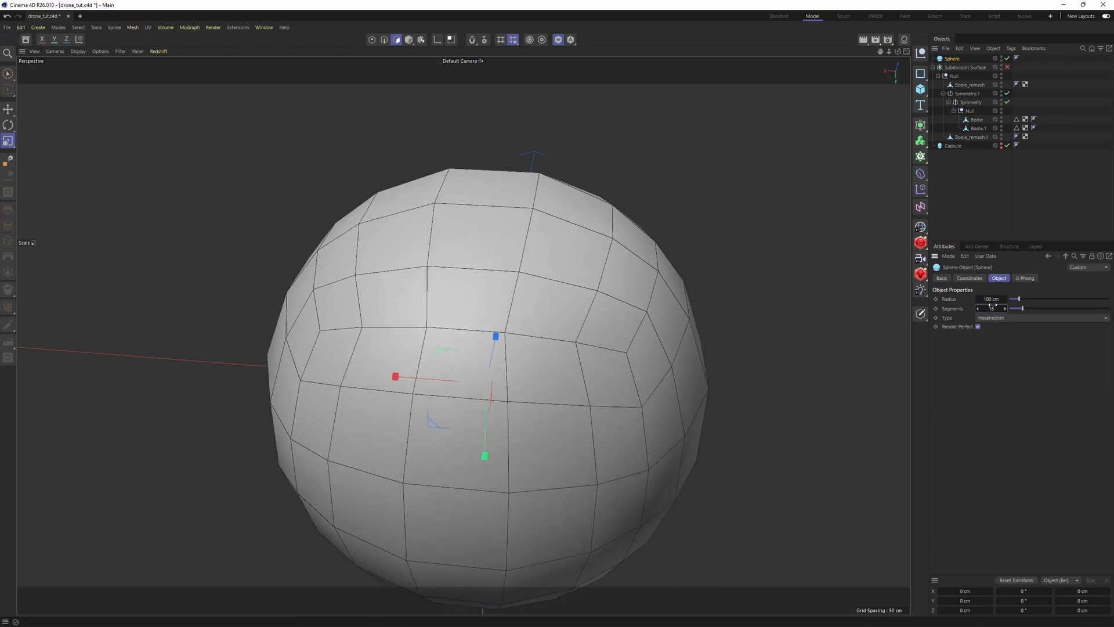
Step: Set the isolated hexahedron sphere's segment count to 12
text(12)
key(Return)
alt+drag(694, 284, 618, 325)
scroll(618, 325, down, 2)
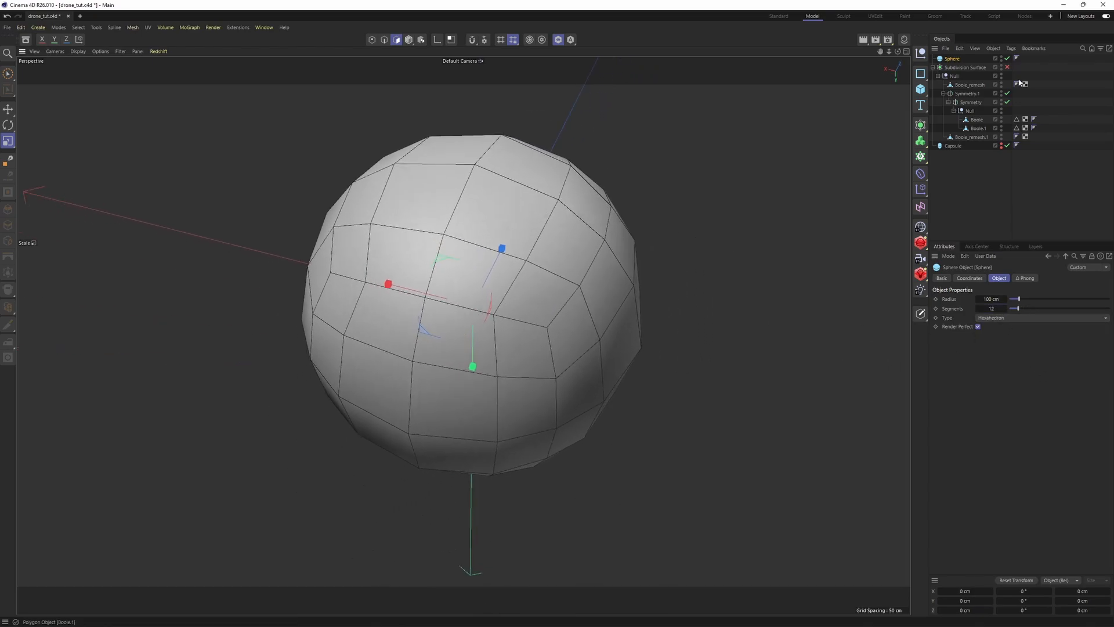
Step: Duplicate the sphere, set the copy's type to Standard, and raise its segments to 96
ctrl+drag(953, 60, 960, 68)
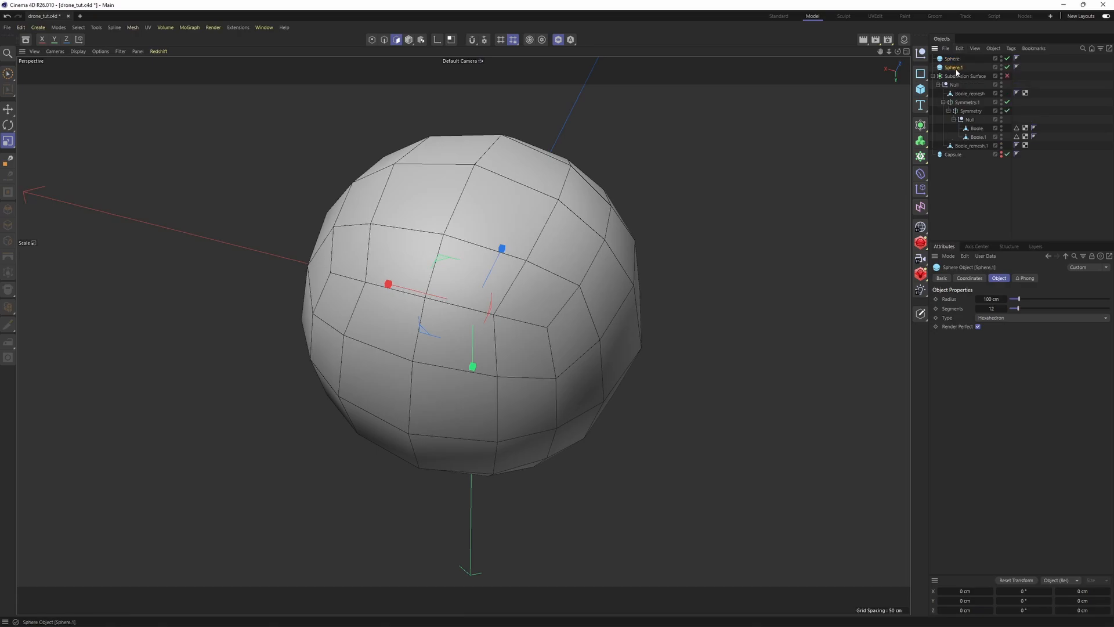
click(1001, 318)
click(1008, 329)
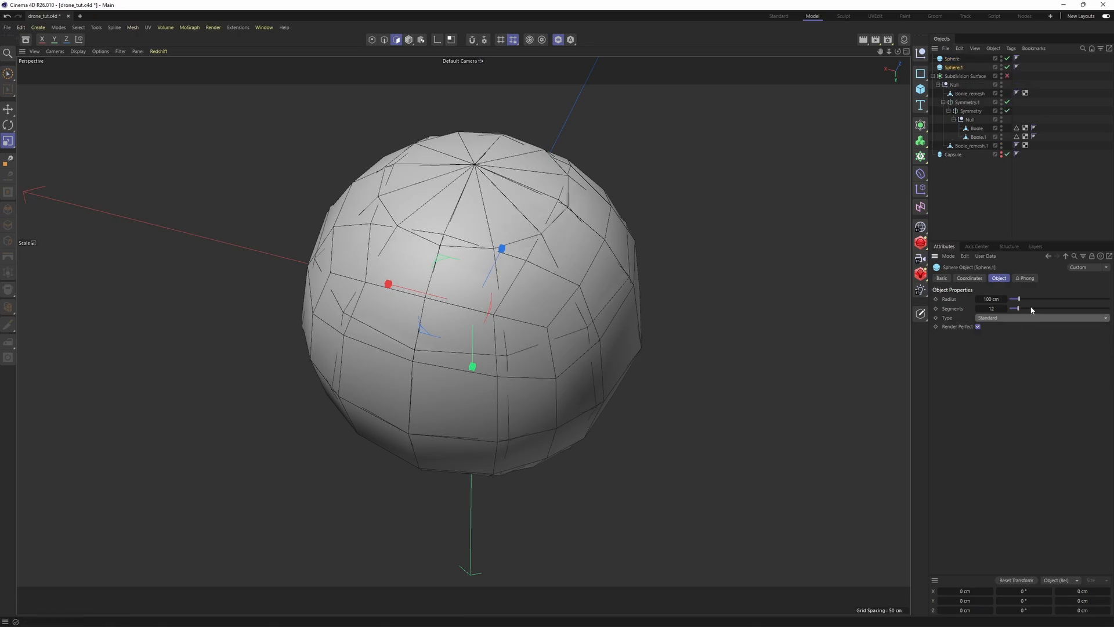
drag(1026, 310, 1107, 317)
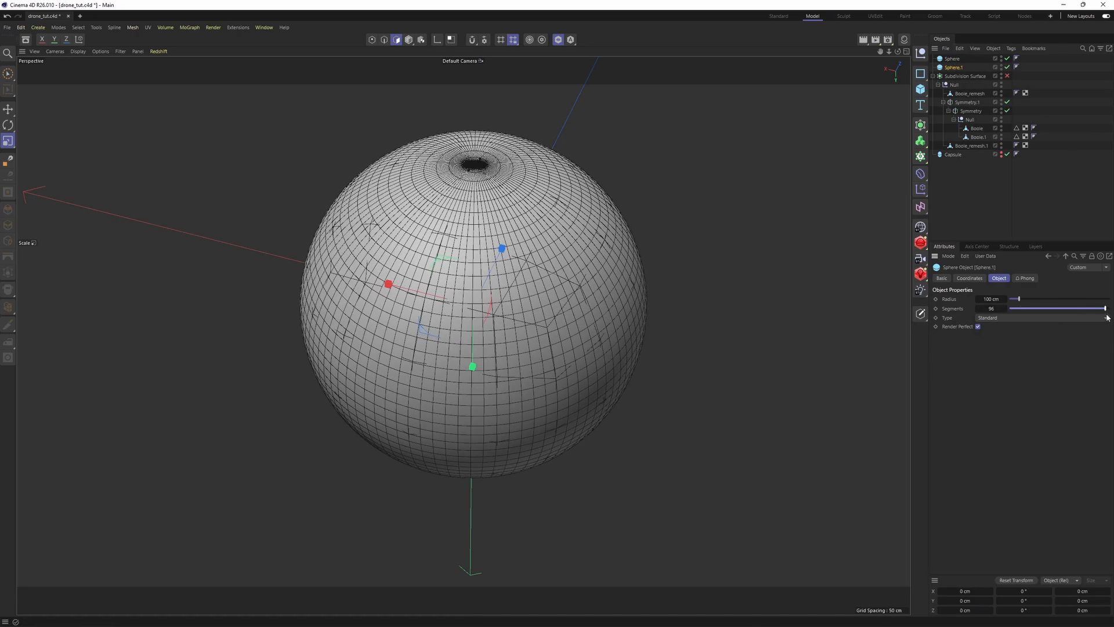
Step: Hide the Sphere.1 copy and add a Shrink Wrap deformer to the original sphere with Sphere.1 as target
click(1002, 67)
click(921, 174)
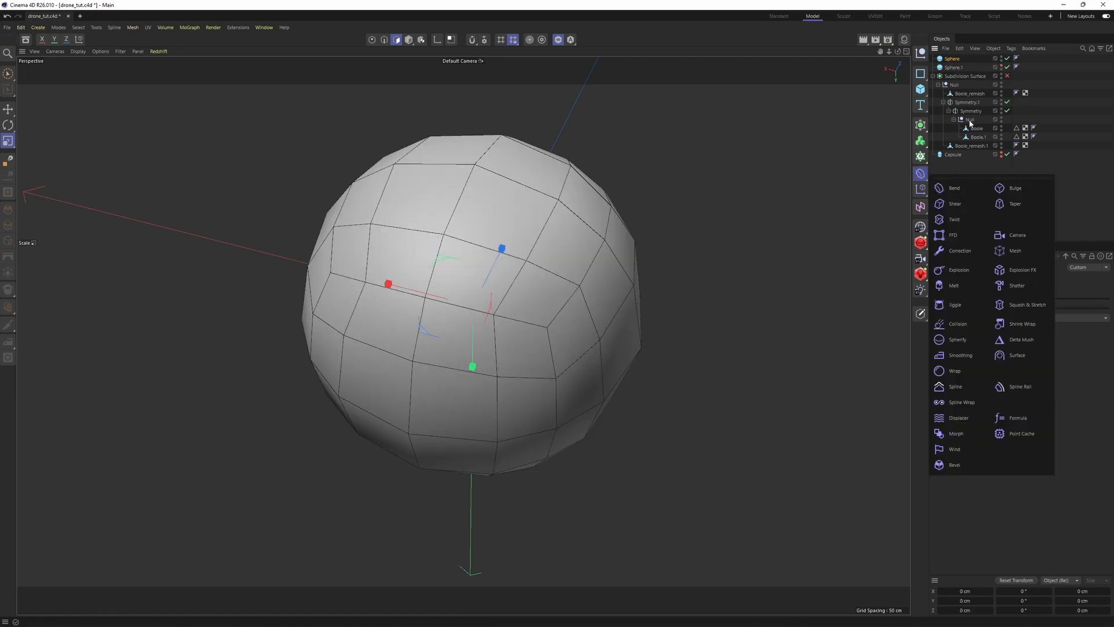
click(1022, 324)
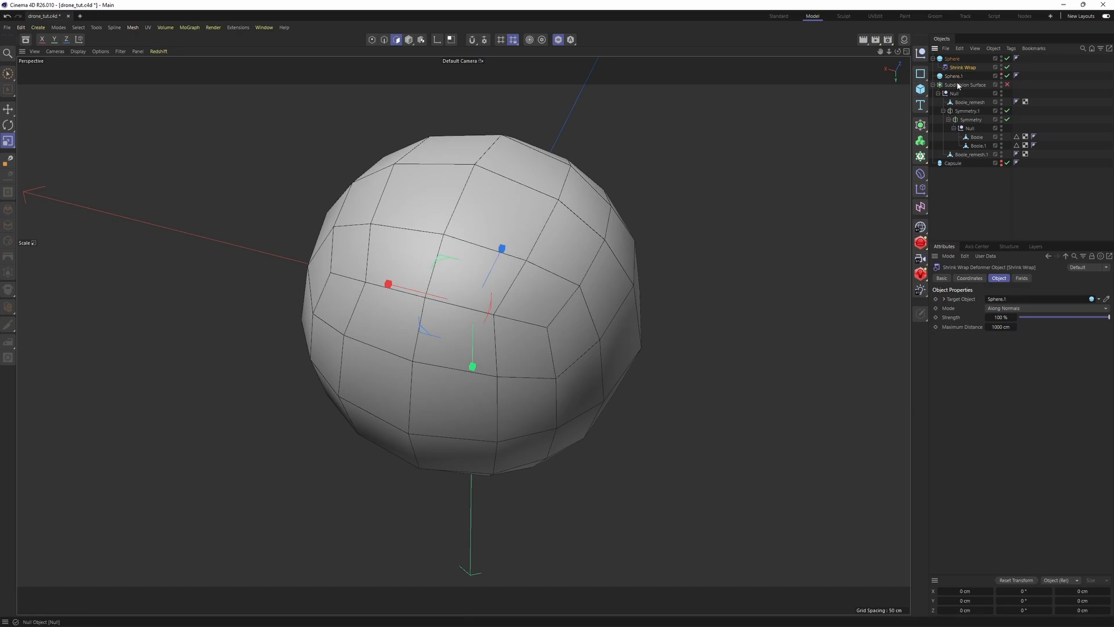
Step: Add a Smoothing deformer above the Shrink Wrap on the original sphere and toggle it to compare the effect
click(950, 59)
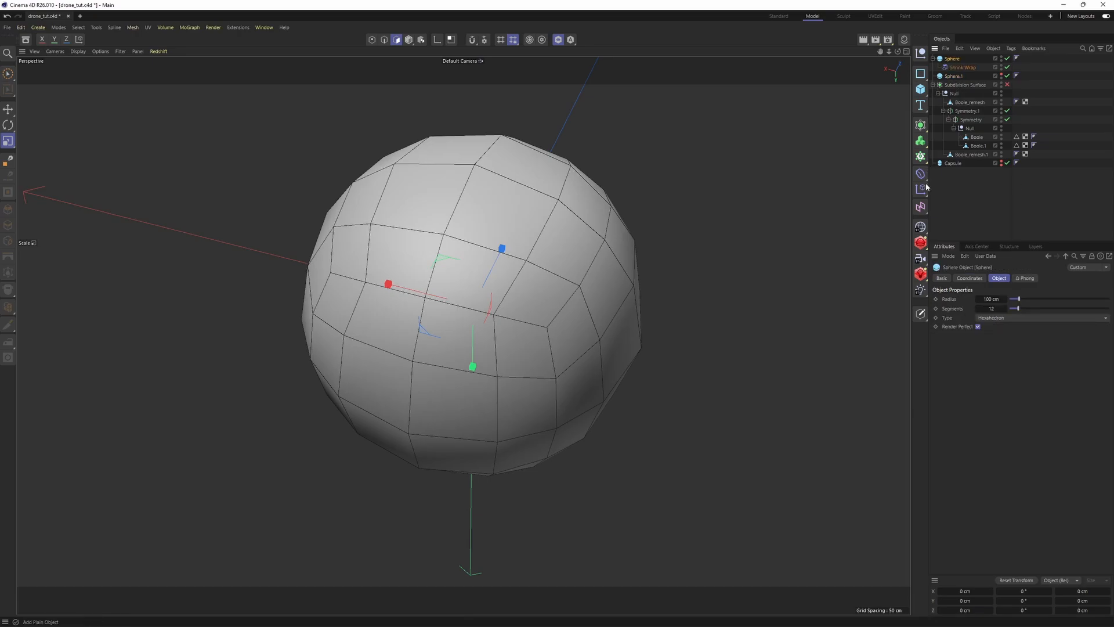
click(921, 174)
click(959, 355)
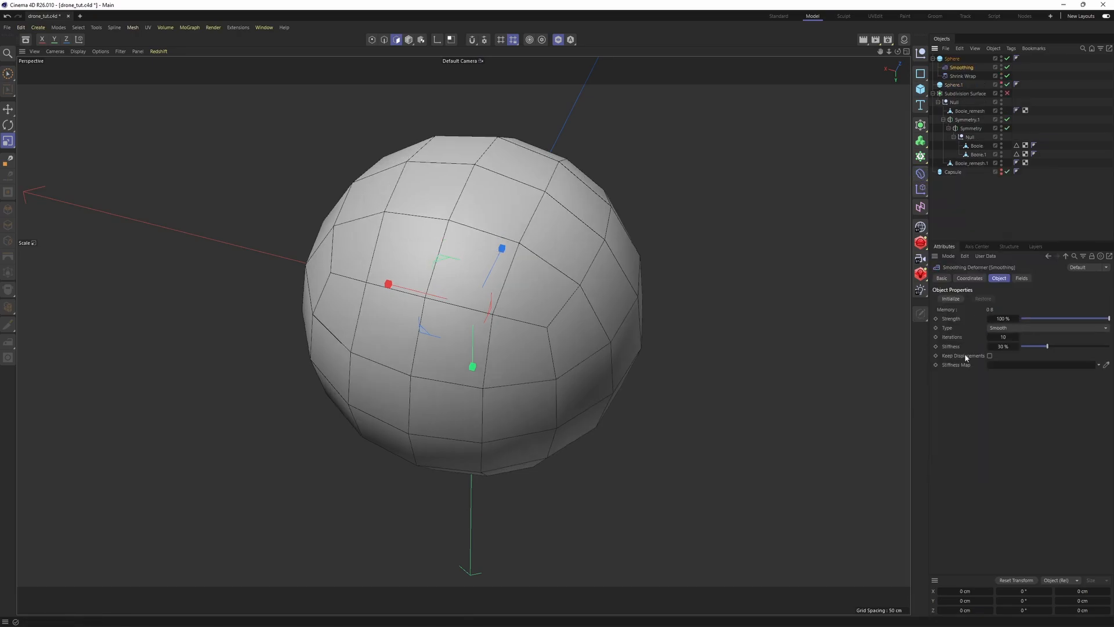
click(1008, 67)
click(1008, 67)
click(1008, 68)
click(1008, 68)
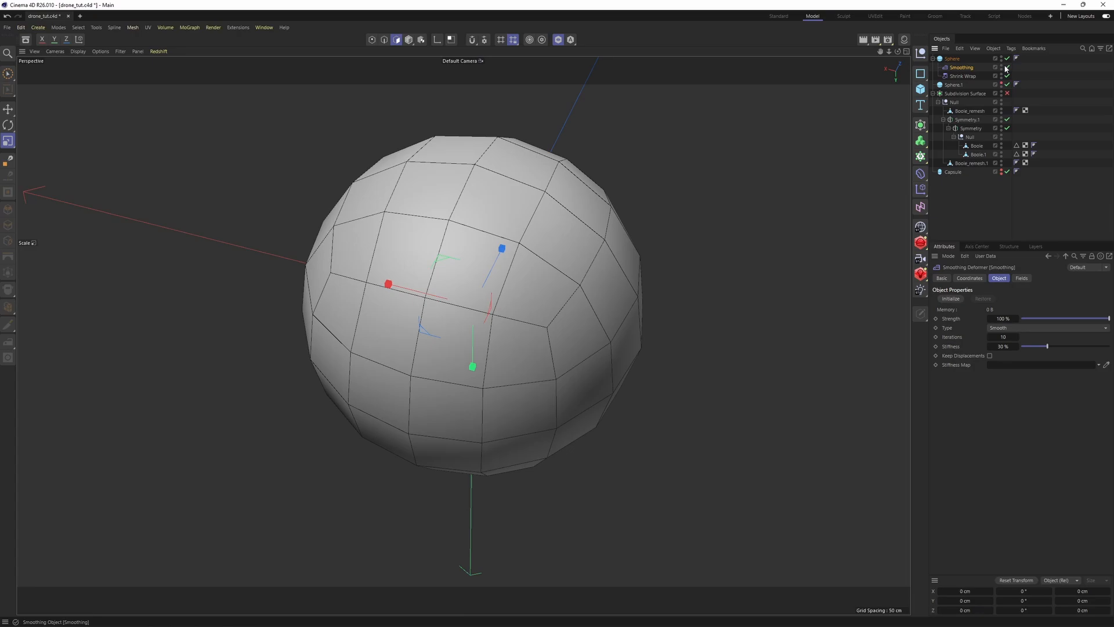
Step: Select the Smoothing and Shrink Wrap deformers and examine the polygon distribution around the sphere
shift+click(961, 77)
alt+middle_drag(609, 217, 620, 261)
alt+drag(619, 261, 586, 288)
alt+middle_drag(587, 288, 594, 315)
alt+right_drag(594, 316, 624, 316)
alt+middle_drag(623, 316, 634, 328)
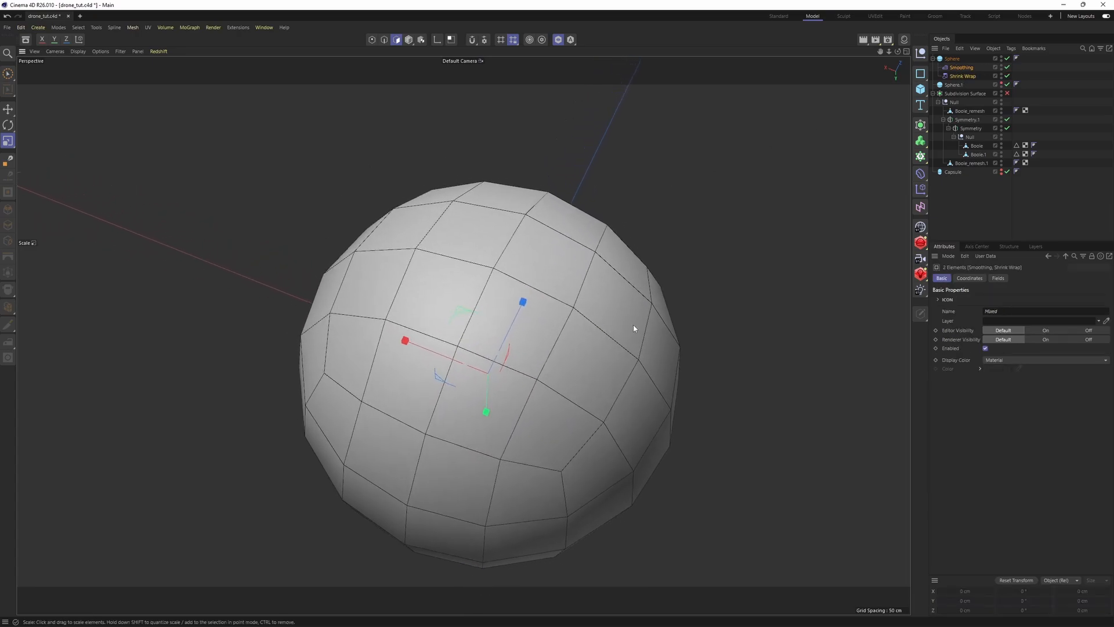
alt+drag(604, 276, 613, 242)
Step: Bake the deformed sphere into a single mesh with Connect Objects + Delete and remove the Sphere.1 copy
click(952, 60)
key(c)
key(ctrl+z)
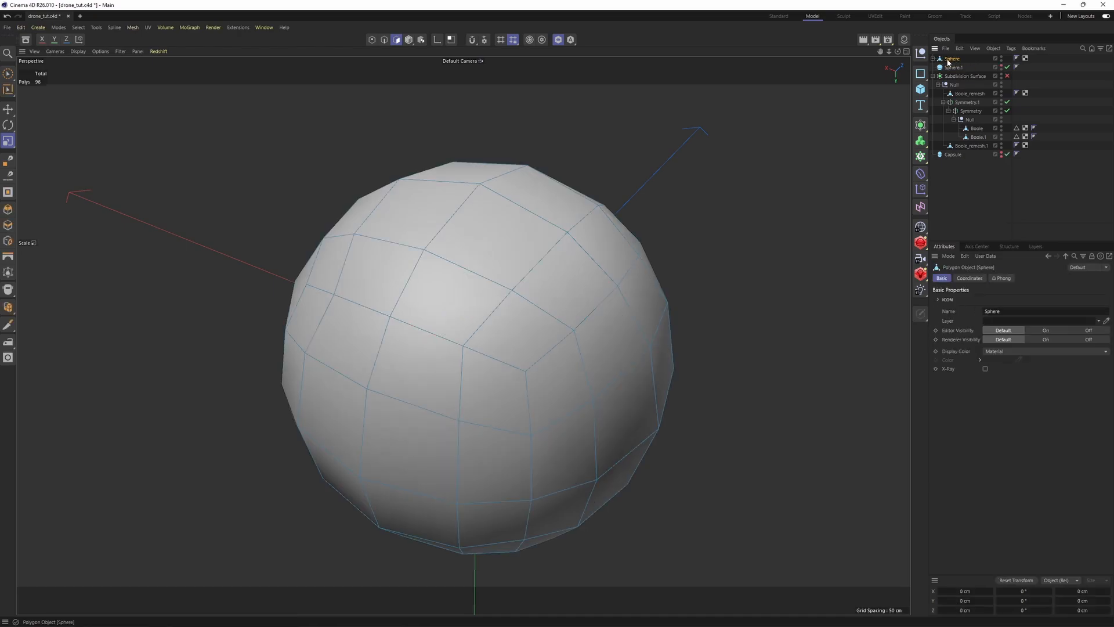
right_click(952, 59)
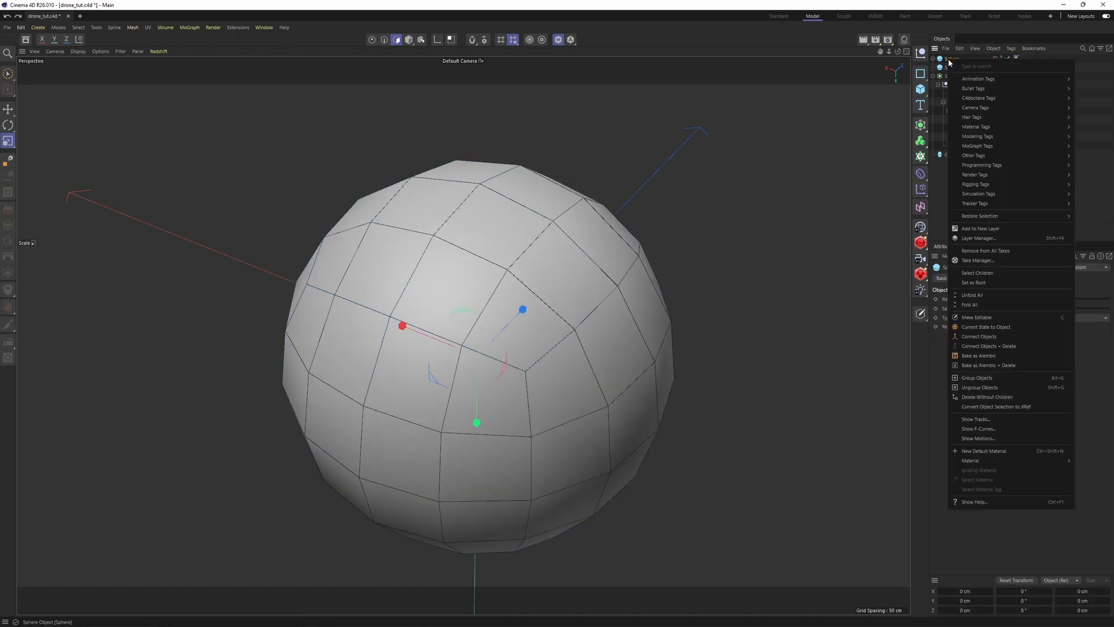
click(1005, 347)
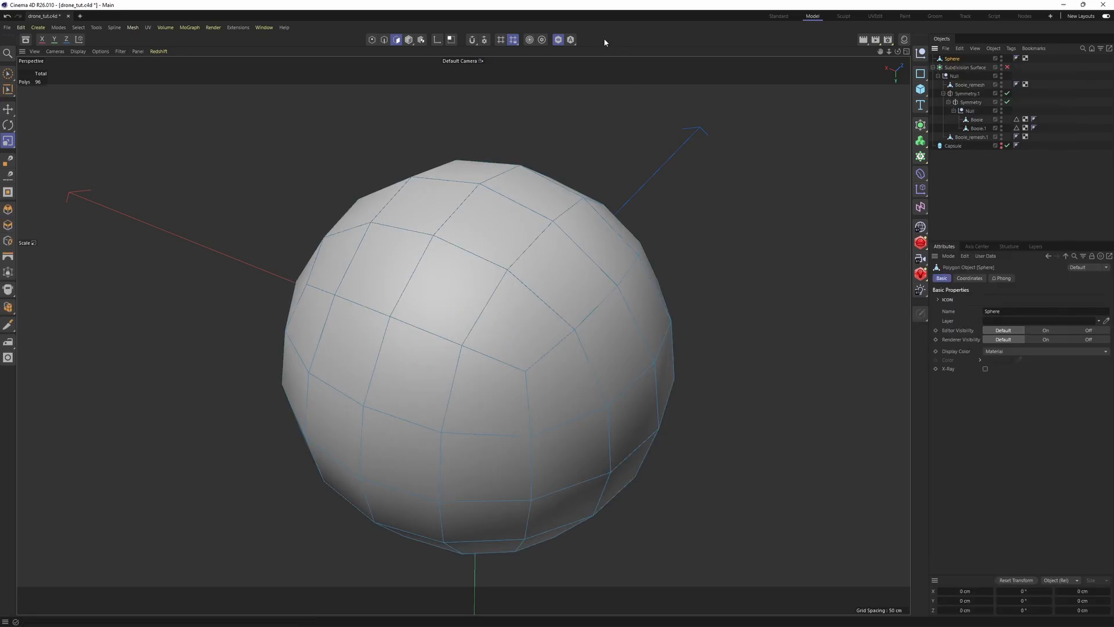
Step: Leave Viewport Solo and move the sphere in the top view onto the drone body's circular opening
click(556, 42)
key(Return)
key(r)
middle_click(542, 264)
middle_click(631, 218)
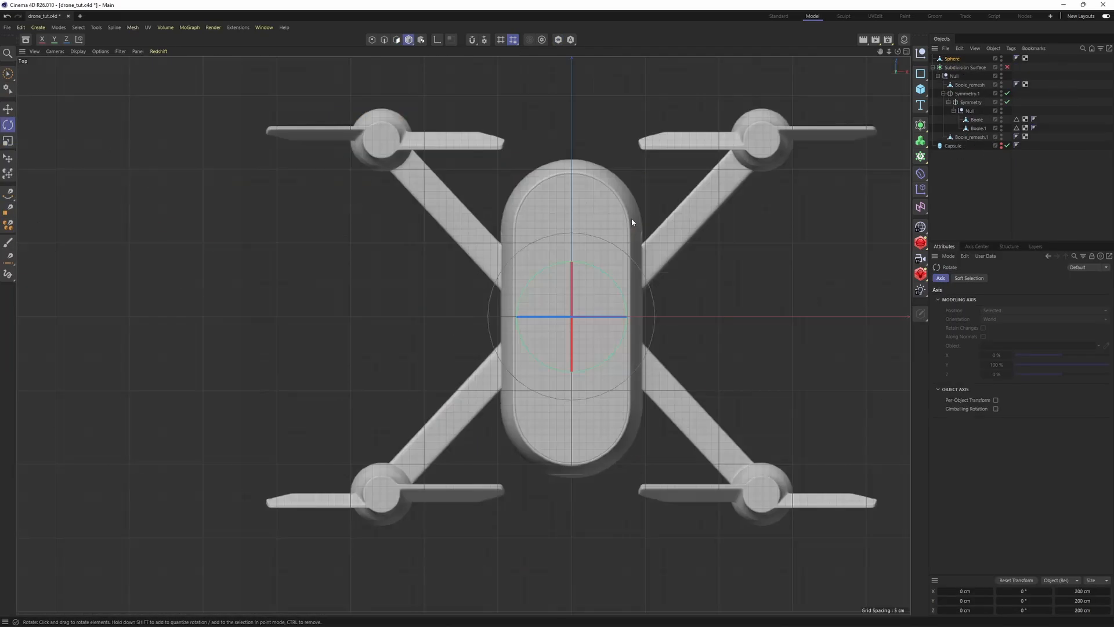
key(s)
key(e)
scroll(474, 269, down, 3)
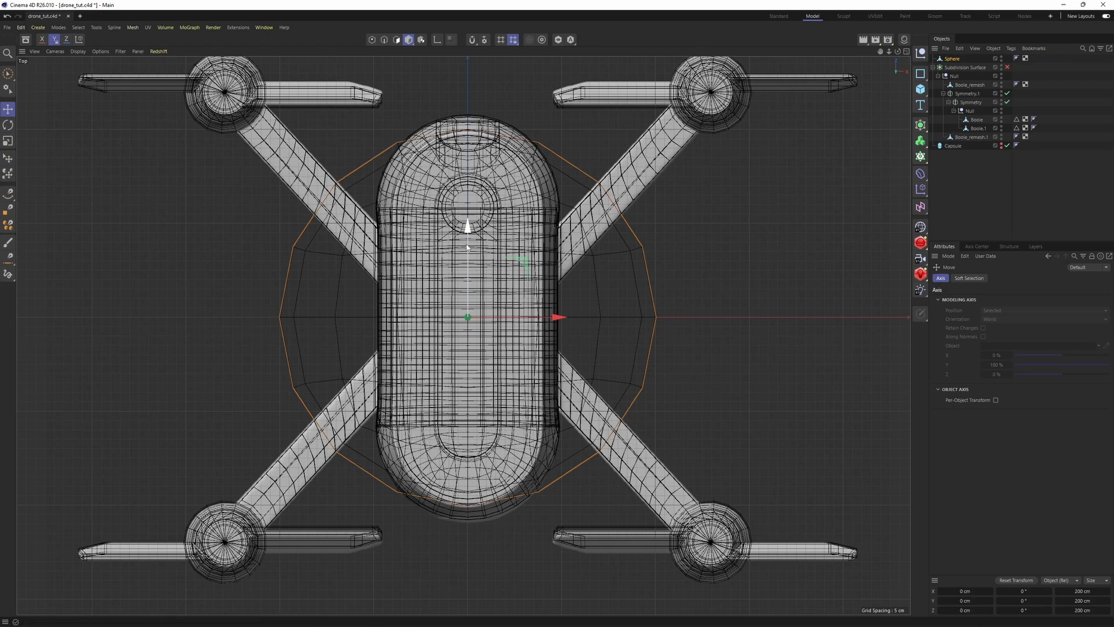
drag(467, 248, 467, 140)
Step: Scale the sphere down to about 18.2 cm across and move it vertically into the circular opening
key(t)
drag(610, 290, 424, 313)
middle_click(424, 308)
middle_click(424, 302)
key(e)
alt+drag(464, 279, 534, 307)
scroll(532, 238, up, 5)
drag(543, 248, 549, 241)
Step: In wireframe display, fill-select the sphere's inner half from its equator edge loop and delete it
alt+drag(506, 415, 536, 344)
key(Return)
key(n)
key(g)
double_click(536, 346)
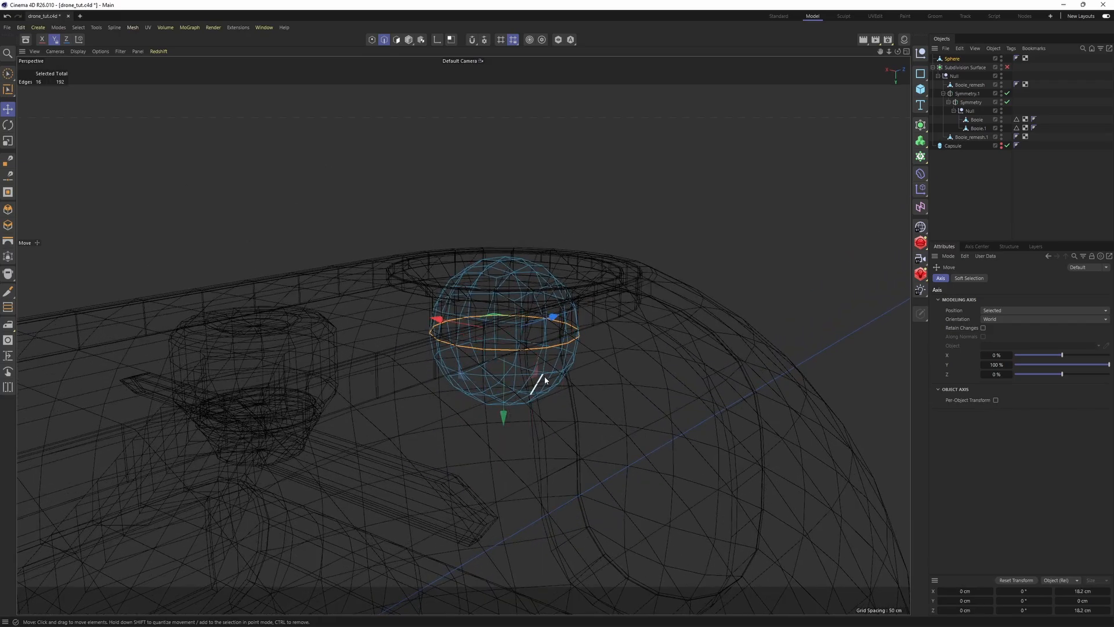
key(u)
key(f)
click(544, 377)
key(Delete)
Step: Flatten the remaining dome to about 6.5 cm high and restore the shaded display with lines
key(ctrl+a)
key(t)
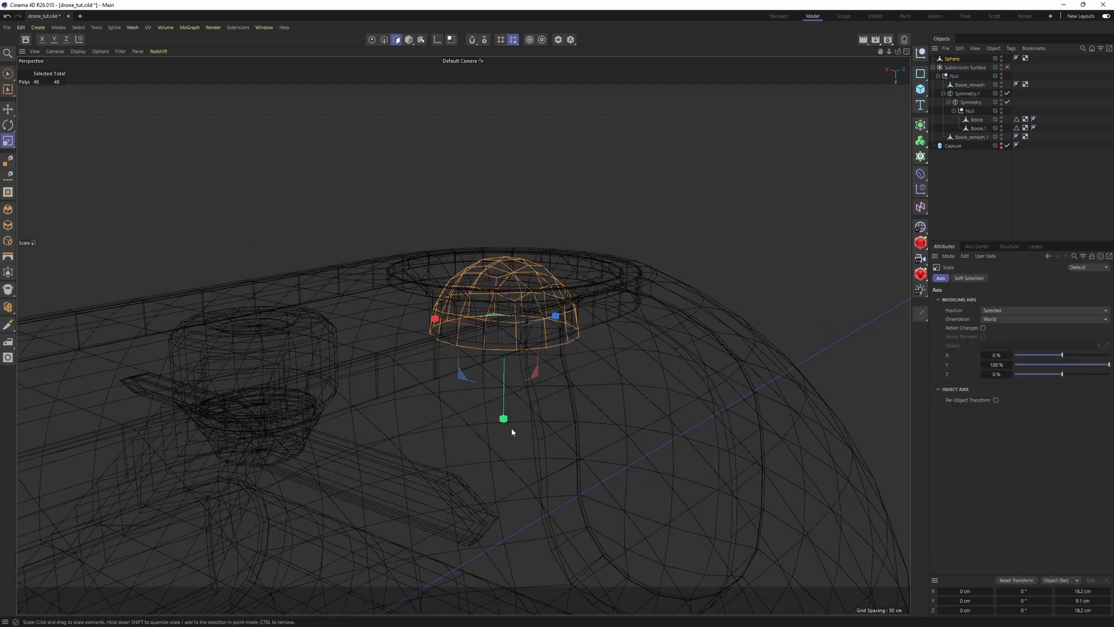
mouse_move(512, 432)
mouse_down()
mouse_move(505, 348)
mouse_move(517, 352)
mouse_move(507, 388)
mouse_move(554, 396)
mouse_up()
key(e)
key(n)
key(b)
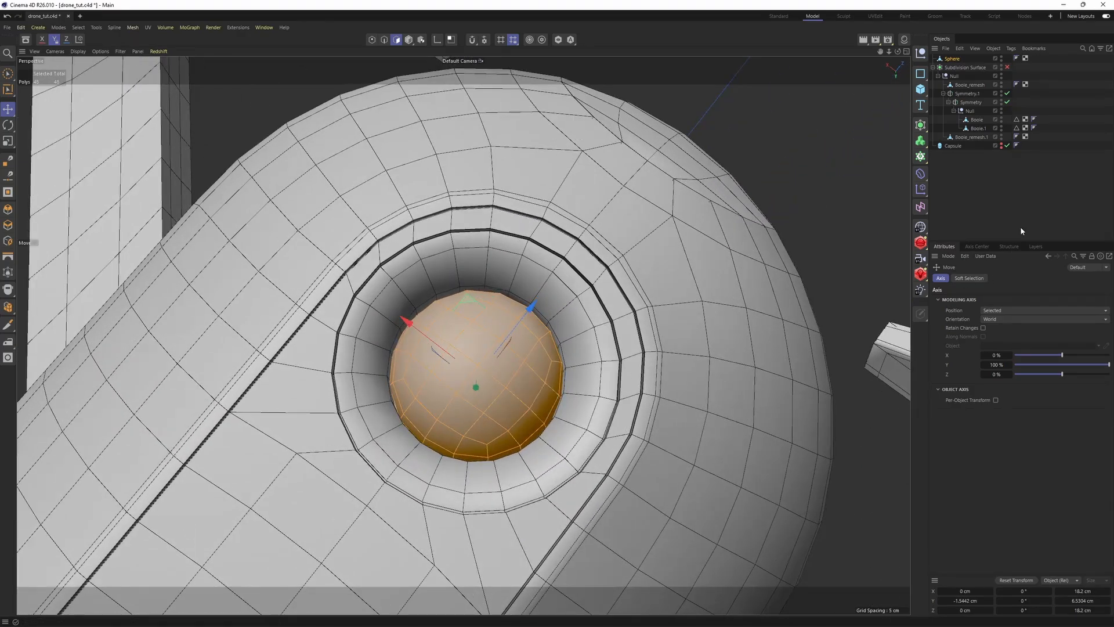
Step: Move the Sphere into the Null under the Subdivision Surface, enable smoothing, and display shading without lines
drag(956, 71, 957, 77)
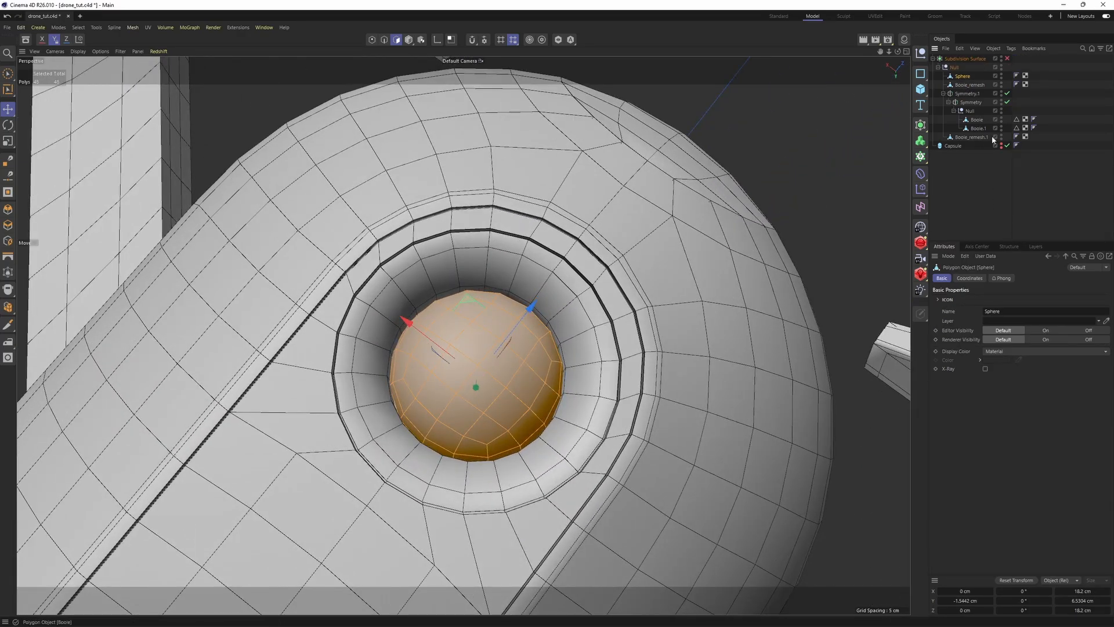
key(q)
click(999, 182)
key(n)
key(a)
Step: Examine the smoothed dome in its opening and the oval panel on the drone's front
mouse_move(531, 312)
alt+mouse_down()
mouse_move(585, 320)
mouse_move(574, 330)
alt+mouse_up()
alt+middle_drag(573, 331, 450, 311)
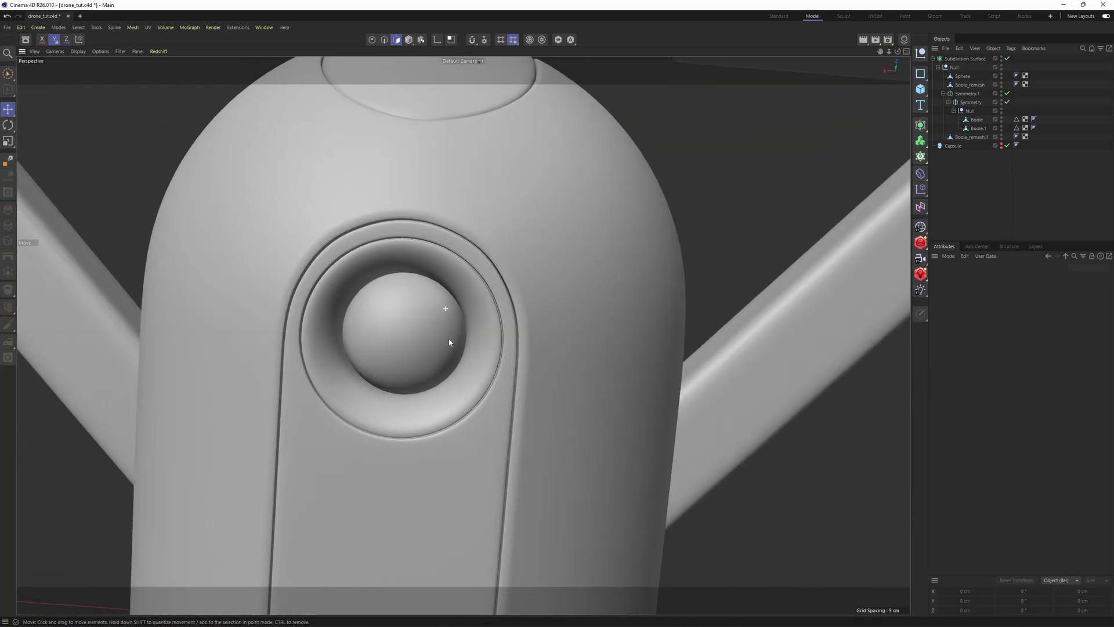
alt+right_drag(449, 310, 363, 358)
alt+drag(363, 359, 366, 312)
scroll(366, 311, down, 3)
alt+drag(487, 309, 486, 354)
key(ctrl+z)
alt+drag(482, 284, 477, 340)
key(Return)
alt+middle_drag(560, 279, 593, 283)
alt+drag(593, 283, 596, 315)
alt+middle_drag(597, 282, 601, 320)
Step: Add a Cylinder and set its orientation to +Z so that it points along the drone body
click(966, 164)
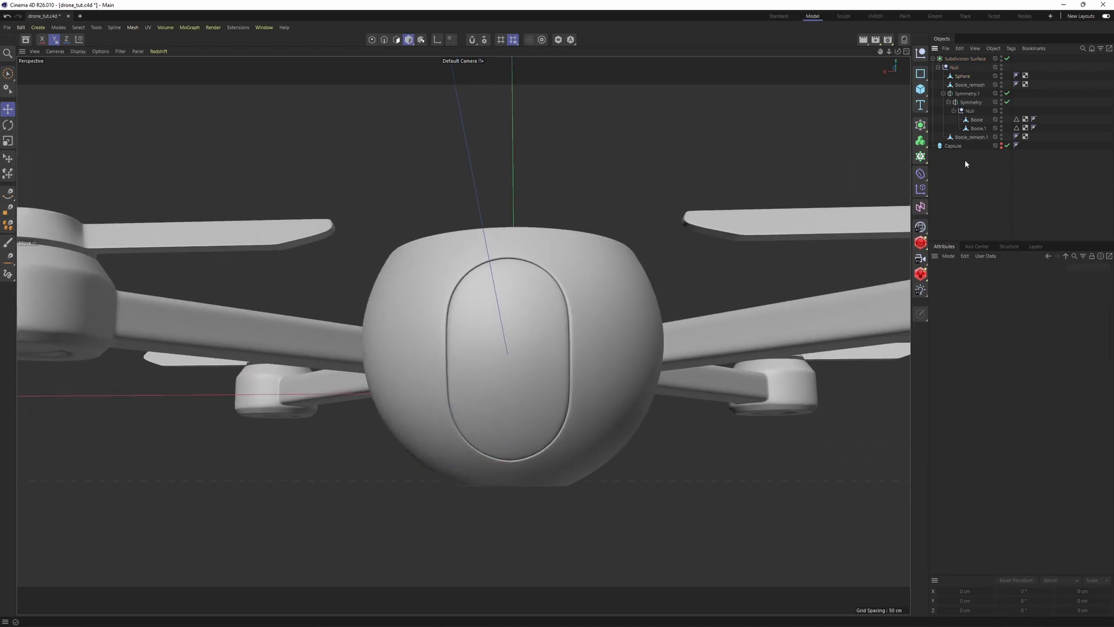
click(926, 91)
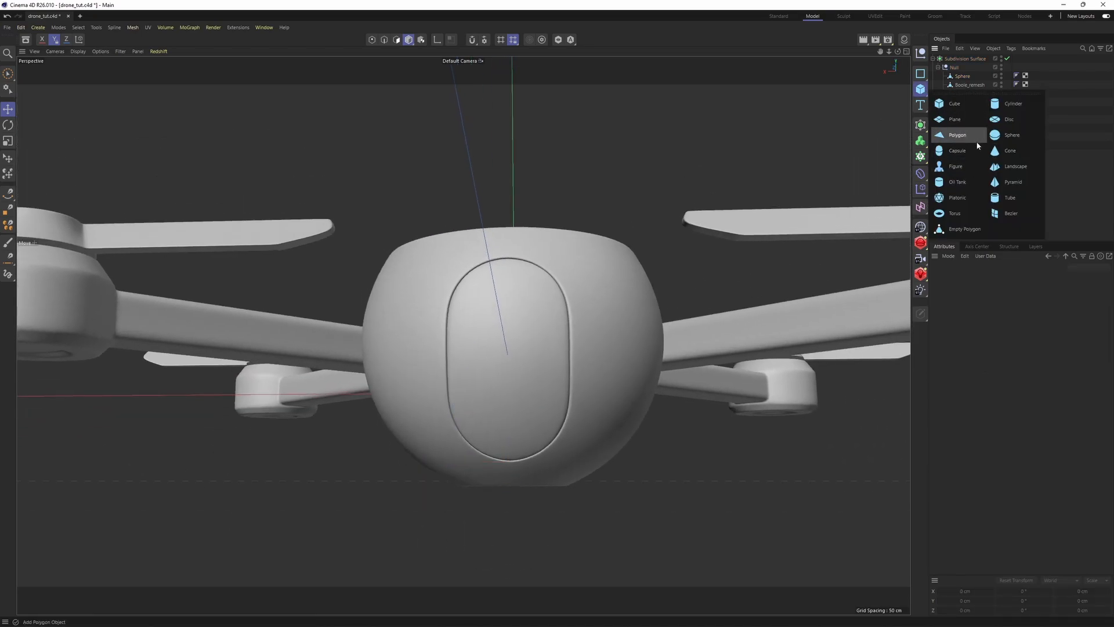
click(999, 109)
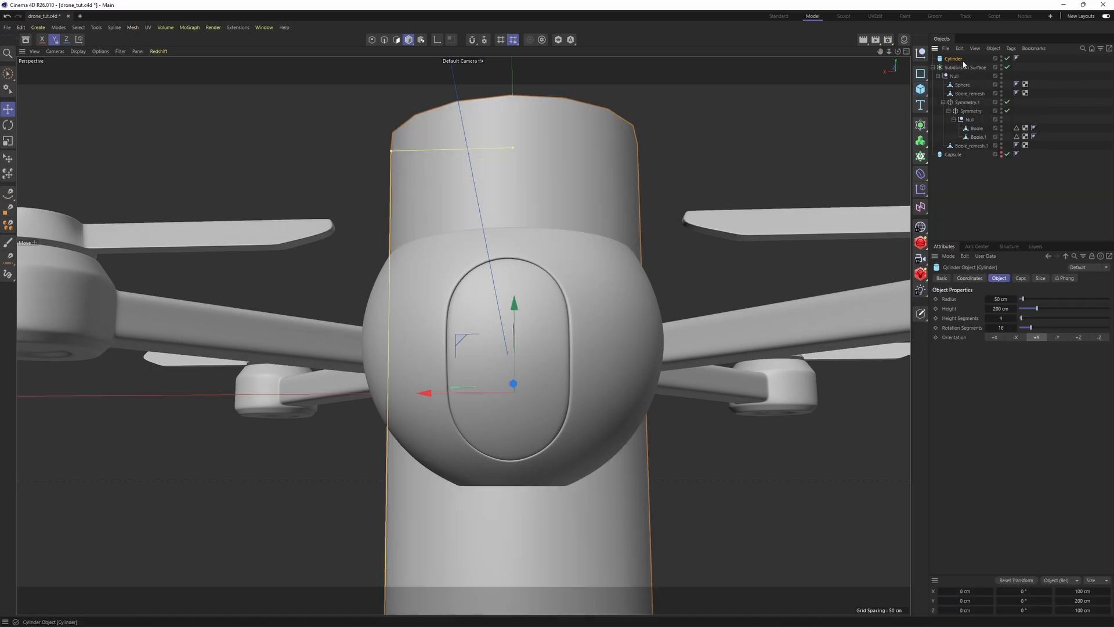
click(1077, 338)
alt+middle_drag(531, 372, 567, 340)
alt+drag(548, 278, 498, 291)
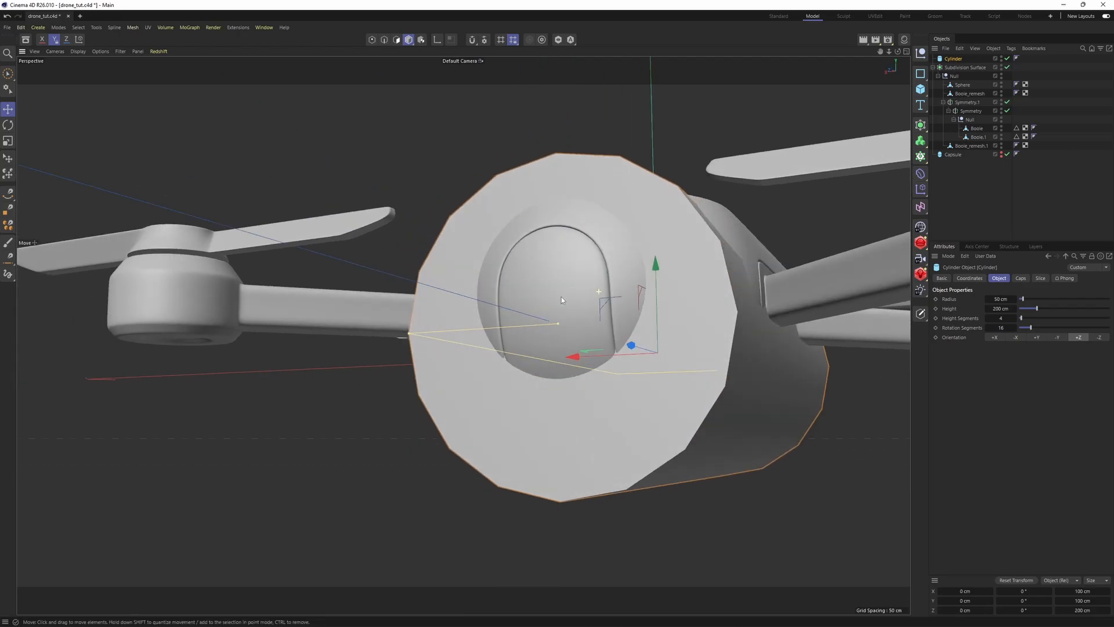
Step: Reduce the cylinder's radius to about 14.7 cm and align it with the front oval's upper part, at about 10.5 cm in Y
drag(654, 265, 652, 227)
key(F5)
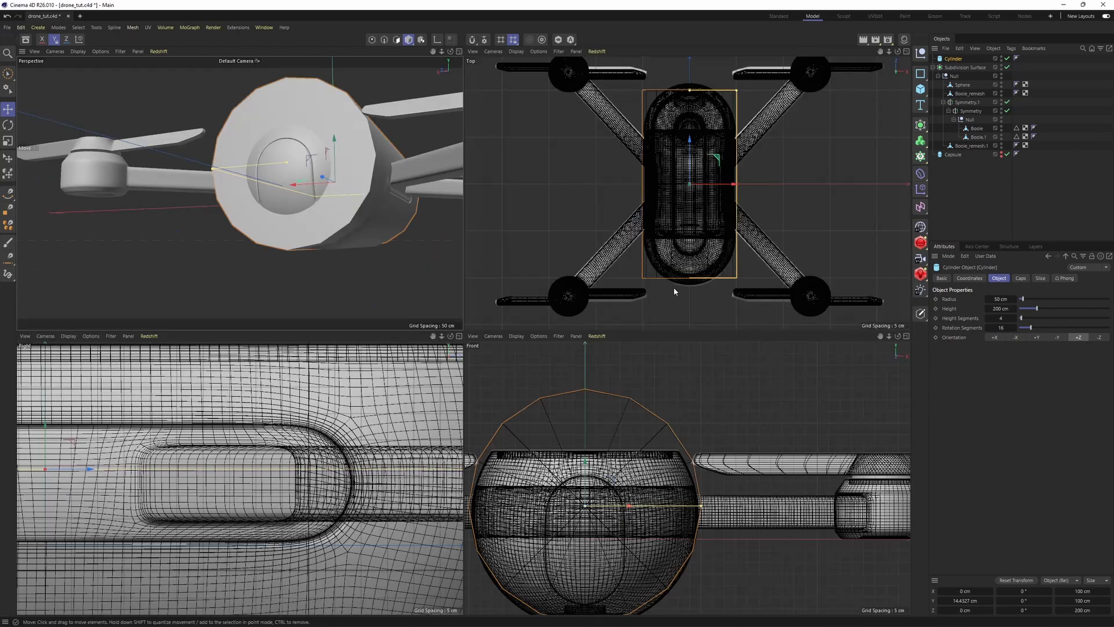
key(F4)
drag(765, 310, 602, 318)
drag(541, 221, 540, 233)
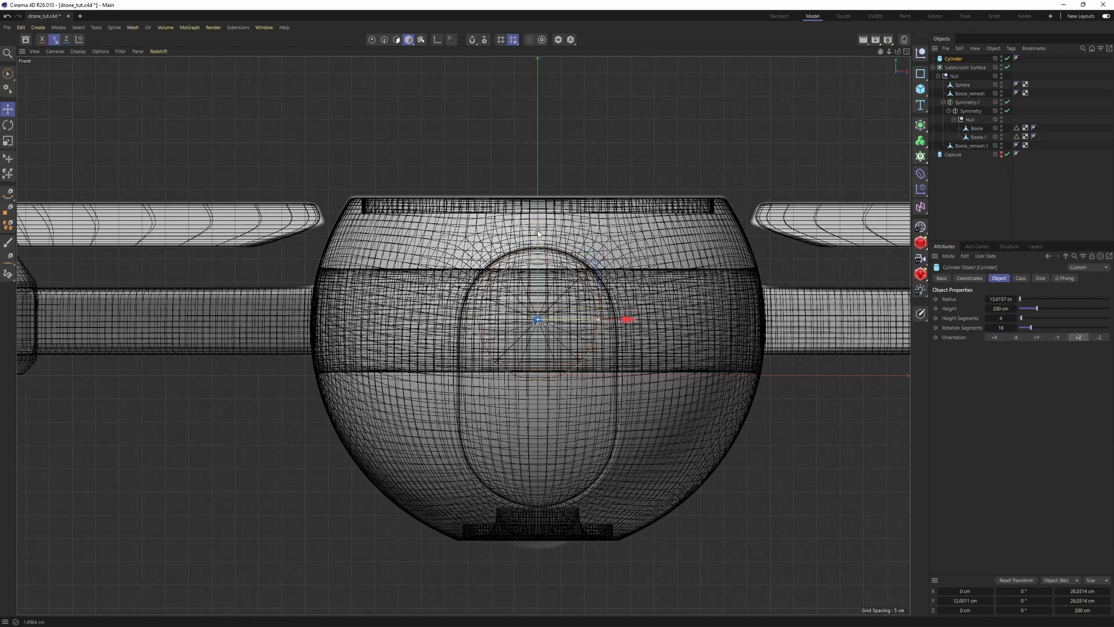
scroll(600, 311, up, 2)
drag(599, 326, 608, 327)
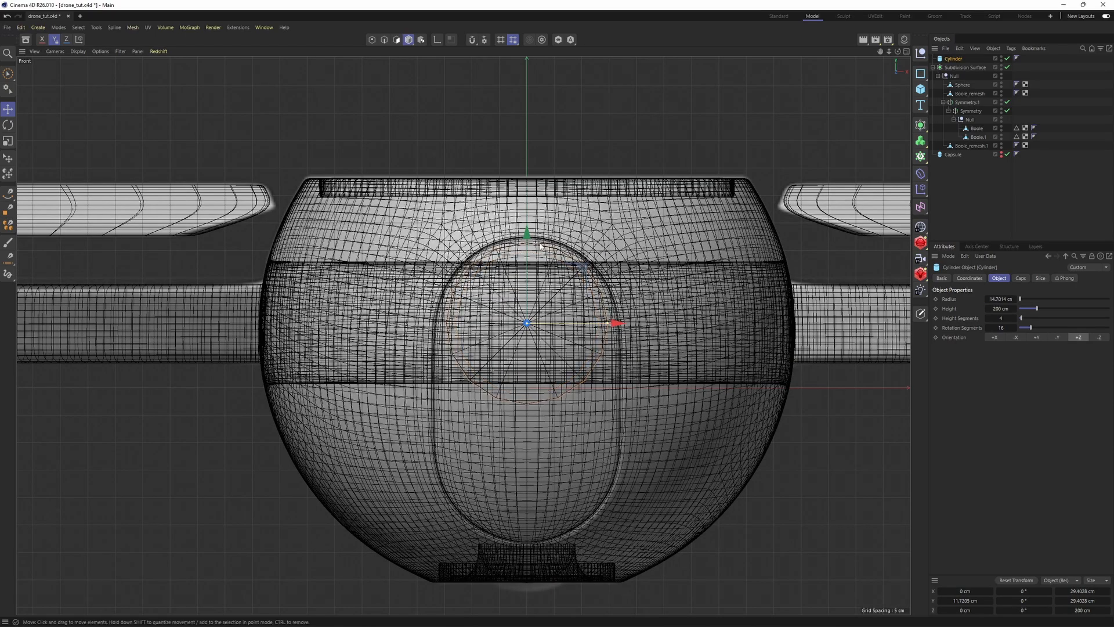
drag(527, 235, 528, 244)
middle_click(533, 263)
middle_click(451, 248)
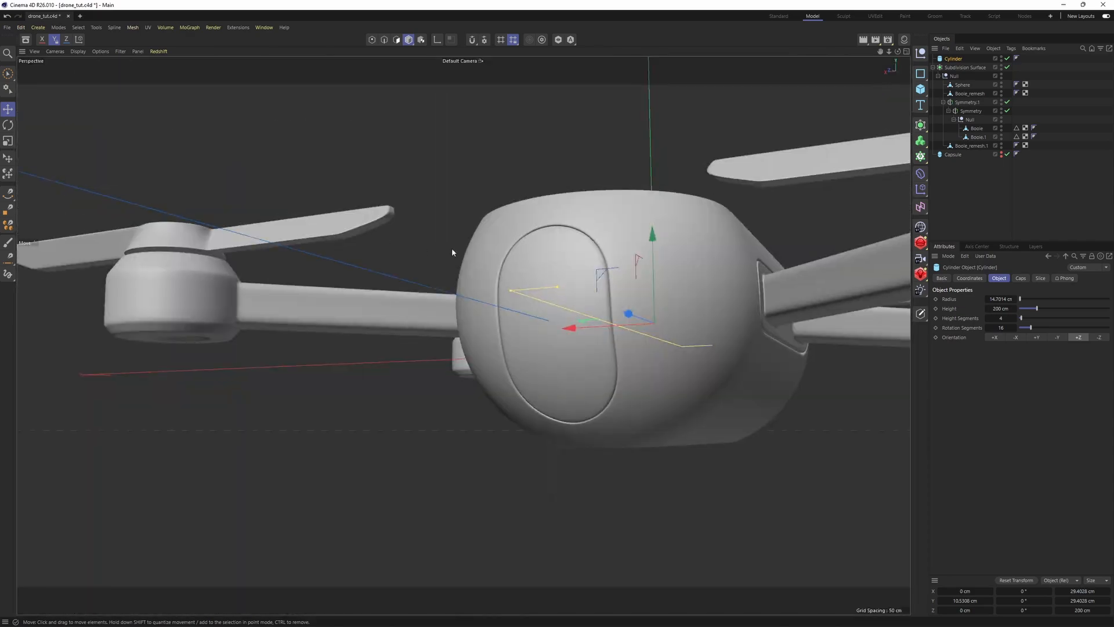
Step: Isolate the cylinder with Viewport Solo and make it editable
alt+drag(451, 249, 467, 313)
click(570, 40)
click(560, 40)
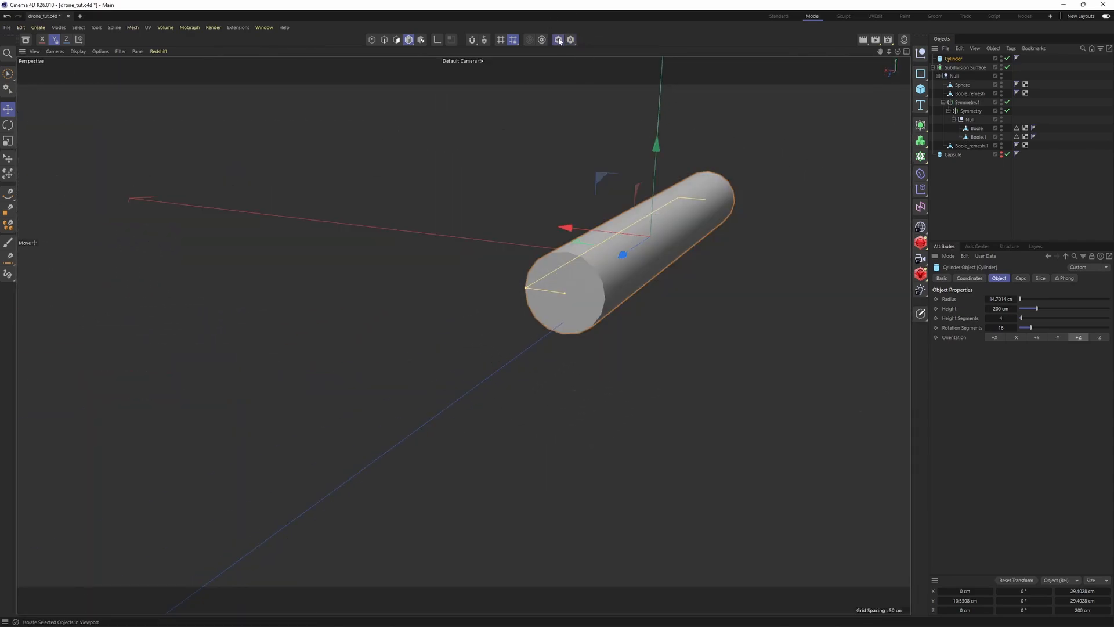
alt+drag(505, 255, 560, 277)
scroll(561, 278, up, 3)
alt+drag(657, 251, 675, 238)
key(c)
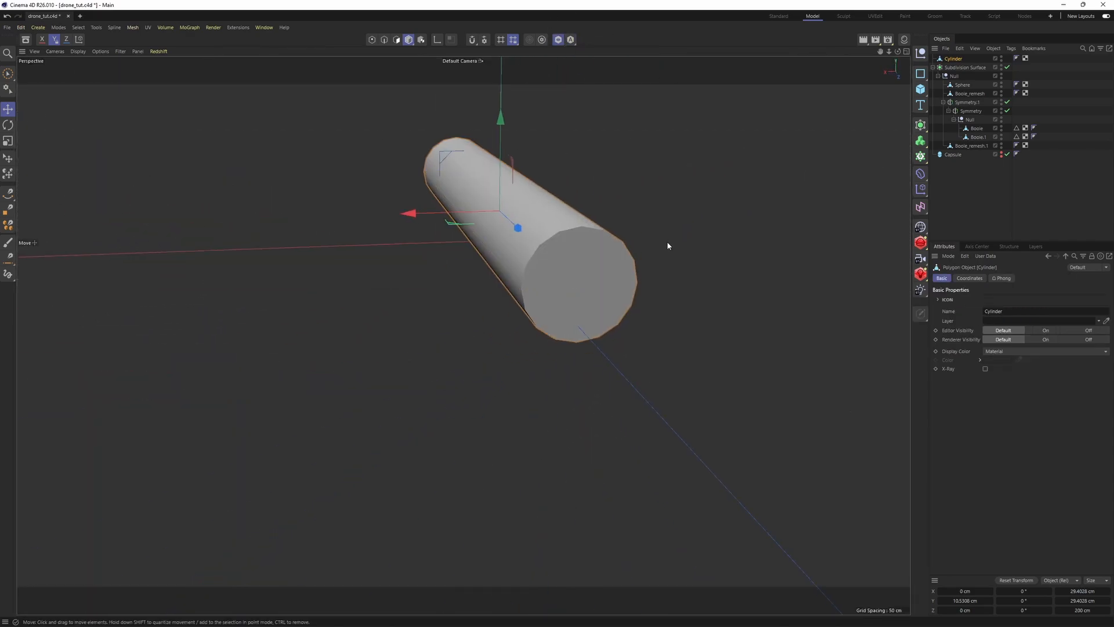
Step: Select the cylinder's front cap polygons and inset and recess them inside a rim, to about 22.1 cm across
alt+middle_drag(667, 242, 654, 269)
scroll(654, 269, up, 1)
key(Return)
mouse_move(571, 312)
mouse_down()
mouse_move(533, 340)
mouse_move(575, 317)
mouse_move(580, 337)
mouse_move(565, 344)
mouse_move(720, 419)
mouse_move(682, 417)
mouse_up()
scroll(582, 341, up, 2)
key(i)
alt+drag(540, 229, 595, 344)
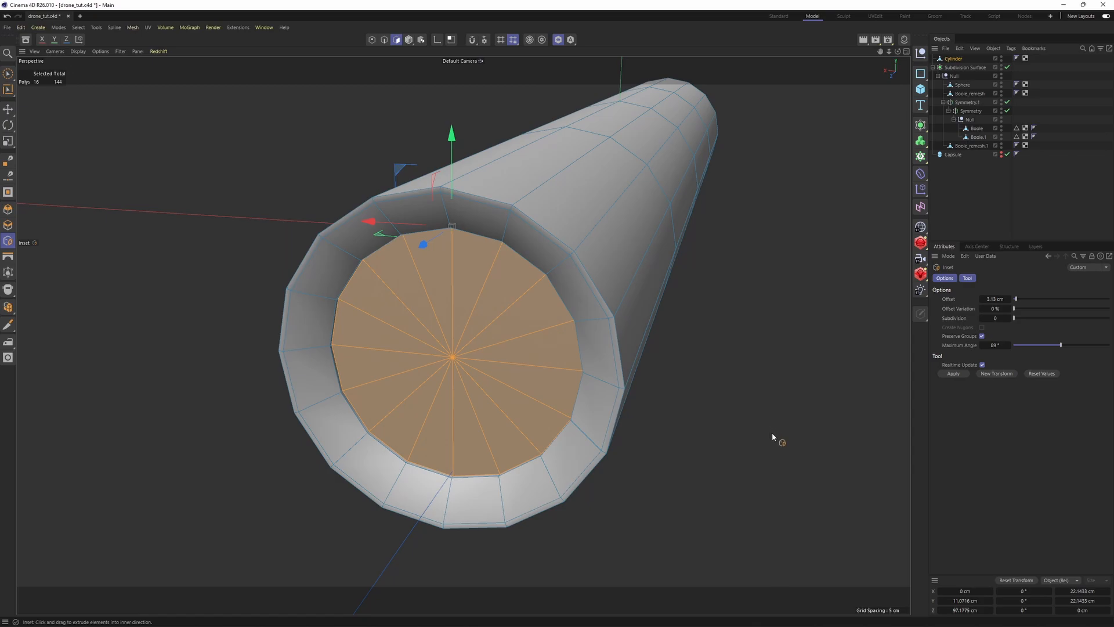
Step: Add further stepped insets to the recessed cap, shrinking the innermost face to about 8.9 cm and pushing it deeper
drag(772, 436, 787, 439)
alt+drag(586, 317, 420, 297)
key(t)
alt+drag(485, 313, 489, 350)
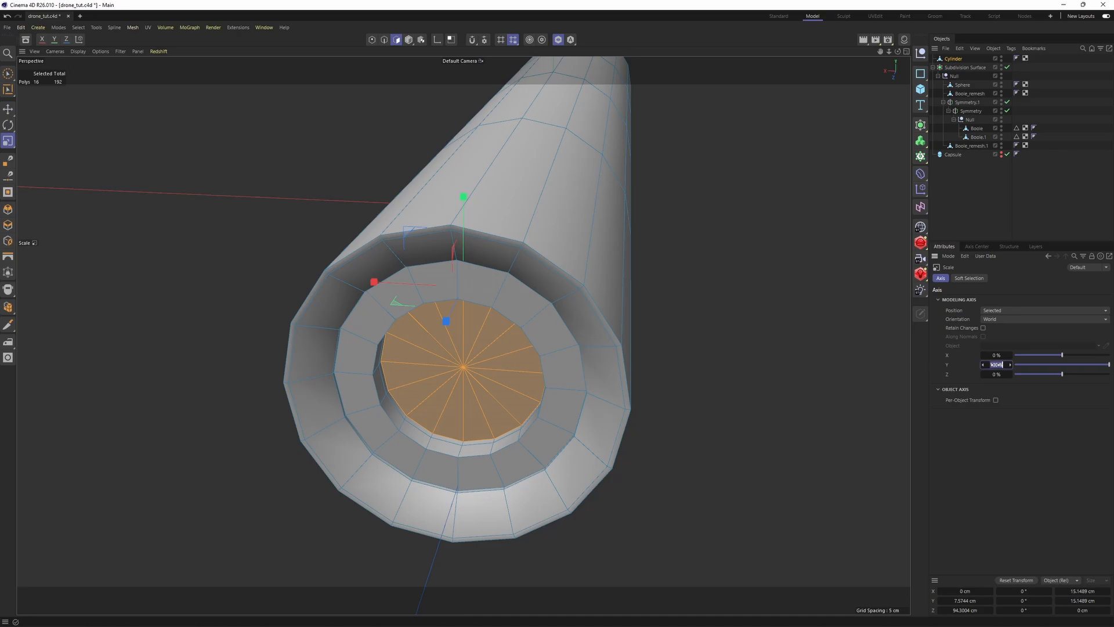
drag(803, 415, 609, 406)
key(e)
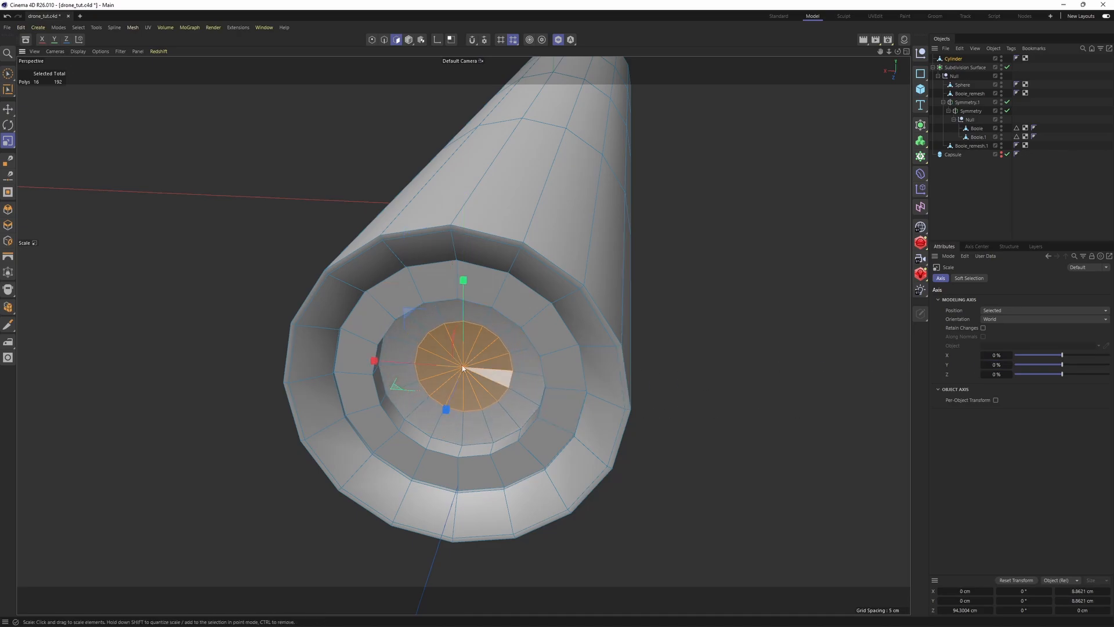
alt+drag(509, 379, 537, 351)
Step: Place the Cylinder under a new Subdivision Surface
click(957, 59)
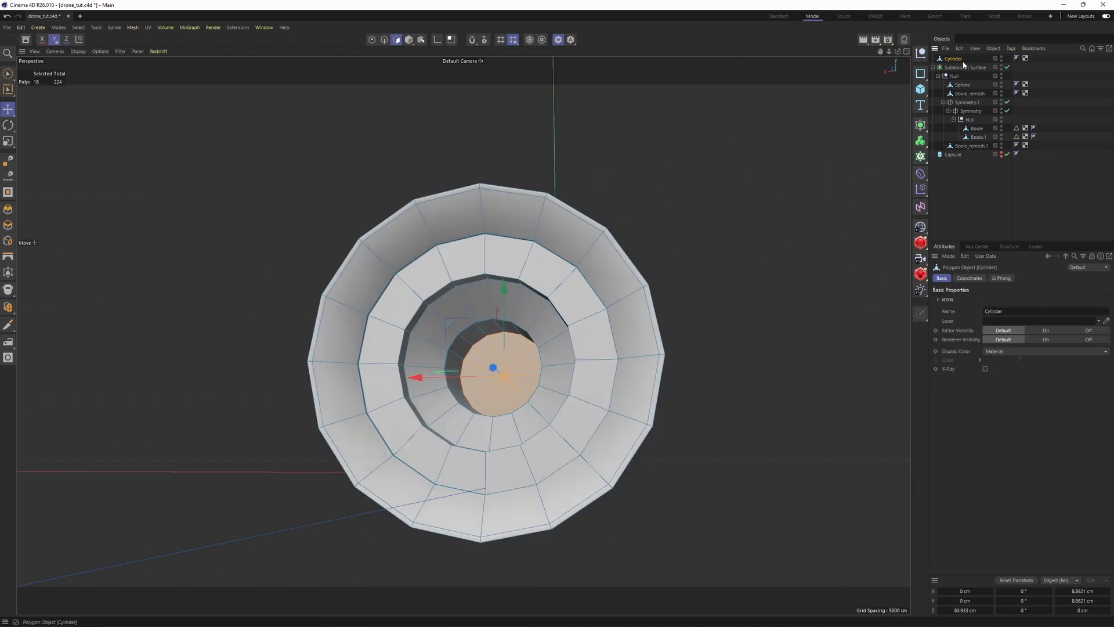
alt+click(921, 126)
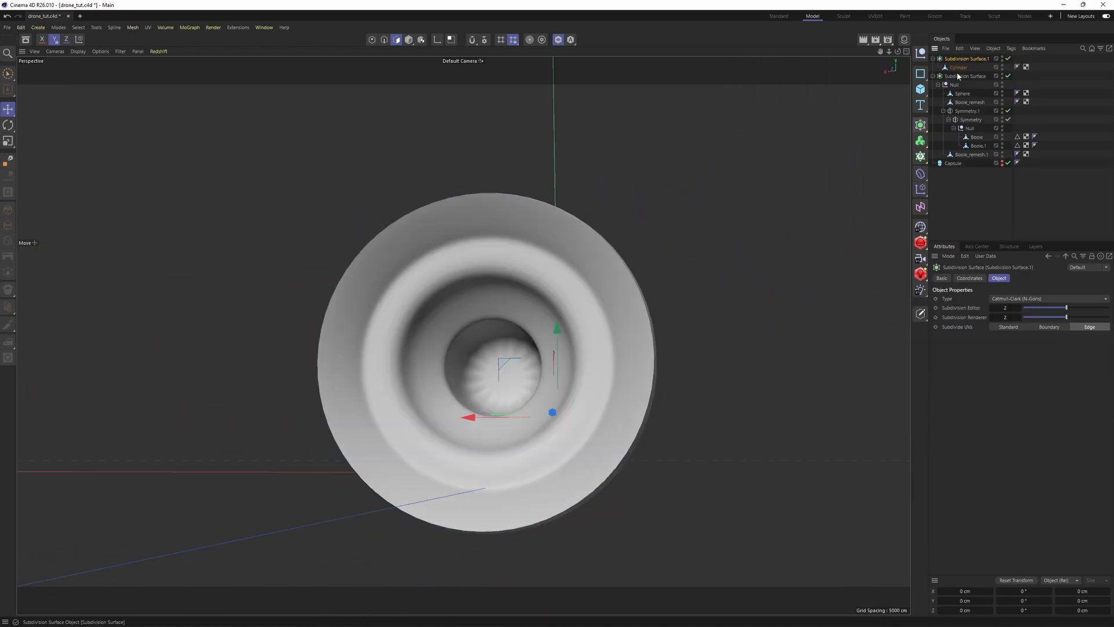
Step: Add Loop/Path Cut support loops on both sides of the cylinder's outer front rim edge to sharpen it
key(k)
key(l)
alt+drag(627, 275, 649, 288)
key(q)
scroll(659, 283, up, 4)
key(q)
click(645, 281)
key(q)
key(q)
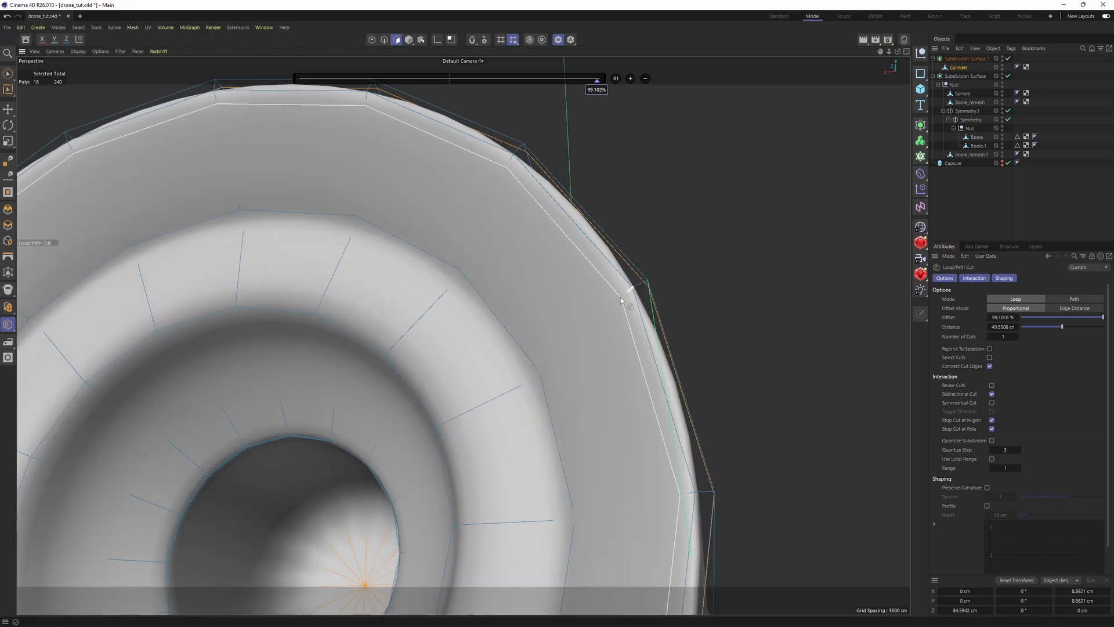
click(620, 298)
Step: Cut supporting edge loops around the outer edge of the cylinder's first recessed step
alt+middle_drag(554, 326, 598, 297)
key(q)
click(590, 340)
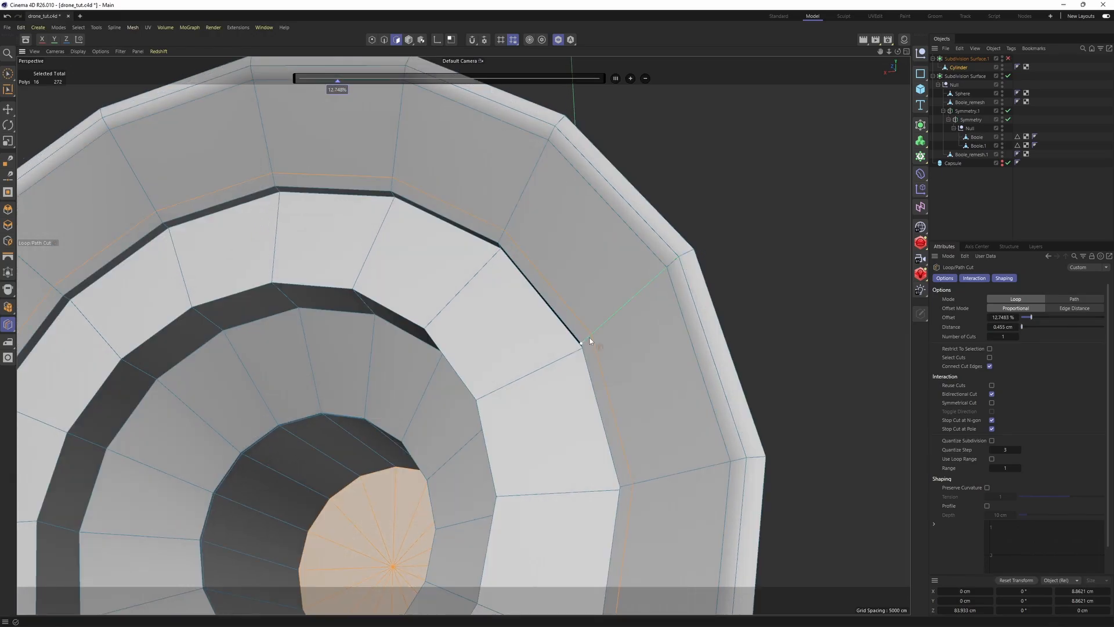
click(569, 354)
alt+middle_drag(569, 354, 624, 296)
alt+drag(624, 296, 645, 285)
key(q)
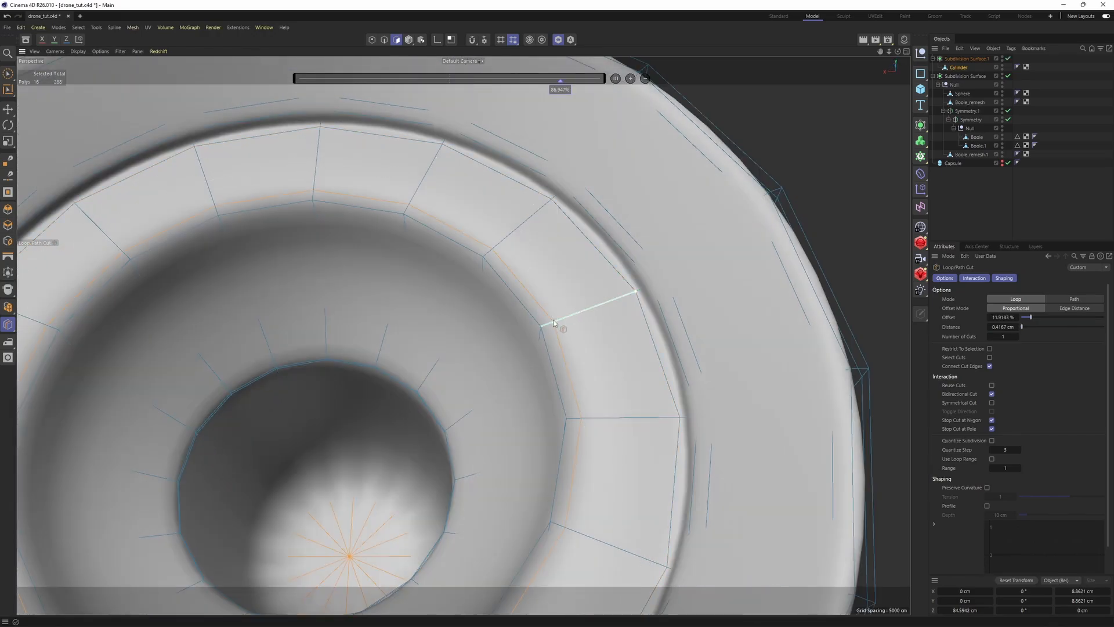
Step: Add supporting loops around the edges of the inner lens steps and on the deepest circular face
click(554, 323)
alt+middle_drag(553, 323, 619, 274)
key(q)
click(600, 312)
key(q)
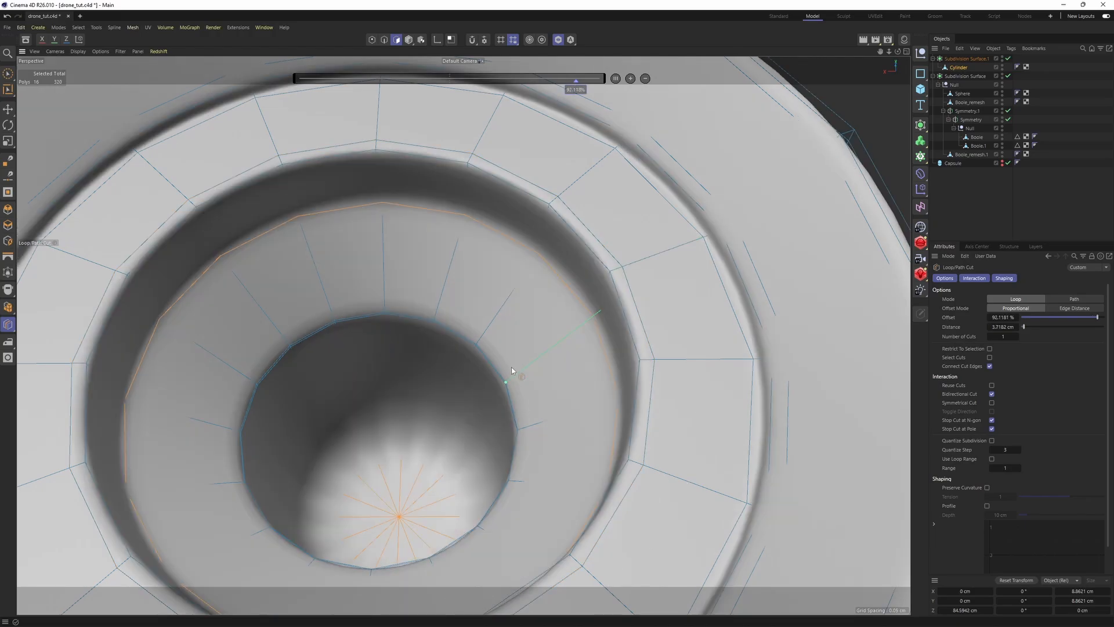
click(512, 368)
key(q)
click(405, 427)
key(q)
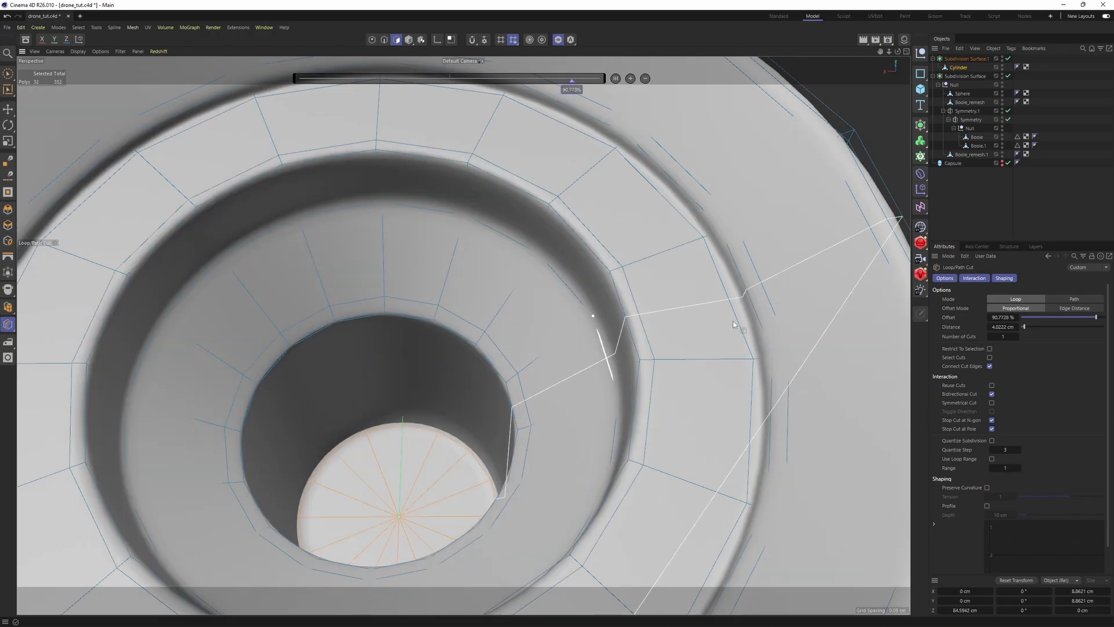
Step: Exit Viewport Solo to bring back the whole drone and return to model mode
key(ctrl+shift+a)
alt+right_drag(671, 251, 504, 349)
alt+drag(504, 349, 558, 253)
key(ctrl+z)
key(ctrl+z)
click(557, 40)
alt+drag(526, 210, 569, 185)
key(Return)
key(e)
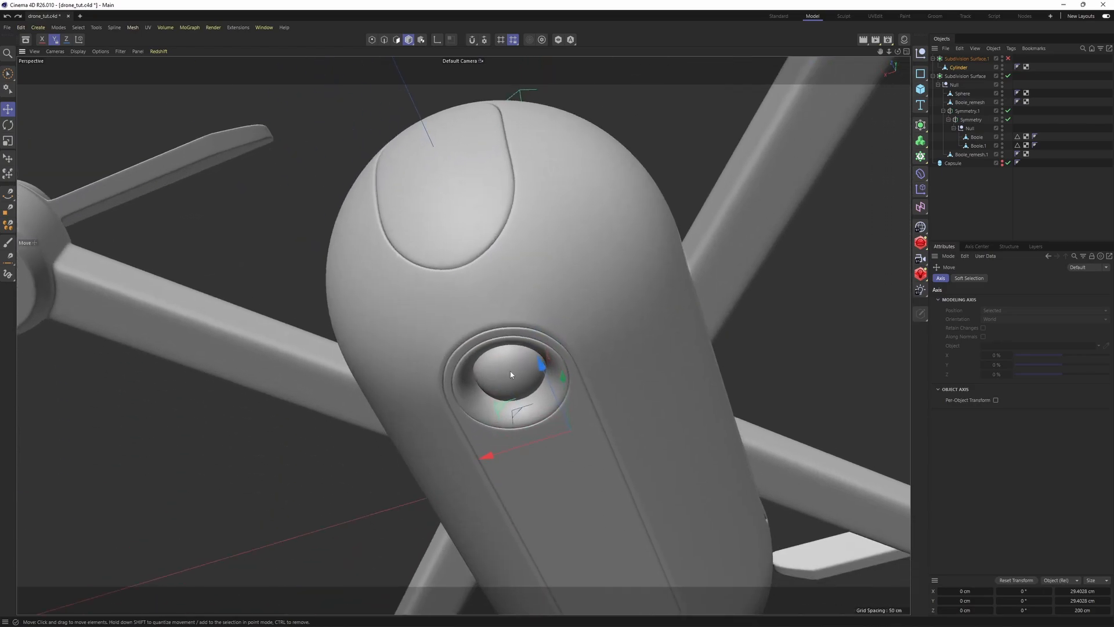
Step: Disable the drone body's Subdivision Surface and paste a top-level copy of the sphere from the circular opening
click(965, 76)
key(q)
click(507, 375)
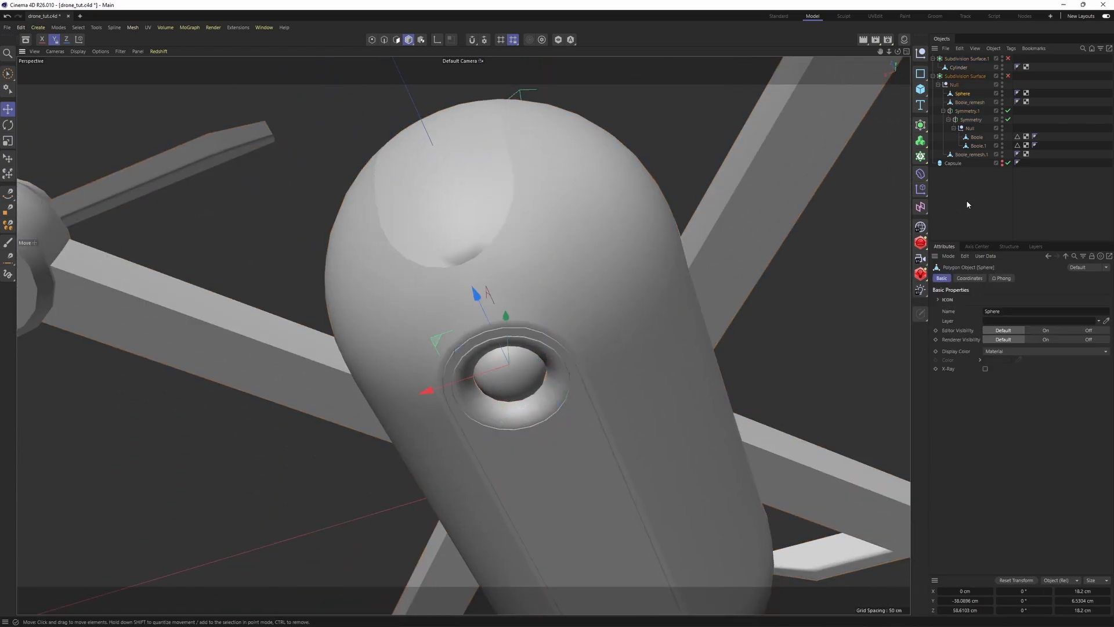
key(ctrl+c)
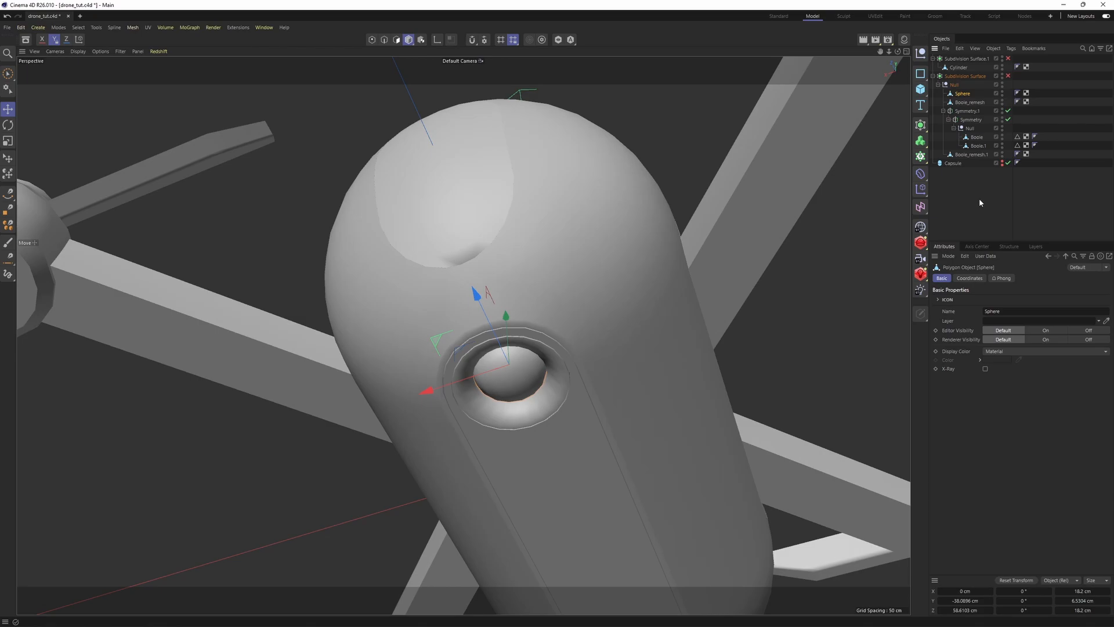
key(ctrl+v)
alt+drag(596, 156, 572, 305)
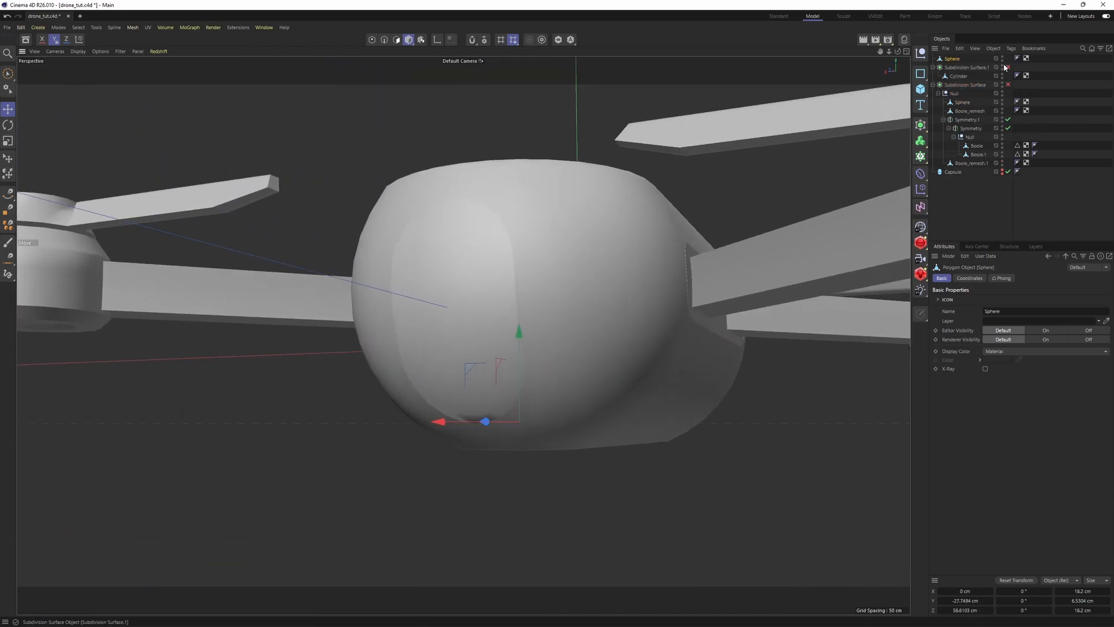
Step: Isolate the copied sphere and the lens cylinder with Viewport Solo, leaving the copied sphere selected
shift+click(958, 76)
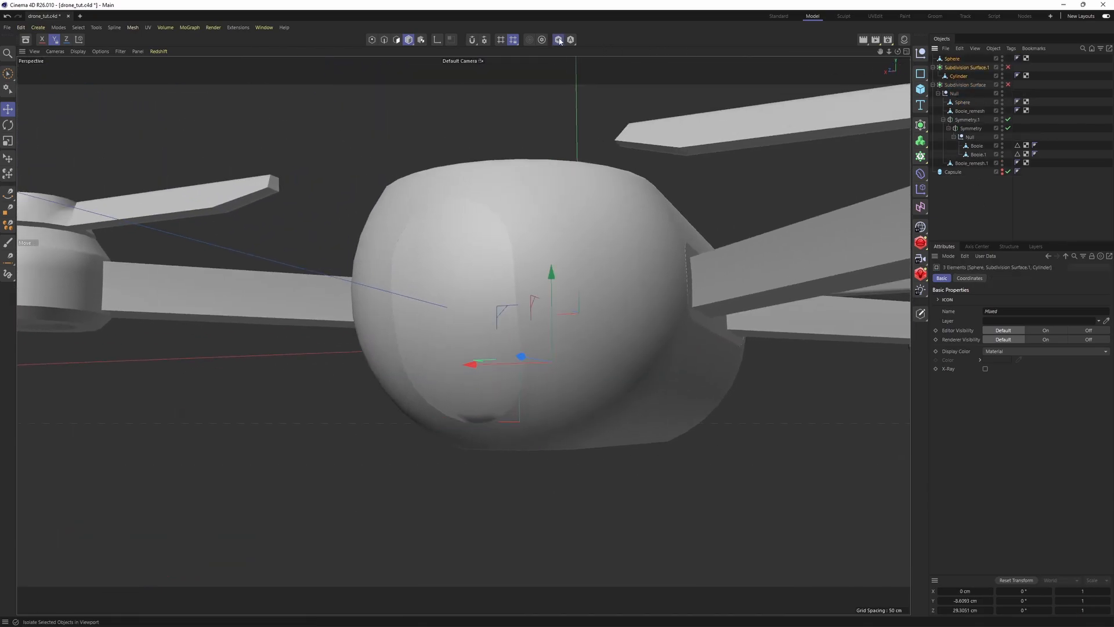
click(559, 40)
click(1109, 127)
click(958, 76)
click(953, 59)
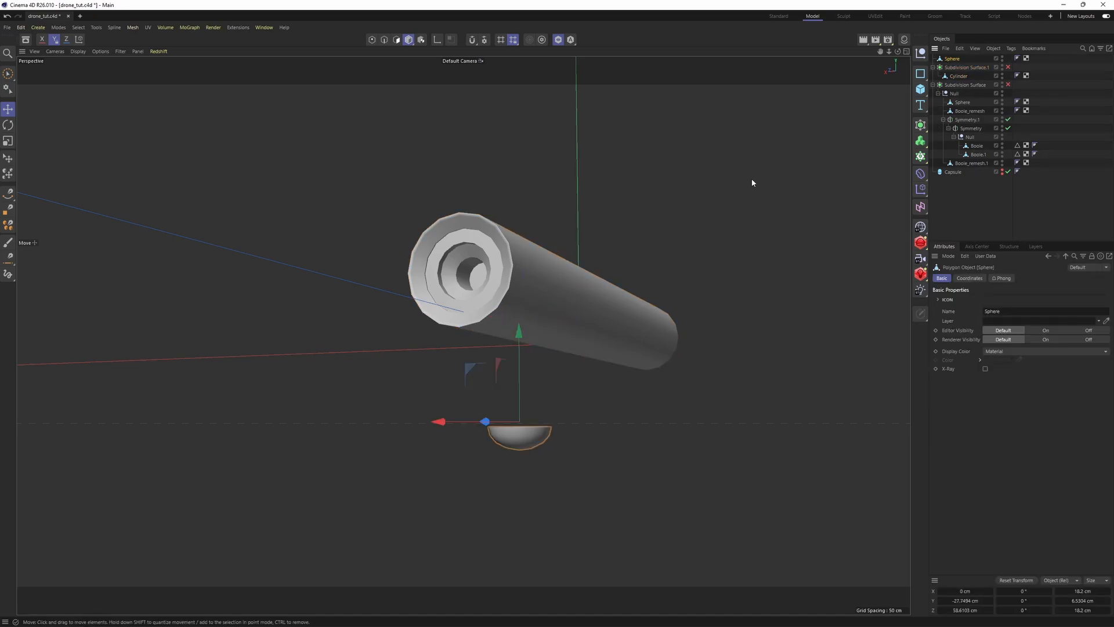
Step: Rotate the copied sphere to a 90° pitch and raise it to about Y 13.5 cm, in line with the cylinder's centre
key(r)
drag(503, 393, 542, 340)
key(F4)
key(e)
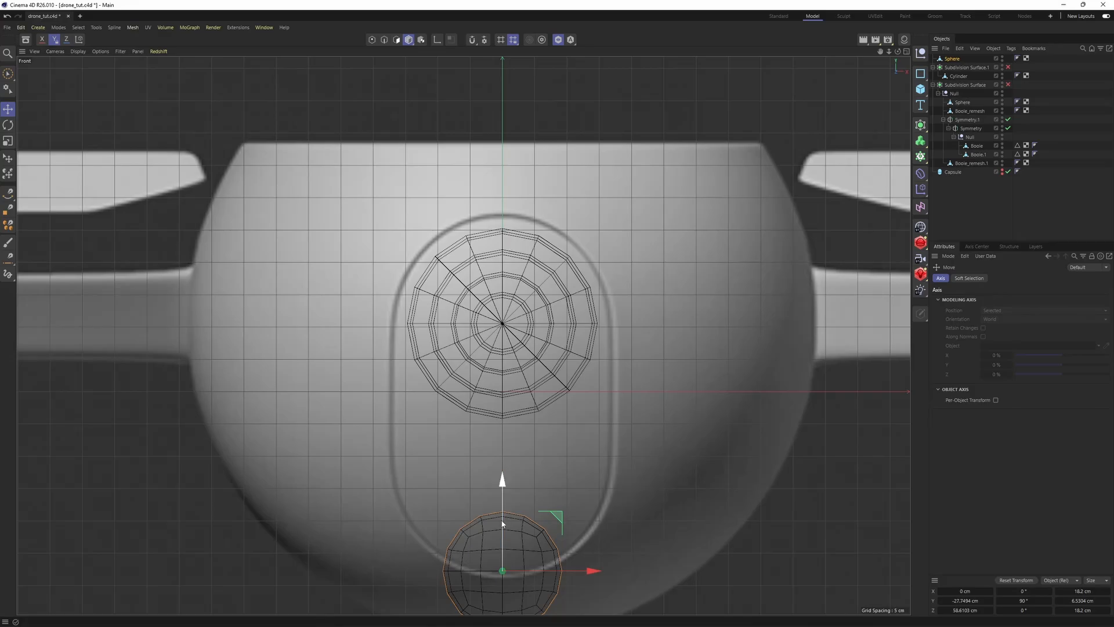
drag(498, 490, 503, 245)
key(F1)
scroll(471, 354, up, 2)
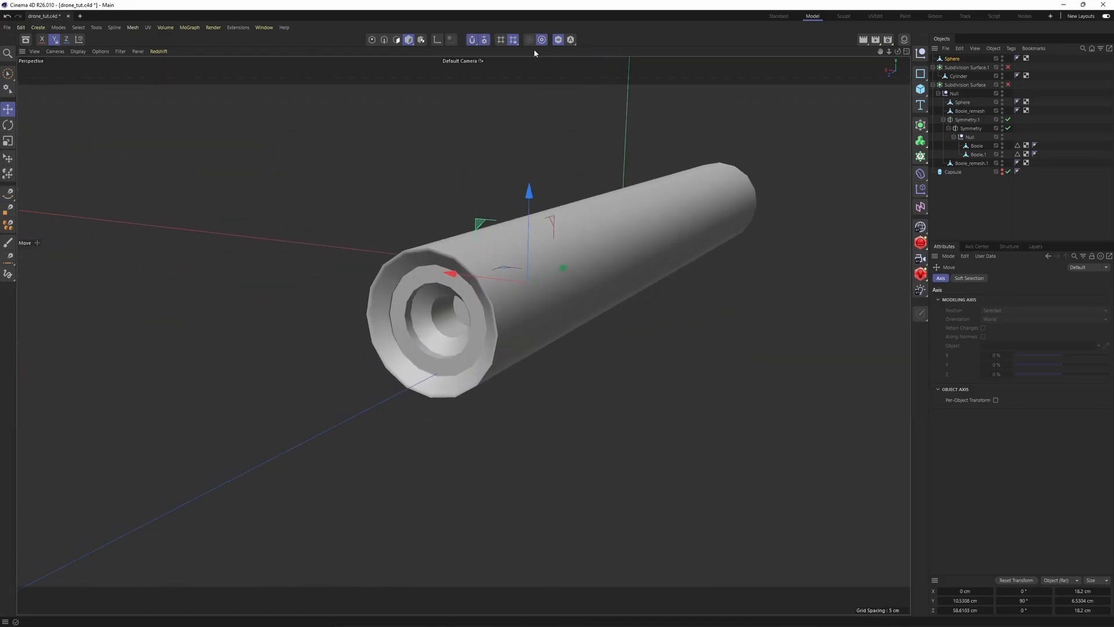
Step: Move the sphere forward to about Z 88.2 cm inside the lens recess and scale it down to fit the inner opening
click(474, 36)
drag(563, 266, 507, 301)
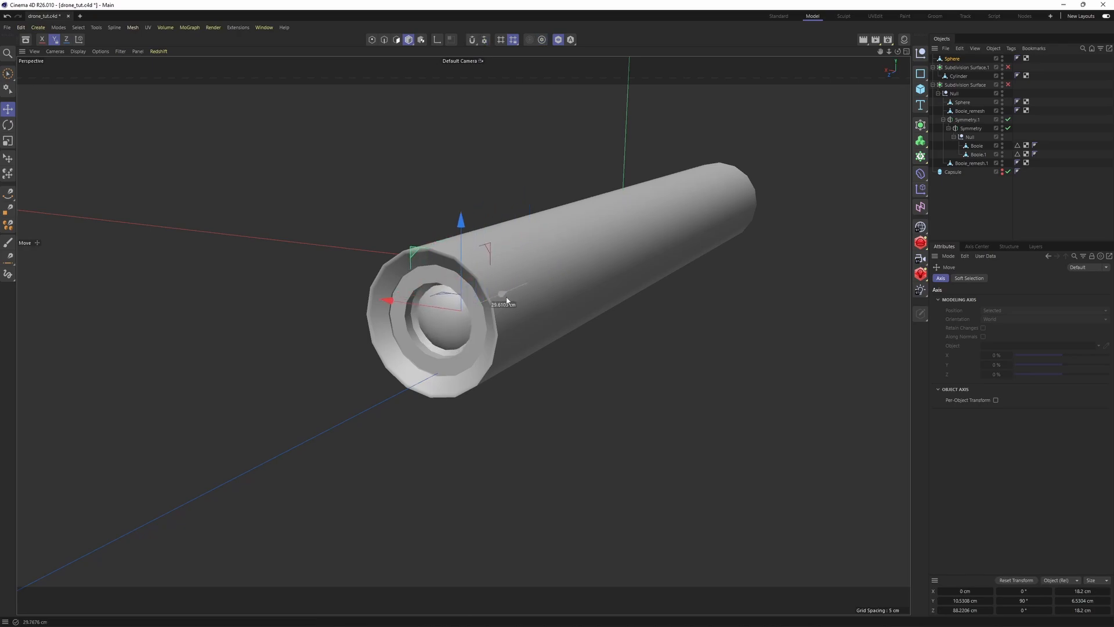
scroll(433, 310, up, 3)
key(t)
drag(575, 371, 437, 378)
alt+drag(436, 375, 476, 297)
scroll(471, 320, up, 3)
key(e)
alt+right_drag(476, 298, 440, 318)
alt+drag(440, 318, 426, 325)
Step: Take the Cylinder out of its Subdivision Surface and group it with the lens sphere in a null
ctrl+click(959, 77)
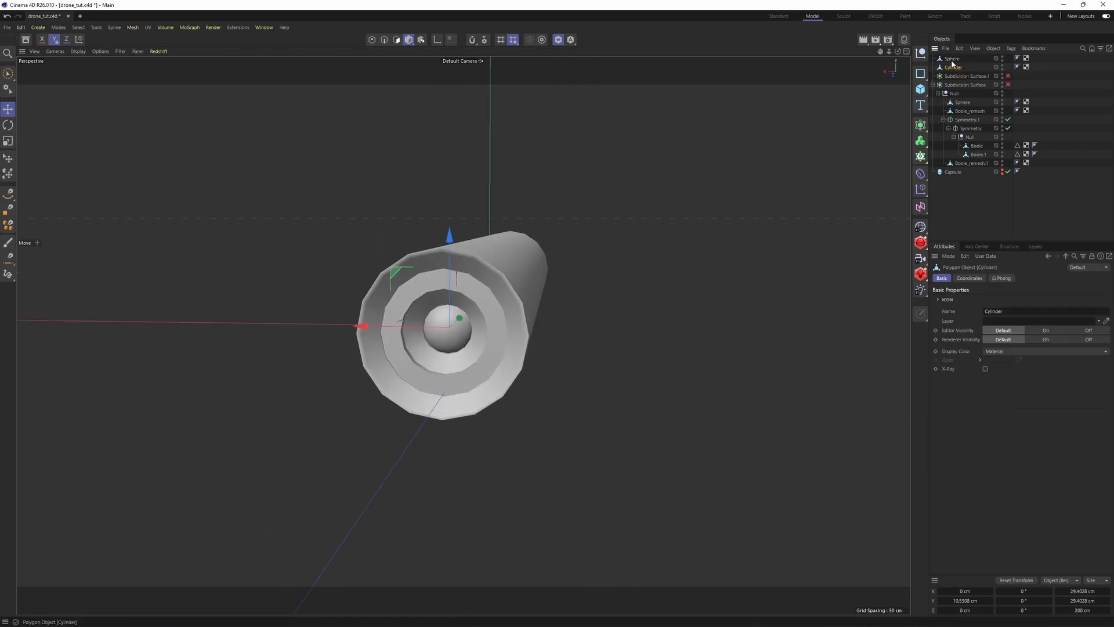
key(alt+g)
Step: Delete the emptied Subdivision Surface and place the lens group inside the drone's main null
click(951, 69)
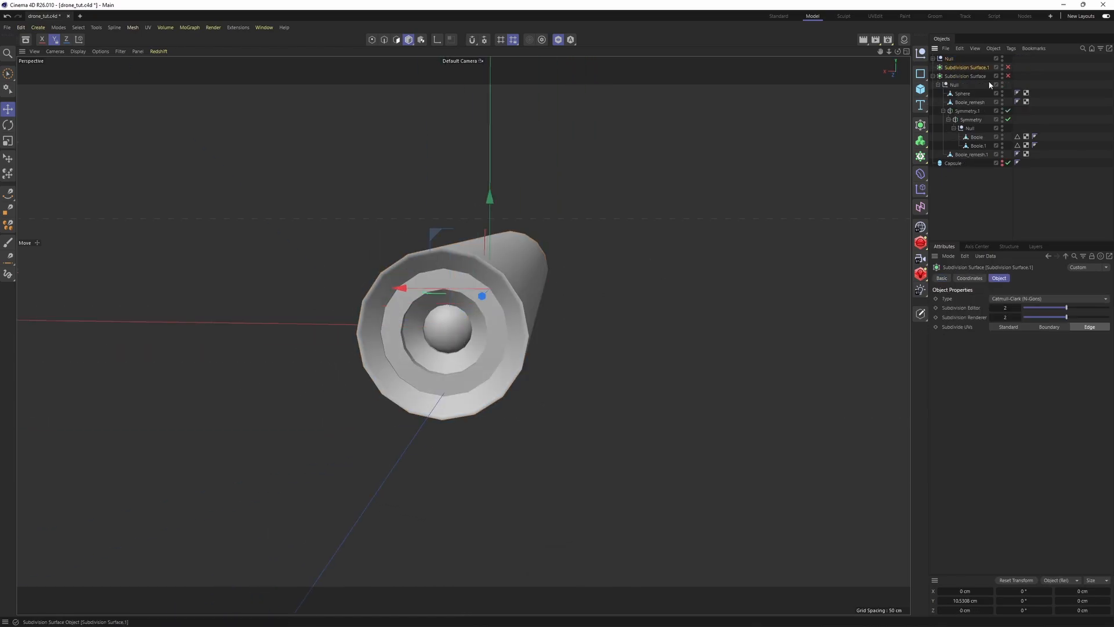
key(Delete)
drag(961, 80, 954, 81)
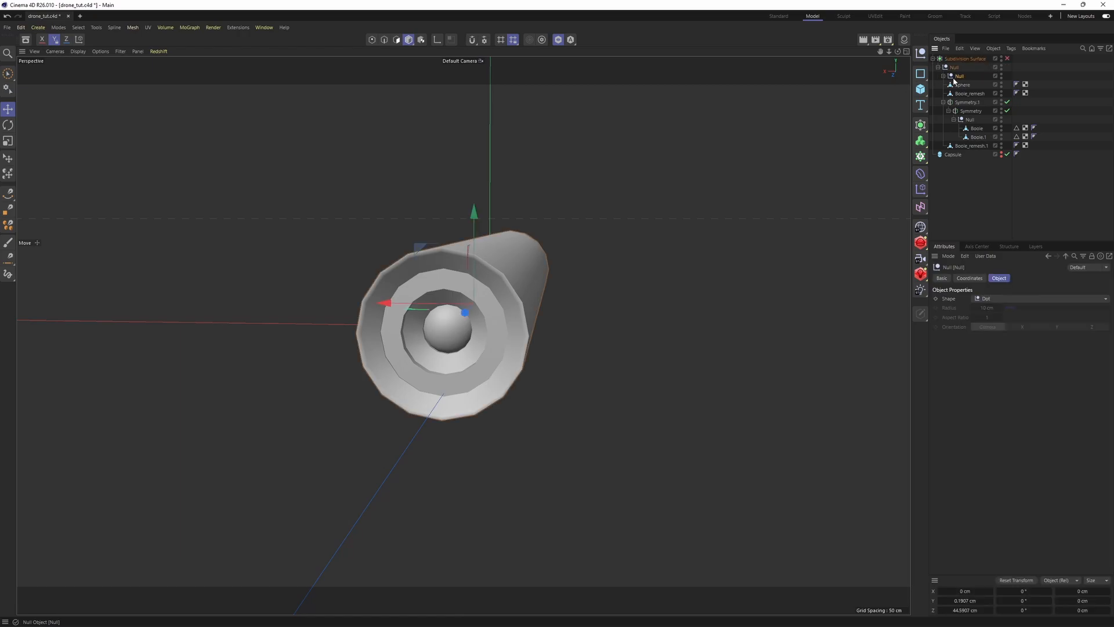
Step: Rename the drone's main null as drone_yt and exit Viewport Solo
click(939, 68)
click(938, 67)
double_click(956, 67)
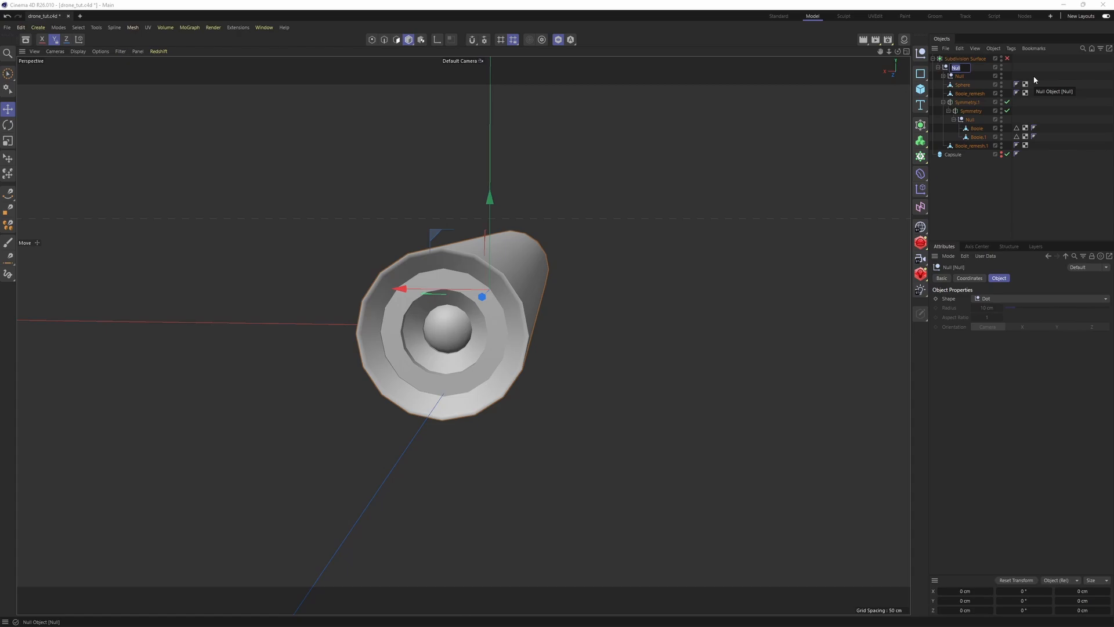
text(dro)
text(ne_yt)
key(Return)
click(558, 40)
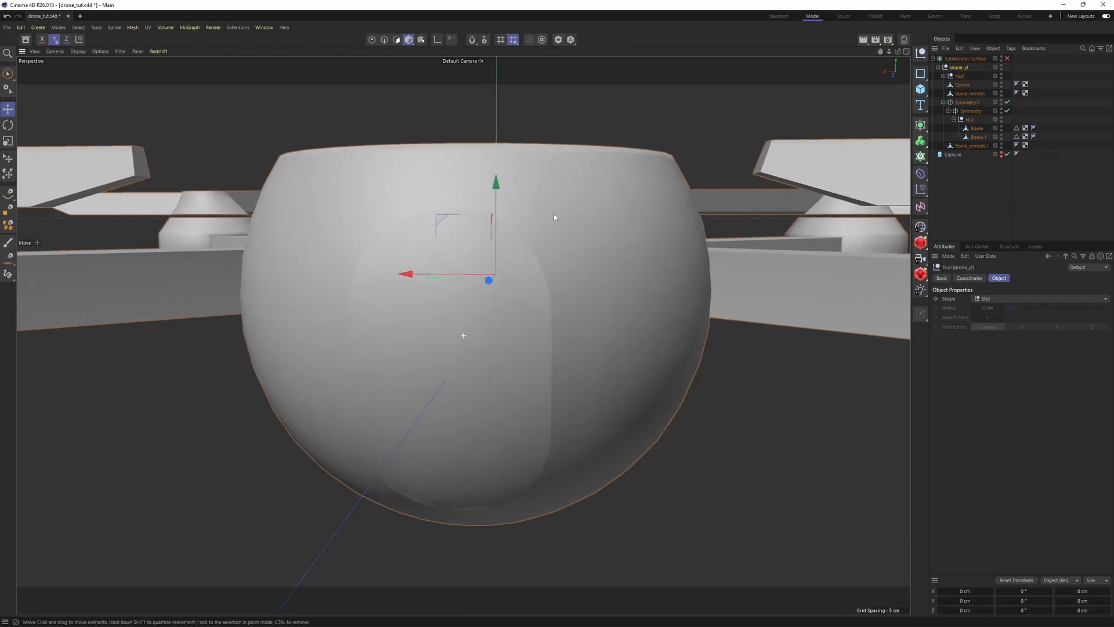
Step: Hide the oval front cover of the body and rename it ft_glass
click(485, 373)
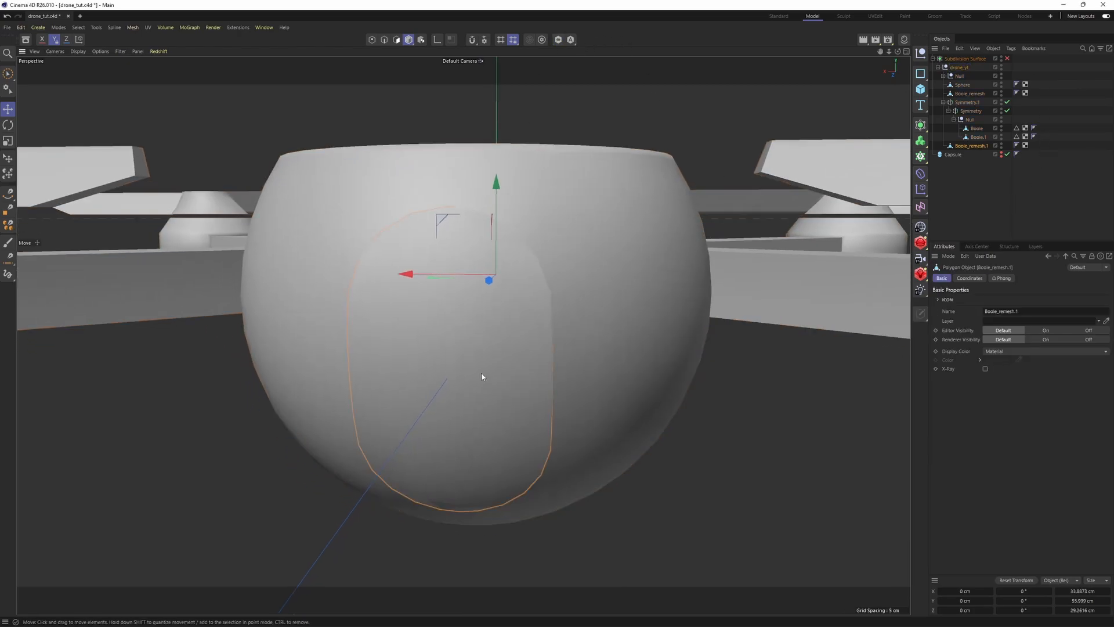
ctrl+click(1001, 147)
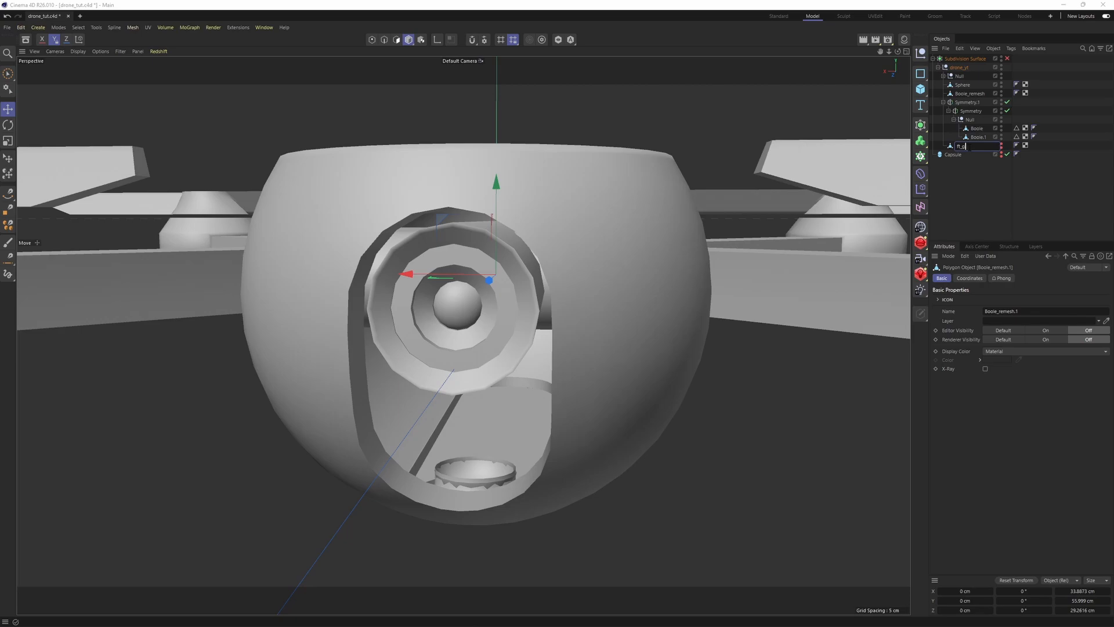
text(lass)
key(Return)
Step: Rename the propeller mesh as blades, the arm mesh as arms and the body mesh as main_mesh
click(979, 139)
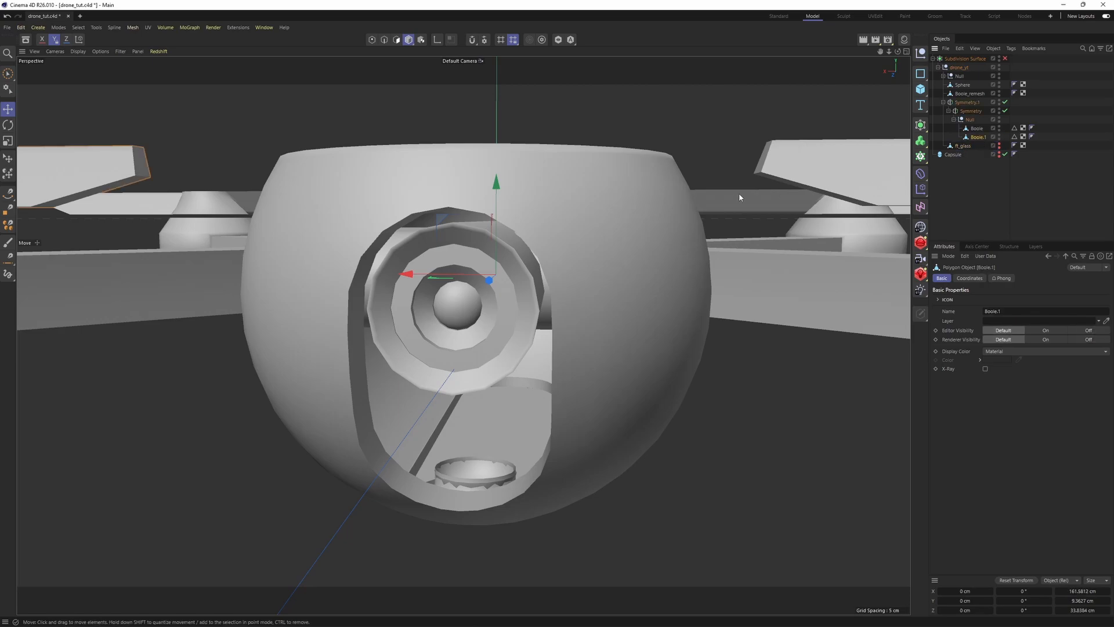
alt+drag(739, 193, 696, 244)
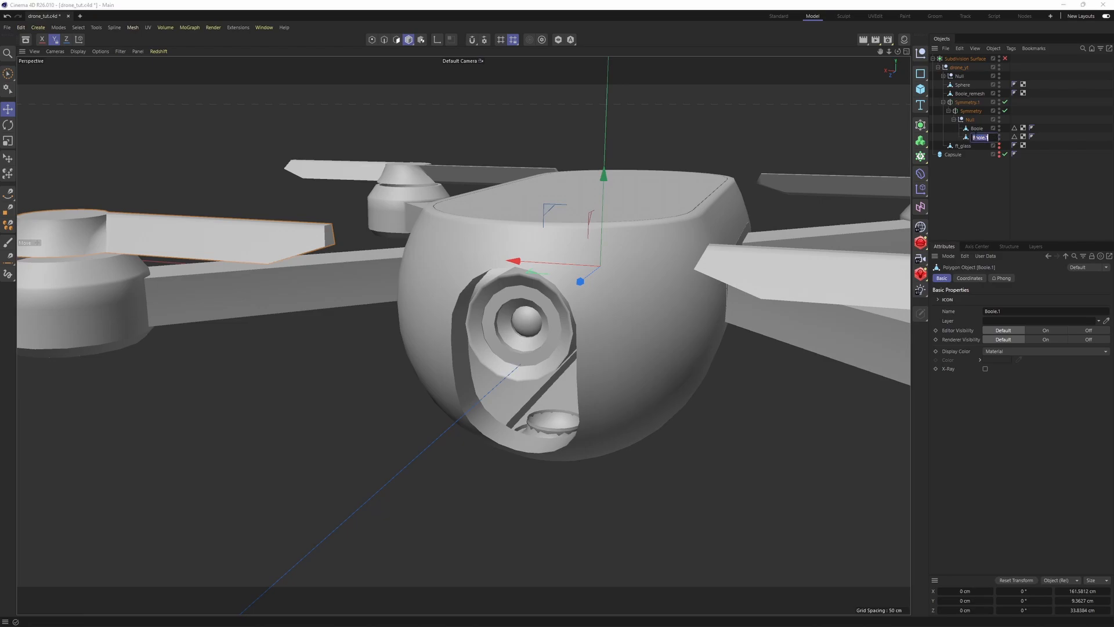
text(blades)
key(Return)
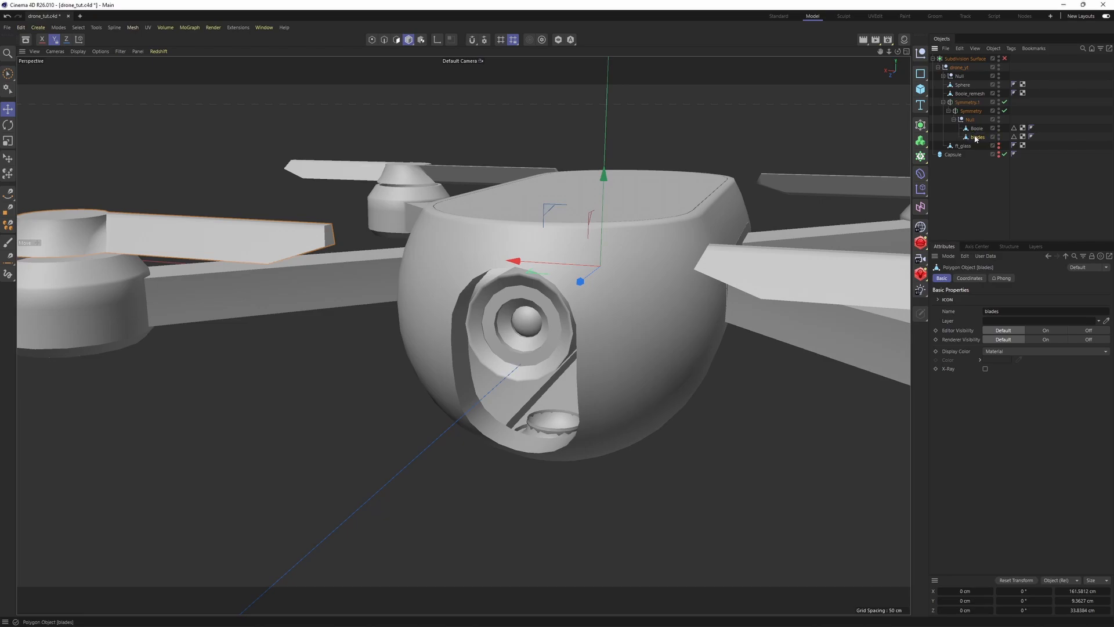
click(976, 129)
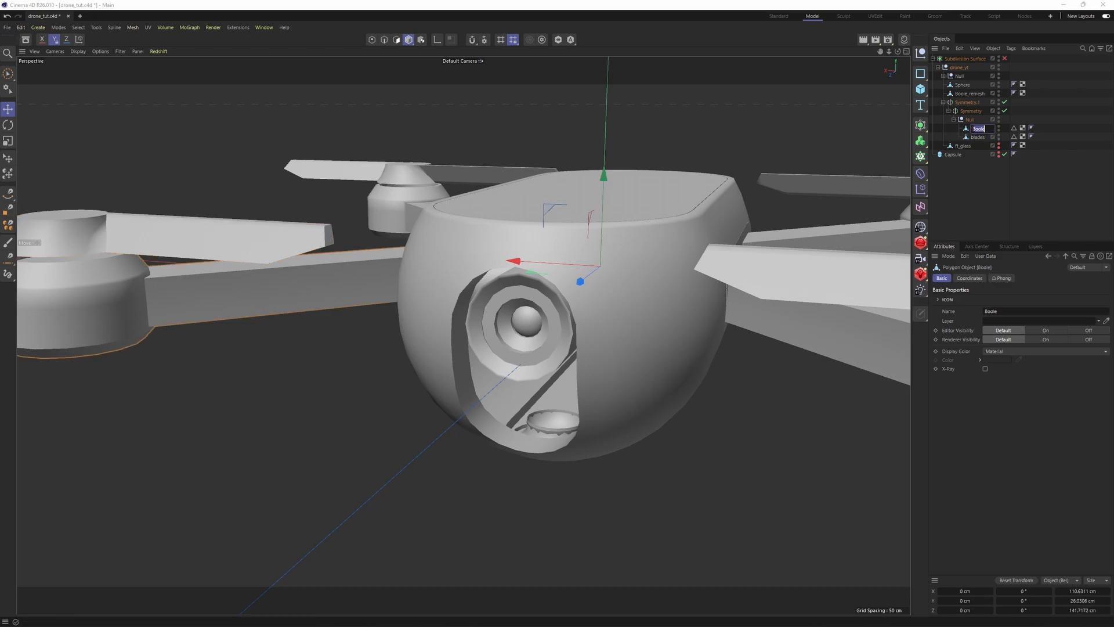
click(962, 94)
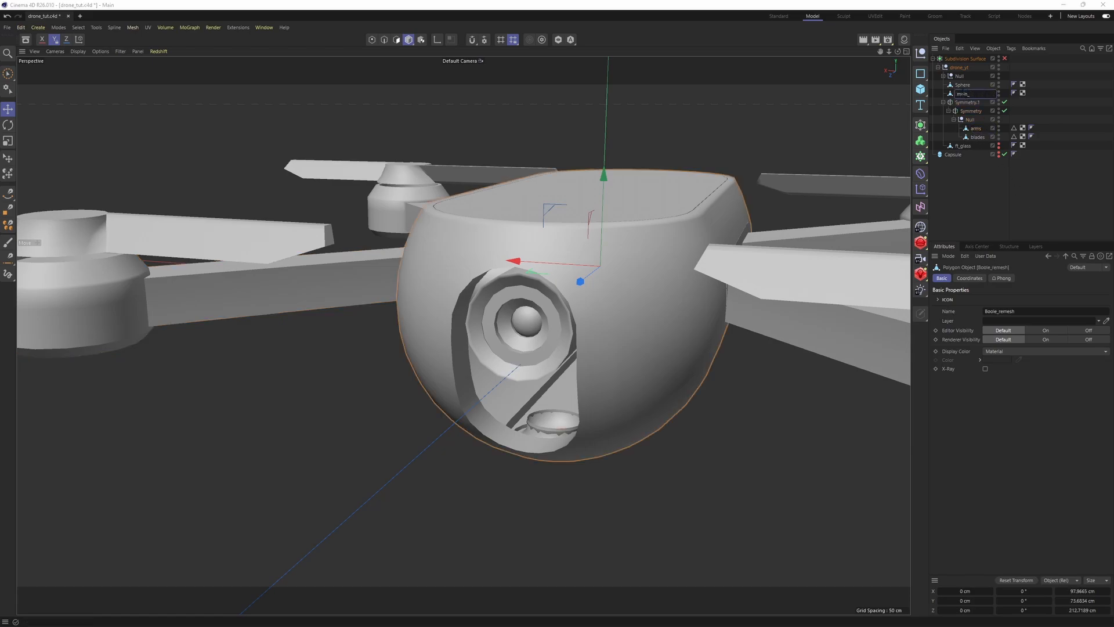
Step: Try to duplicate the camera lens group downward inside the front opening, then undo the copy
click(963, 87)
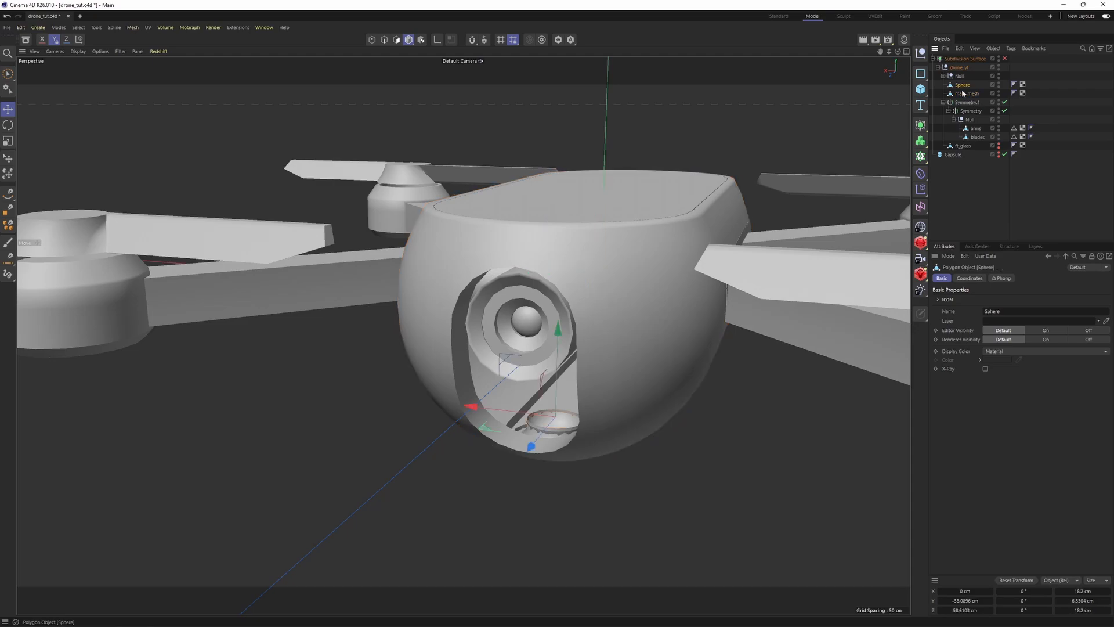
alt+drag(689, 243, 622, 203)
alt+drag(594, 324, 656, 330)
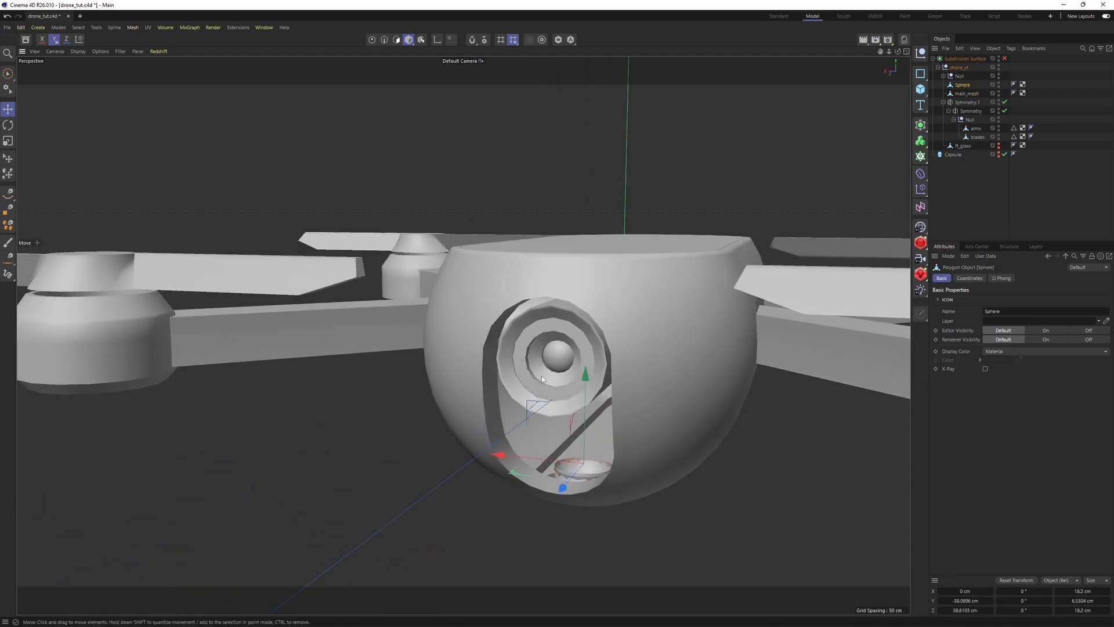
click(541, 376)
click(960, 78)
alt+drag(708, 249, 565, 269)
ctrl+drag(565, 226, 562, 304)
key(ctrl+z)
Step: Select the lens Cylinder's rearmost points in the top view and delete them
click(943, 76)
click(969, 93)
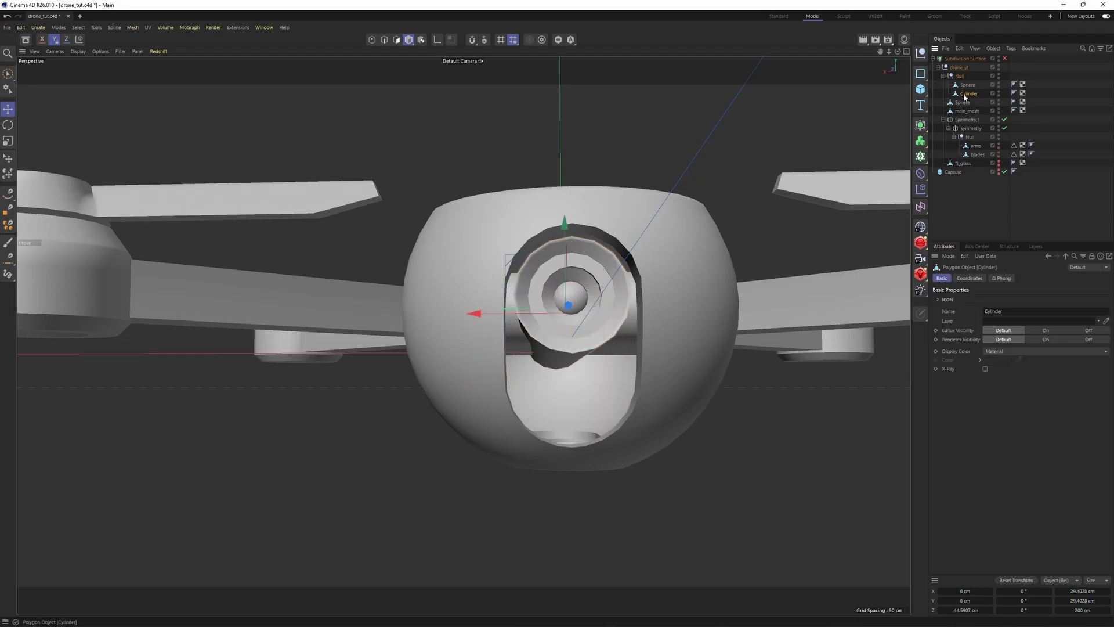
key(Return)
middle_click(684, 232)
middle_click(692, 179)
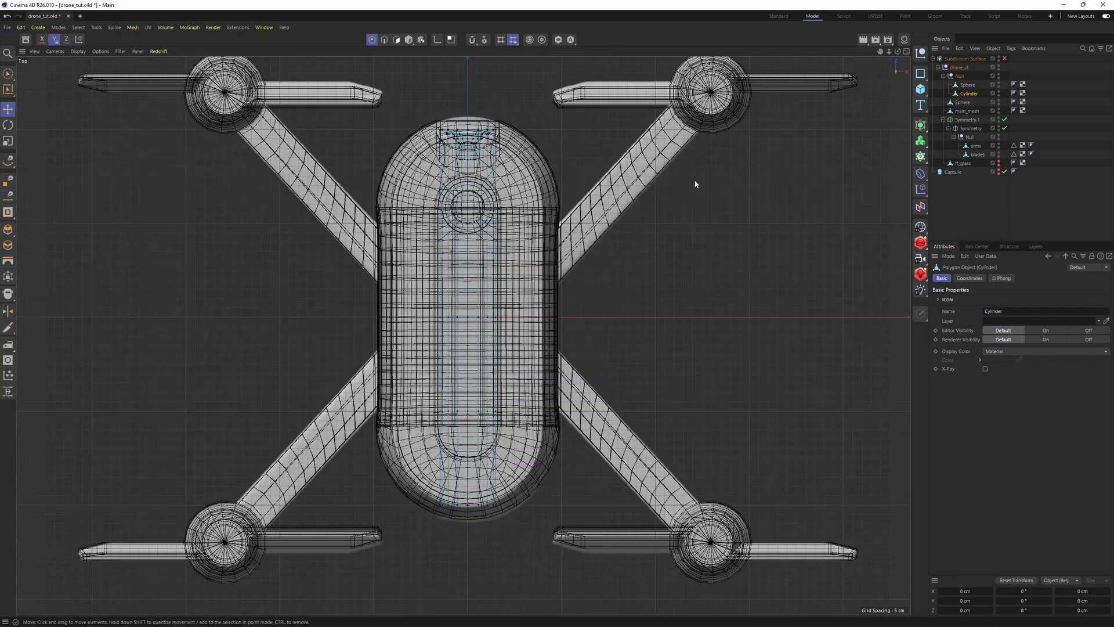
key(0)
drag(300, 288, 618, 530)
scroll(462, 356, up, 2)
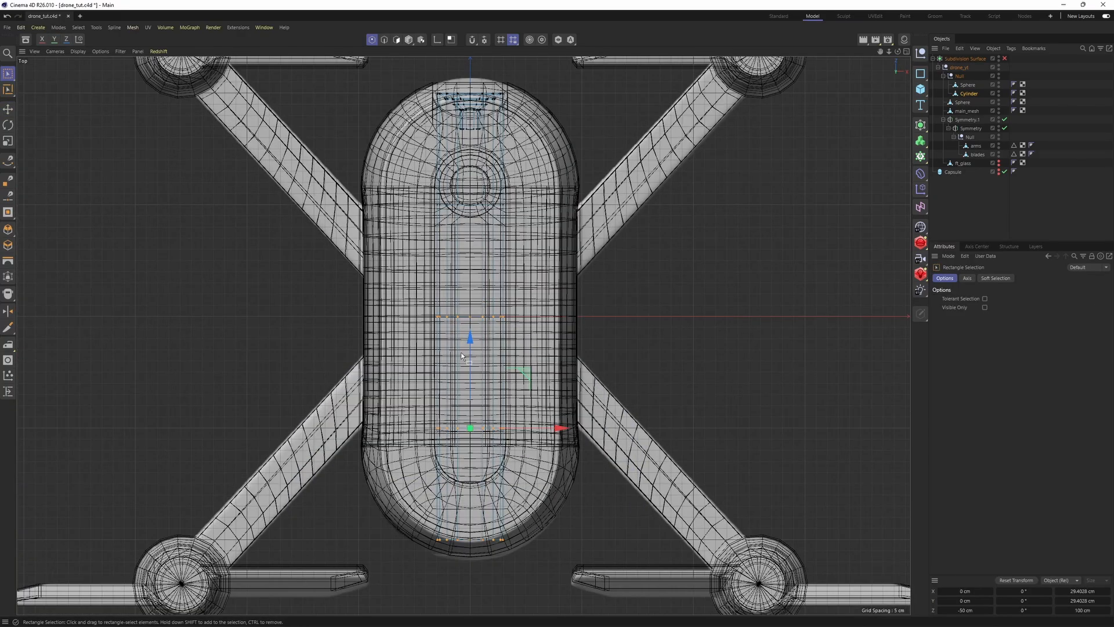
drag(294, 359, 297, 424)
key(Delete)
Step: Shorten the lens cylinder by moving its rear ring of points forward to about Z 72 cm
drag(356, 276, 541, 371)
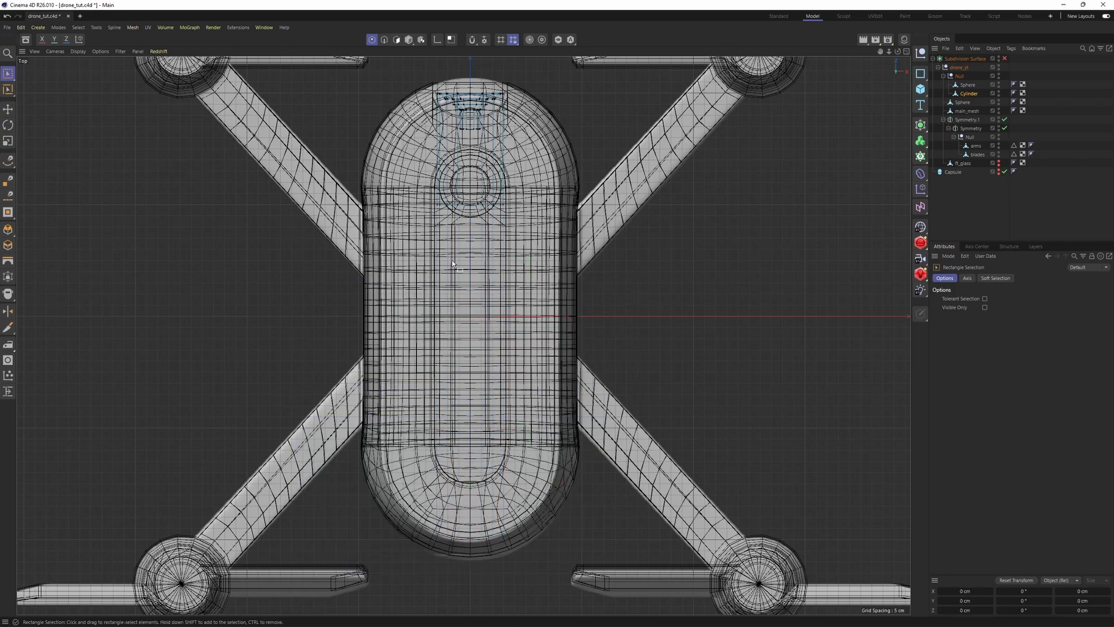
scroll(462, 106, up, 3)
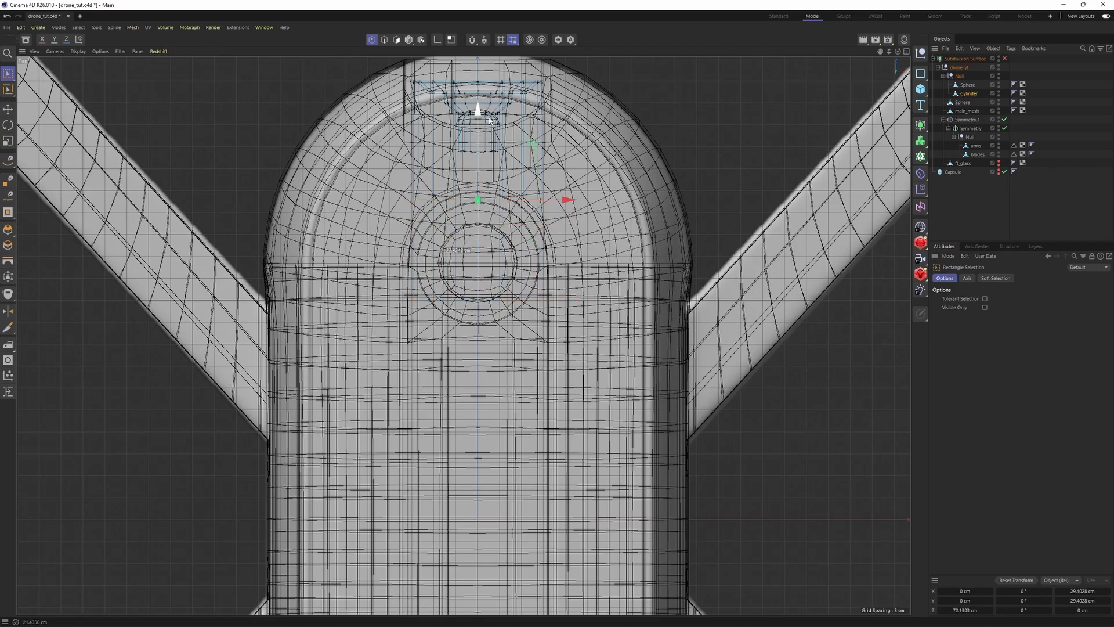
drag(490, 120, 490, 117)
middle_click(489, 117)
middle_click(429, 140)
Step: Duplicate the camera lens group downward inside the drone's front opening
alt+drag(579, 315, 557, 272)
click(944, 77)
click(958, 76)
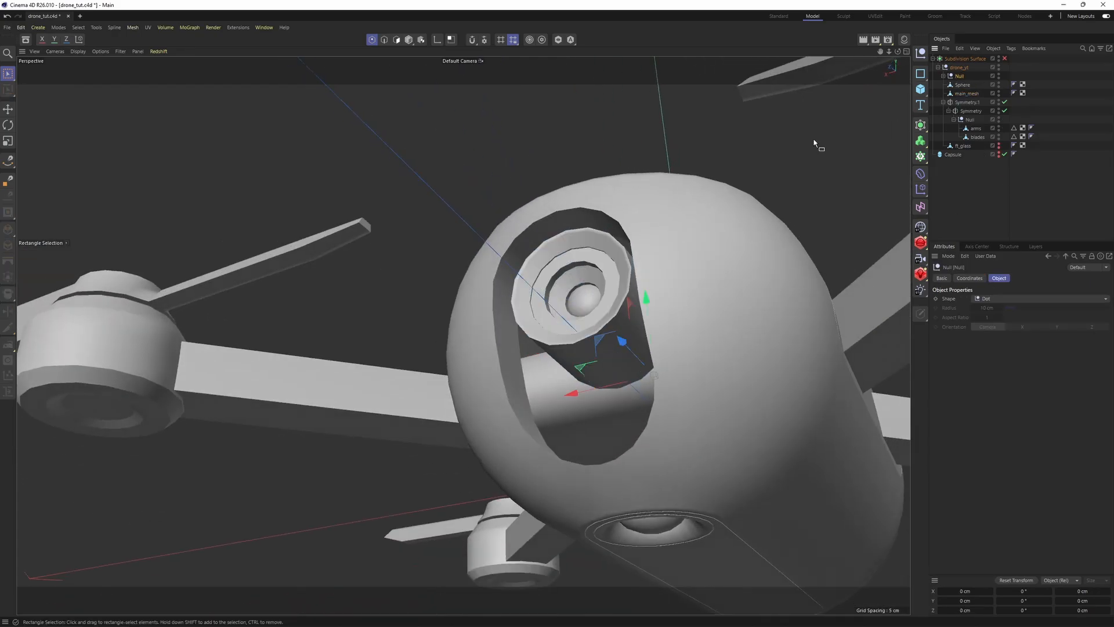
key(Return)
key(Return)
alt+right_drag(667, 246, 601, 258)
alt+drag(599, 256, 622, 265)
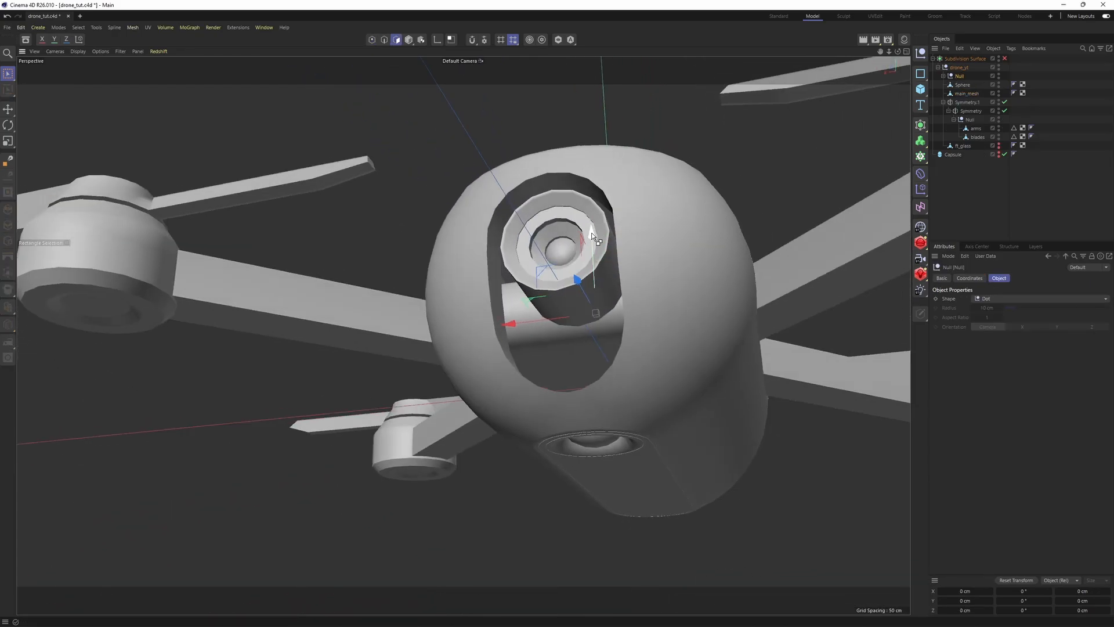
ctrl+drag(595, 228, 601, 305)
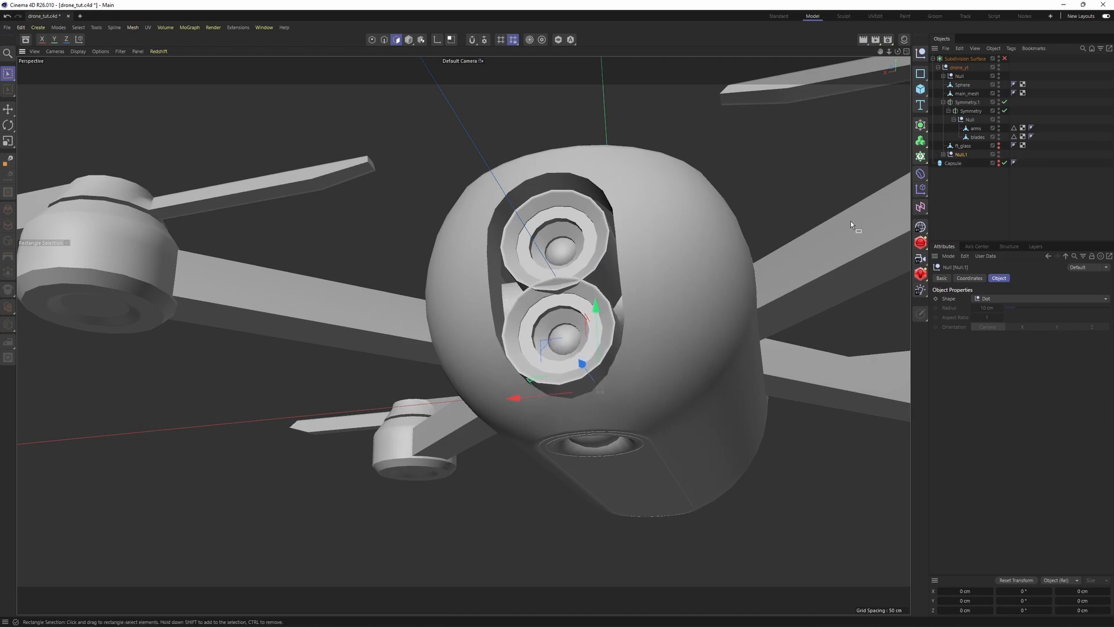
Step: Scale the lower lens copy to about three quarters of its size and position it in the lower part of the opening
key(t)
drag(809, 350, 711, 364)
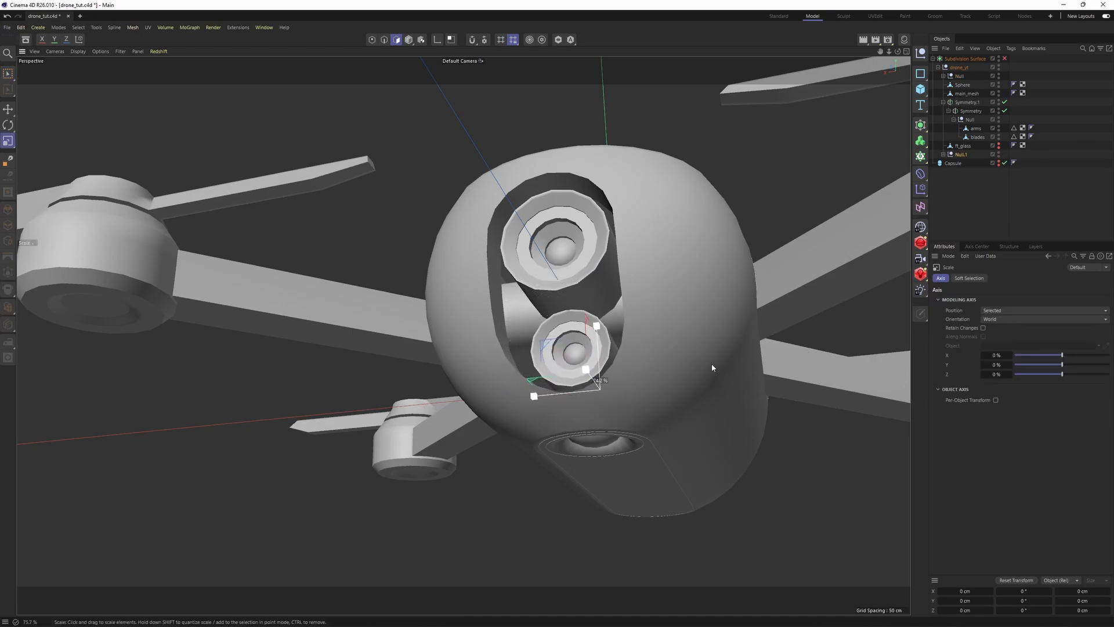
key(e)
alt+drag(584, 297, 574, 357)
drag(643, 328, 701, 280)
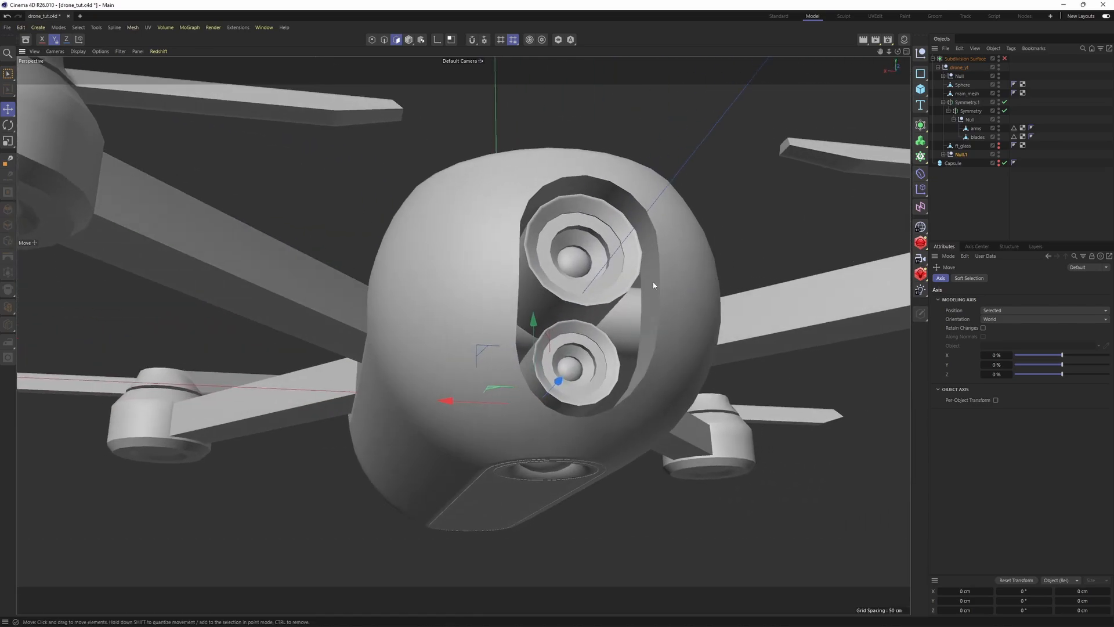
Step: Isolate main_mesh and move the front opening's inner edge loop deeper into the body, to about Z 54.7 cm
click(965, 94)
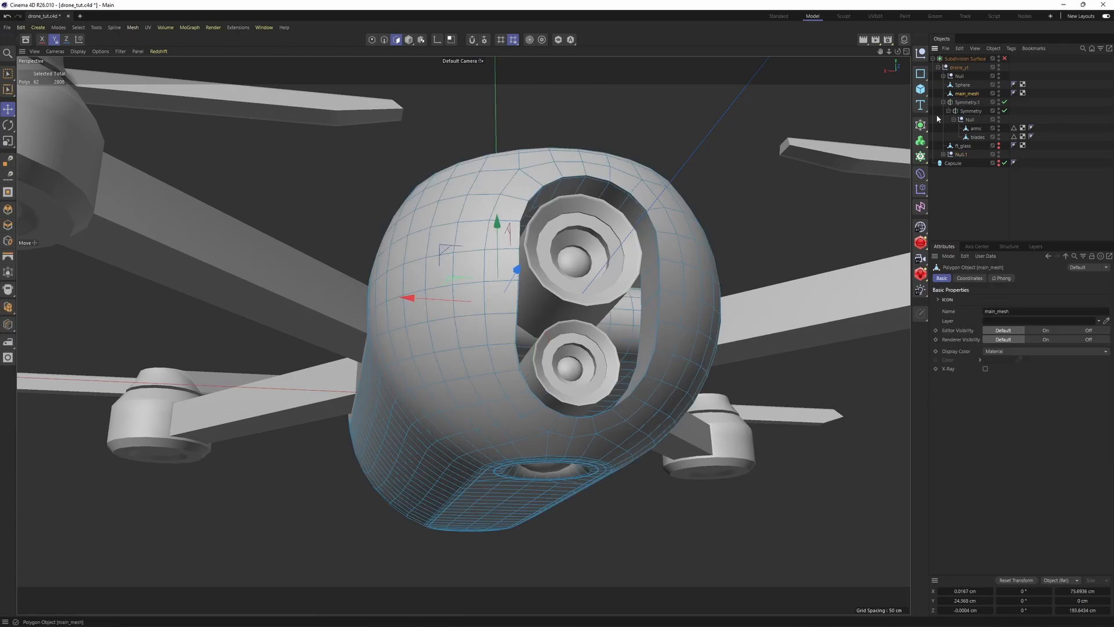
scroll(641, 285, up, 4)
key(Return)
double_click(643, 342)
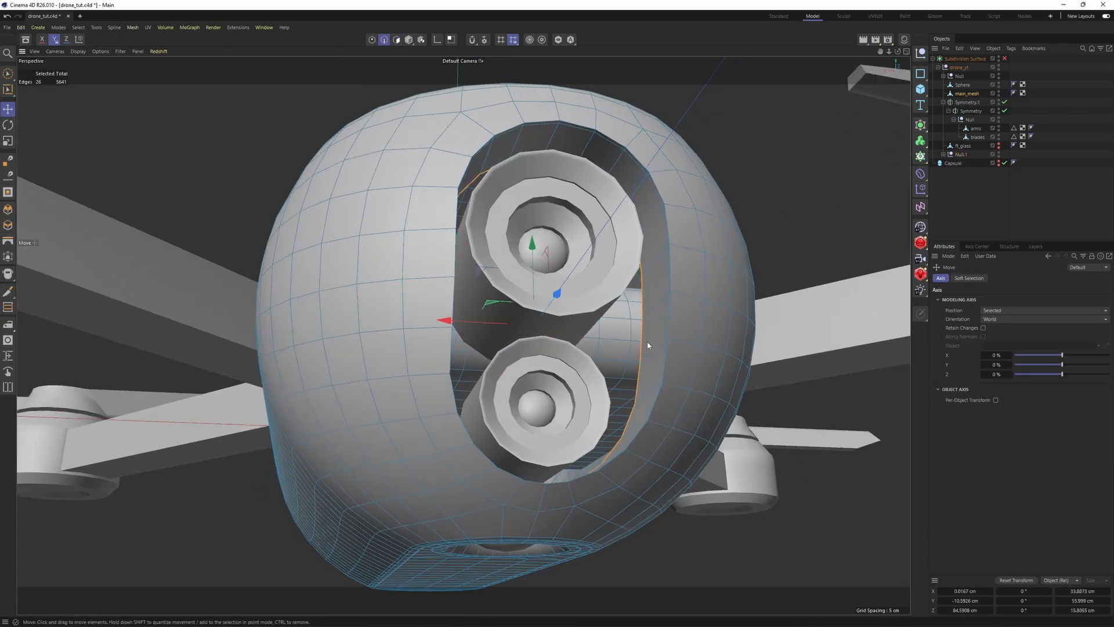
alt+drag(644, 343, 583, 312)
alt+drag(582, 312, 531, 348)
click(557, 40)
drag(376, 297, 400, 292)
alt+drag(398, 271, 407, 242)
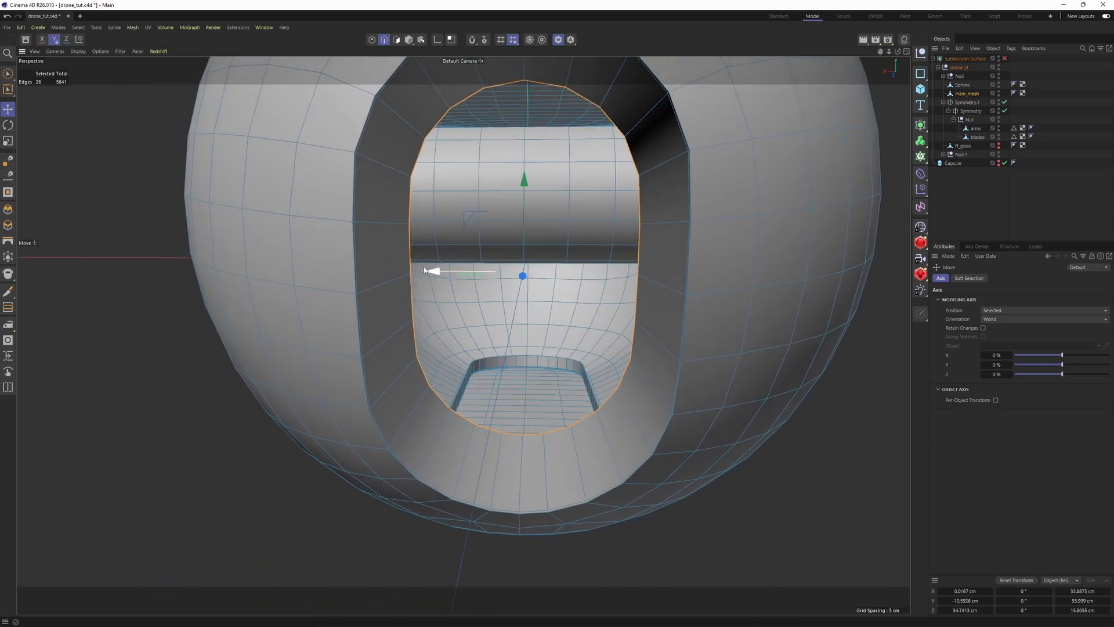
Step: Close the hole at the back of the front opening with Close Polygon Hole, using the Grid polygon type
click(407, 242)
right_click(639, 266)
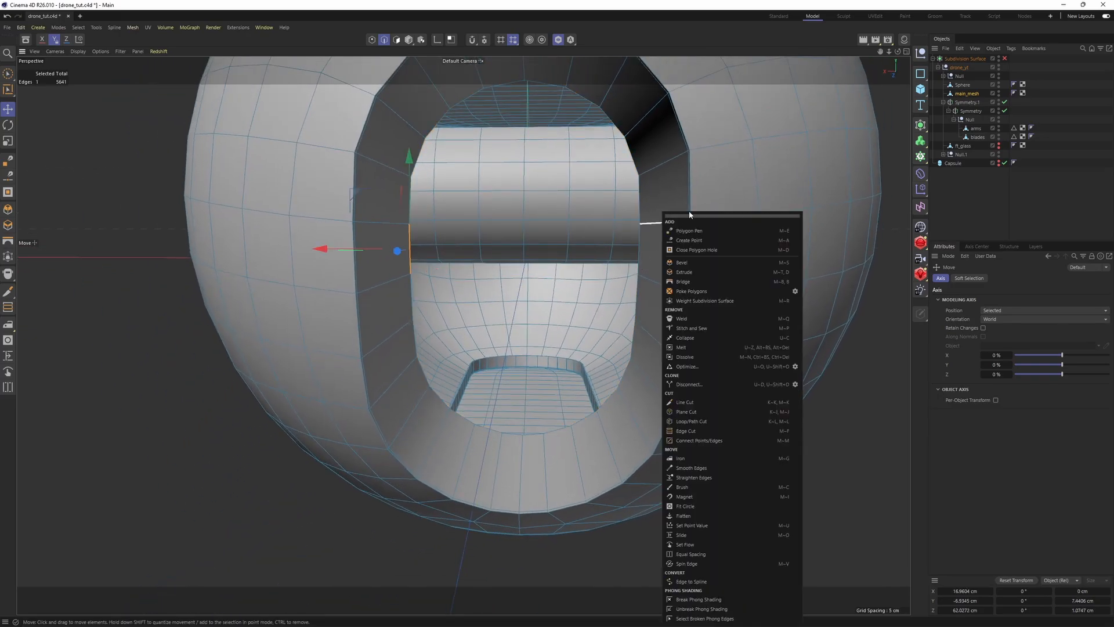
click(720, 245)
click(612, 246)
alt+drag(612, 247, 552, 278)
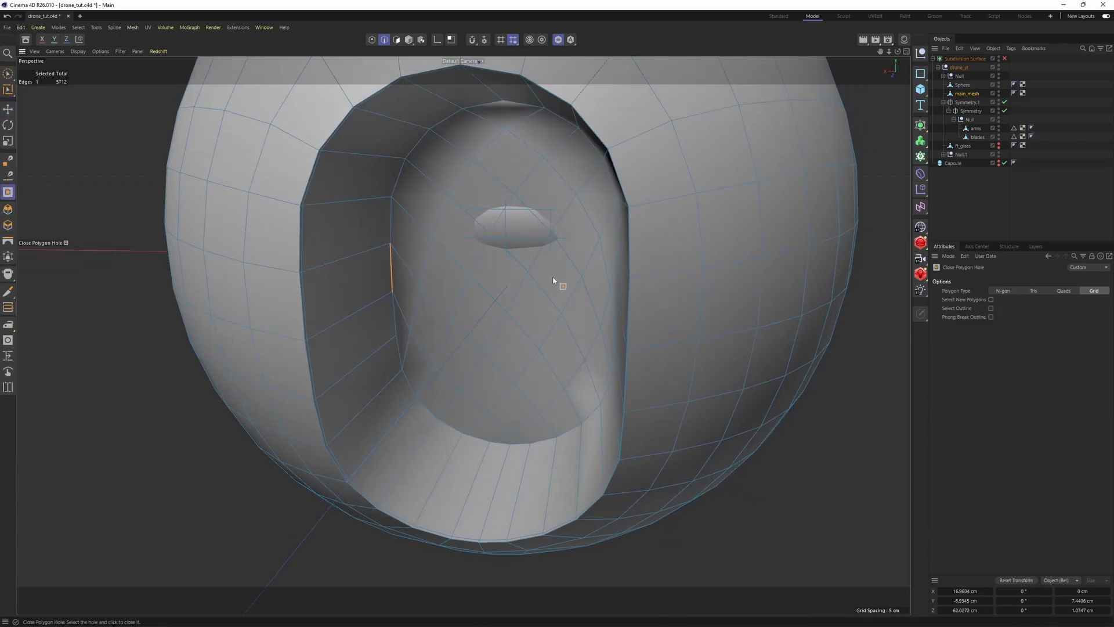
Step: Select the new polygons at the back of the opening with a fill selection and inset them slightly
key(Return)
mouse_move(553, 221)
alt+mouse_down()
mouse_move(552, 204)
mouse_move(553, 221)
alt+mouse_up()
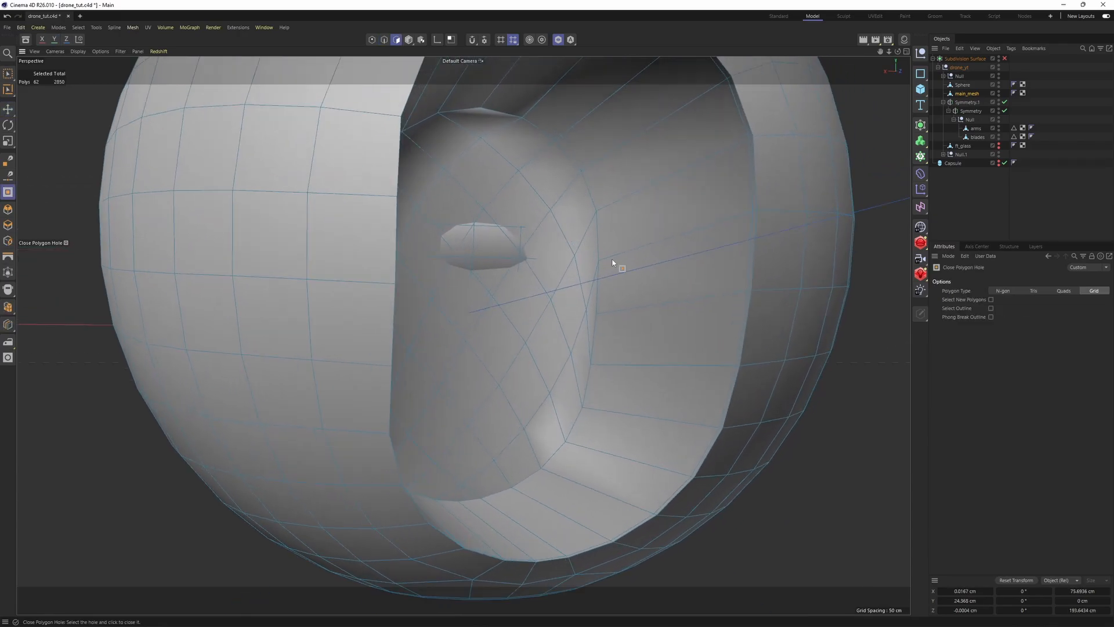
key(Return)
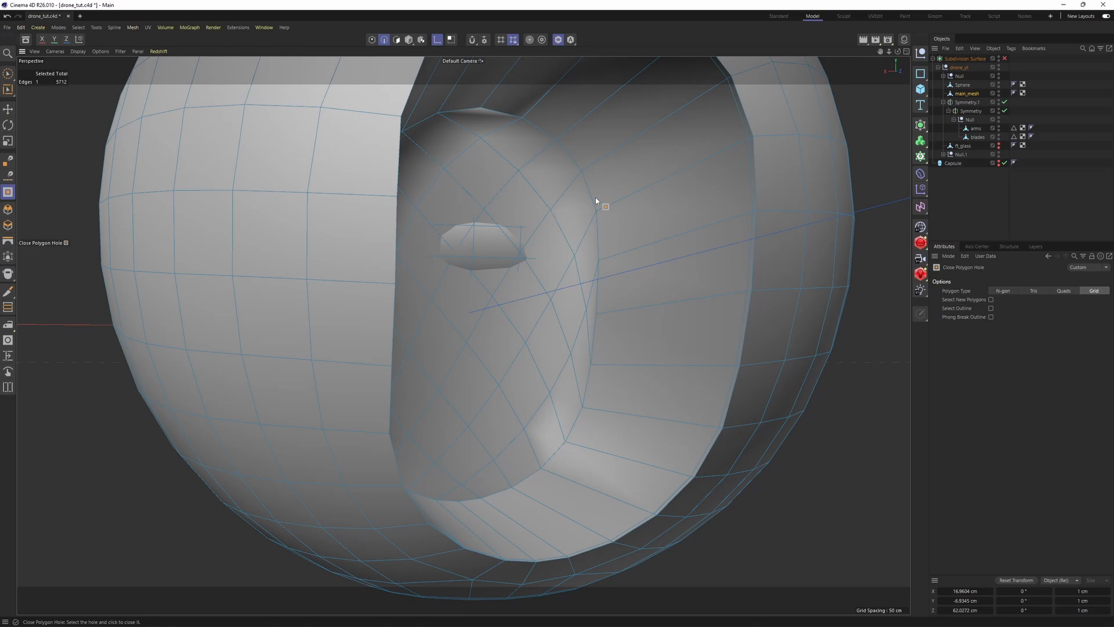
key(u)
key(l)
key(Return)
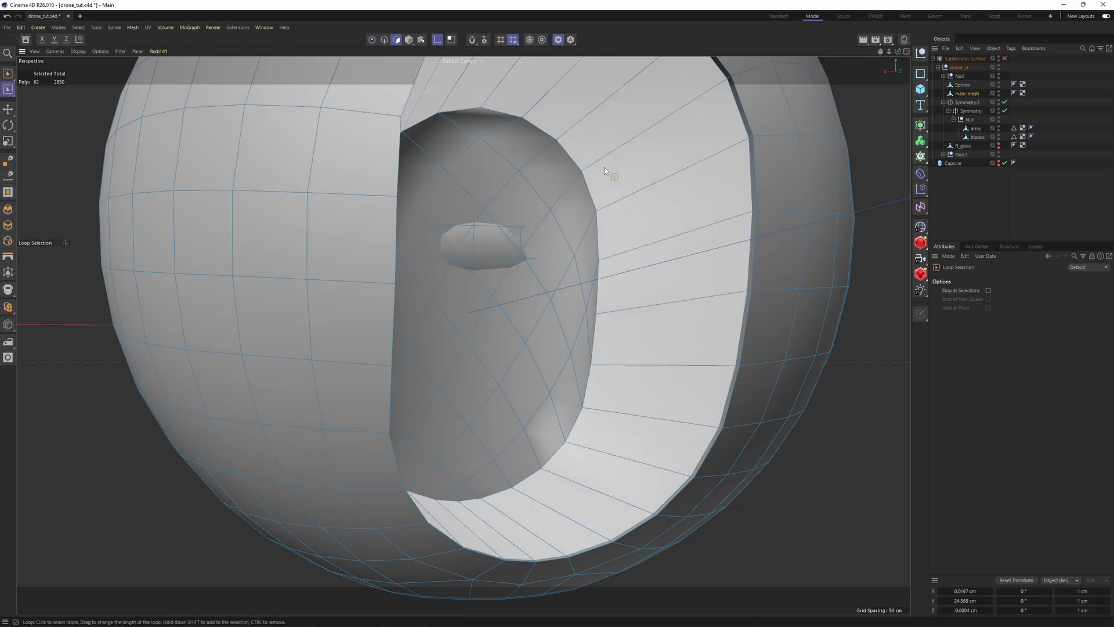
click(604, 168)
key(u)
key(f)
click(548, 238)
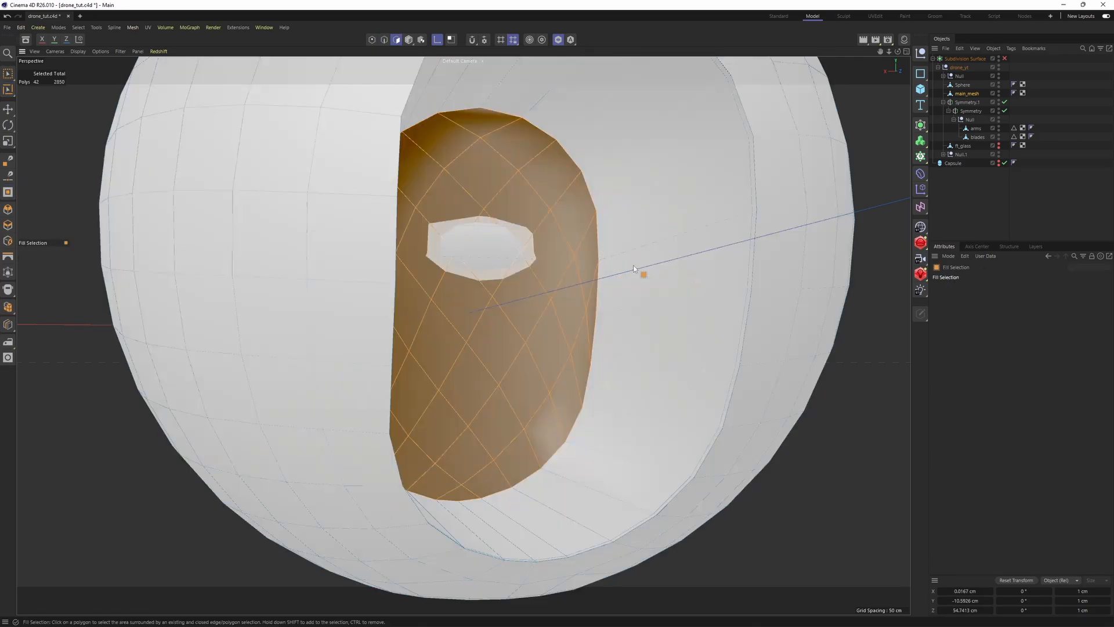
key(i)
drag(634, 269, 789, 316)
Step: Add a supporting loop cut around the opening's wall and show the whole drone with subdivision turned on
key(k)
key(l)
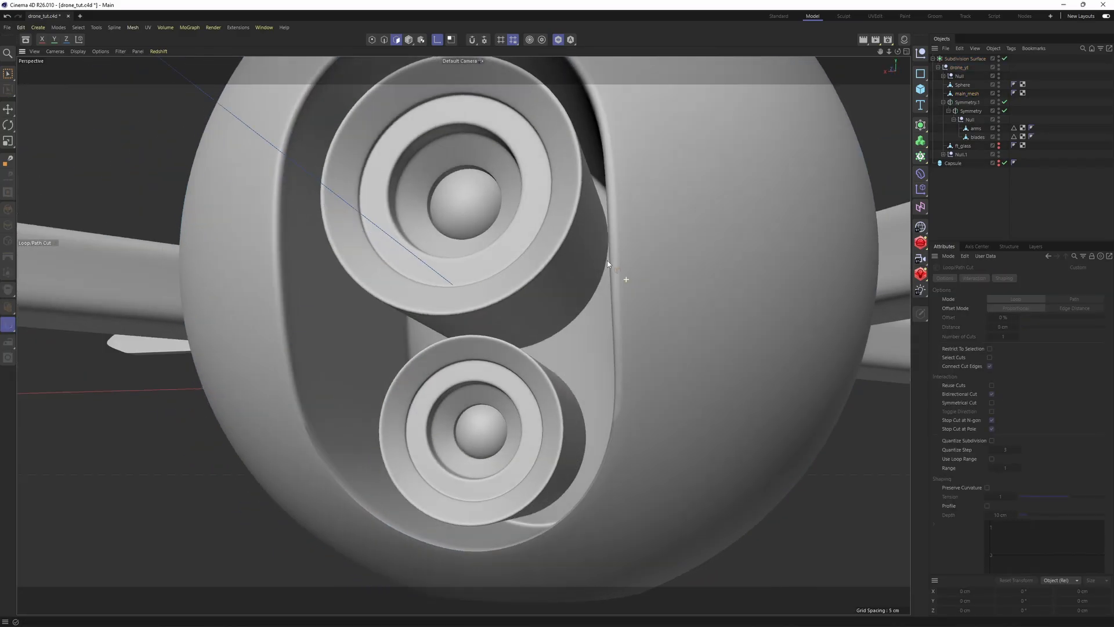
alt+drag(607, 264, 629, 261)
alt+right_drag(629, 261, 574, 291)
alt+drag(575, 290, 538, 319)
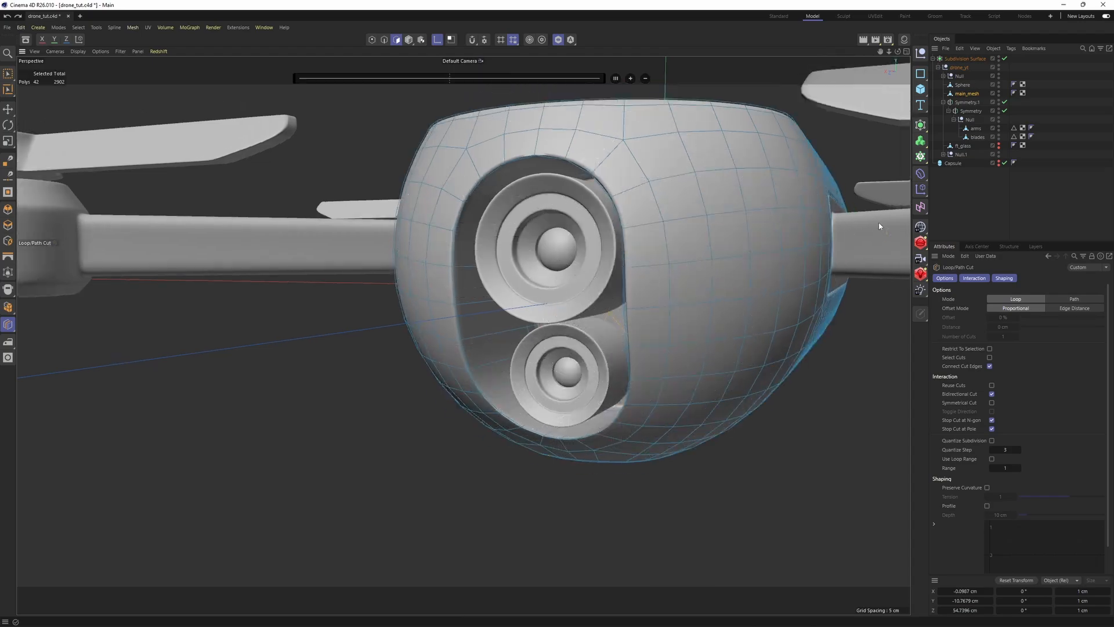
click(1033, 168)
alt+drag(546, 302, 650, 302)
Step: Set the Phong angle of main_mesh to 92° to smooth the shading around the front opening
click(967, 94)
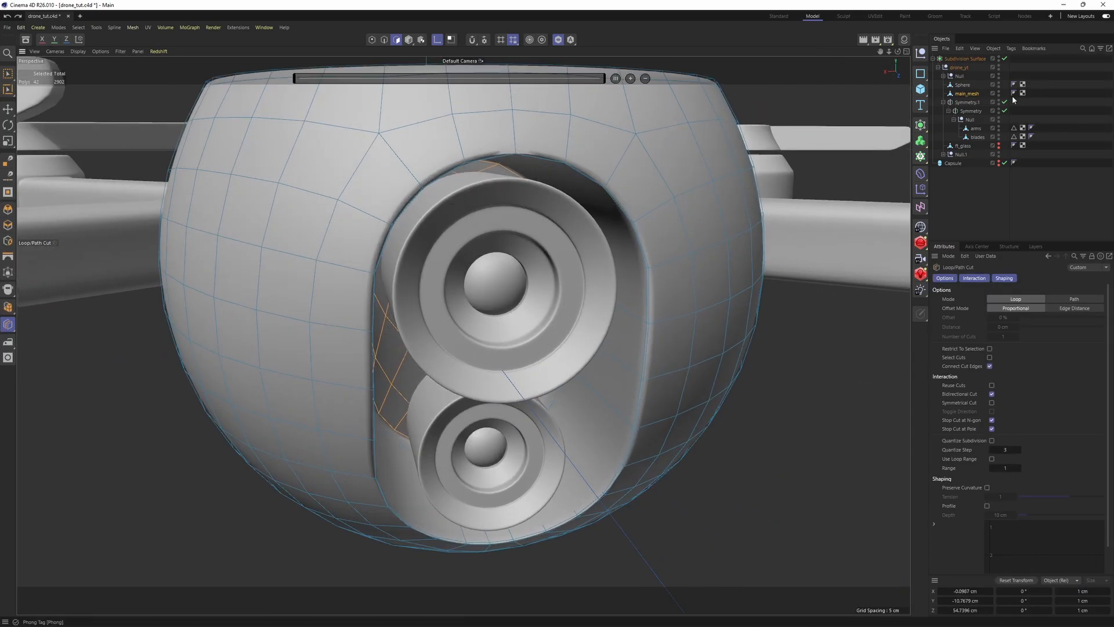
click(1014, 93)
scroll(556, 200, up, 1)
alt+drag(556, 200, 609, 198)
drag(1060, 306, 1065, 310)
key(ctrl+z)
scroll(548, 180, up, 6)
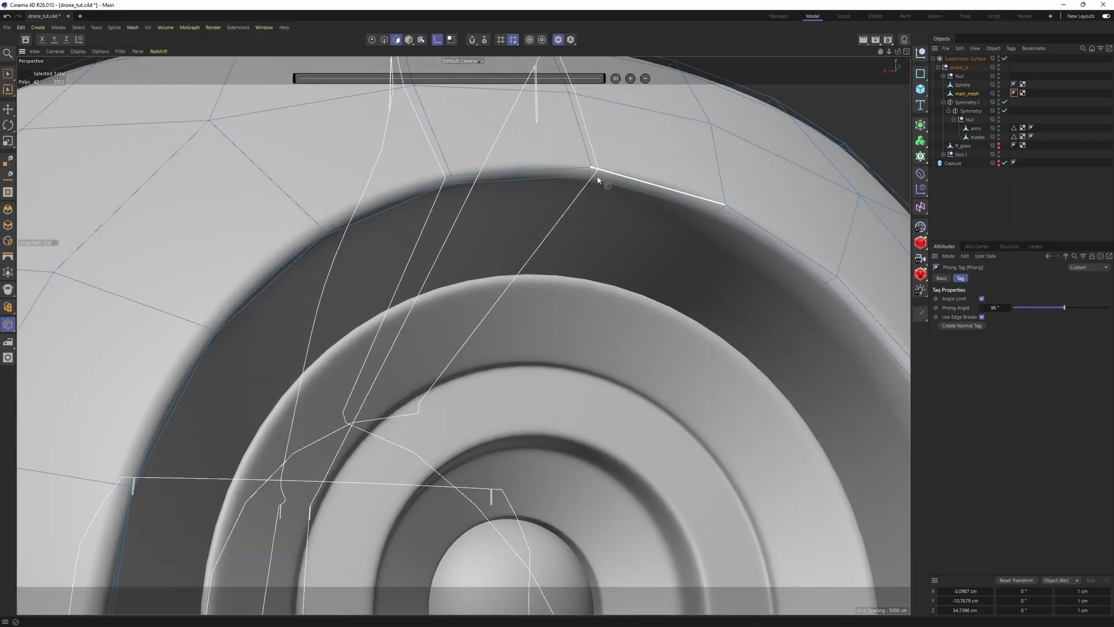
scroll(564, 221, up, 1)
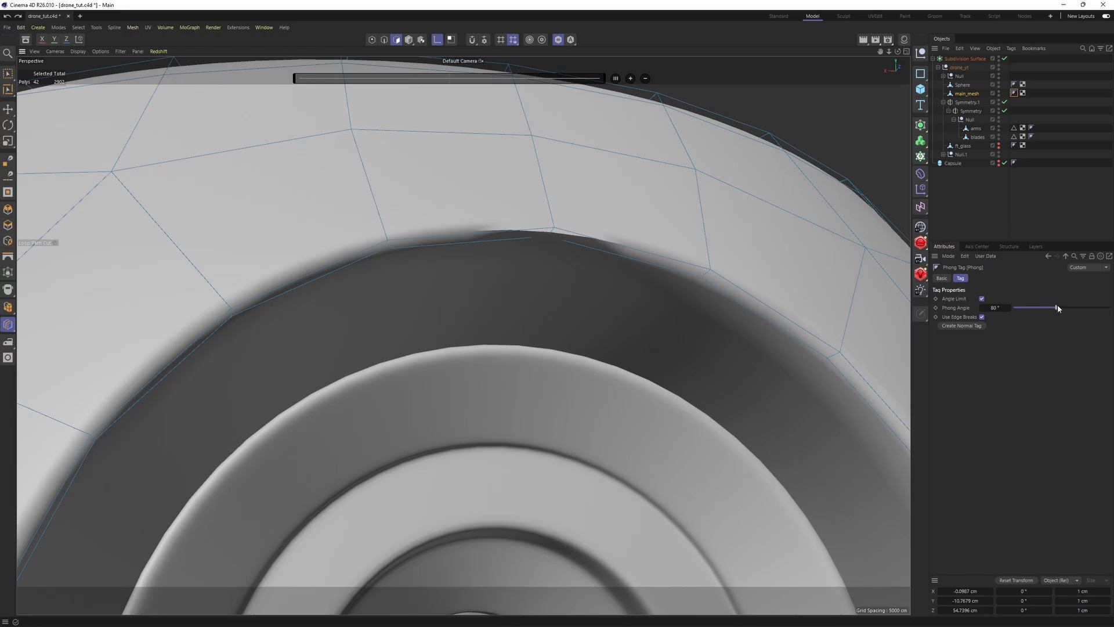
drag(1057, 304, 1064, 304)
scroll(683, 225, down, 8)
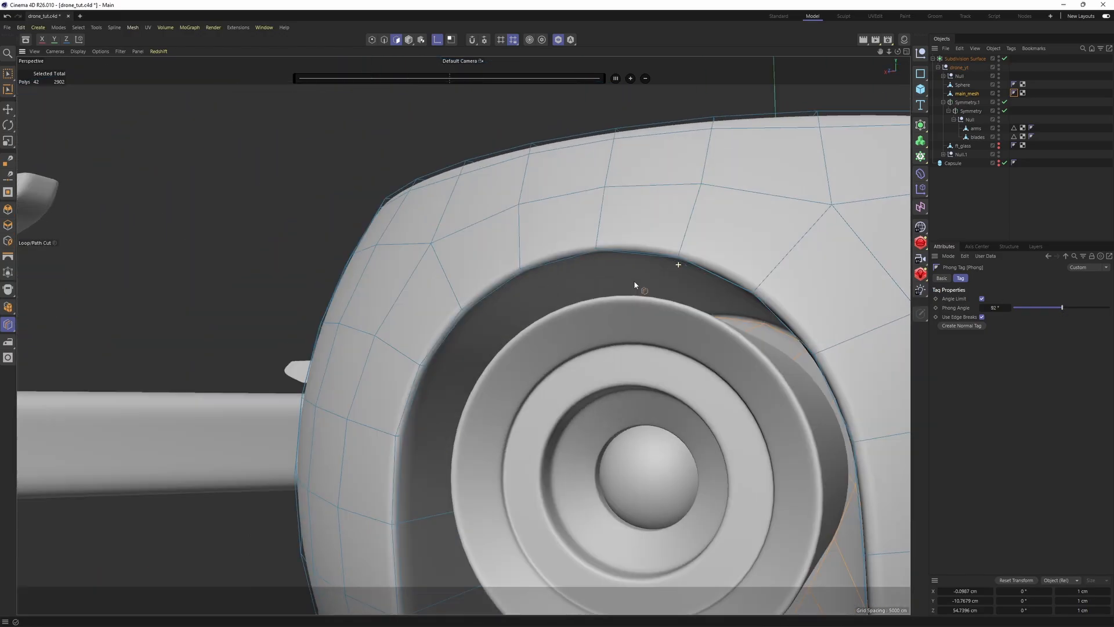
Step: Make the ft_glass object visible again over the front lenses
click(1084, 179)
alt+drag(690, 210, 723, 236)
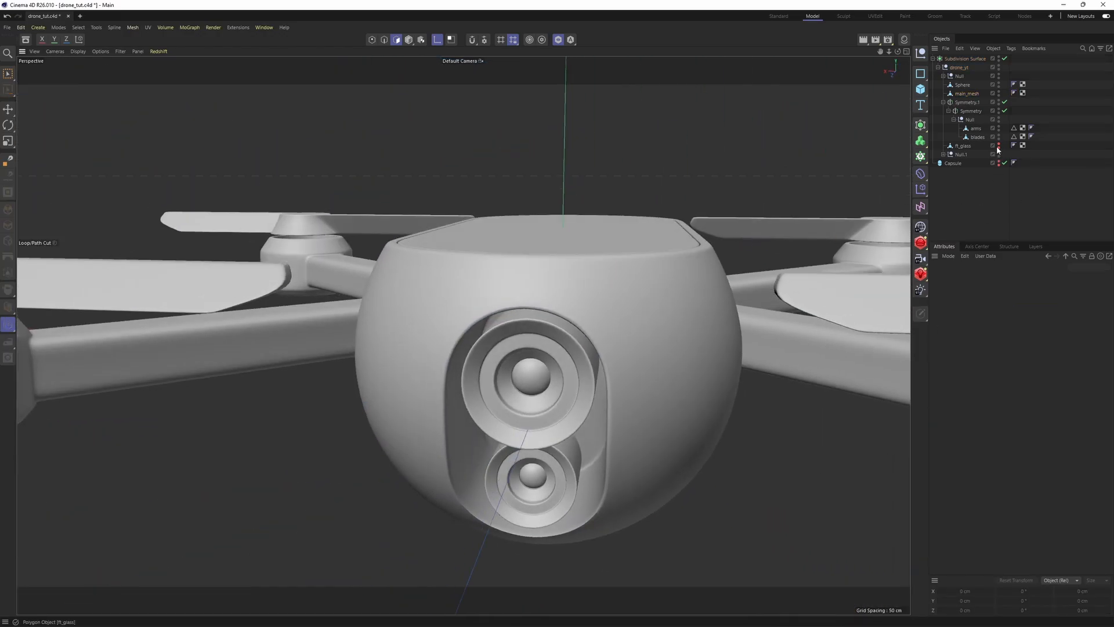
alt+drag(581, 290, 555, 378)
key(e)
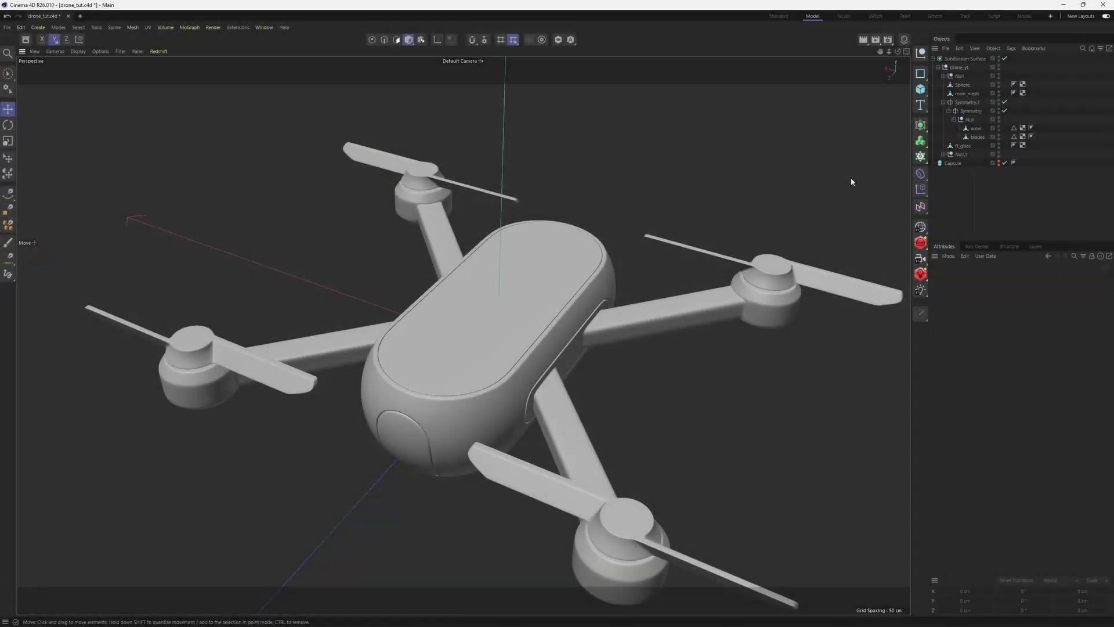
alt+drag(850, 179, 750, 212)
alt+middle_drag(749, 209, 759, 225)
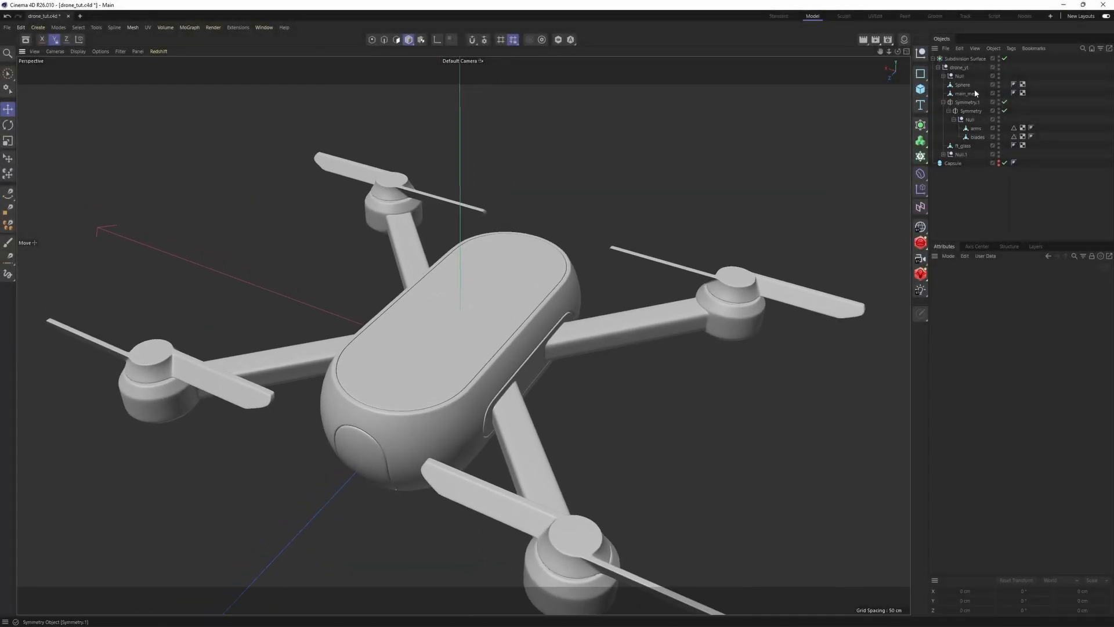
Step: Make the Symmetry.1 generator holding the arms and blades editable
click(950, 102)
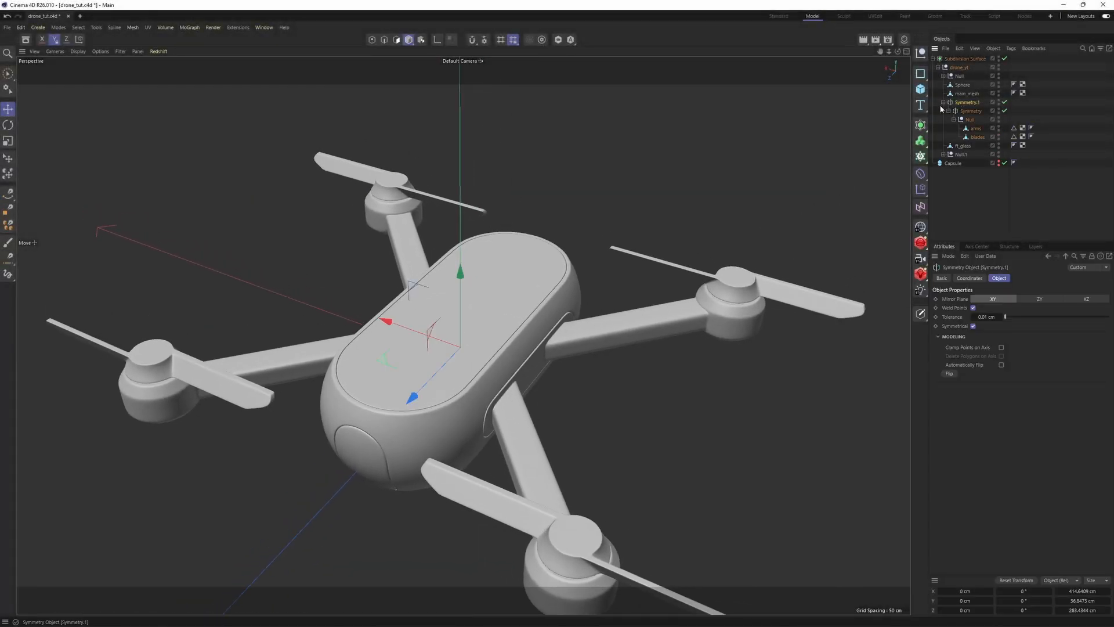
click(943, 102)
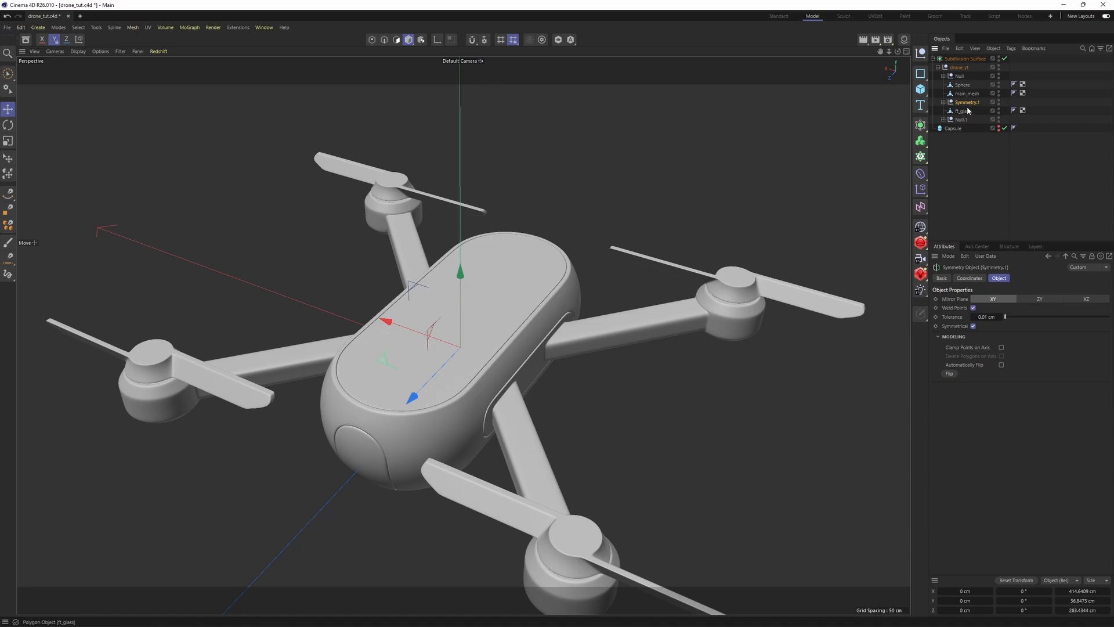
click(943, 102)
Step: Move arms and blades out of the symmetry group directly under the drone group and delete the emptied group
click(975, 129)
shift+click(976, 138)
drag(977, 129, 974, 99)
click(970, 121)
key(Delete)
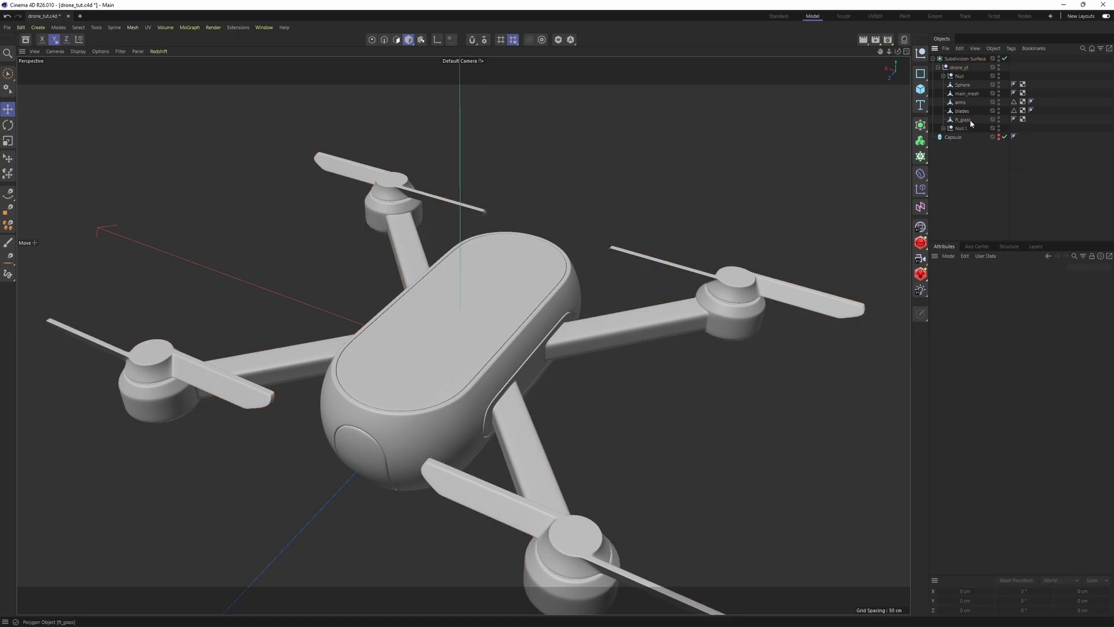
Step: Move the copied lens group Null.1 into the first lens Null and rename that group as lenses
click(960, 128)
drag(960, 128, 963, 82)
double_click(961, 76)
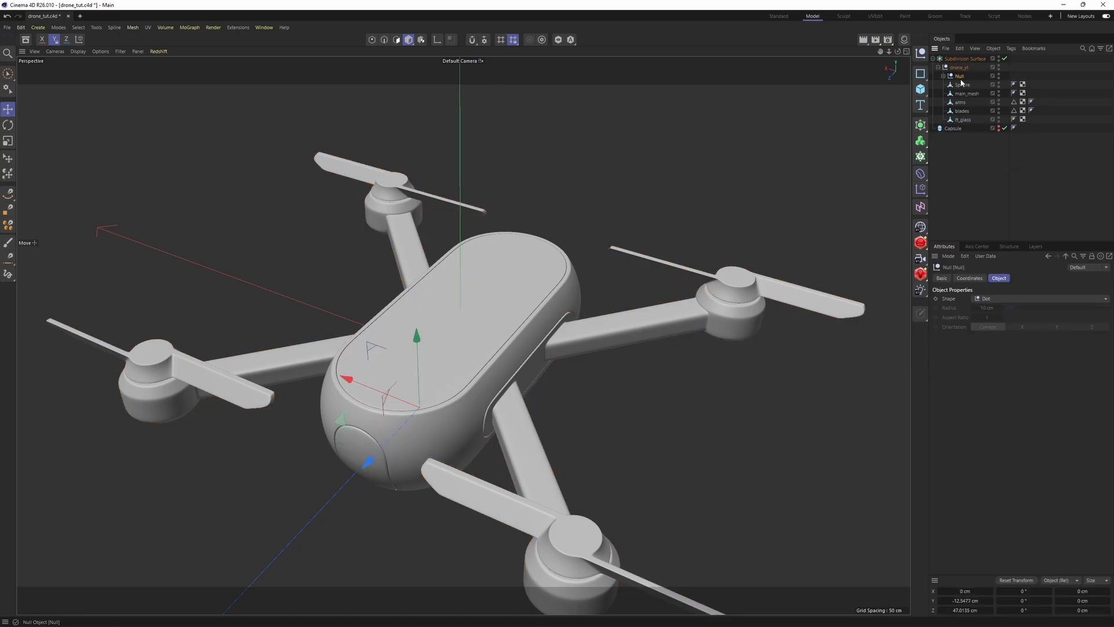
text(lens)
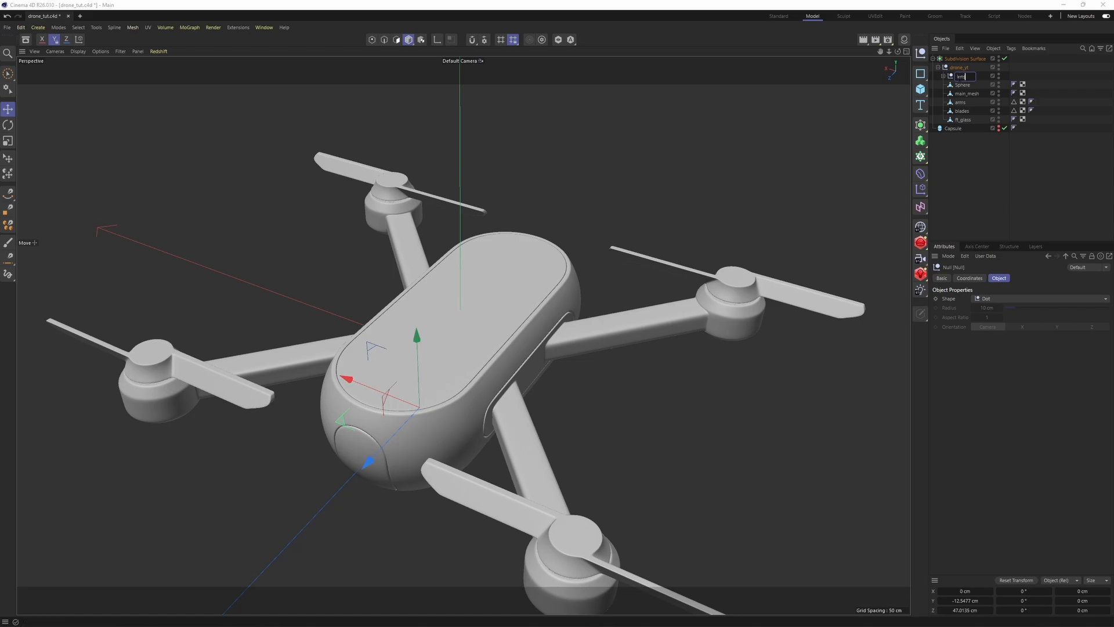
text(es)
key(Return)
Step: Rename the Sphere on the drone's underside as bottom_lens
click(963, 85)
alt+drag(511, 412, 511, 252)
double_click(961, 87)
text(b)
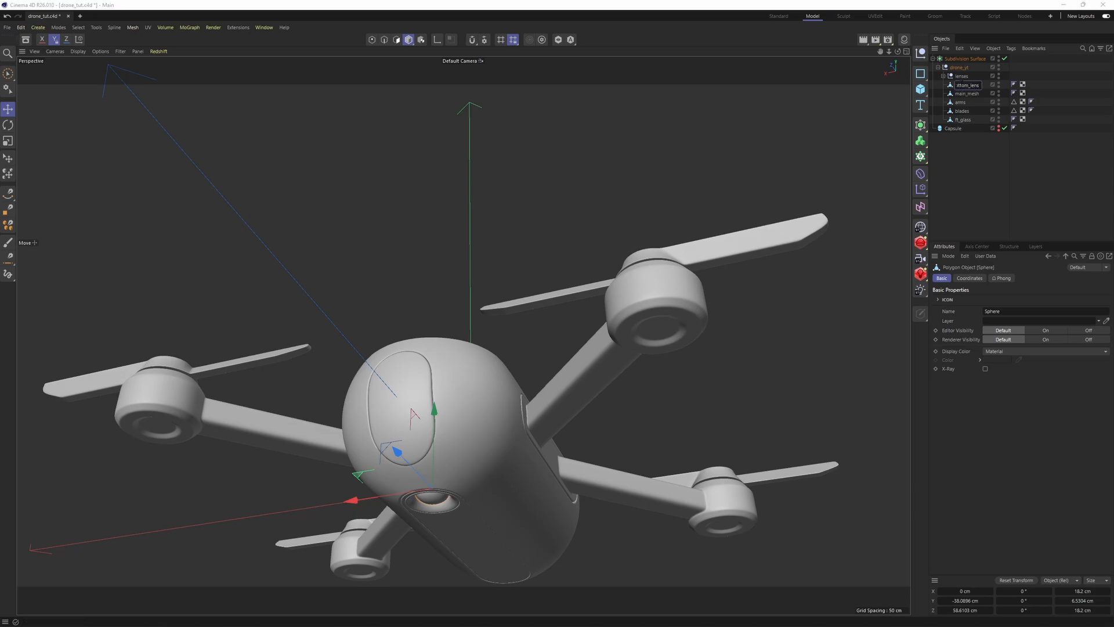
key(Return)
Step: Select one front propeller of the blades mesh and rotate it about its vertical axis to vary its angle
click(962, 102)
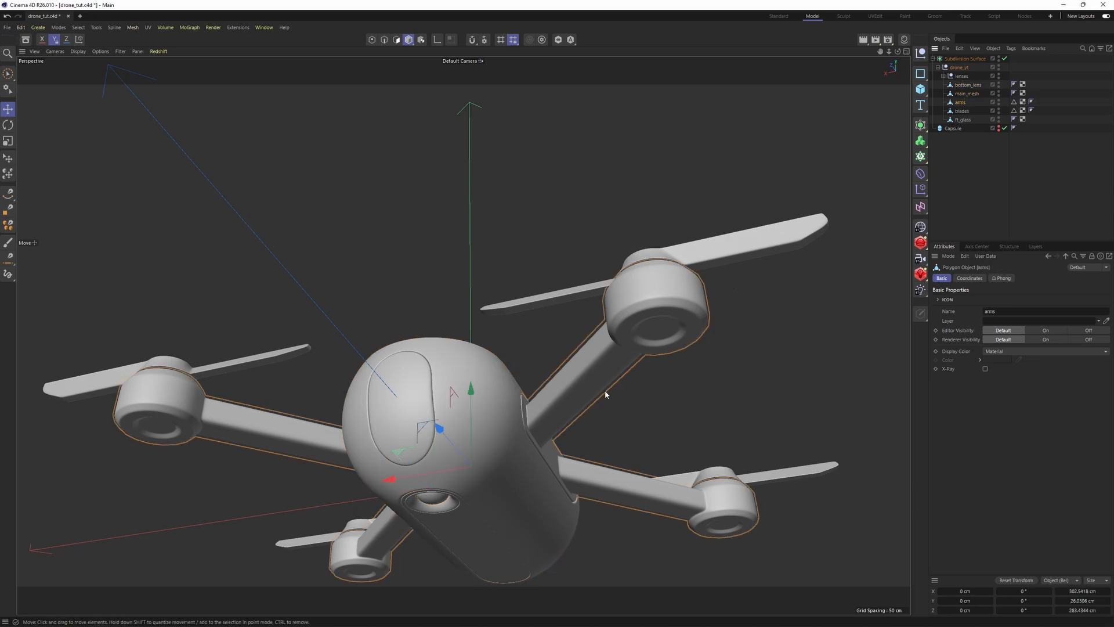
alt+drag(604, 390, 561, 403)
click(962, 111)
alt+drag(638, 296, 550, 323)
alt+middle_drag(529, 383, 513, 422)
key(Return)
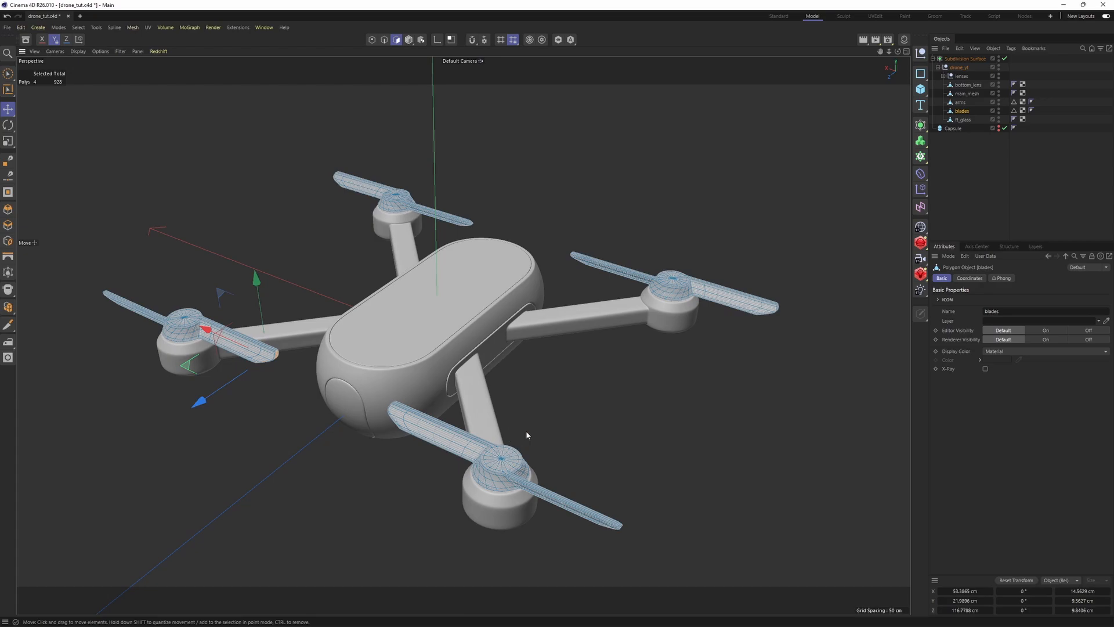
double_click(501, 475)
key(r)
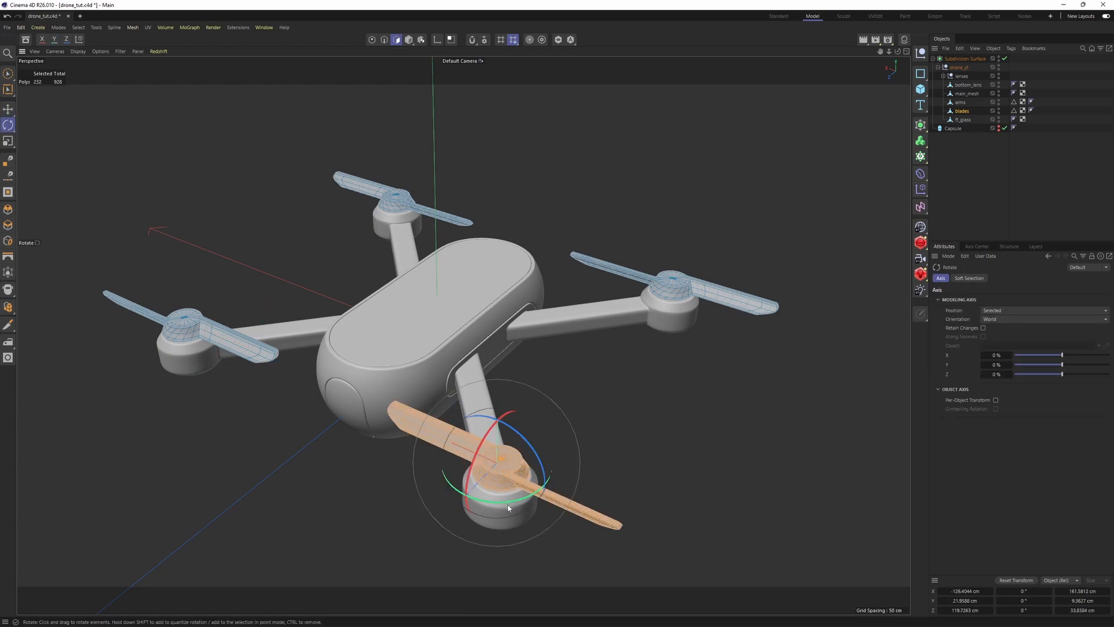
drag(509, 508, 575, 459)
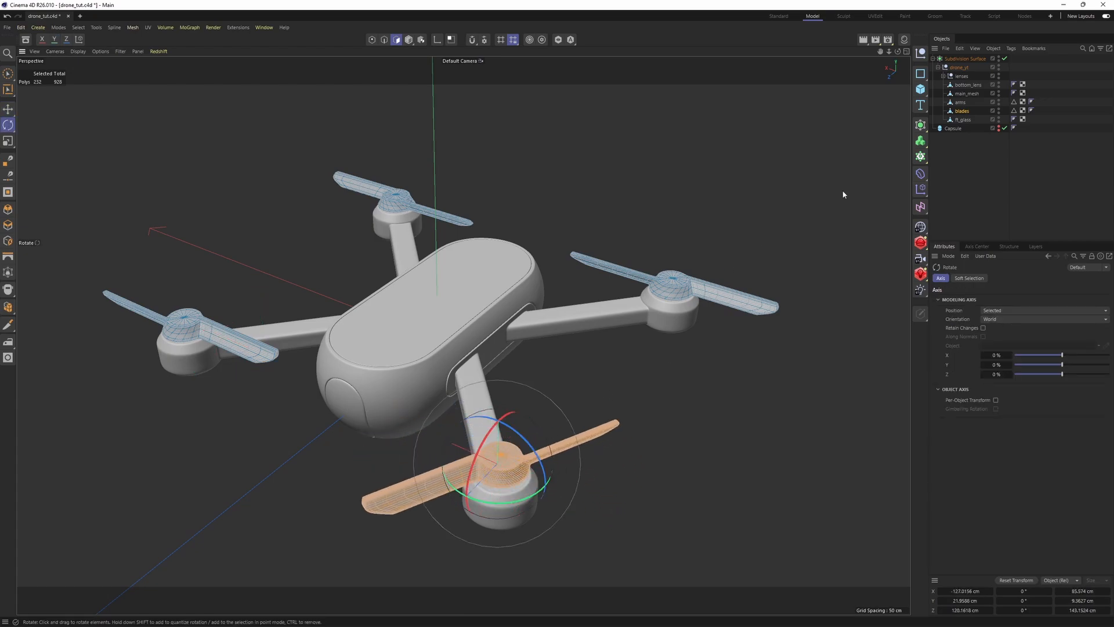
Step: Rotate the two rear propellers of the blades mesh about their vertical axes to differing angles
double_click(698, 286)
drag(688, 316, 633, 313)
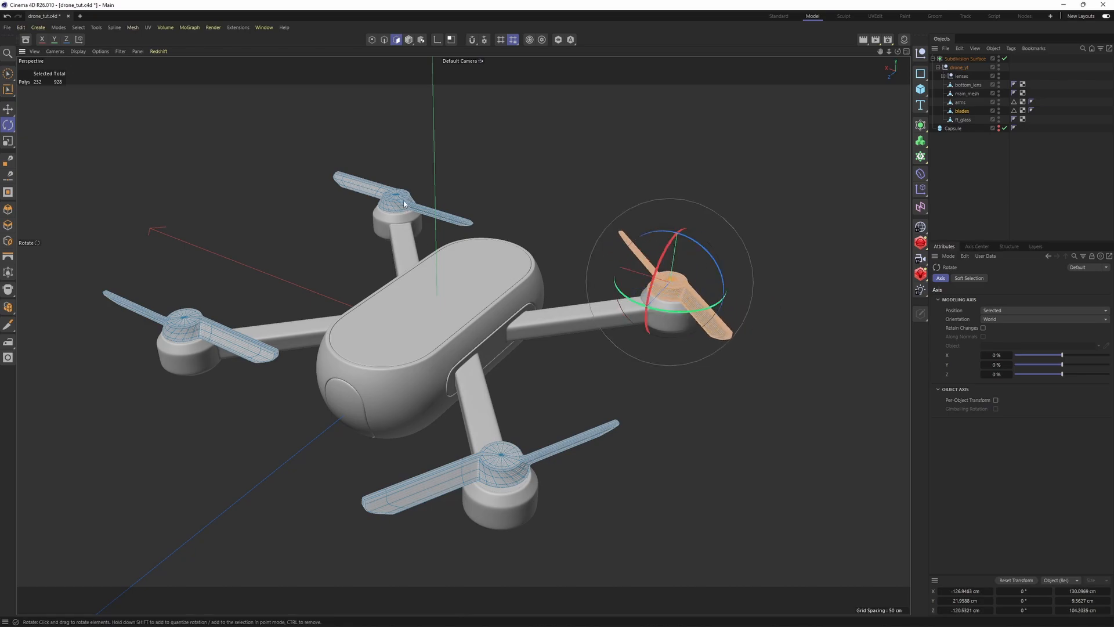
double_click(405, 204)
drag(401, 225, 458, 216)
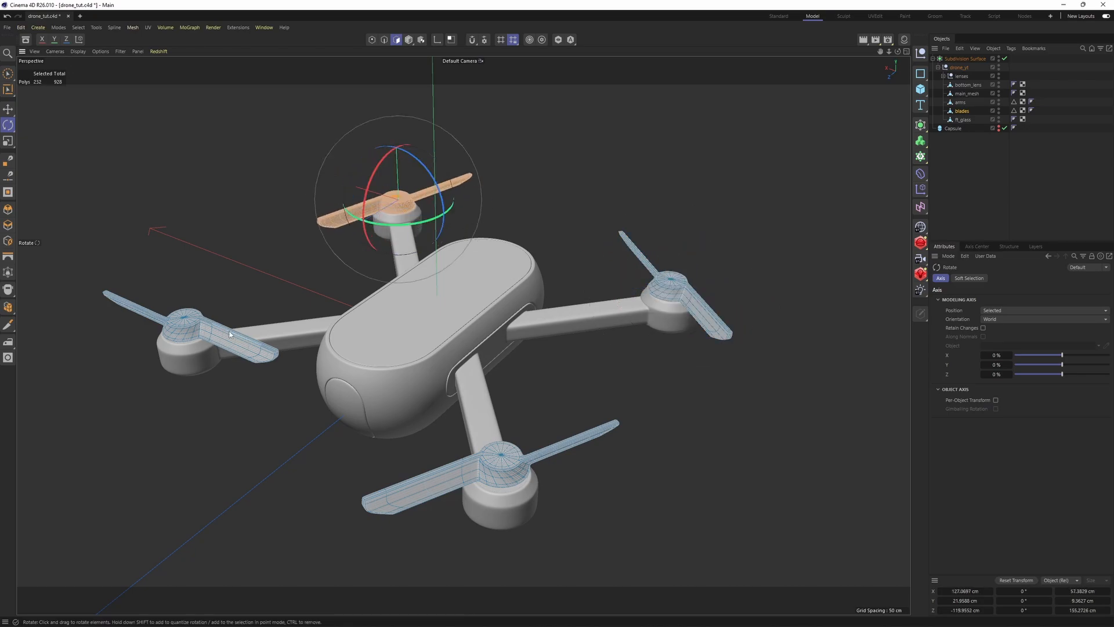
Step: Rotate the remaining front propeller of the blades mesh about its vertical axis to a differing angle and deselect the mesh
double_click(228, 335)
drag(196, 355, 164, 366)
click(409, 39)
click(952, 221)
alt+drag(261, 325, 311, 349)
key(ctrl+z)
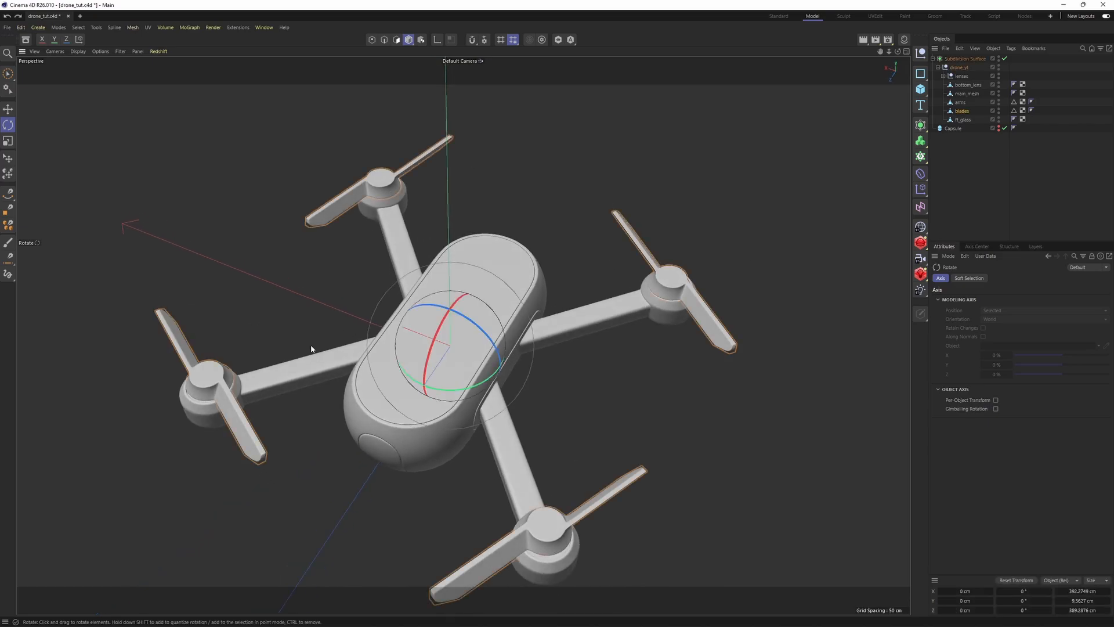
key(ctrl+z)
drag(214, 426, 265, 408)
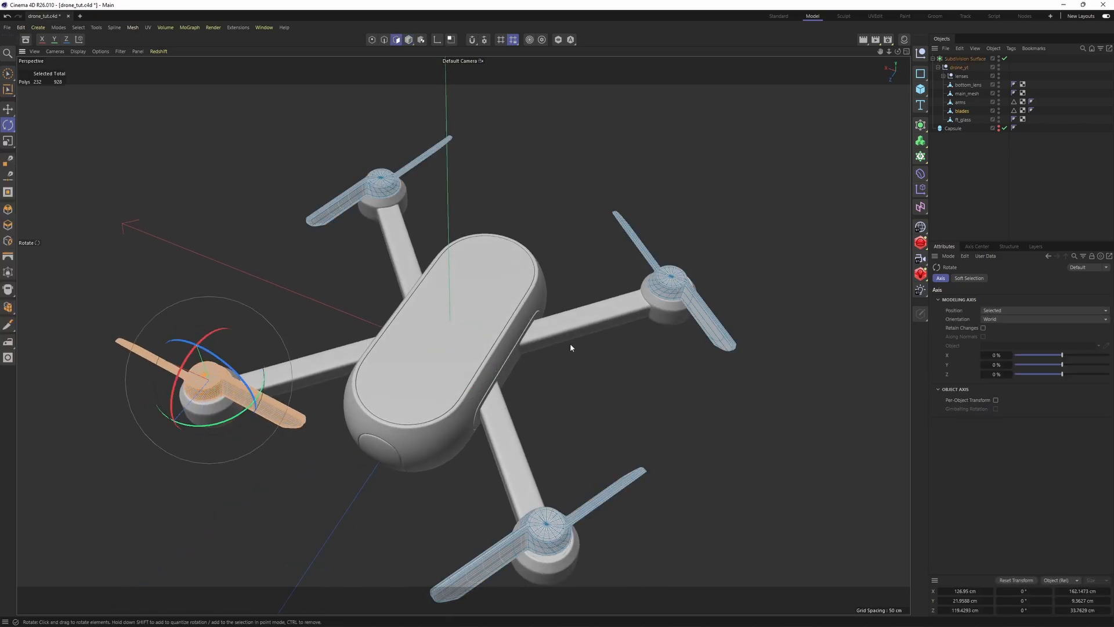
key(ctrl+z)
click(1002, 214)
Step: Set the project's renderer to Octane Renderer in the render settings and close them
alt+middle_drag(653, 325, 622, 260)
alt+drag(620, 308, 600, 260)
alt+right_drag(600, 260, 691, 268)
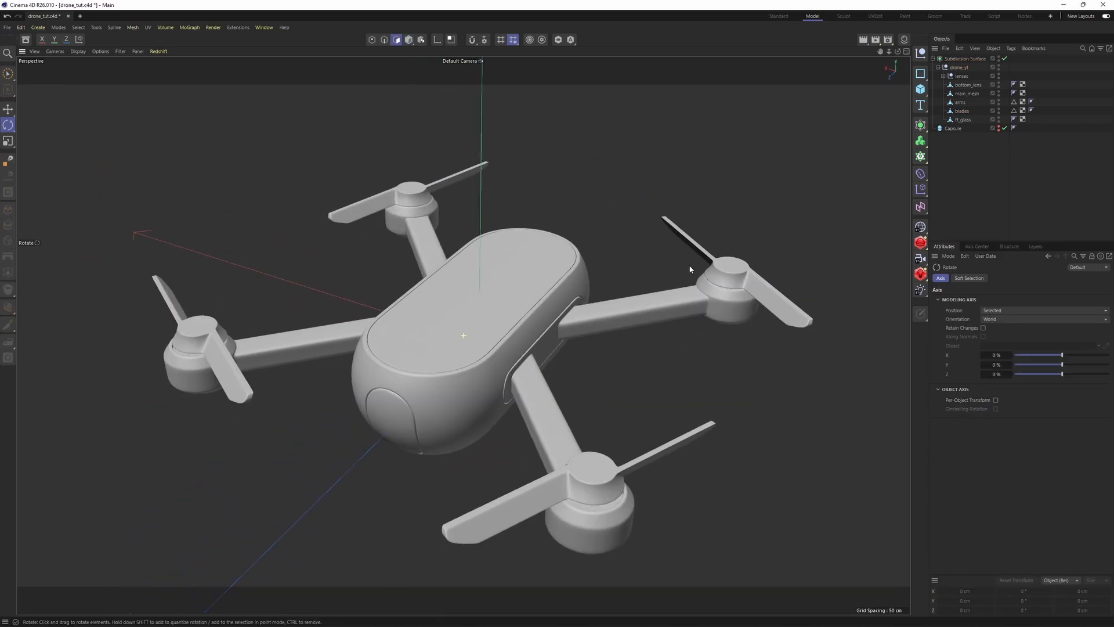
alt+drag(691, 268, 687, 260)
alt+middle_drag(687, 261, 695, 249)
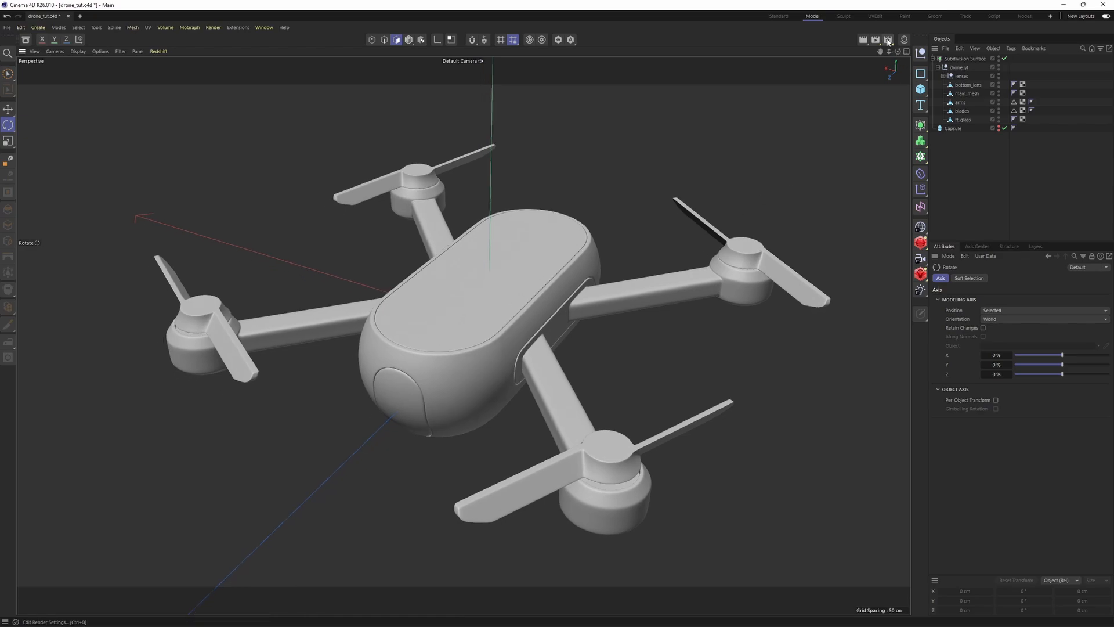
click(888, 40)
click(898, 55)
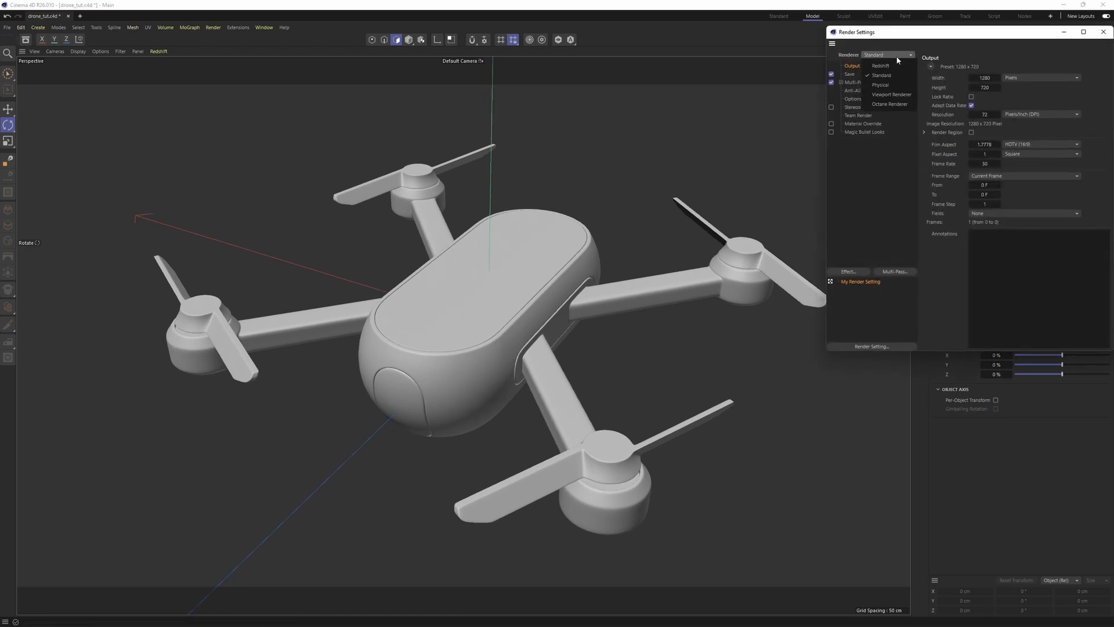
click(891, 105)
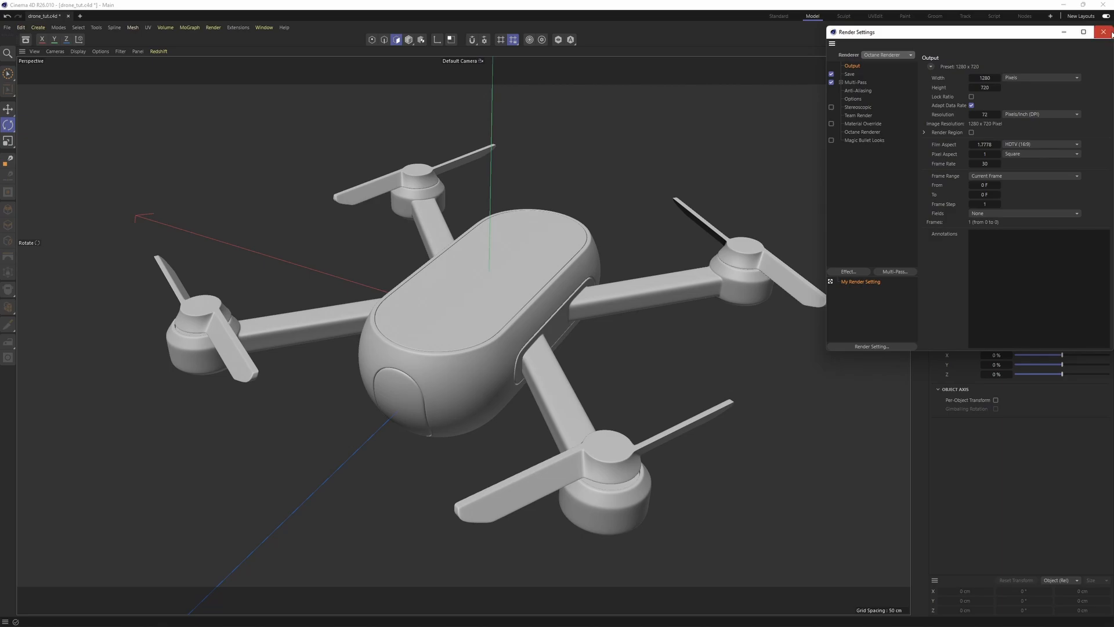
click(1103, 32)
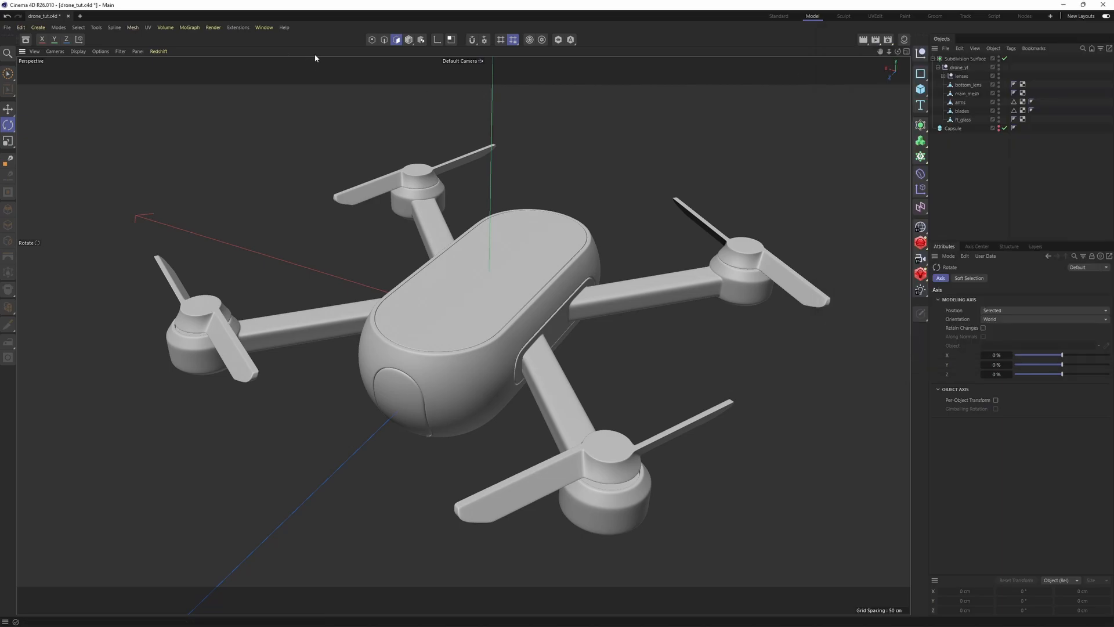
Step: Switch to the Standard layout and open the Octane Live Viewer window
click(785, 16)
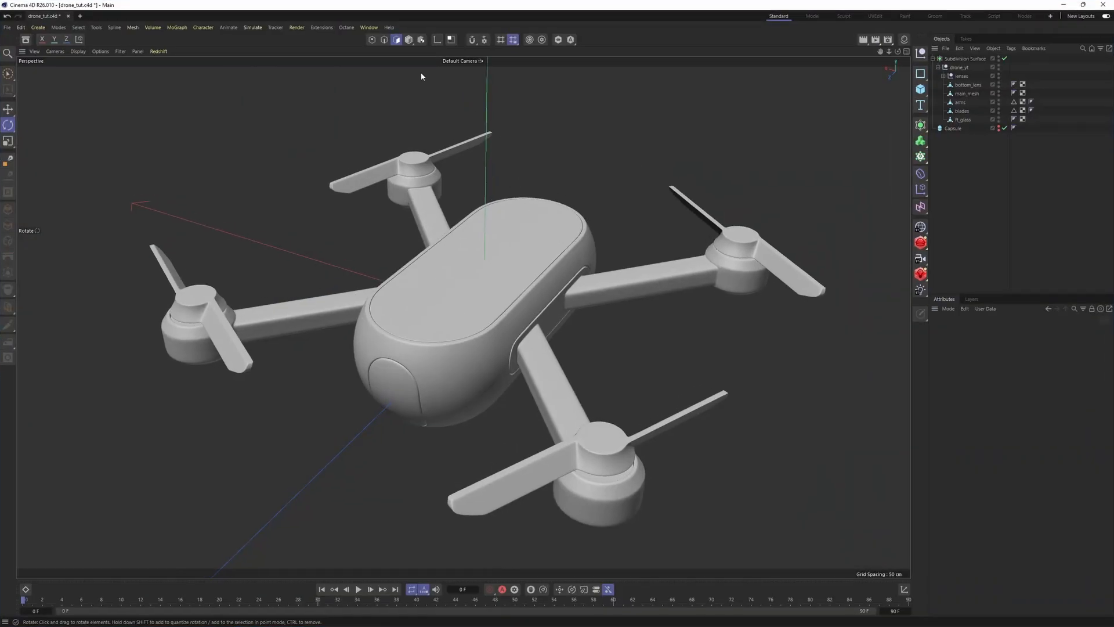
click(346, 27)
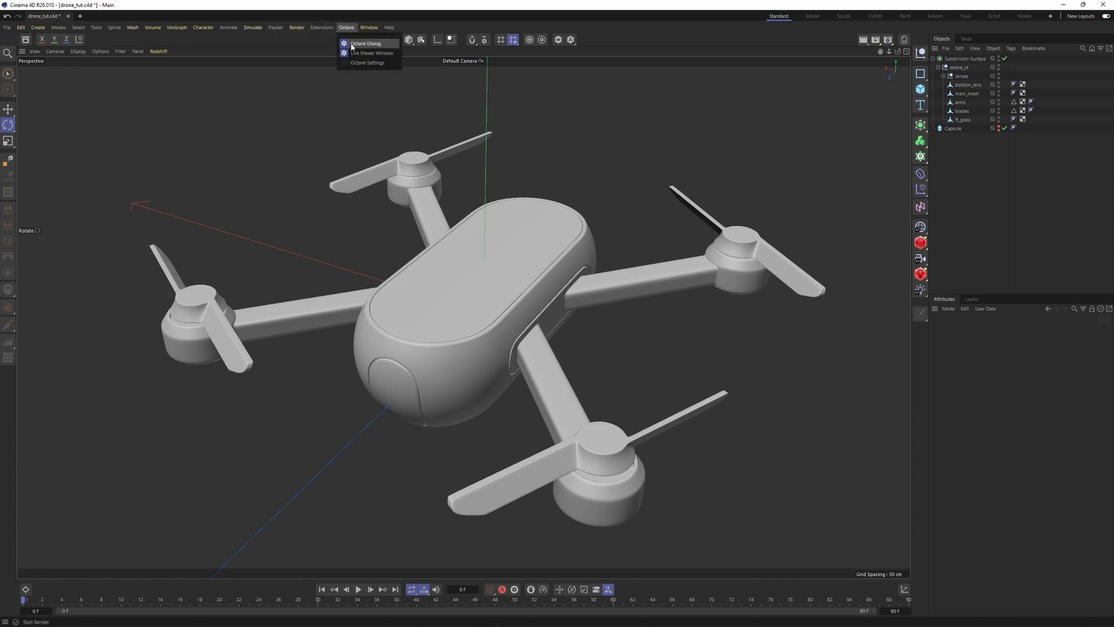
click(372, 53)
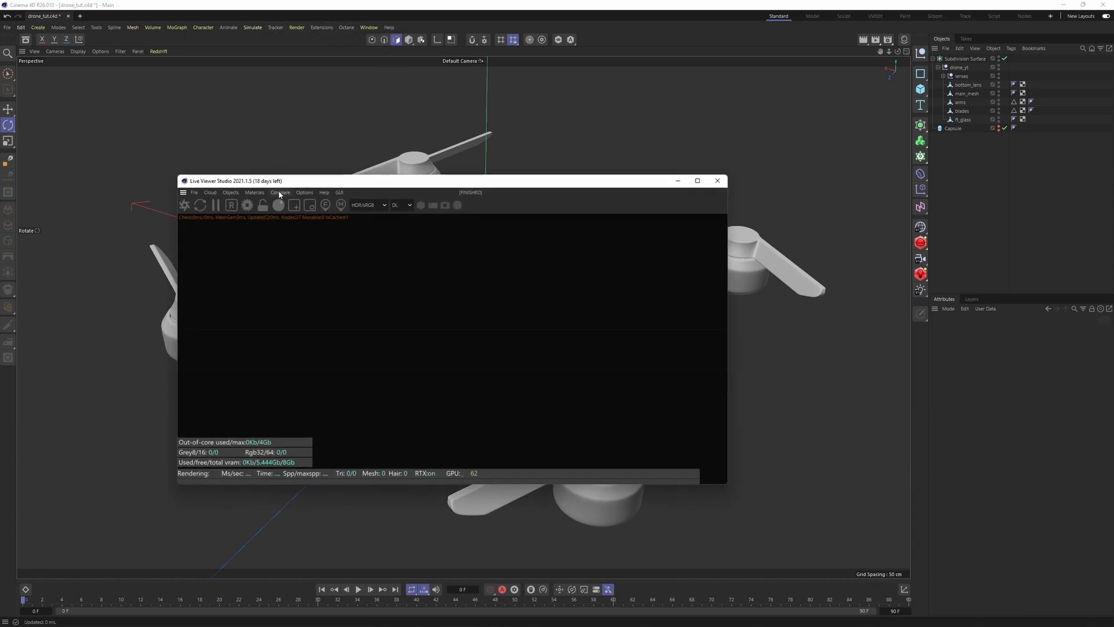
drag(249, 176, 249, 158)
Step: Set the Octane kernel to Path tracing with 512 max samples, adjust the GI clamp, and start the live render
click(247, 191)
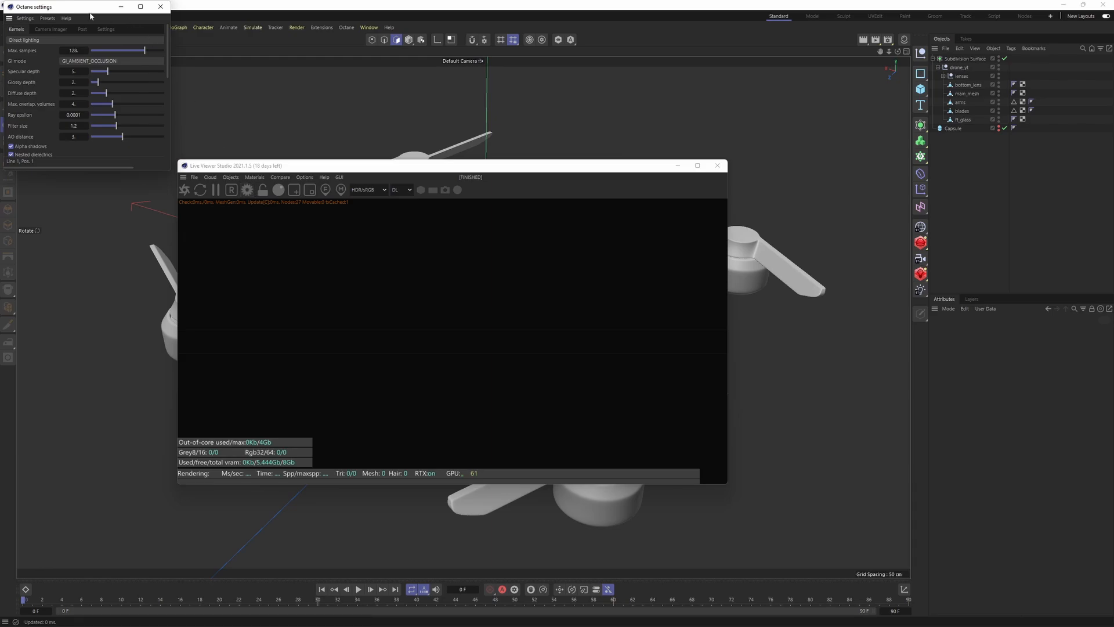
click(33, 40)
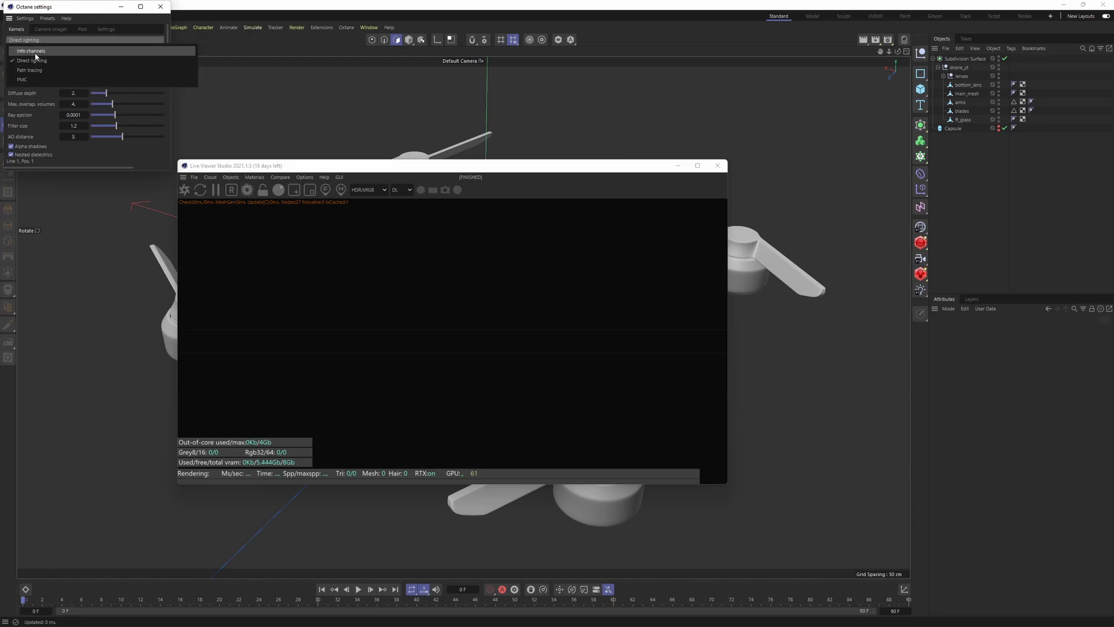
click(32, 71)
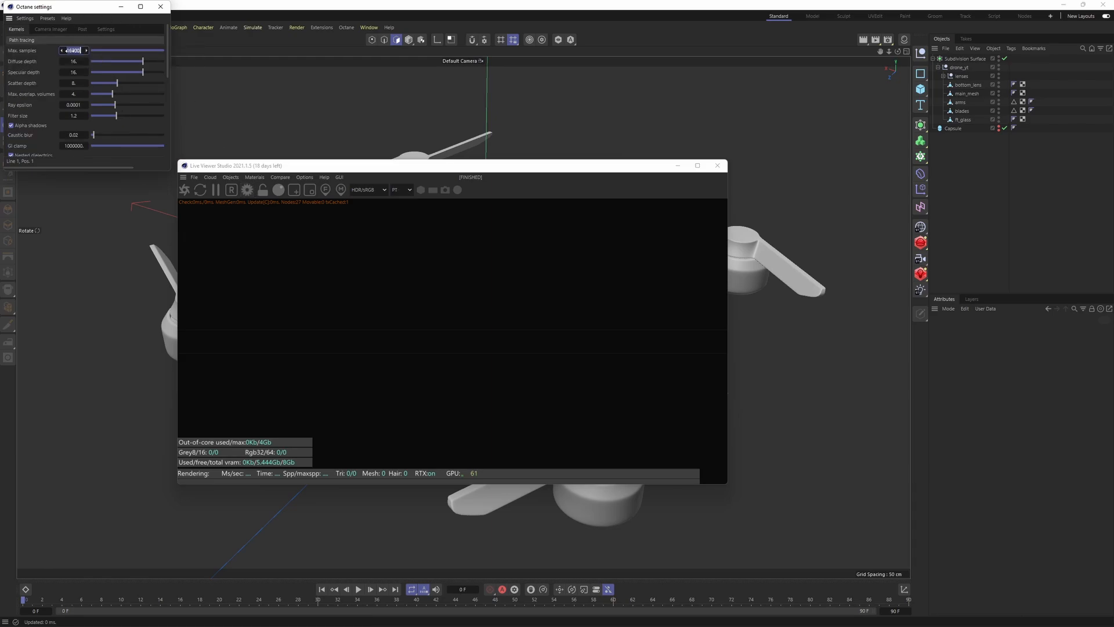
double_click(69, 146)
click(160, 8)
click(185, 190)
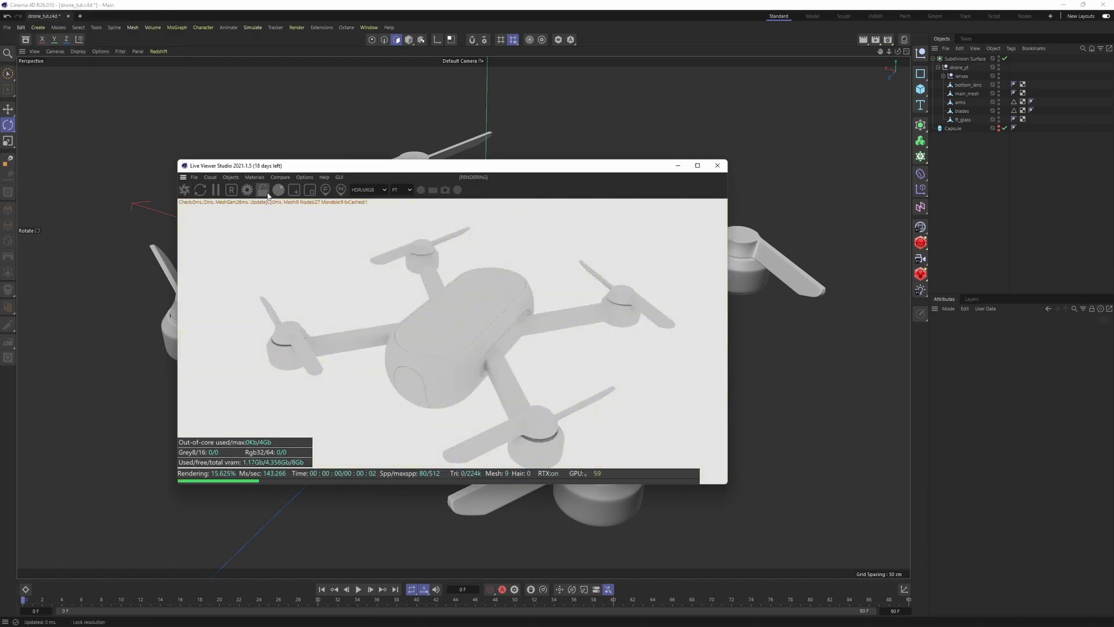
Step: Add an Octane HDRI environment and load peppermint_powerplant_4k as its image texture without copying the file into the project
drag(325, 168, 223, 127)
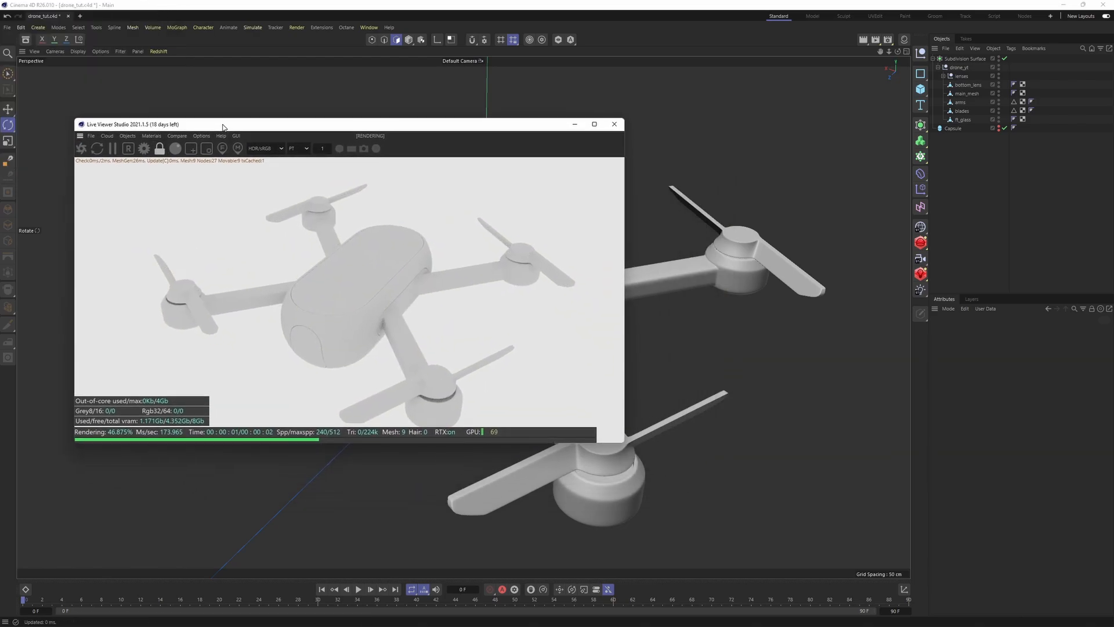
click(127, 137)
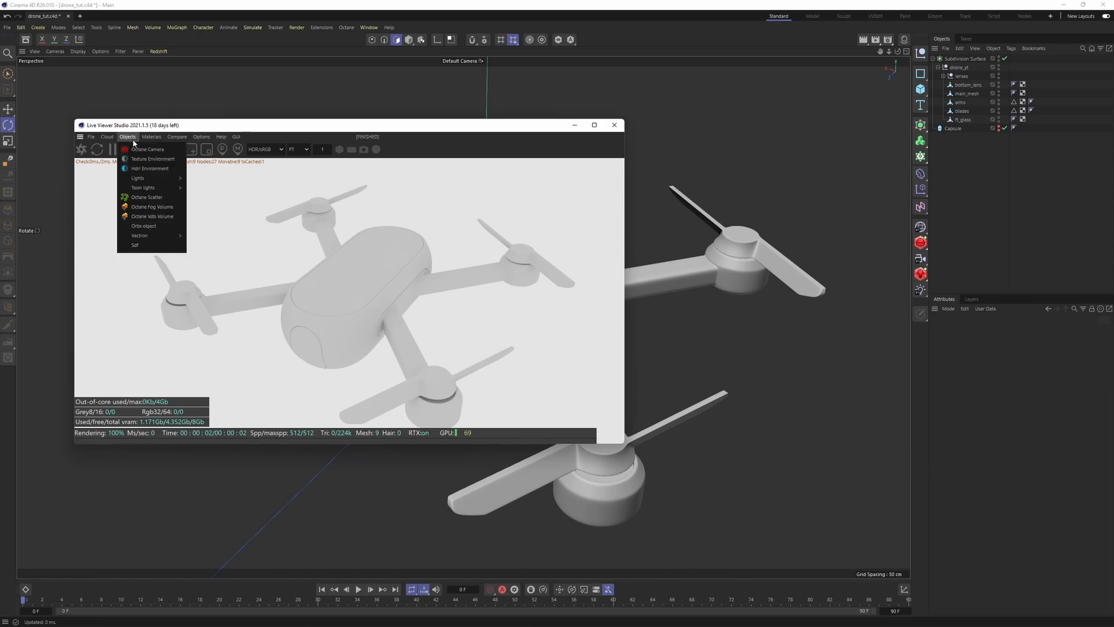
click(159, 169)
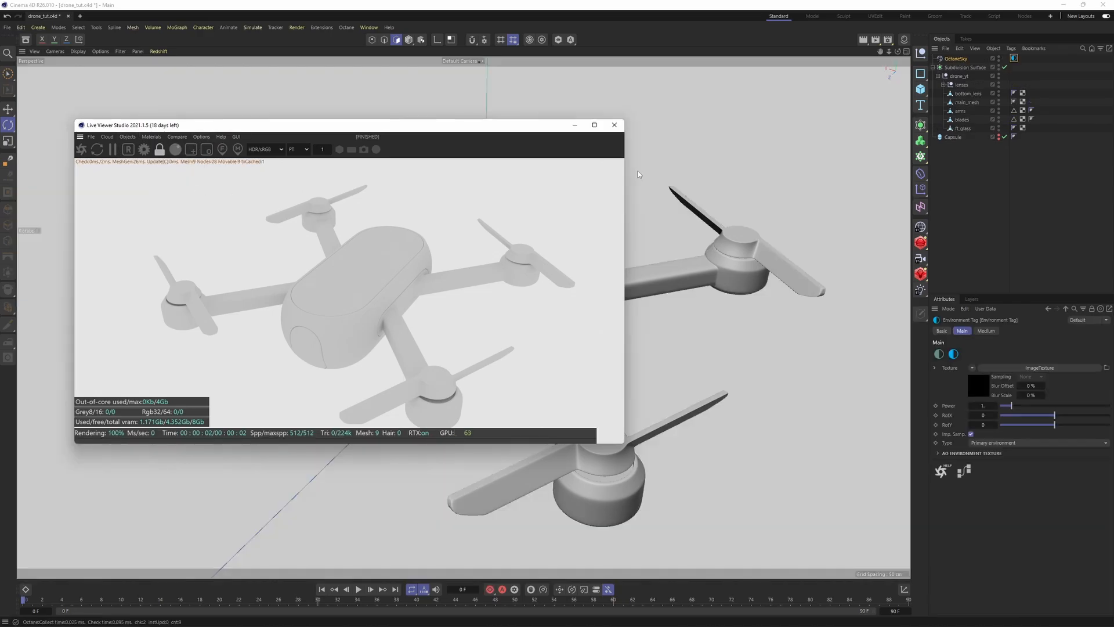
click(1060, 369)
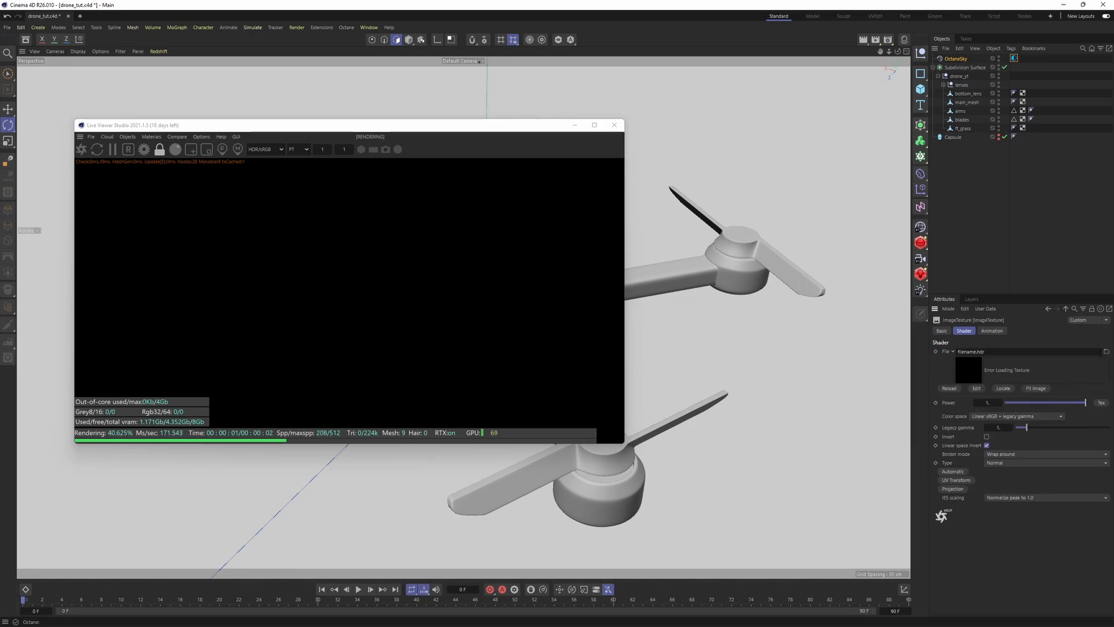
click(1107, 352)
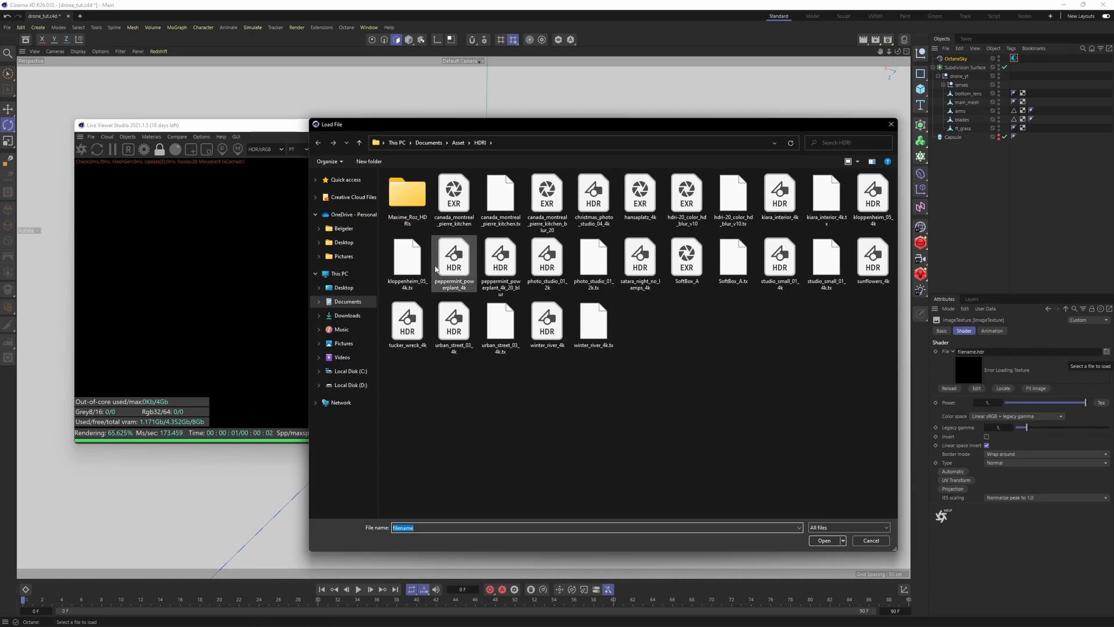
double_click(452, 262)
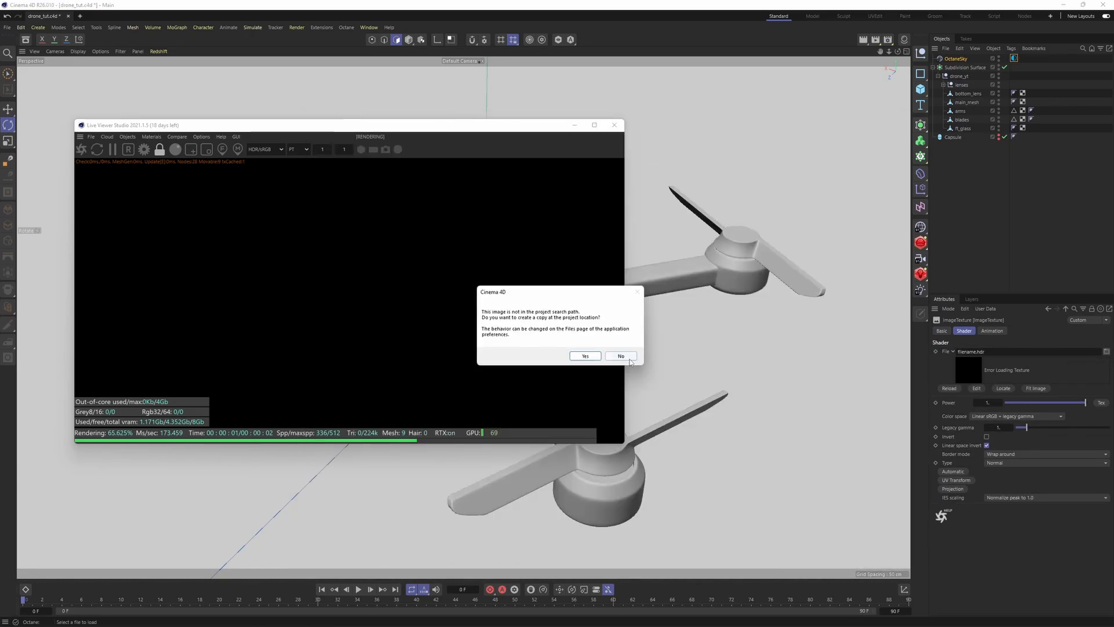
click(629, 359)
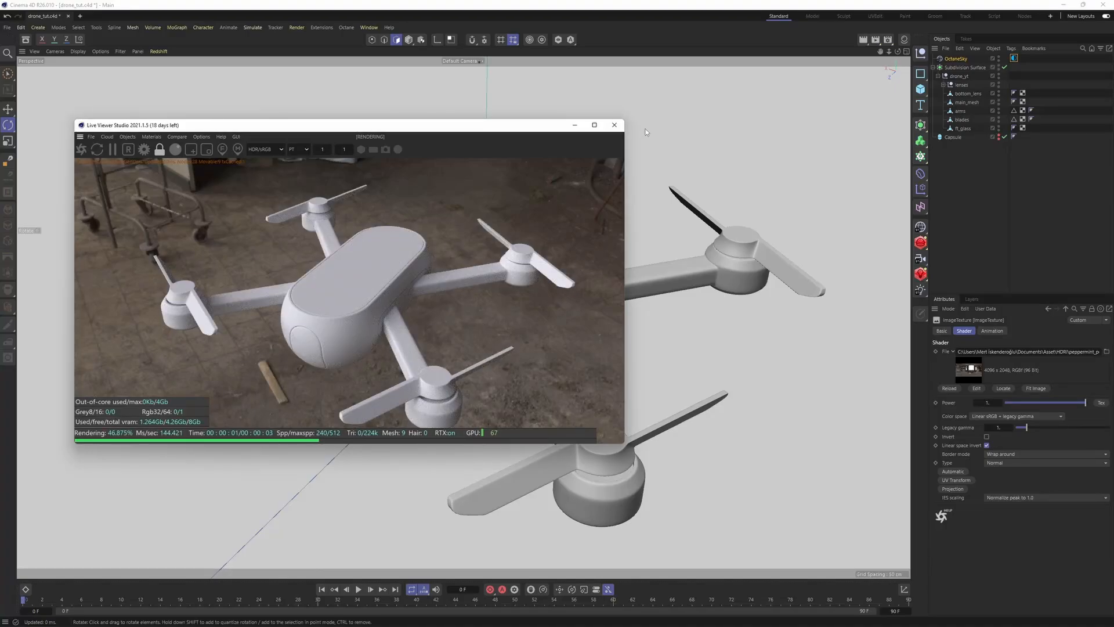
Step: Add a second Octane HDRI environment and set its type to Visible environment
click(127, 137)
click(136, 173)
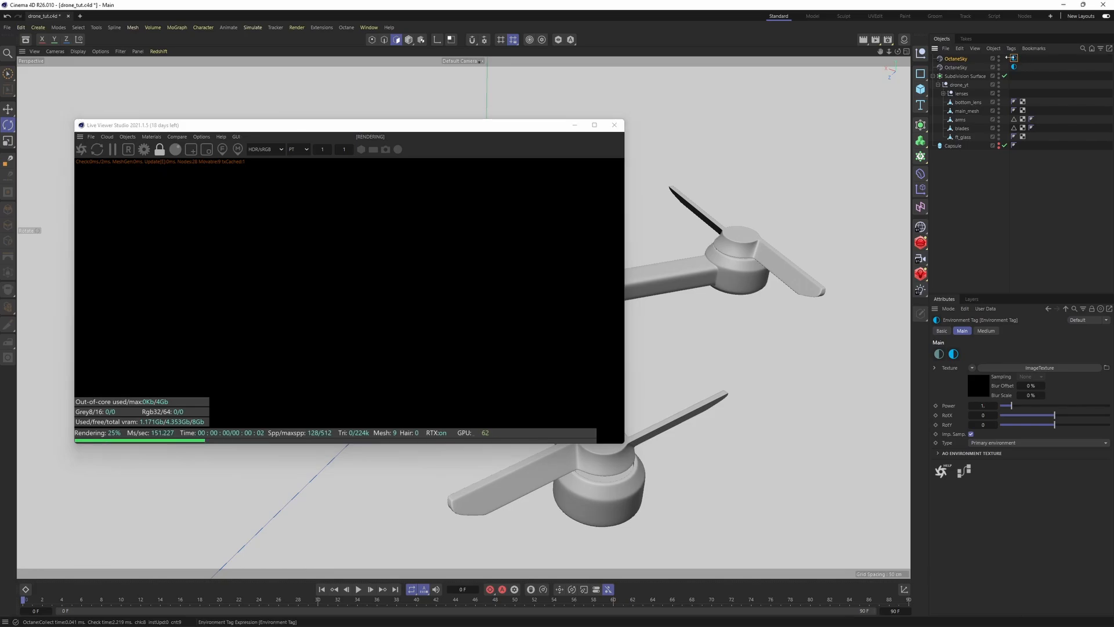
click(997, 444)
click(989, 463)
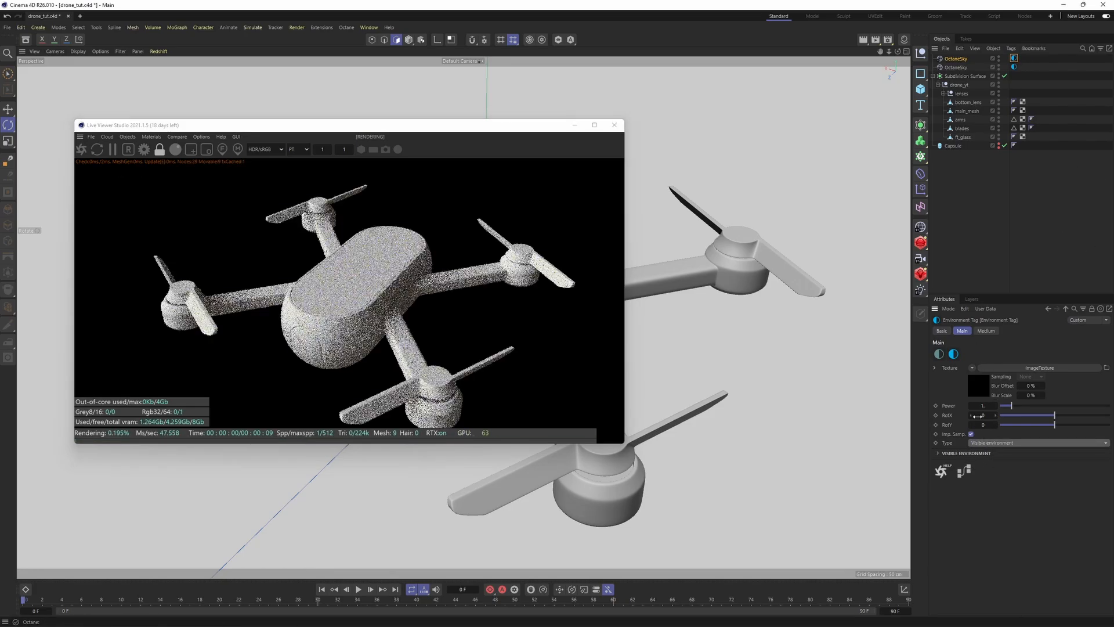
Step: Switch the visible environment's texture to RgbSpectrum and pick a teal background colour of RGB 111, 168, 179
click(939, 354)
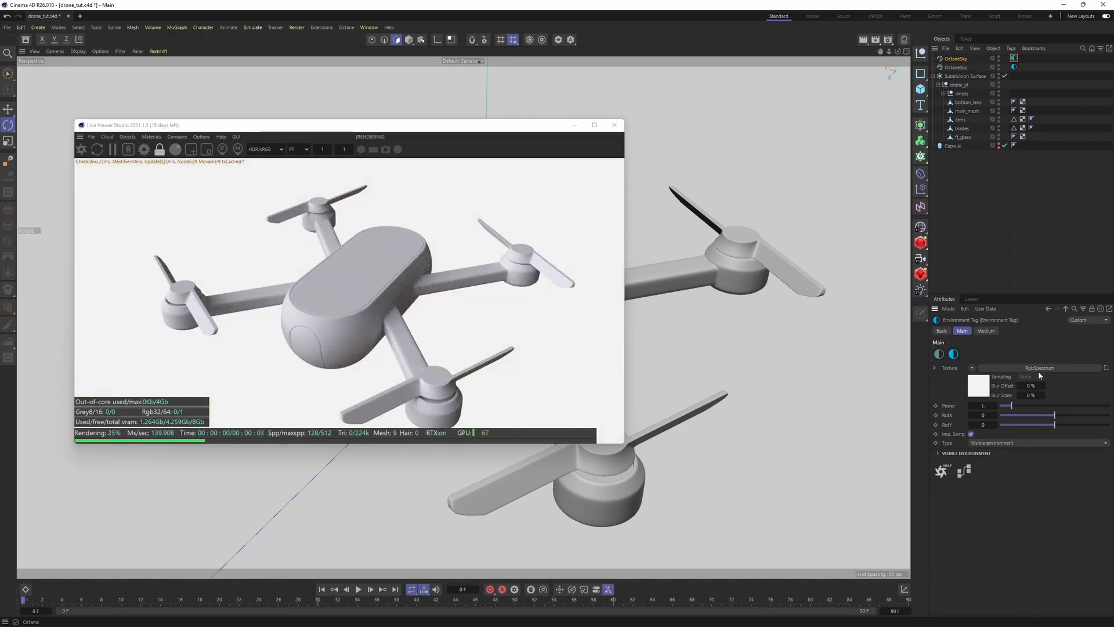
click(1038, 369)
click(974, 352)
click(921, 375)
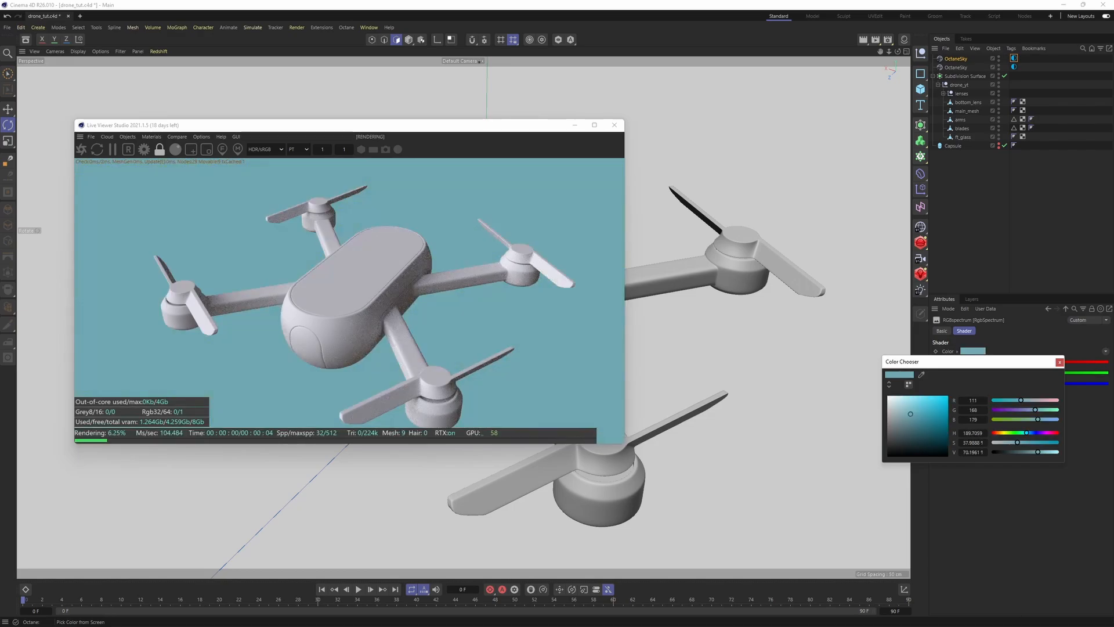
click(1061, 362)
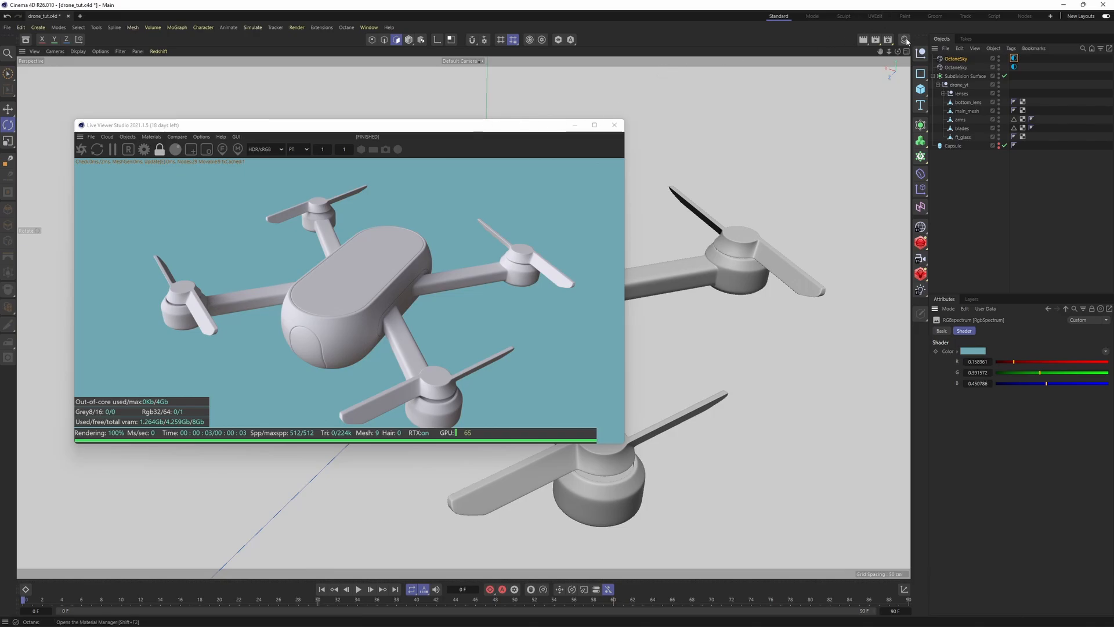
Step: Create an Octane Glossy material and show the Material Manager
click(132, 137)
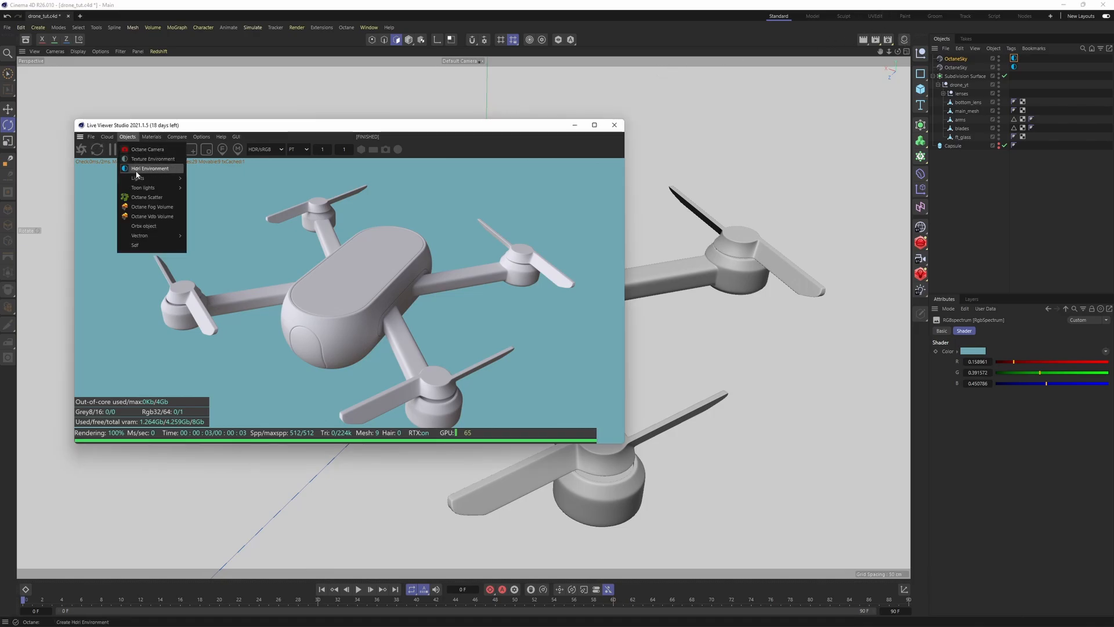
mouse_move(151, 137)
mouse_move(192, 181)
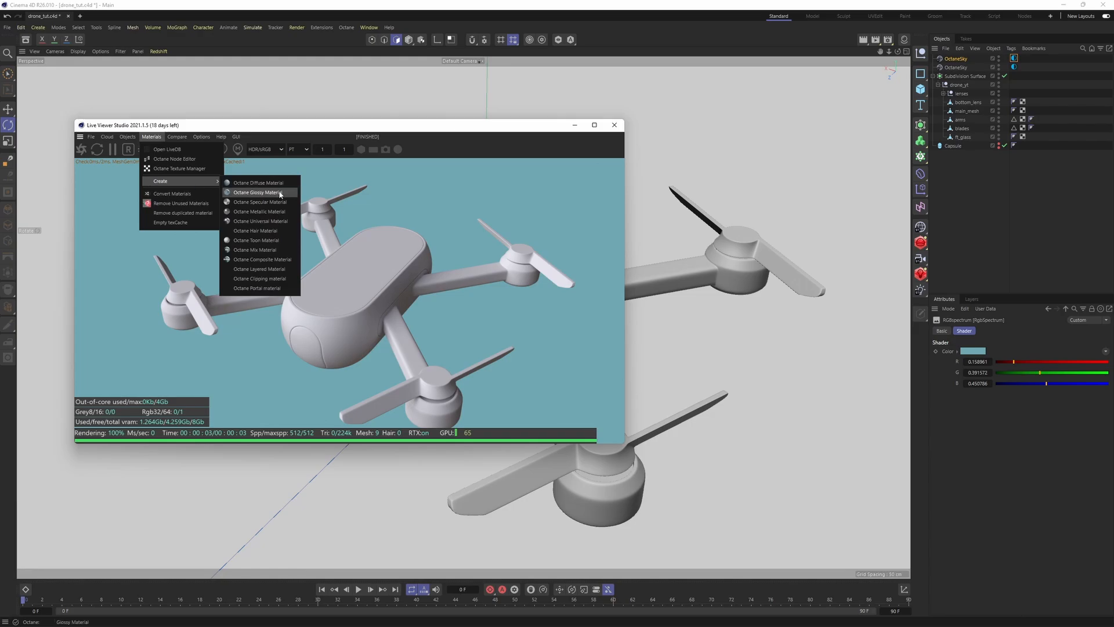
click(245, 193)
click(904, 40)
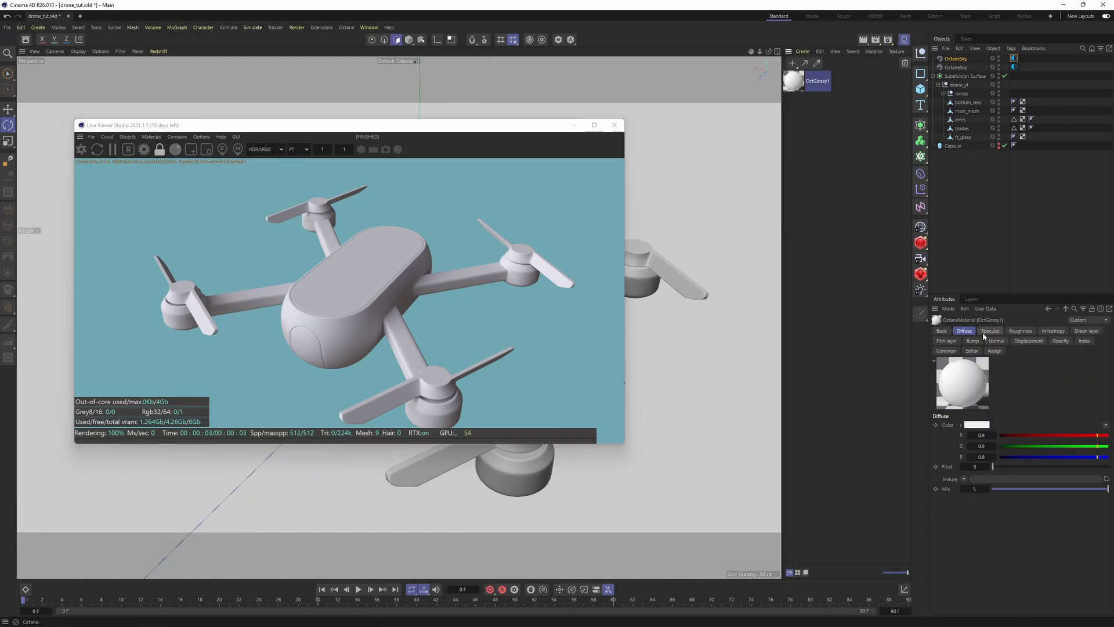
Step: Set the glossy material's diffuse colour to a coral red of RGB 241, 107, 106 sampled from the screen
click(986, 426)
click(925, 449)
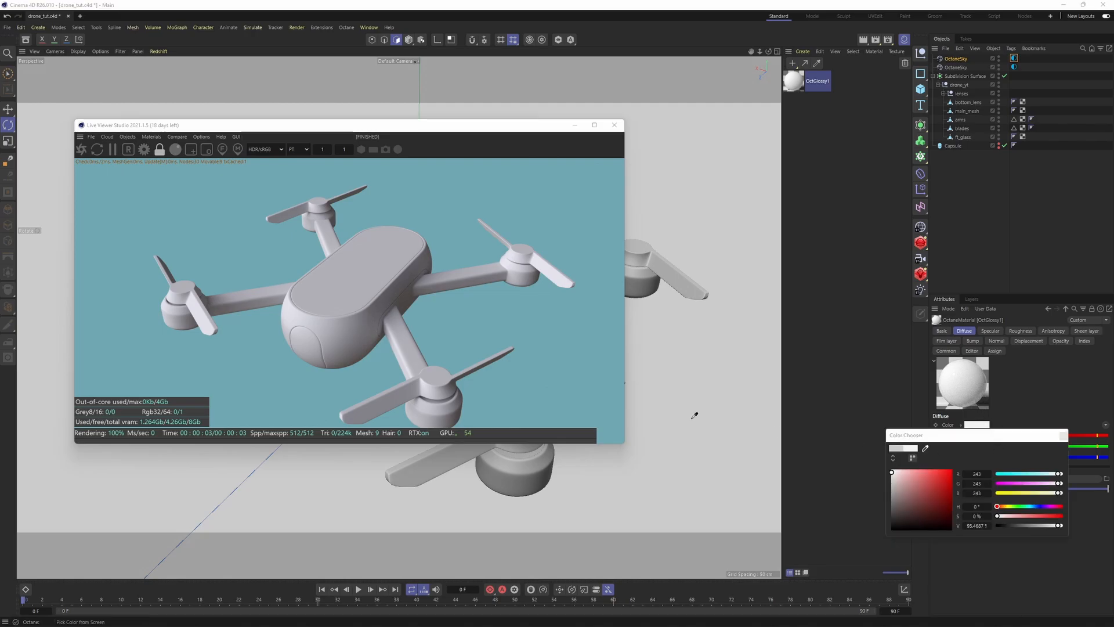
click(2, 313)
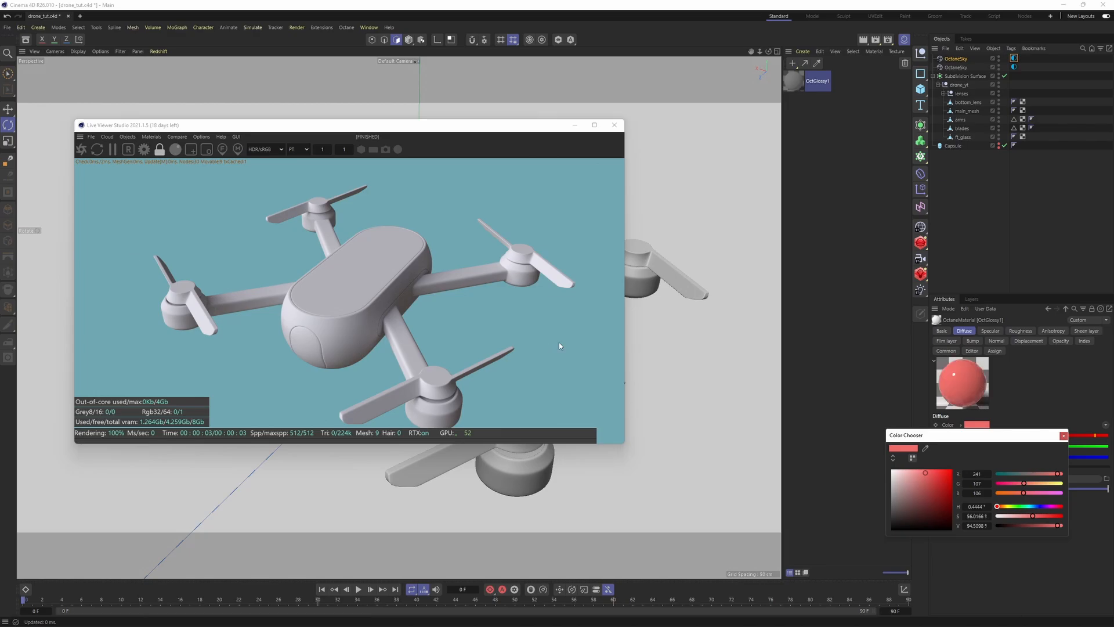
click(1064, 436)
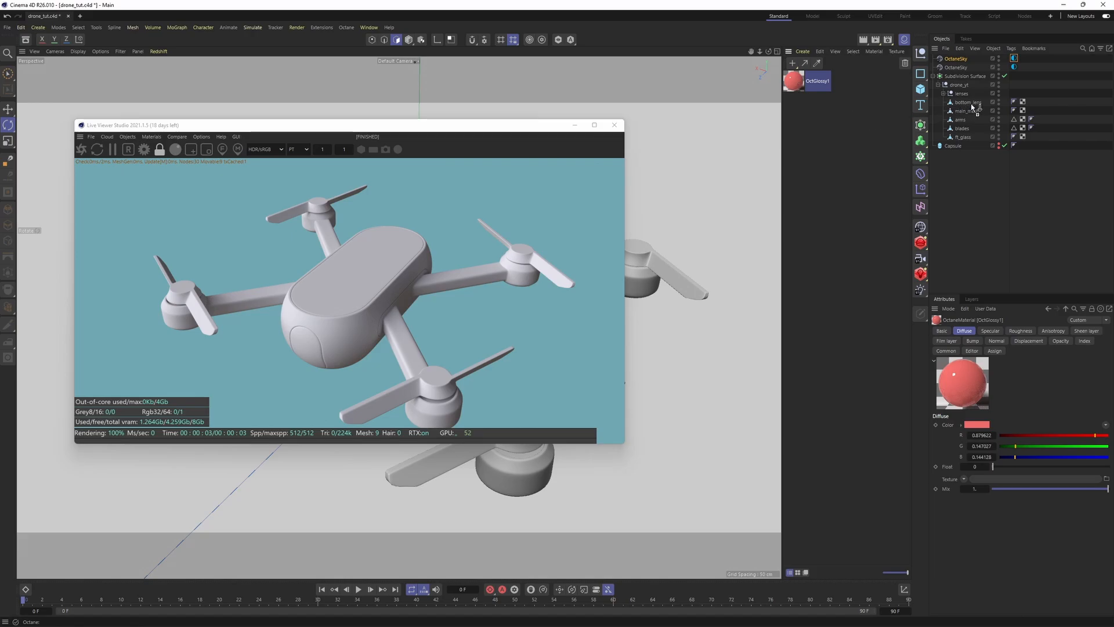
Step: Apply the red OctGlossy1 material to main_mesh, arms and blades, and open the material's settings
drag(970, 104, 1031, 110)
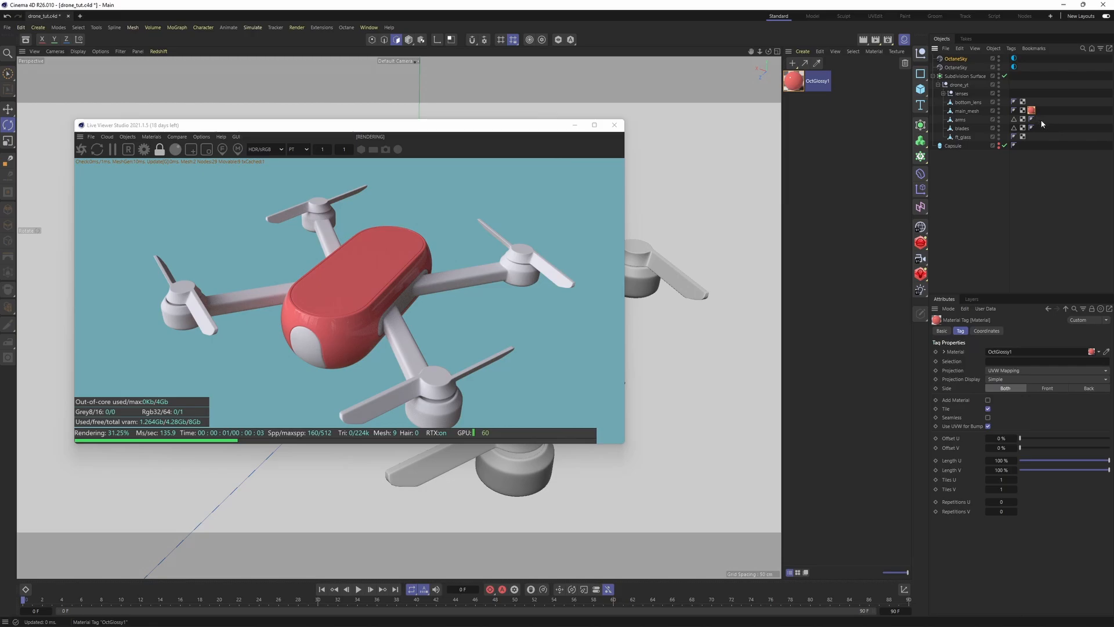
ctrl+drag(1032, 110, 1042, 130)
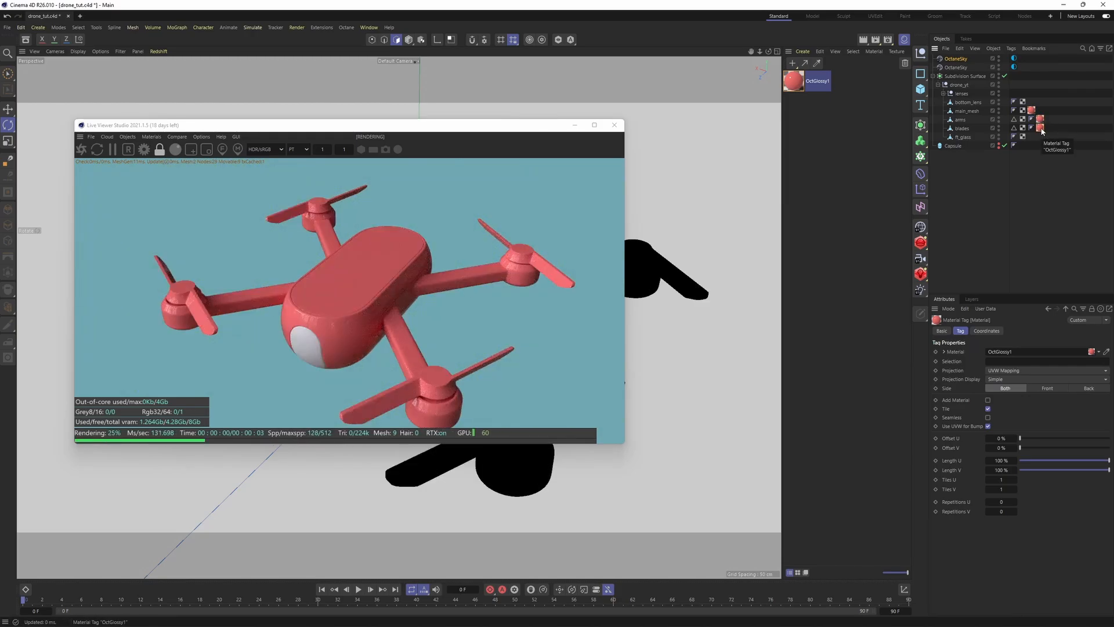
click(803, 79)
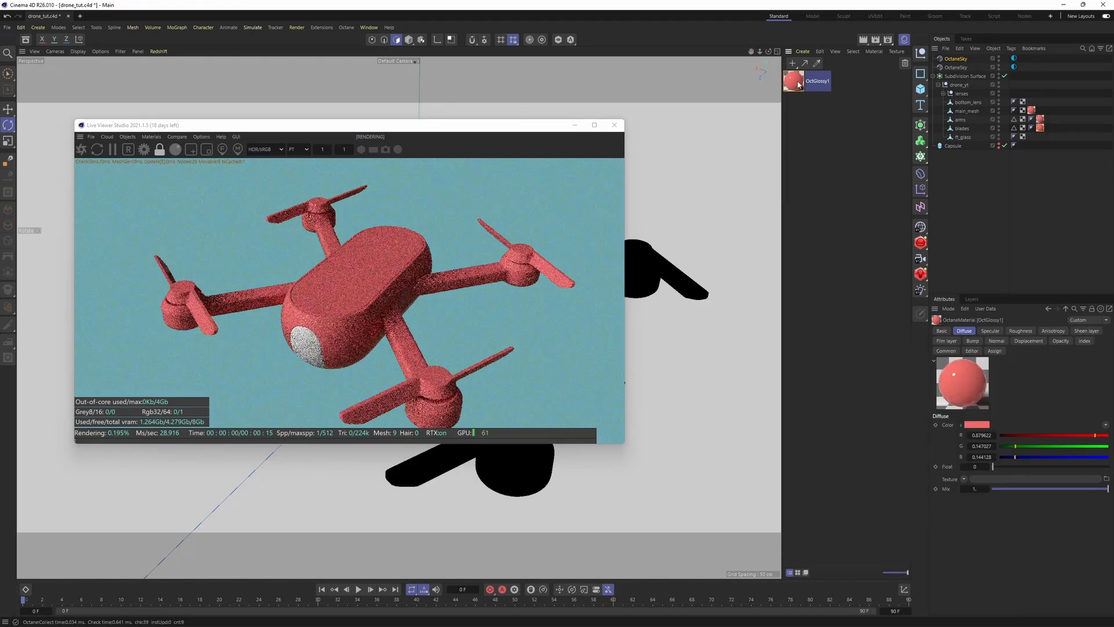
Step: Set the roughness of the red OctGlossy1 material to 0.1
click(1020, 331)
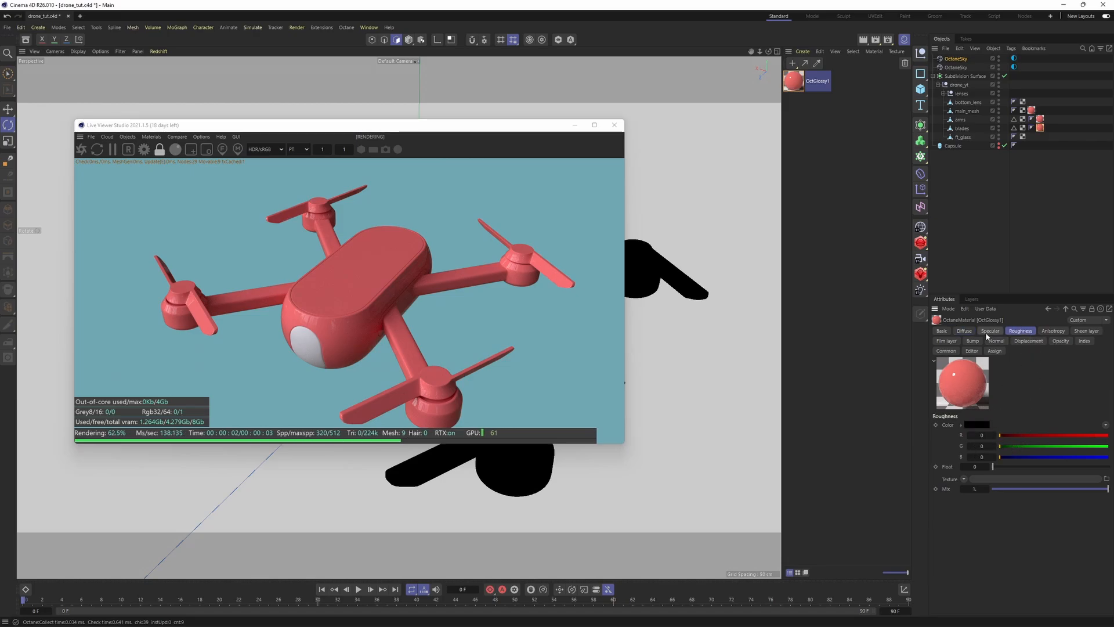
click(976, 466)
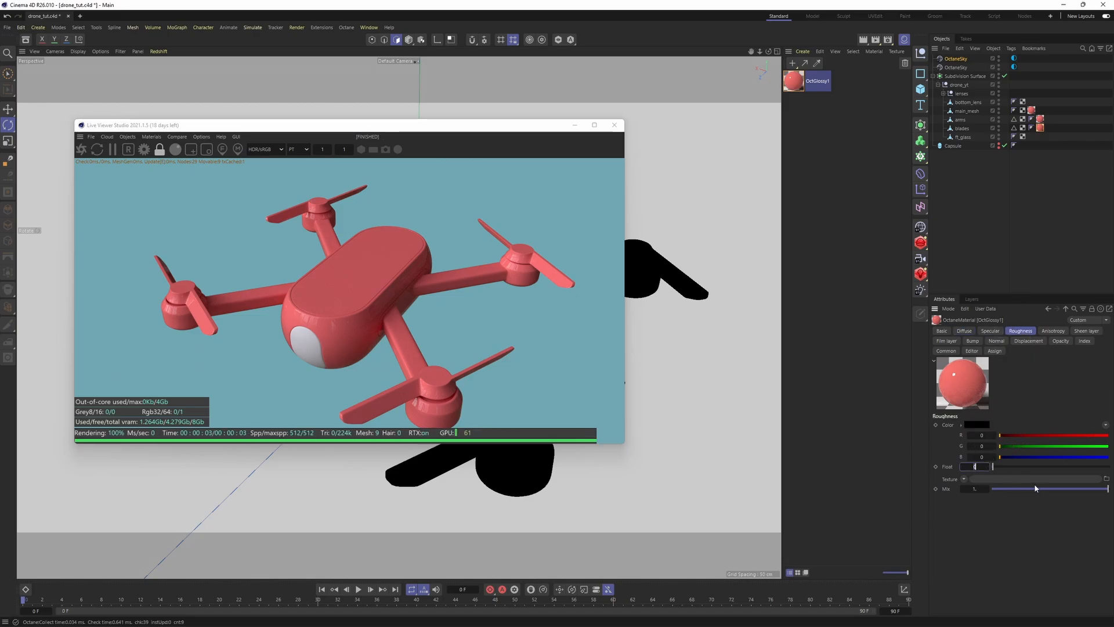
text(0.1)
key(Return)
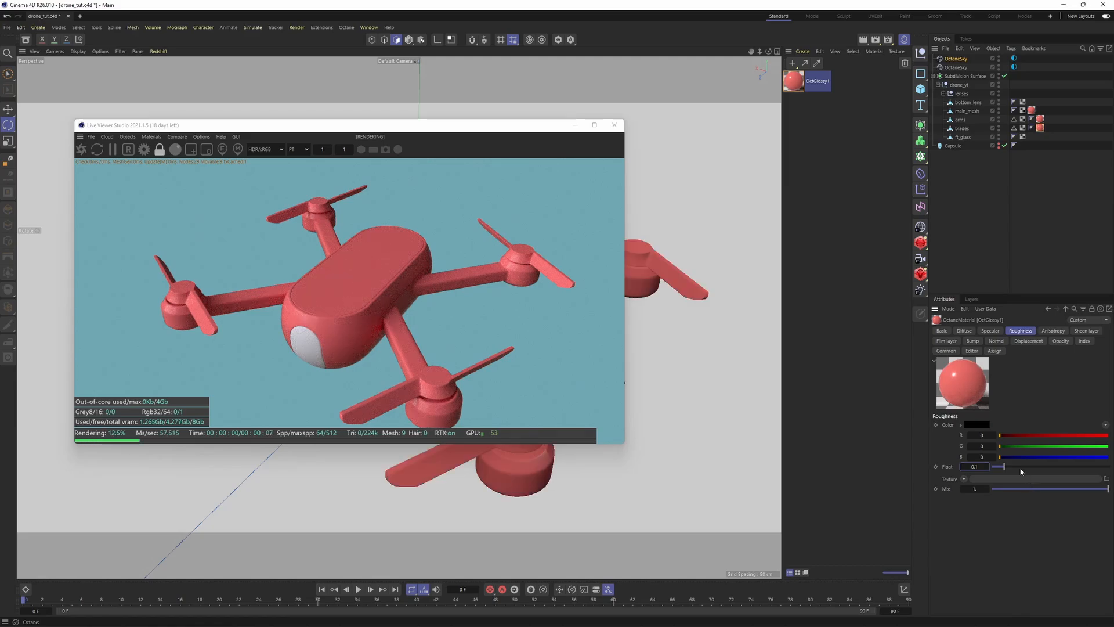
Step: Collapse the Subdivision Surface hierarchy in the object list and hide the Material Manager
drag(325, 125, 392, 112)
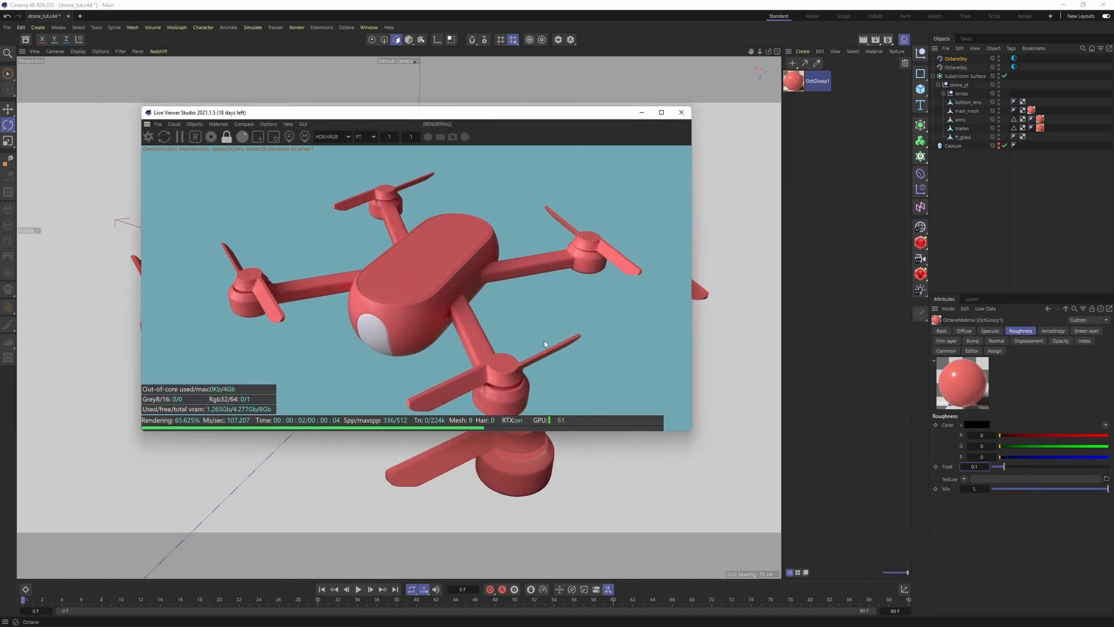
alt+drag(577, 453, 487, 479)
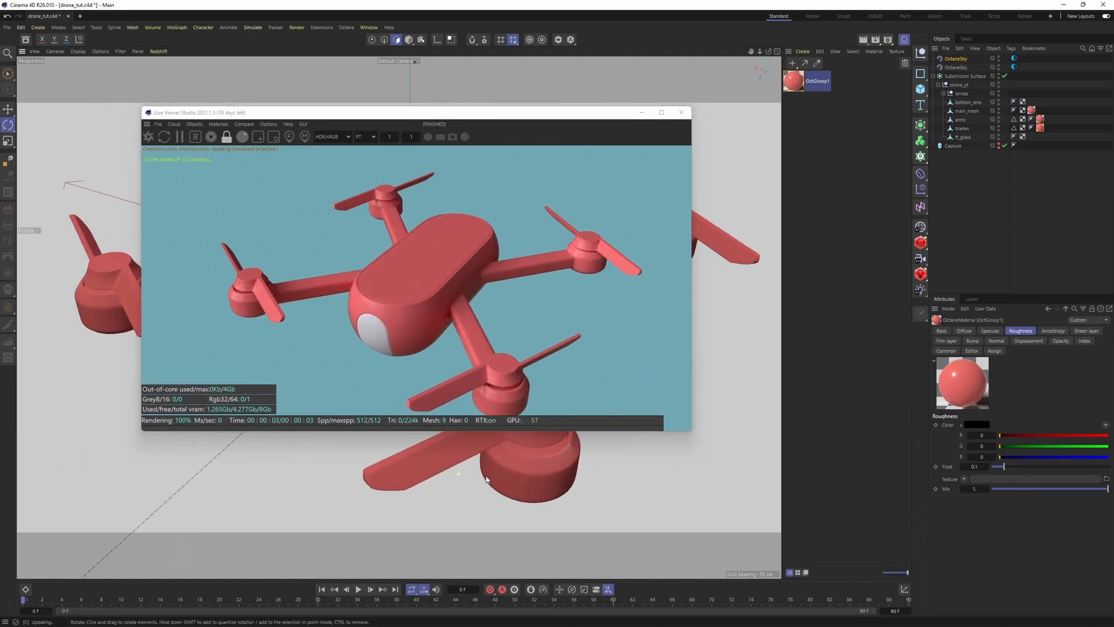
alt+right_drag(486, 479, 519, 479)
alt+middle_drag(519, 480, 524, 522)
alt+middle_drag(583, 493, 590, 524)
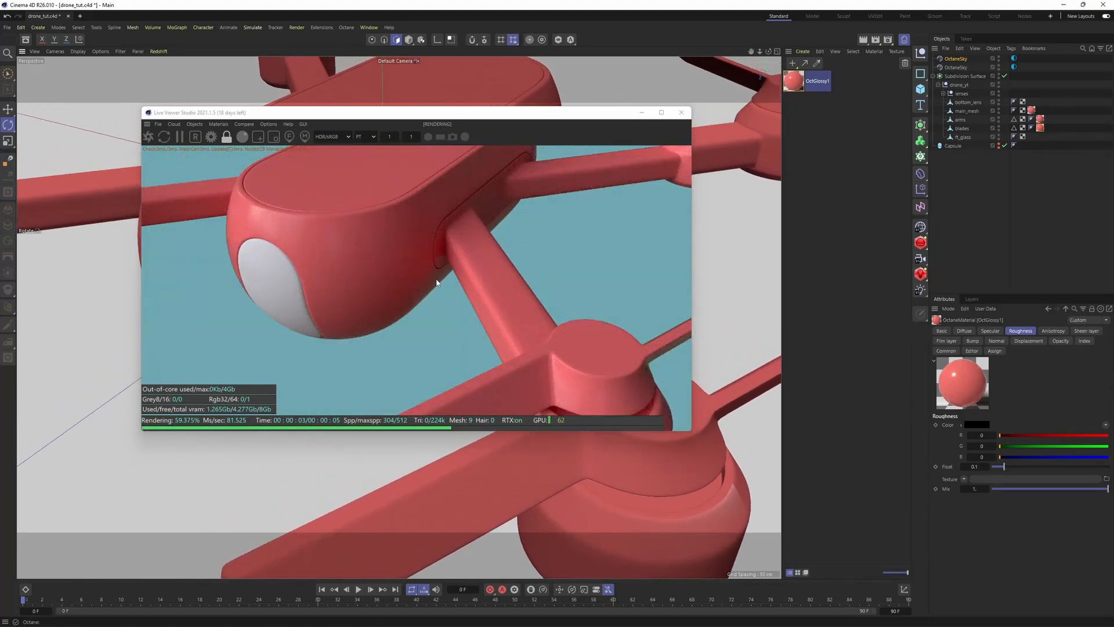
alt+middle_drag(438, 281, 440, 314)
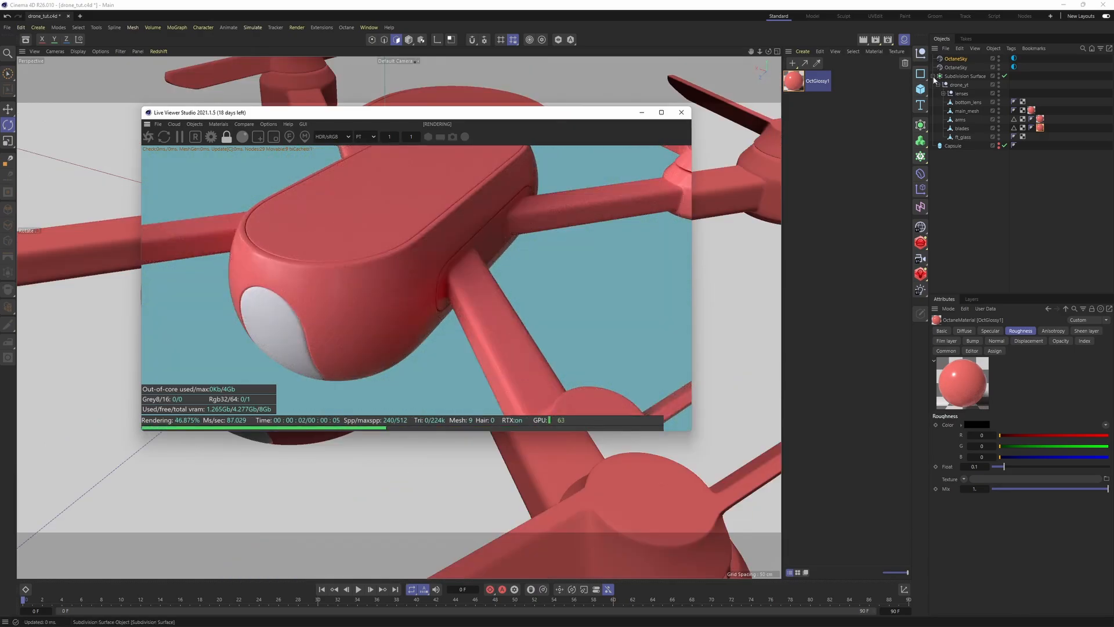
click(934, 77)
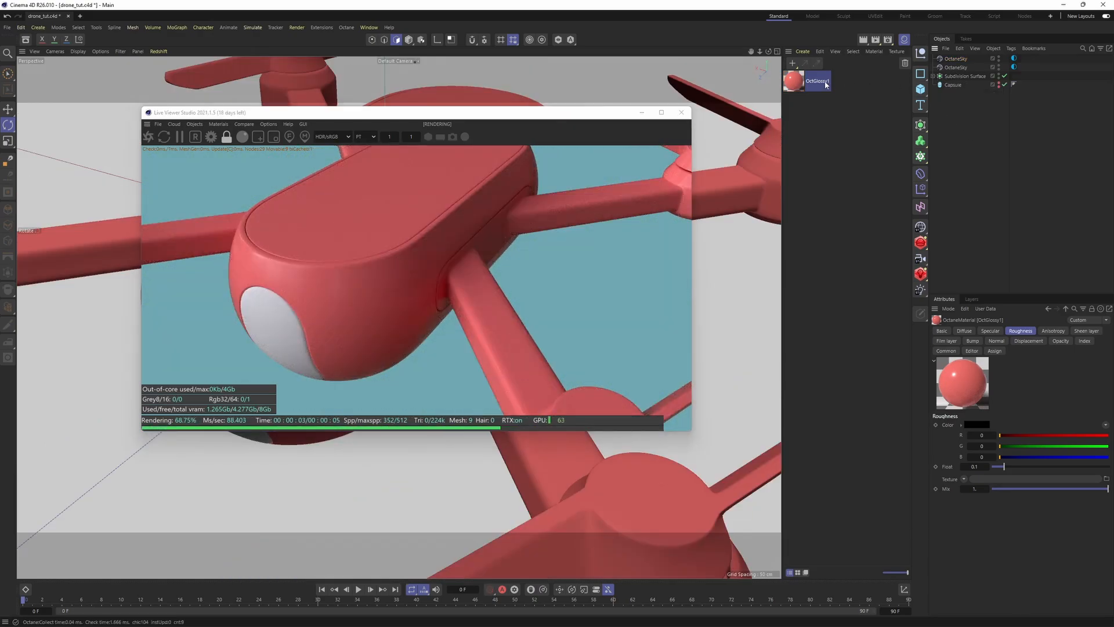
click(904, 40)
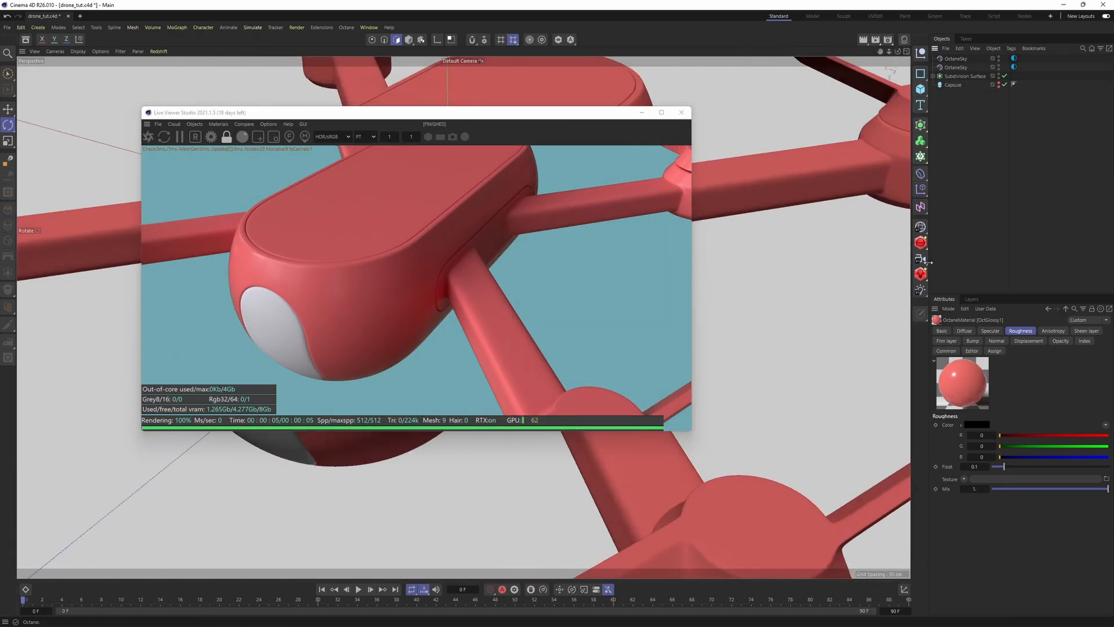
Step: Add a camera with a 75 mm focal length and frame the drone's front body and glass through it
click(921, 260)
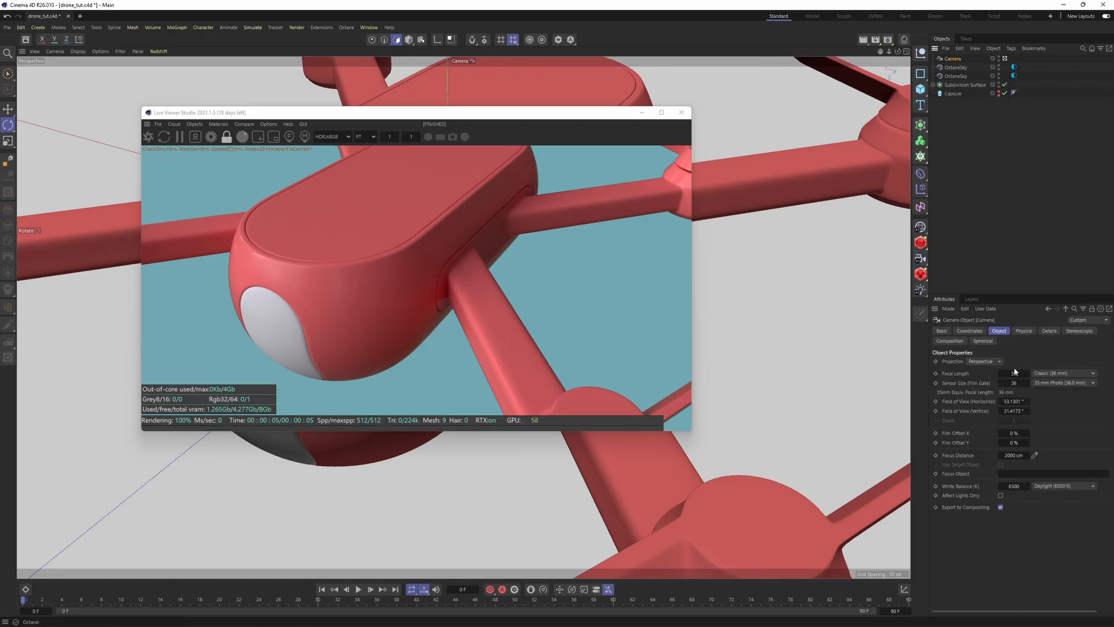
key(Return)
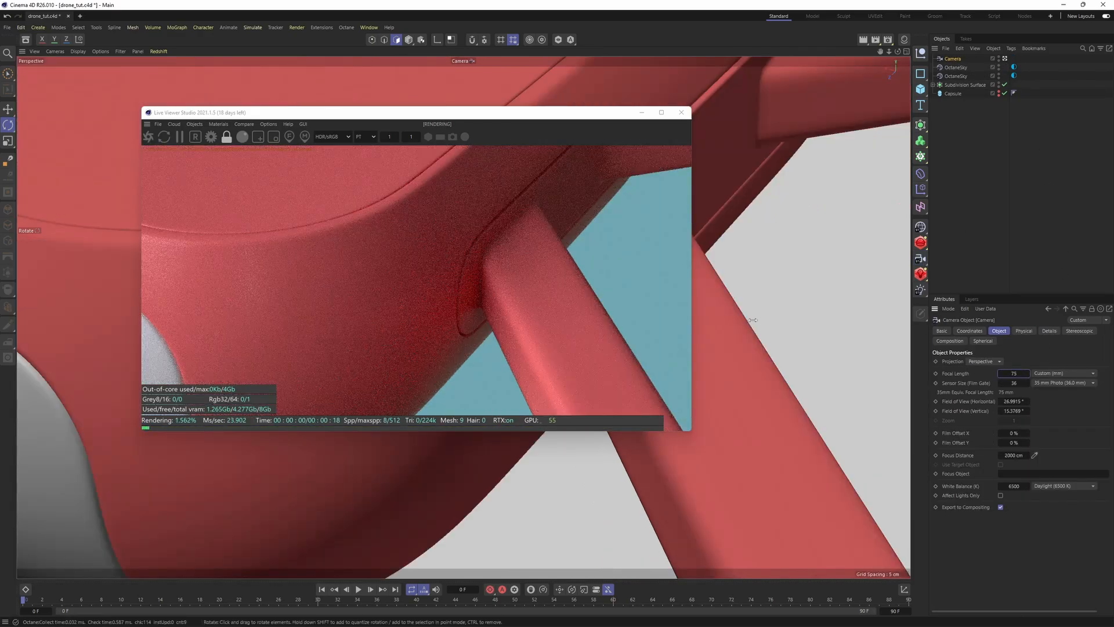
alt+right_drag(784, 275, 757, 331)
alt+middle_drag(757, 331, 802, 332)
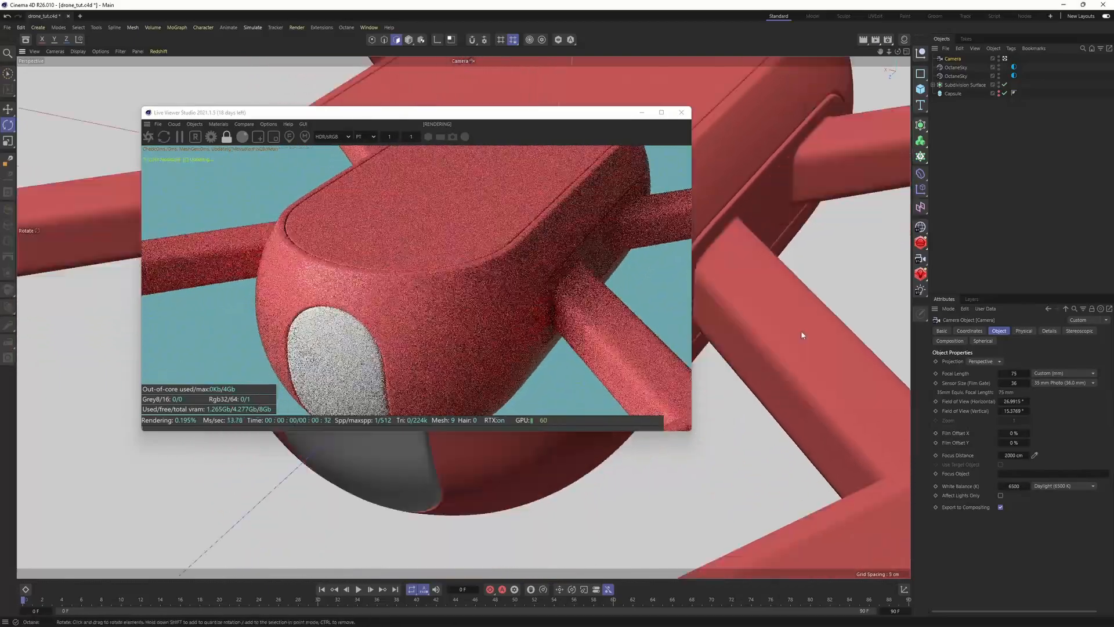
mouse_move(802, 332)
alt+mouse_down()
mouse_move(823, 320)
mouse_move(815, 349)
alt+mouse_up()
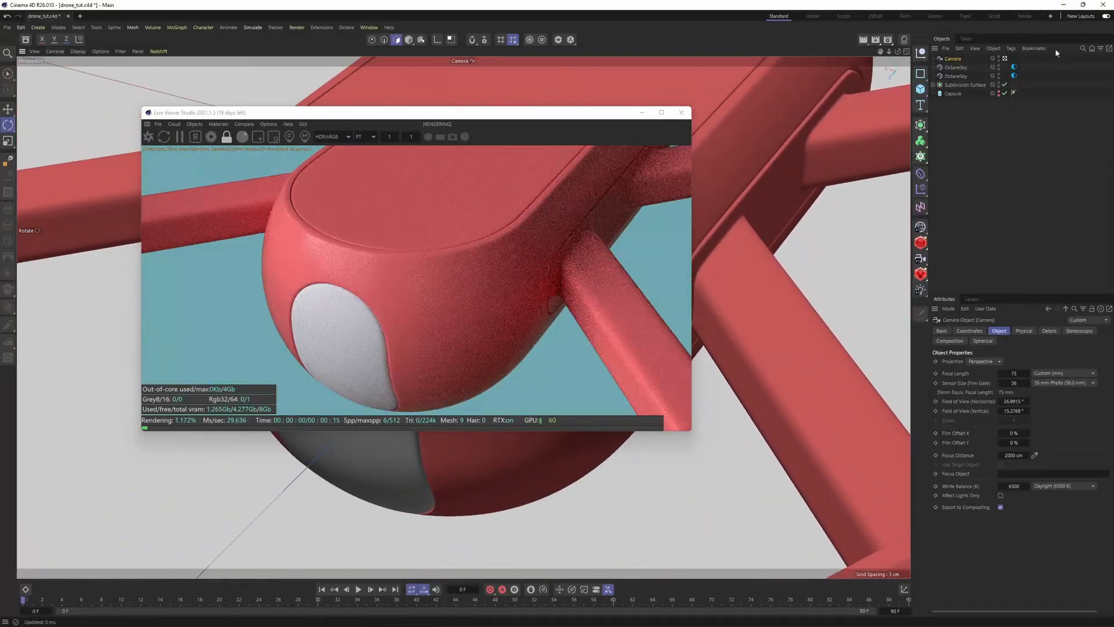
Step: Add an OctaneCameraTag to the camera
right_click(955, 59)
mouse_move(1000, 98)
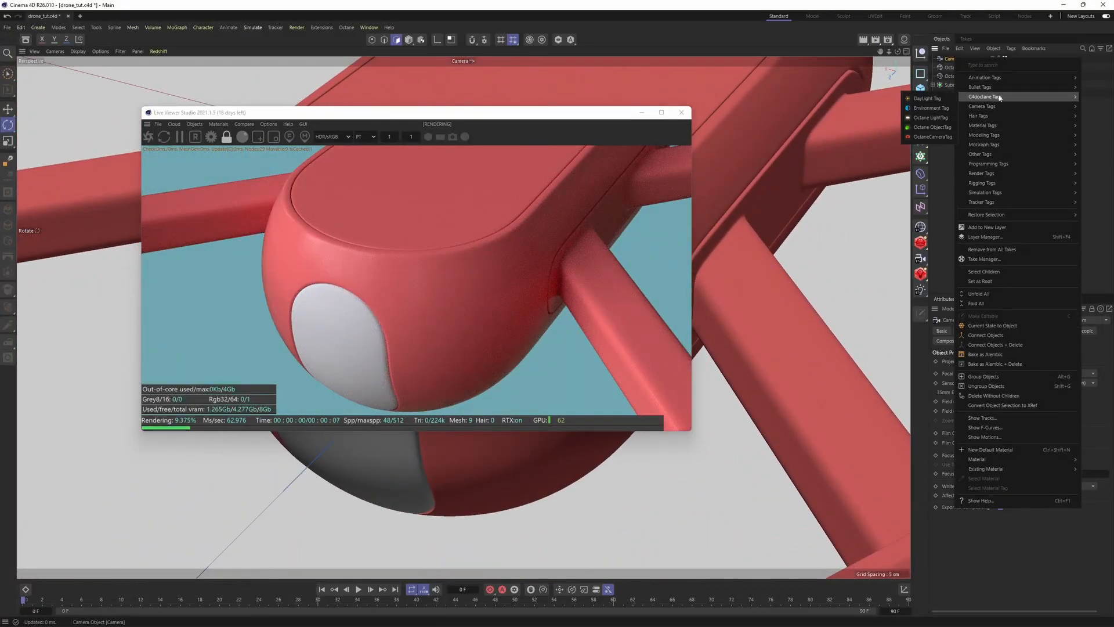
click(933, 137)
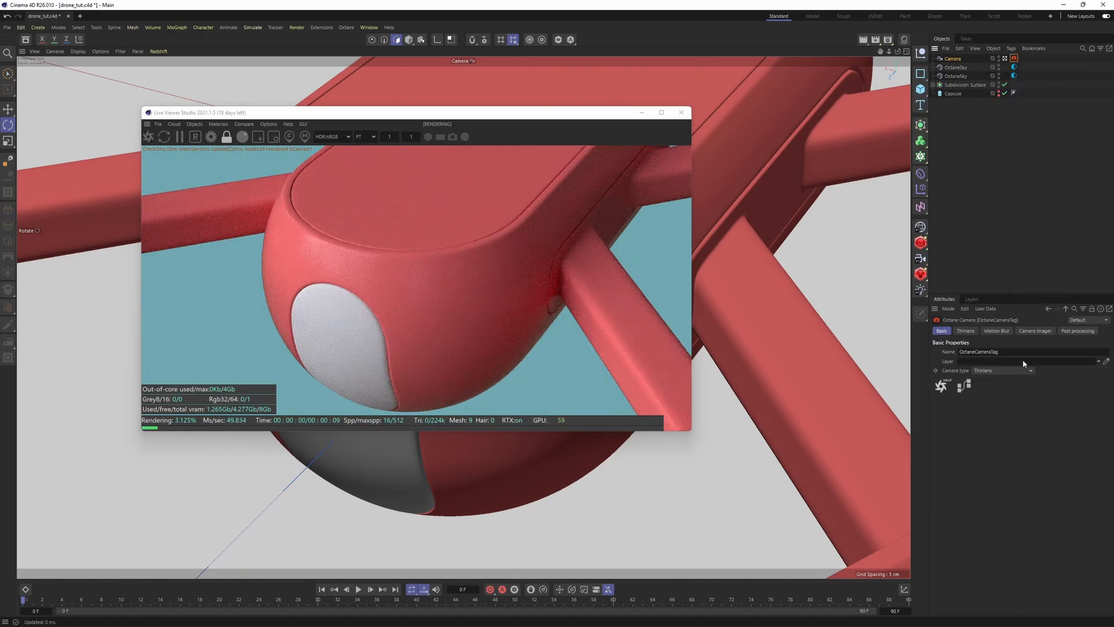
Step: Set the camera imager's white point to the teal sampled from the render background and reduce its saturation
click(1036, 331)
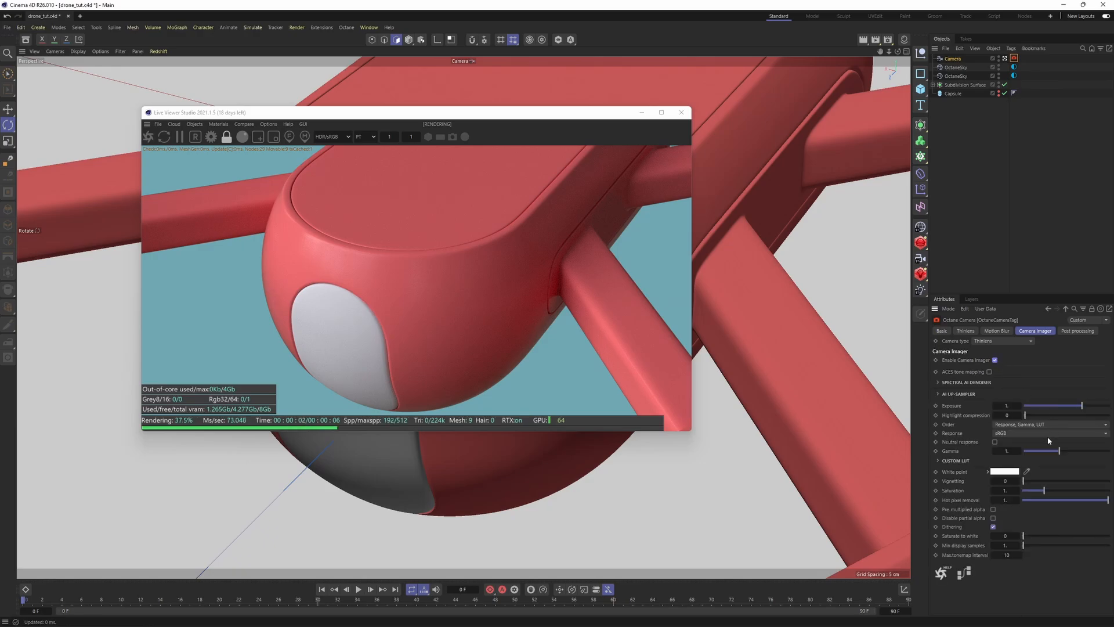
click(1026, 471)
click(276, 287)
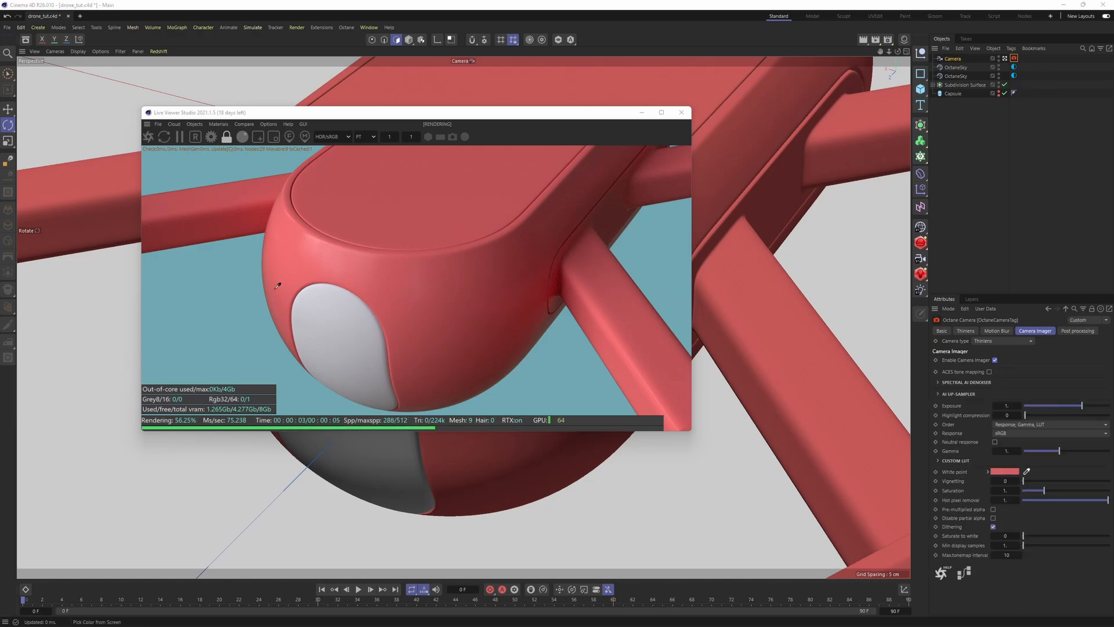
click(185, 299)
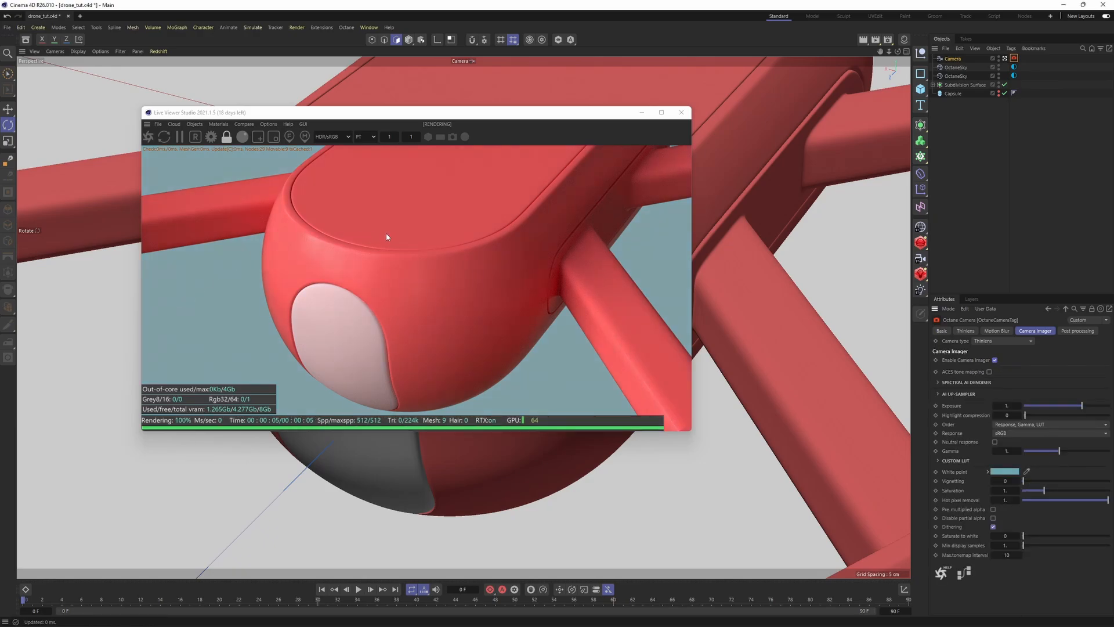
scroll(385, 232, down, 2)
scroll(388, 242, up, 2)
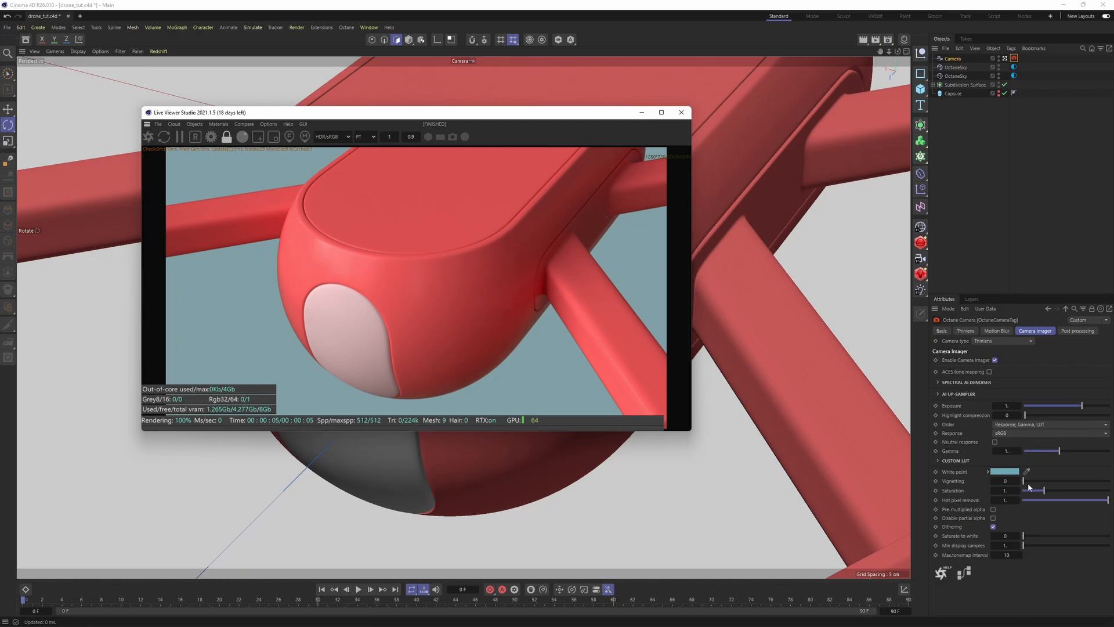
click(1005, 471)
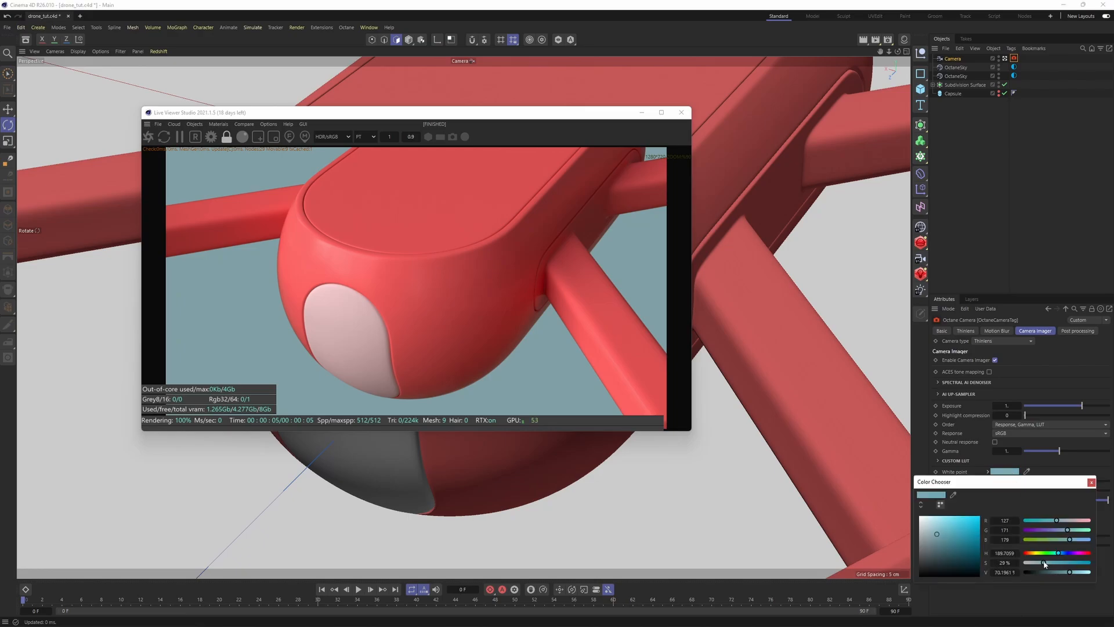
click(1091, 482)
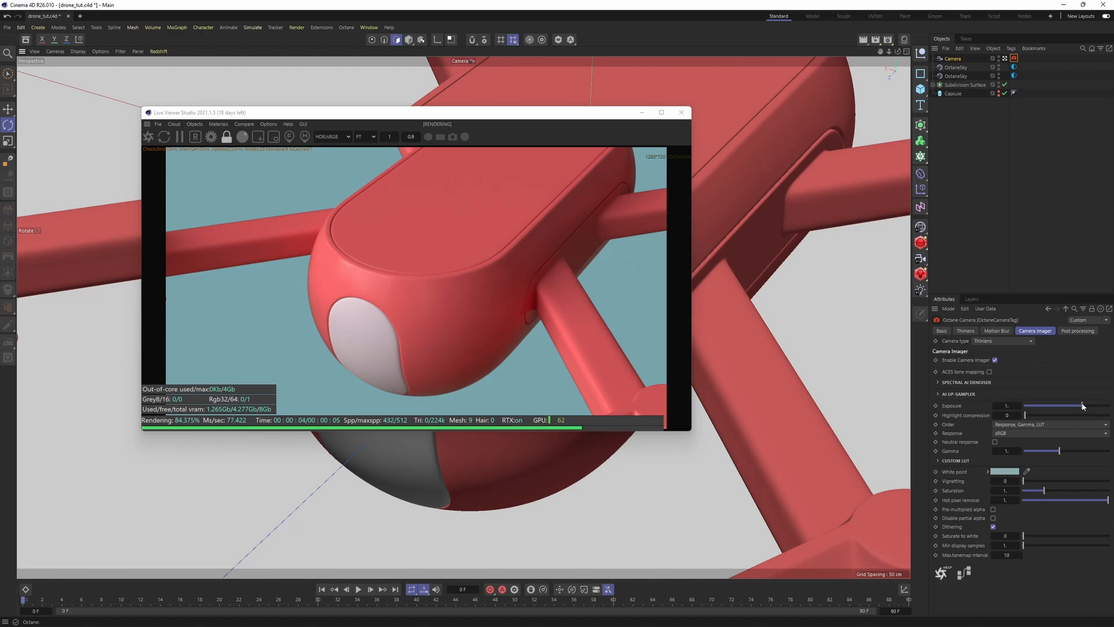
Step: Raise the camera imager's exposure to about 1.61 and its highlight compression to about 0.26
drag(1082, 406, 1084, 405)
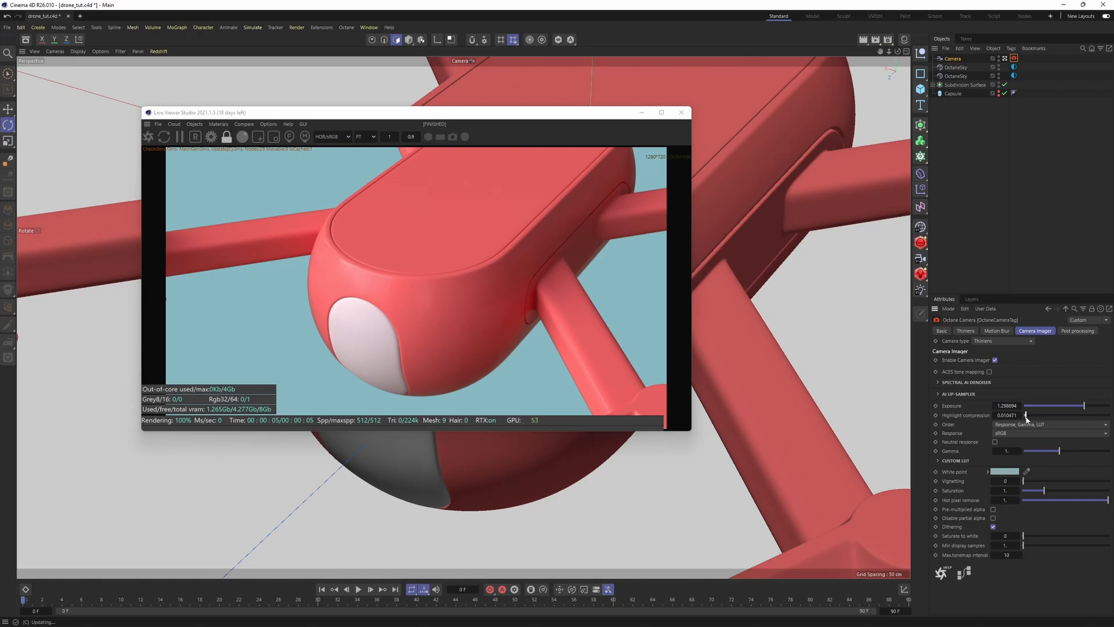
drag(1042, 416, 1086, 407)
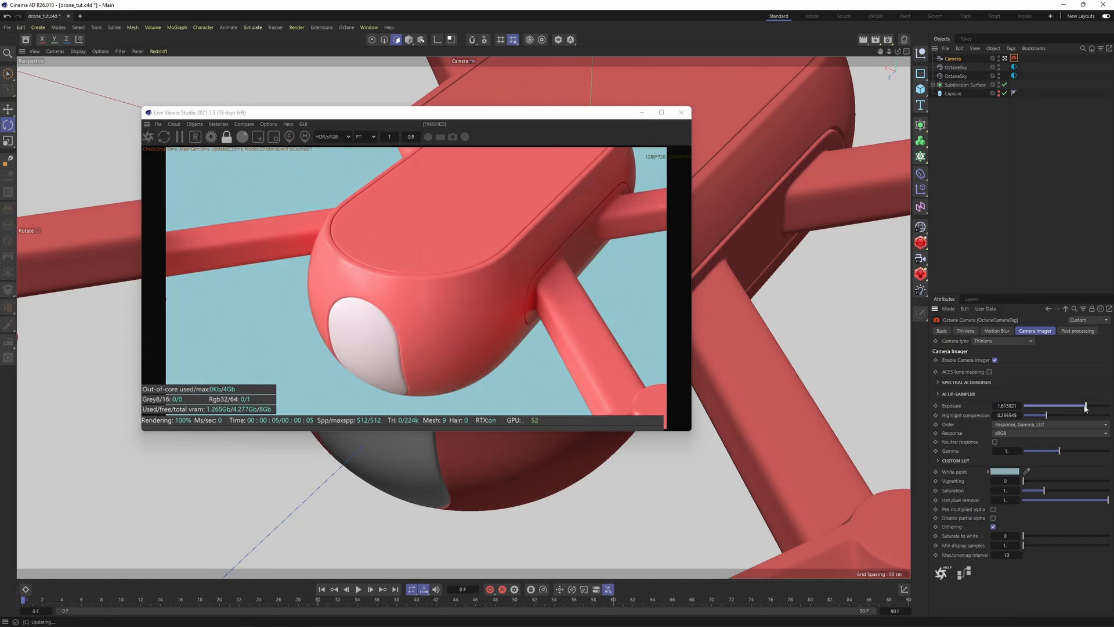
Step: Set the camera's depth-of-field aperture to 10 cm in the Thinlens settings
click(966, 332)
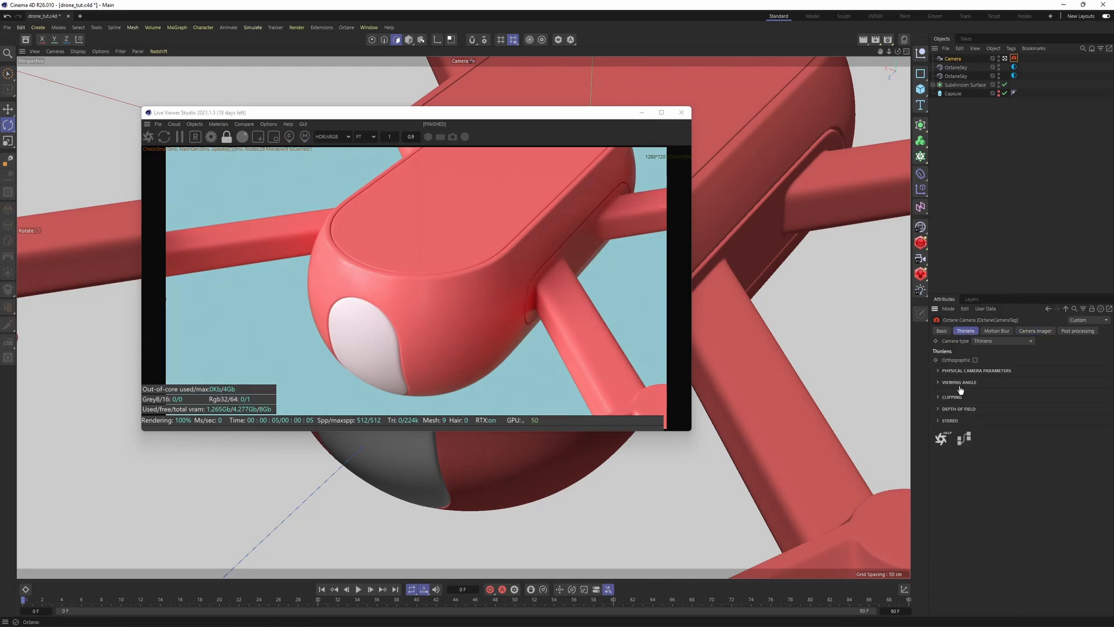
click(961, 410)
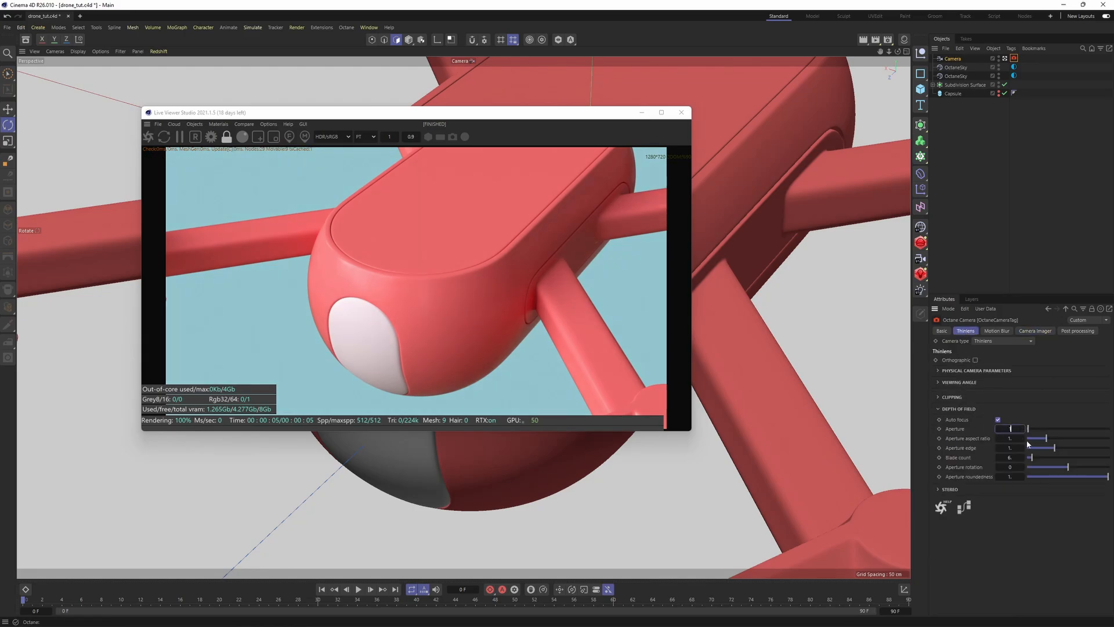
text(10)
key(Return)
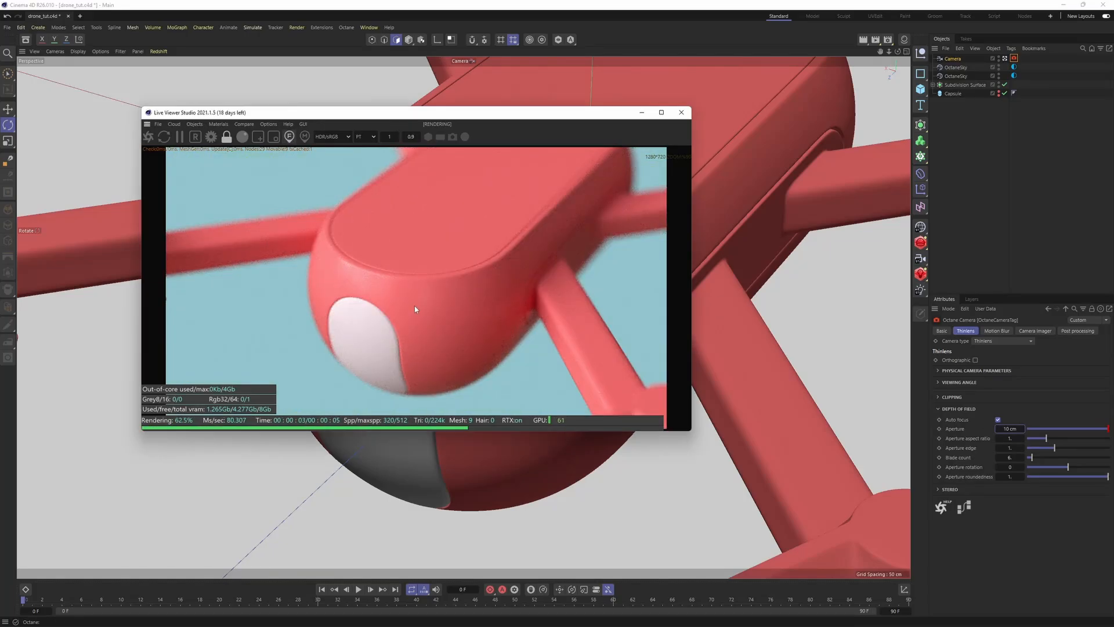
Step: Pick the render focus on the drone's front body, reframe the camera, and refocus on the nearest rotor hub
click(288, 136)
click(486, 273)
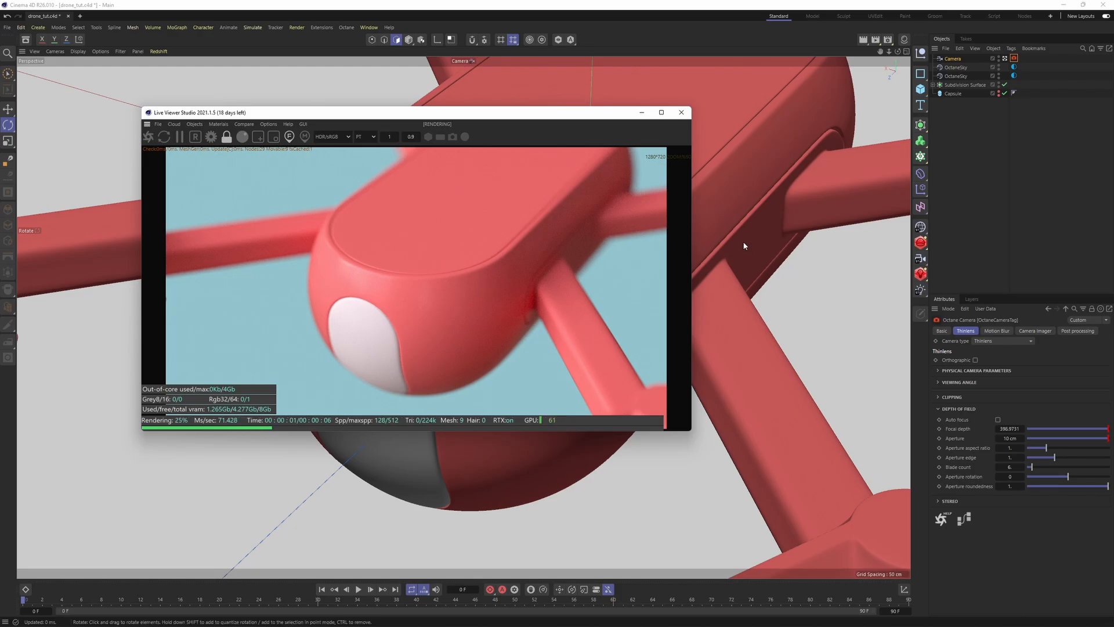
alt+drag(741, 243, 714, 375)
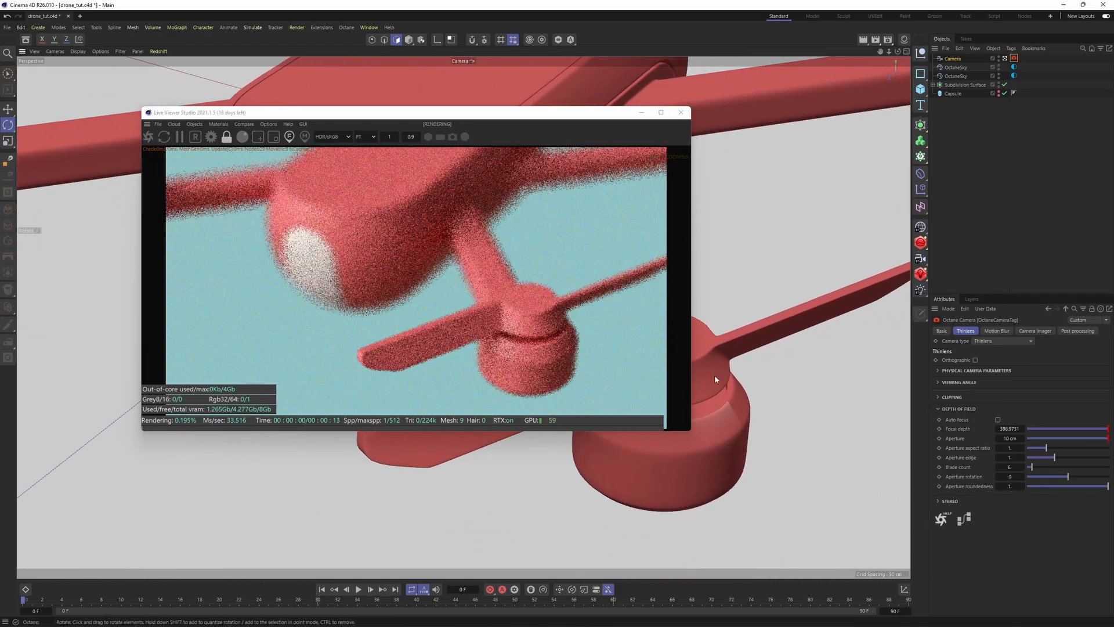
click(527, 320)
scroll(544, 320, up, 7)
scroll(543, 322, down, 5)
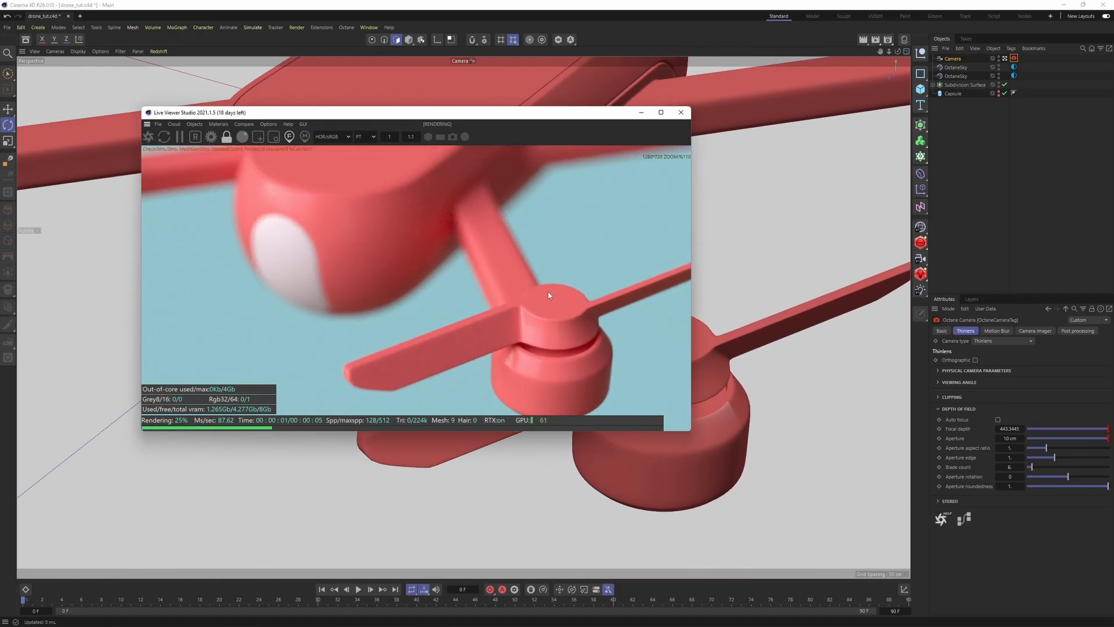
Step: Set the render output size to 1920 x 1080 pixels and restart the live render at that resolution
click(888, 39)
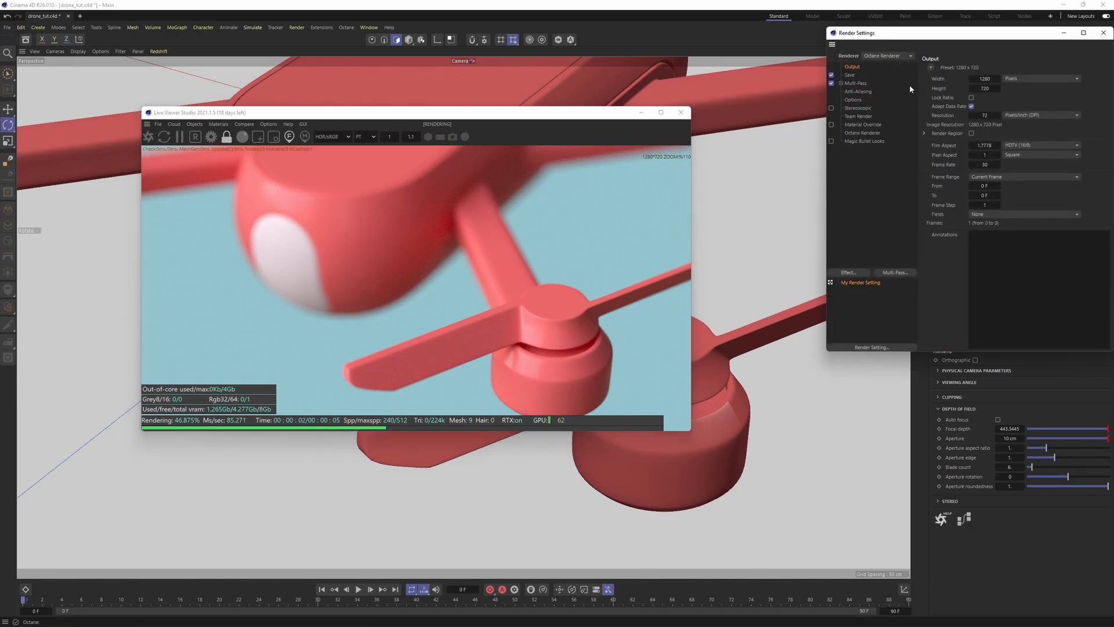
double_click(984, 78)
text(1920)
key(Return)
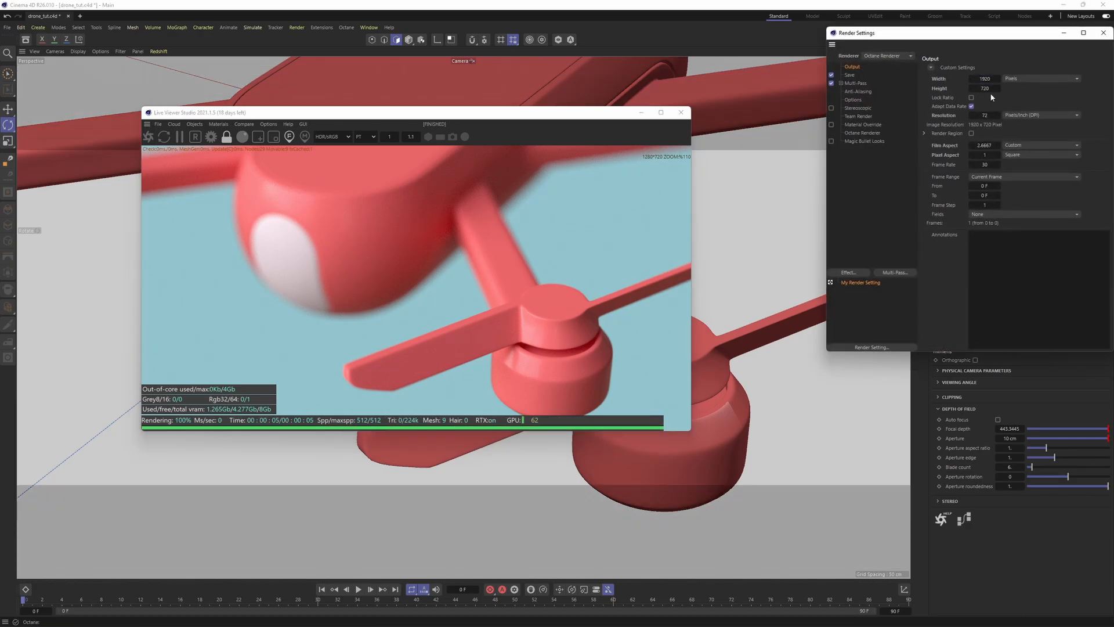
text(1080)
key(Return)
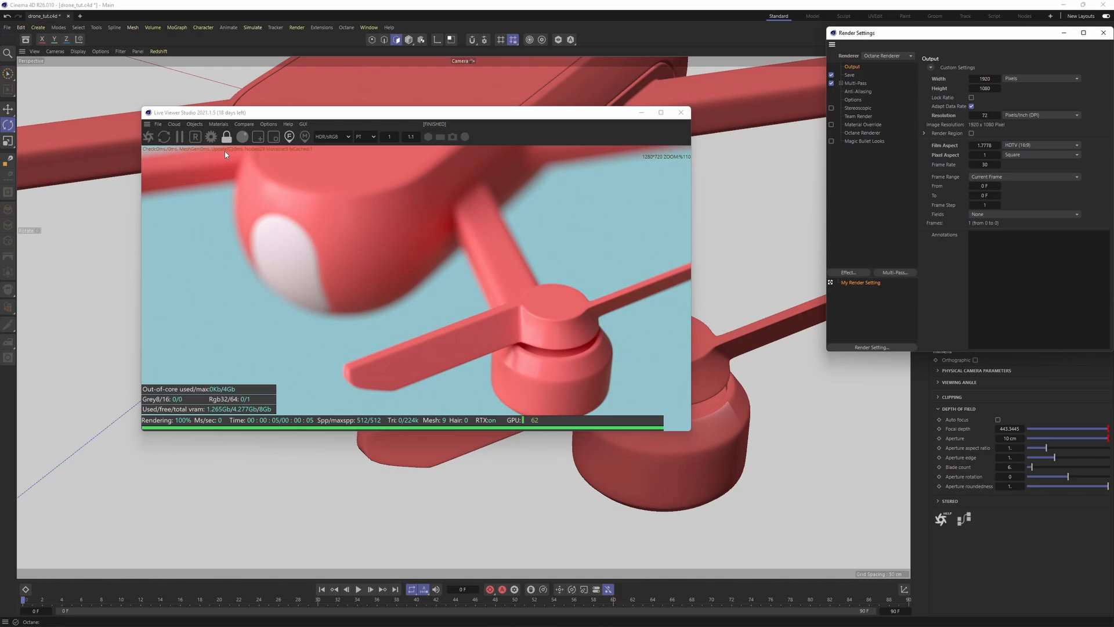
click(149, 138)
drag(618, 346, 554, 289)
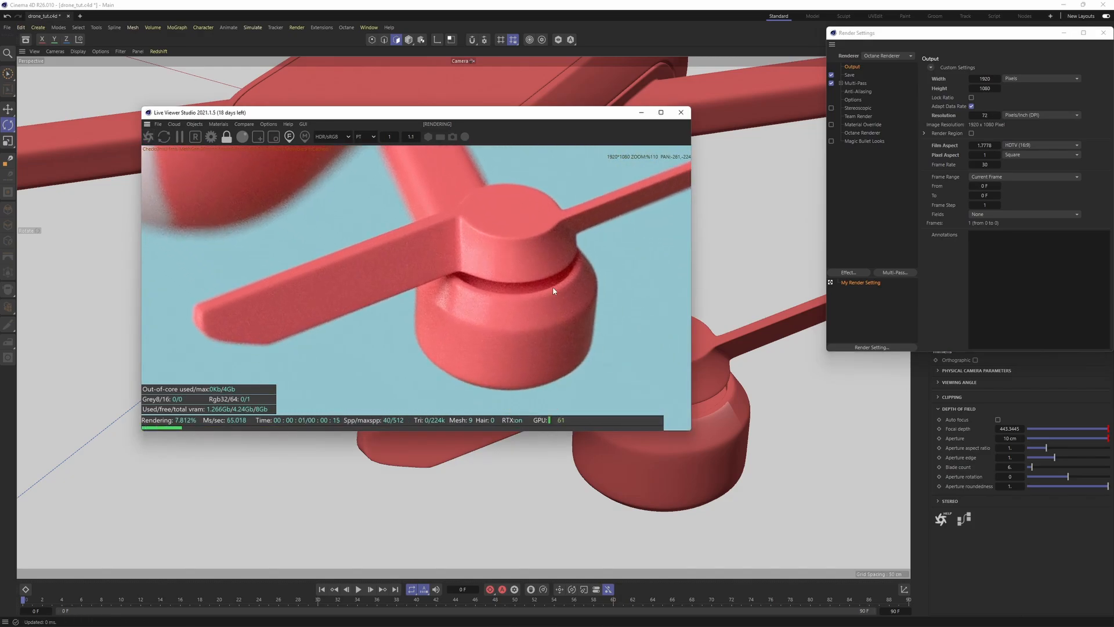
click(1104, 33)
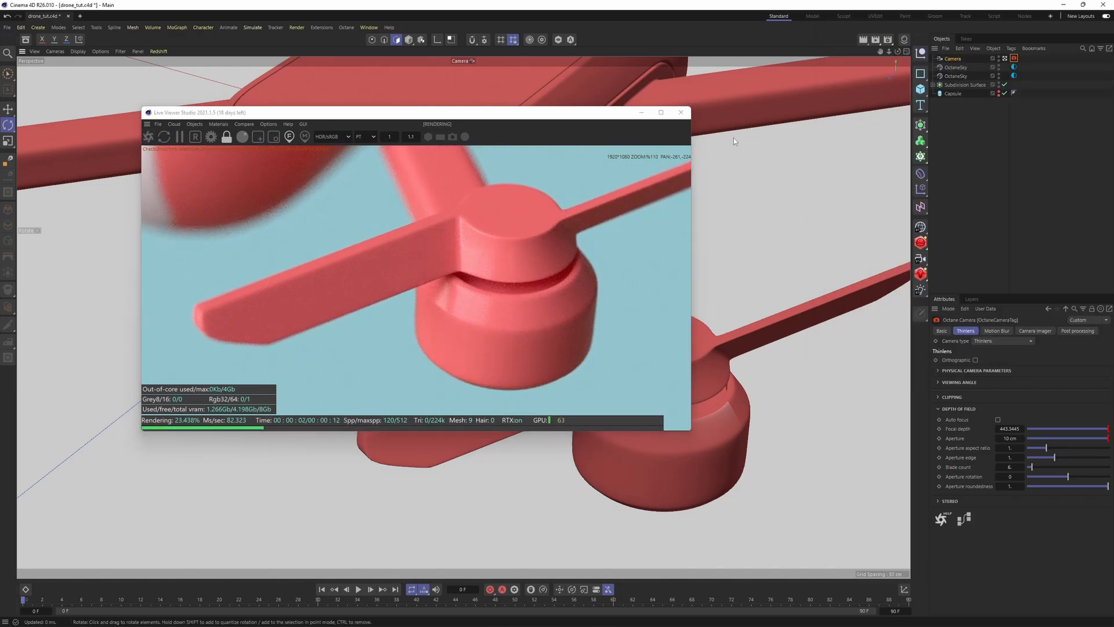
Step: Set the diffuse colour of the OctGlossy1.1 material to near-black, about 0.006 for red, green and blue
scroll(389, 218, down, 3)
middle_drag(388, 219, 448, 262)
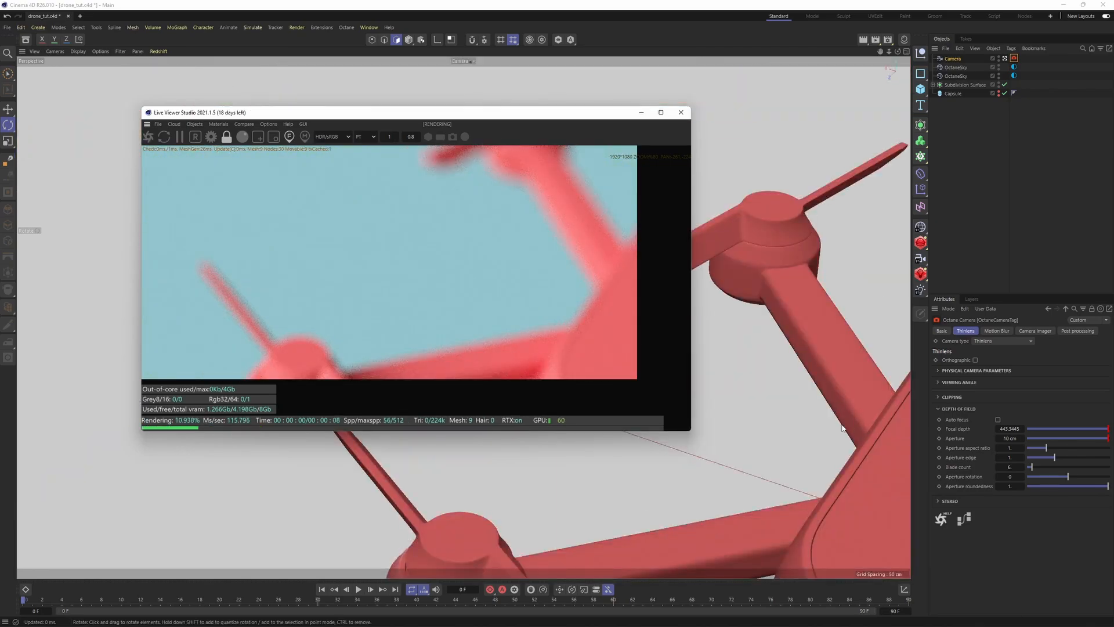
alt+drag(749, 314, 708, 241)
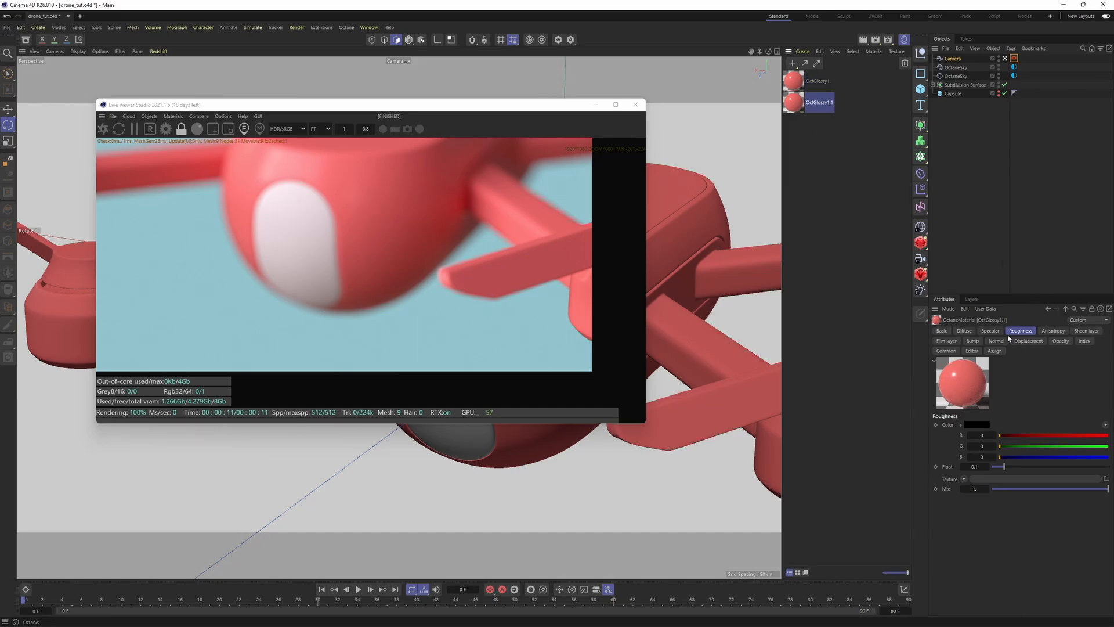
click(966, 332)
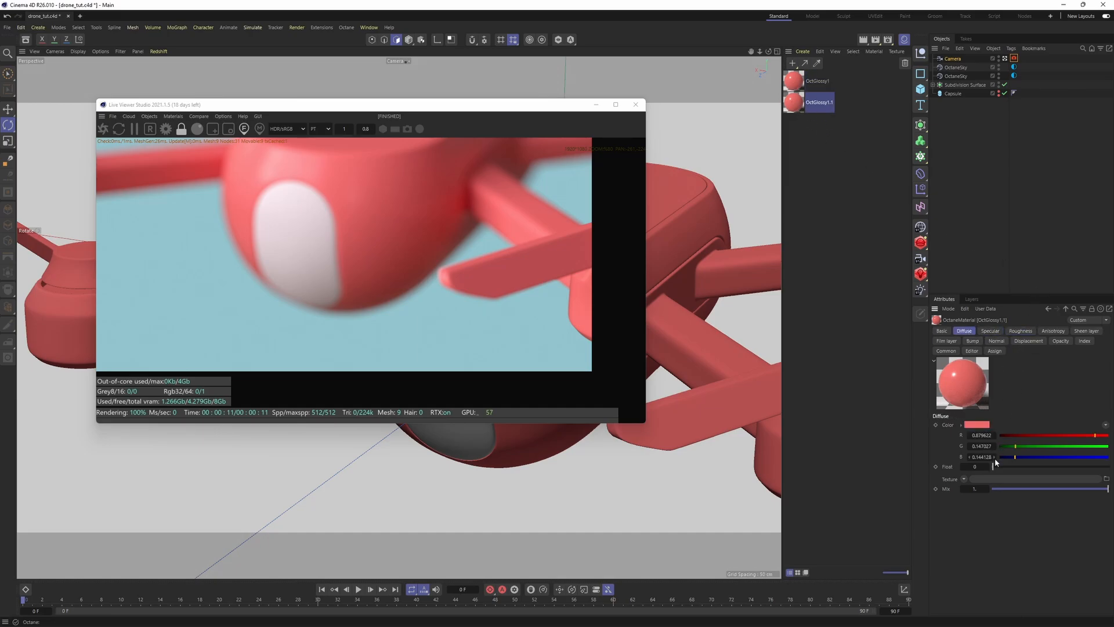
click(969, 427)
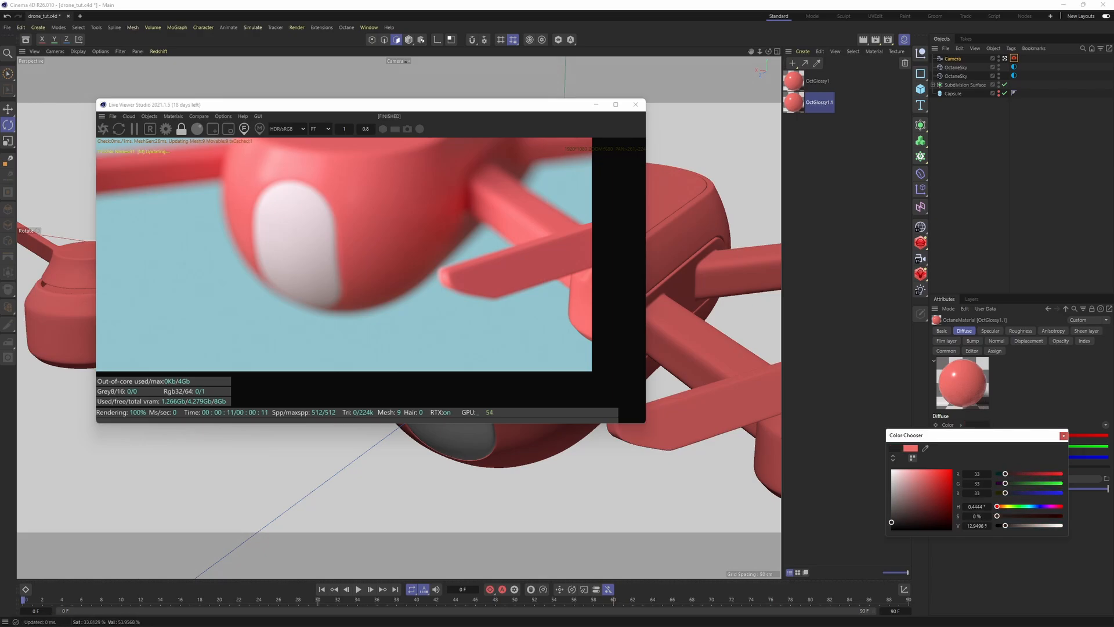
click(1064, 435)
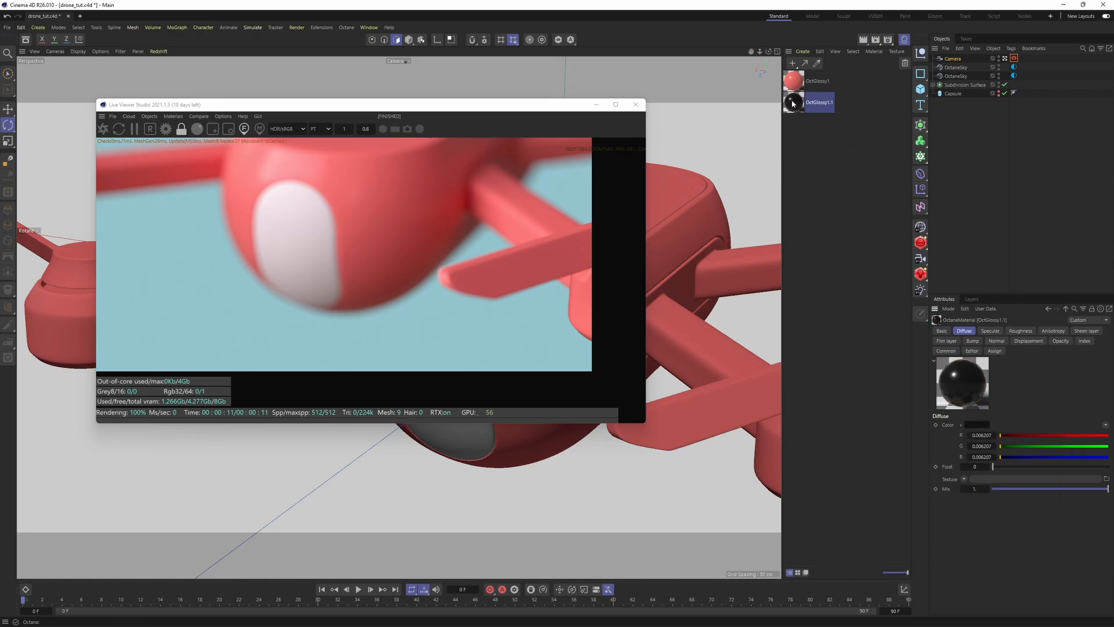
Step: Apply the black OctGlossy1.1 material to the lenses group and hide the front glass object
click(934, 85)
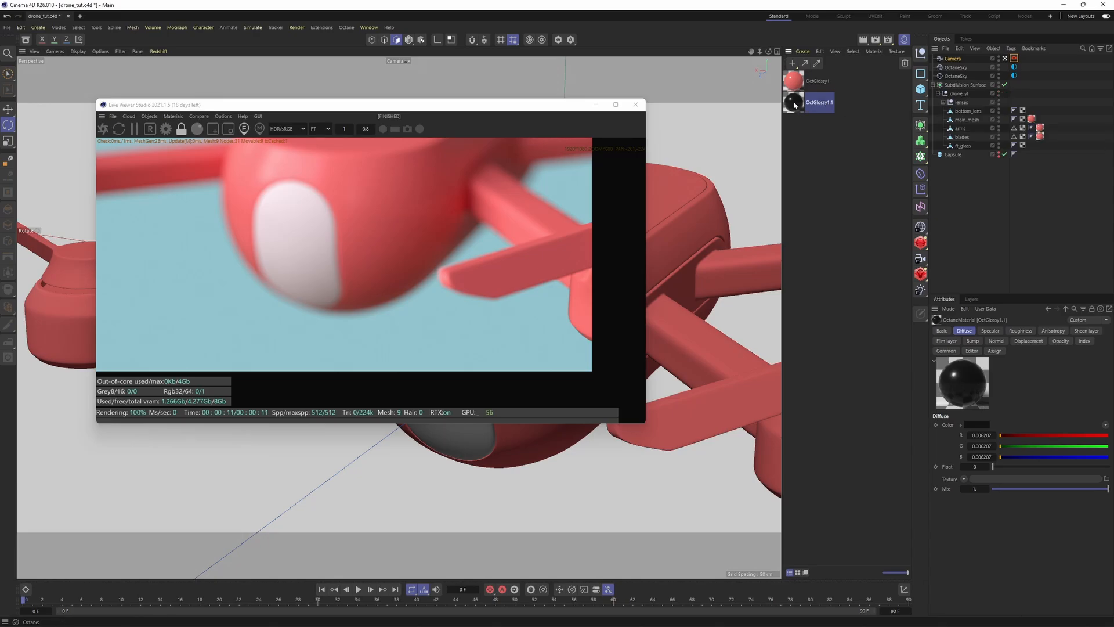
drag(962, 111, 962, 102)
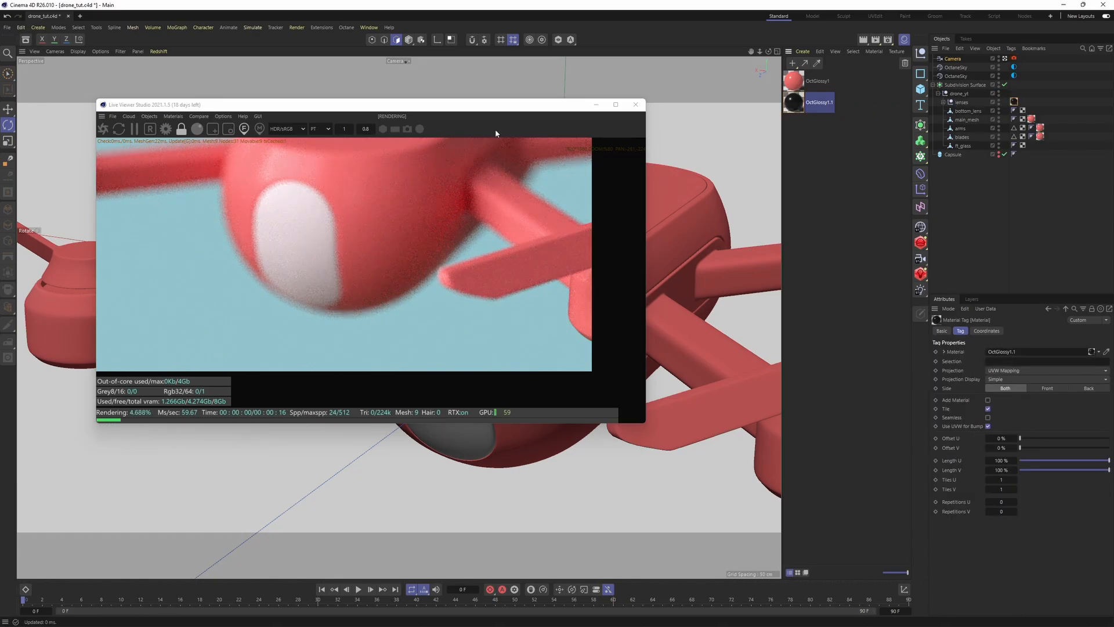
drag(474, 111, 756, 70)
alt+click(999, 147)
alt+click(998, 146)
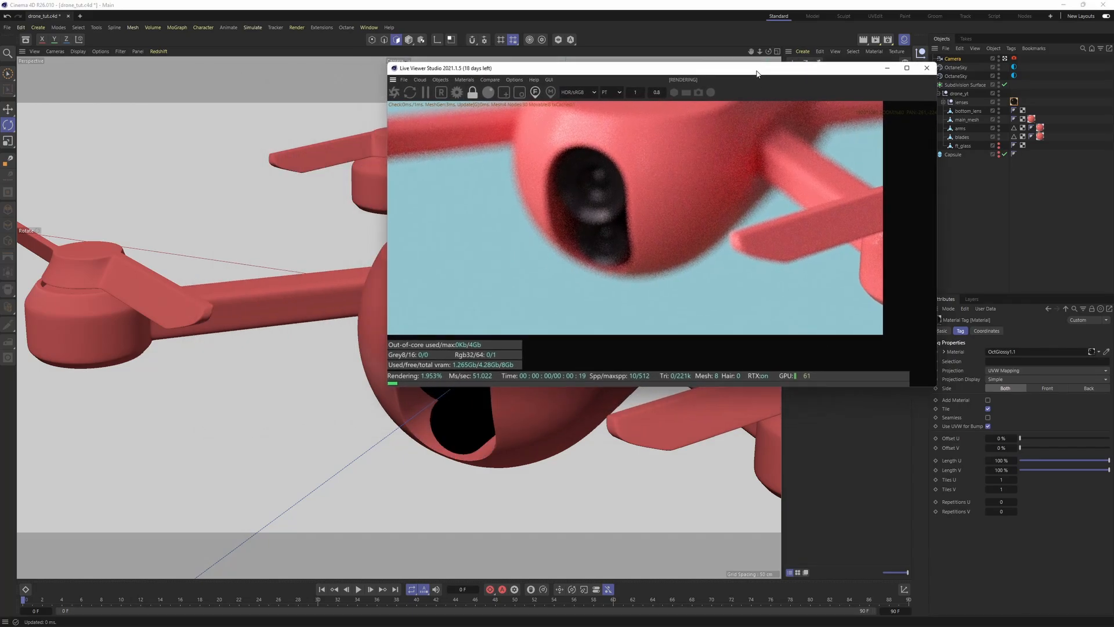
Step: Reframe the camera on the drone's front lenses and create a new Octane Specular material
drag(656, 423, 554, 416)
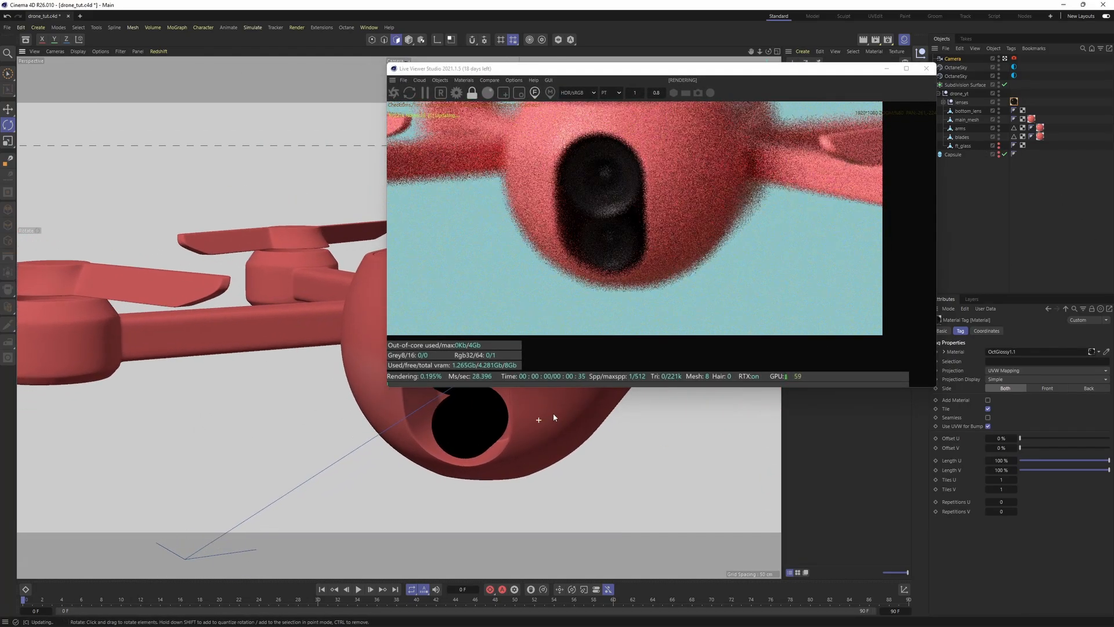
scroll(554, 416, up, 1)
scroll(608, 199, up, 3)
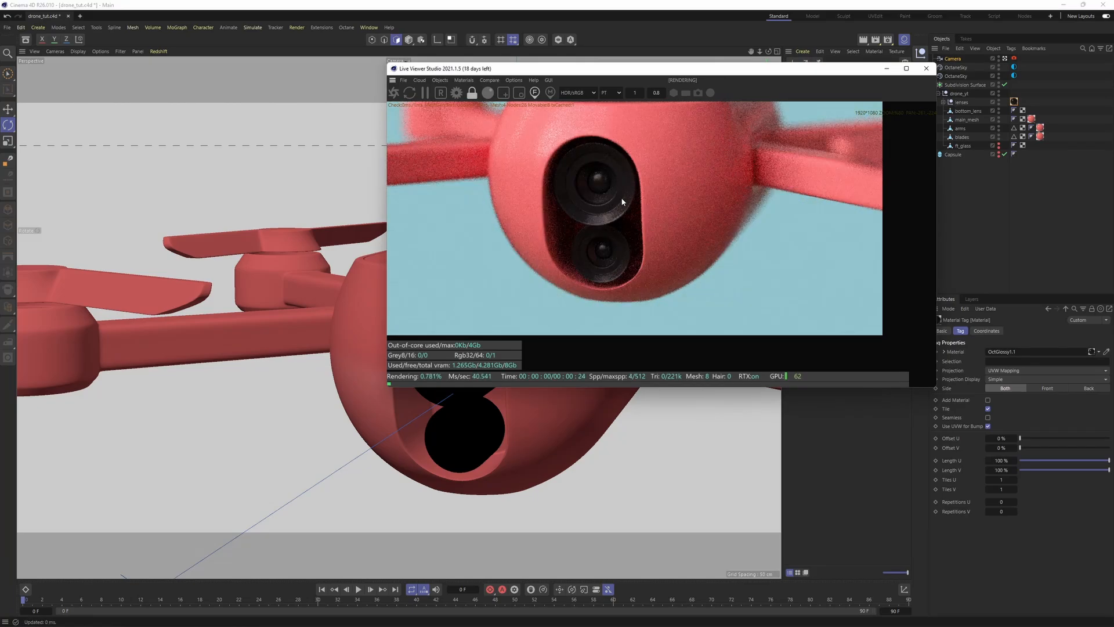
scroll(620, 203, down, 2)
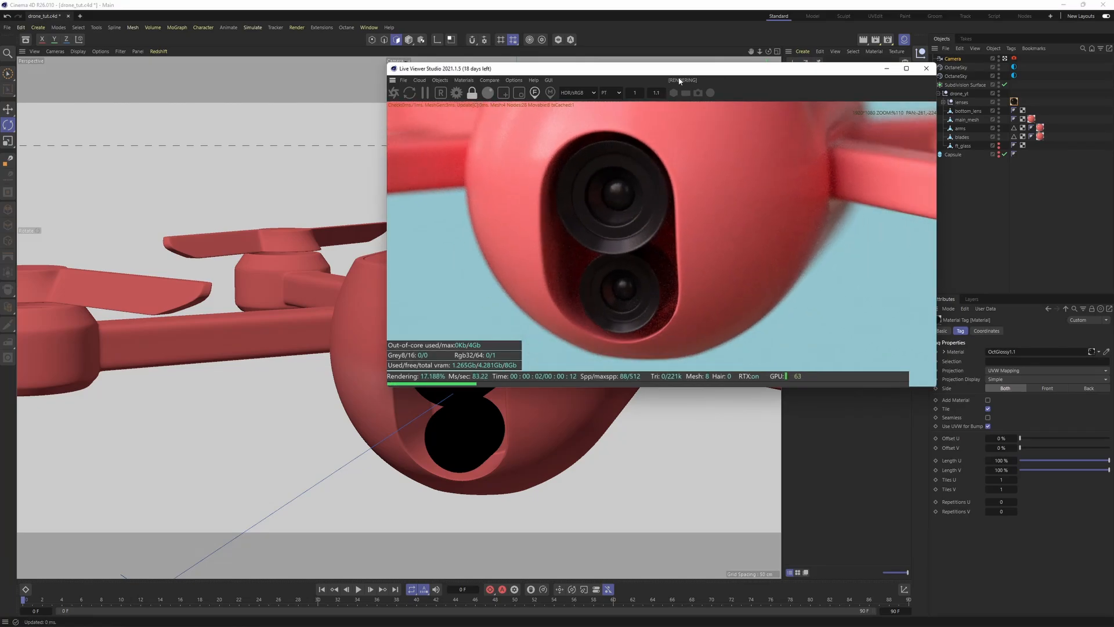
drag(679, 70, 357, 100)
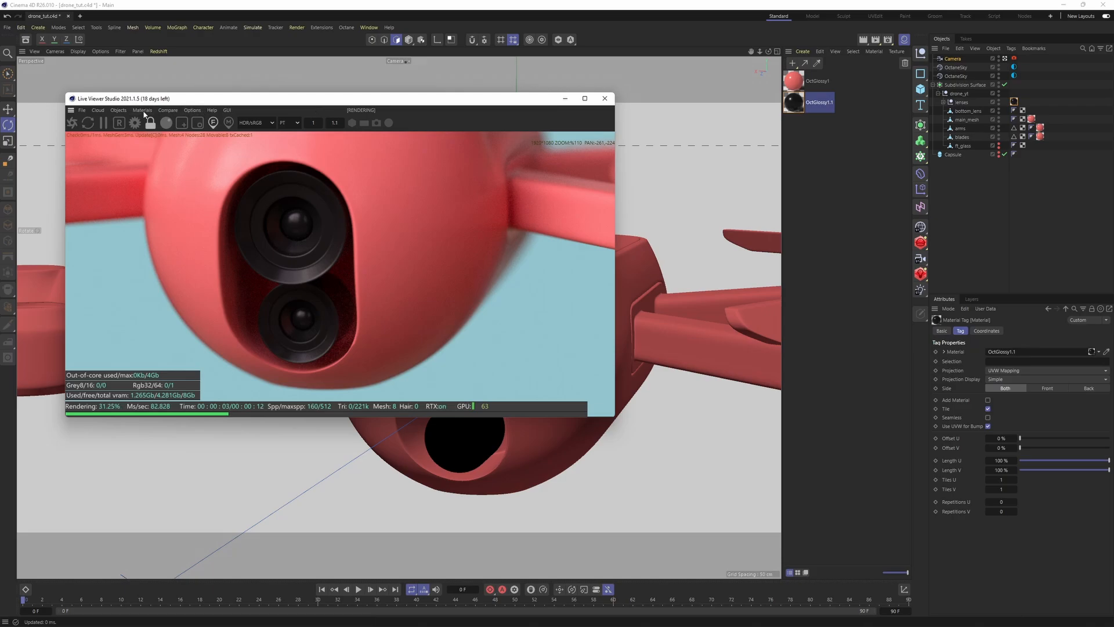
click(142, 109)
mouse_move(174, 154)
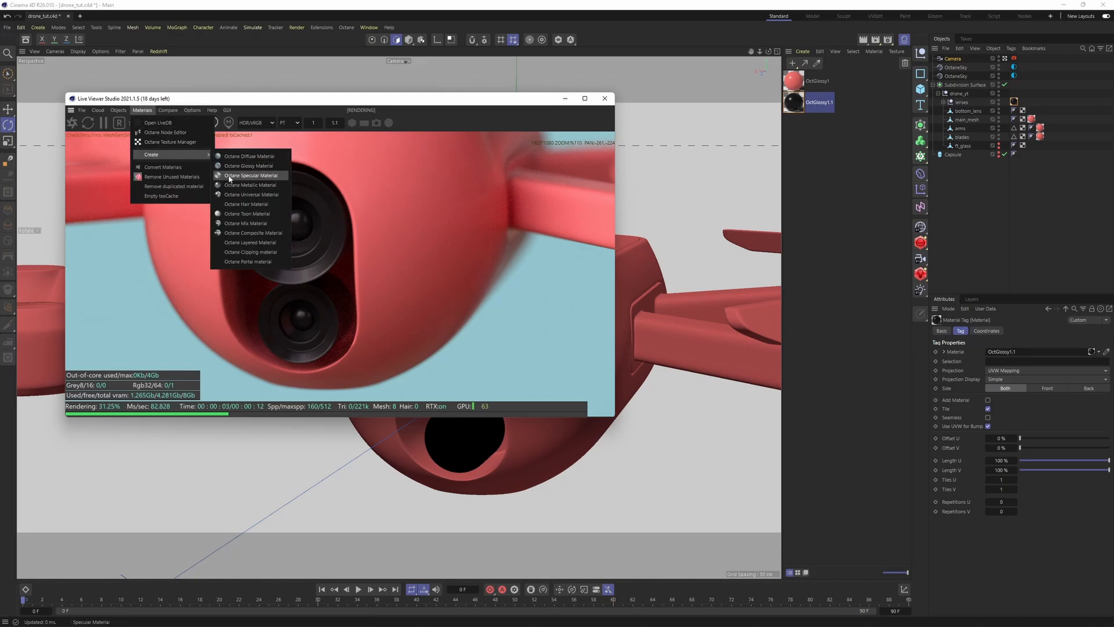
click(264, 181)
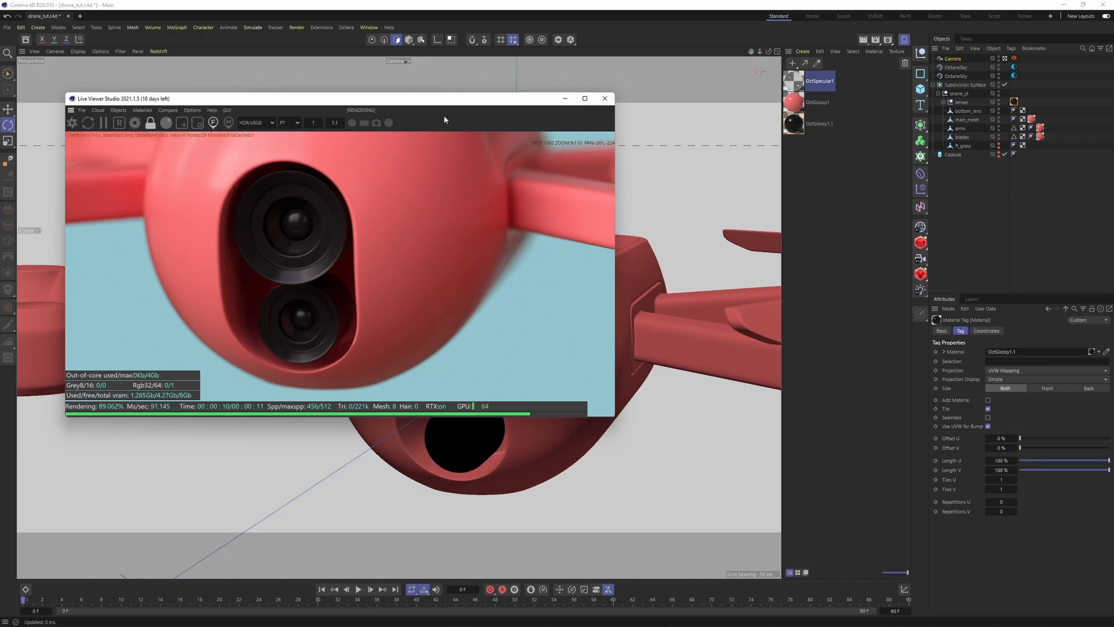
drag(438, 103, 358, 36)
click(808, 256)
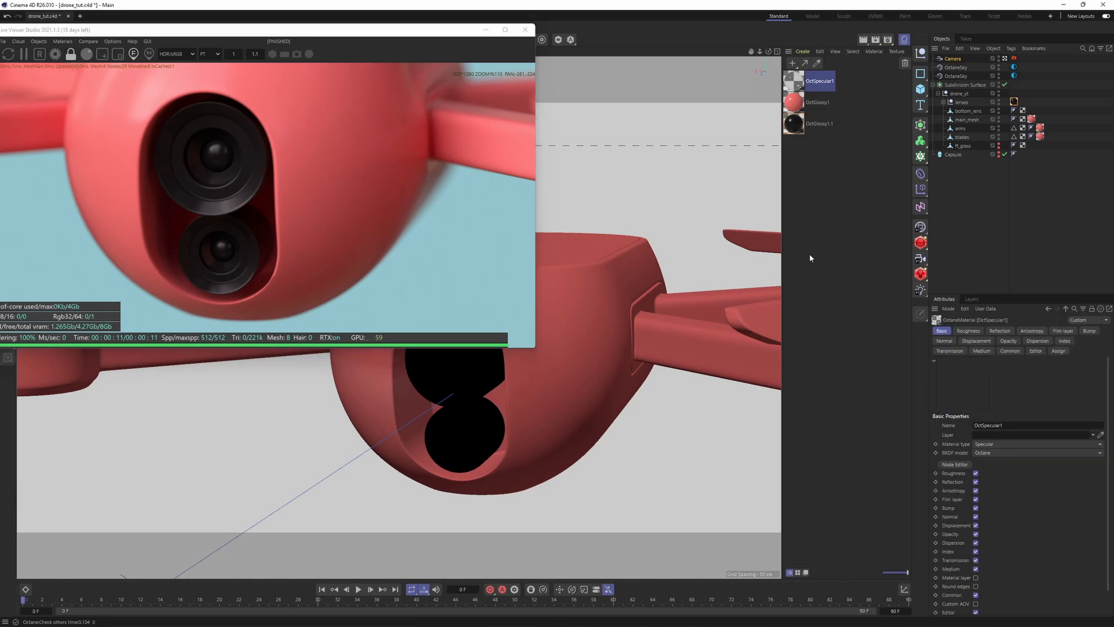
Step: Turn off the Subdivision Surface and apply the OctSpecular1 material to the spheres inside both camera lenses
click(1004, 85)
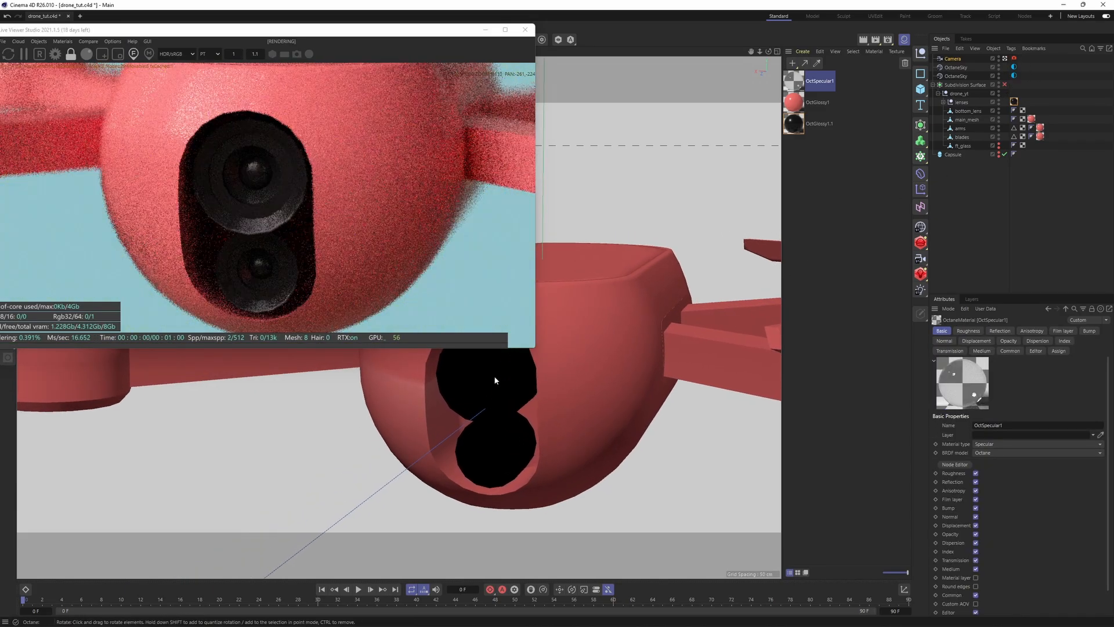
click(507, 390)
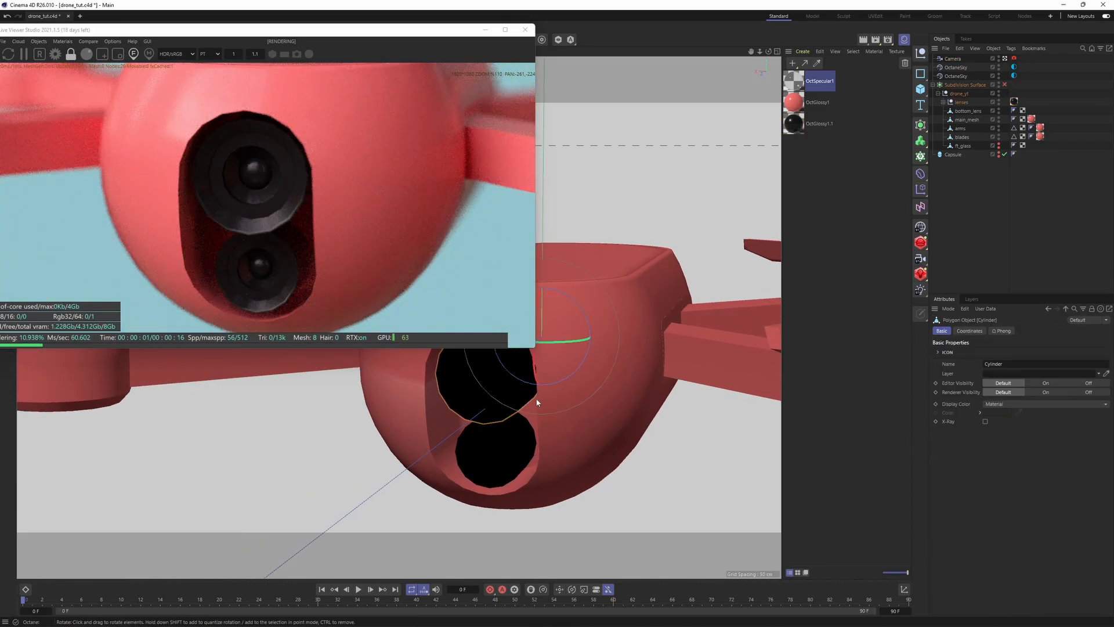
key(Return)
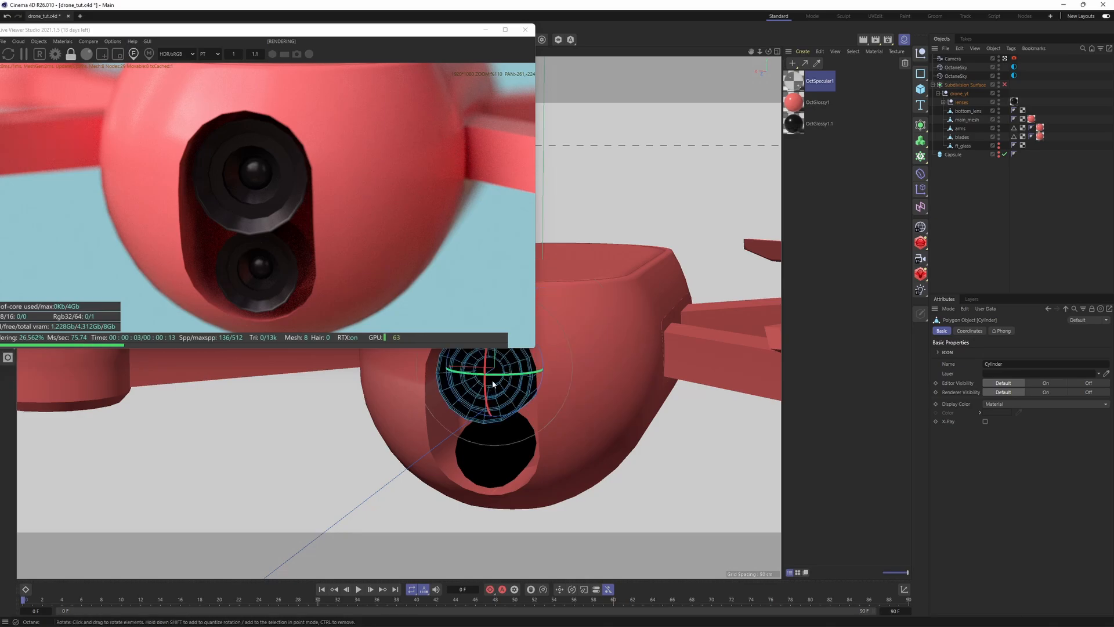
key(Return)
key(e)
click(486, 372)
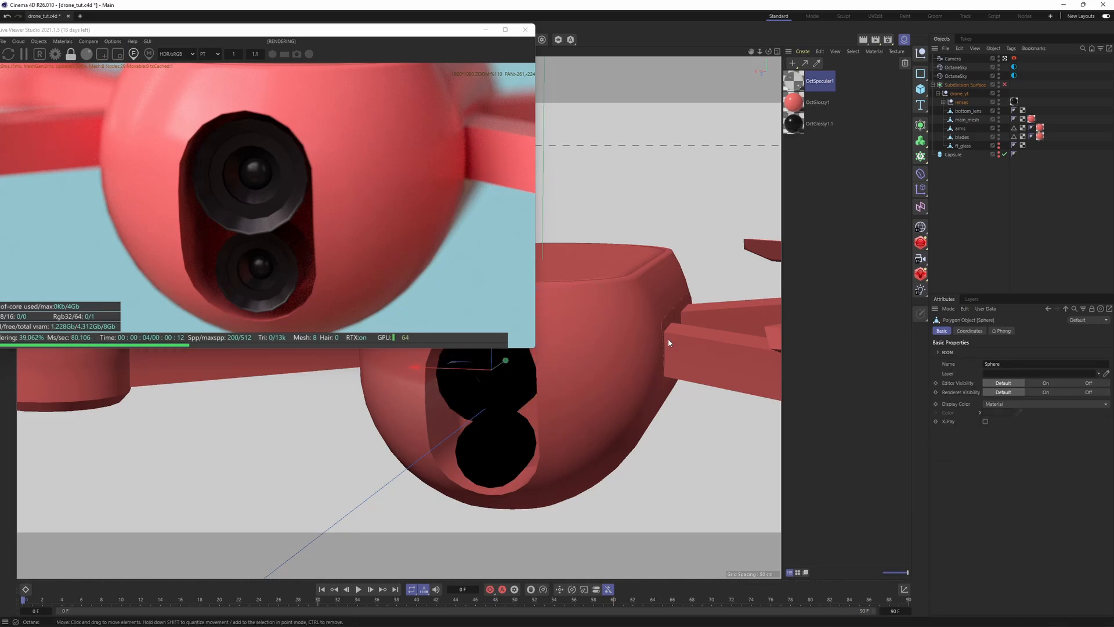
click(944, 102)
click(948, 120)
click(948, 111)
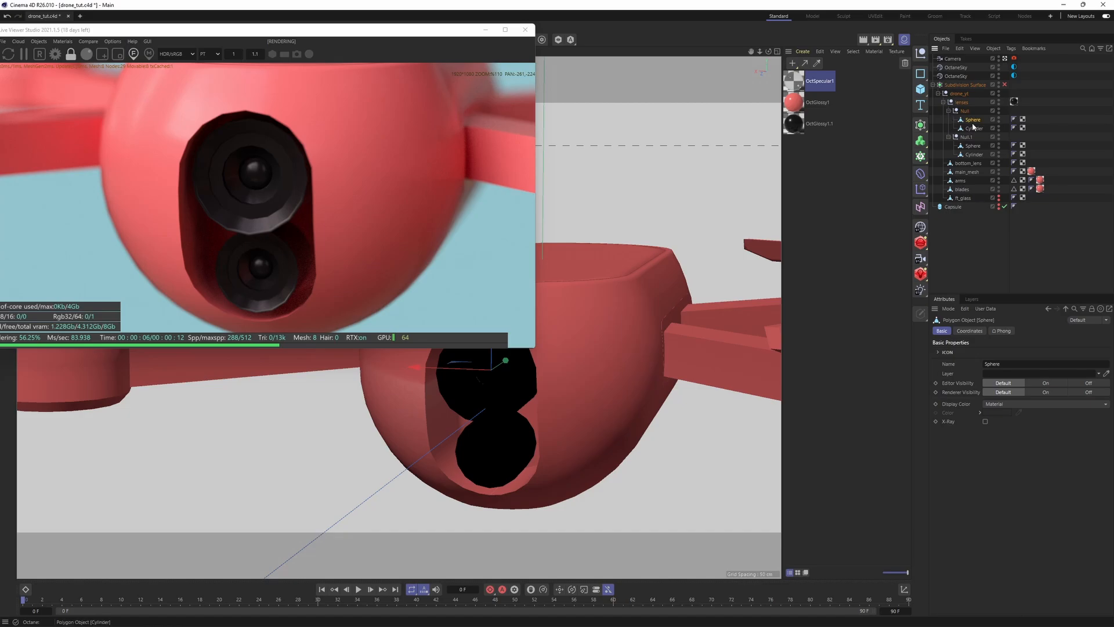
ctrl+click(975, 147)
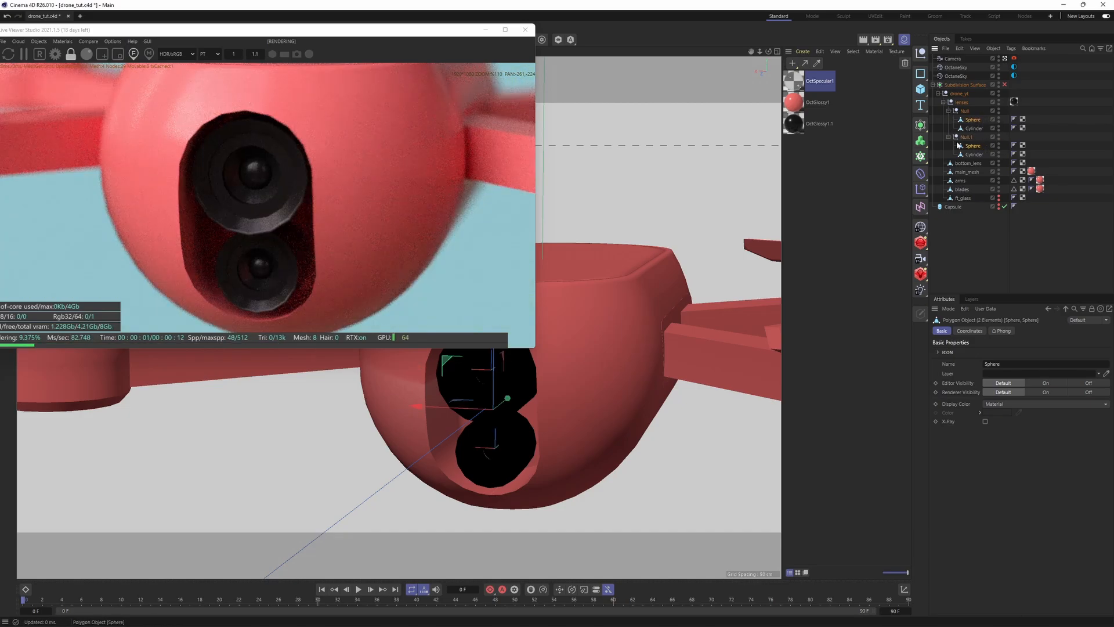
right_click(797, 84)
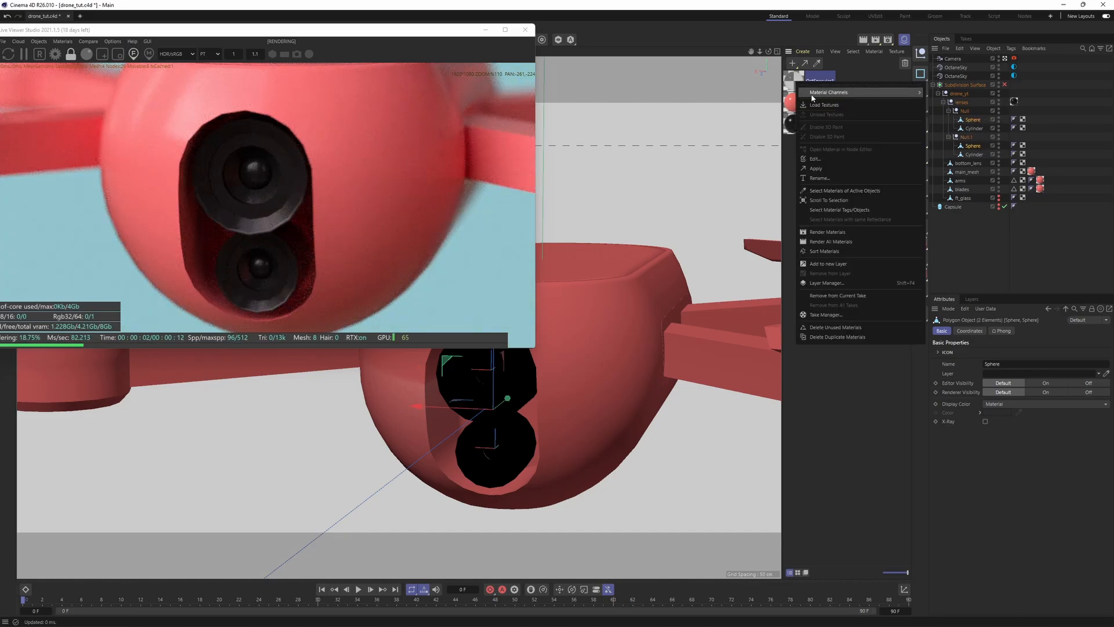
click(824, 170)
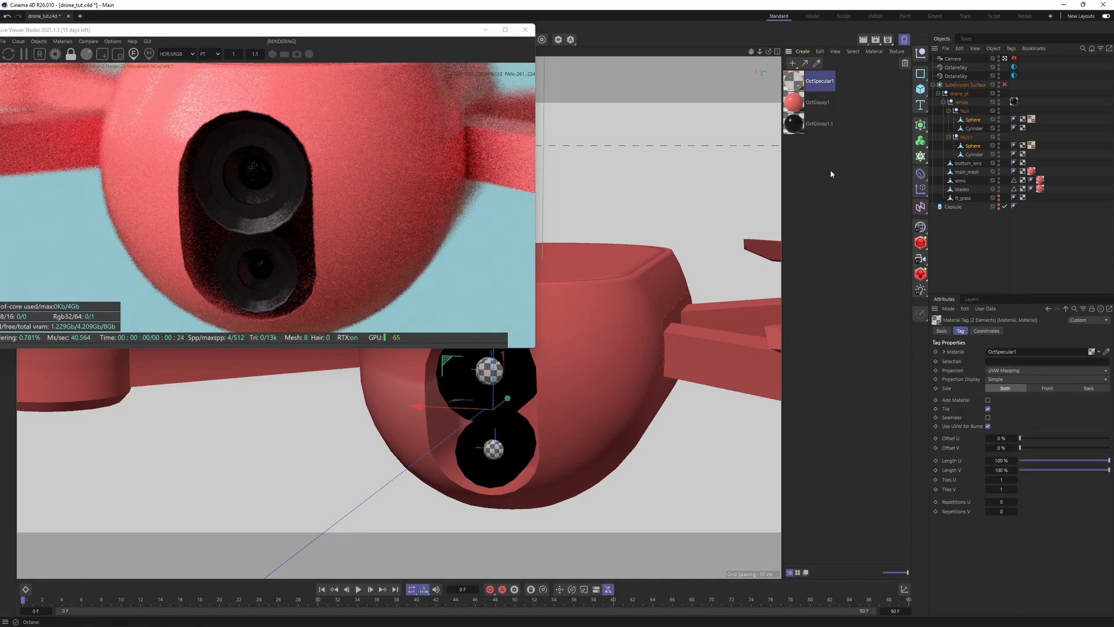
Step: Turn the Subdivision Surface back on and reframe the camera slightly above the drone's front lenses
click(1004, 85)
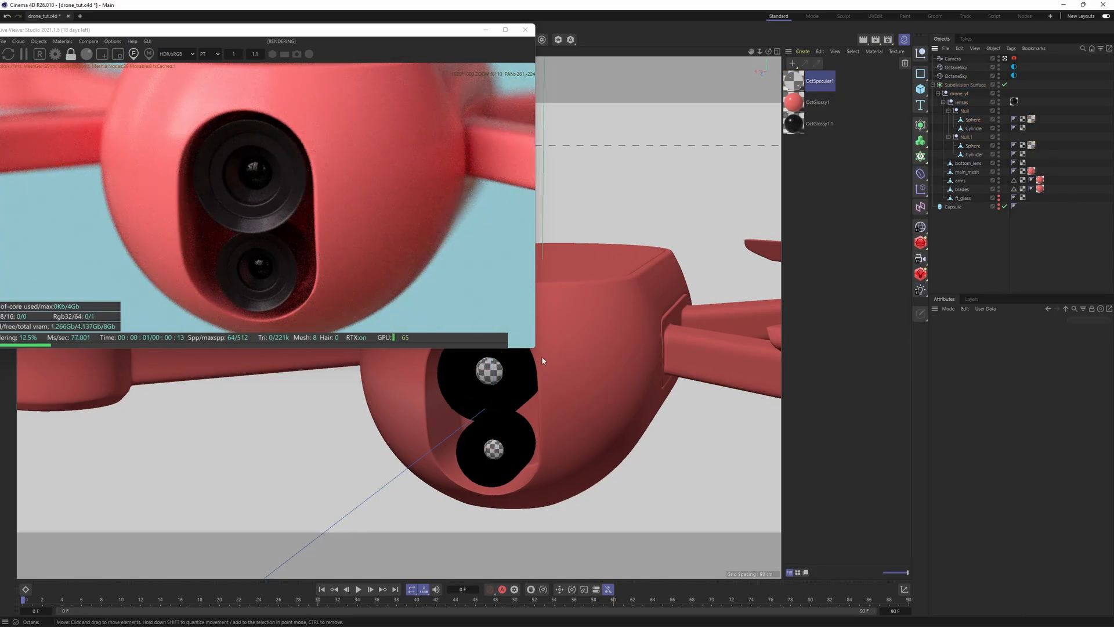
alt+drag(542, 360, 597, 374)
alt+middle_drag(325, 458, 436, 476)
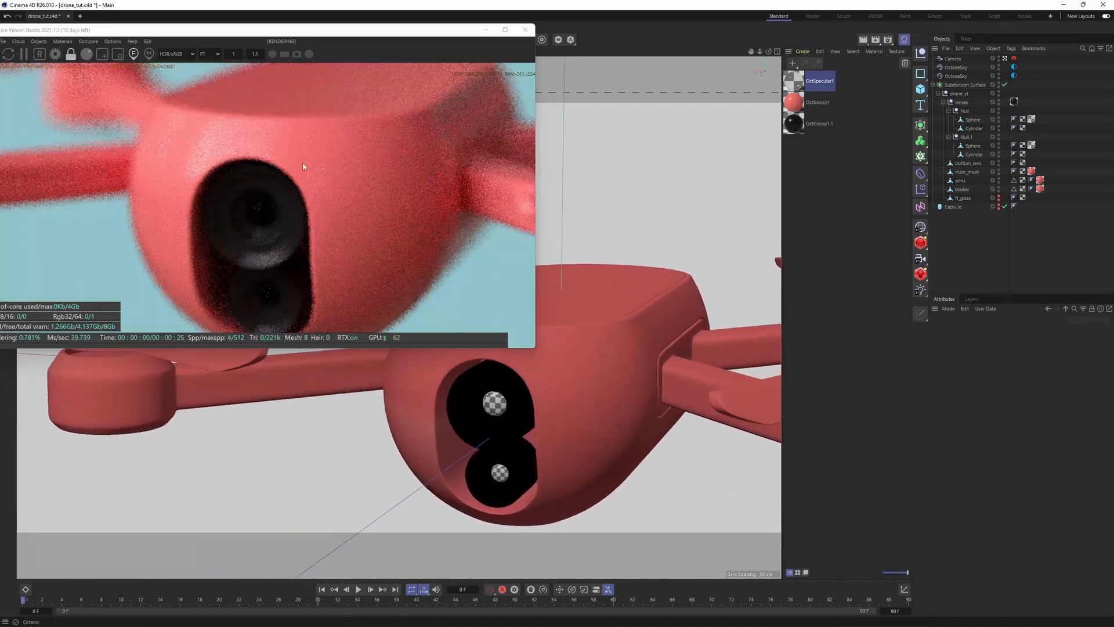
scroll(260, 218, up, 1)
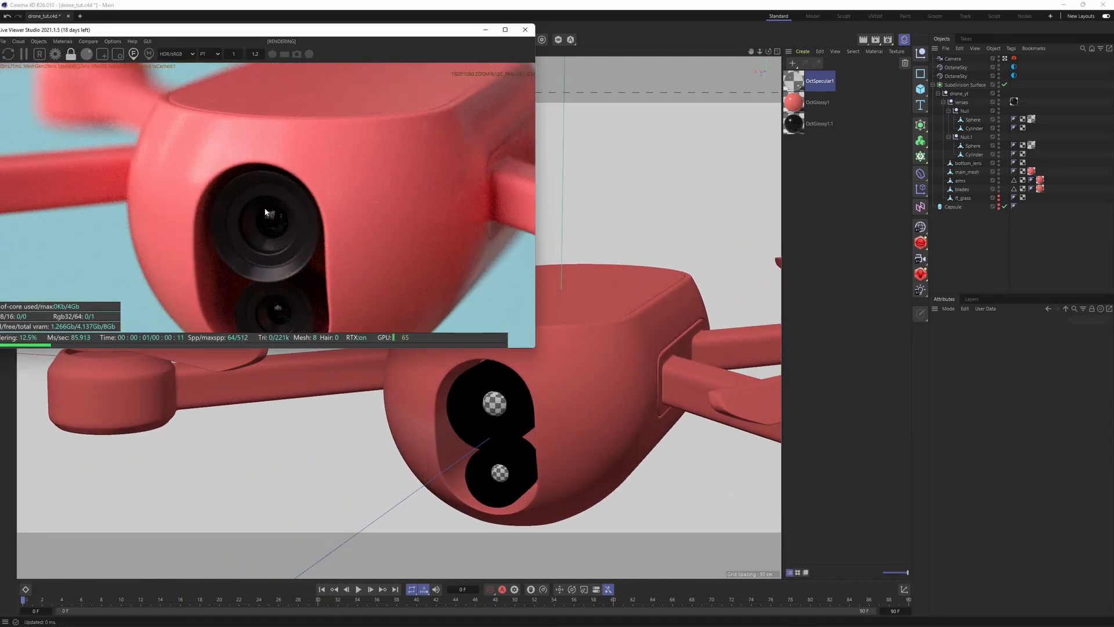
alt+middle_drag(611, 411, 644, 368)
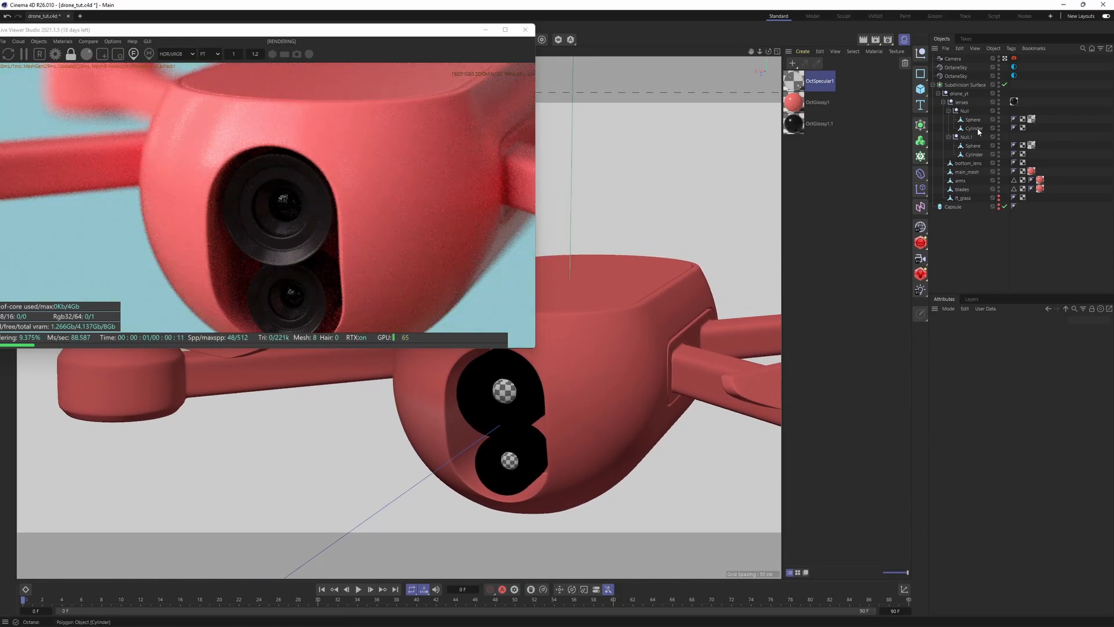
Step: Select the lens recess polygons on main_mesh with Loop and Fill Selection and apply the black OctGlossy1.1 material to them
click(967, 172)
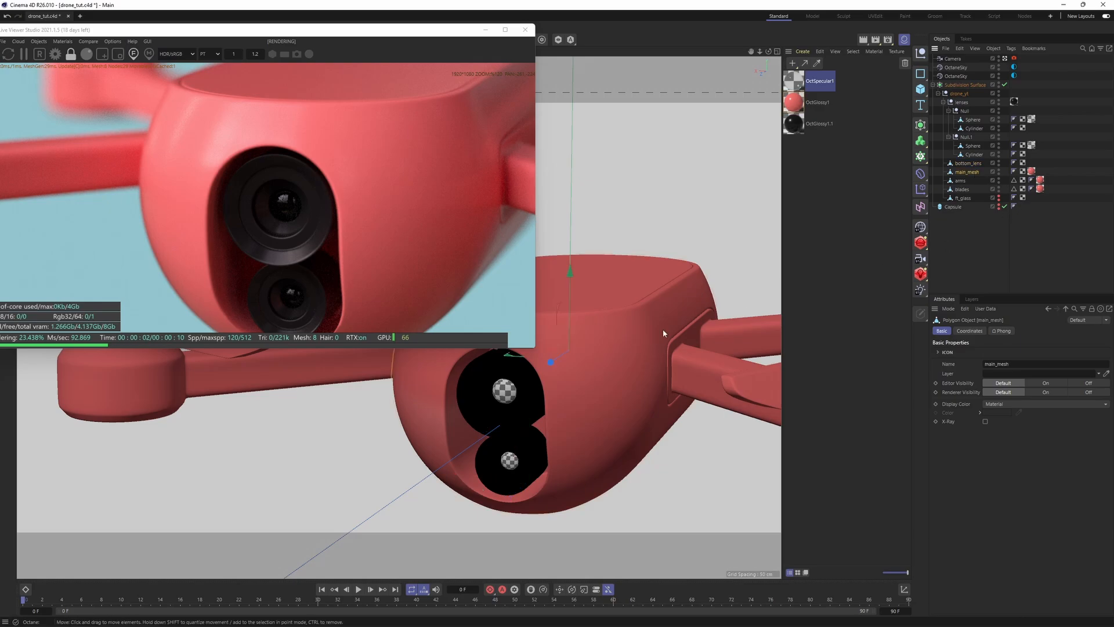
key(u)
key(l)
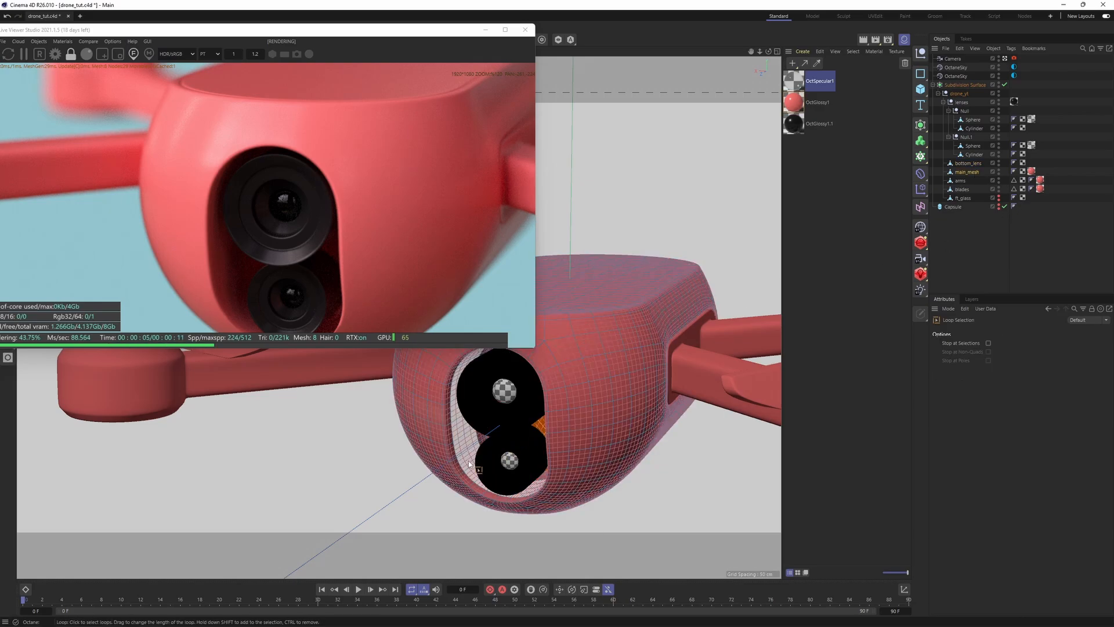
click(465, 464)
key(u)
key(i)
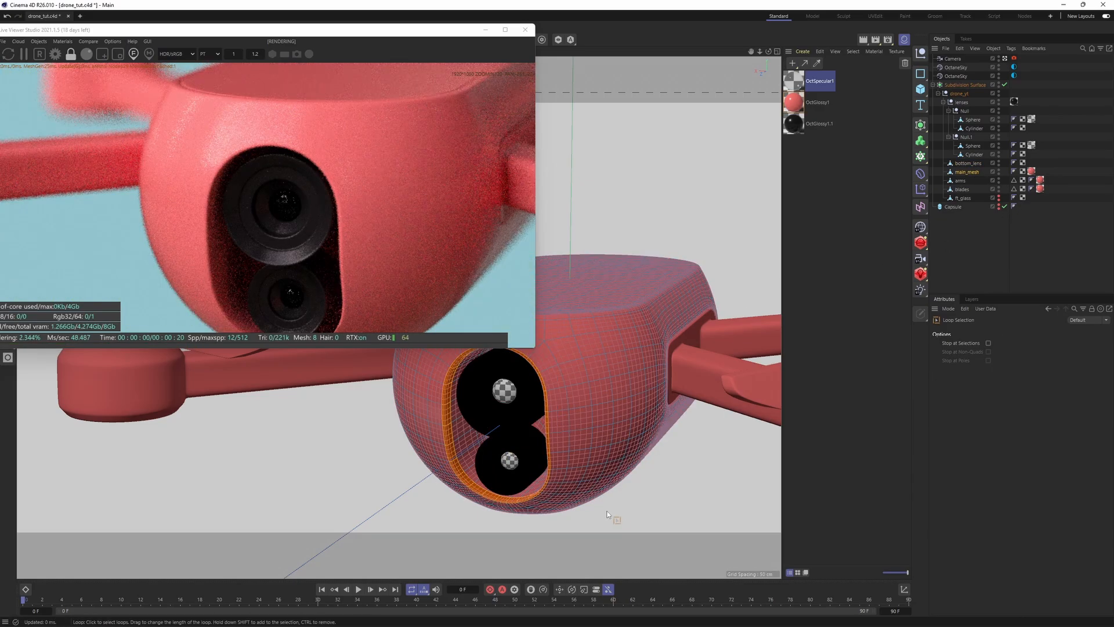
click(529, 486)
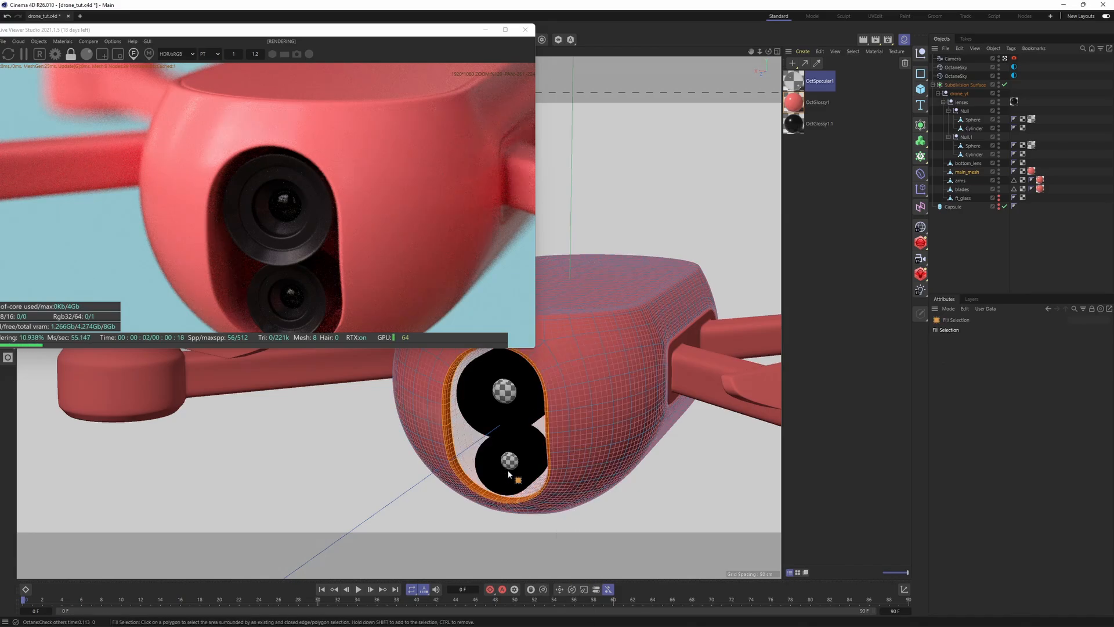
click(515, 479)
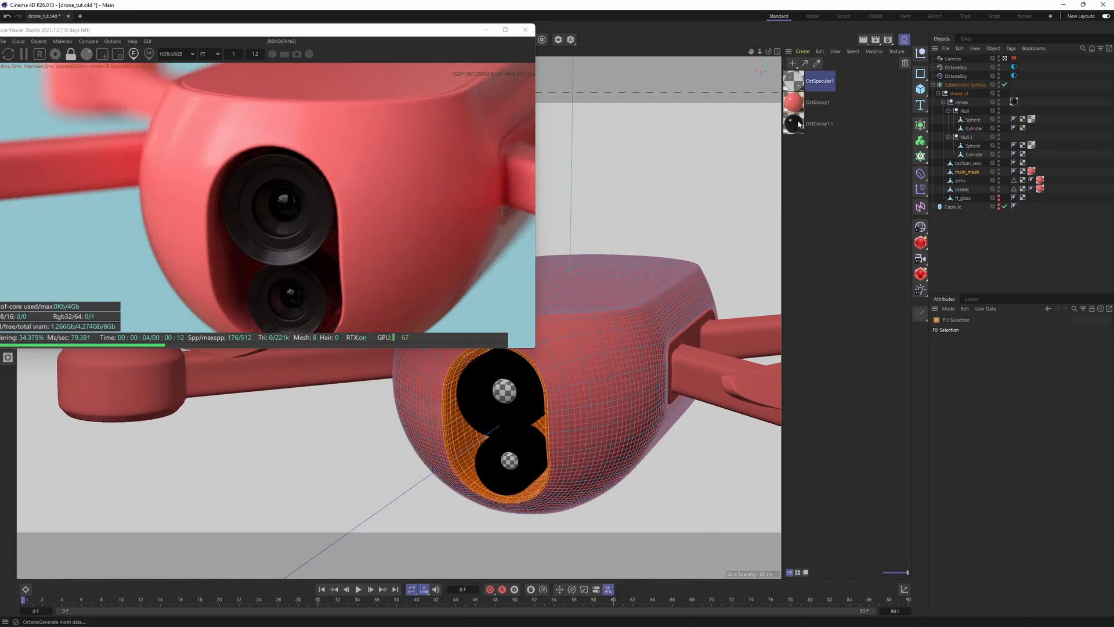
click(816, 123)
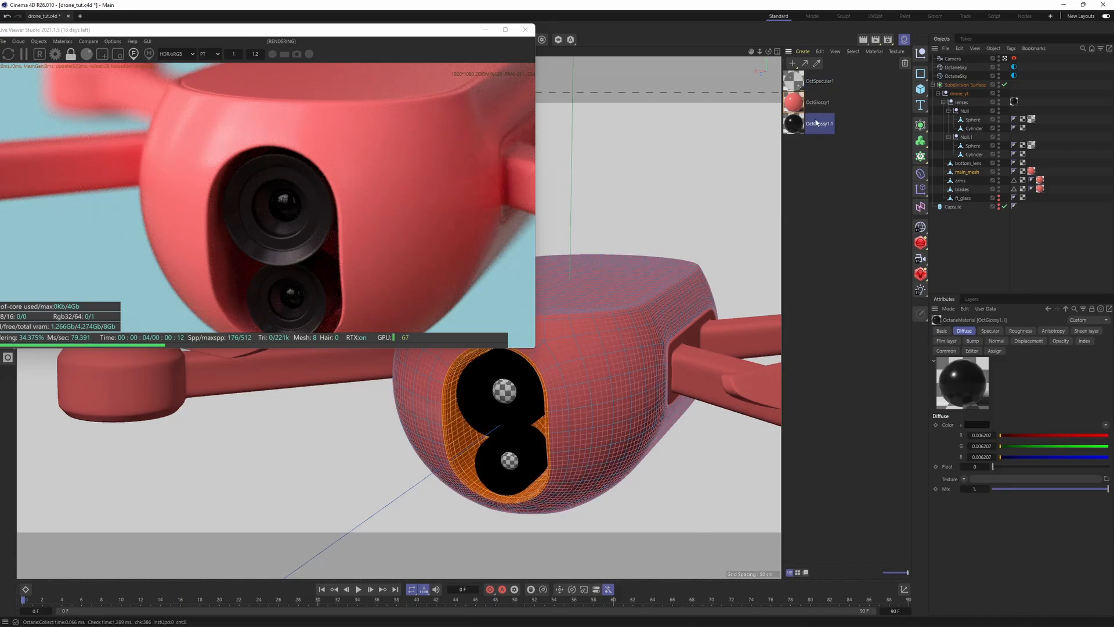
right_click(794, 129)
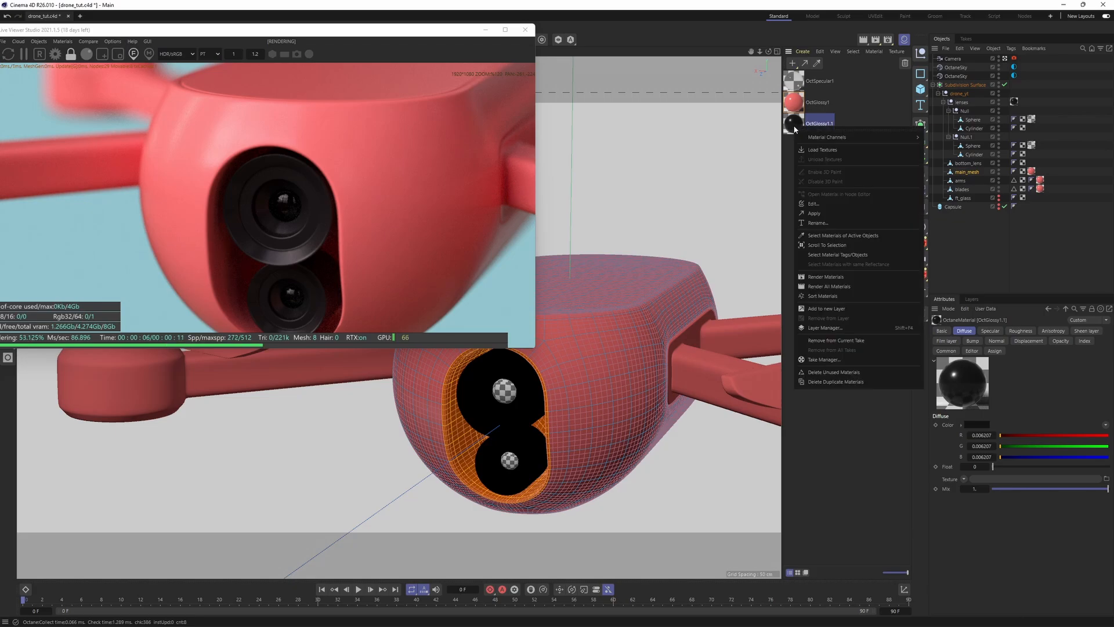
click(812, 213)
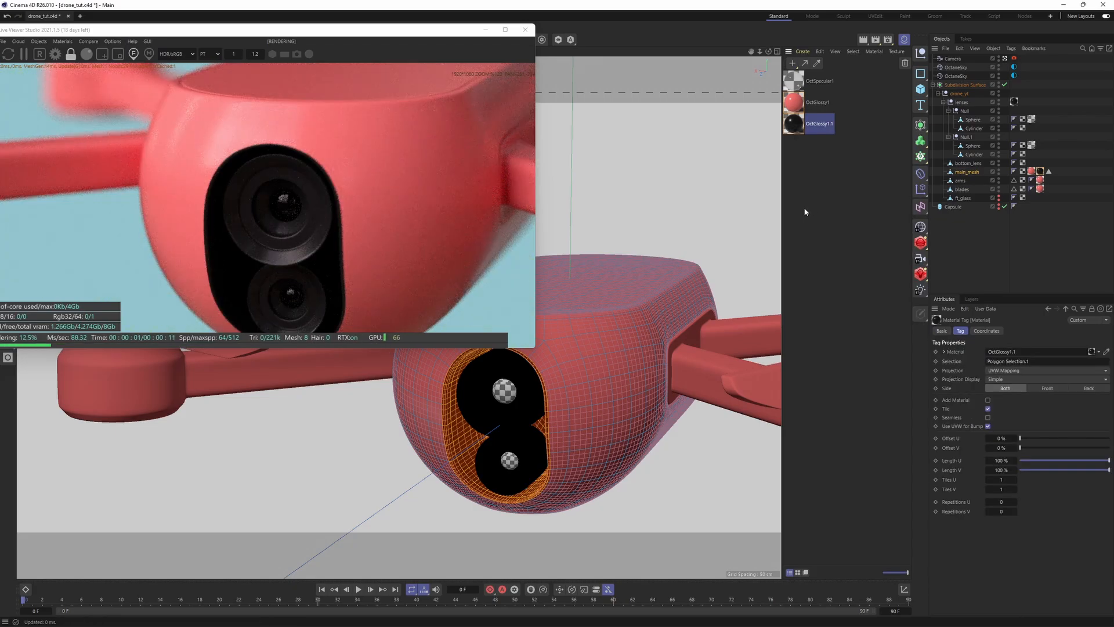
Step: Make the hidden front glass object visible and apply the OctSpecular1 material to it
click(998, 214)
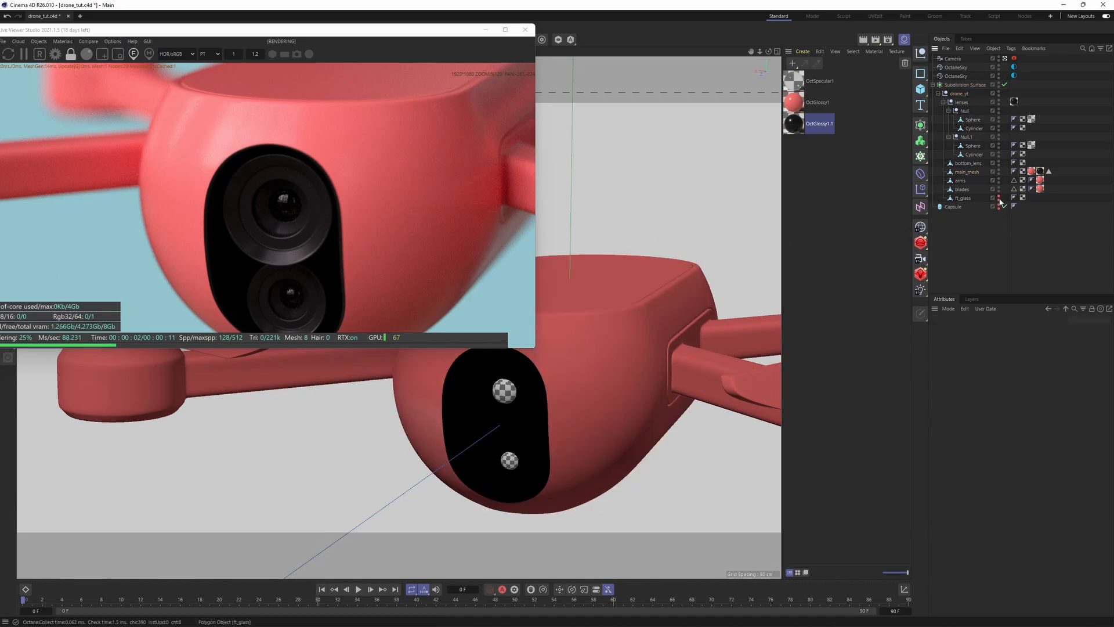
alt+click(998, 199)
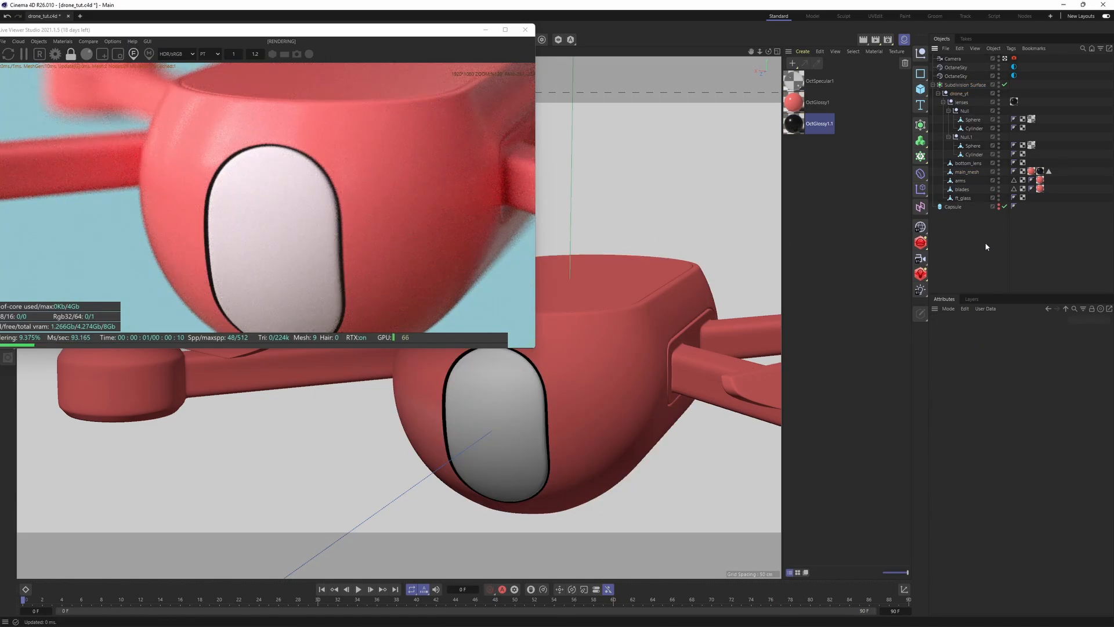
click(798, 84)
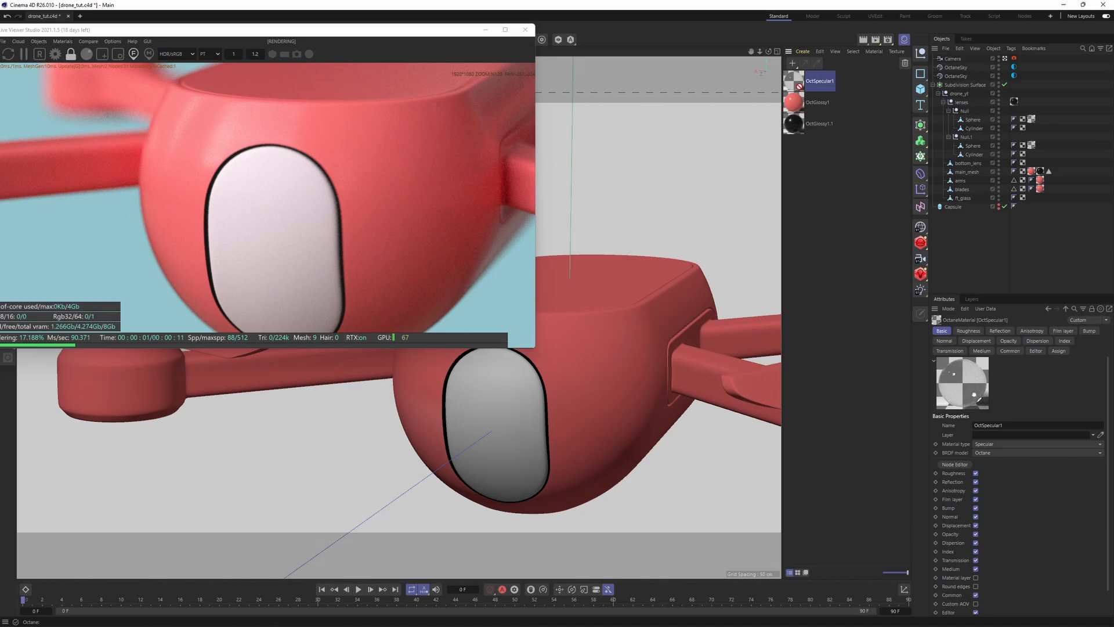
drag(979, 184, 987, 198)
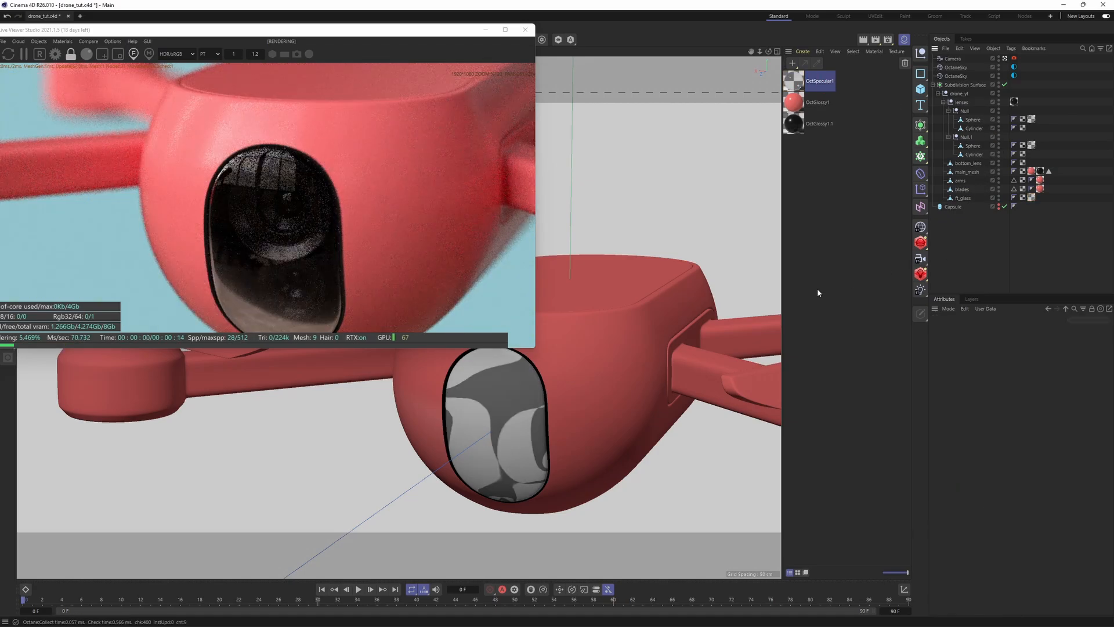
Step: Place the Live Viewer beside the viewport and reframe the camera to look down on the drone's body and front glass
scroll(299, 206, down, 3)
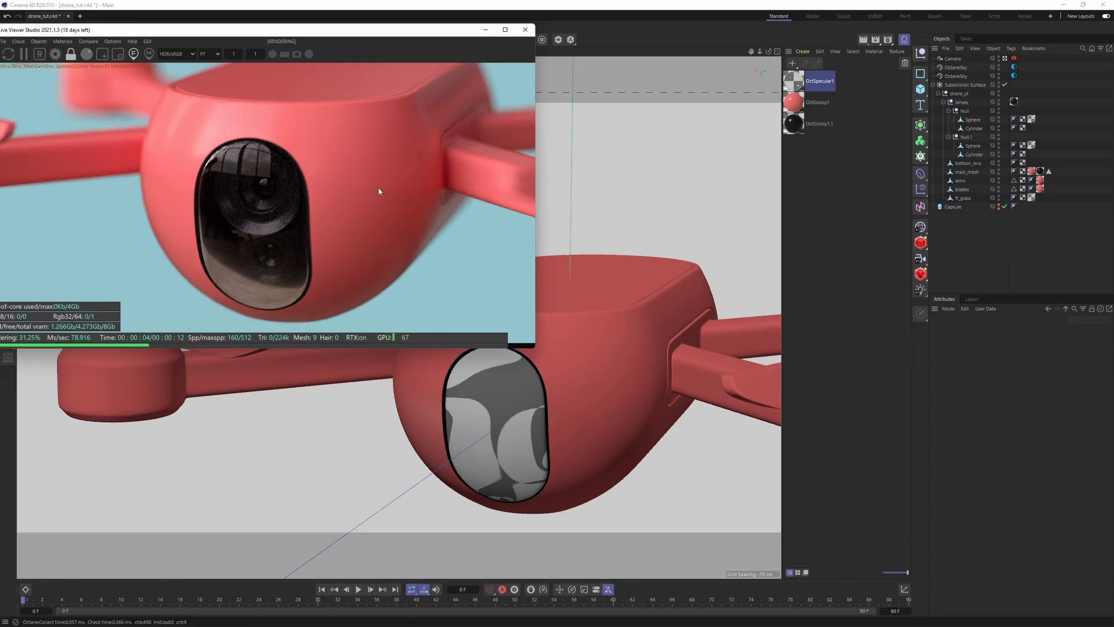
drag(378, 191, 271, 232)
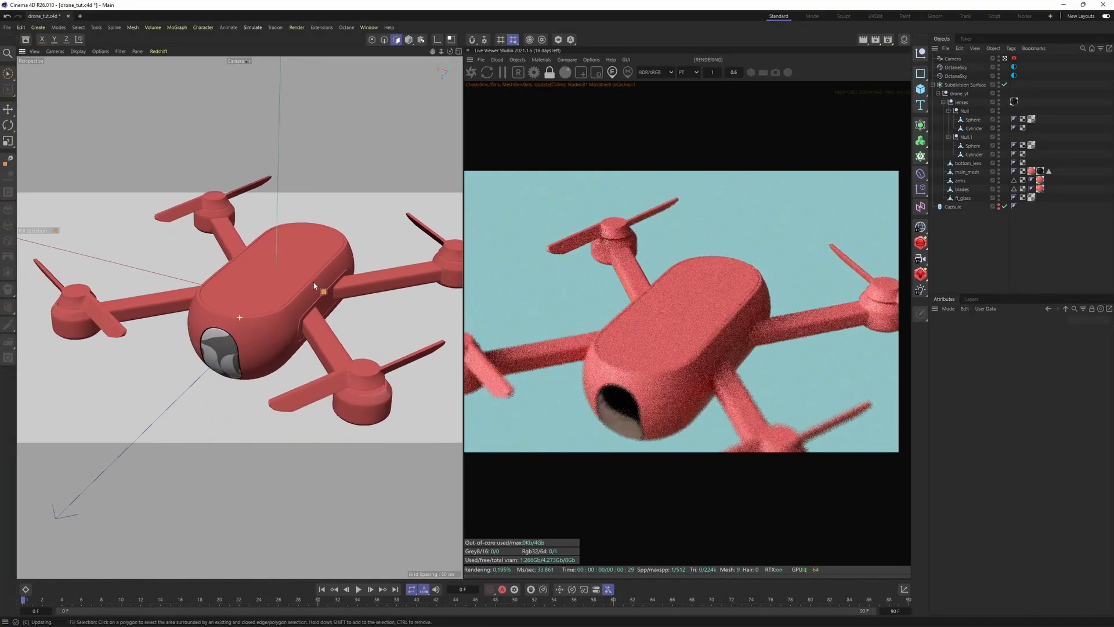
scroll(314, 286, up, 5)
key(e)
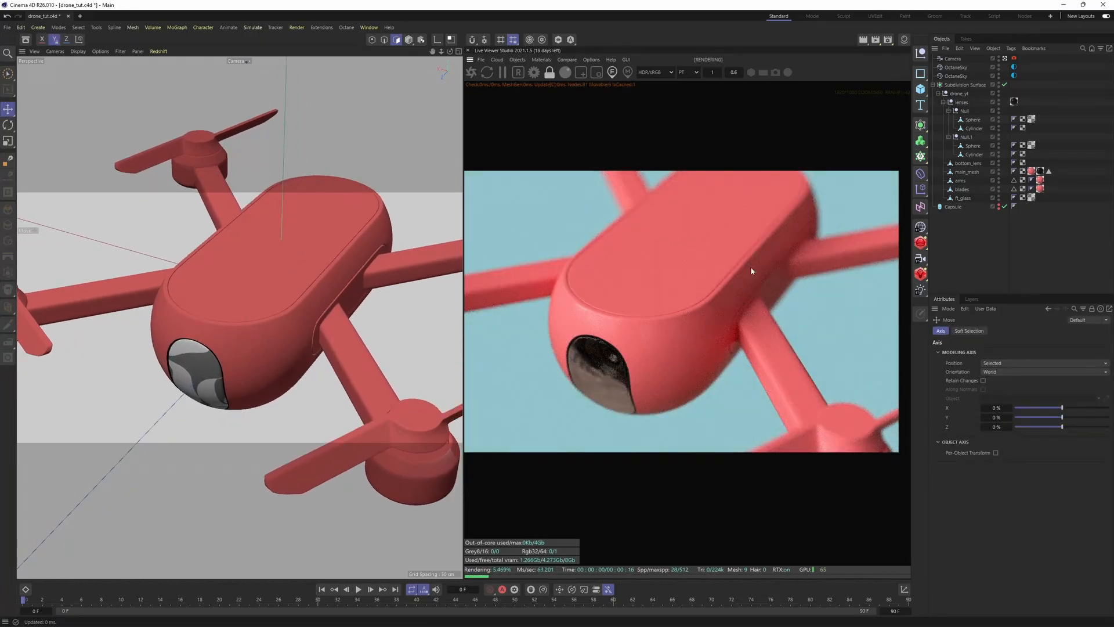
Step: Rotate the drone_yt null 180° around its bank axis so the drone's underside faces up
click(959, 93)
key(r)
drag(293, 252, 263, 331)
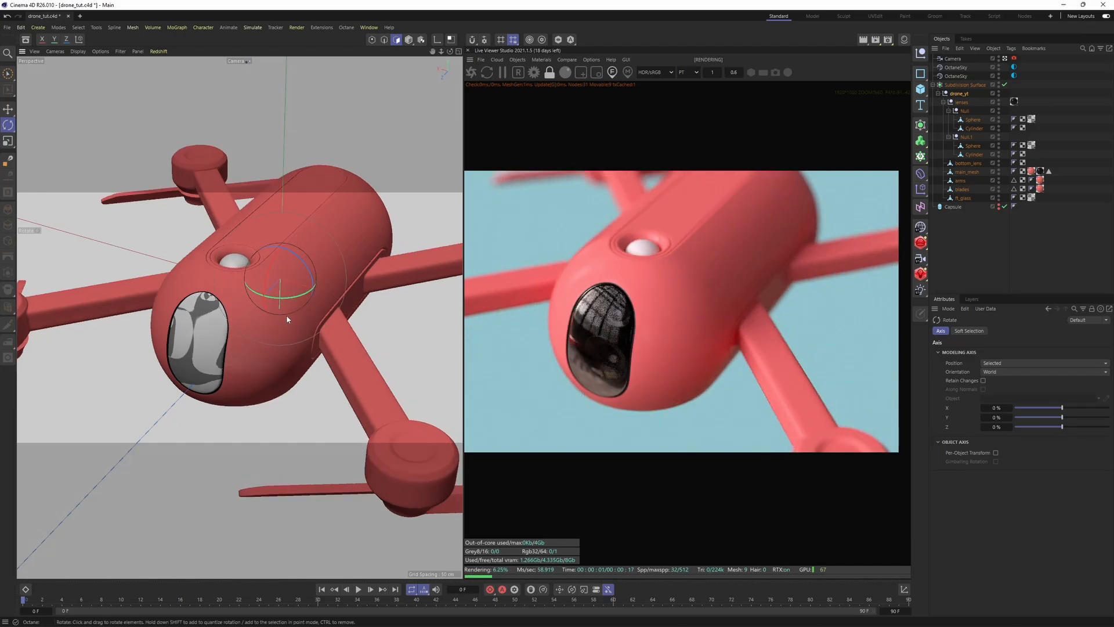
Step: Reframe the camera closely on the drone's underside and apply the OctSpecular1 material to bottom_lens
alt+drag(372, 273, 335, 322)
scroll(336, 322, up, 3)
alt+middle_drag(335, 322, 330, 290)
scroll(670, 292, up, 5)
scroll(670, 292, down, 3)
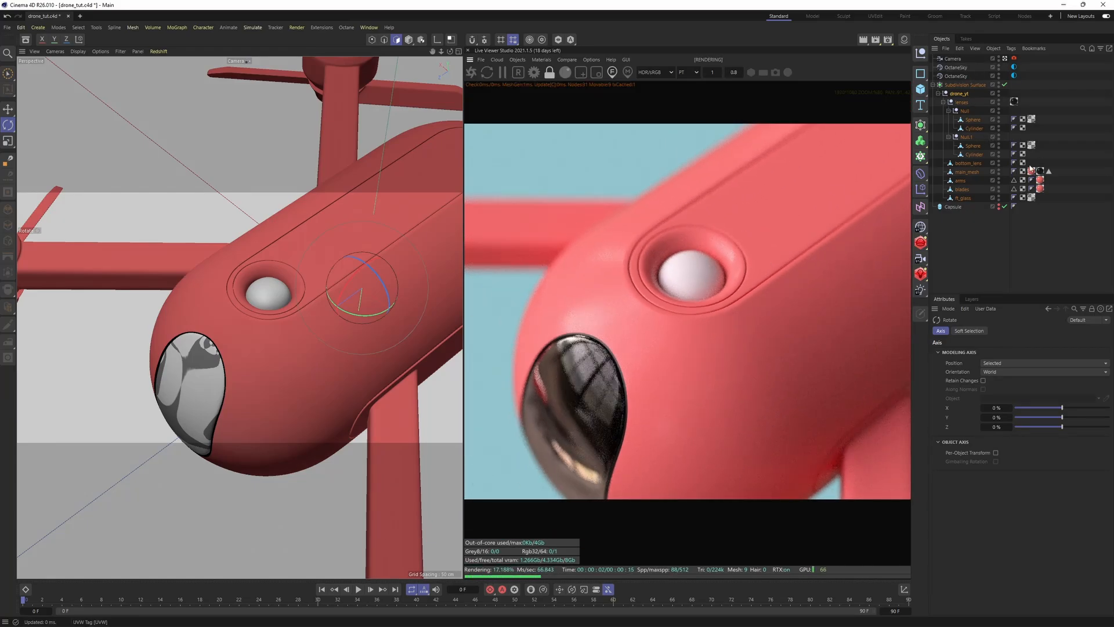
click(904, 39)
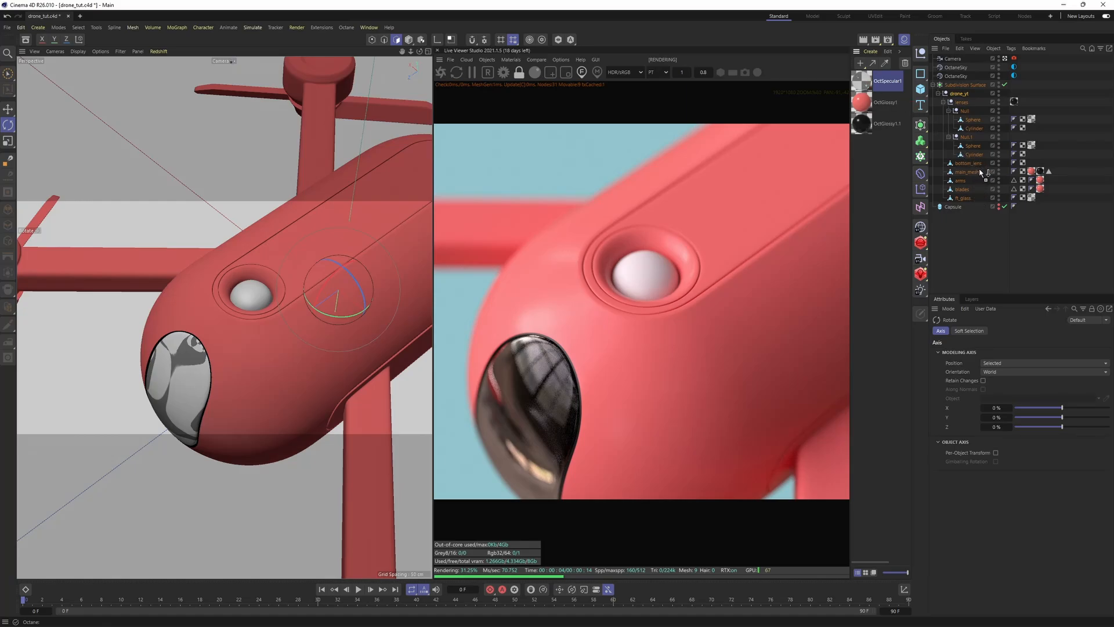
drag(981, 172, 1061, 159)
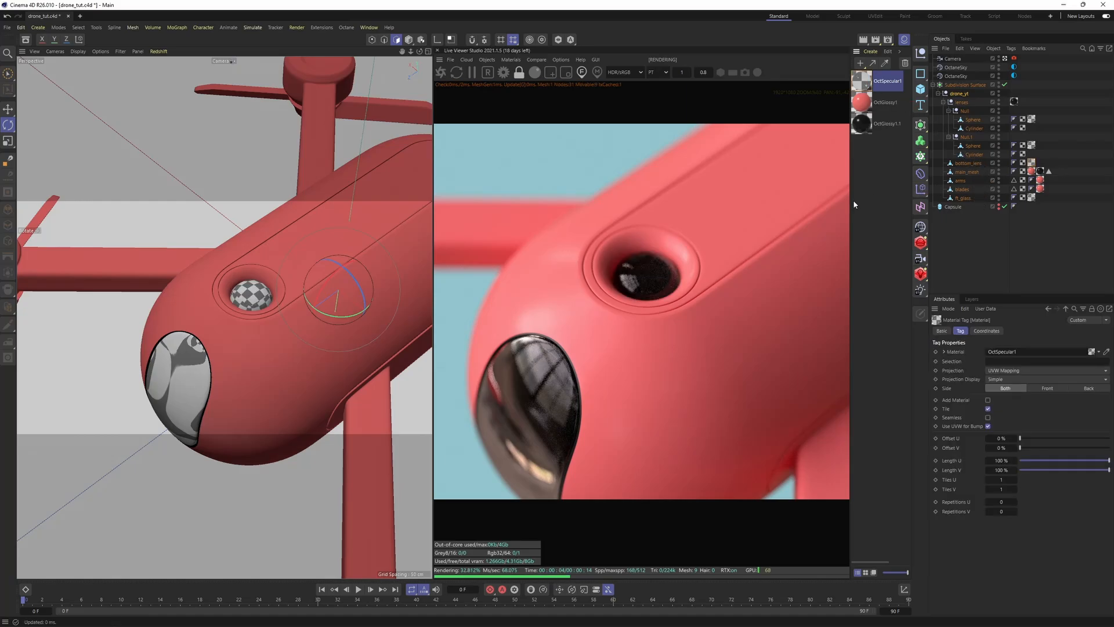
Step: Examine the glass materials on the drone's bottom lens and front glass from several camera angles
alt+drag(226, 322, 281, 361)
scroll(266, 371, down, 3)
scroll(656, 289, down, 2)
scroll(656, 288, up, 3)
scroll(600, 340, down, 2)
alt+drag(250, 243, 201, 329)
scroll(621, 287, up, 4)
scroll(604, 302, down, 6)
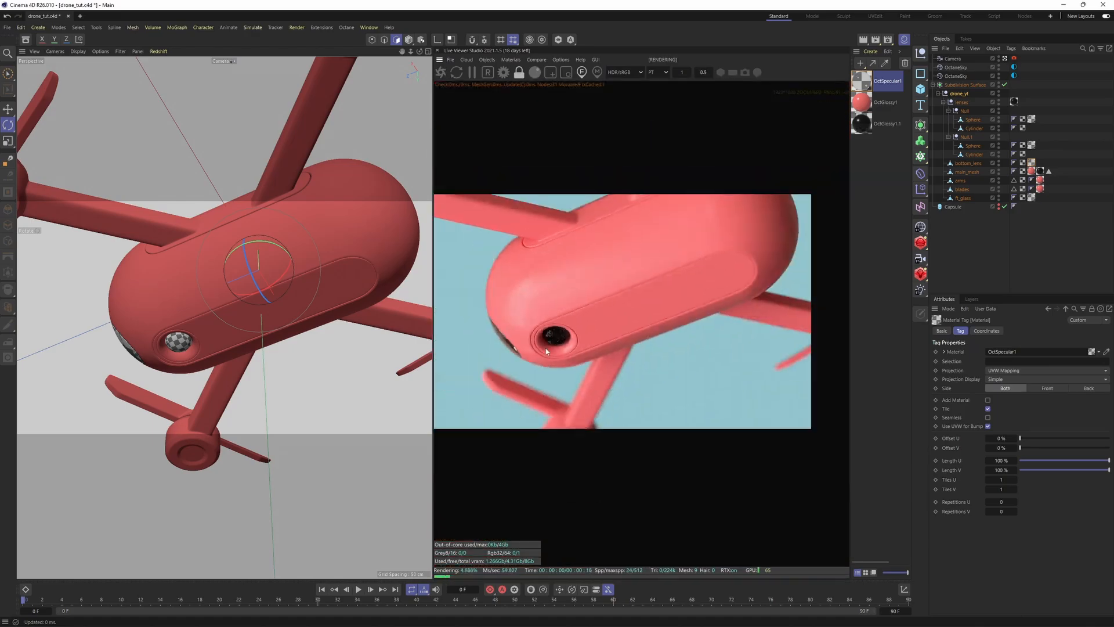
scroll(581, 310, up, 2)
alt+middle_drag(316, 307, 299, 322)
scroll(631, 312, up, 1)
alt+drag(255, 383, 285, 337)
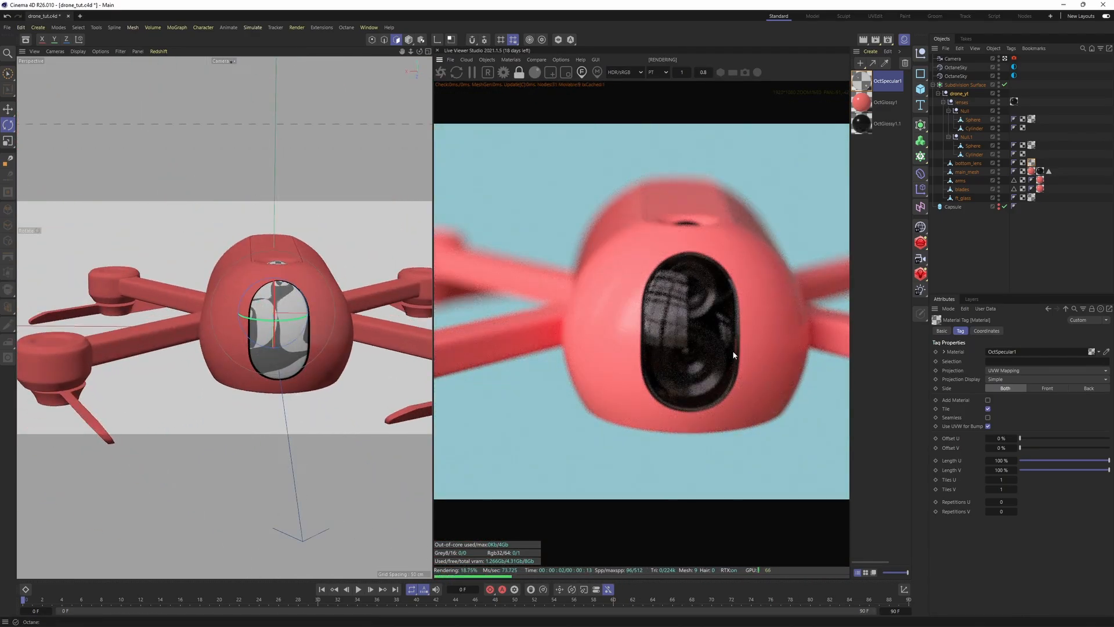
Step: Select the black OctGlossy1.1 material and reframe the camera on the upturned drone's bottom lens and front glass
click(878, 123)
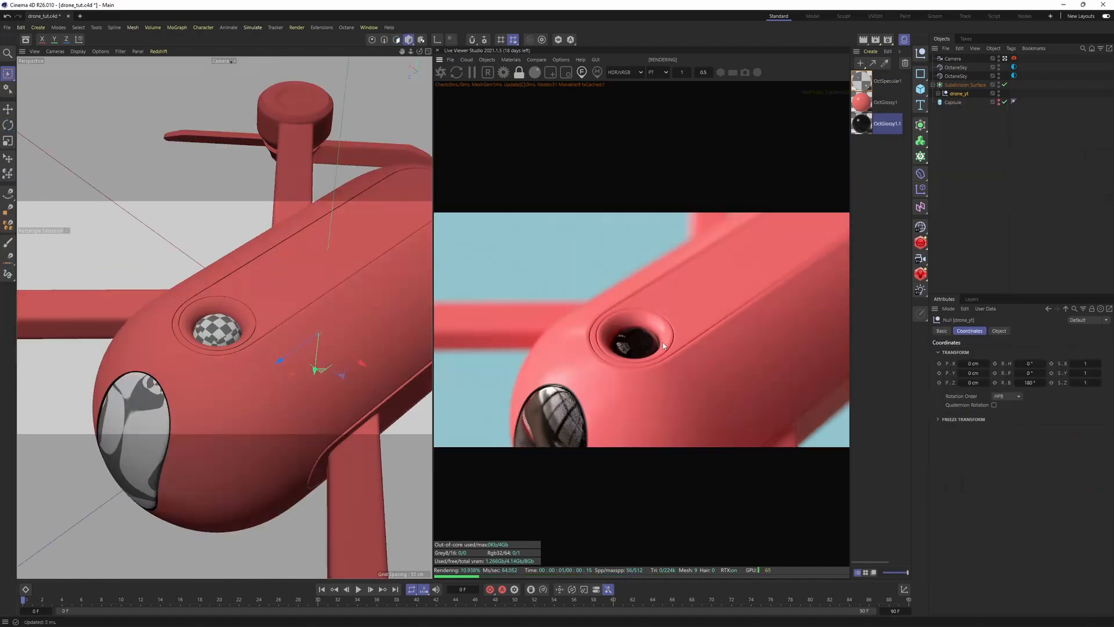
scroll(235, 305, down, 2)
alt+drag(236, 305, 233, 282)
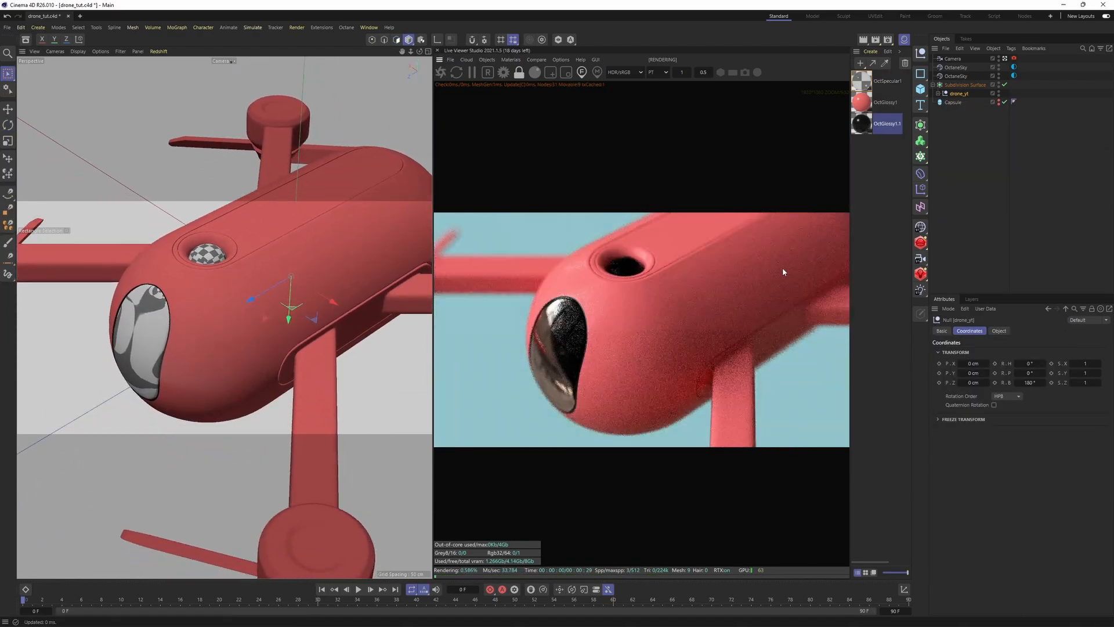